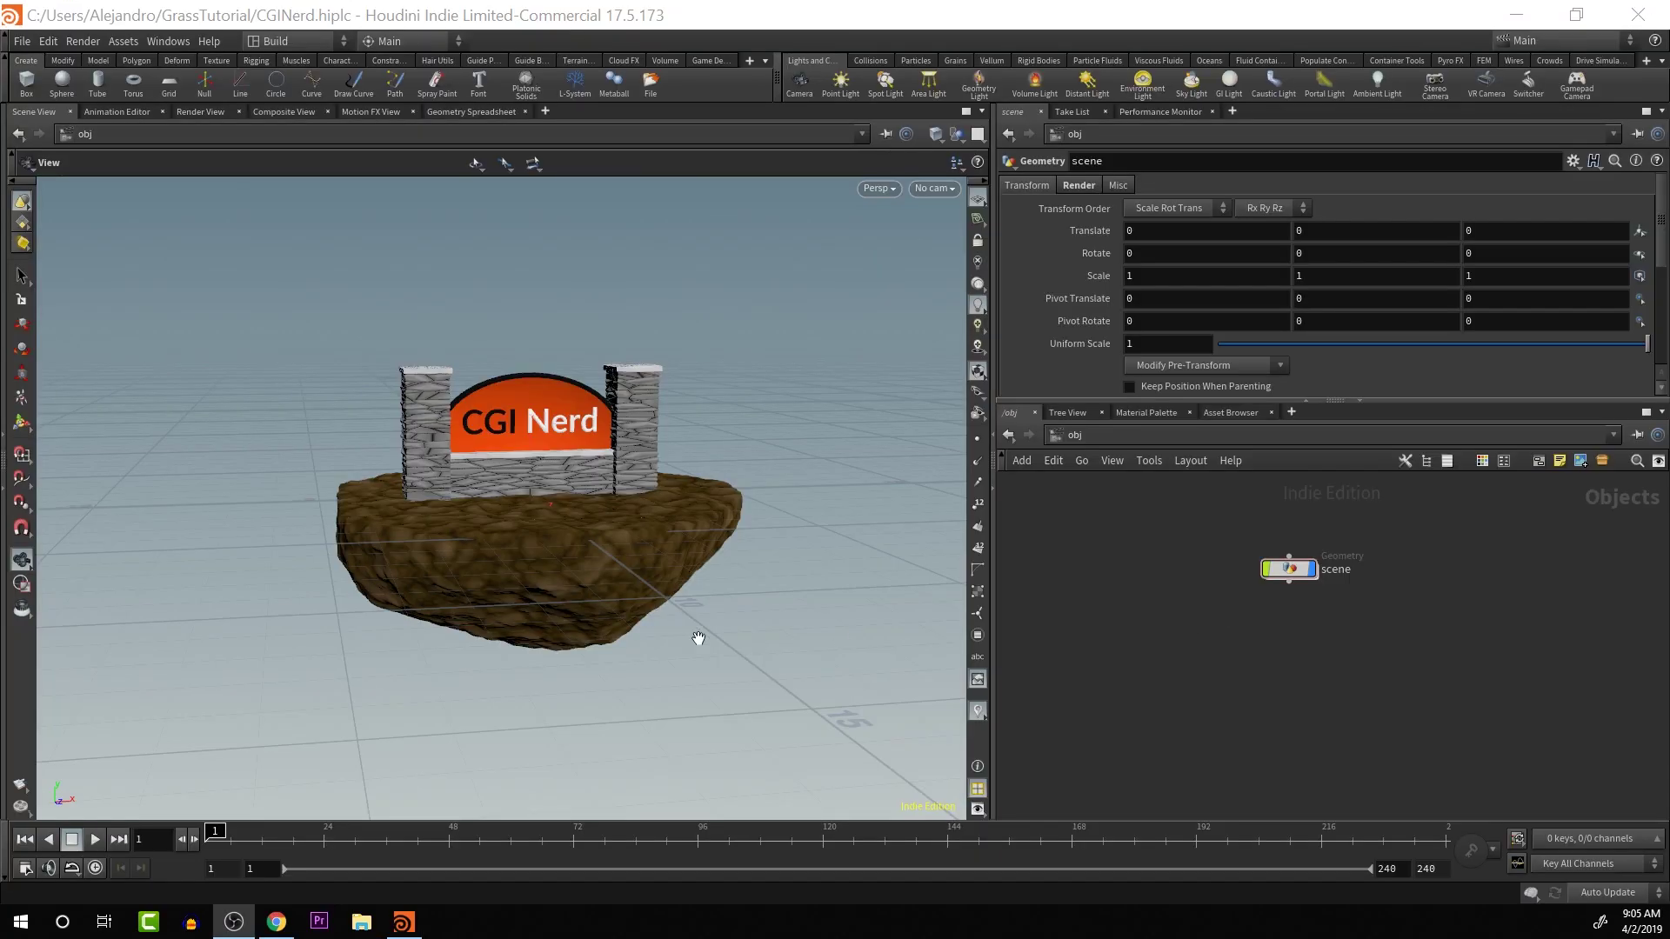
# - Open the scene geometry's network and look over its island and sign subnetworks
pyautogui.moveTo(661, 571); pyautogui.dragTo(561, 363)
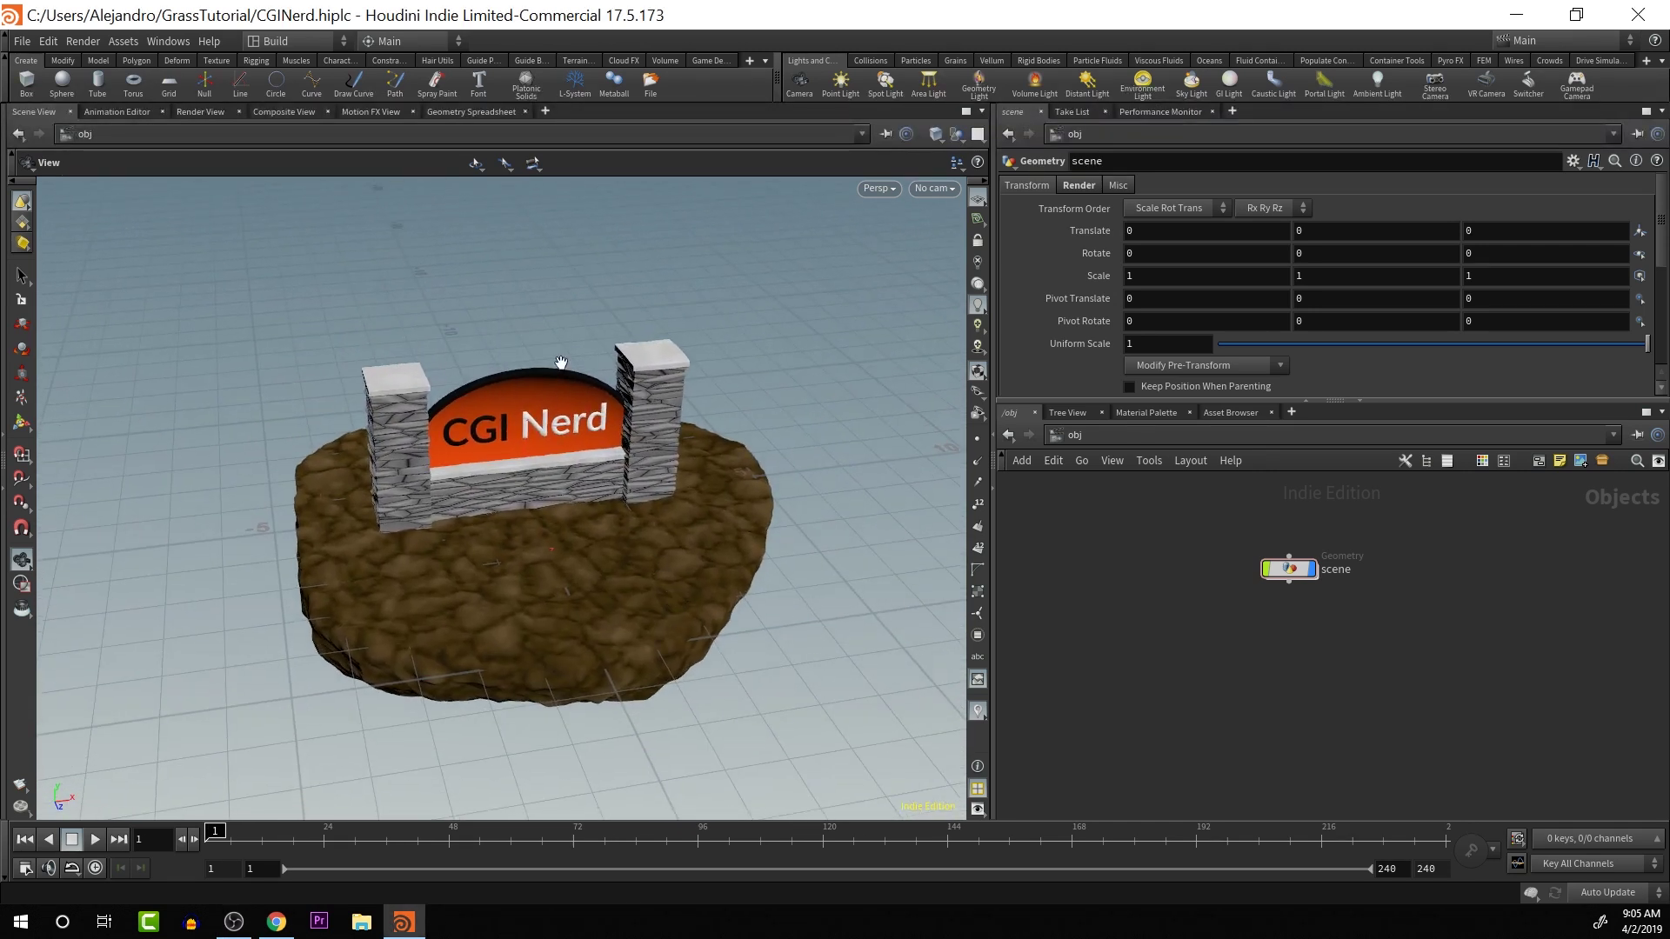
pyautogui.moveTo(598, 449); pyautogui.dragTo(819, 561)
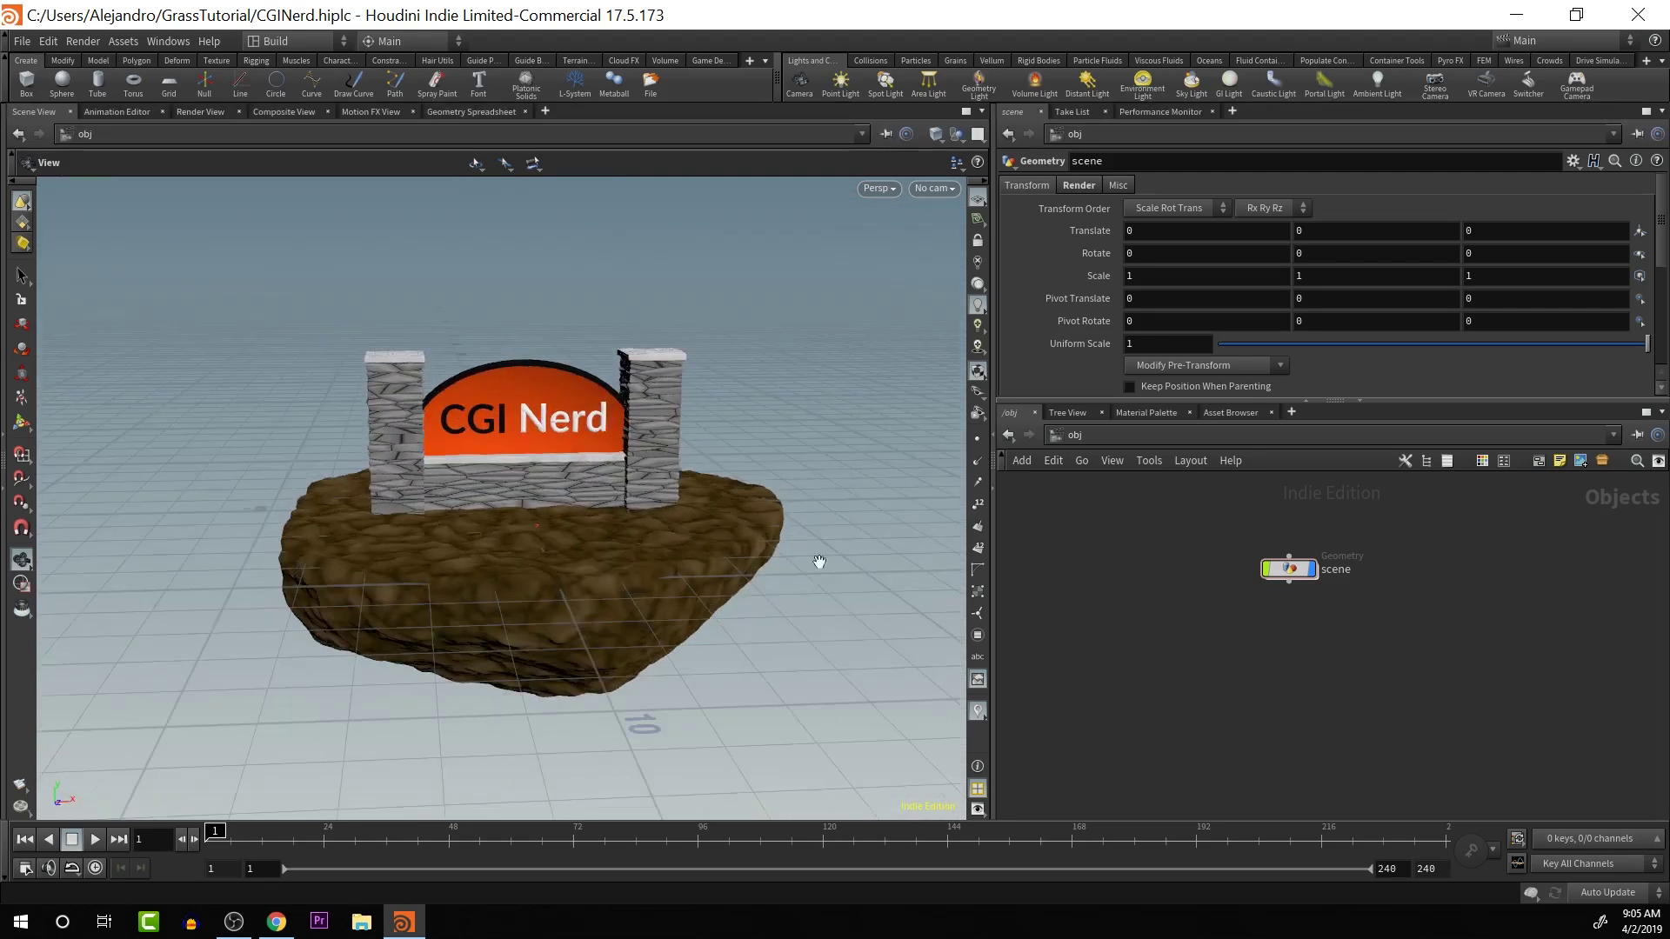
pyautogui.doubleClick(1291, 570)
pyautogui.moveTo(1347, 581); pyautogui.dragTo(1293, 582, button='middle')
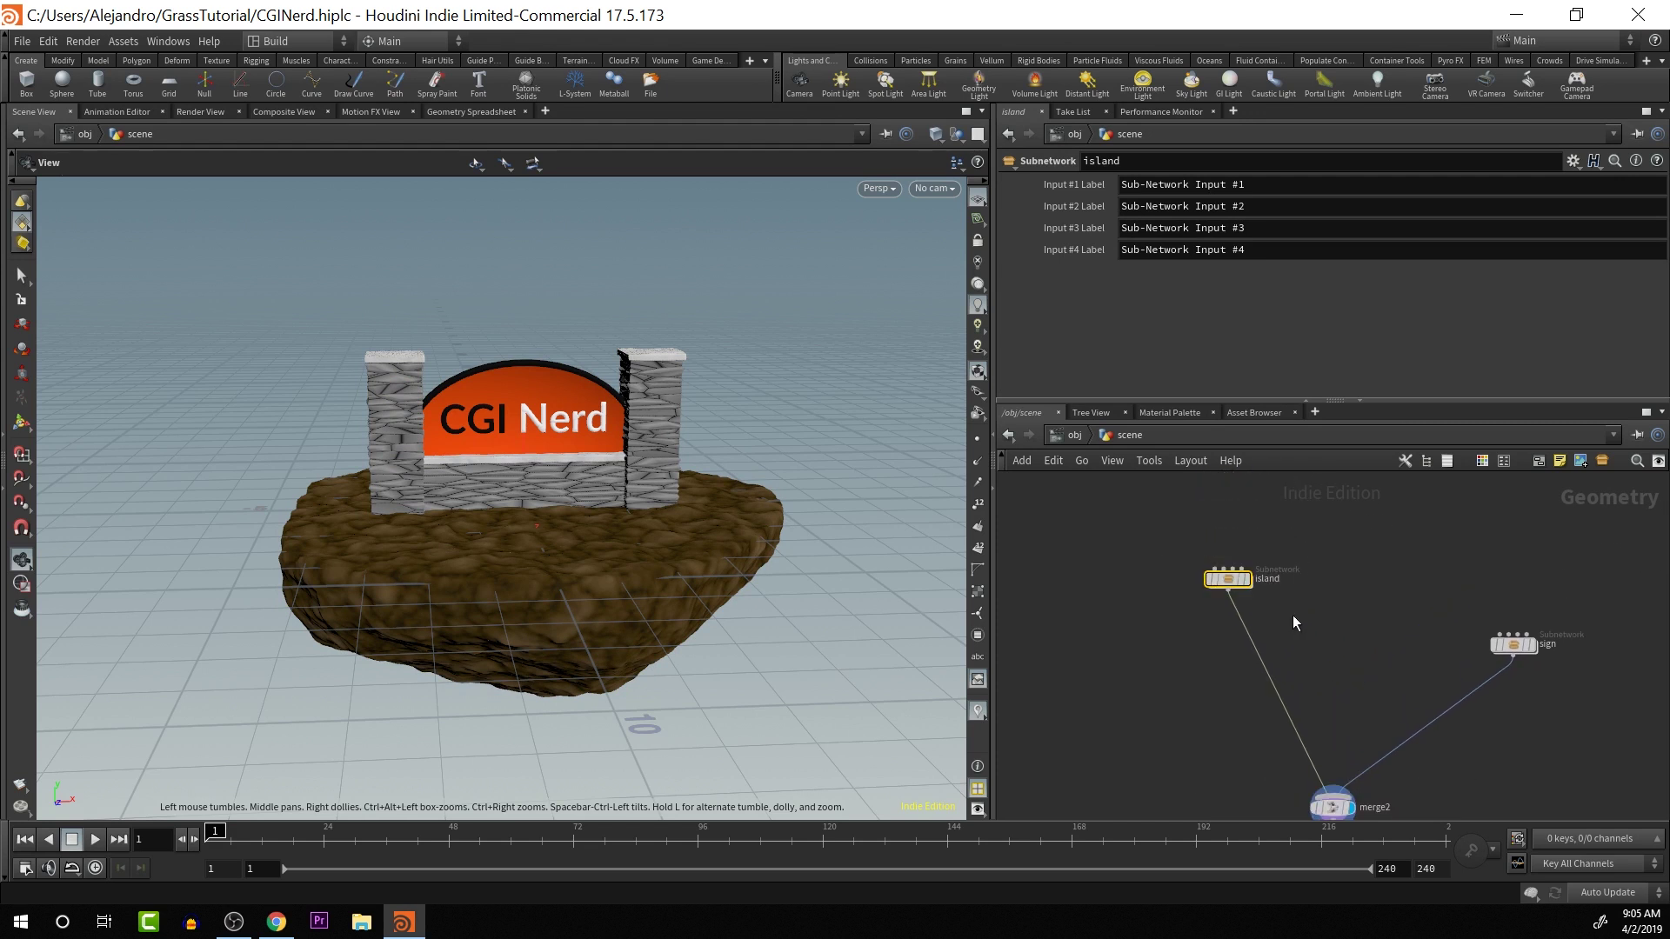
pyautogui.click(1511, 644)
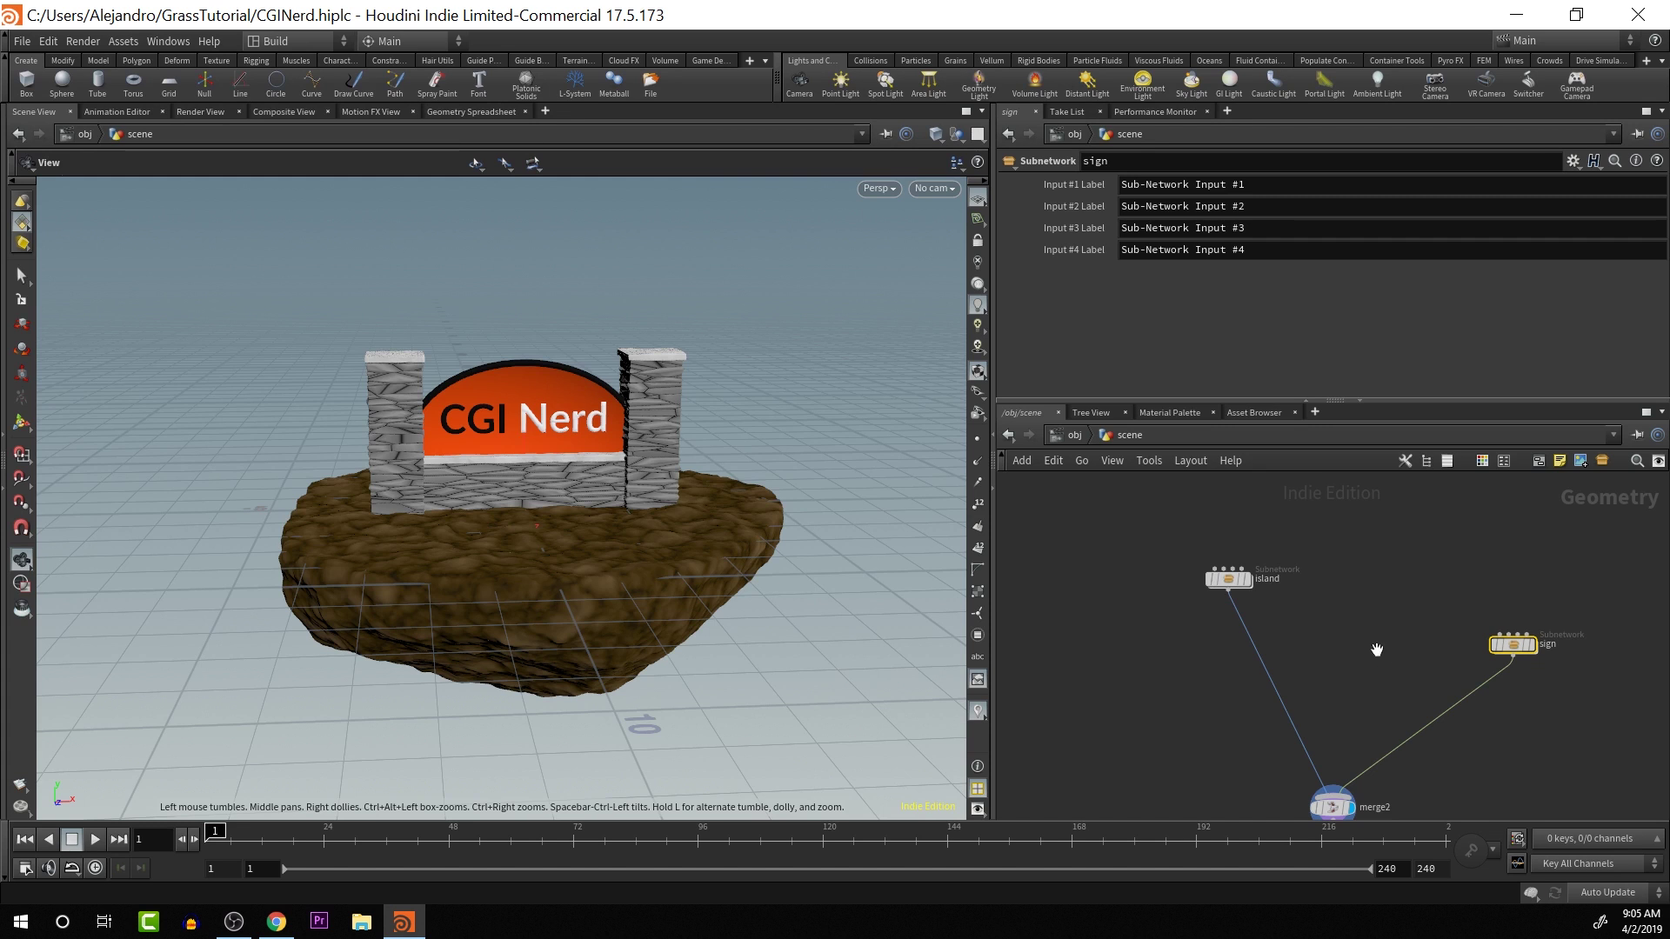
pyautogui.moveTo(1378, 650); pyautogui.dragTo(1331, 595, button='middle')
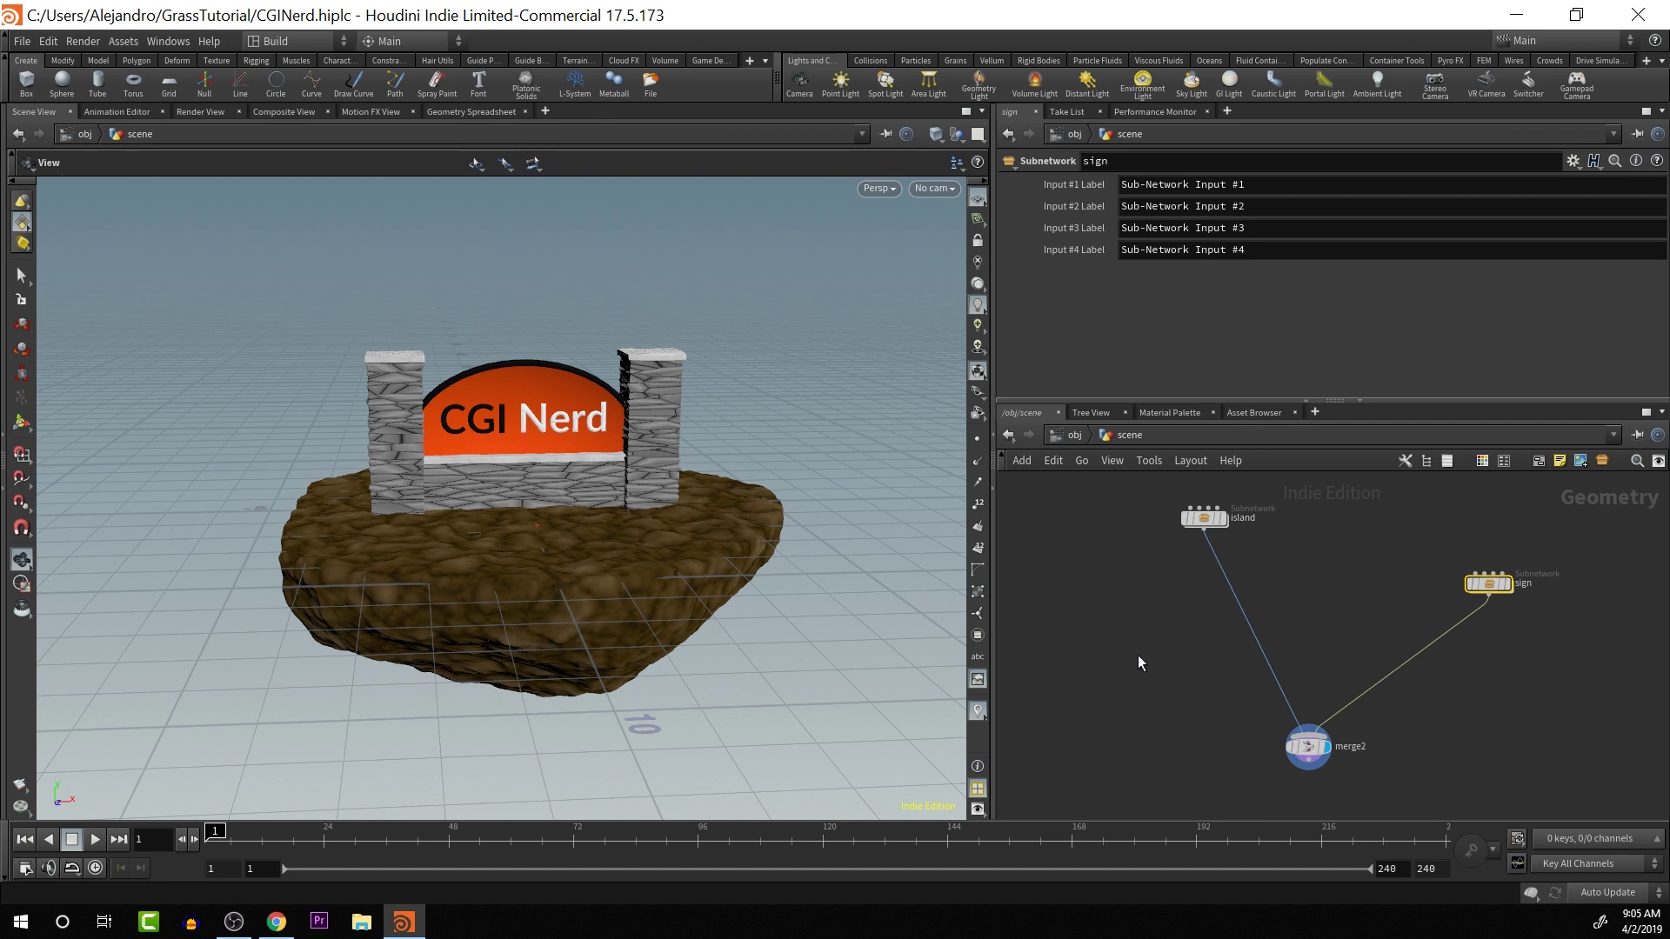
# - Insert a Group node on the wire between the island subnetwork and the merge node
pyautogui.press('Tab')
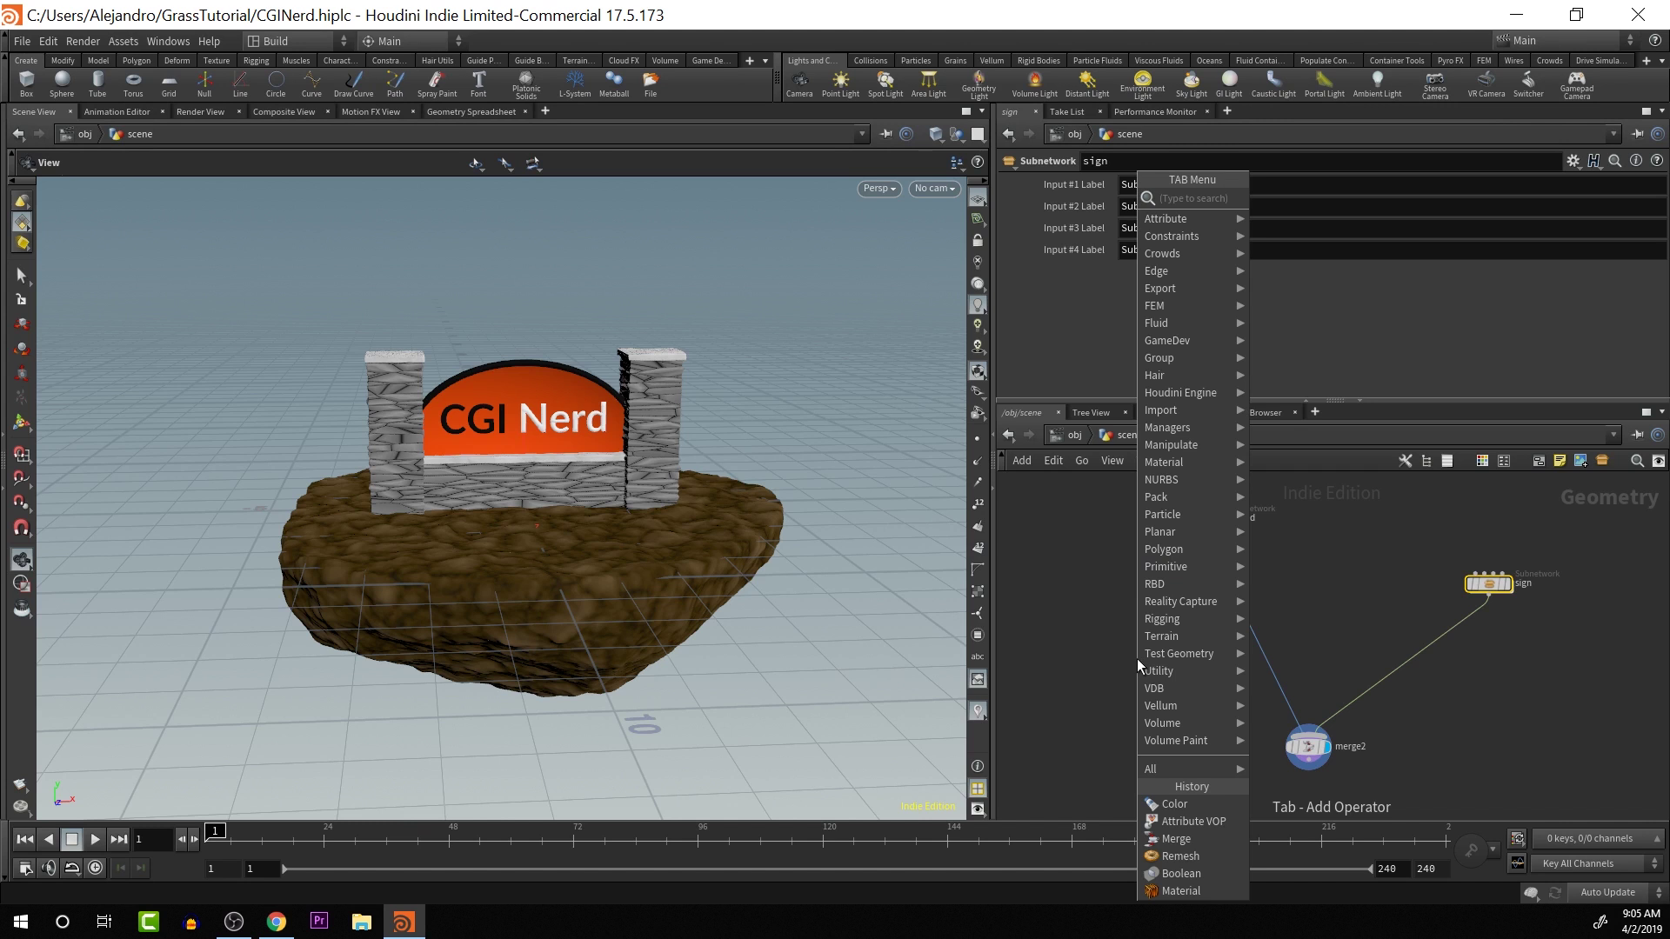
pyautogui.write('group')
pyautogui.press('Return')
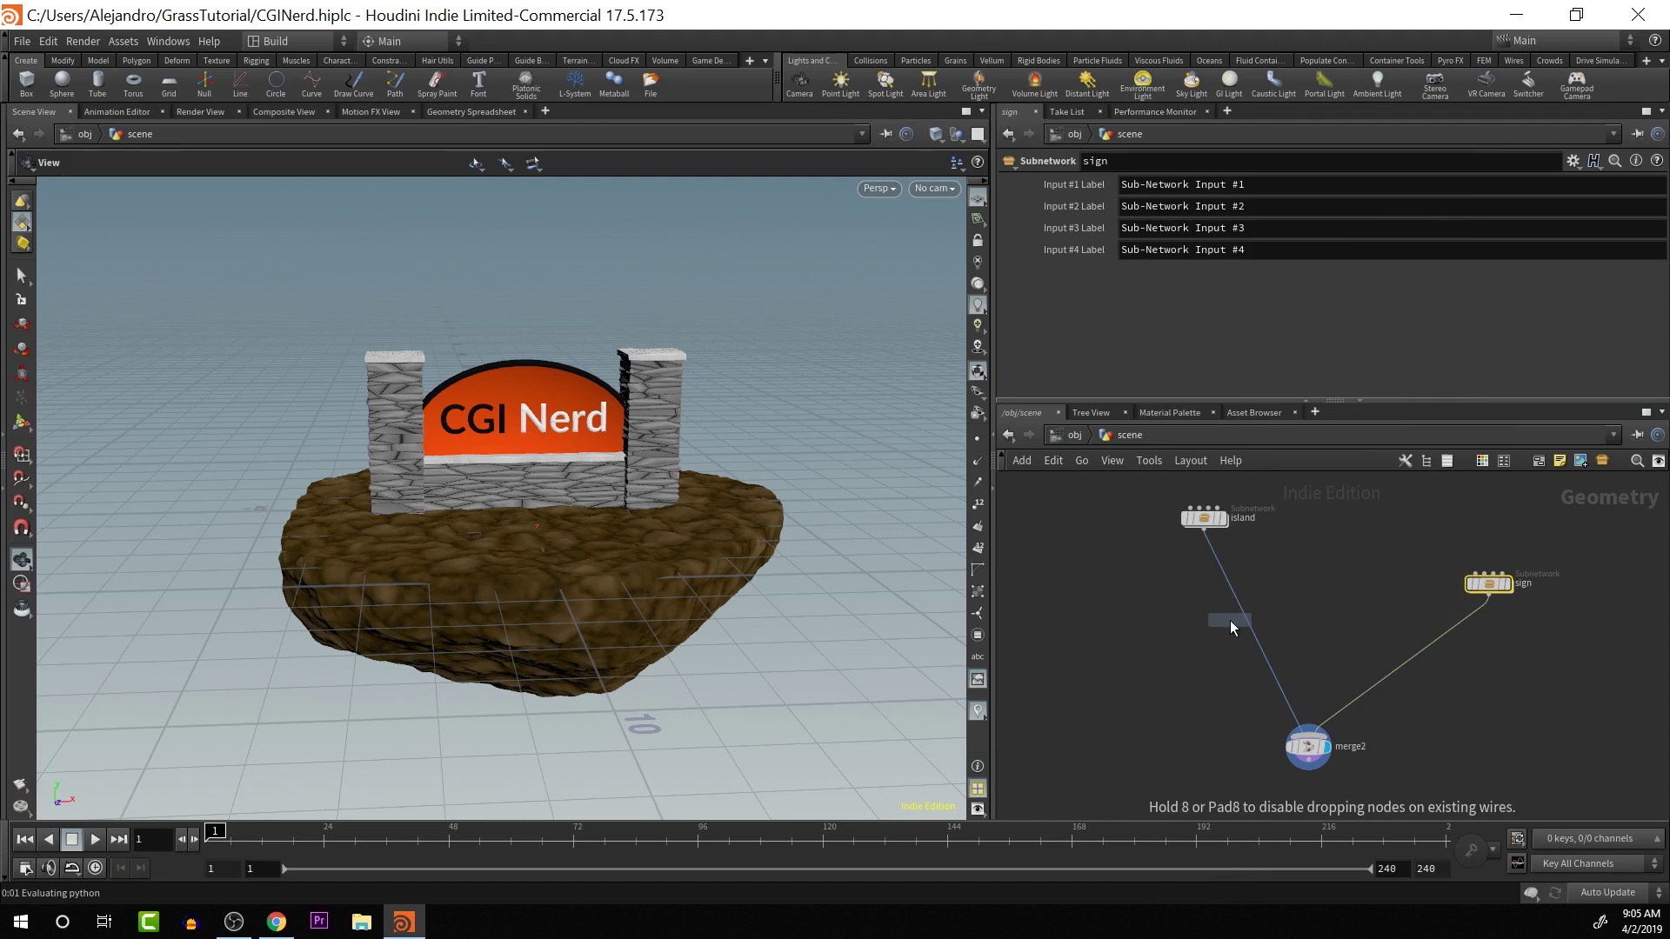
pyautogui.click(1226, 620)
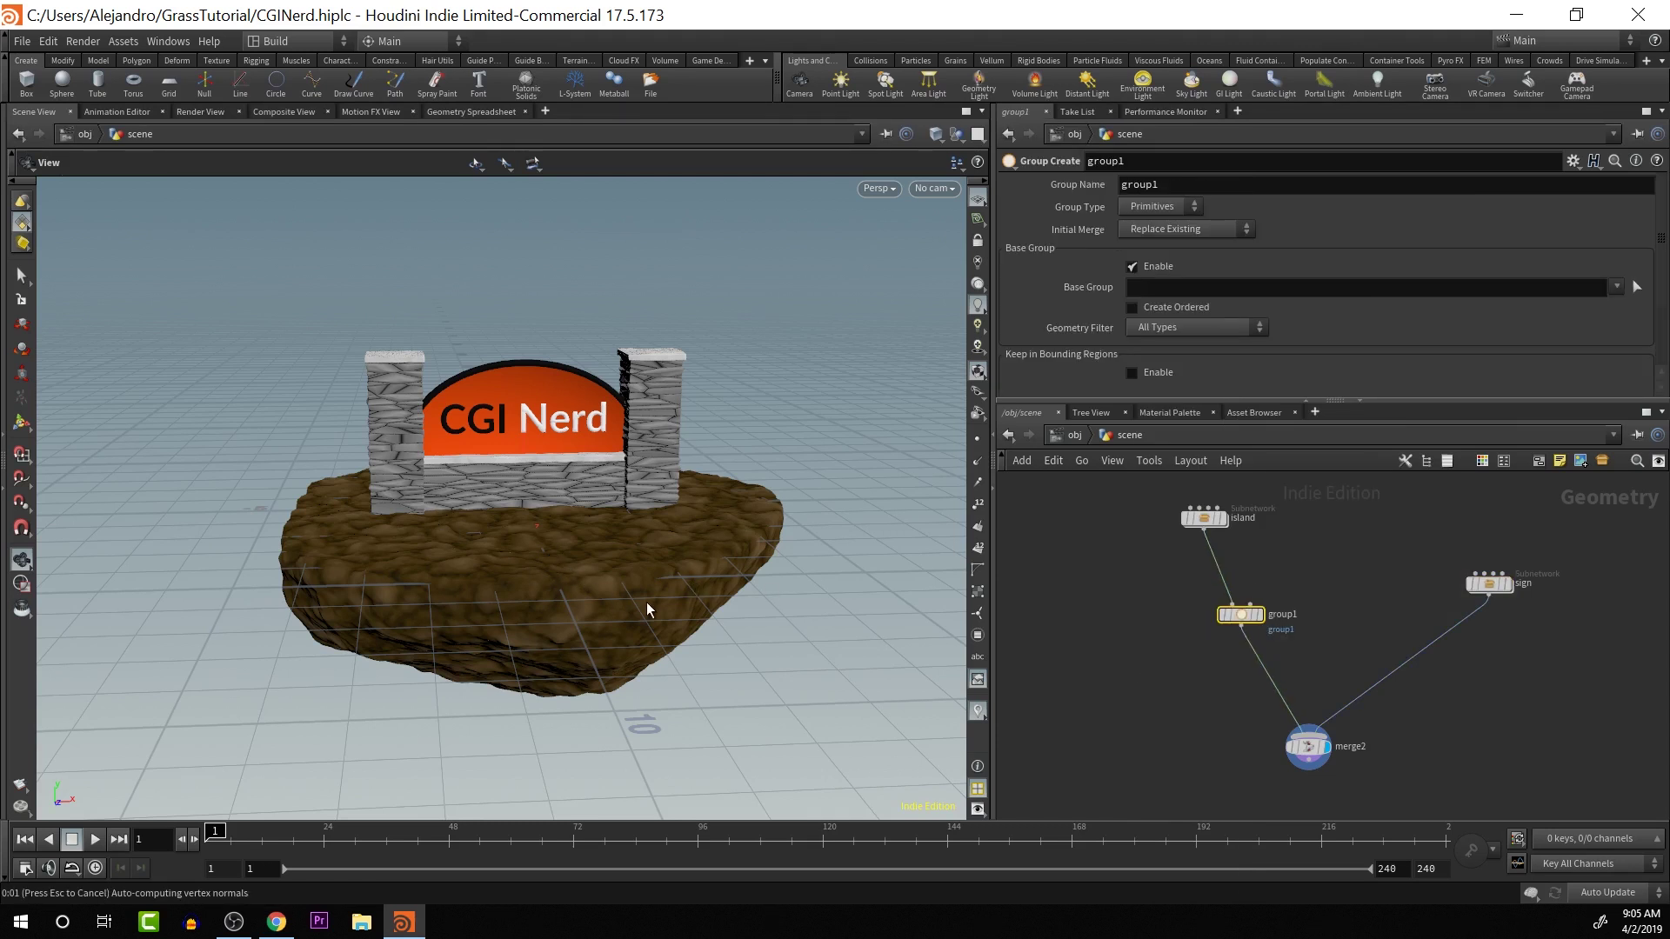
# - Enable Keep by Normals on the group node and set its direction to 0, 1, 0
pyautogui.moveTo(627, 611); pyautogui.dragTo(615, 593)
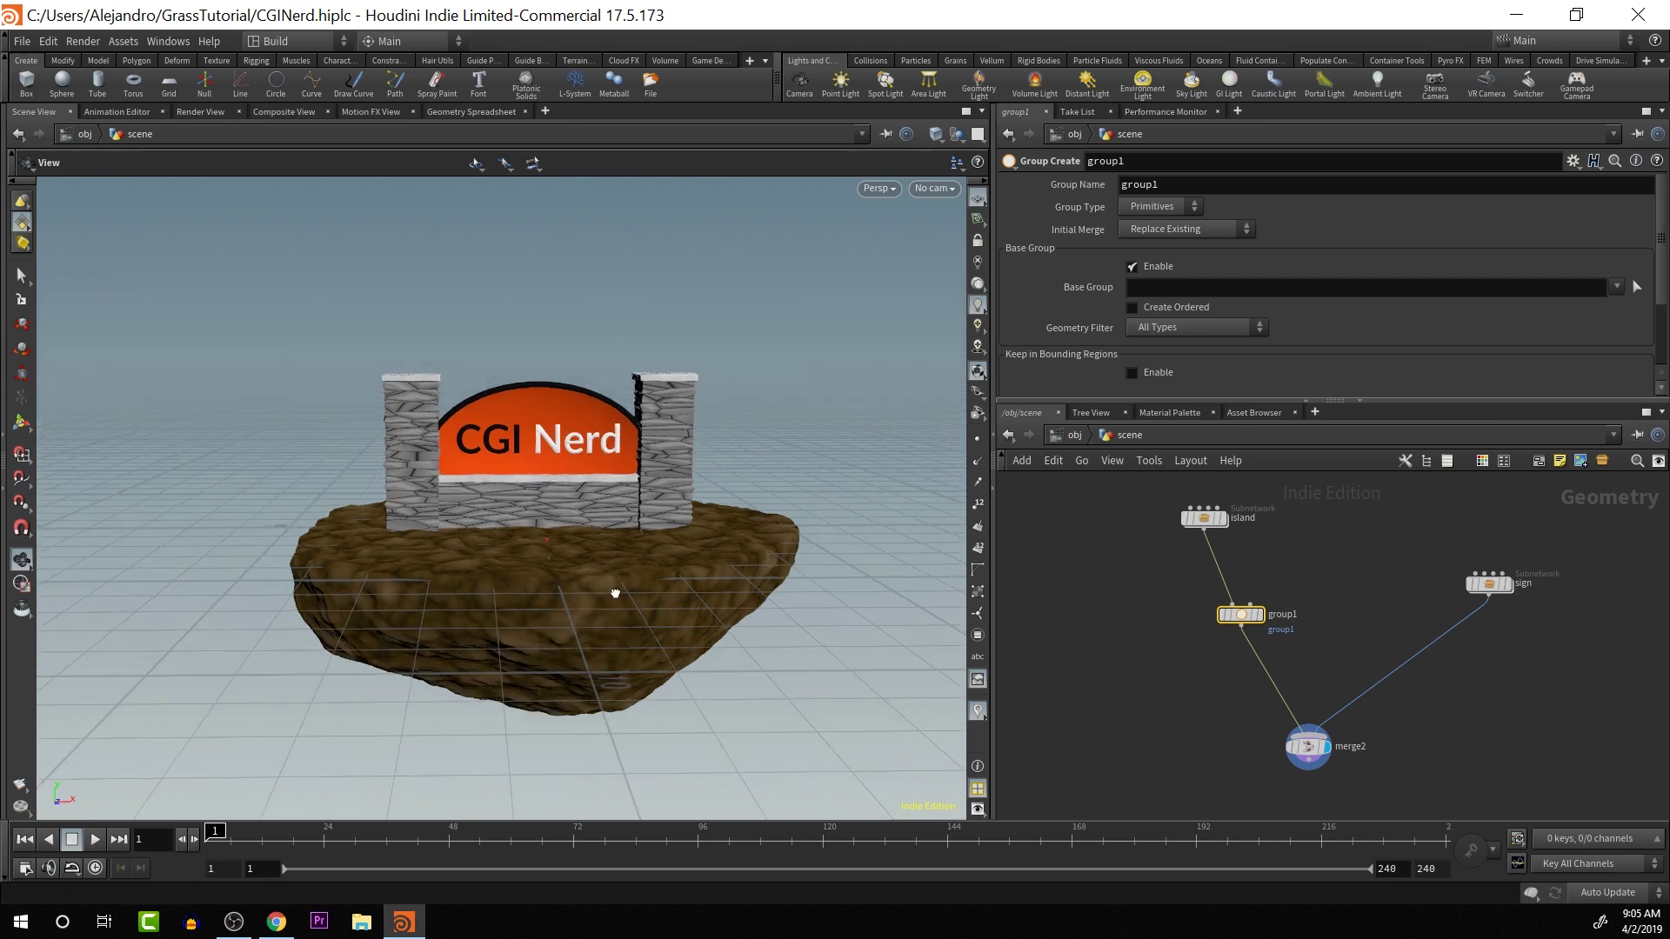
pyautogui.moveTo(615, 593); pyautogui.dragTo(600, 593, button='middle')
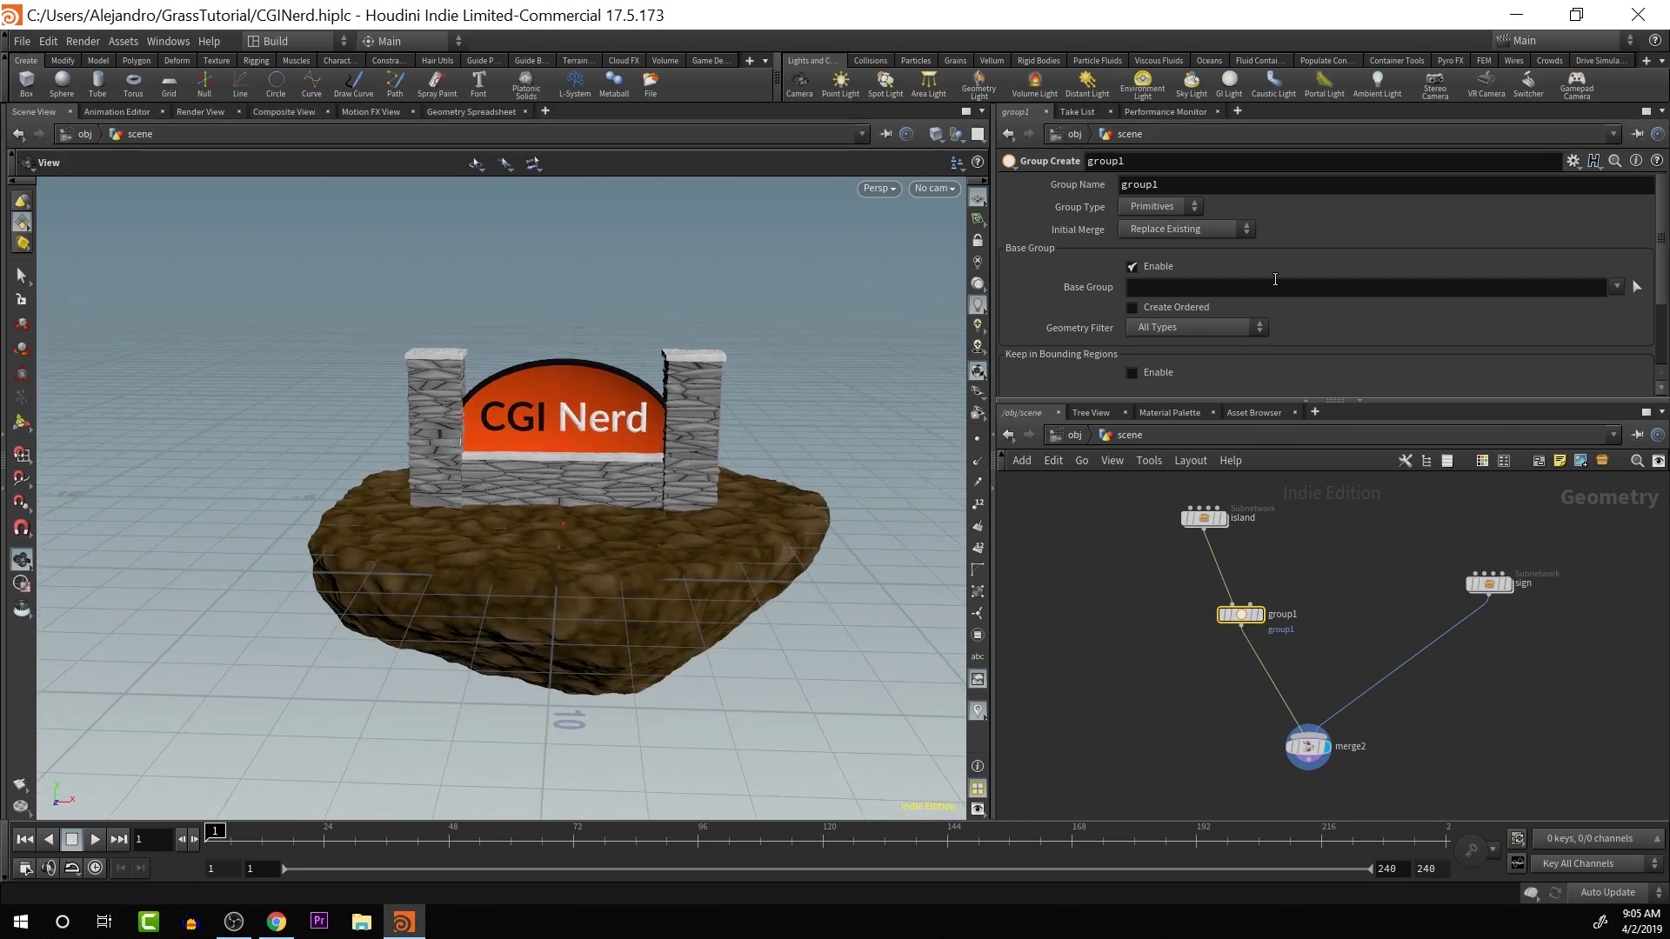
pyautogui.scroll(-3, 1275, 279)
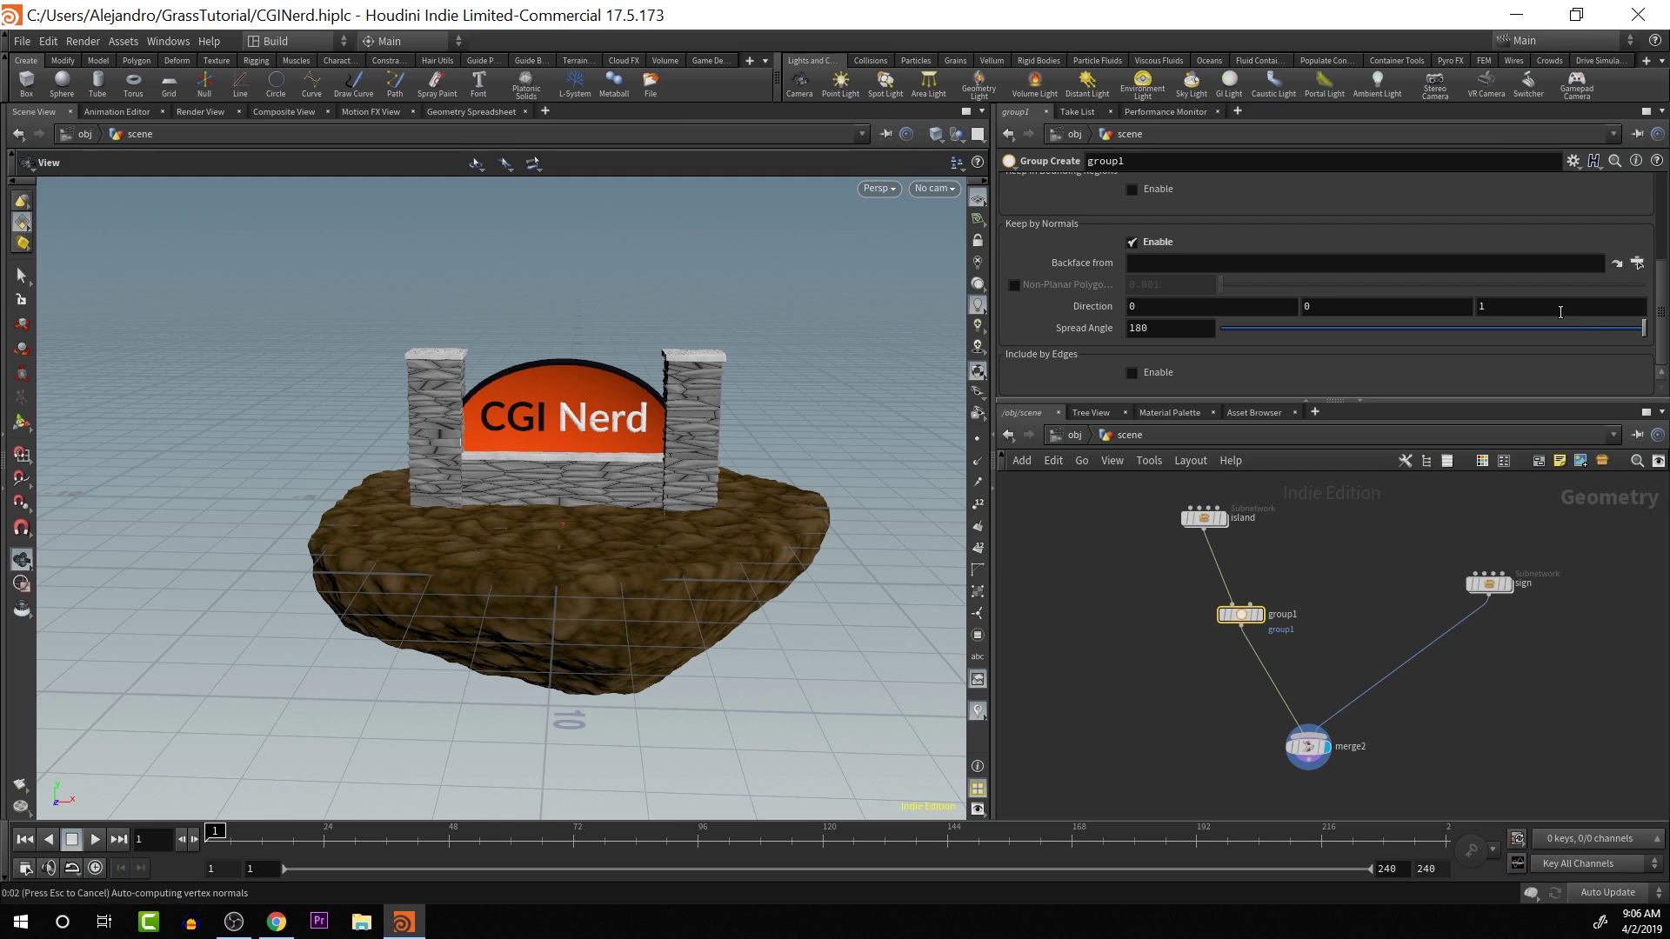
pyautogui.click(1560, 311)
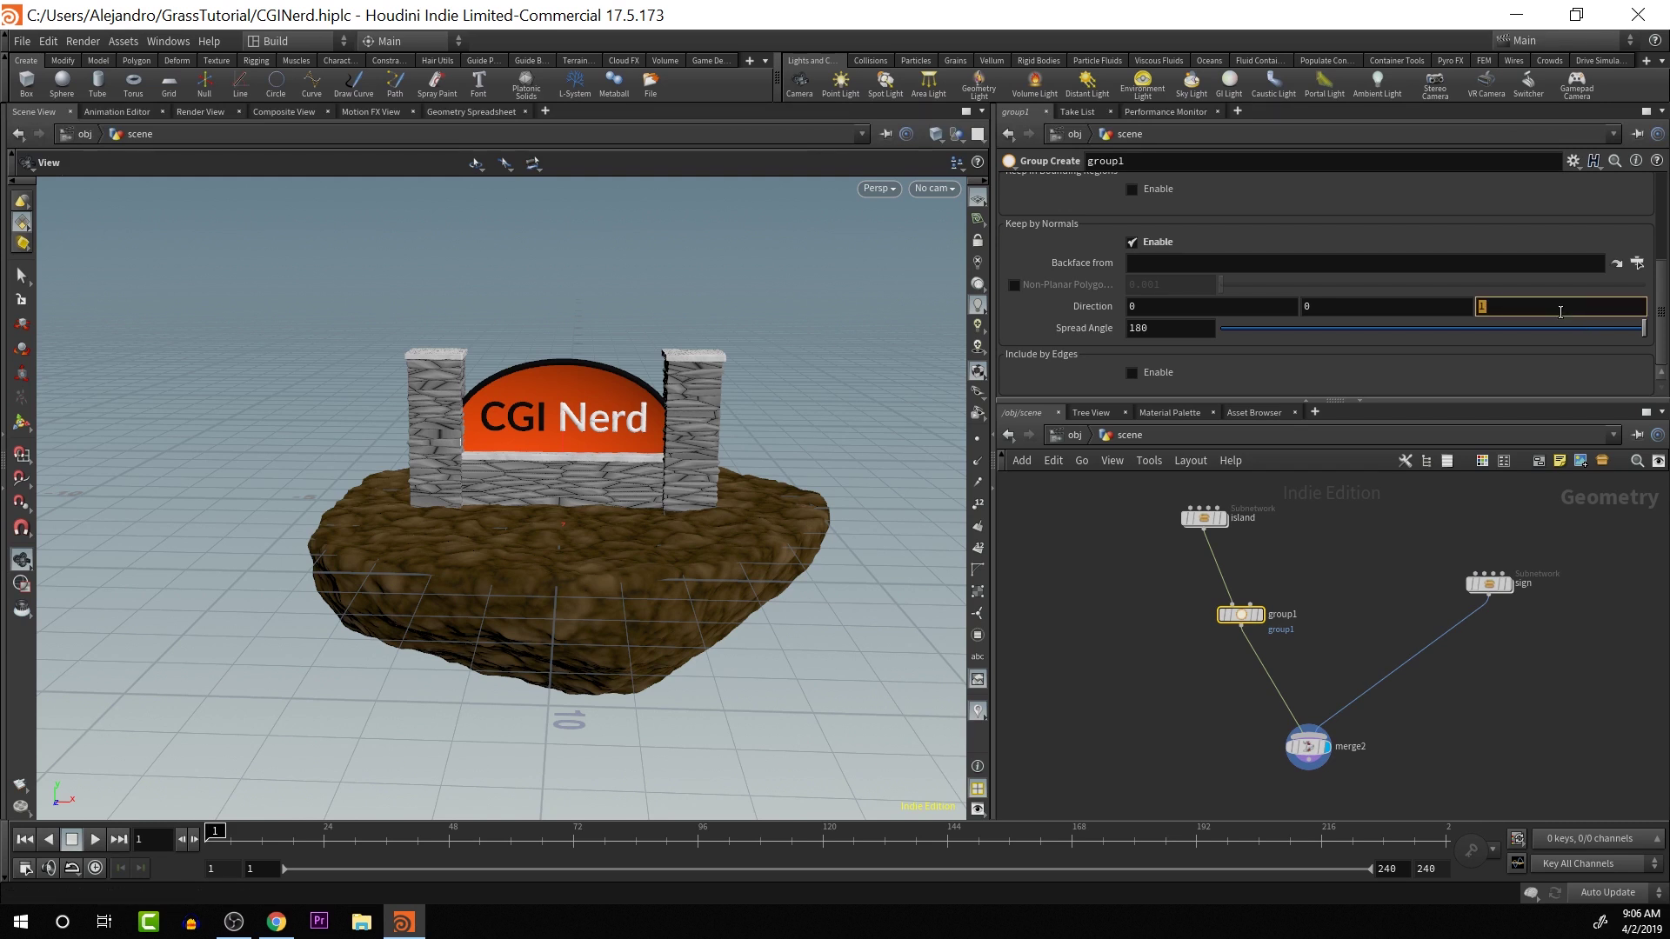
pyautogui.hotkey('shift', 'Tab')
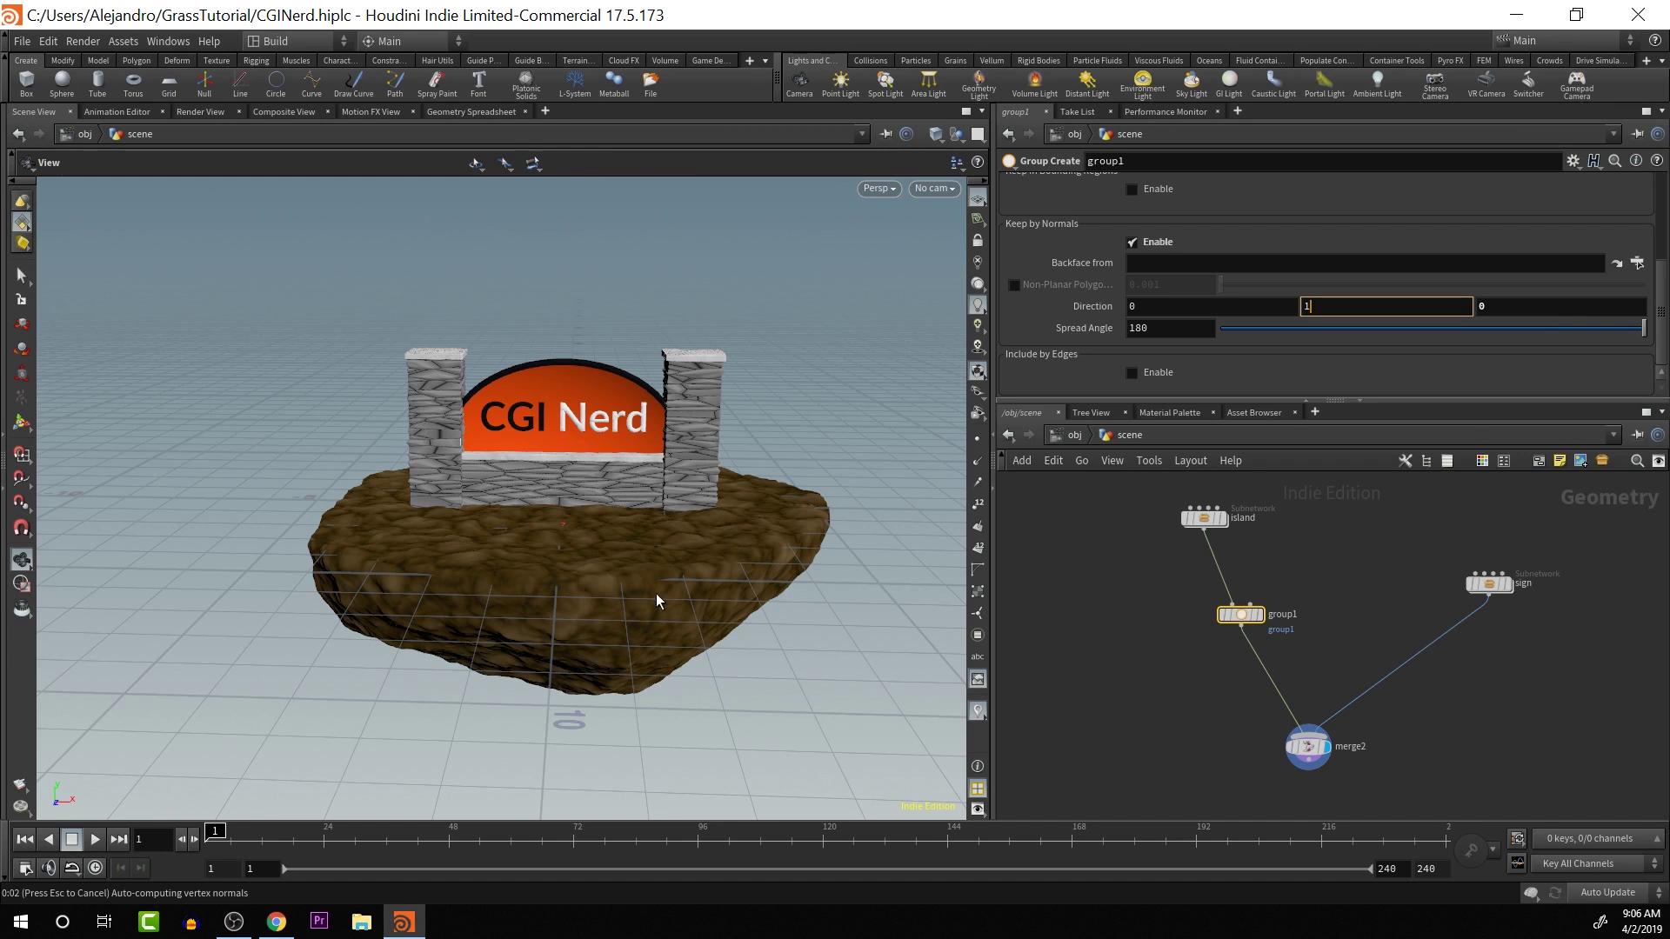
pyautogui.click(560, 656)
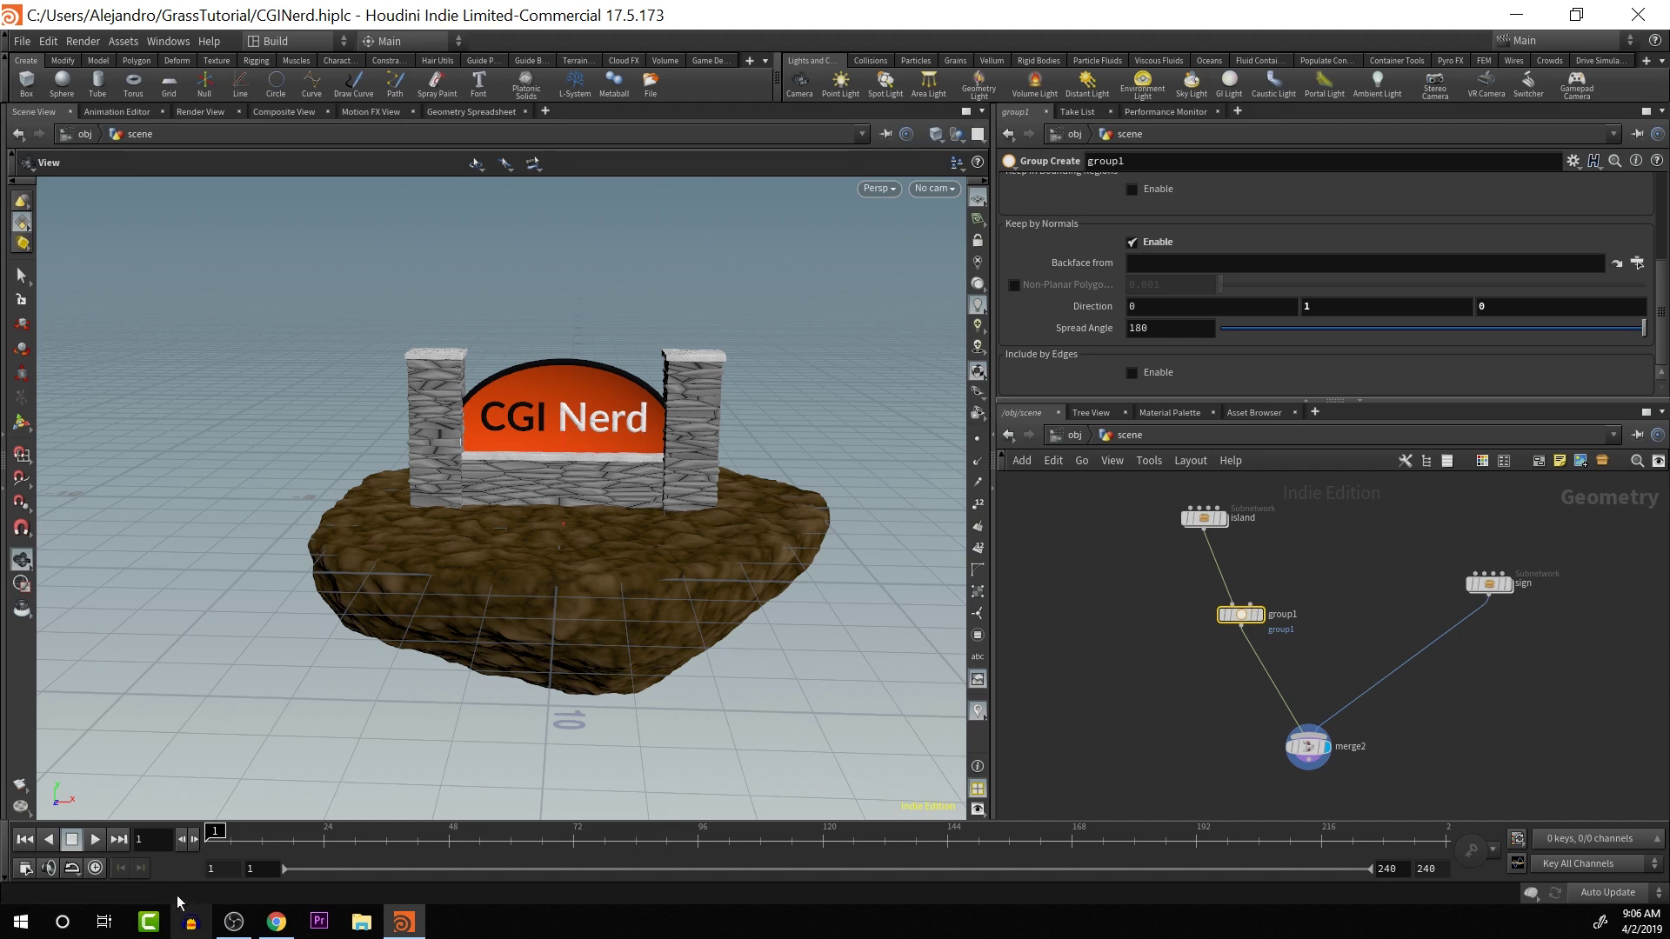
# - Display the group node and reduce its normals spread angle to 67.6 to limit the group to the island's top faces
pyautogui.click(1258, 615)
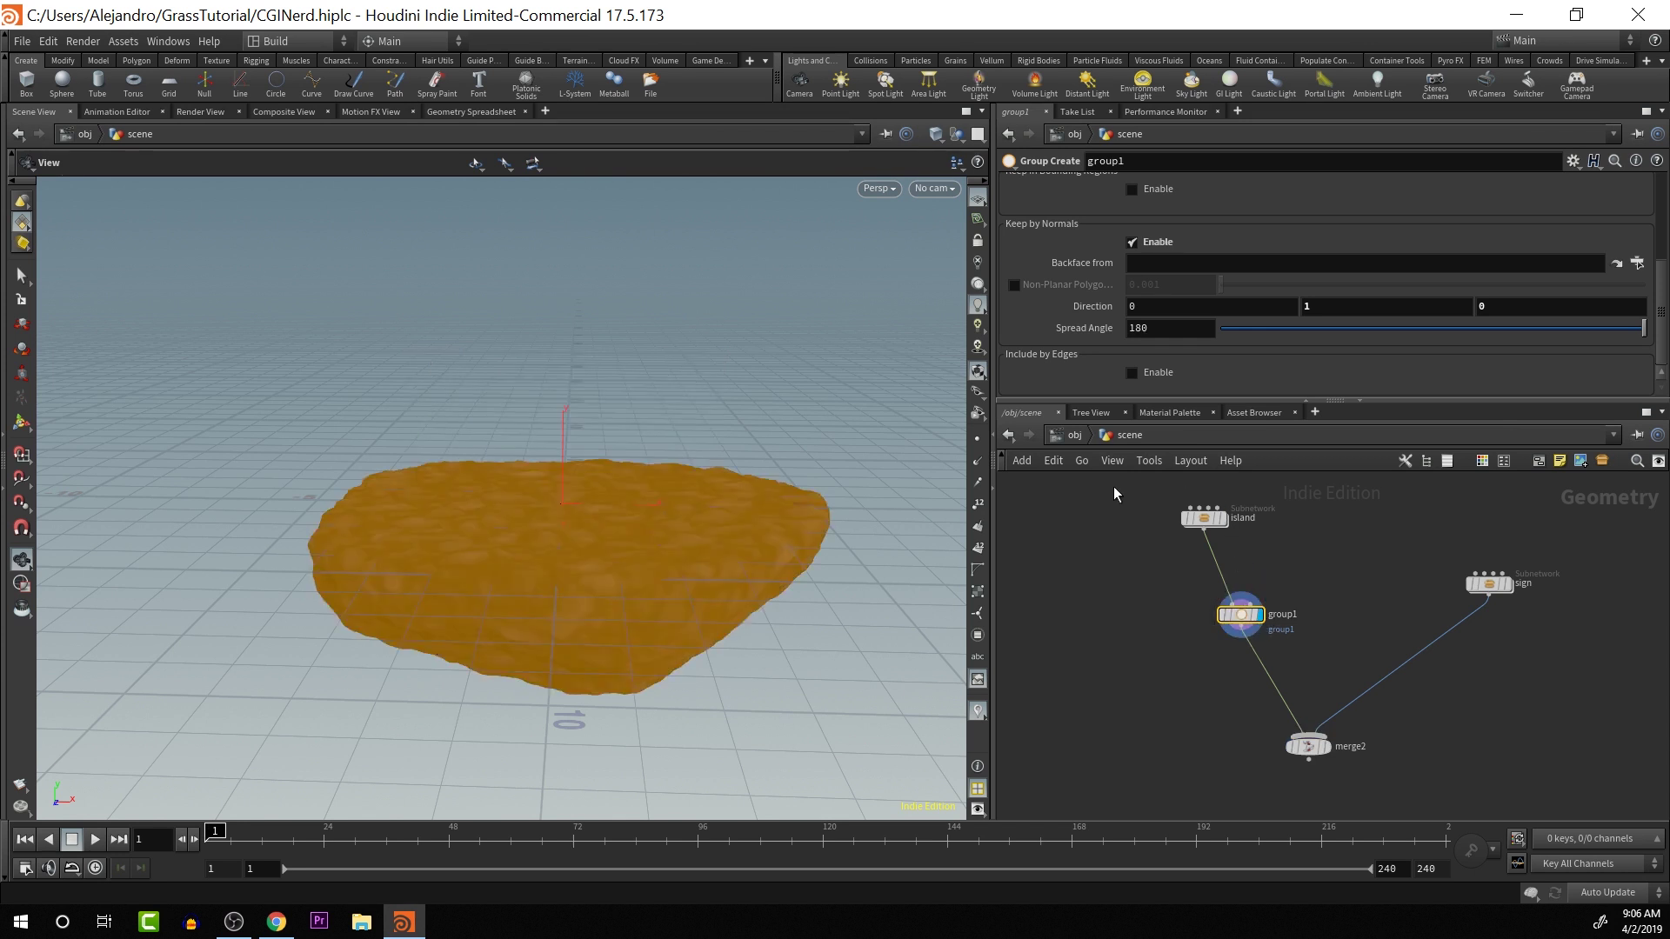
pyautogui.moveTo(705, 626); pyautogui.dragTo(735, 544)
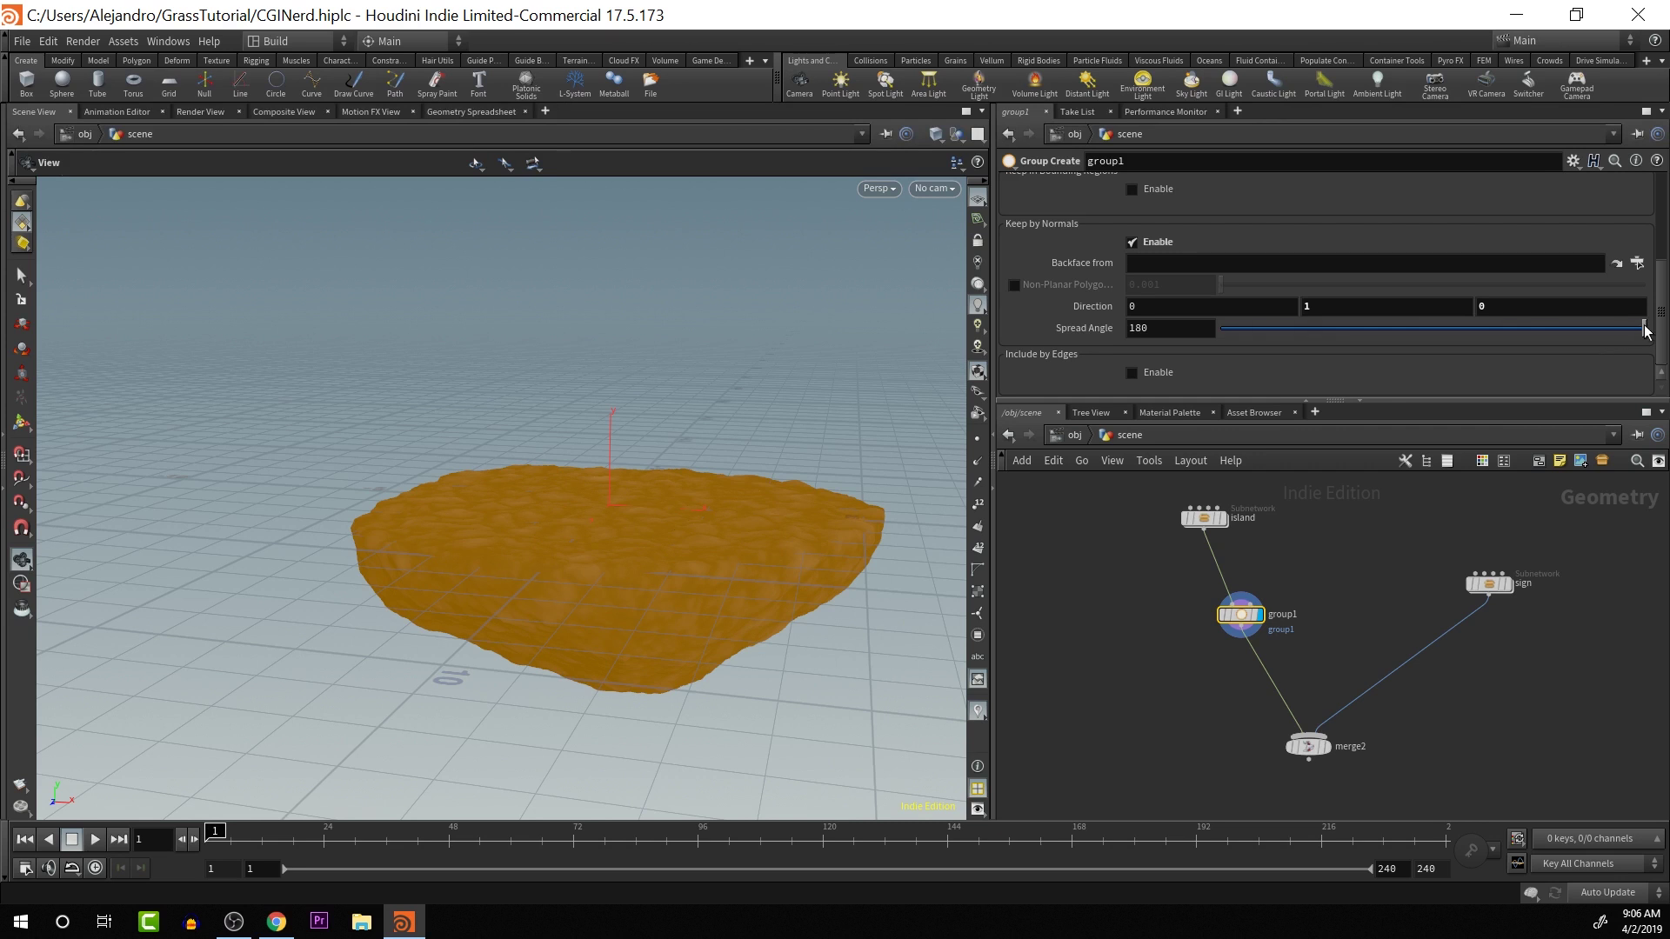
pyautogui.moveTo(1645, 331); pyautogui.dragTo(1472, 345)
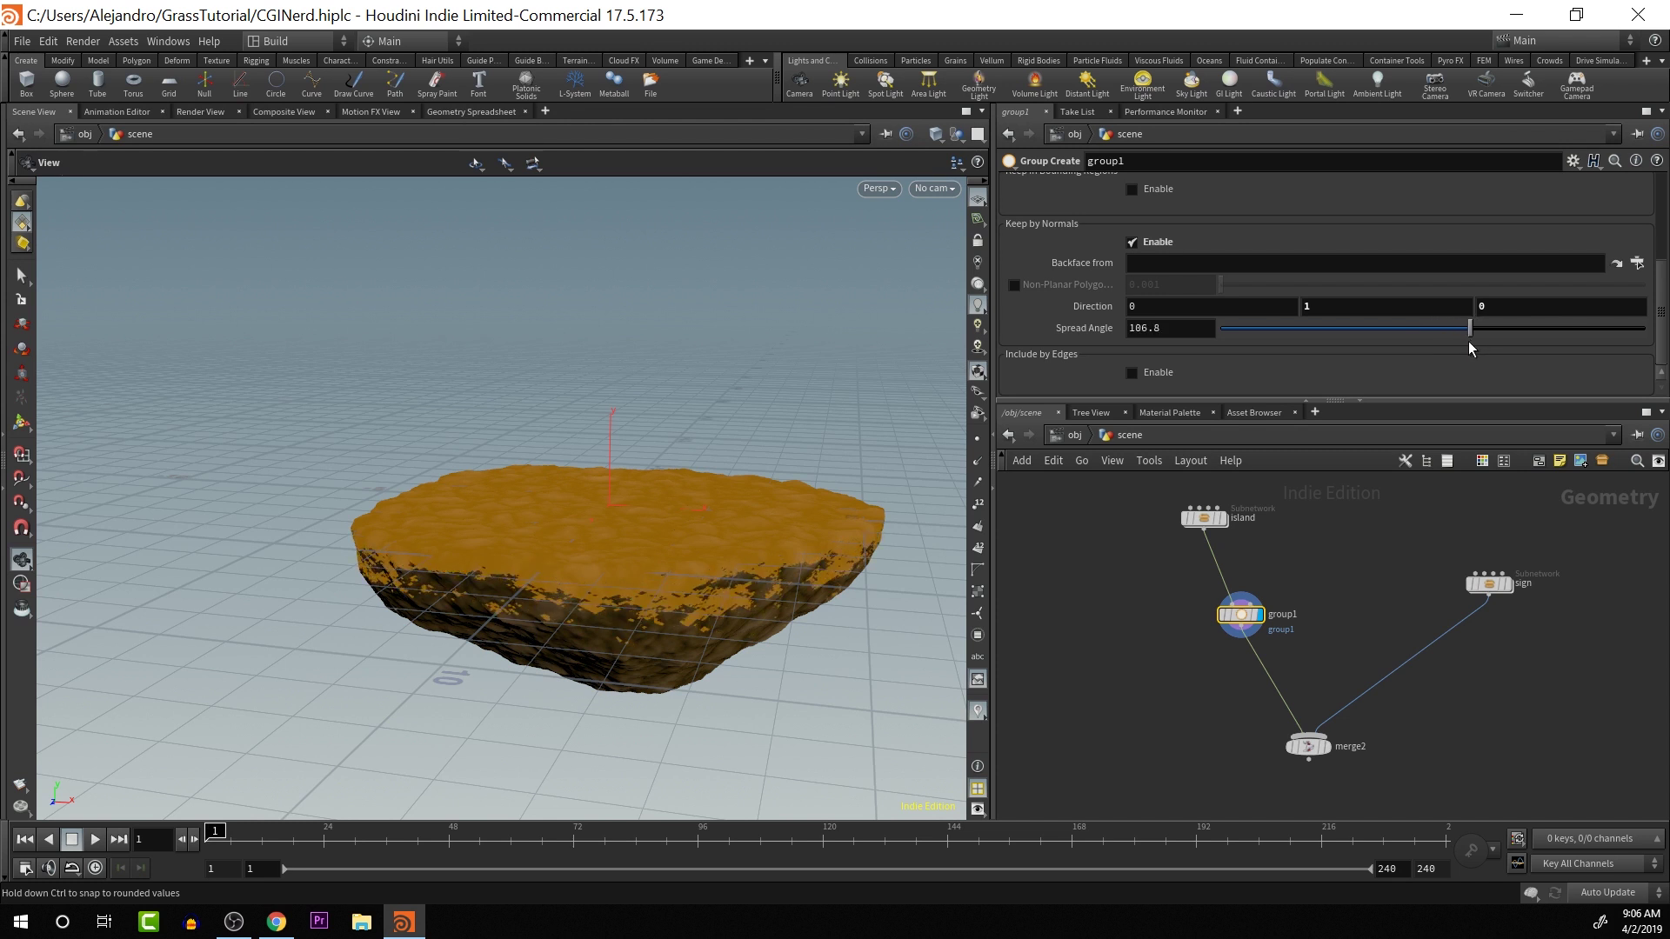
pyautogui.click(1468, 341)
pyautogui.moveTo(823, 630); pyautogui.dragTo(702, 619)
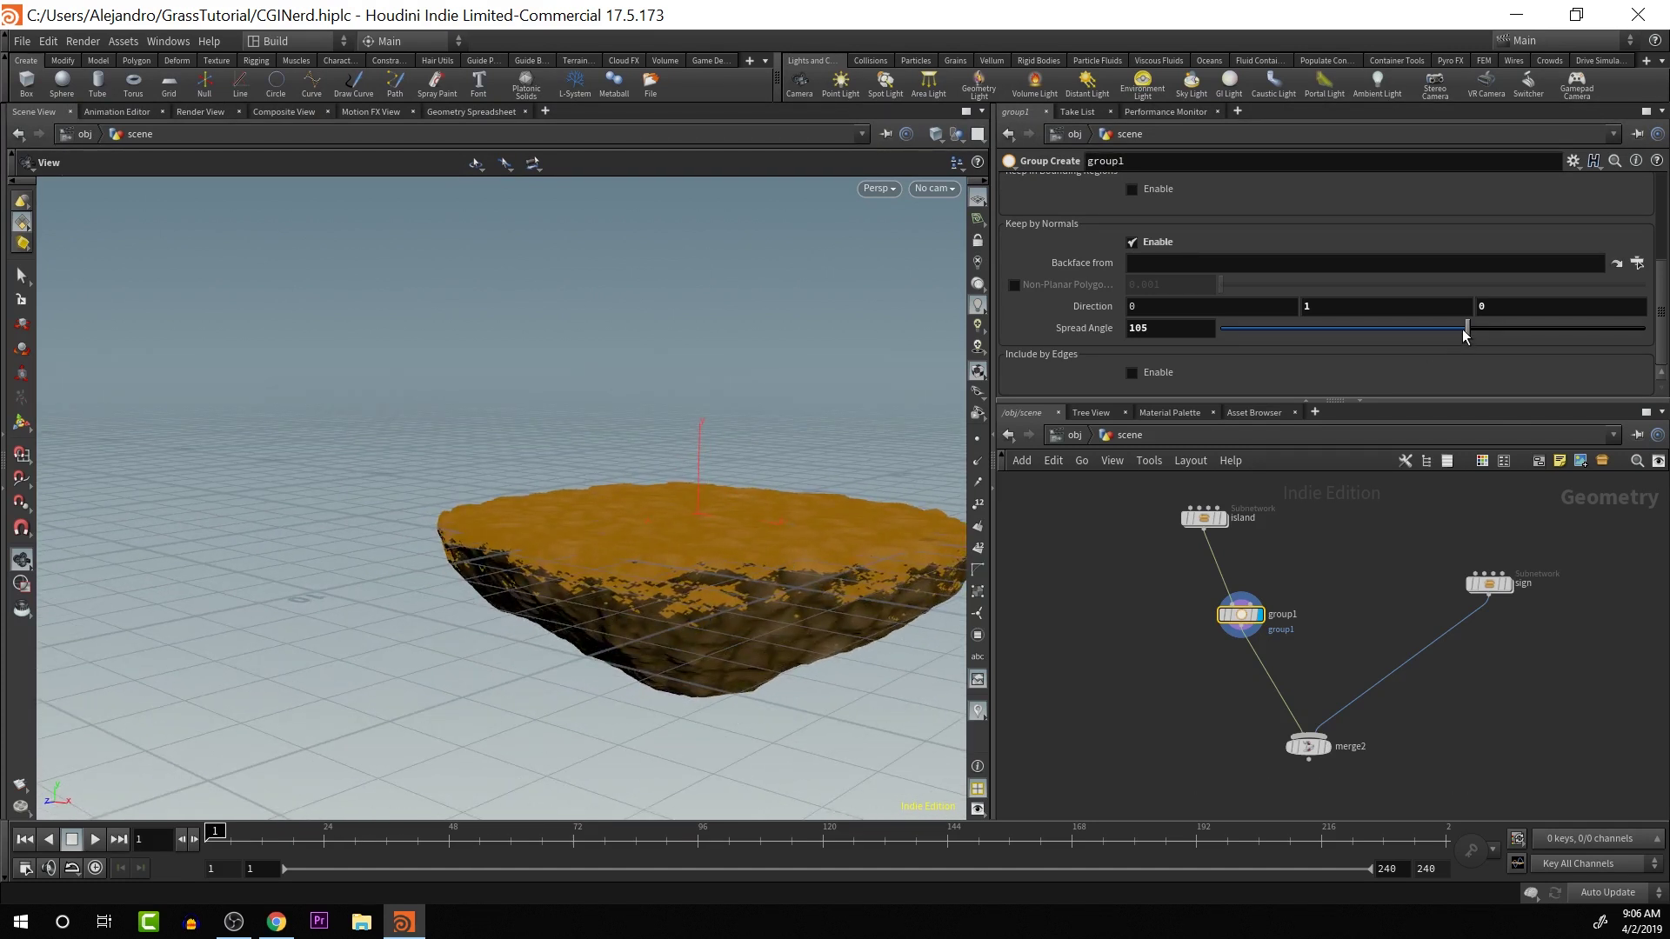
pyautogui.moveTo(1463, 329); pyautogui.dragTo(1404, 348)
pyautogui.keyDown('alt'); pyautogui.moveTo(851, 699); pyautogui.dragTo(579, 623); pyautogui.keyUp('alt')
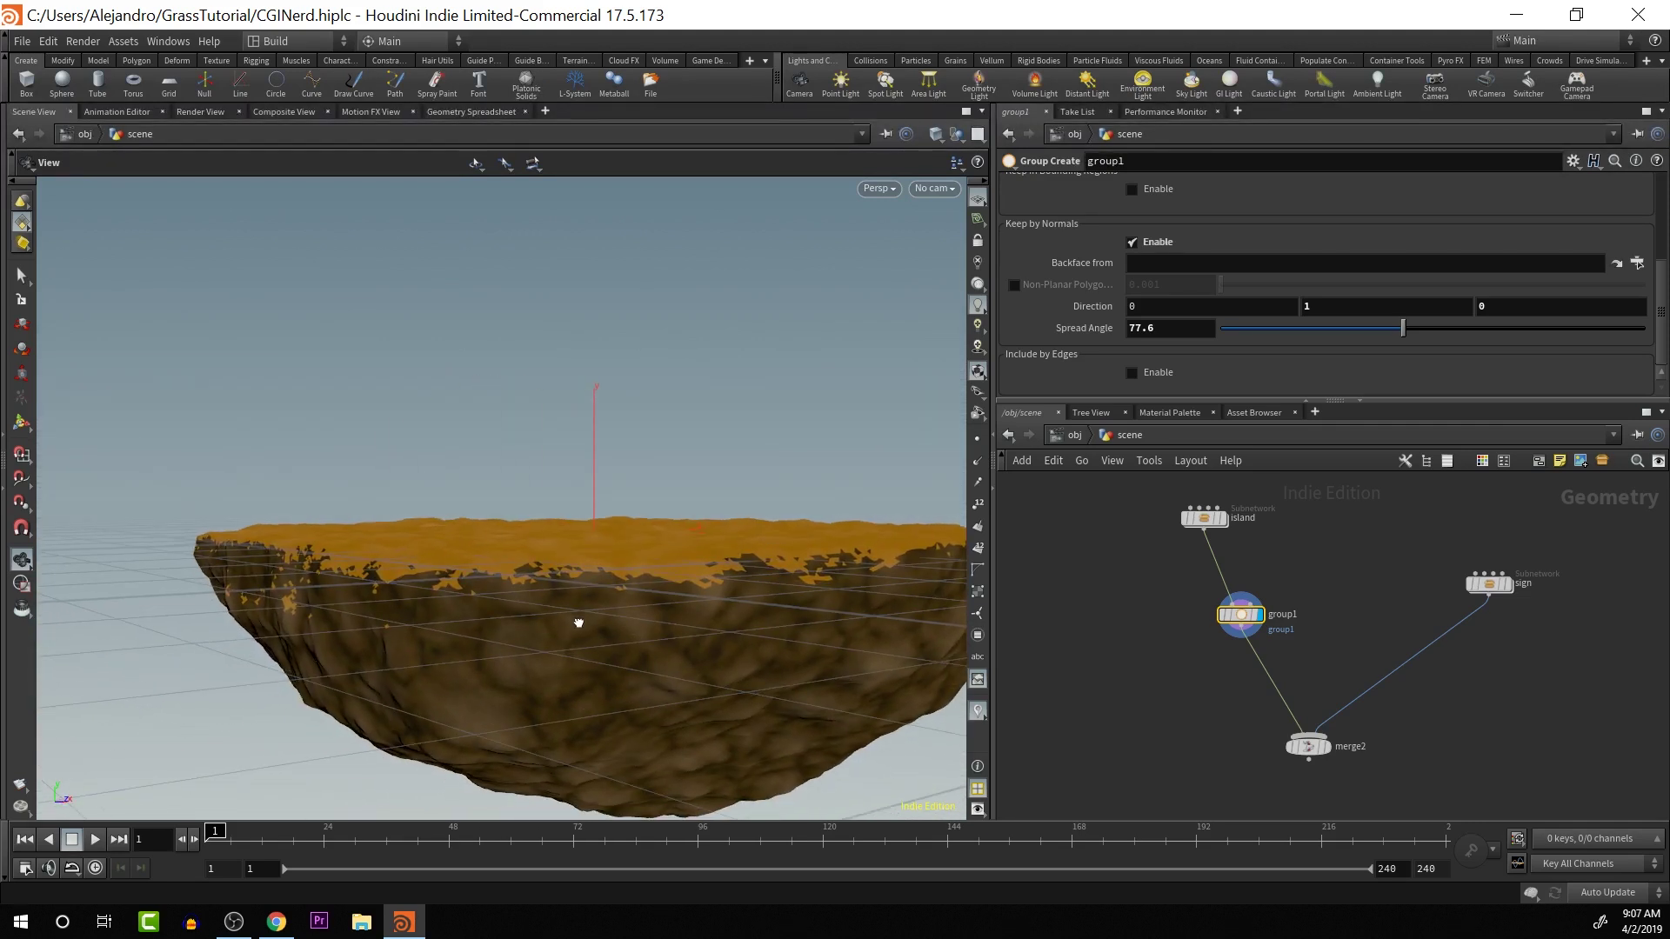
pyautogui.keyDown('alt'); pyautogui.moveTo(624, 535); pyautogui.dragTo(636, 496); pyautogui.keyUp('alt')
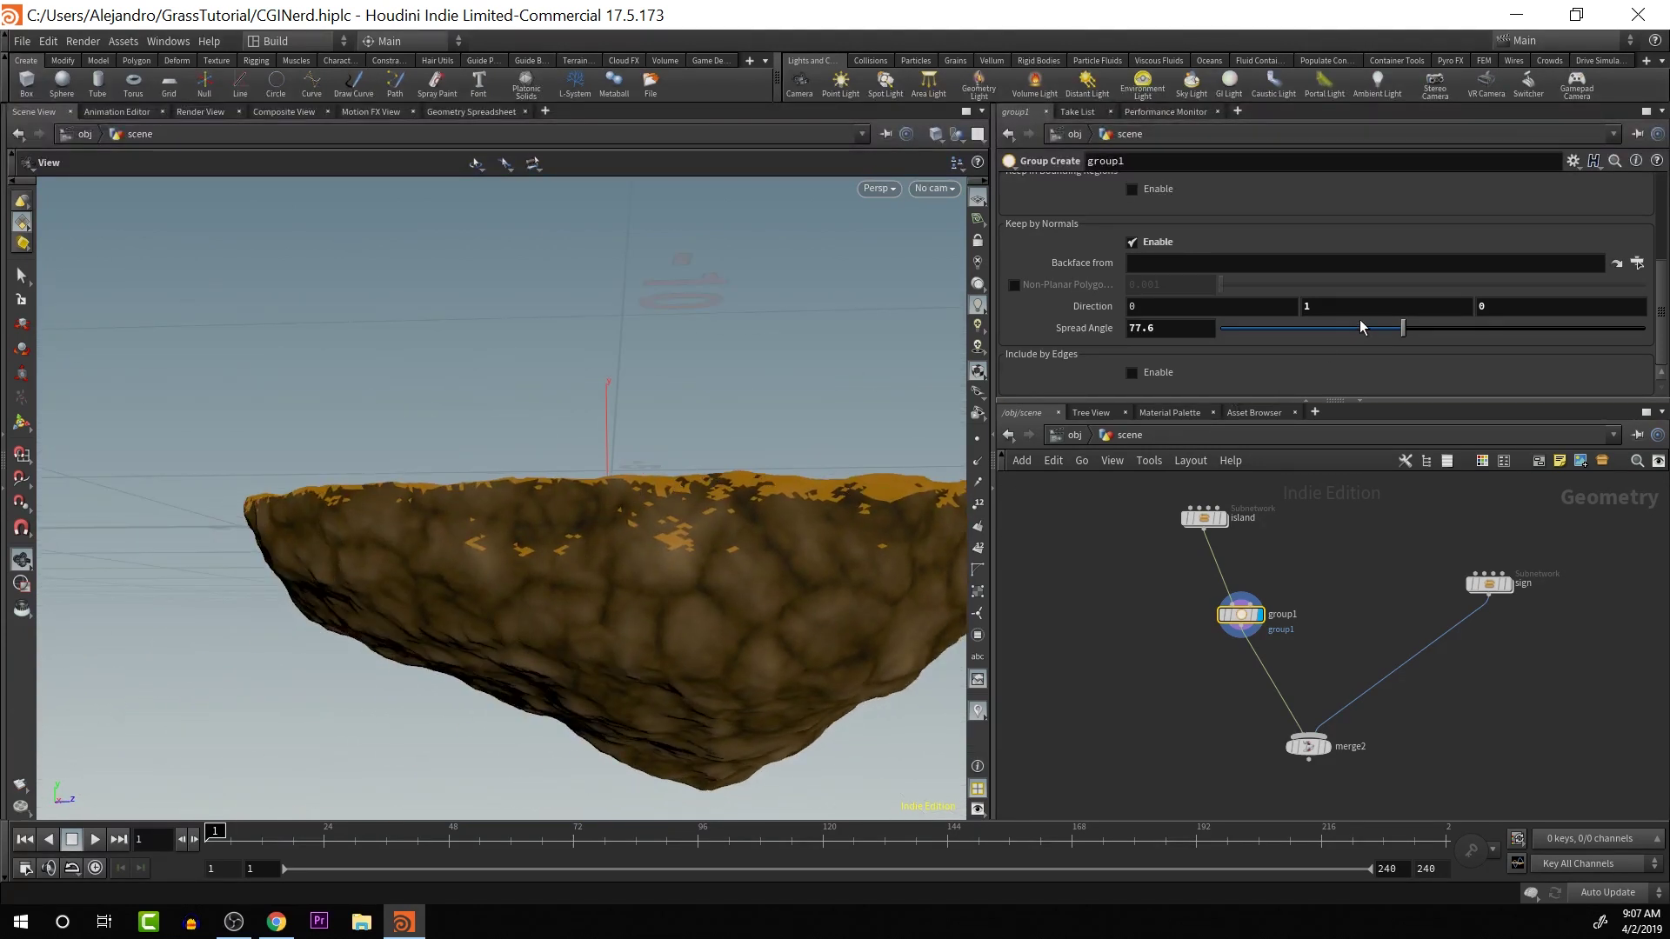
pyautogui.moveTo(1400, 331); pyautogui.dragTo(1382, 340)
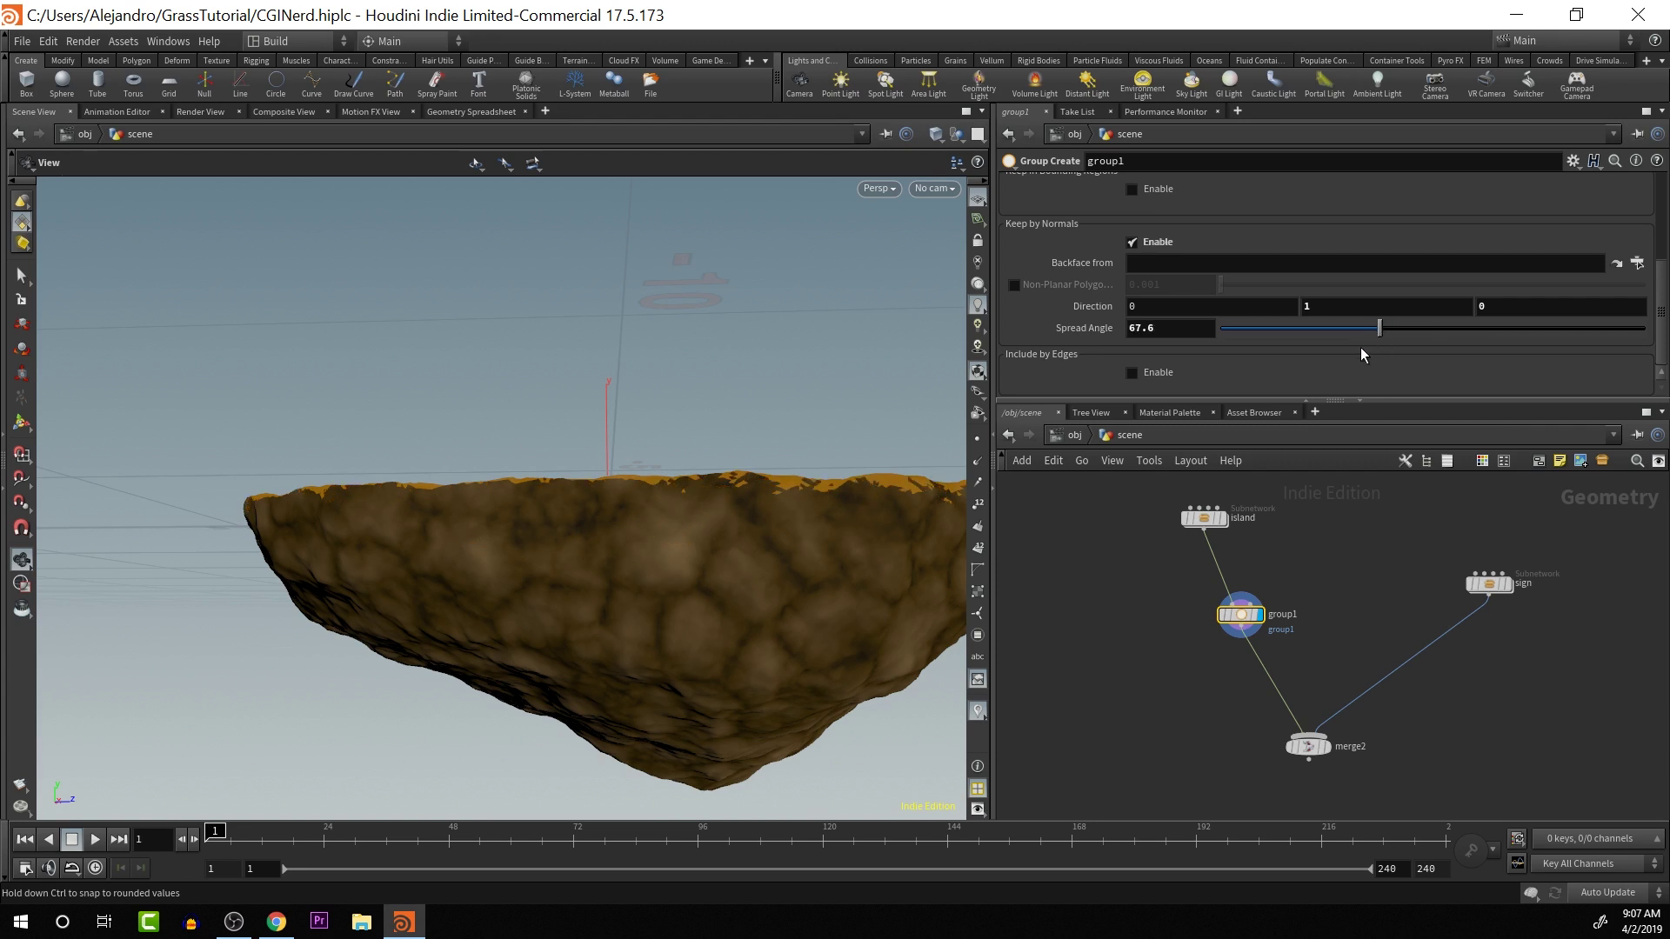
pyautogui.moveTo(816, 546); pyautogui.dragTo(872, 544)
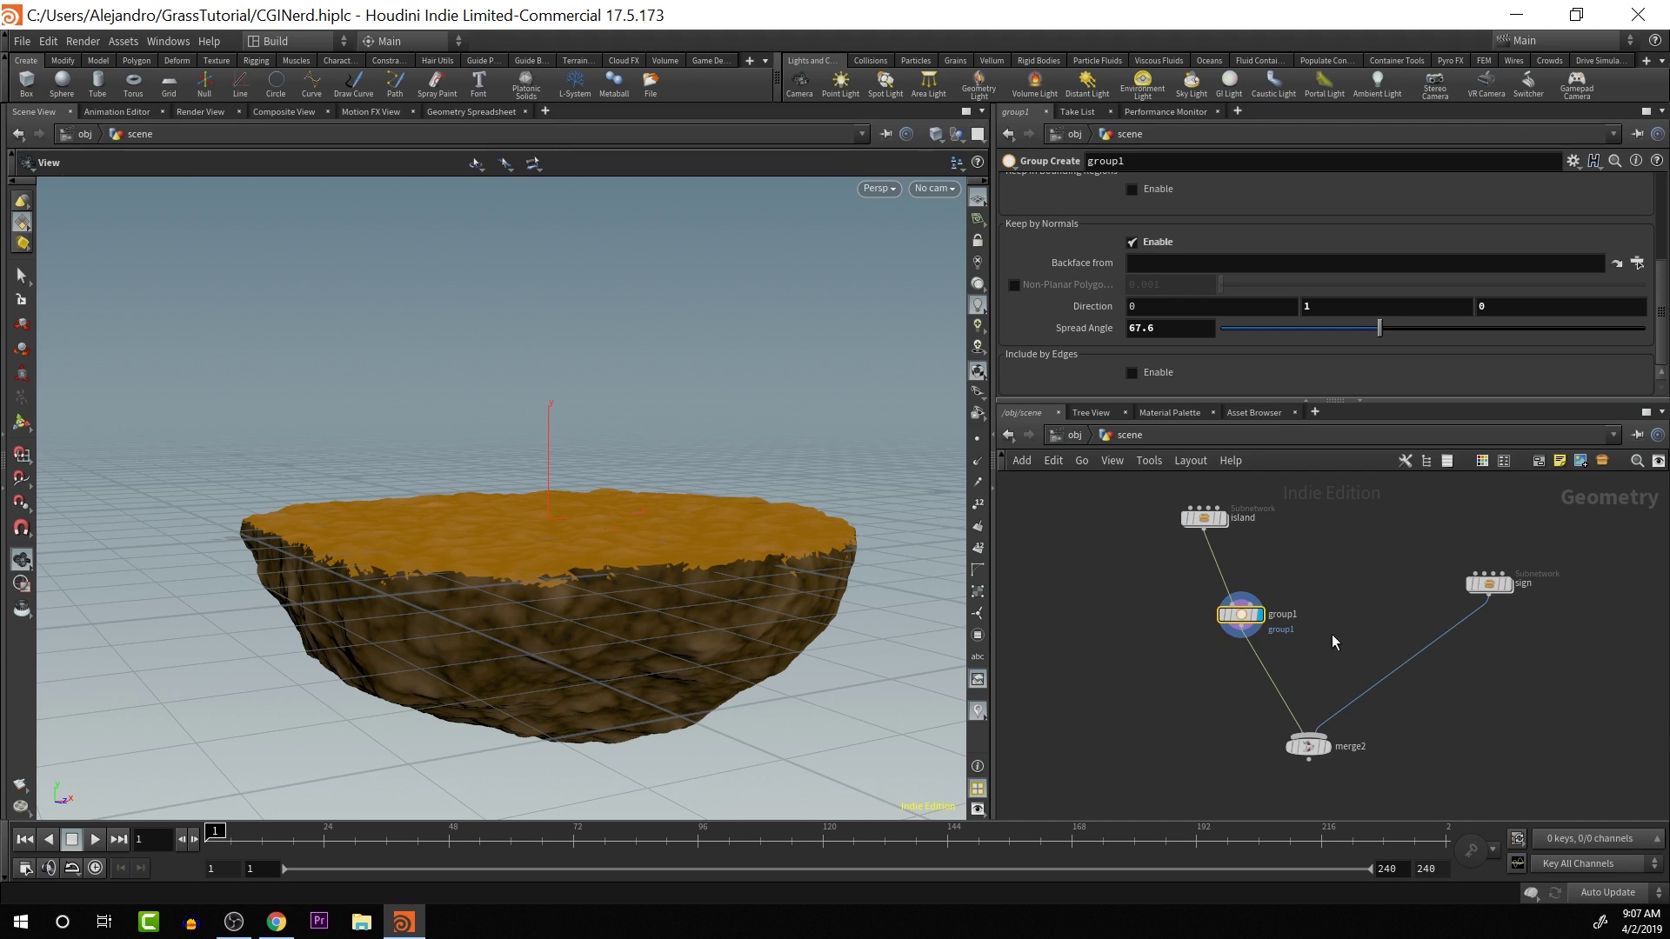
# - Add a Blast node, wire the group node's output into it and display its result
pyautogui.press('Tab')
pyautogui.write('g')
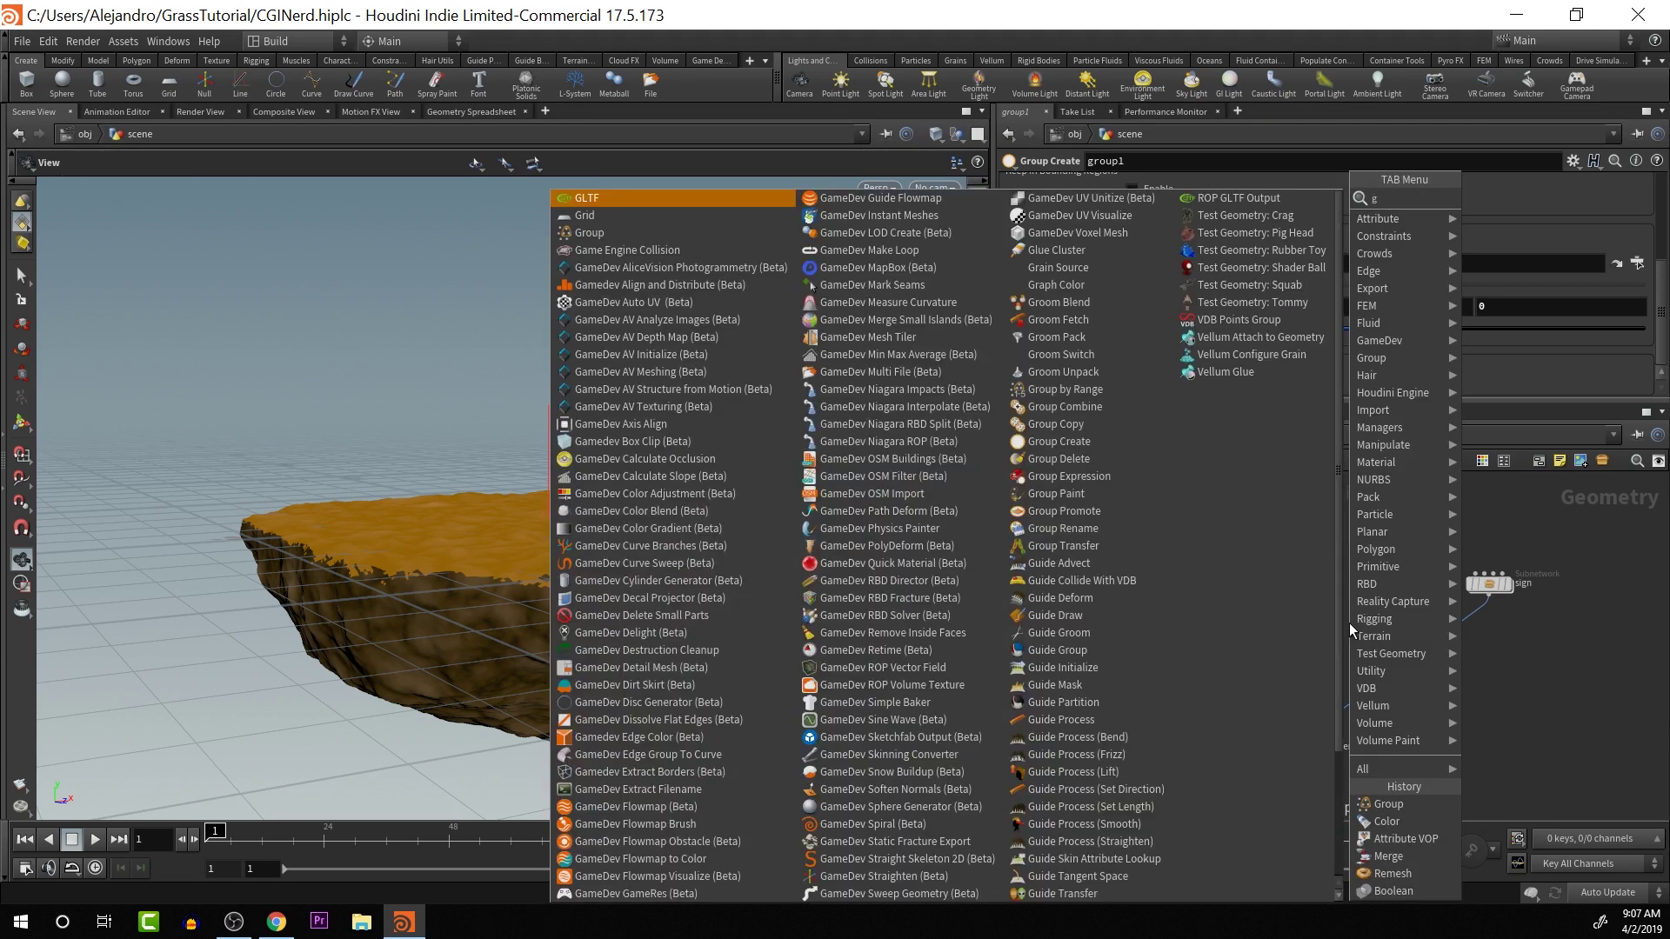
pyautogui.press('BackSpace')
pyautogui.write('blast')
pyautogui.press('Return')
pyautogui.click(1349, 623)
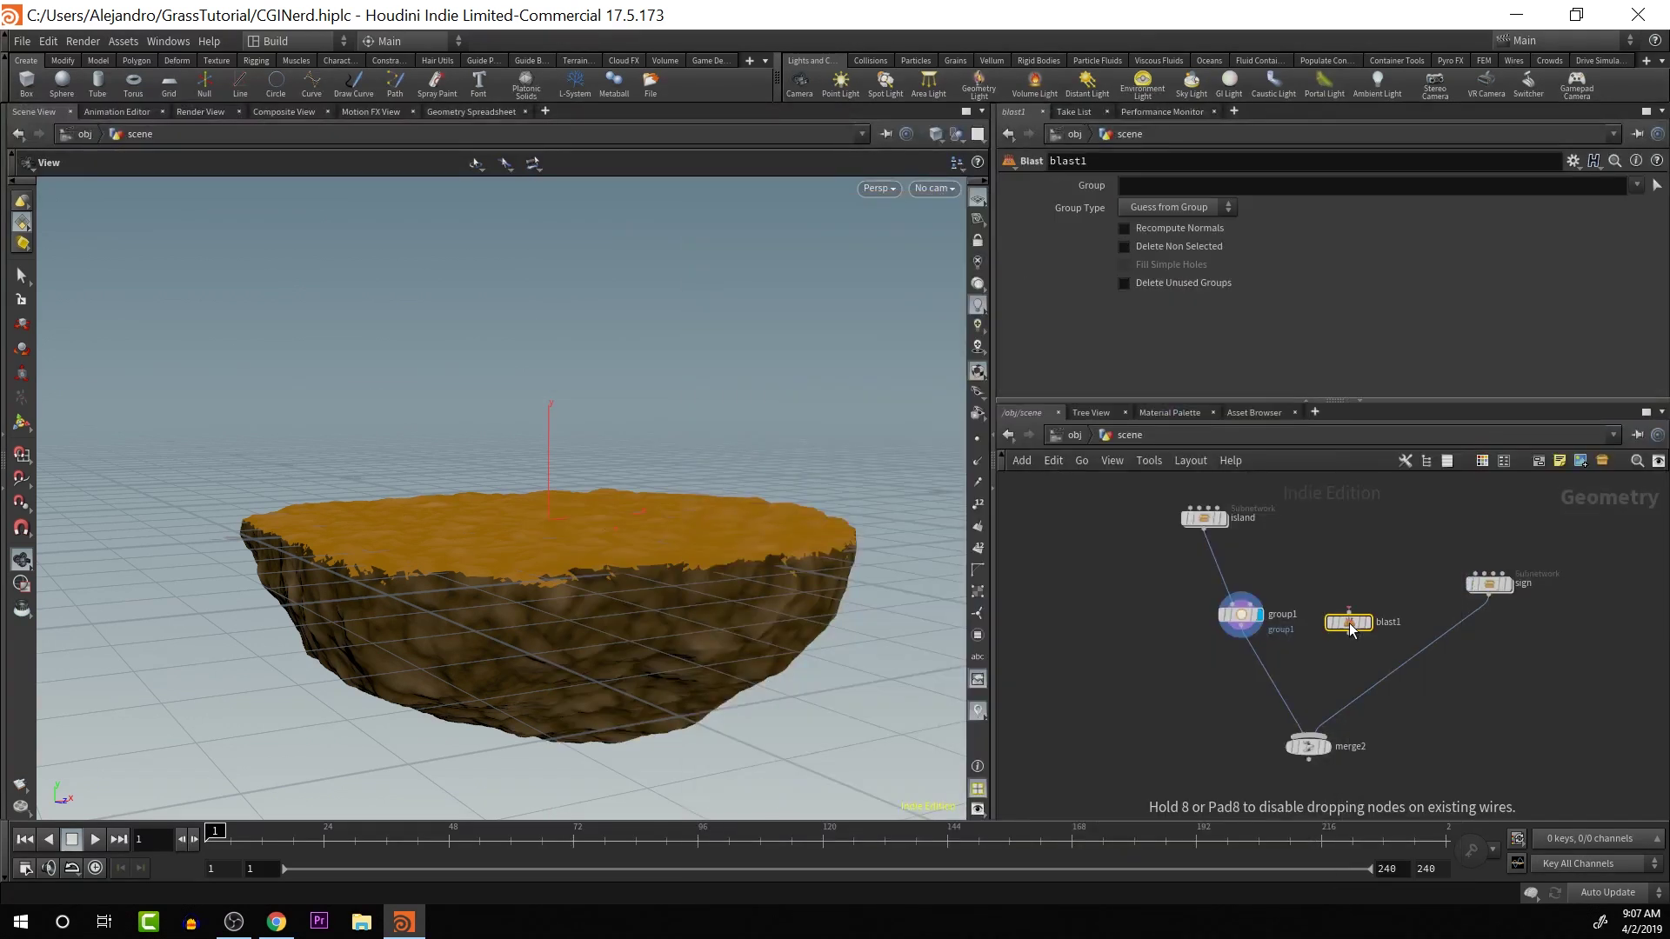
pyautogui.moveTo(1244, 637); pyautogui.dragTo(1348, 611)
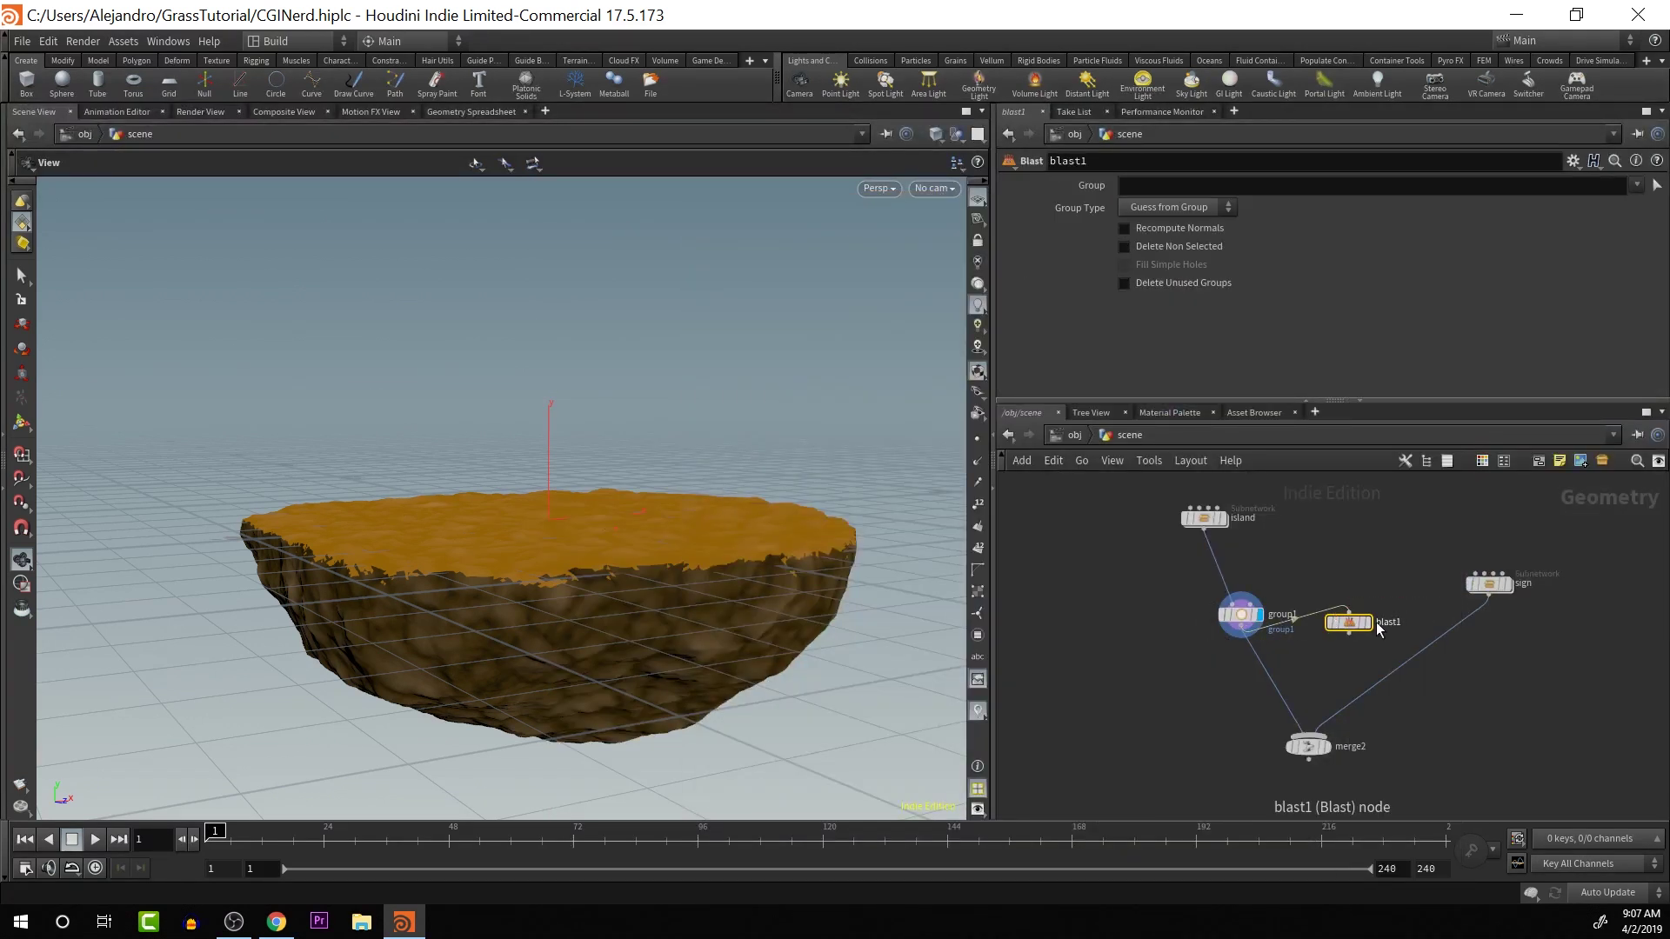
pyautogui.click(1368, 623)
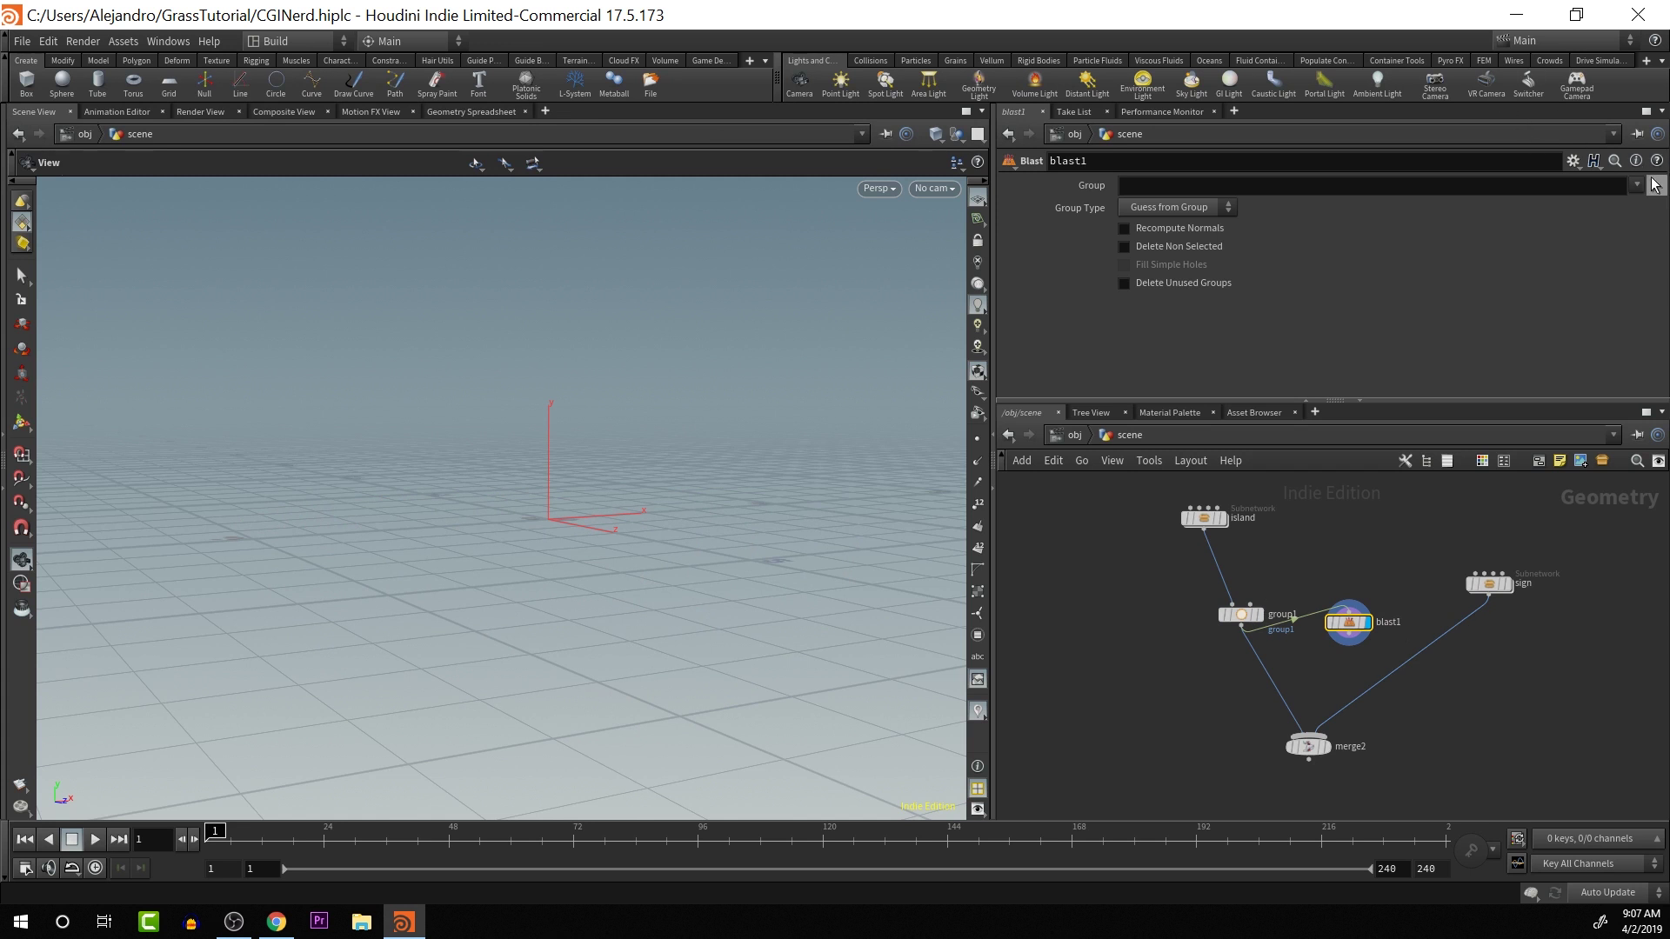
# - Set the Blast node's group to group1 and enable Delete Non Selected to keep only the island's top surface
pyautogui.click(1634, 190)
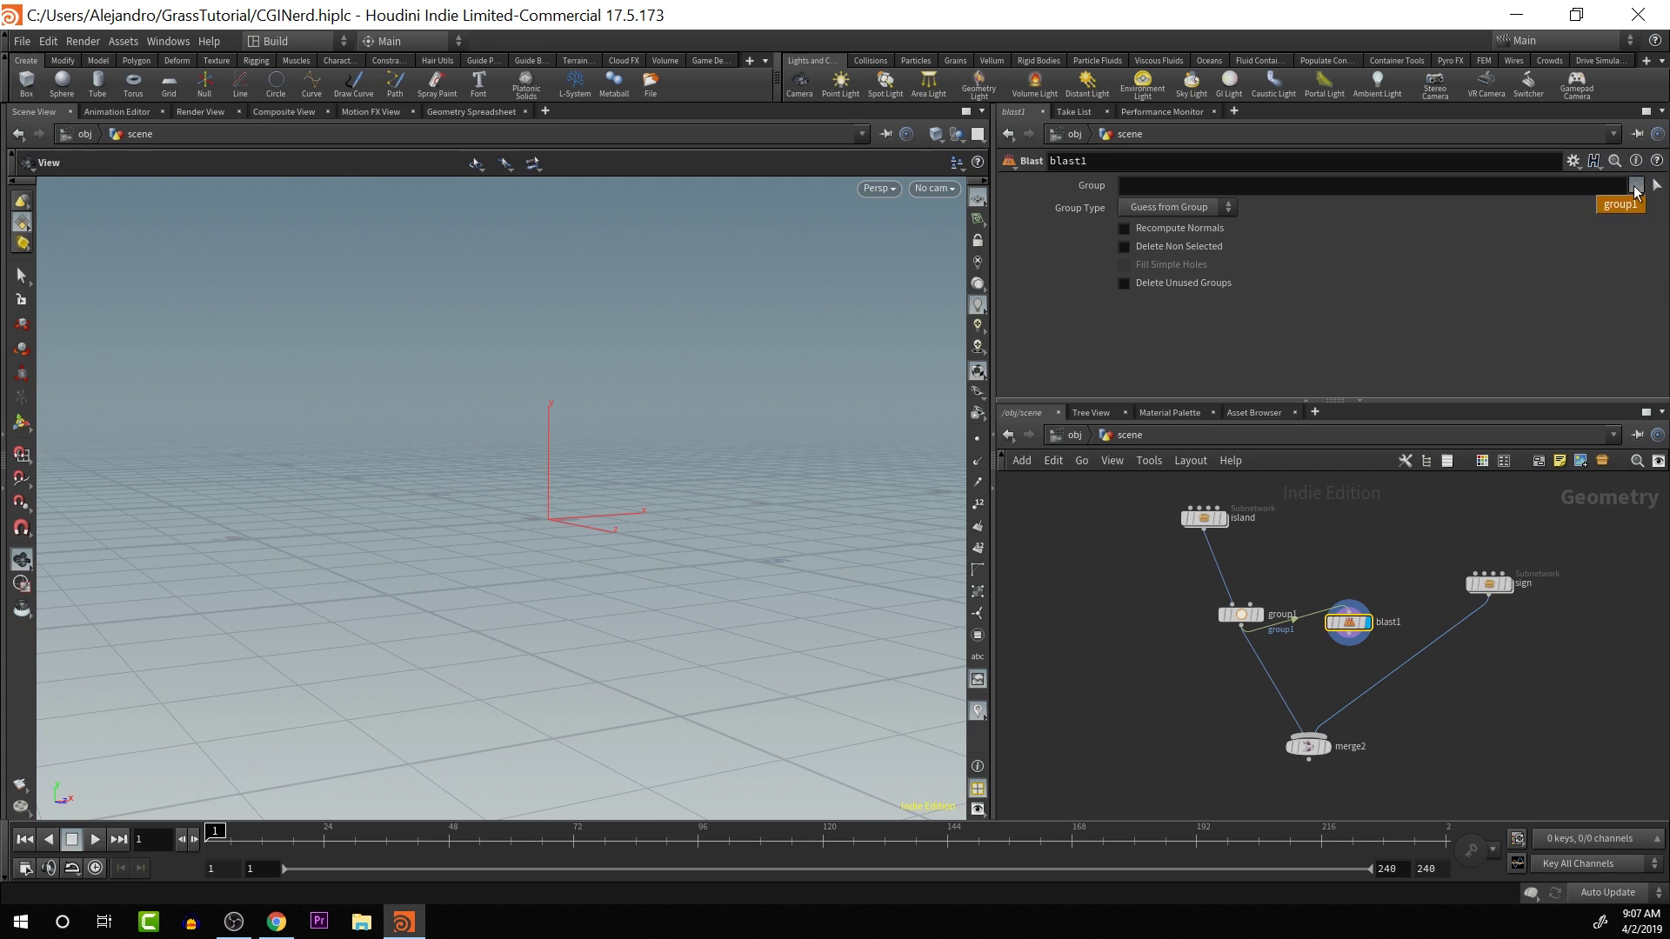
pyautogui.click(1620, 205)
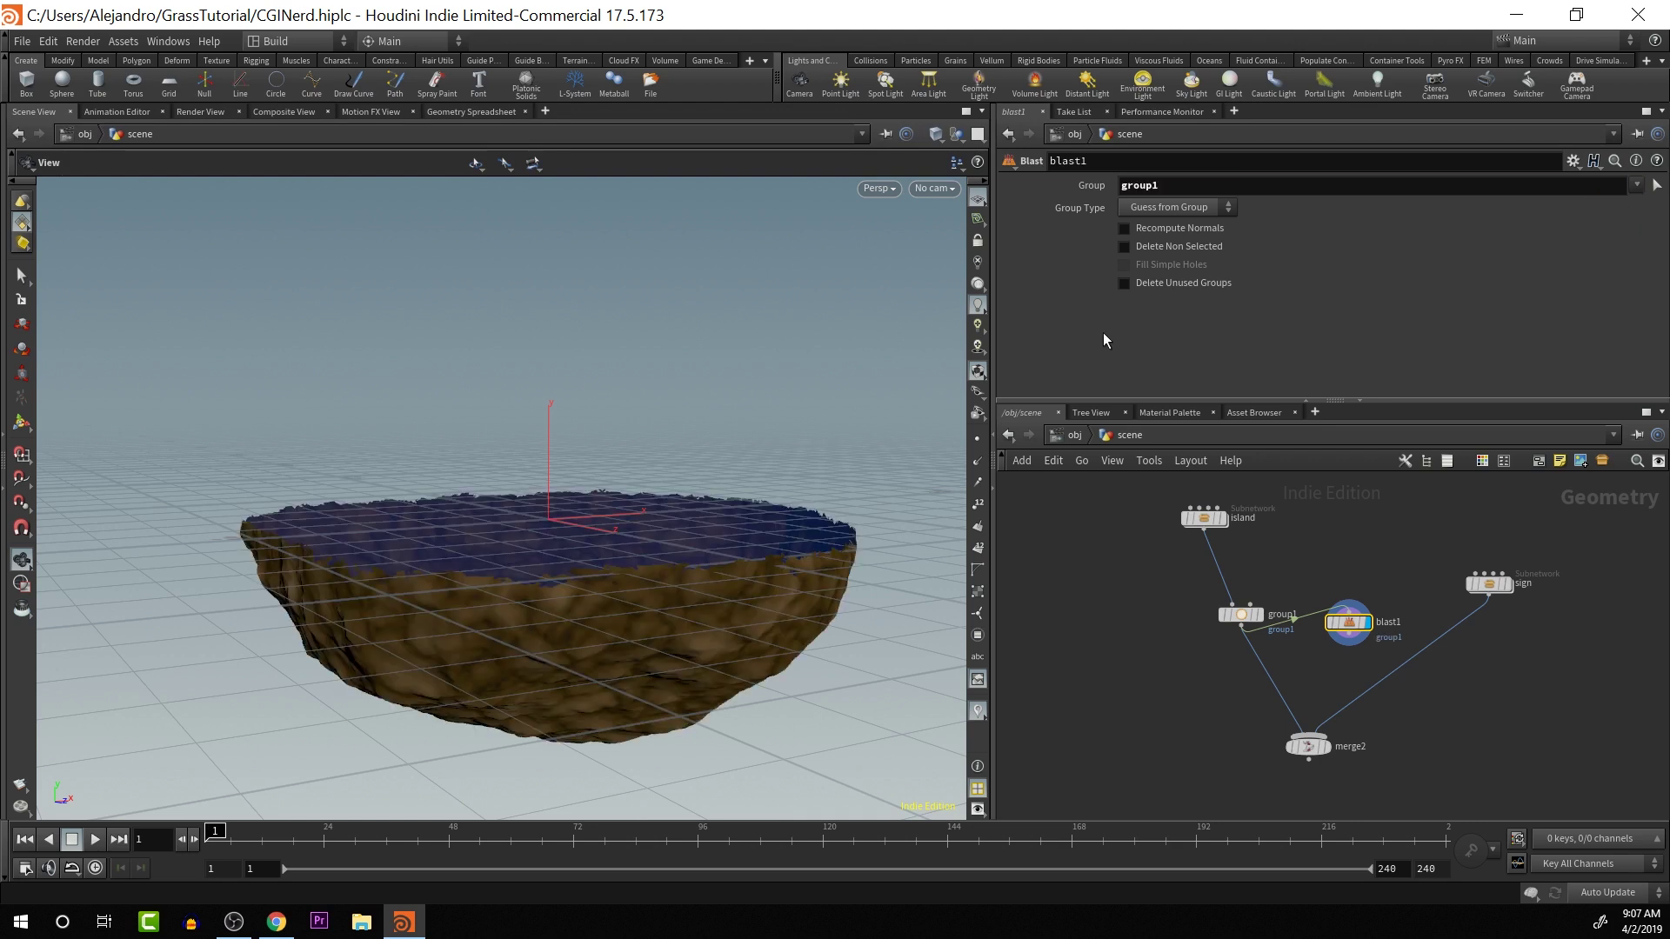
pyautogui.moveTo(767, 362); pyautogui.dragTo(671, 369)
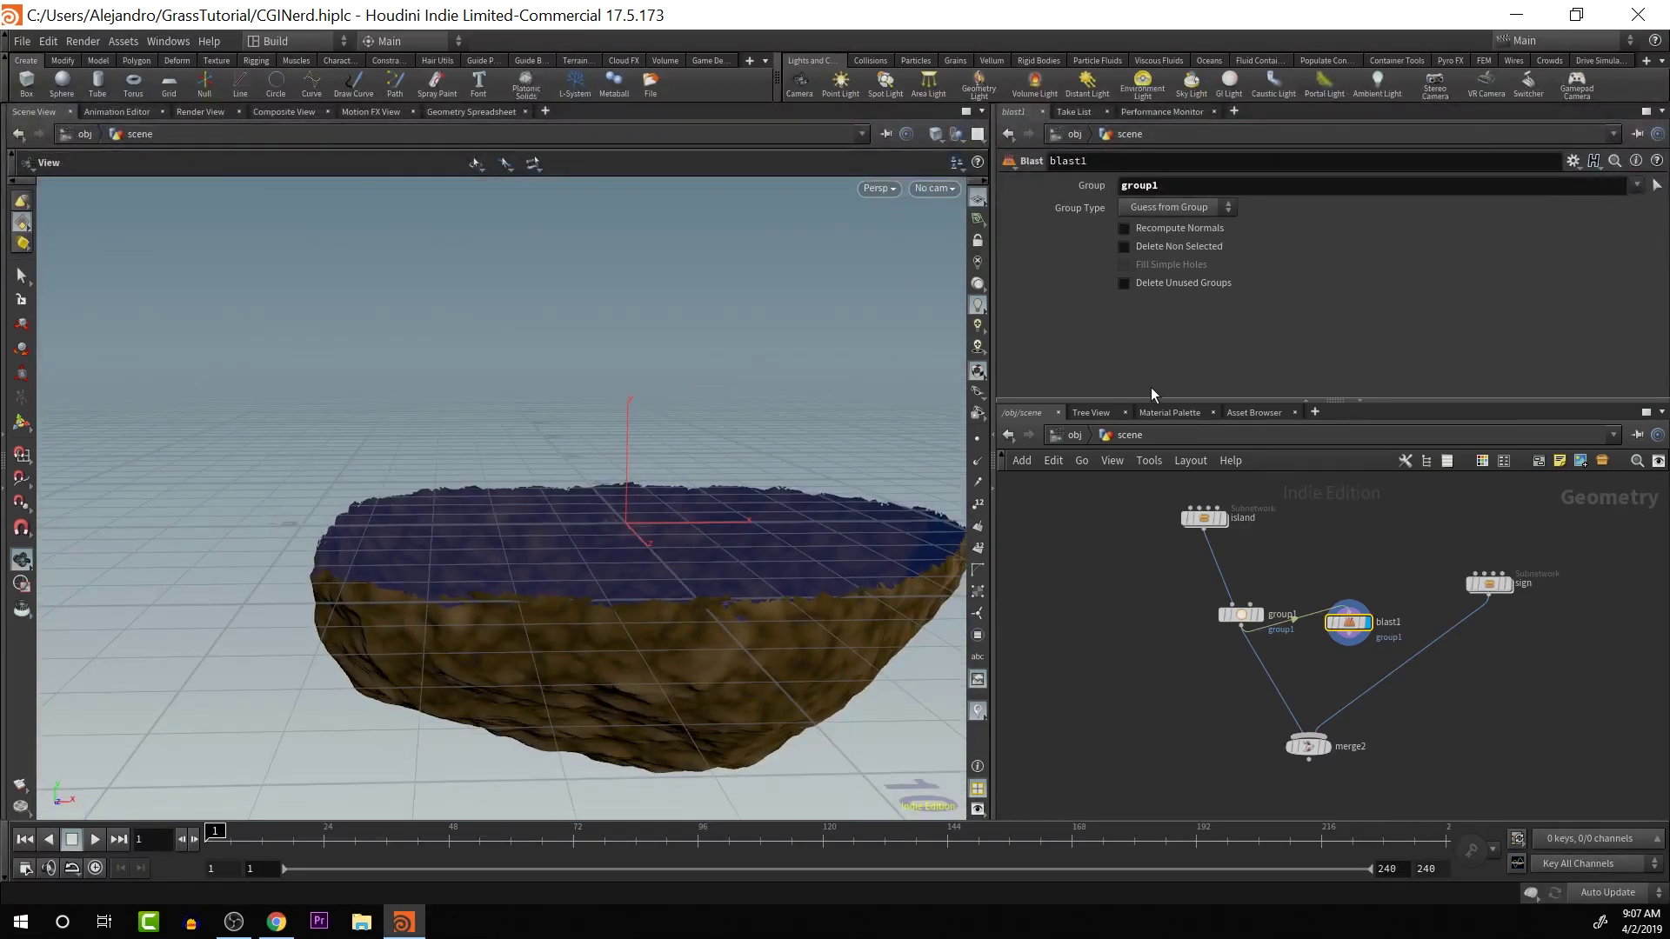
pyautogui.click(1125, 247)
pyautogui.moveTo(601, 549); pyautogui.dragTo(721, 480)
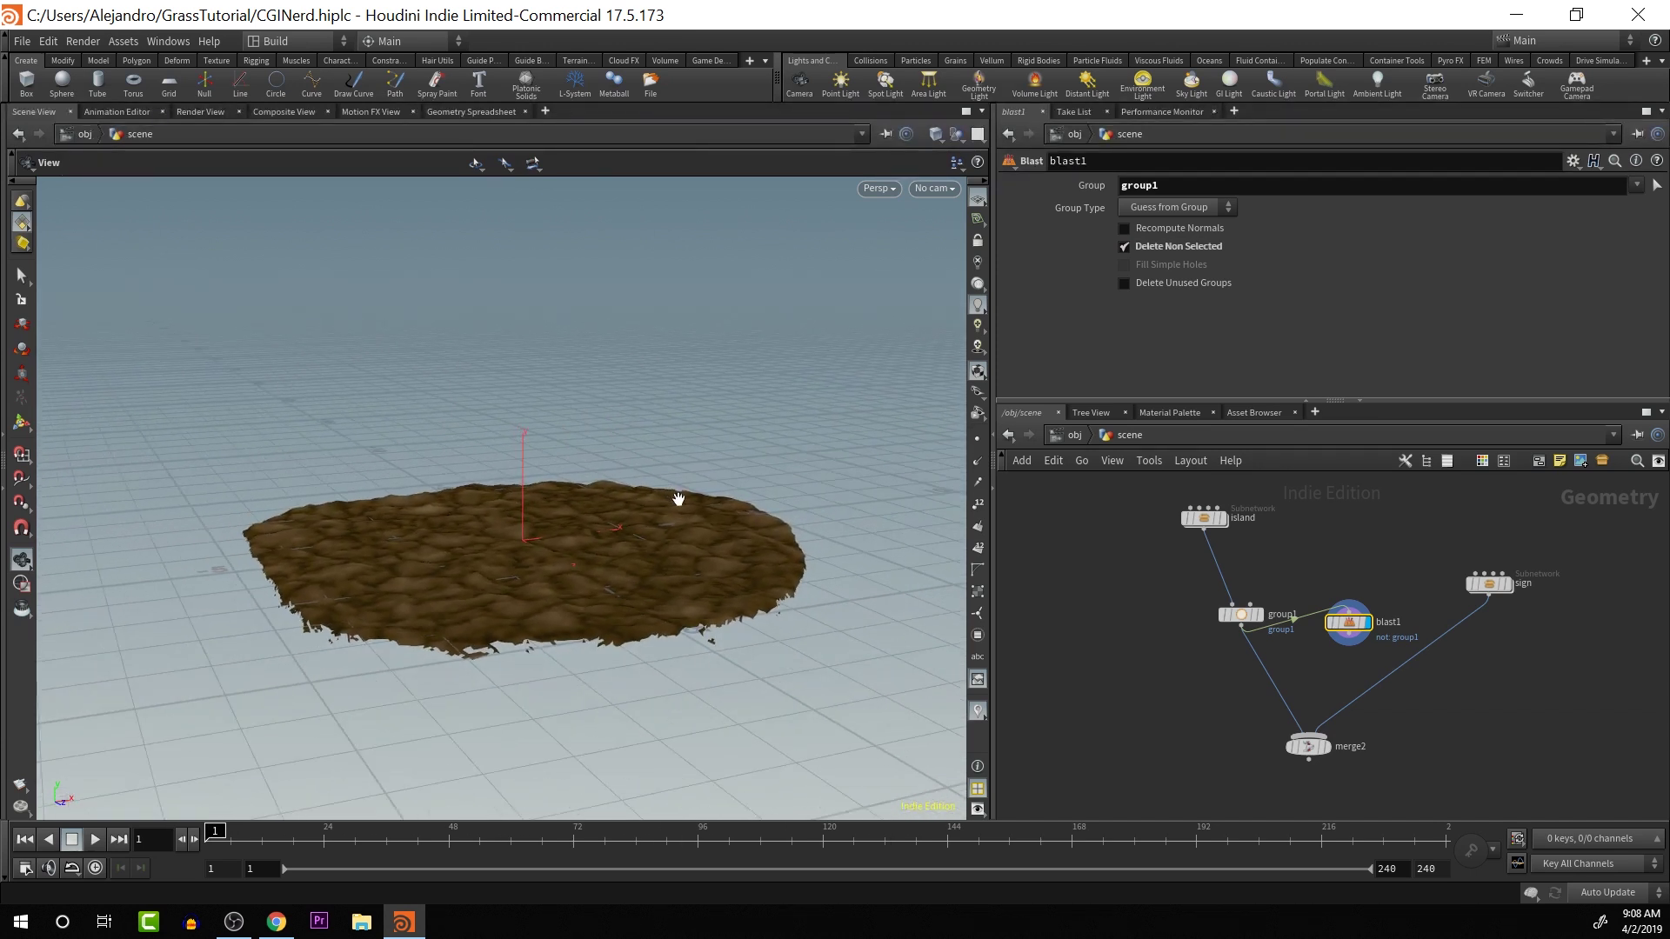
pyautogui.moveTo(678, 498); pyautogui.dragTo(823, 565)
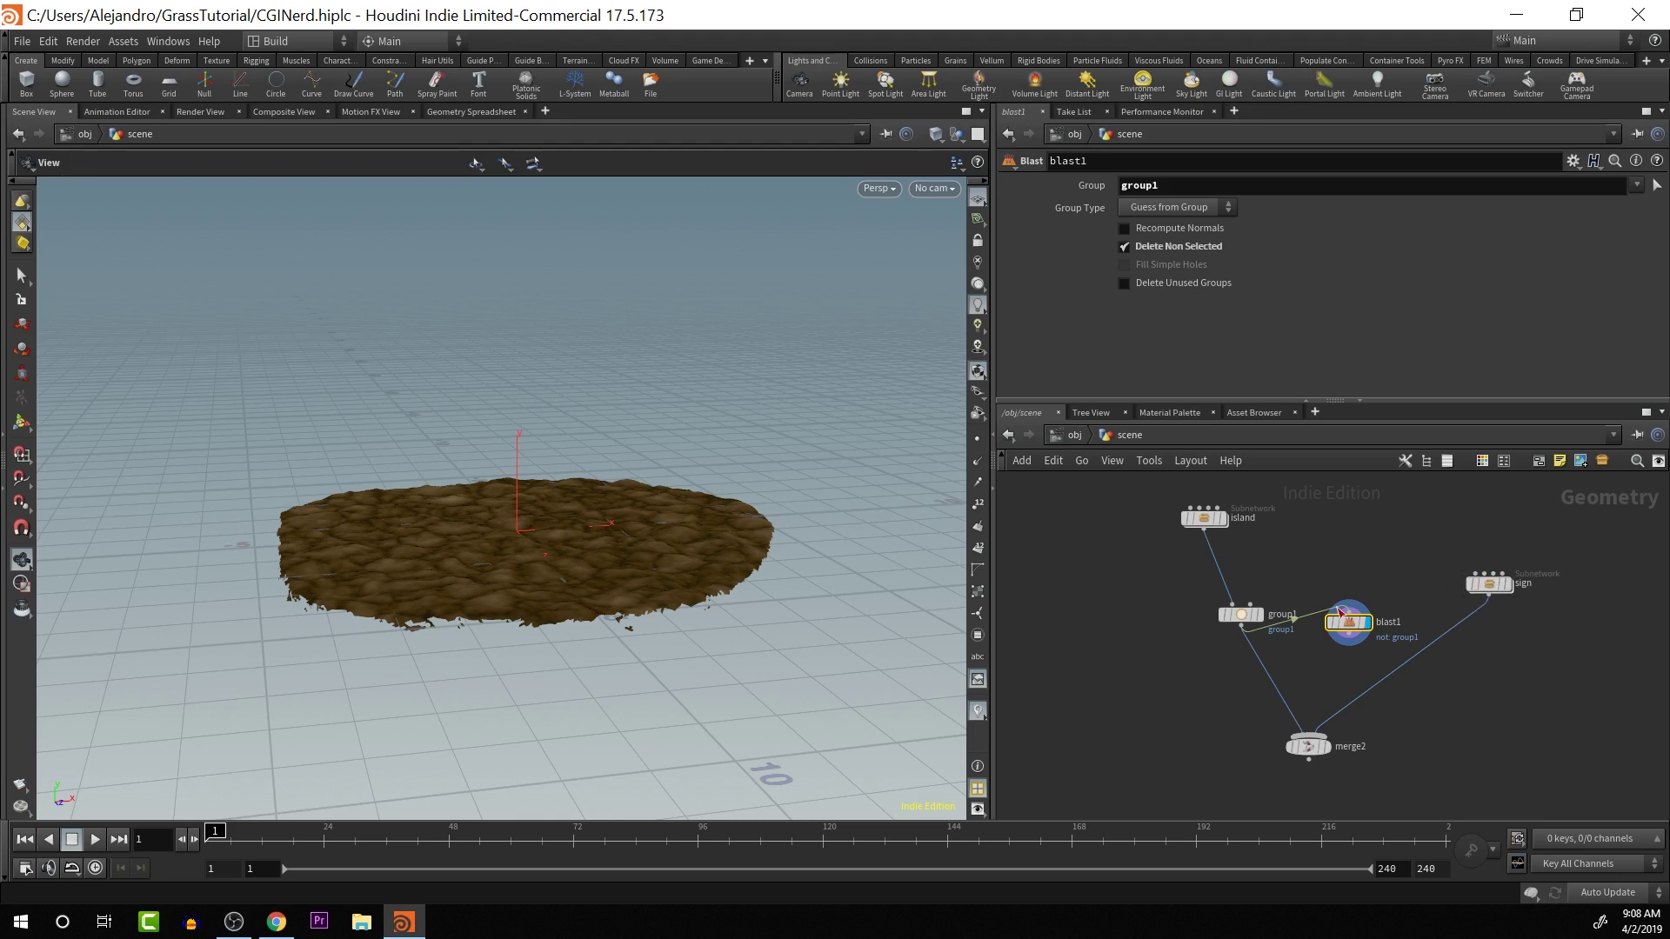
# - Move the sign node down for more space and add a Boolean node between it and the Blast node
pyautogui.moveTo(1494, 583); pyautogui.dragTo(1501, 619)
pyautogui.press('Tab')
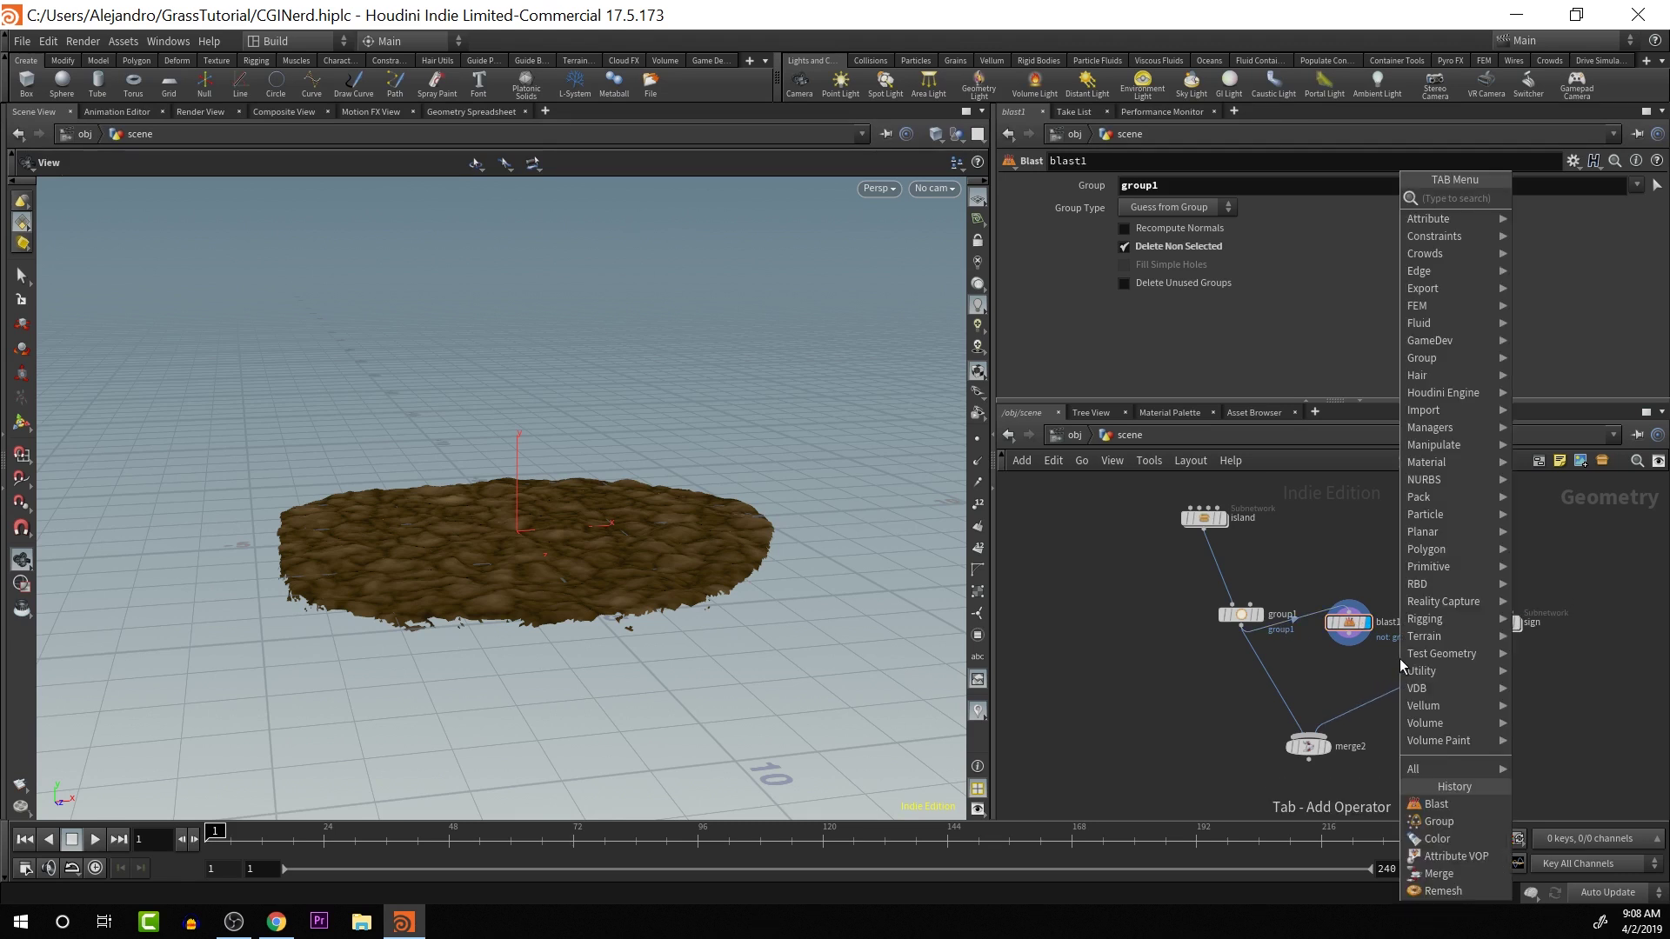
pyautogui.write('bool')
pyautogui.press('Return')
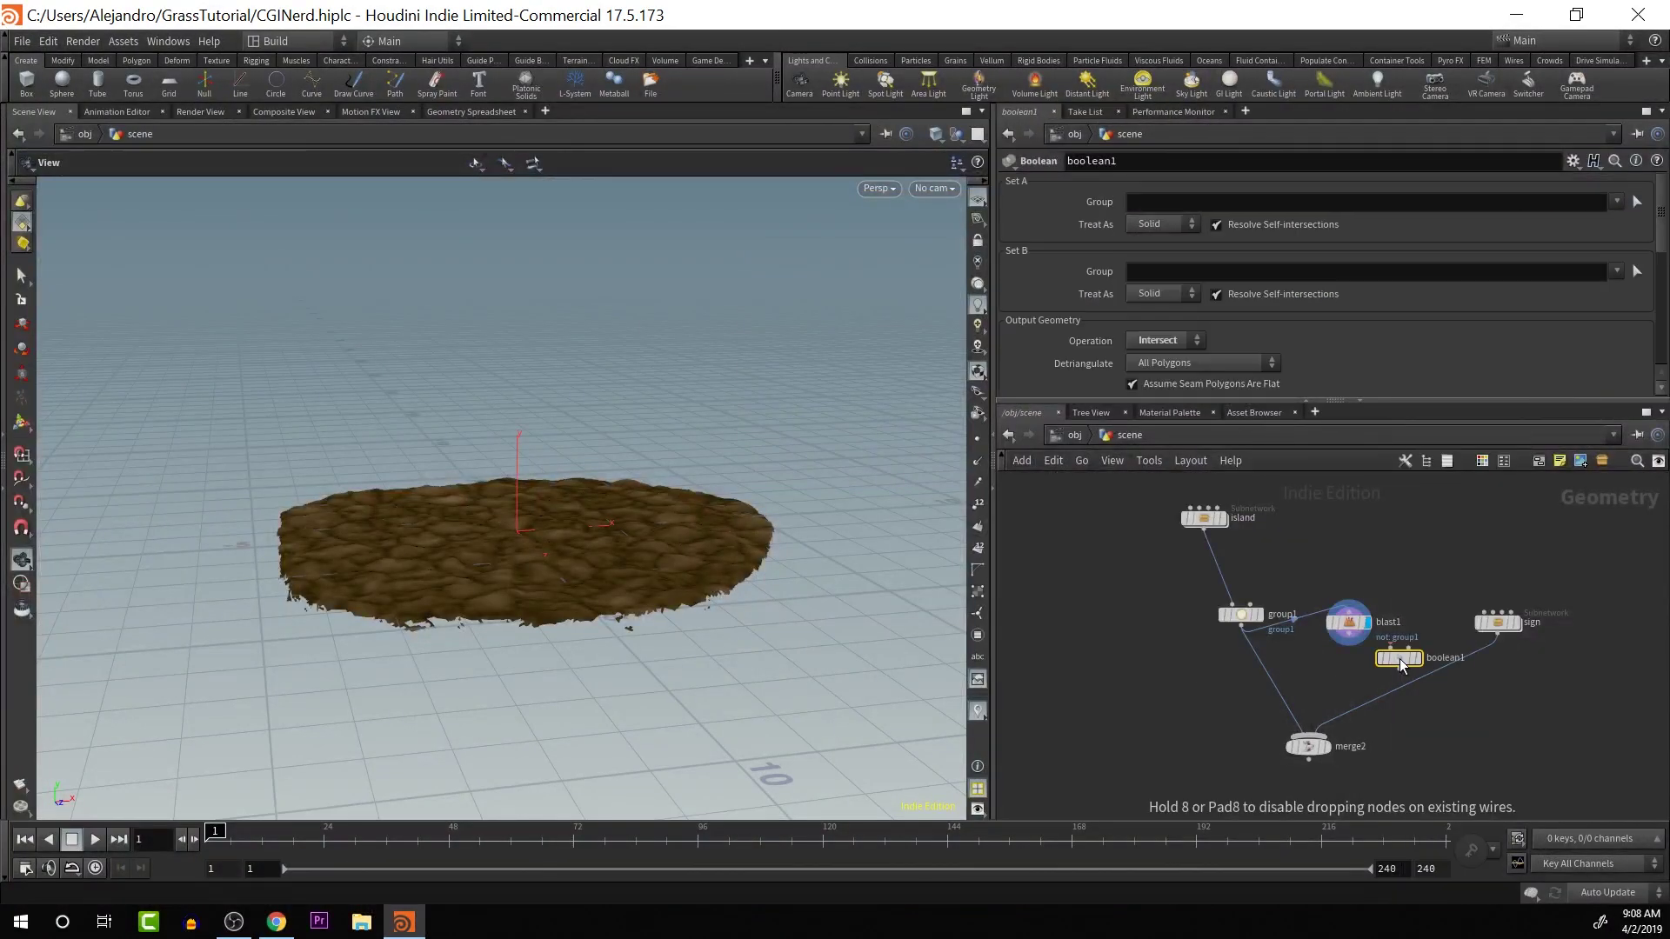
pyautogui.click(1401, 666)
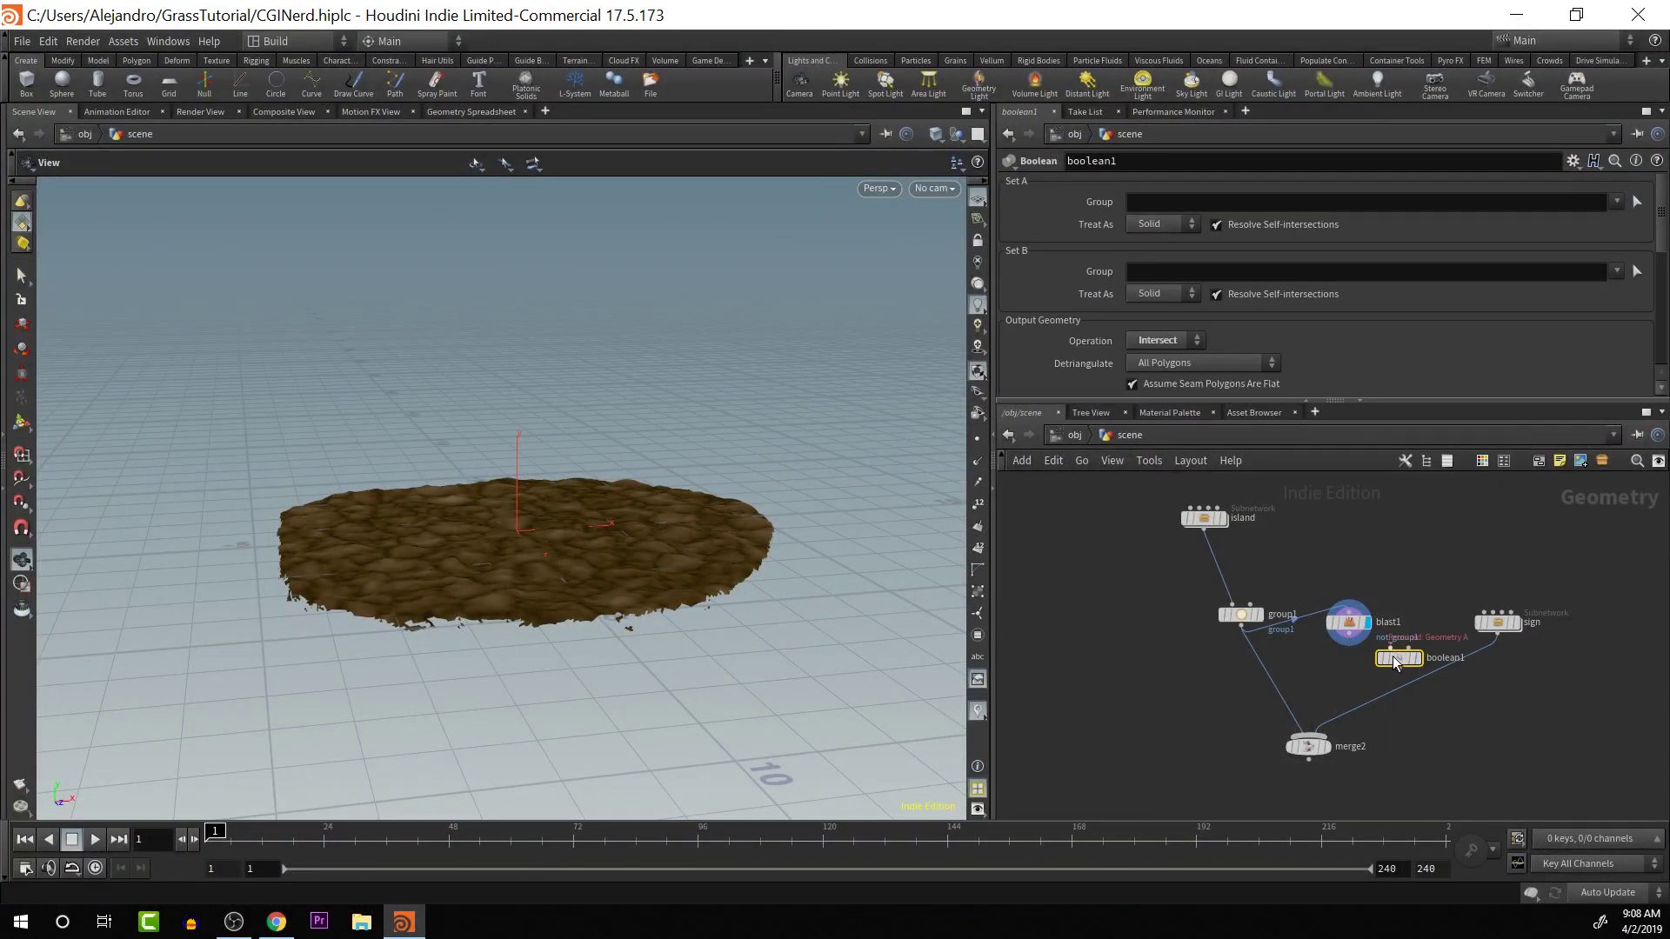
# - Wire the Blast node and the sign into the Boolean's first and second inputs and display the result
pyautogui.click(1392, 649)
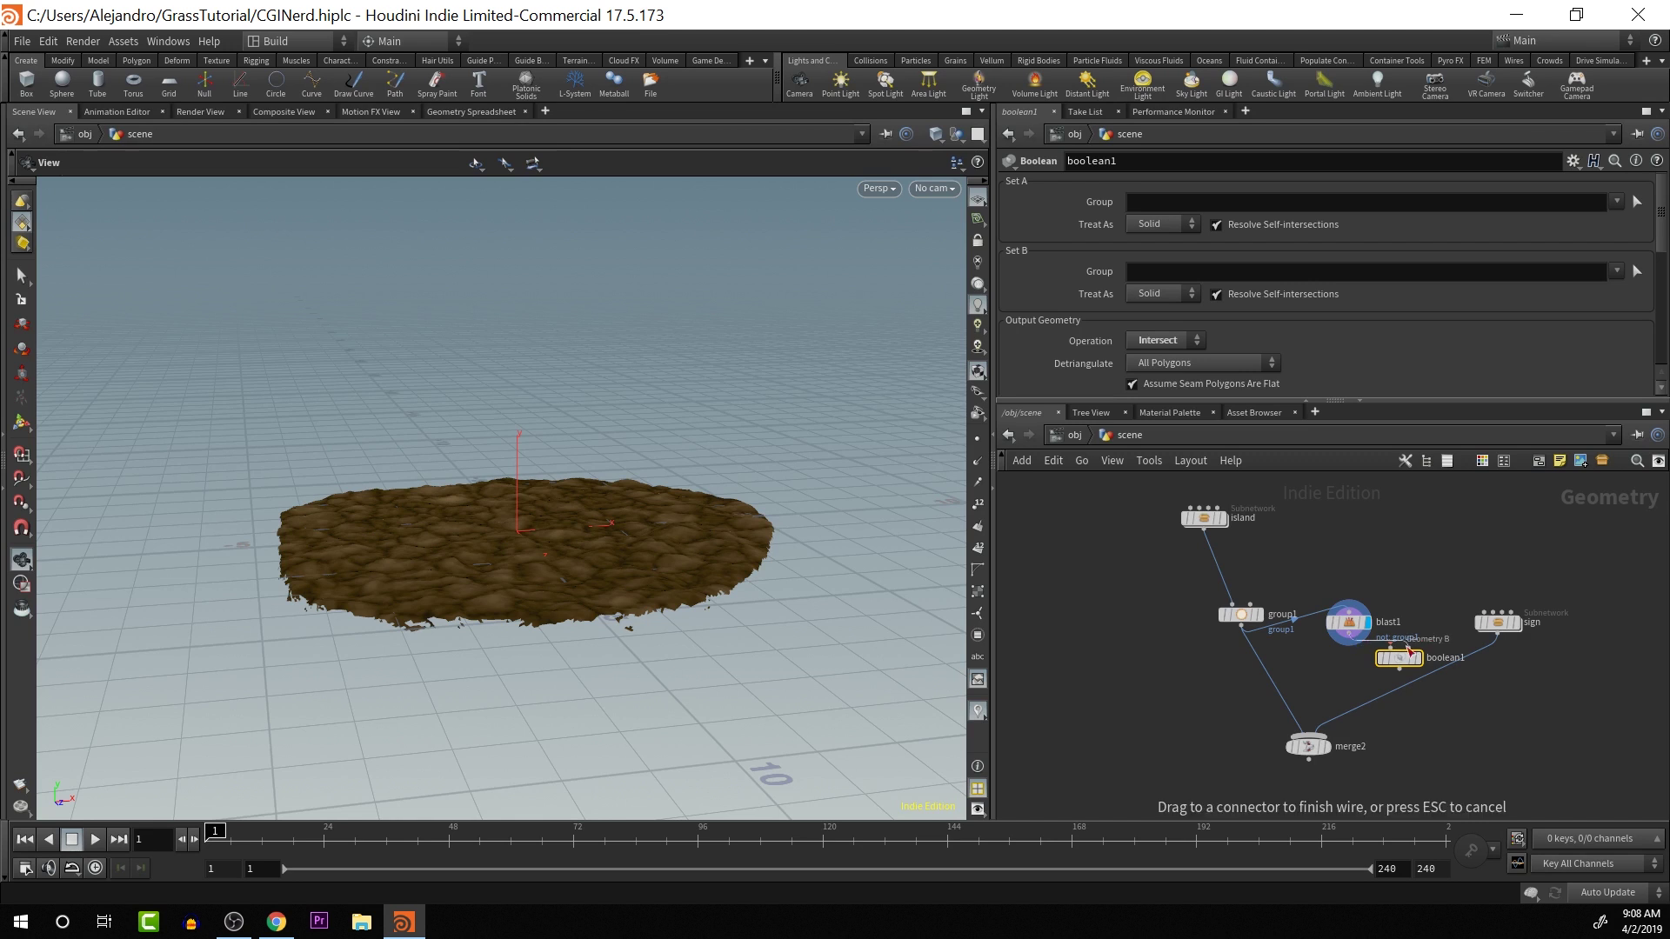
pyautogui.moveTo(1385, 650); pyautogui.dragTo(1387, 650)
pyautogui.moveTo(1497, 640); pyautogui.dragTo(1415, 653)
pyautogui.moveTo(1424, 666)
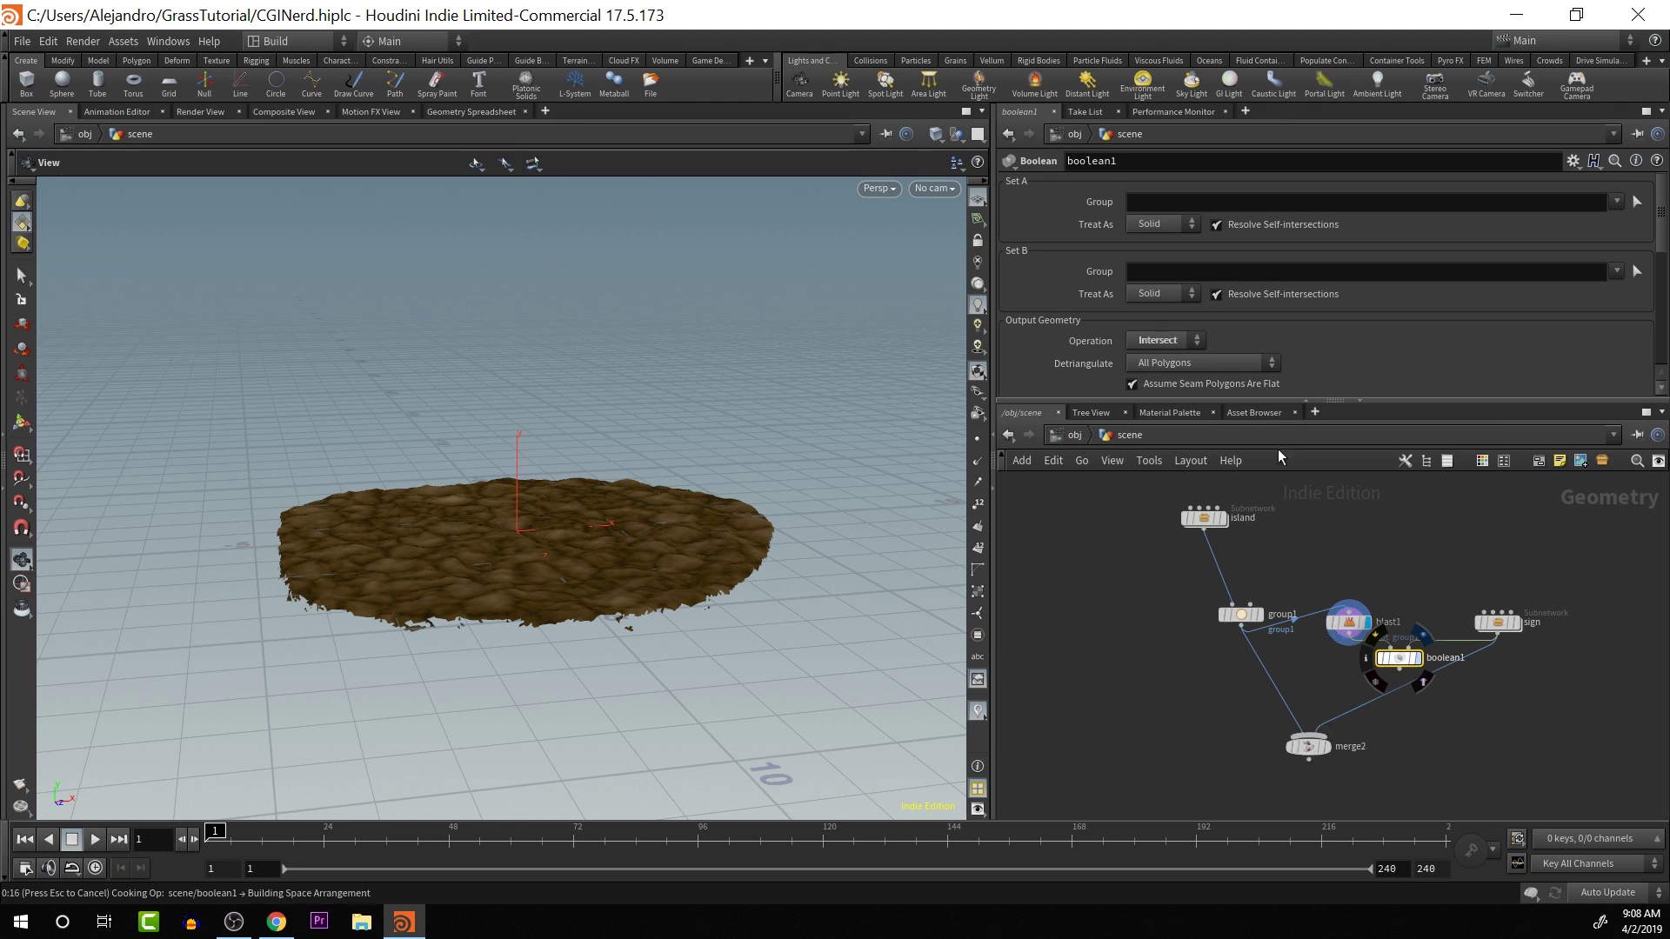
pyautogui.moveTo(707, 582); pyautogui.dragTo(641, 727)
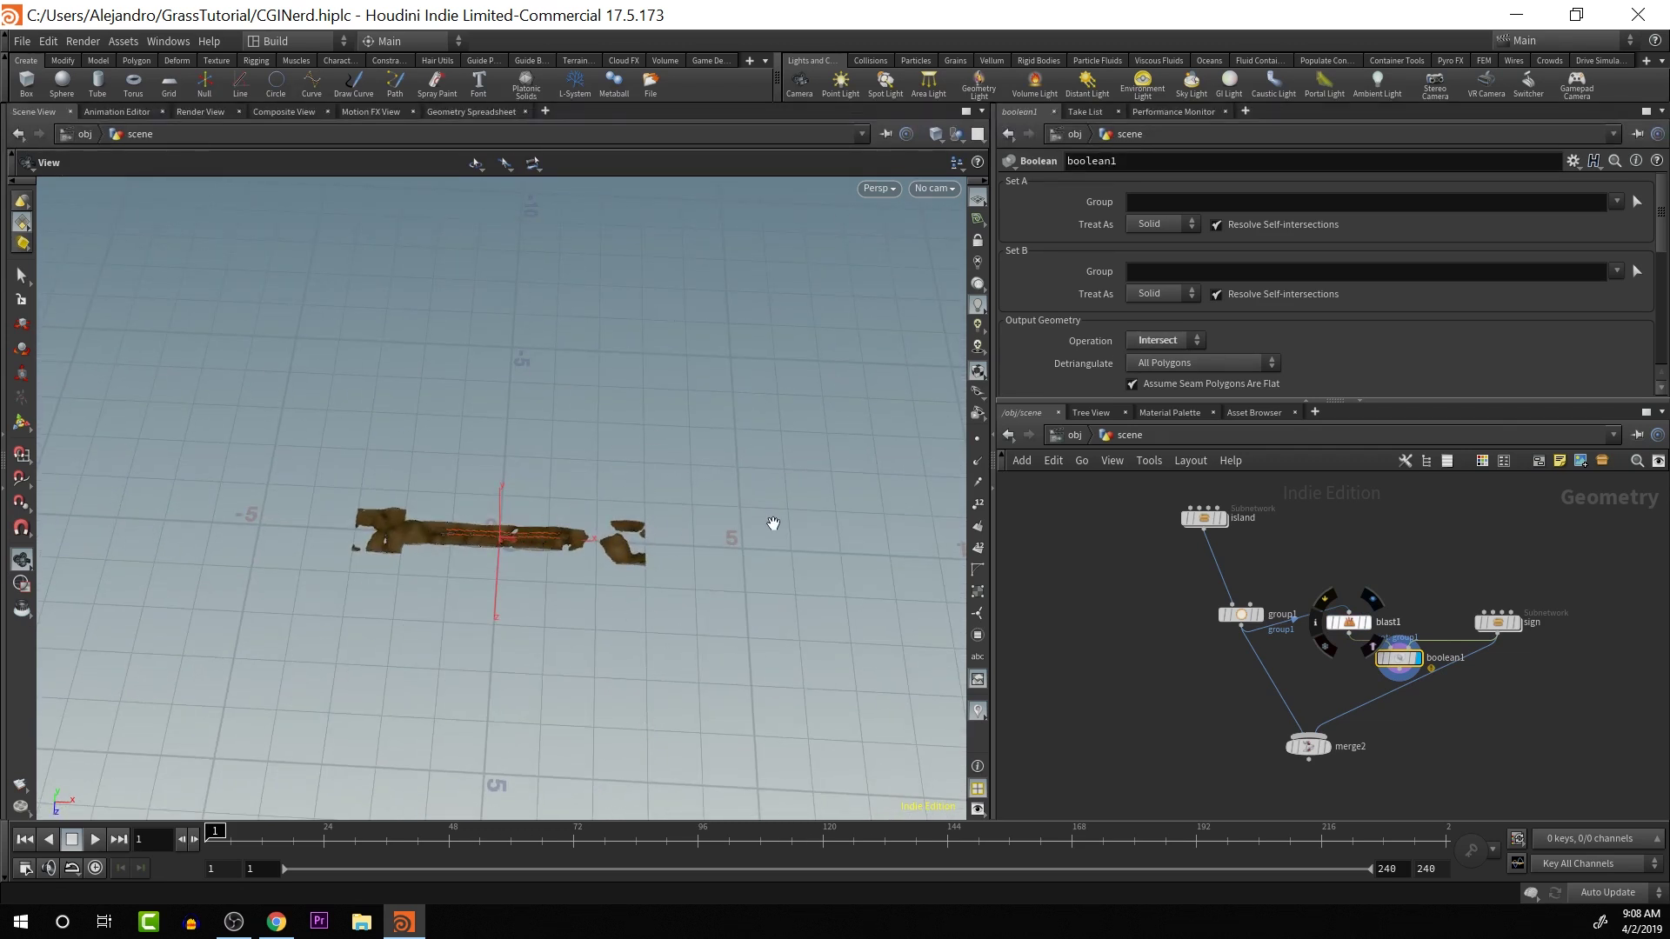
# - Set the Boolean operation to Subtract, inspect the cut in the island surface, and move the sign and merge2 nodes outward
pyautogui.click(1200, 340)
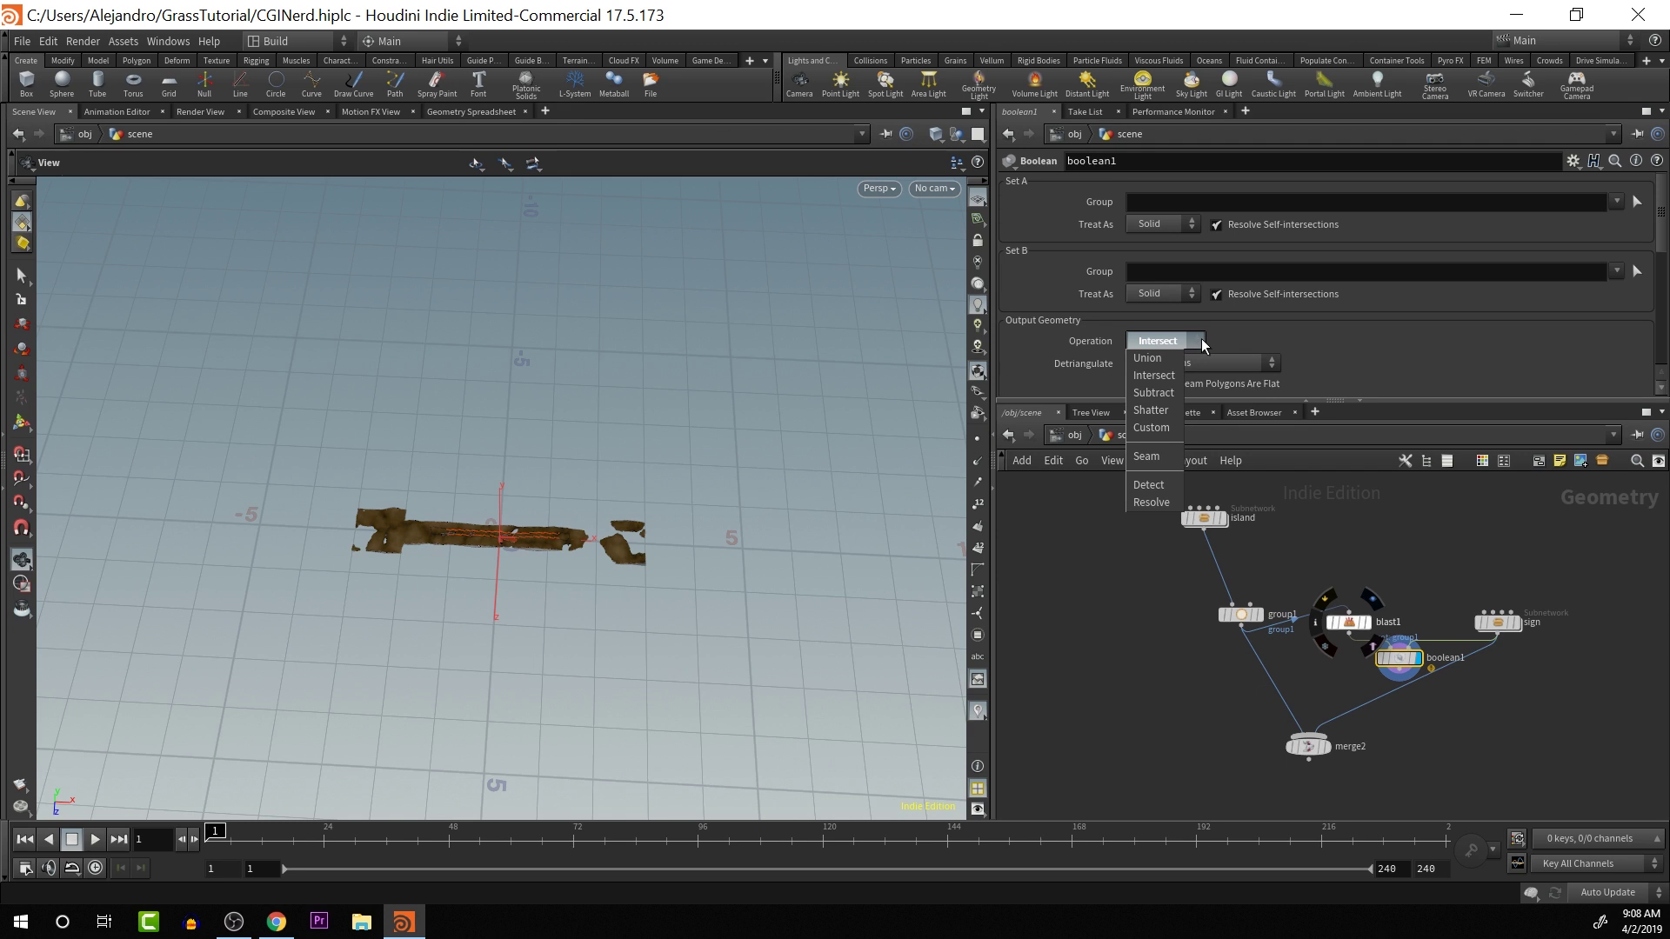
pyautogui.click(1153, 393)
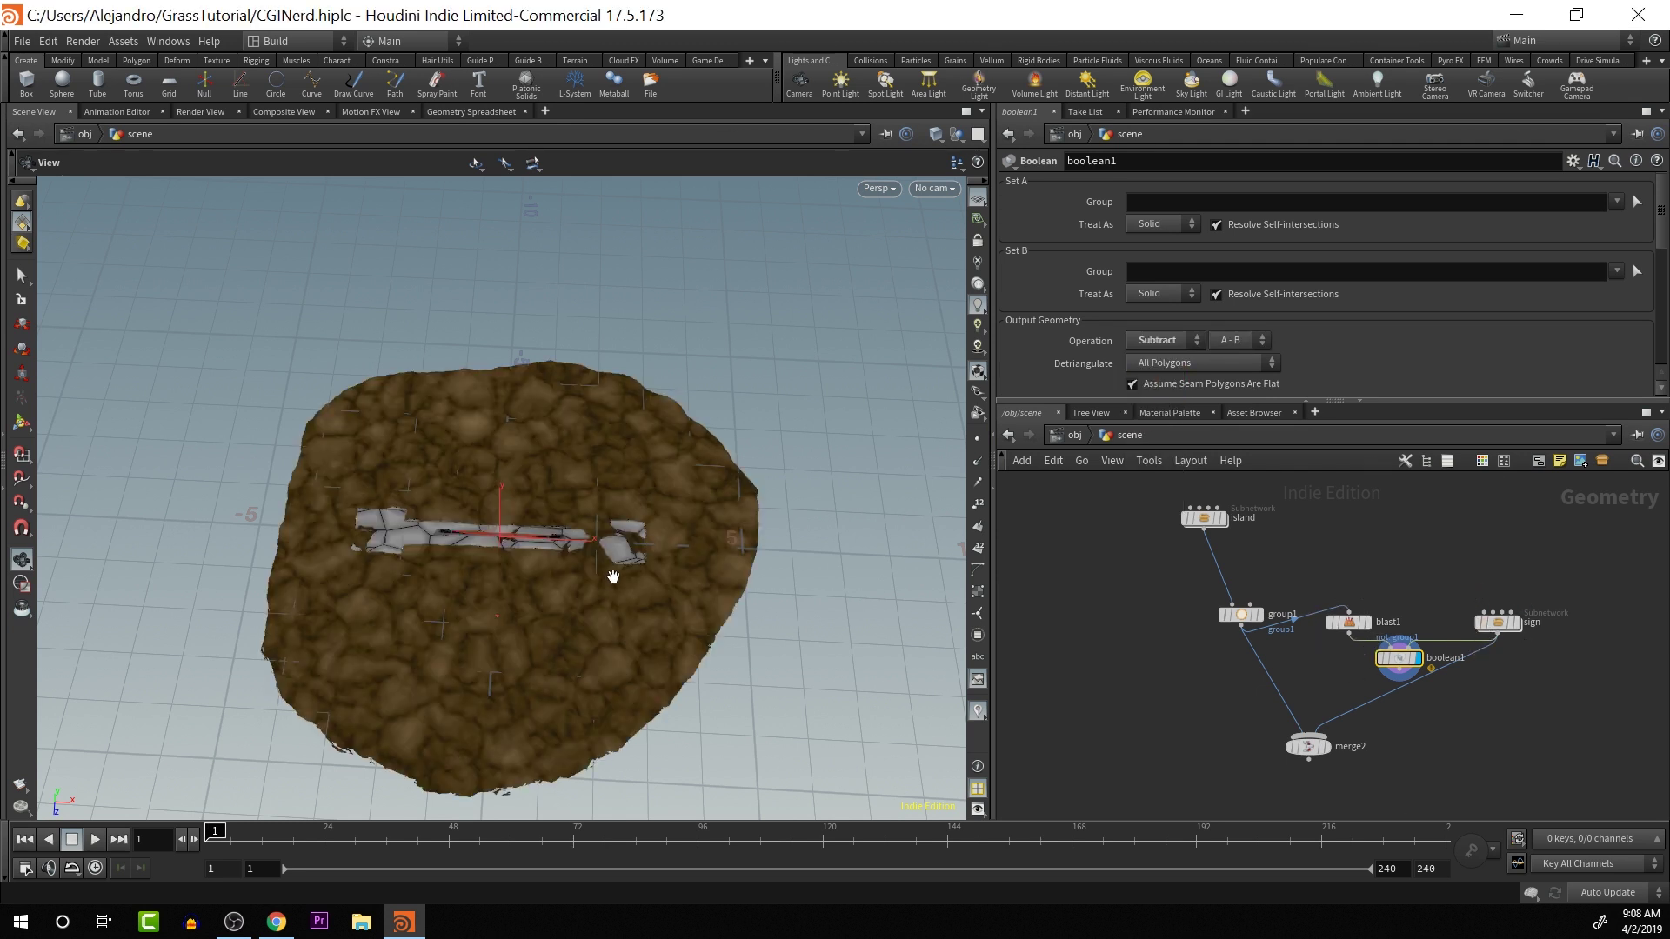
pyautogui.moveTo(608, 571); pyautogui.dragTo(665, 532)
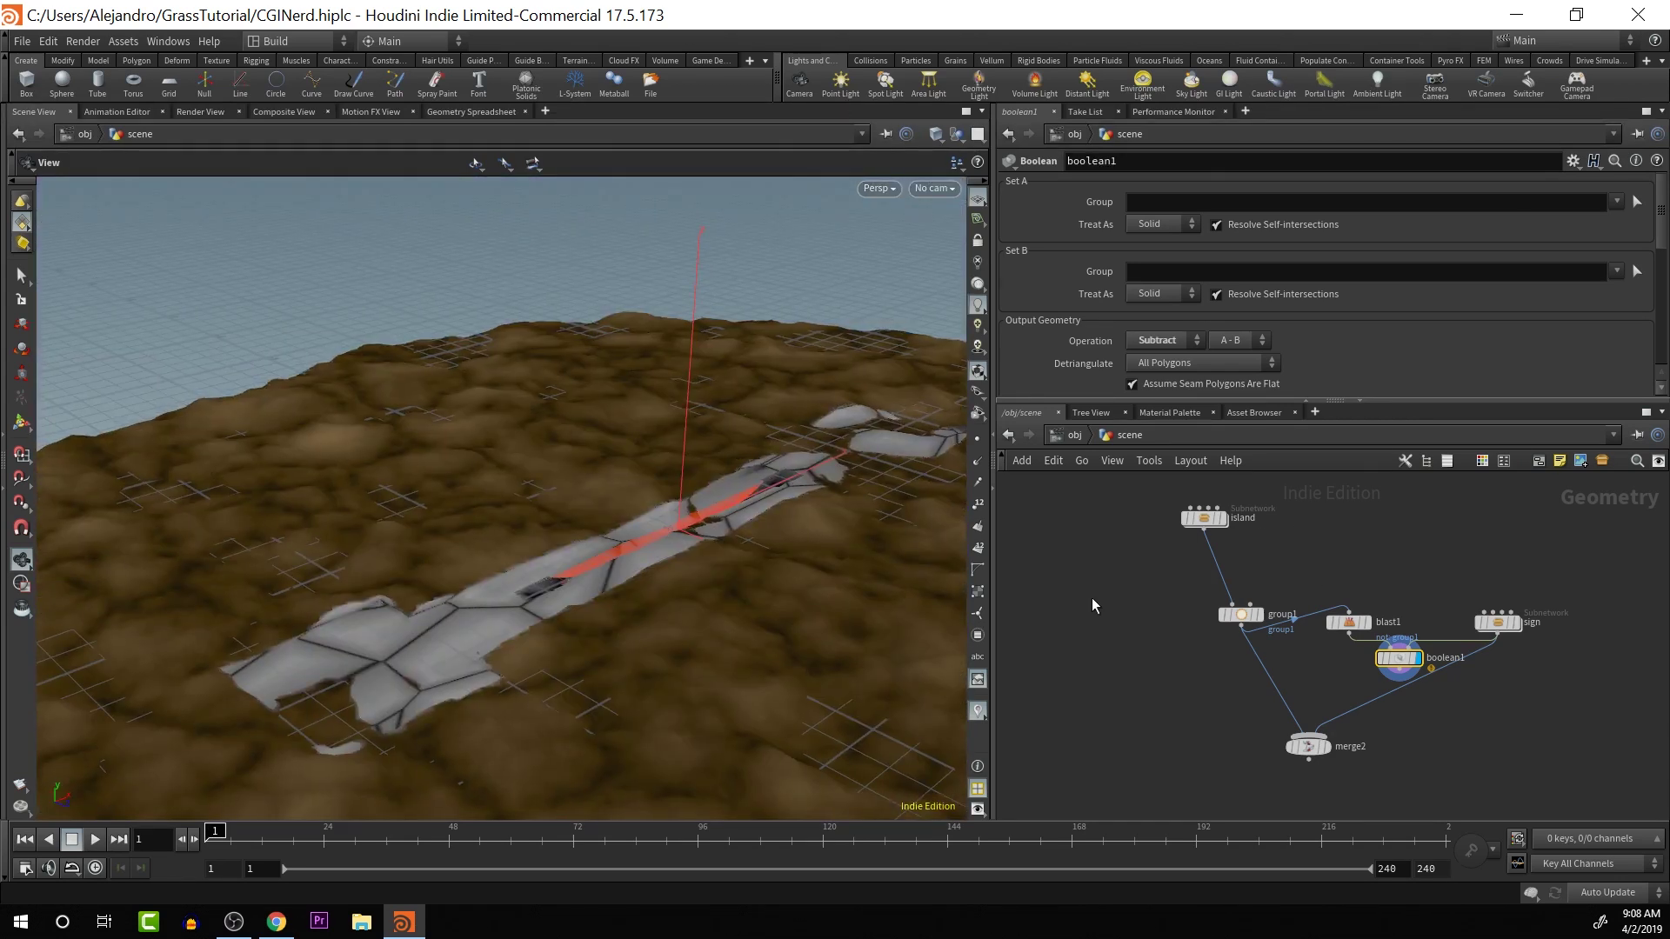
pyautogui.moveTo(664, 597); pyautogui.dragTo(600, 687)
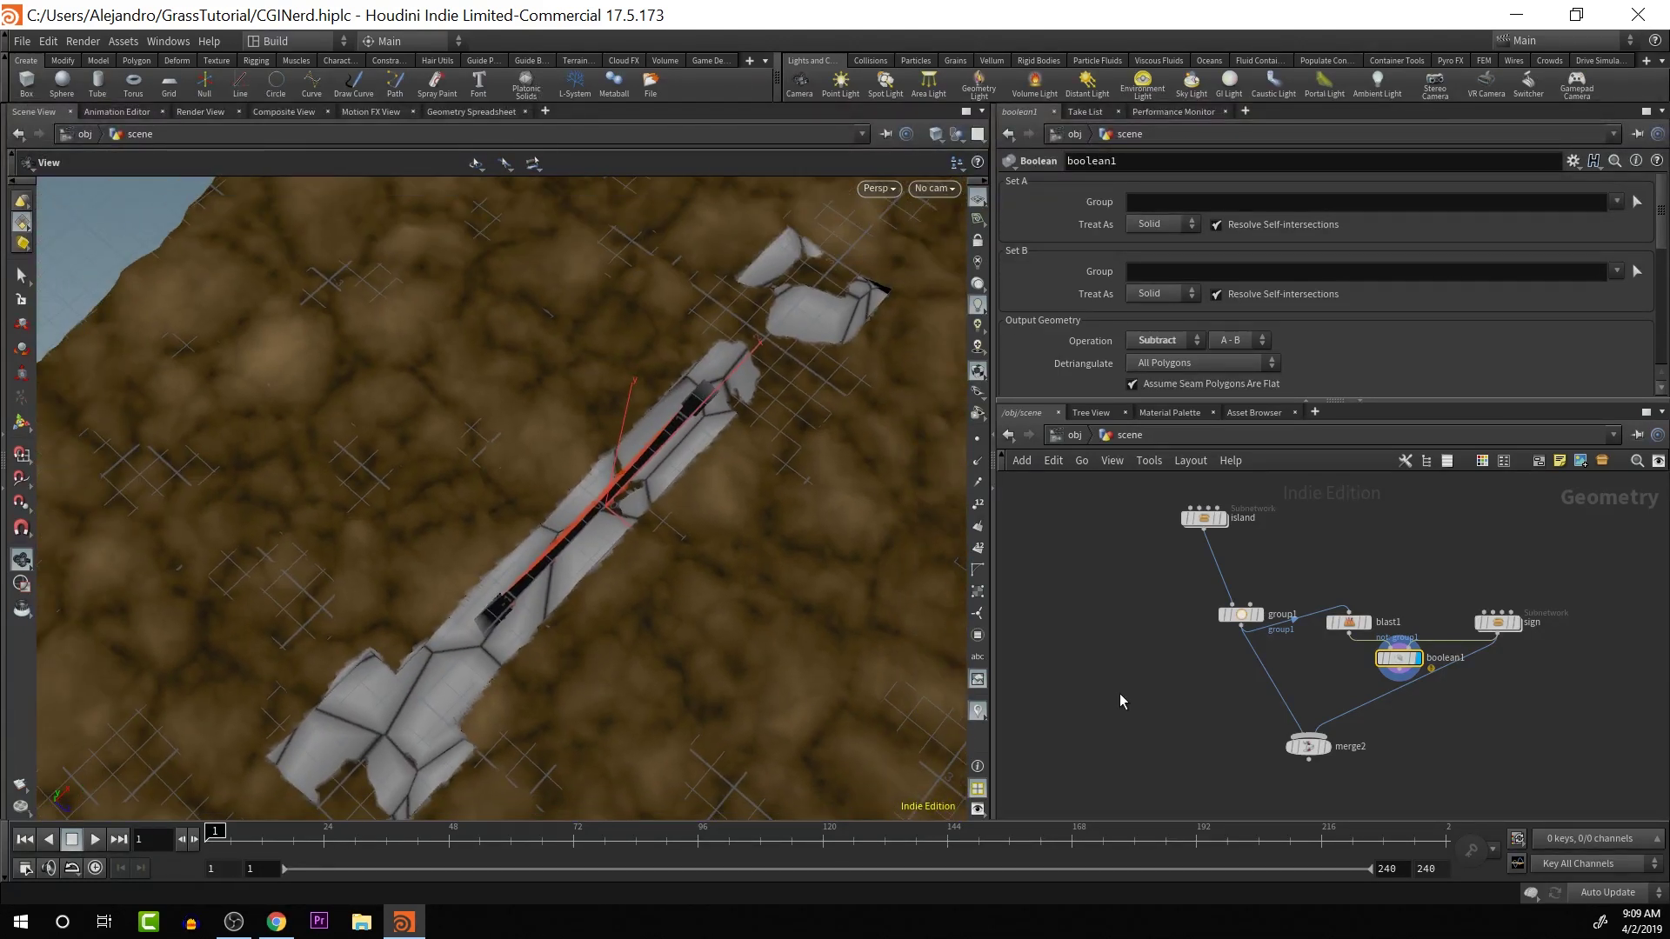
pyautogui.moveTo(1498, 623); pyautogui.dragTo(1545, 616)
pyautogui.moveTo(1324, 743); pyautogui.dragTo(1343, 766)
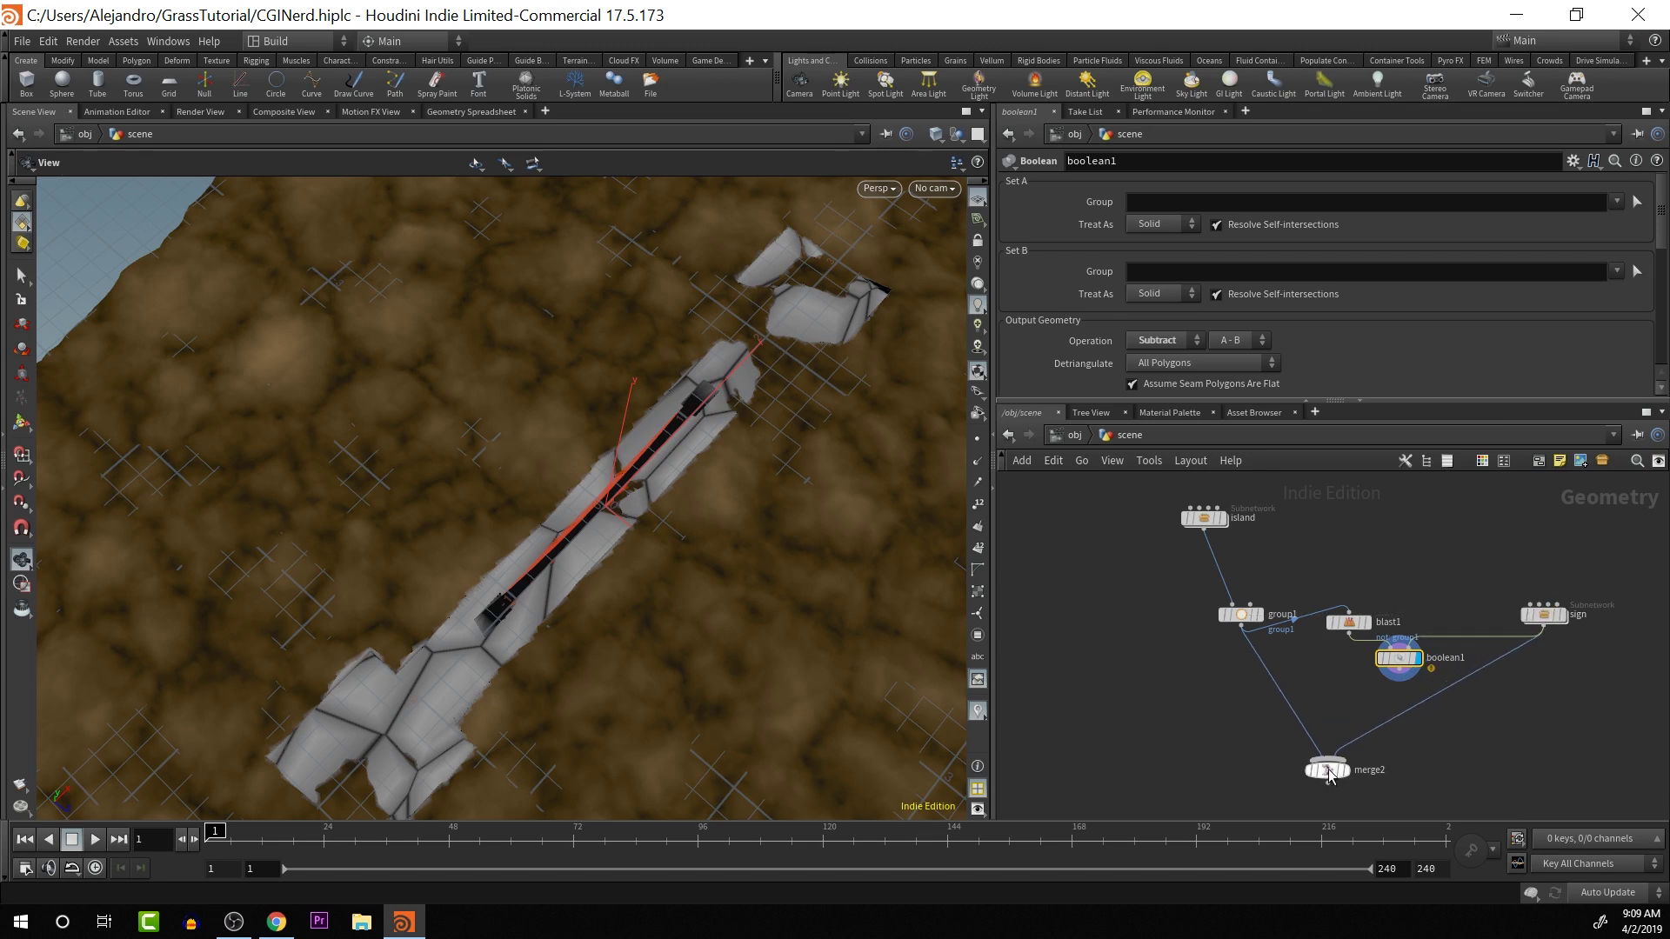
# - Enter the sign subnetwork and add a Boolean node wired to the output of merge1
pyautogui.doubleClick(1553, 622)
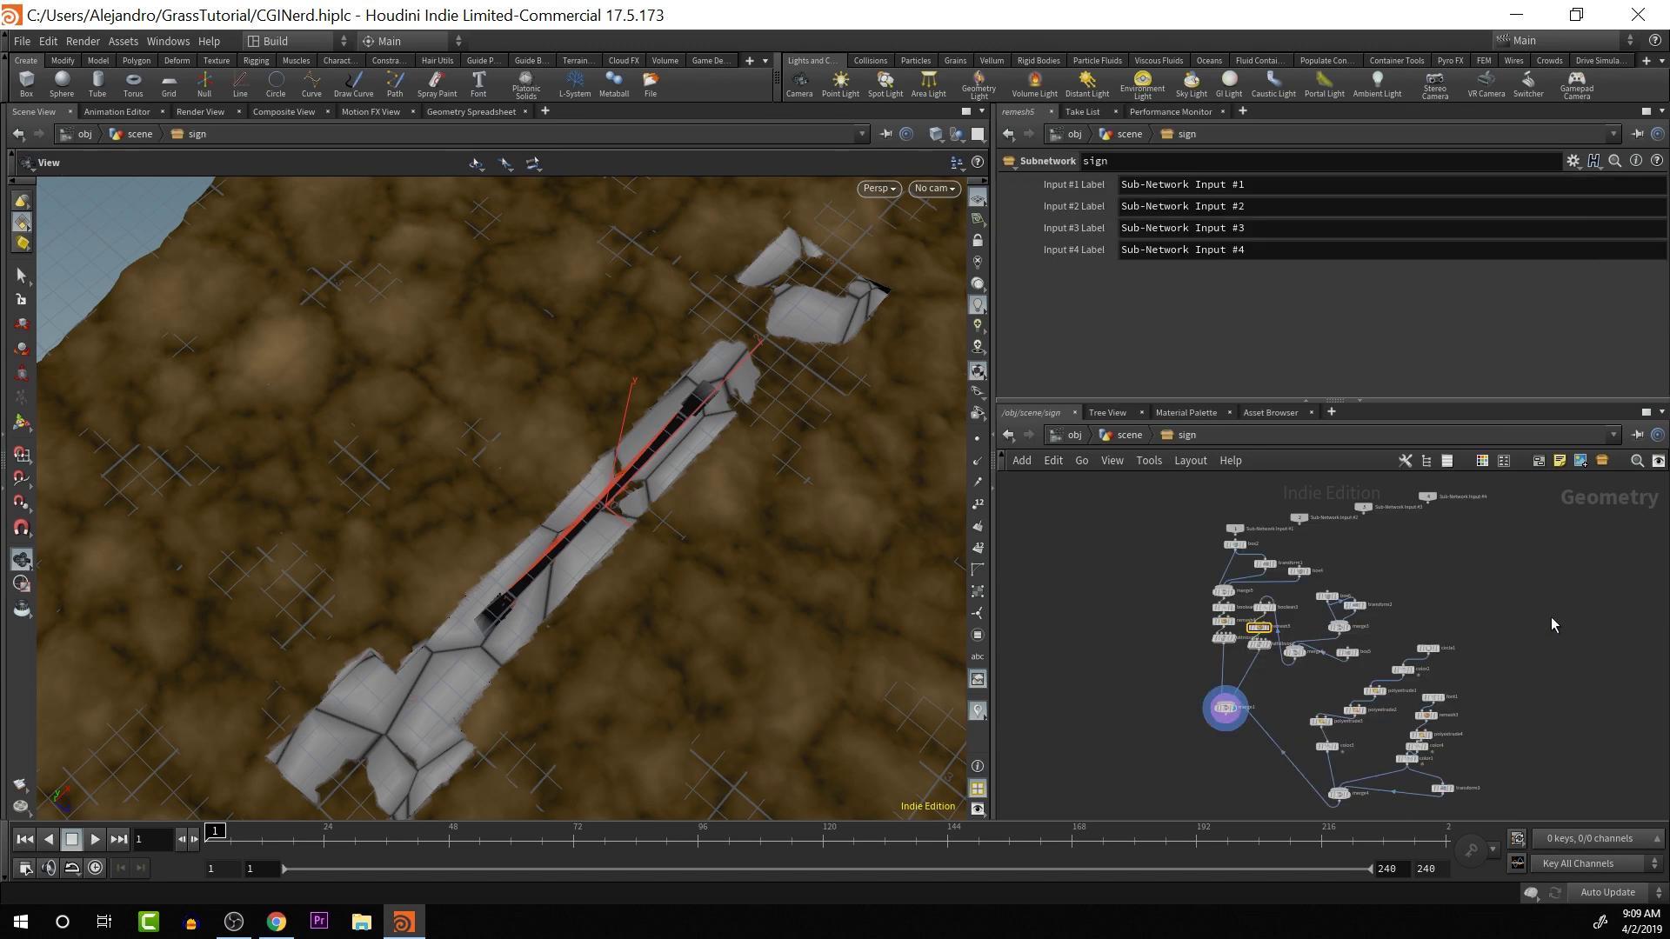
pyautogui.scroll(5, 1208, 771)
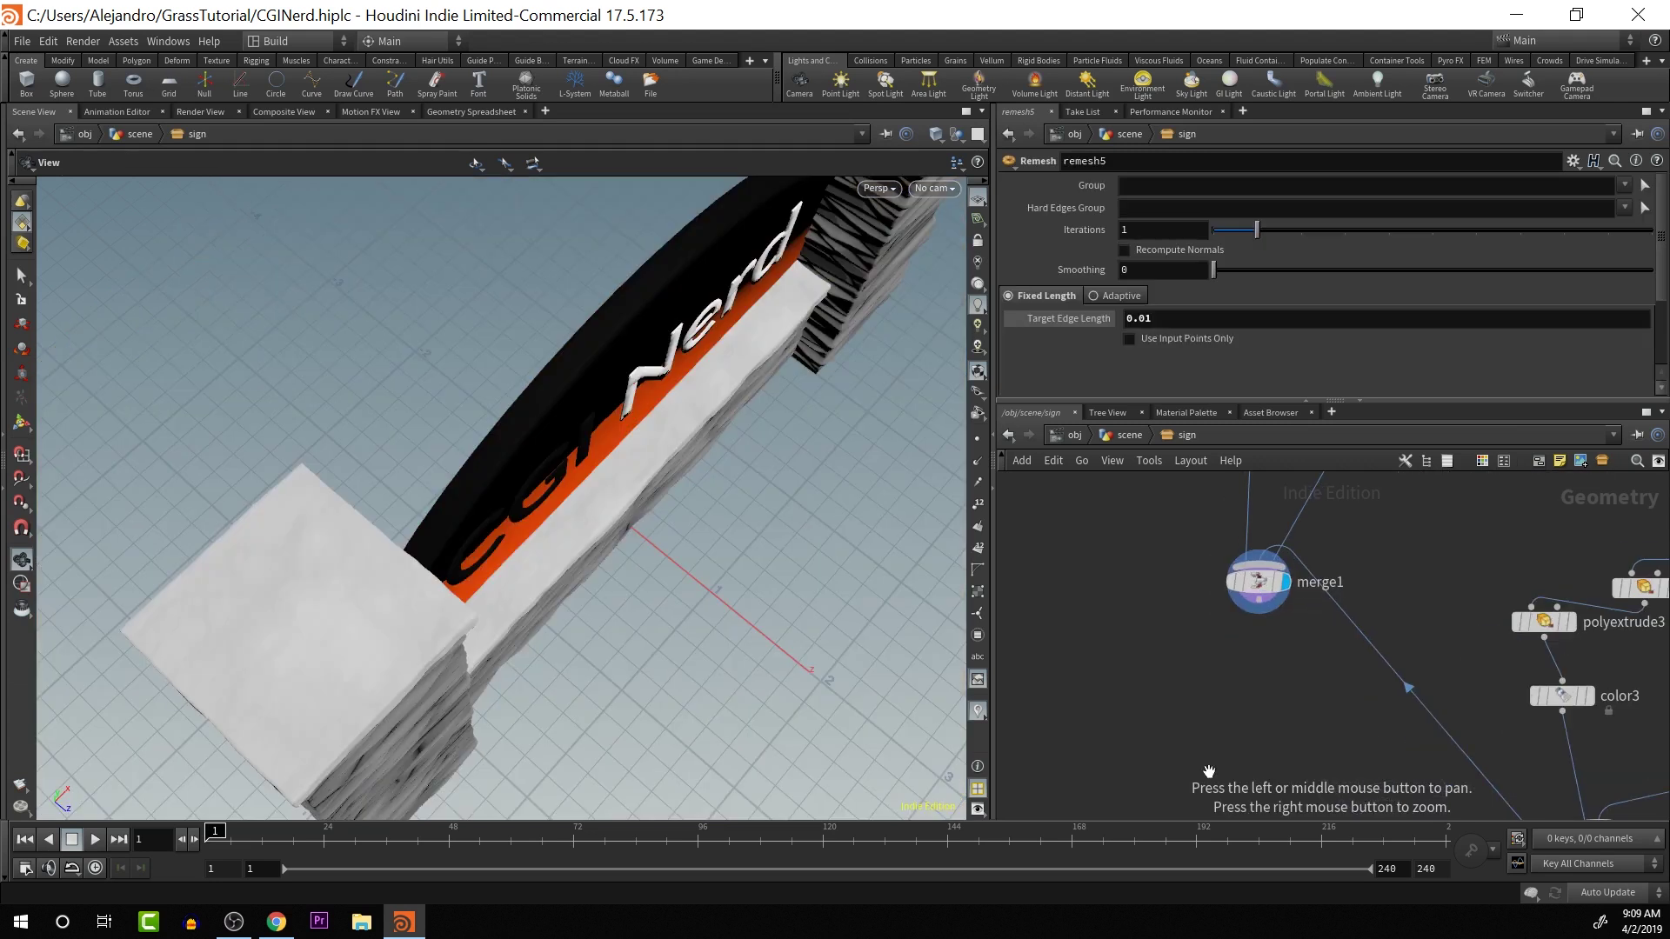
pyautogui.moveTo(1237, 648); pyautogui.dragTo(1225, 721, button='middle')
pyautogui.moveTo(1225, 721); pyautogui.dragTo(1224, 676)
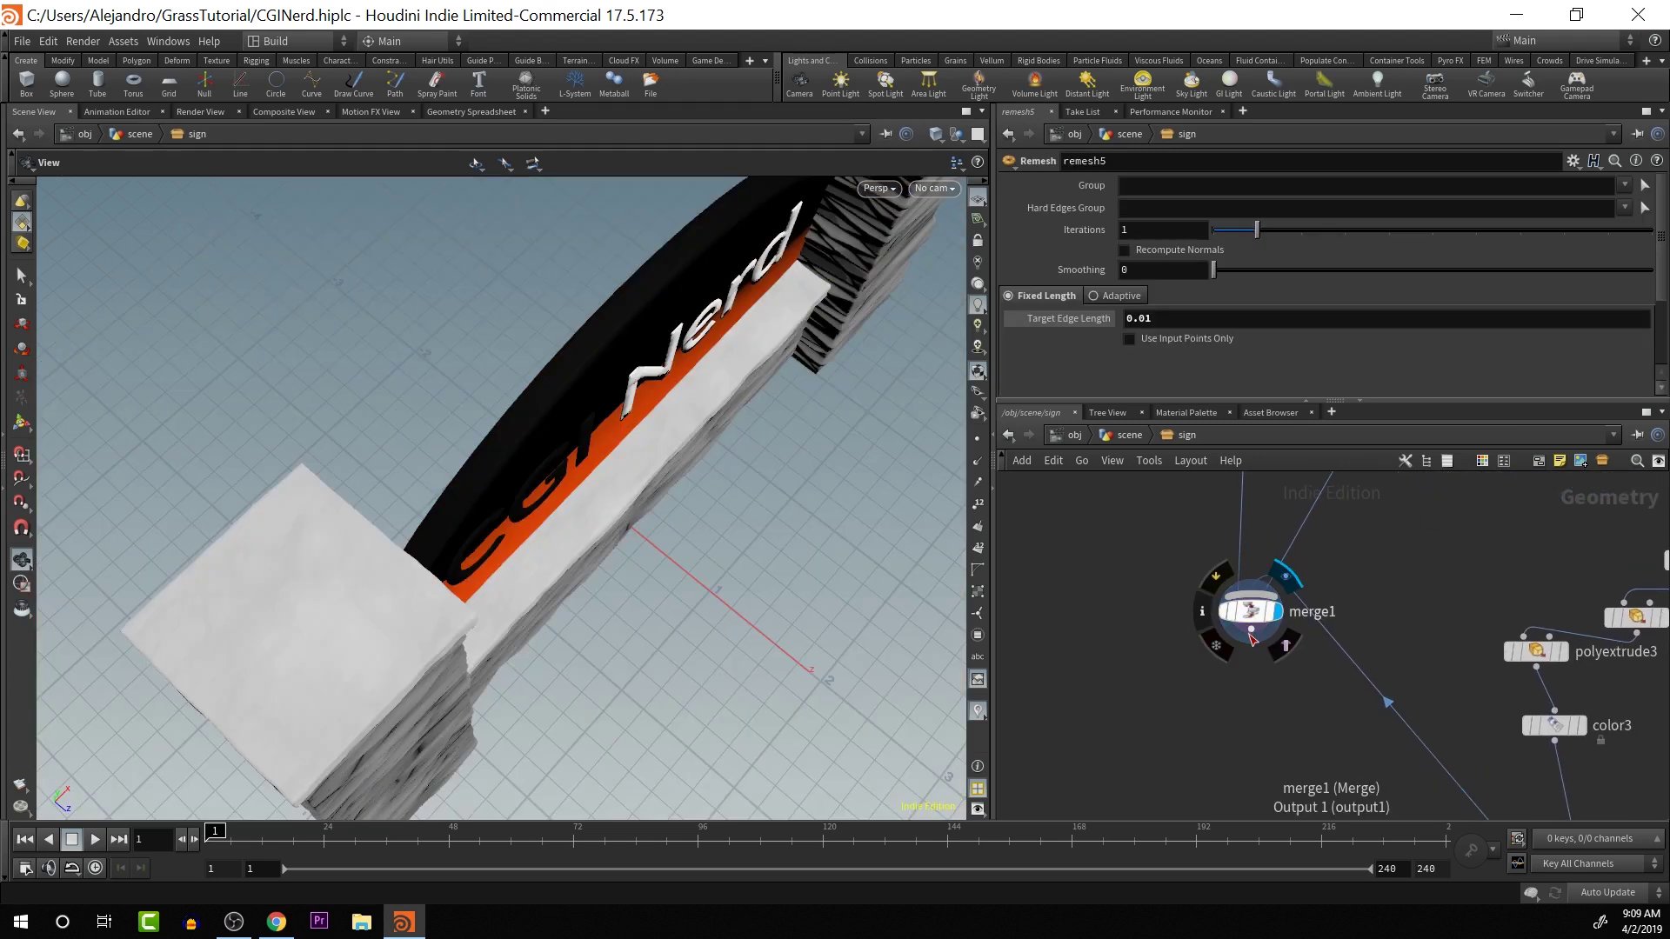
pyautogui.click(1248, 653)
pyautogui.press('Tab')
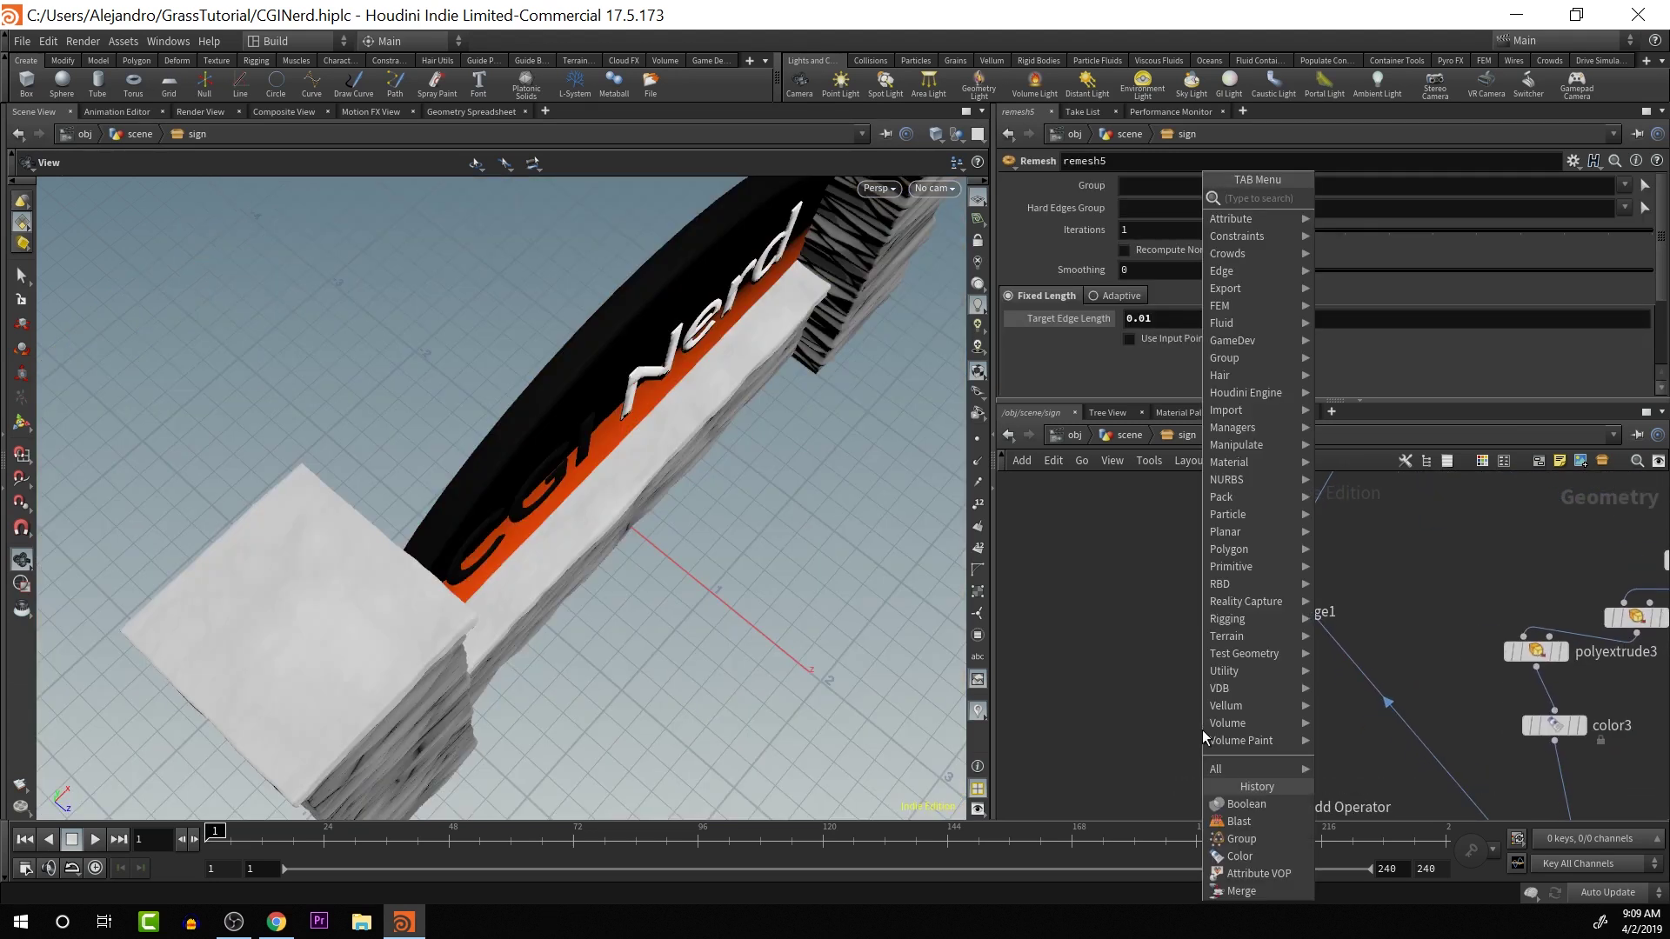
pyautogui.write('bool')
pyautogui.press('Return')
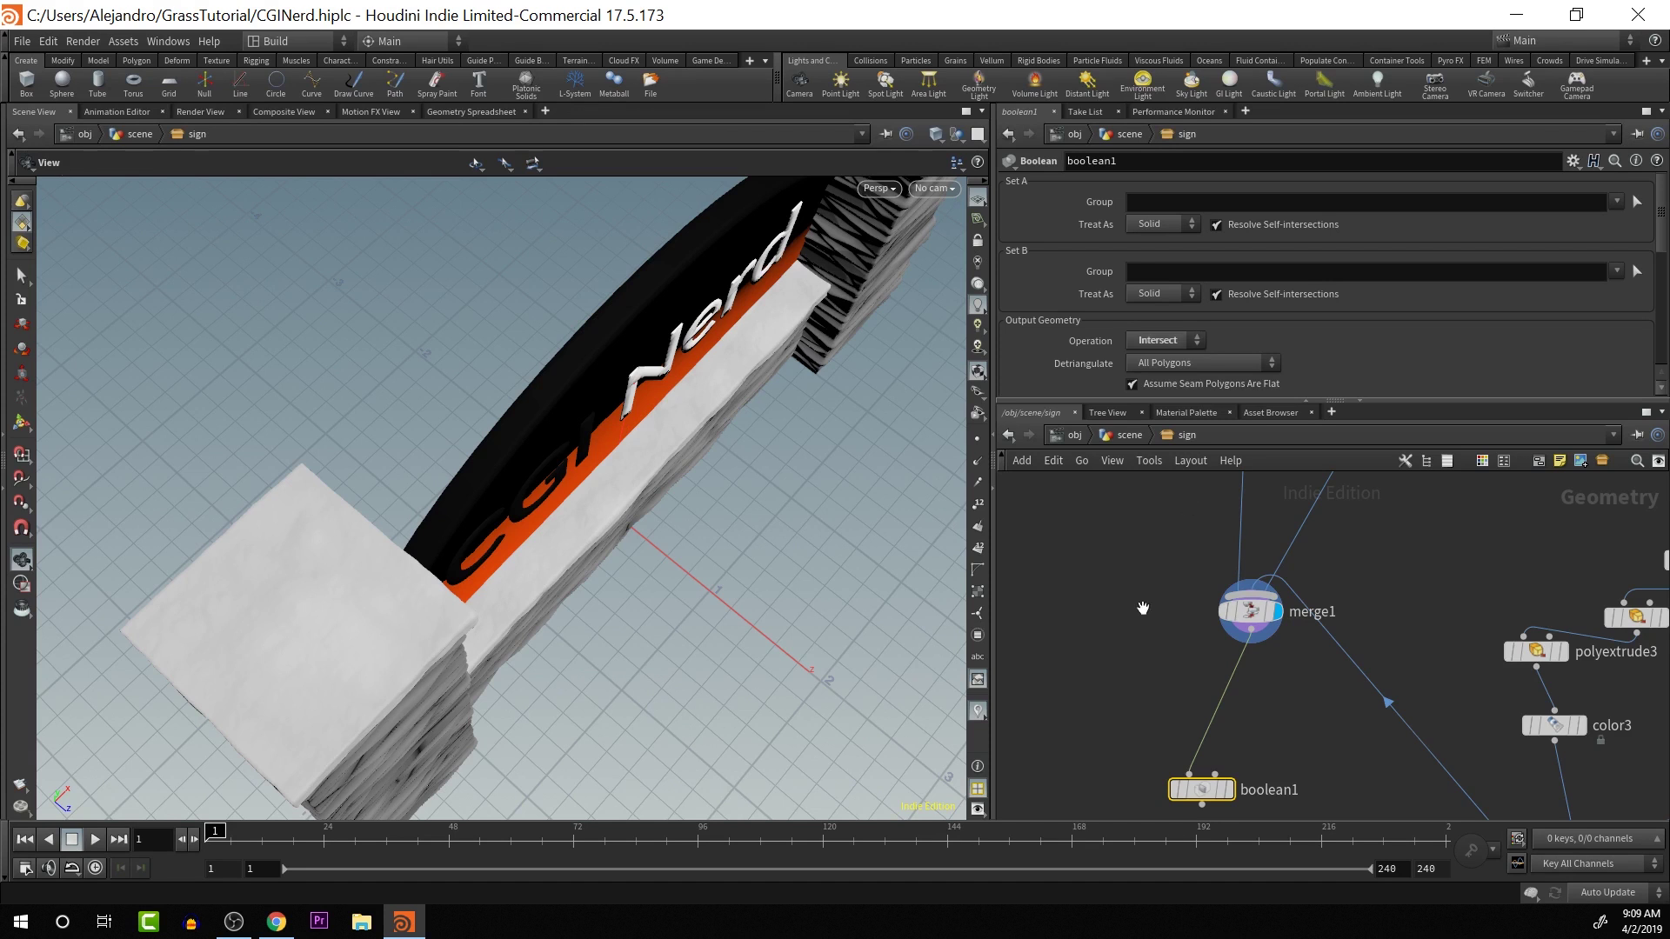
# - Set the sign's Boolean operation to Union, display its result and inspect the sign from the front
pyautogui.moveTo(1143, 608); pyautogui.dragTo(1117, 561)
pyautogui.click(1191, 342)
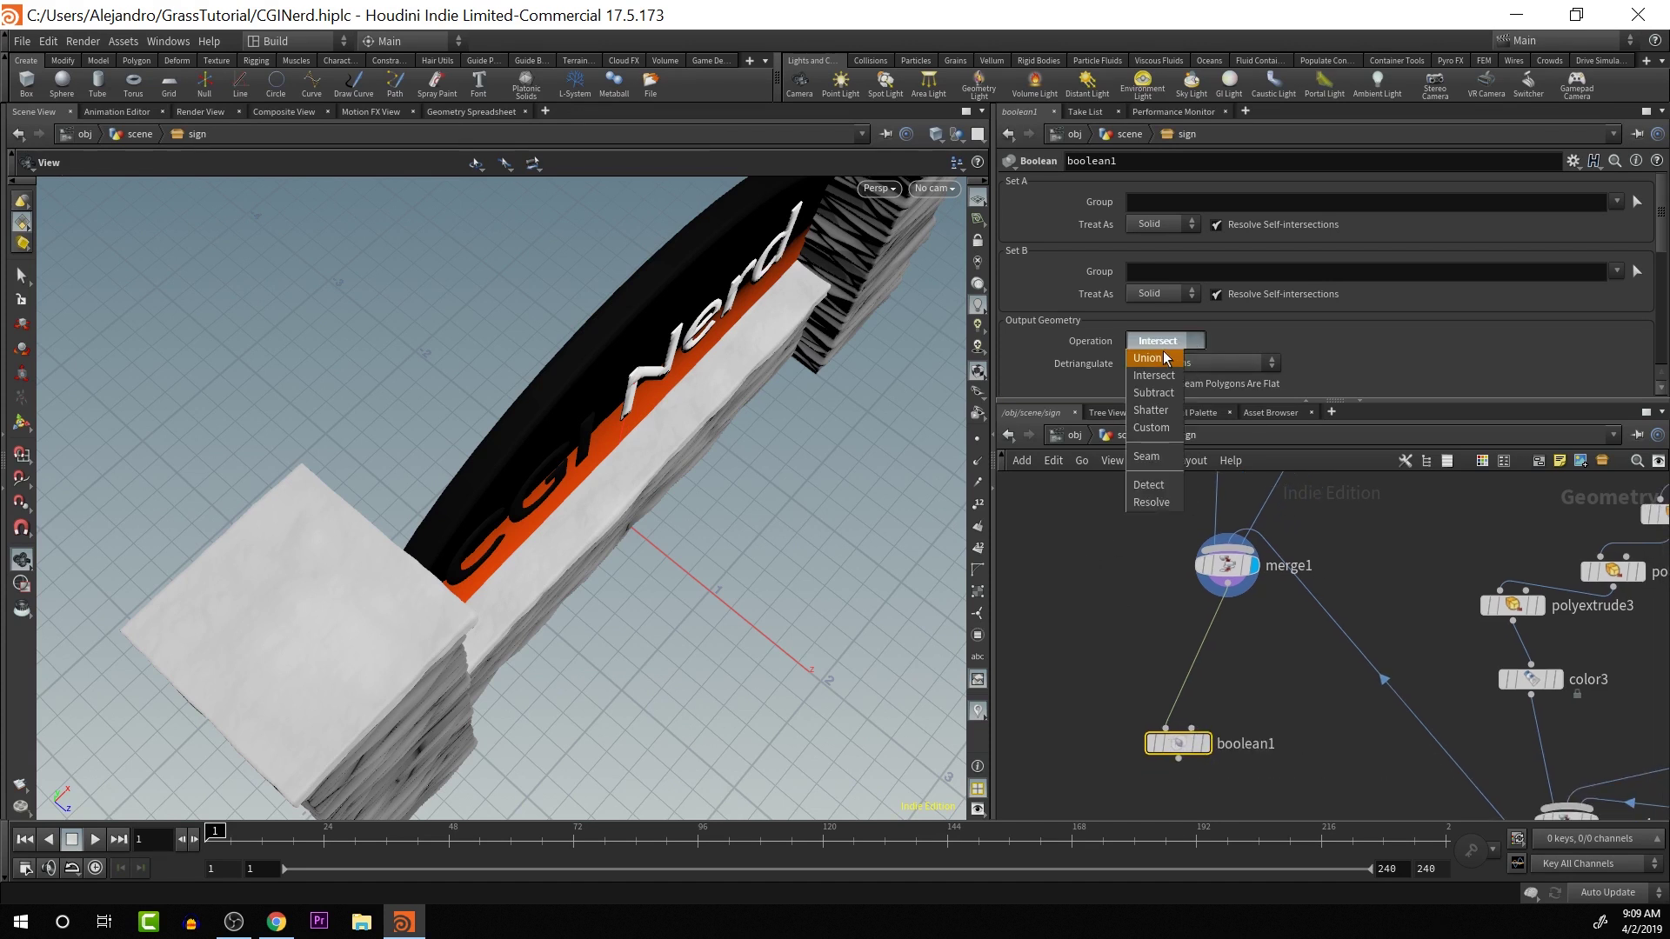
pyautogui.click(1163, 358)
pyautogui.moveTo(1211, 748)
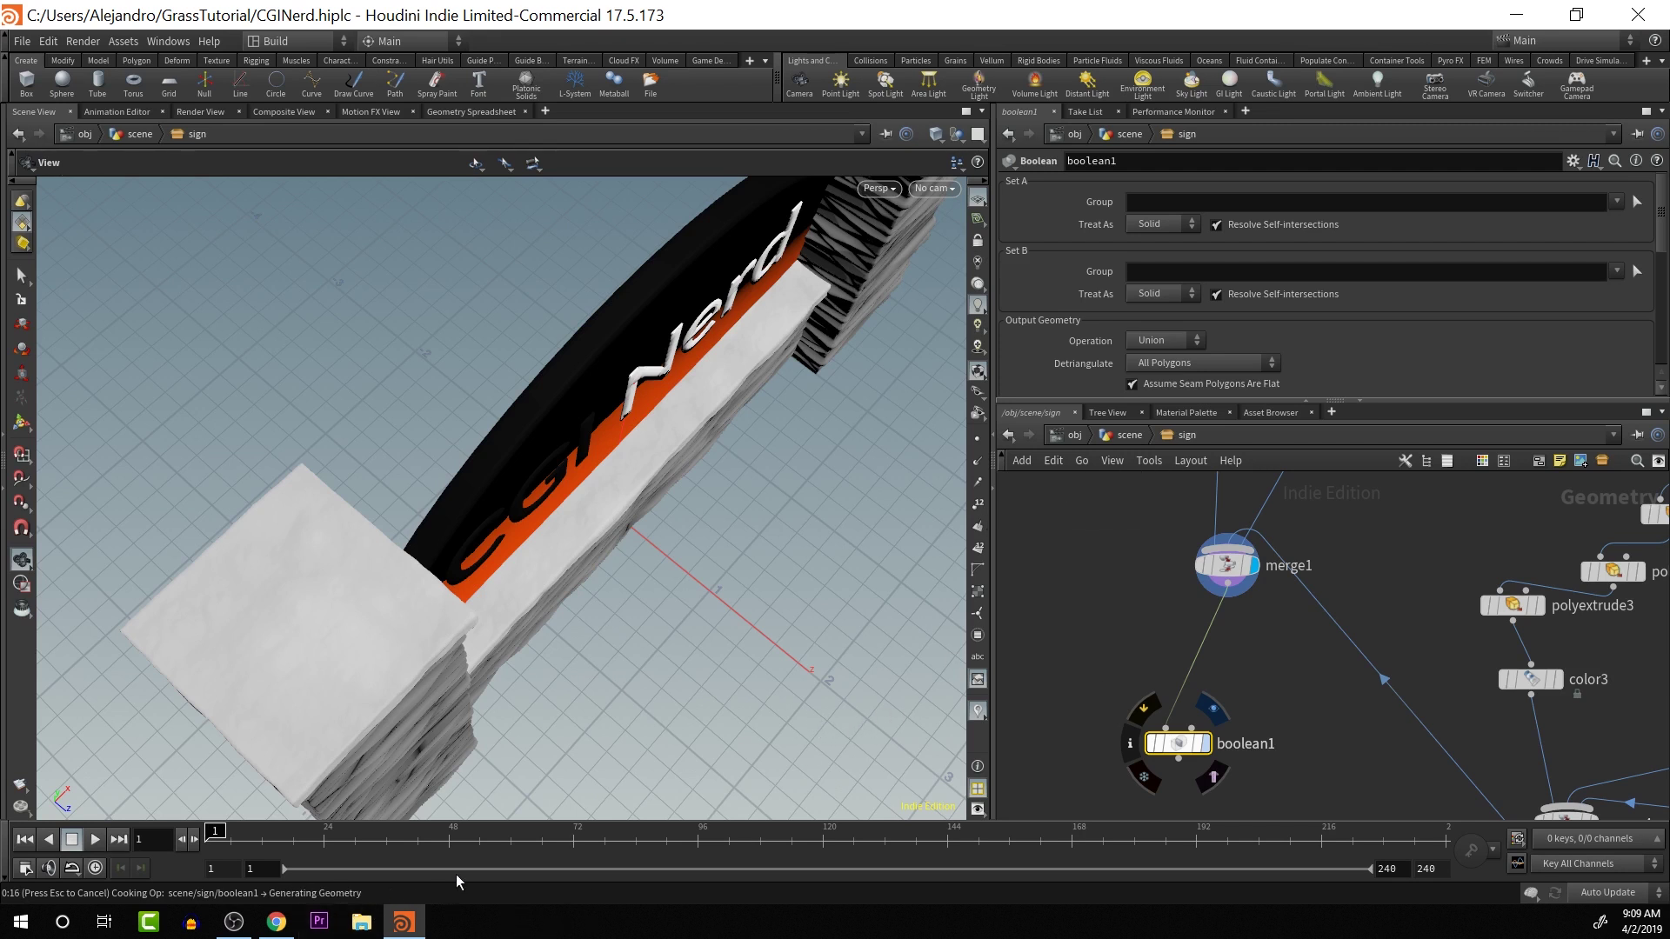
pyautogui.click(1204, 744)
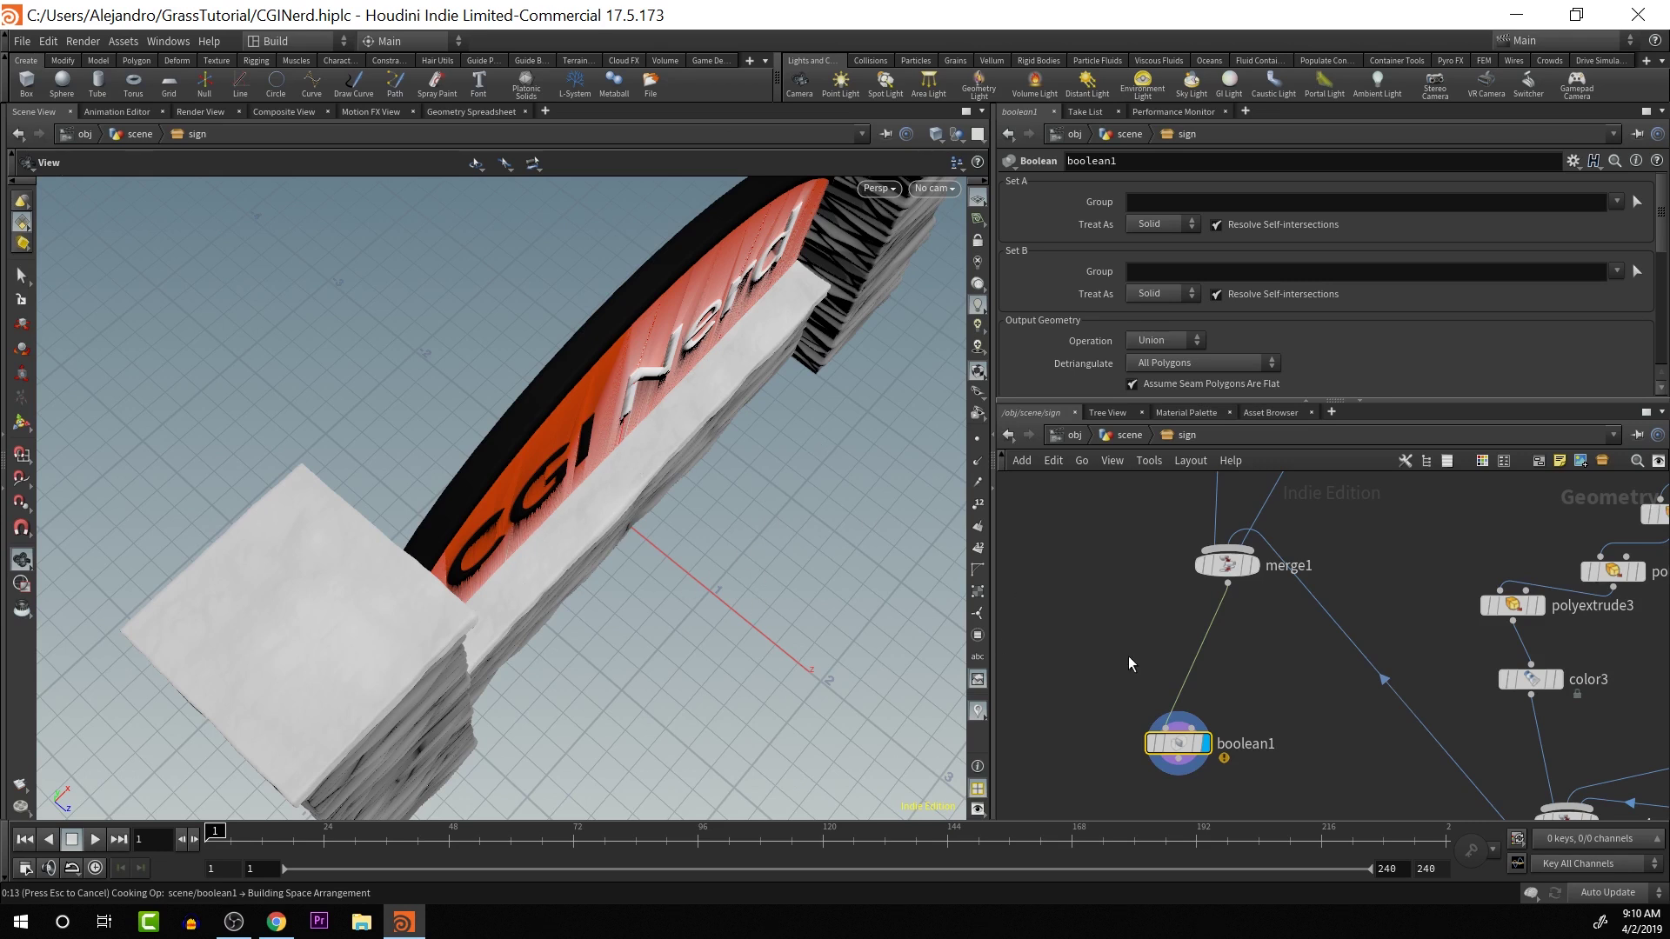
pyautogui.keyDown('alt'); pyautogui.moveTo(708, 551); pyautogui.dragTo(422, 585); pyautogui.keyUp('alt')
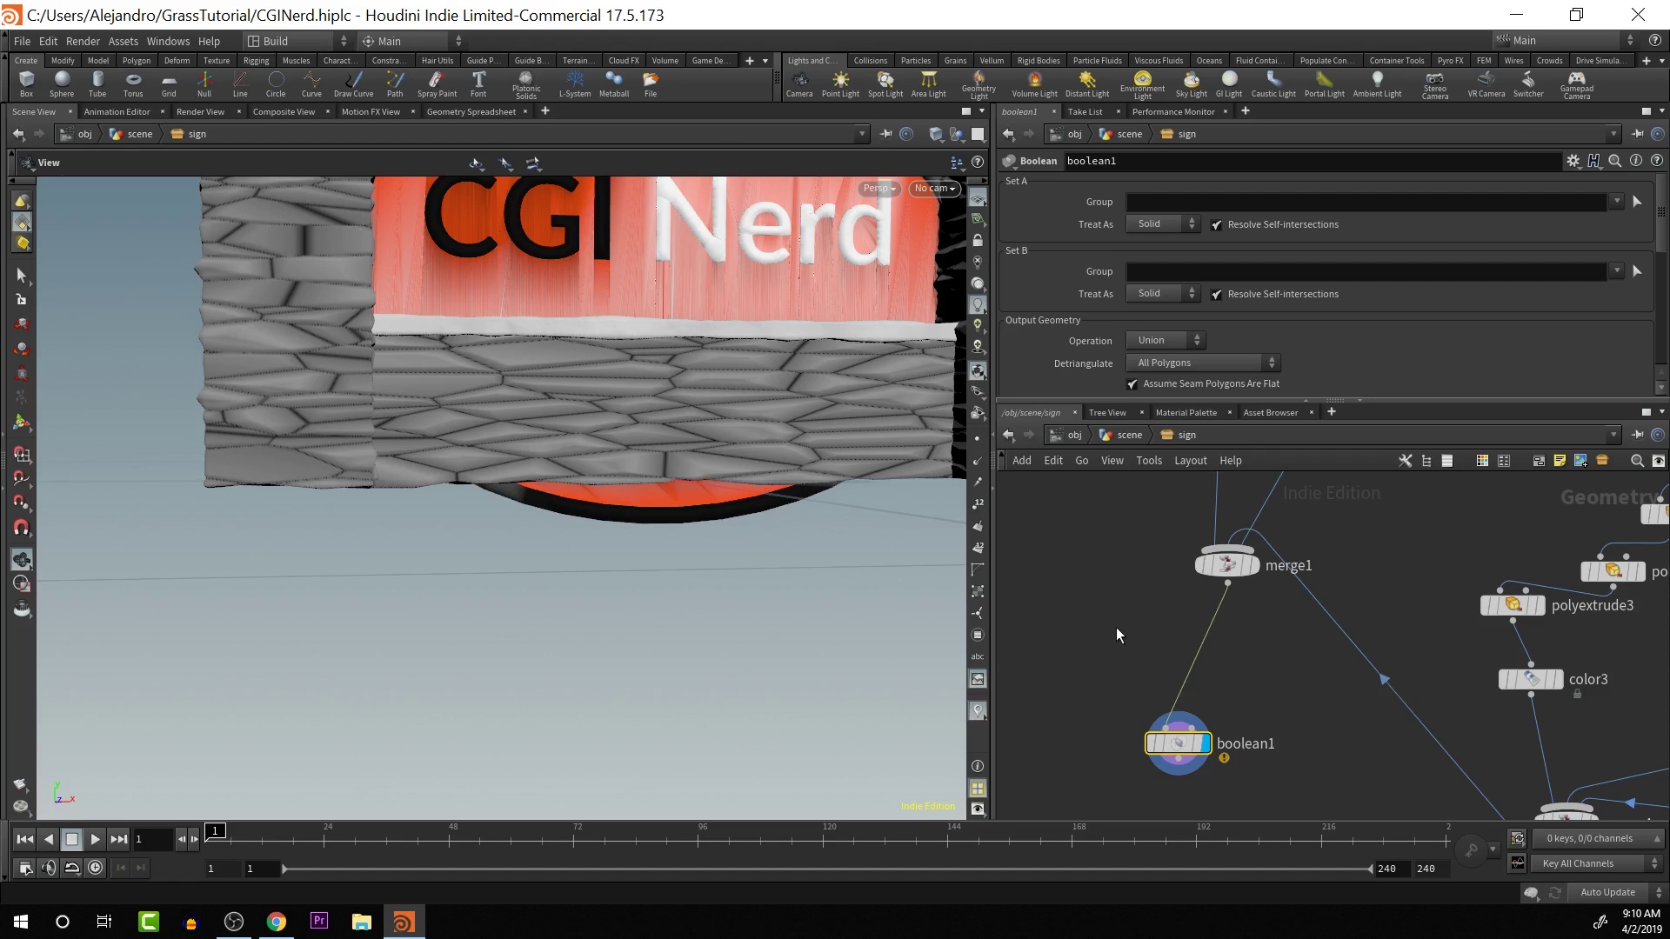
# - Disconnect and delete the Boolean node inside the sign subnetwork and return to the scene network
pyautogui.press('y')
pyautogui.moveTo(1161, 648); pyautogui.dragTo(1249, 668)
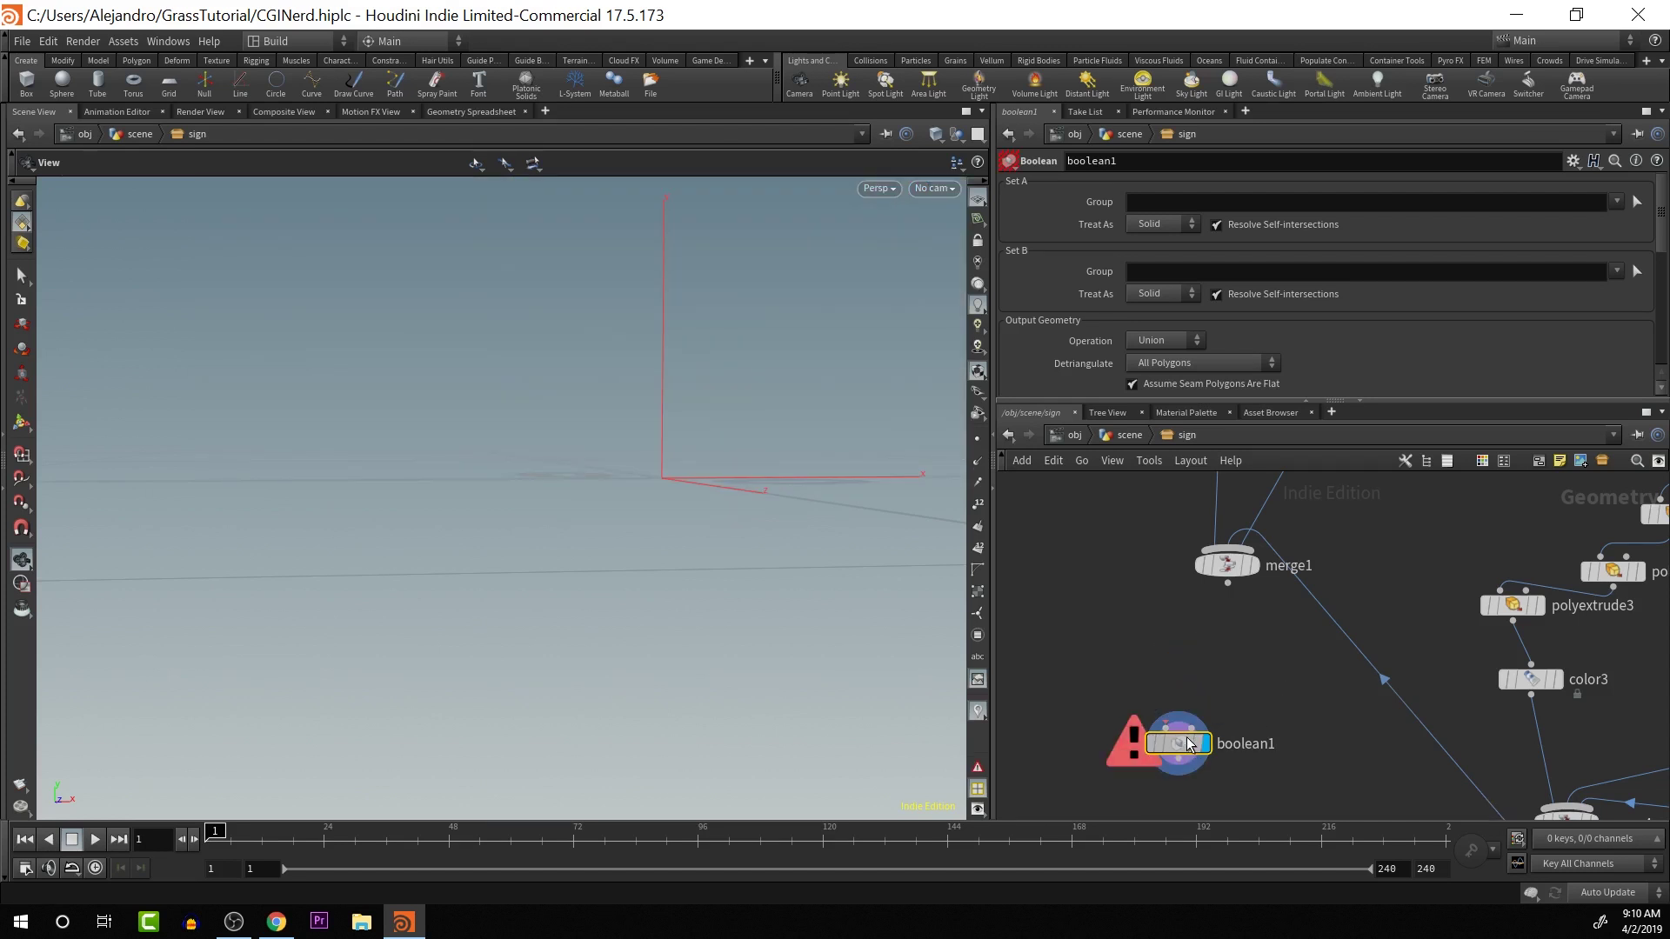
pyautogui.press('Delete')
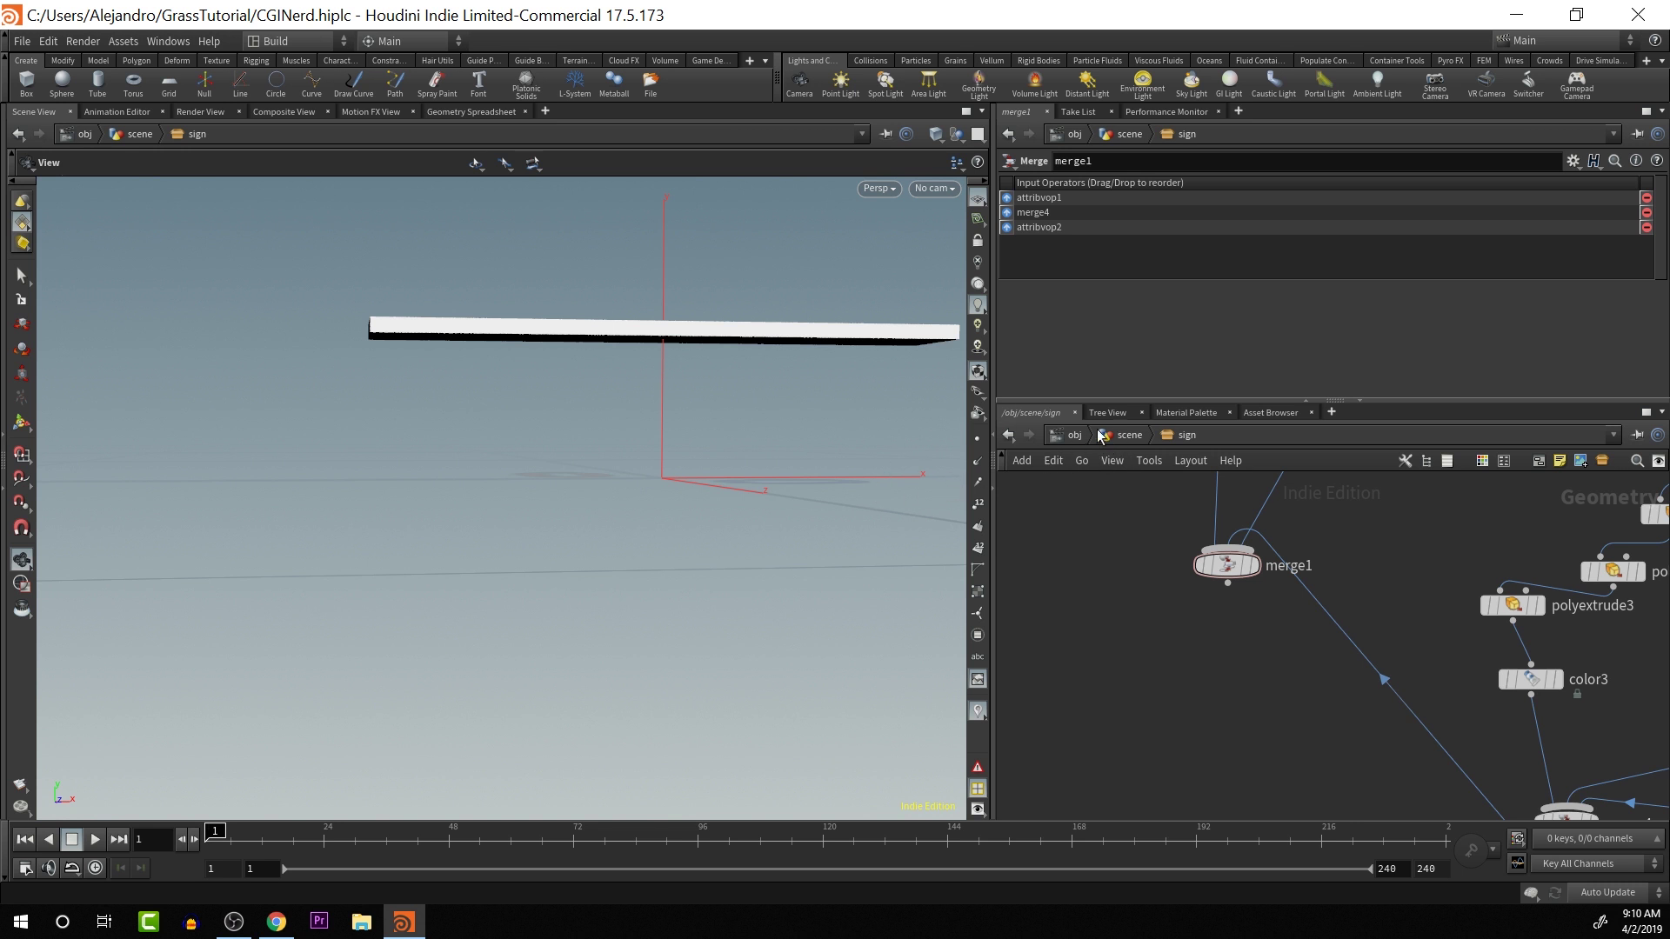
pyautogui.click(1126, 434)
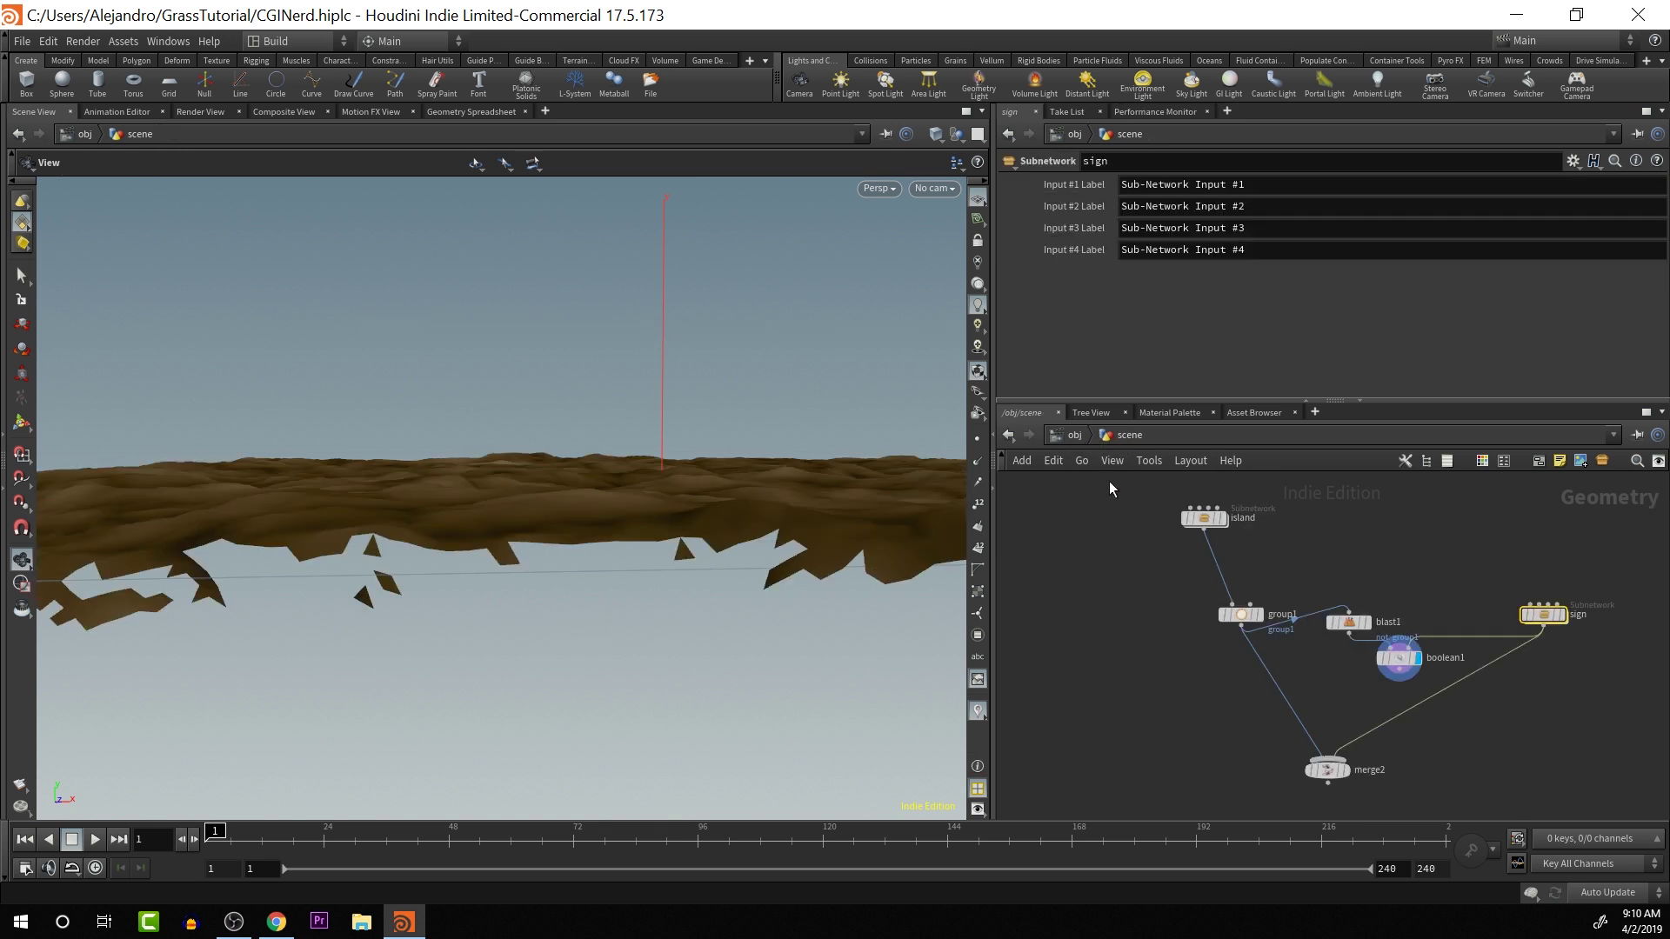
# - Insert a Transform node on the connection from the sign to boolean1 and tidy up both nodes in the network
pyautogui.scroll(-3, 761, 601)
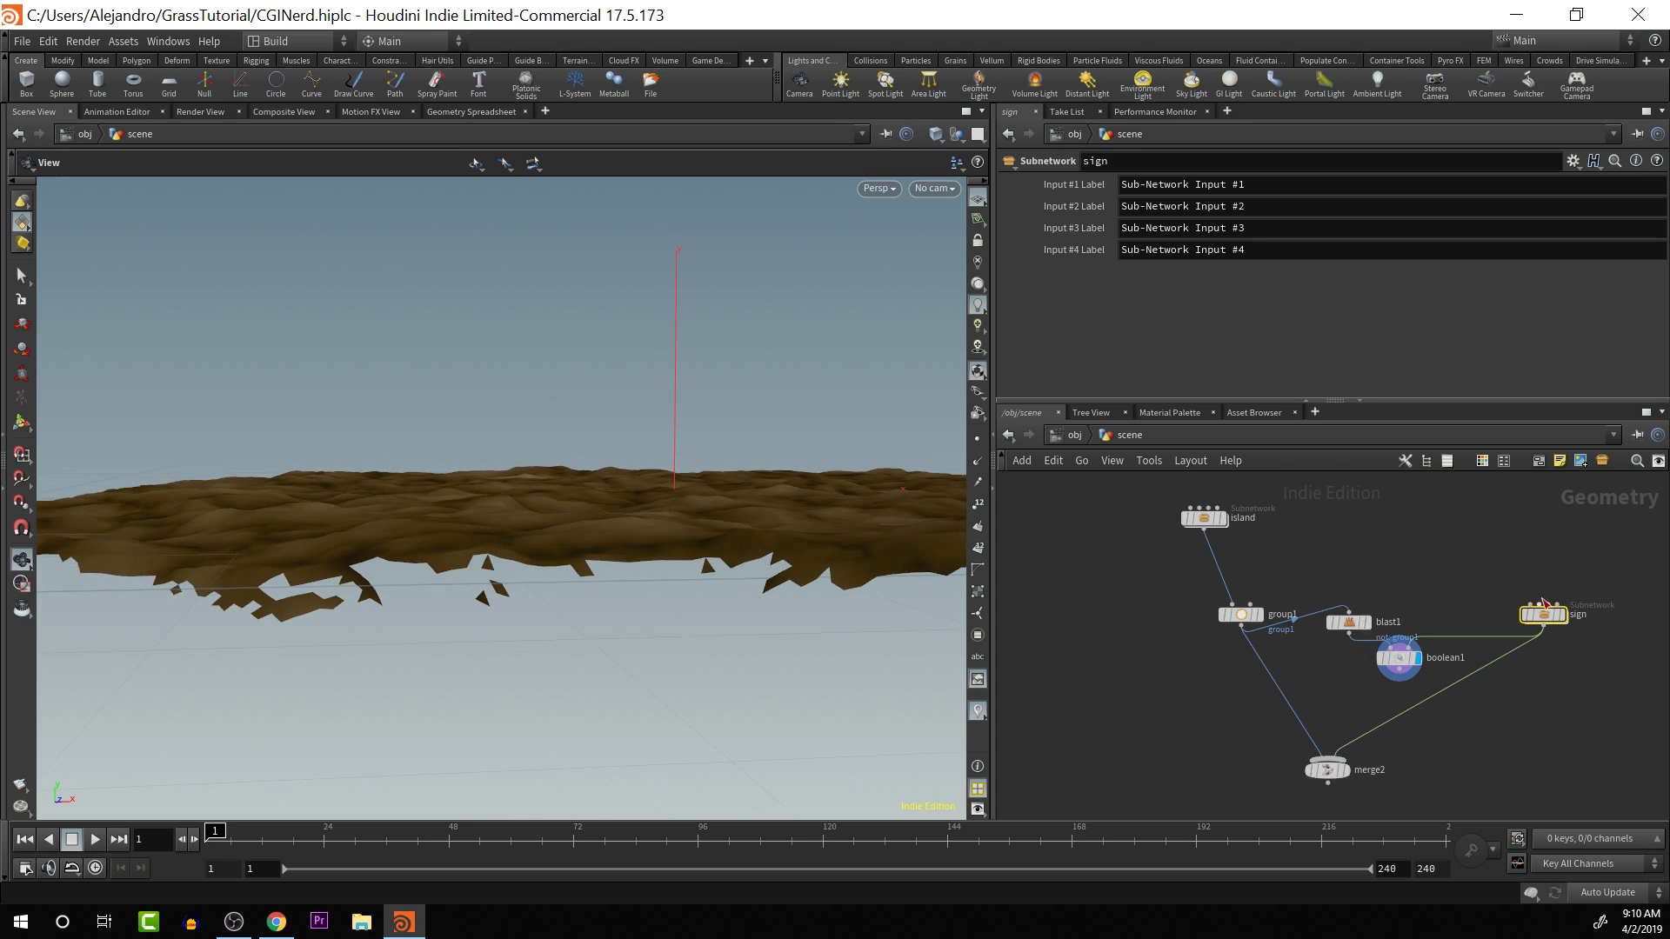
pyautogui.moveTo(1458, 603); pyautogui.dragTo(1392, 585)
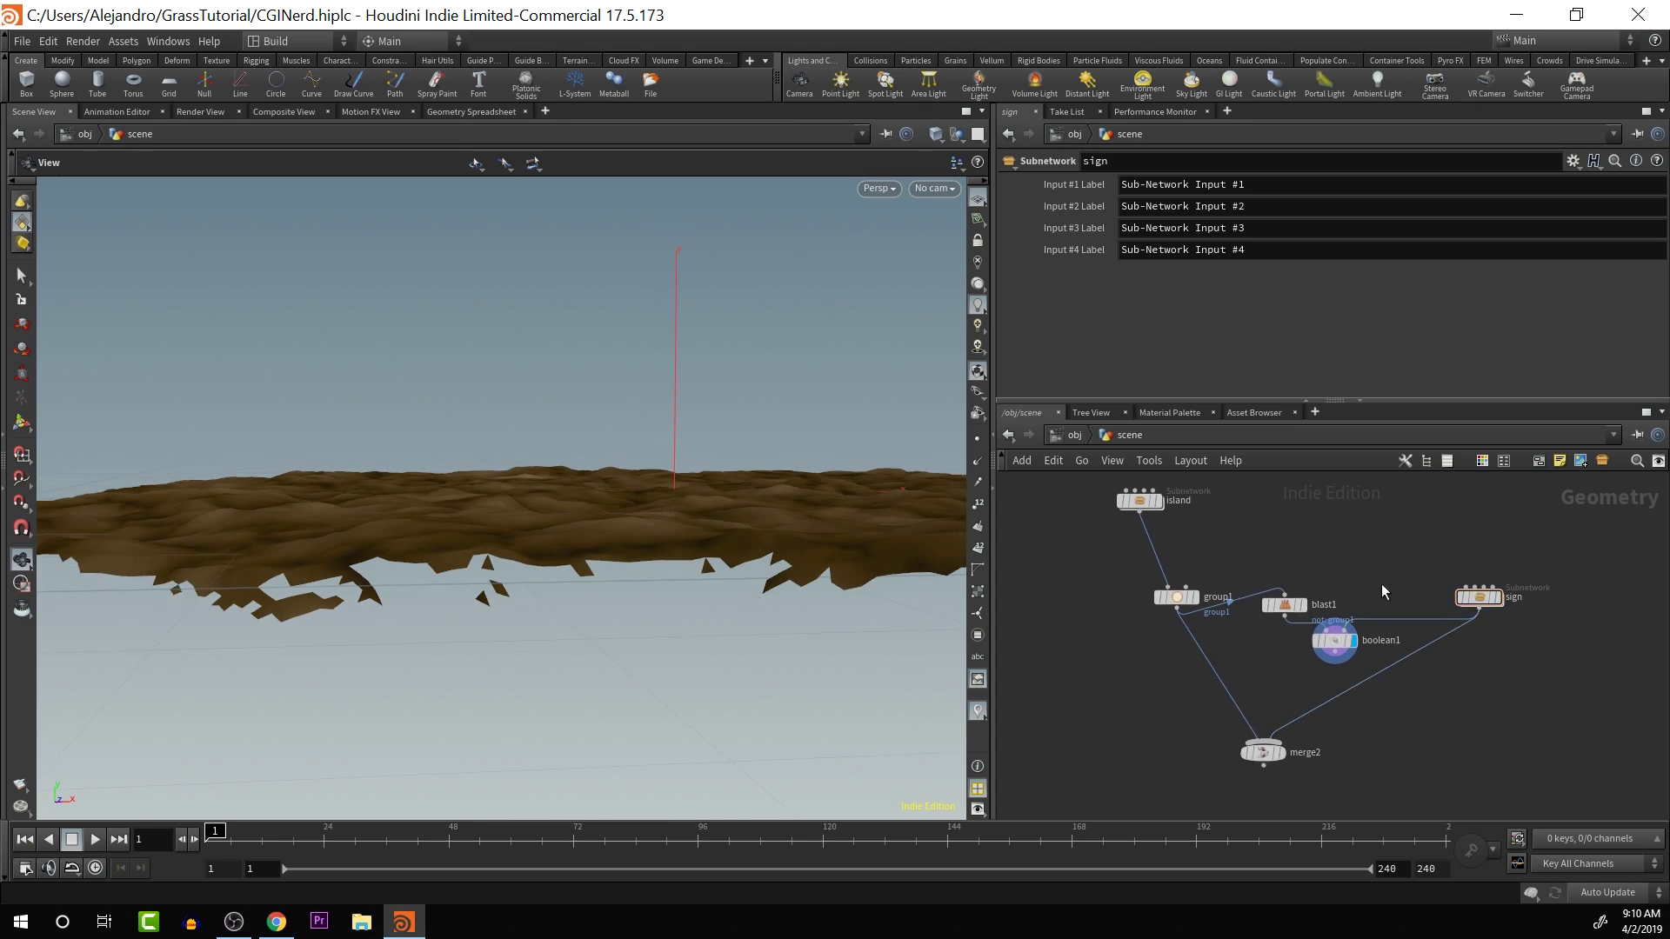
pyautogui.press('Tab')
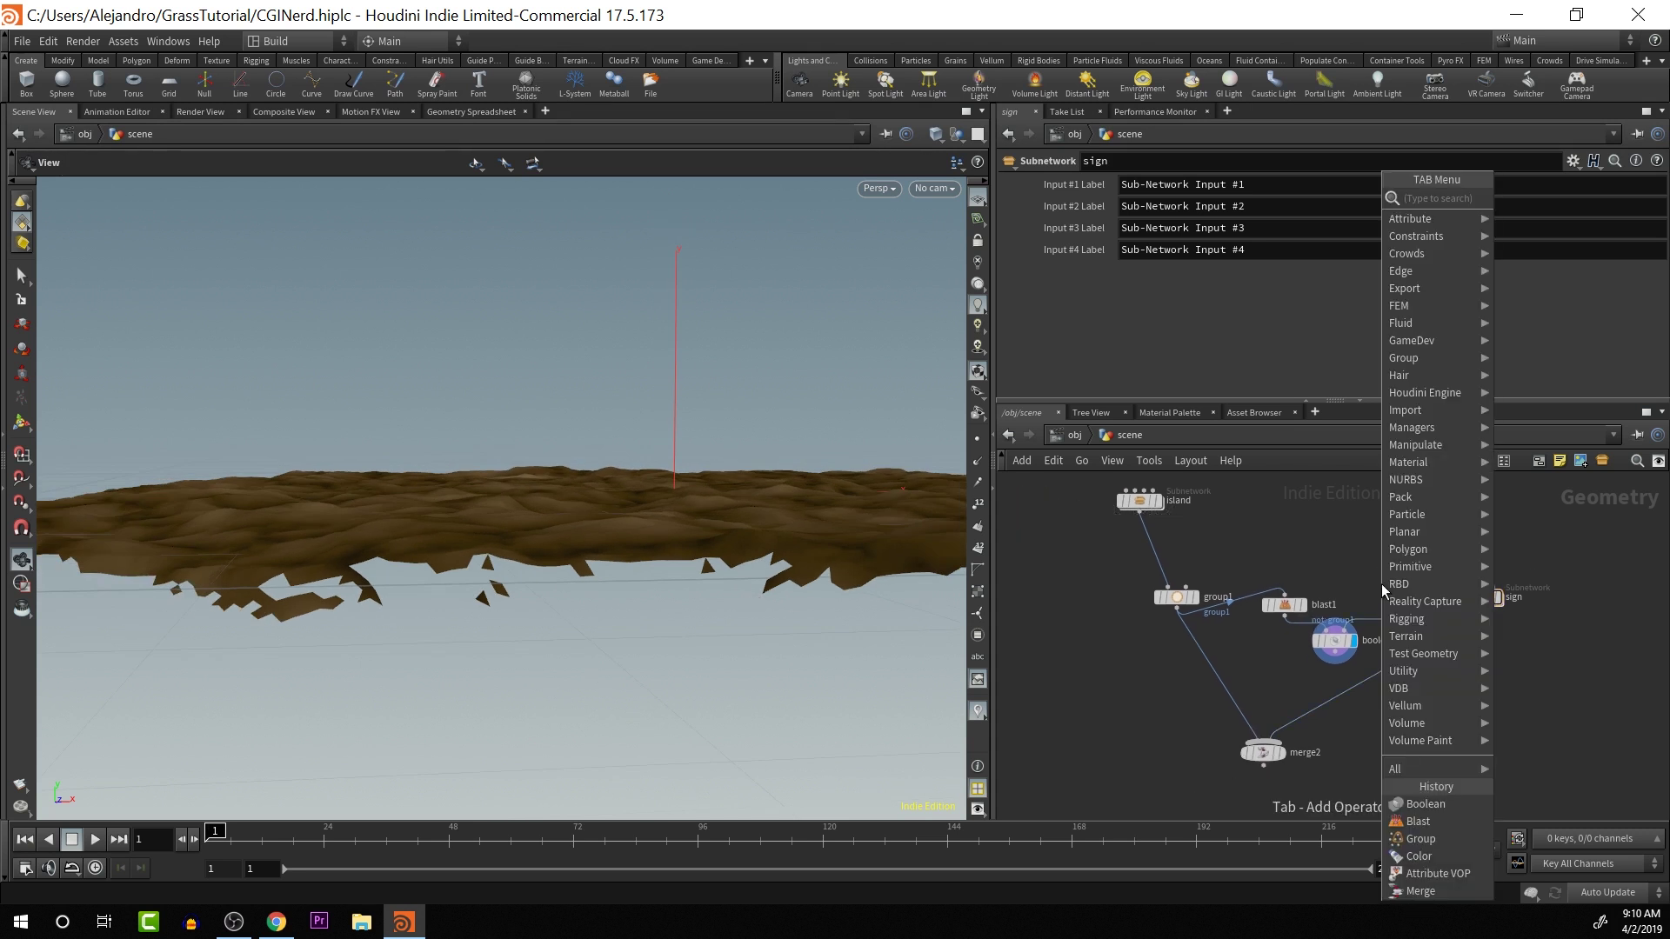
pyautogui.write('trans')
pyautogui.press('Return')
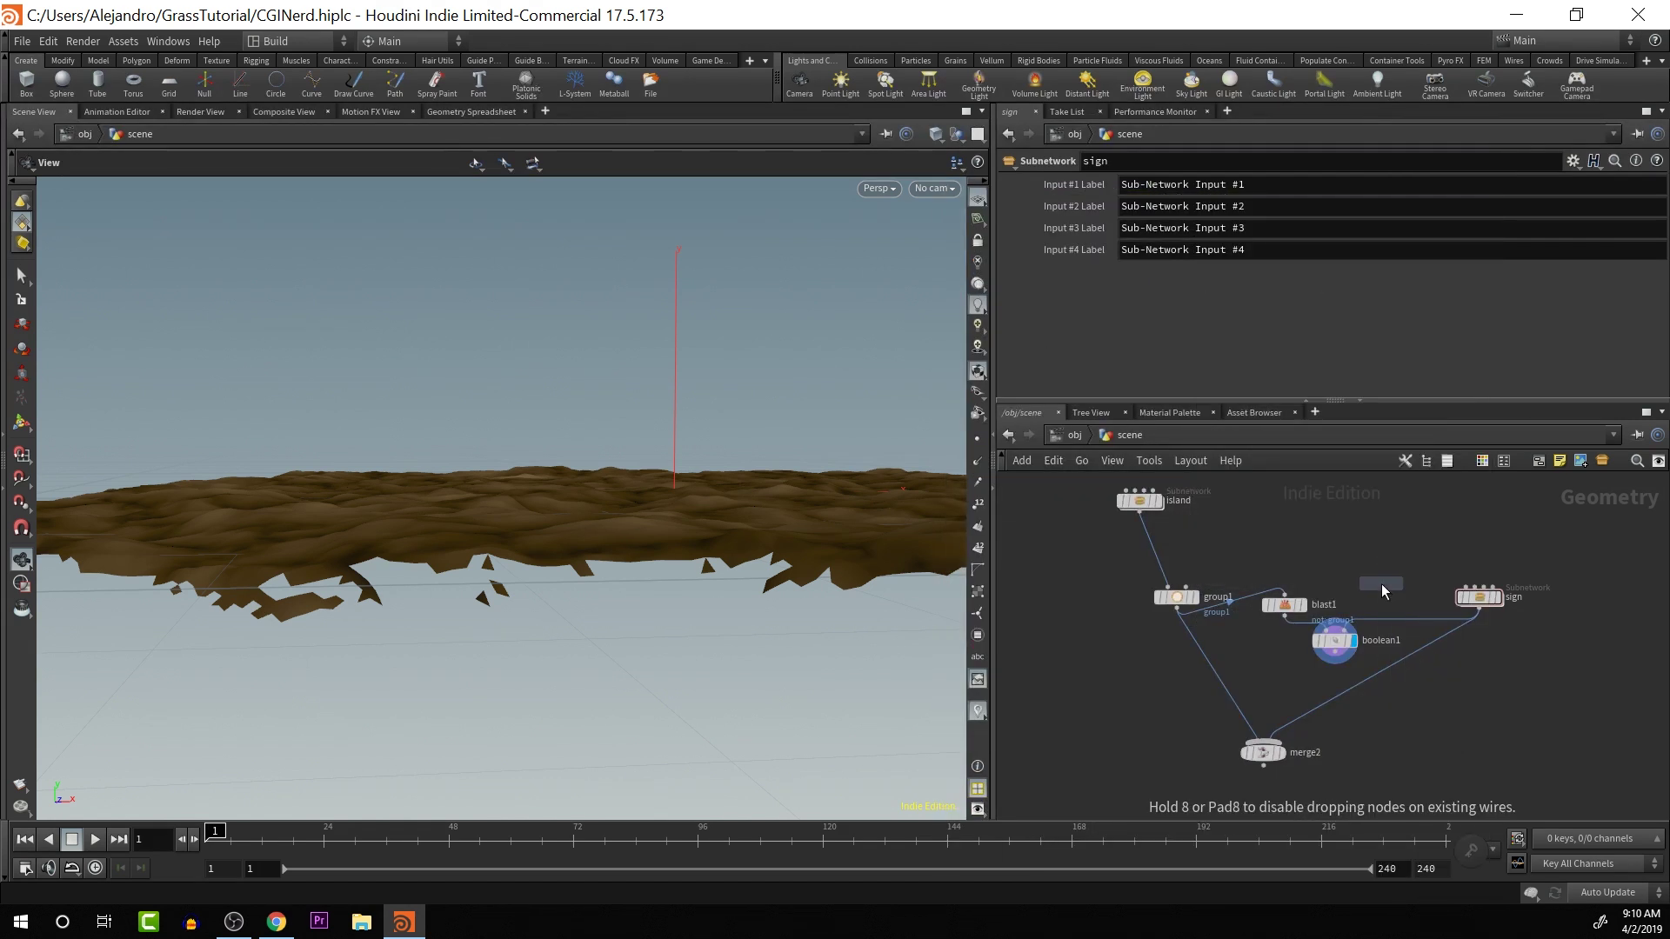
pyautogui.click(1420, 623)
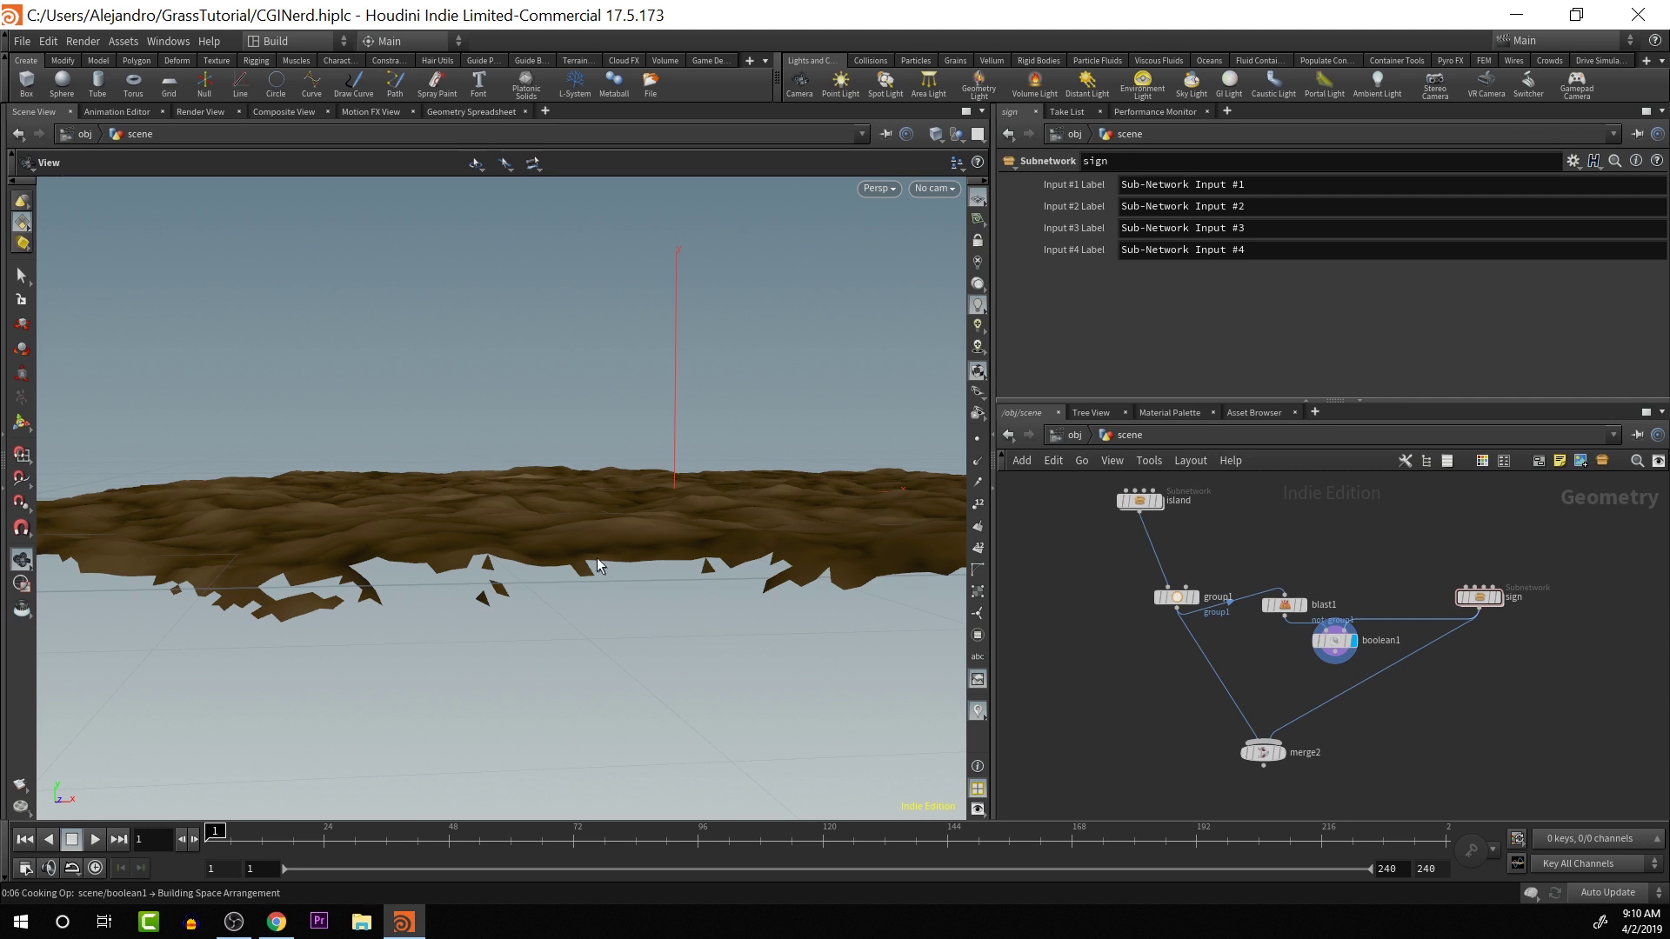
pyautogui.moveTo(605, 565); pyautogui.dragTo(606, 638)
pyautogui.moveTo(1344, 696); pyautogui.dragTo(1298, 678)
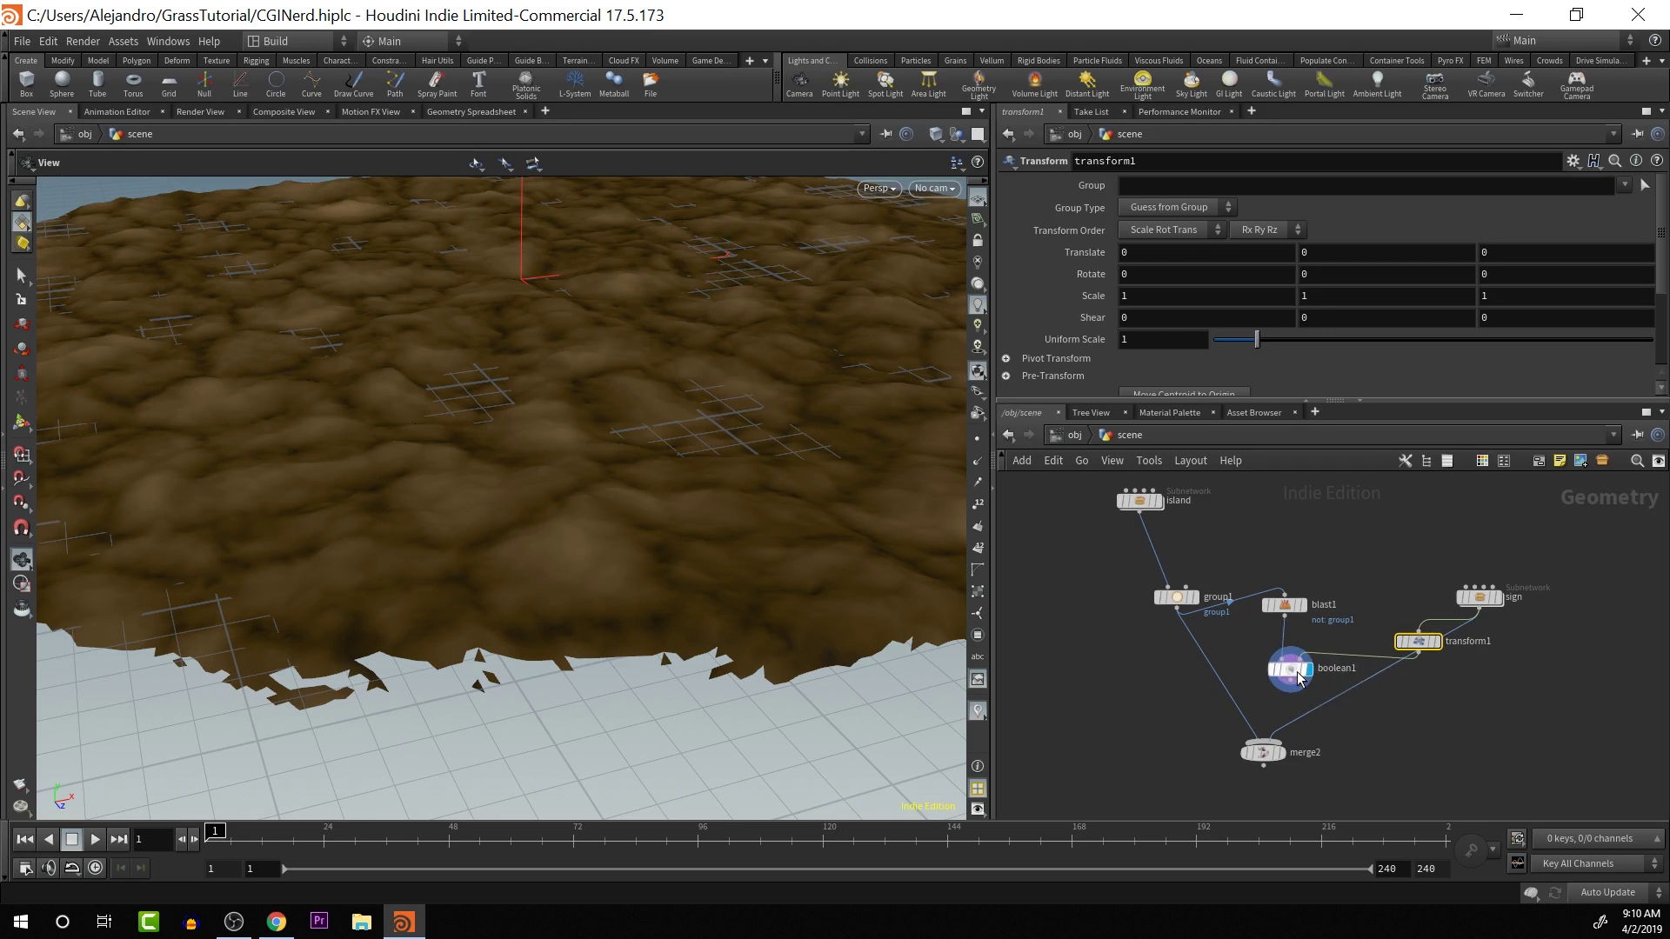
pyautogui.click(1299, 679)
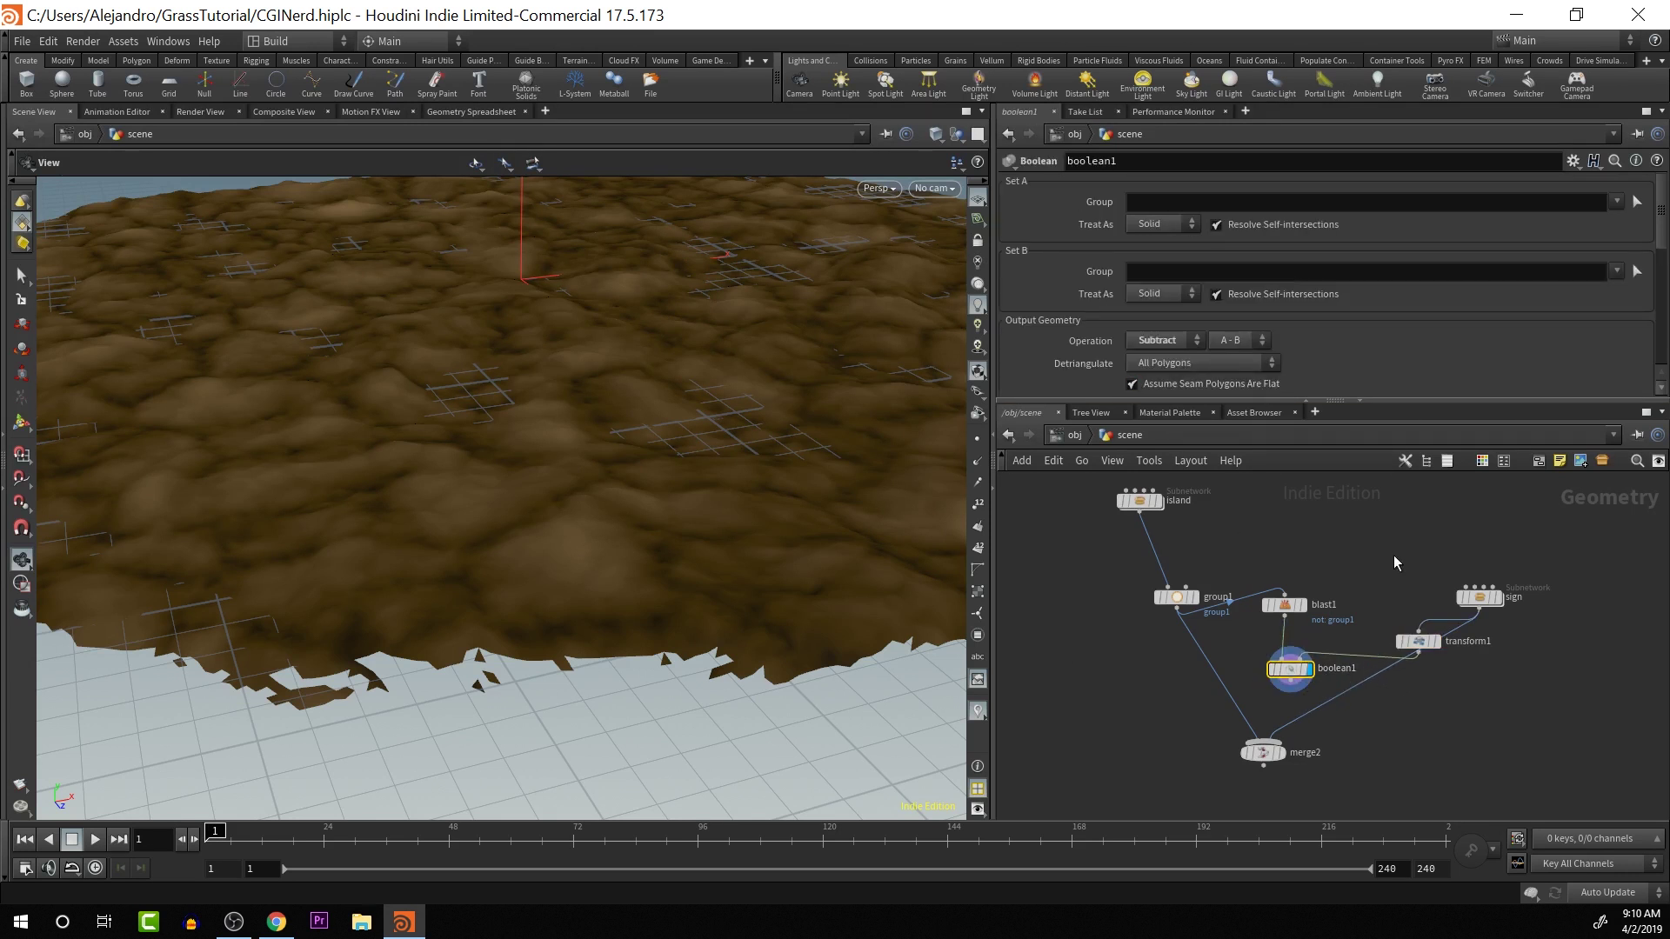
pyautogui.moveTo(1424, 649); pyautogui.dragTo(1390, 614)
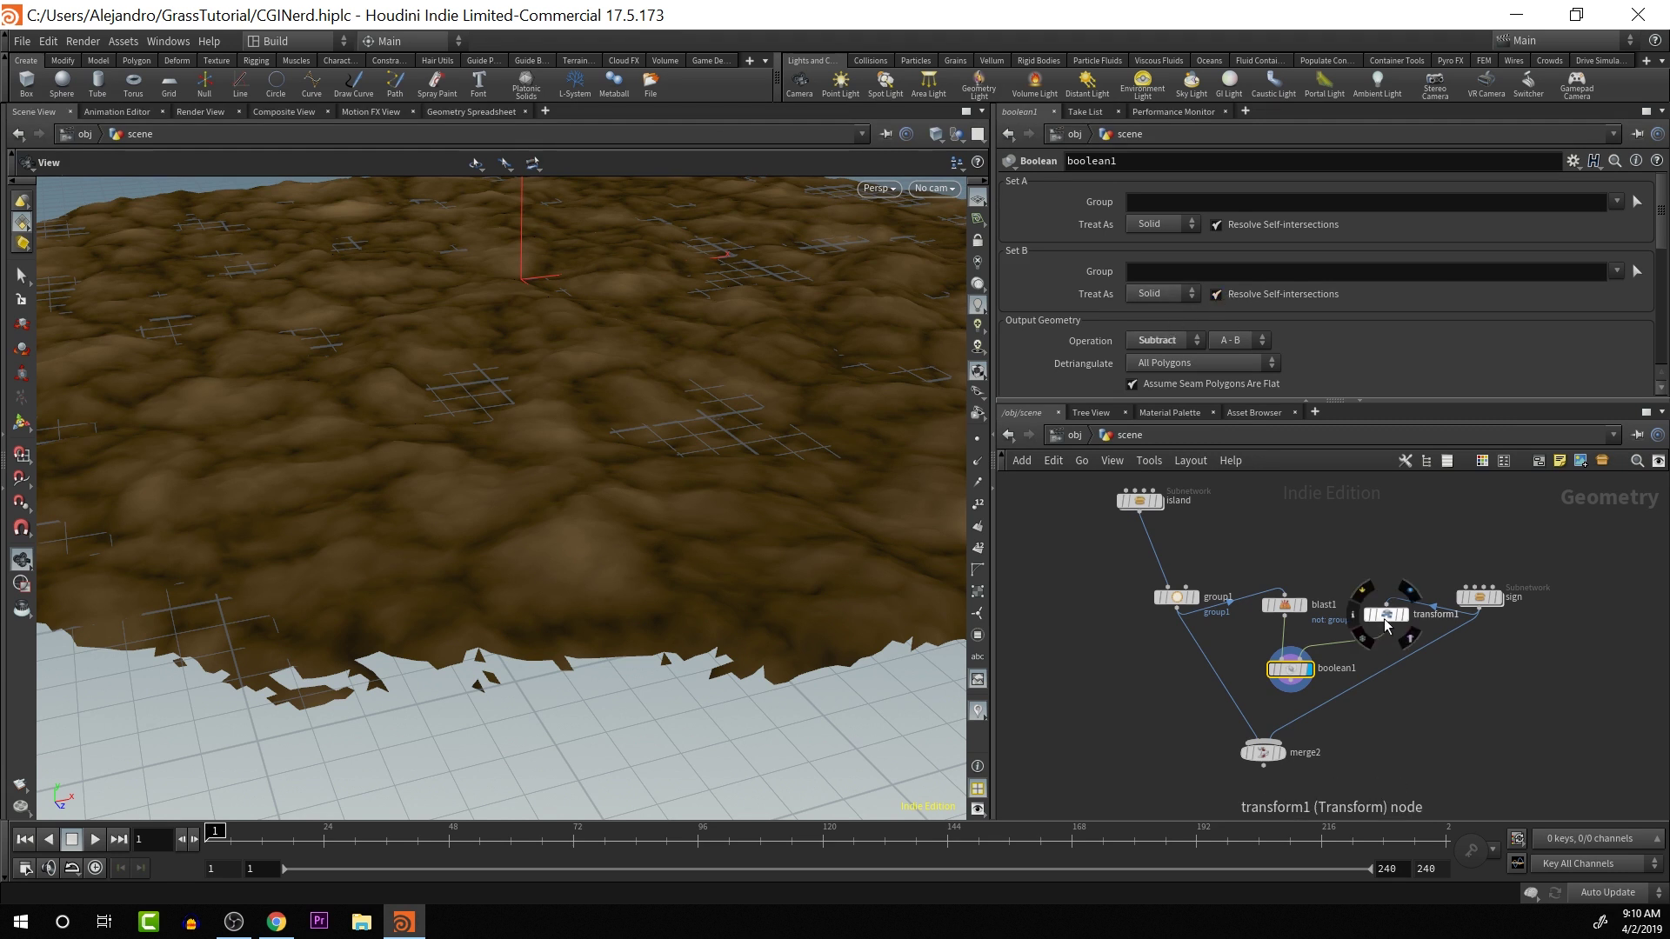
# - Set the Transform node's Y translation to -.2 and check the displayed Boolean result on the island surface
pyautogui.click(1385, 616)
pyautogui.click(1335, 253)
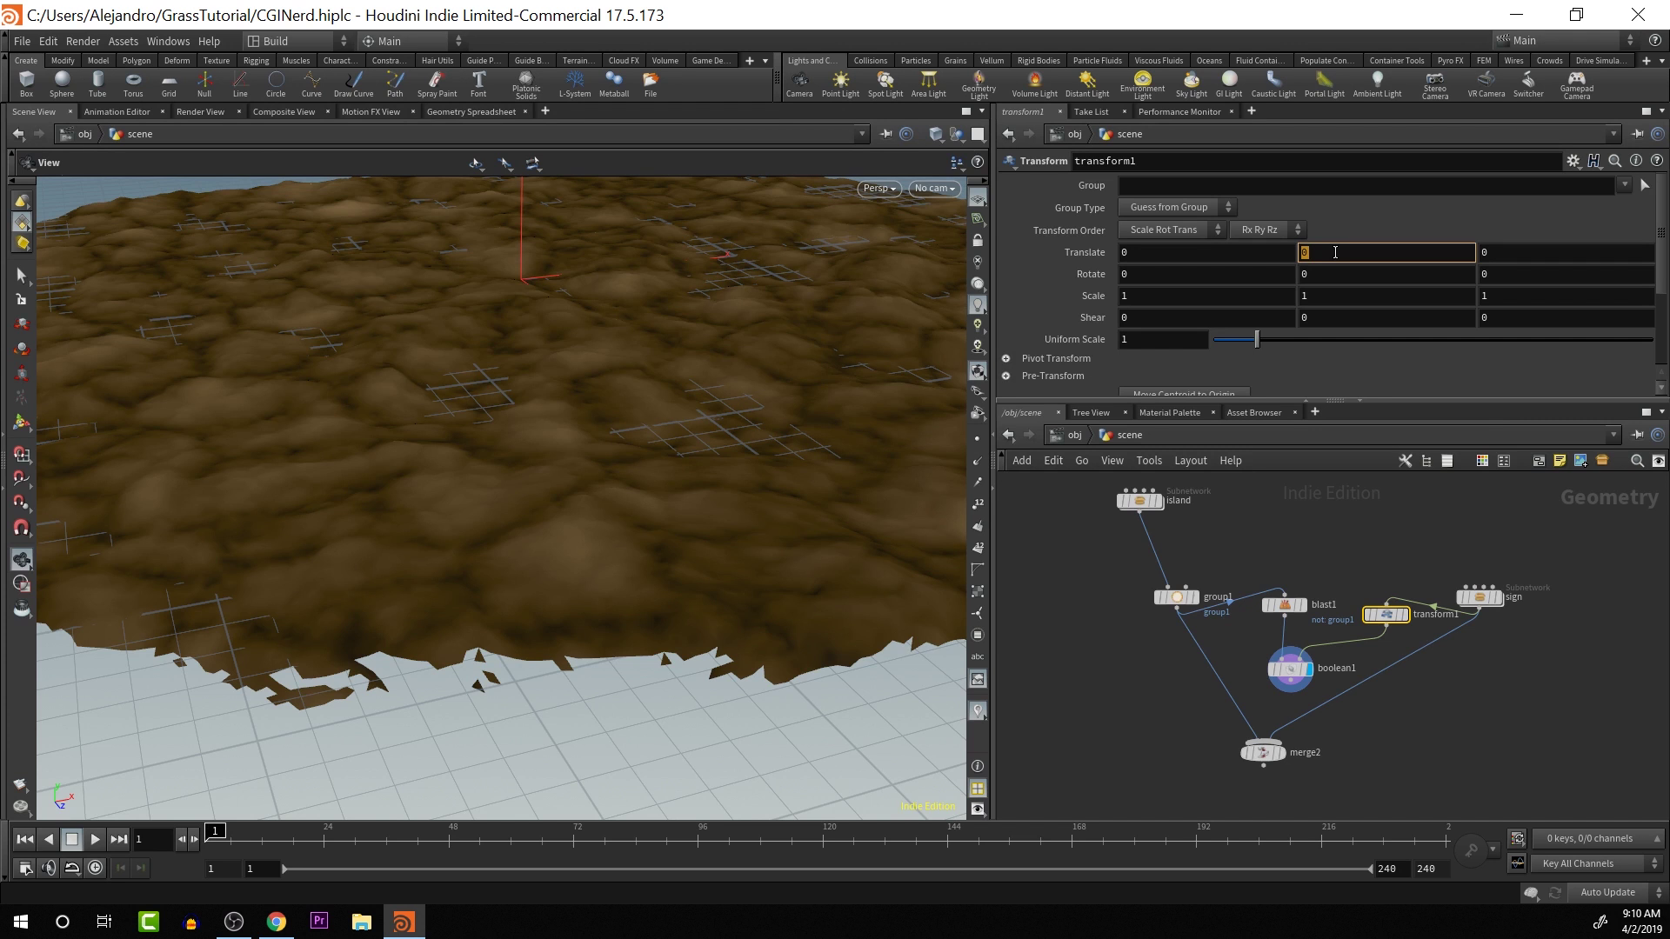
pyautogui.press('Return')
pyautogui.moveTo(554, 378)
pyautogui.mouseDown()
pyautogui.moveTo(451, 340)
pyautogui.moveTo(525, 331)
pyautogui.moveTo(559, 354)
pyautogui.moveTo(542, 380)
pyautogui.mouseUp()
pyautogui.moveTo(542, 380); pyautogui.dragTo(508, 443, button='middle')
pyautogui.scroll(-3, 491, 444)
pyautogui.moveTo(490, 443); pyautogui.dragTo(518, 464)
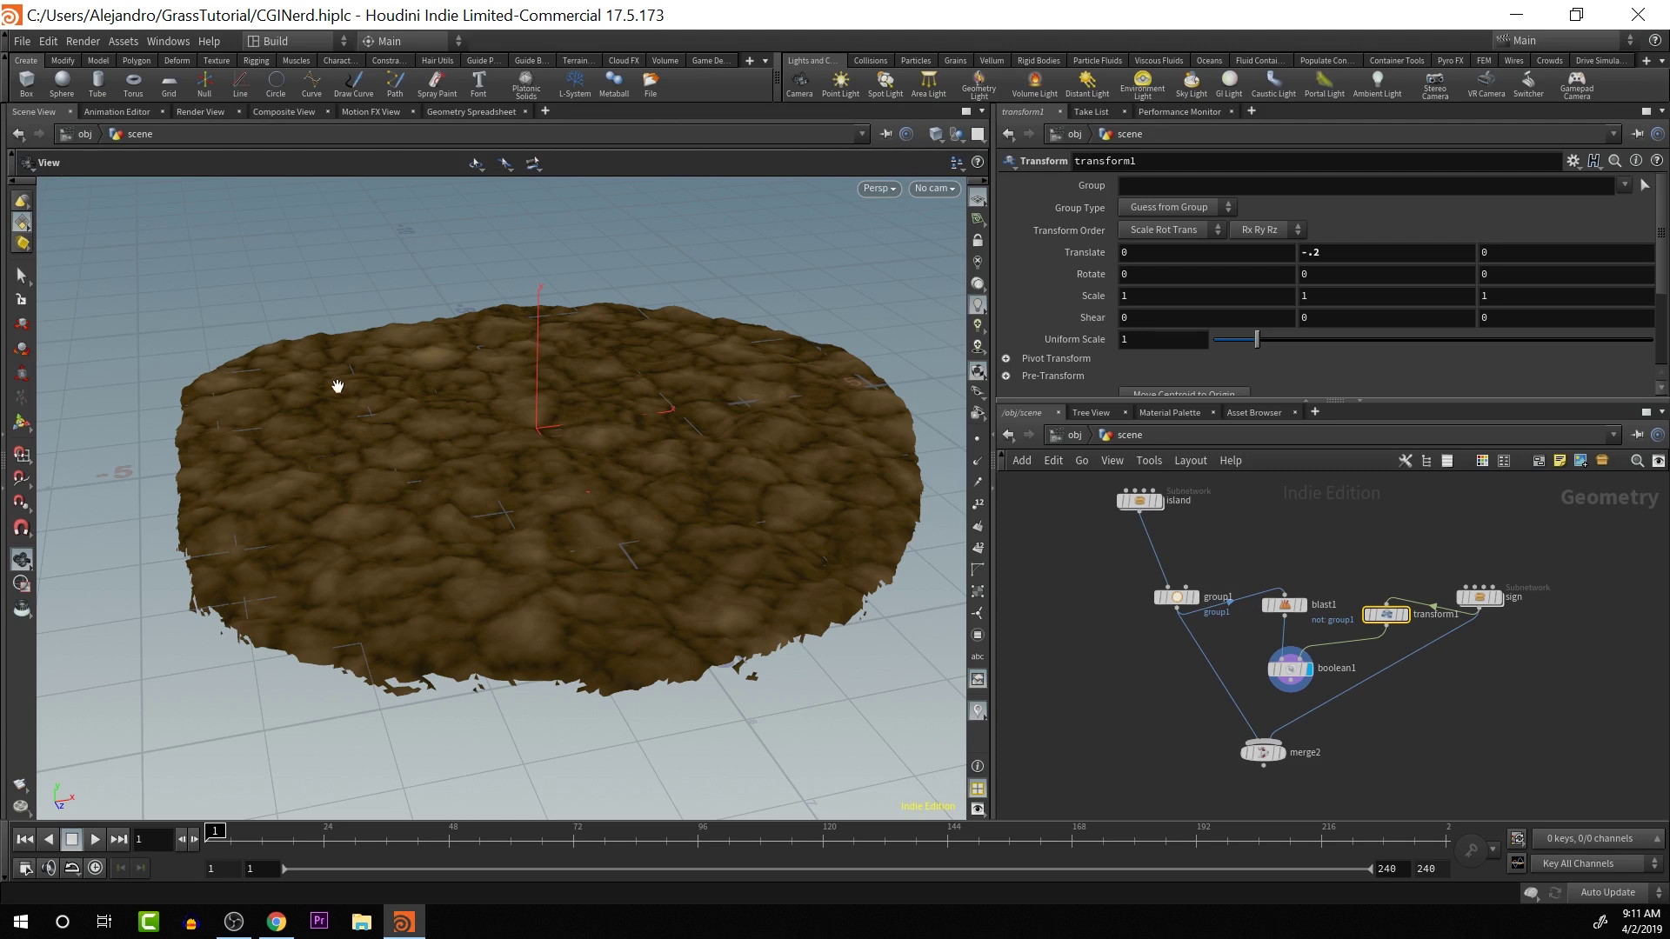
pyautogui.moveTo(392, 402); pyautogui.dragTo(382, 435)
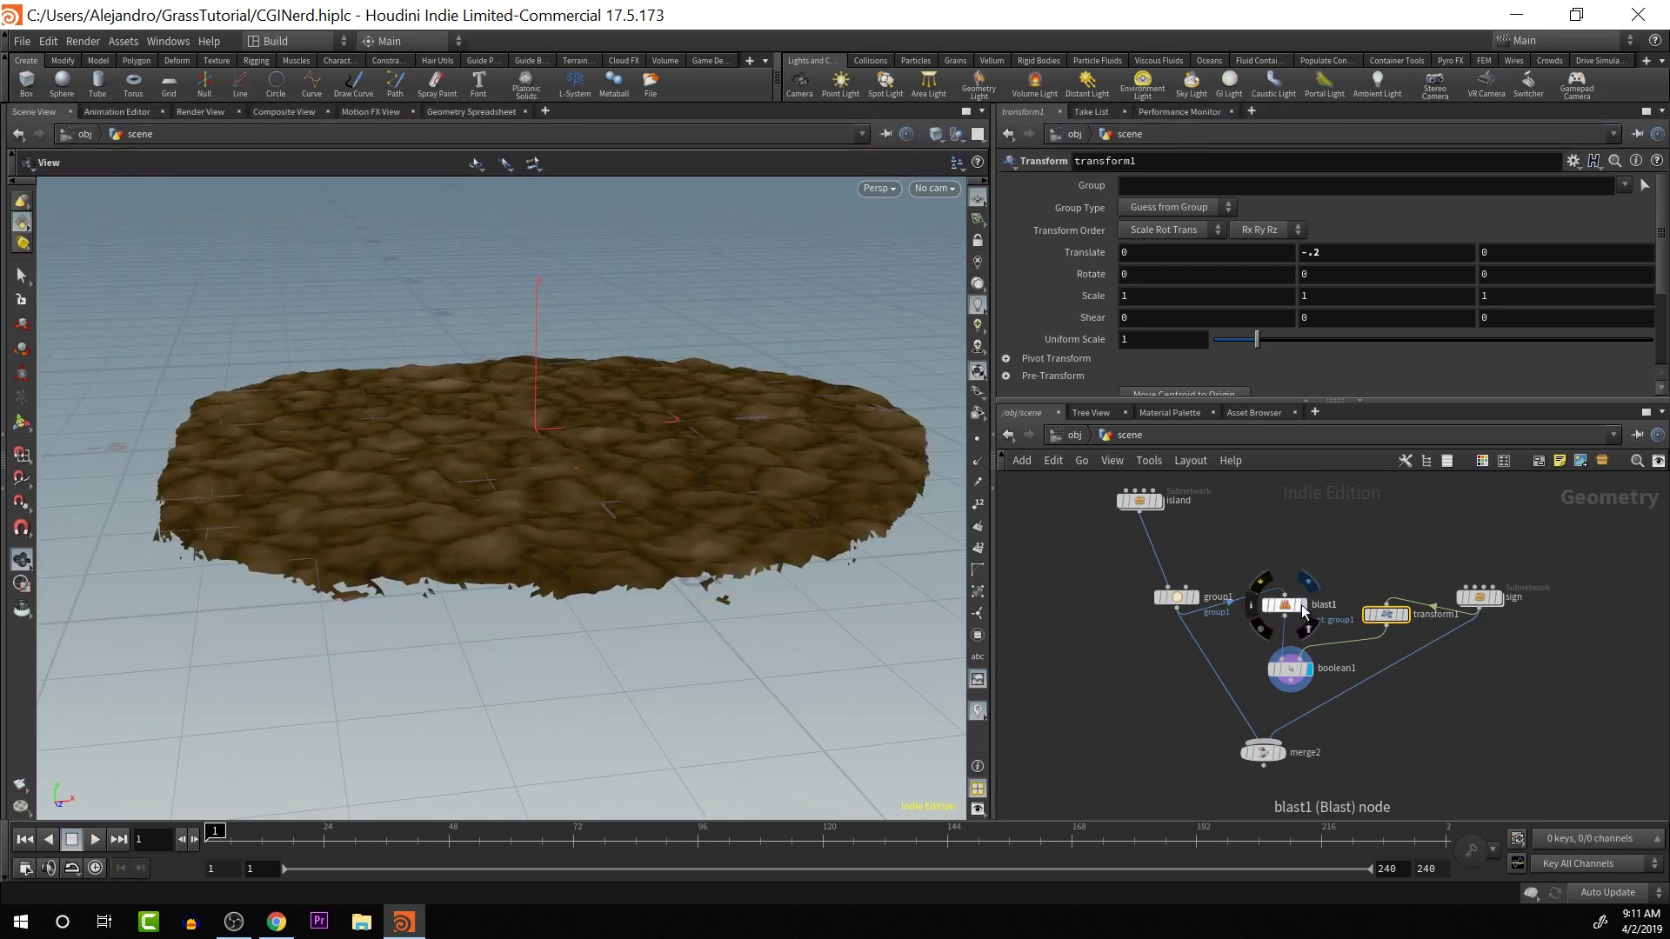
pyautogui.click(1309, 670)
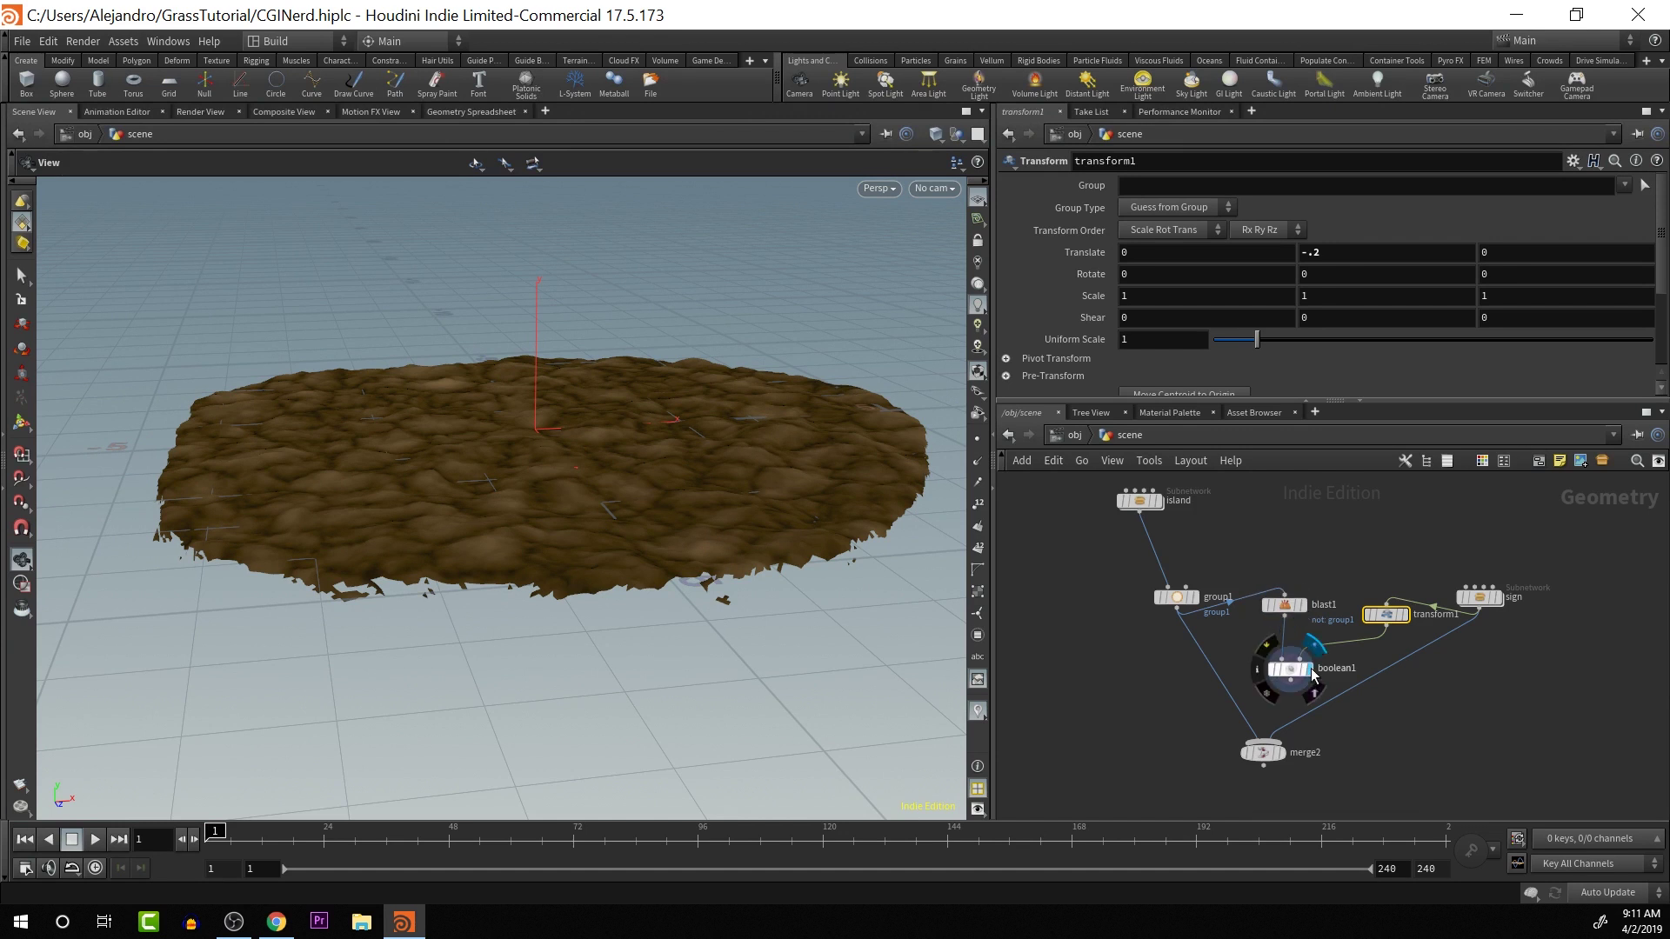
# - Display transform1 to check its output, display merge1 inside the sign subnetwork, and return to the scene network
pyautogui.click(1290, 670)
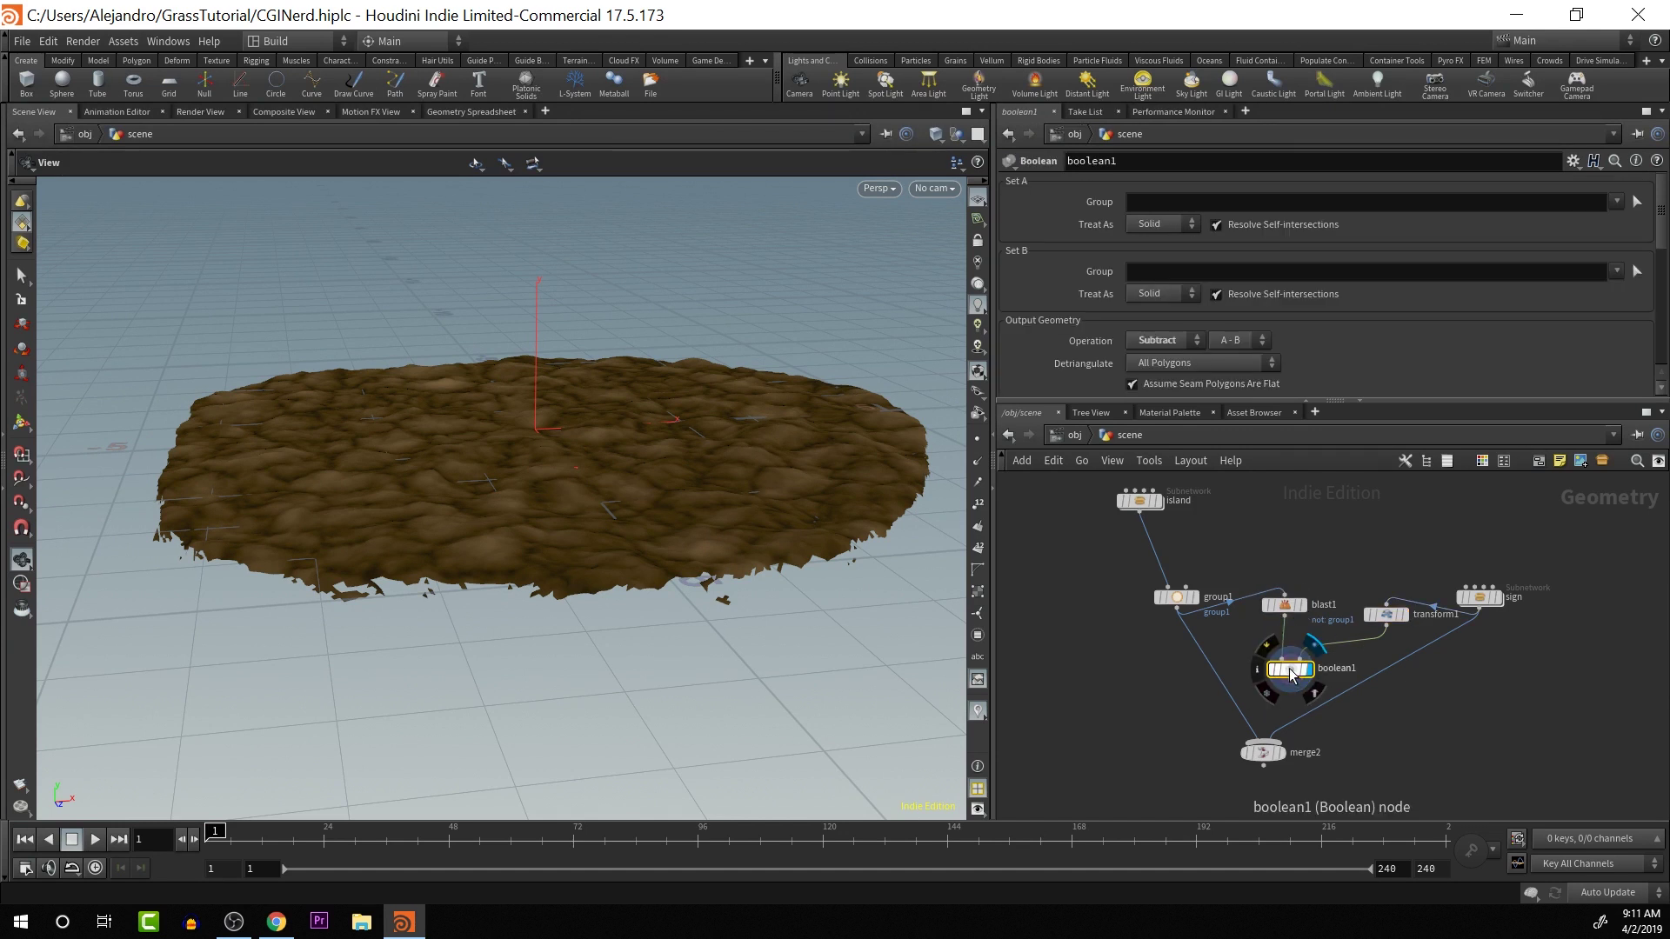
pyautogui.click(1404, 614)
pyautogui.moveTo(737, 467); pyautogui.dragTo(783, 432)
pyautogui.doubleClick(1479, 595)
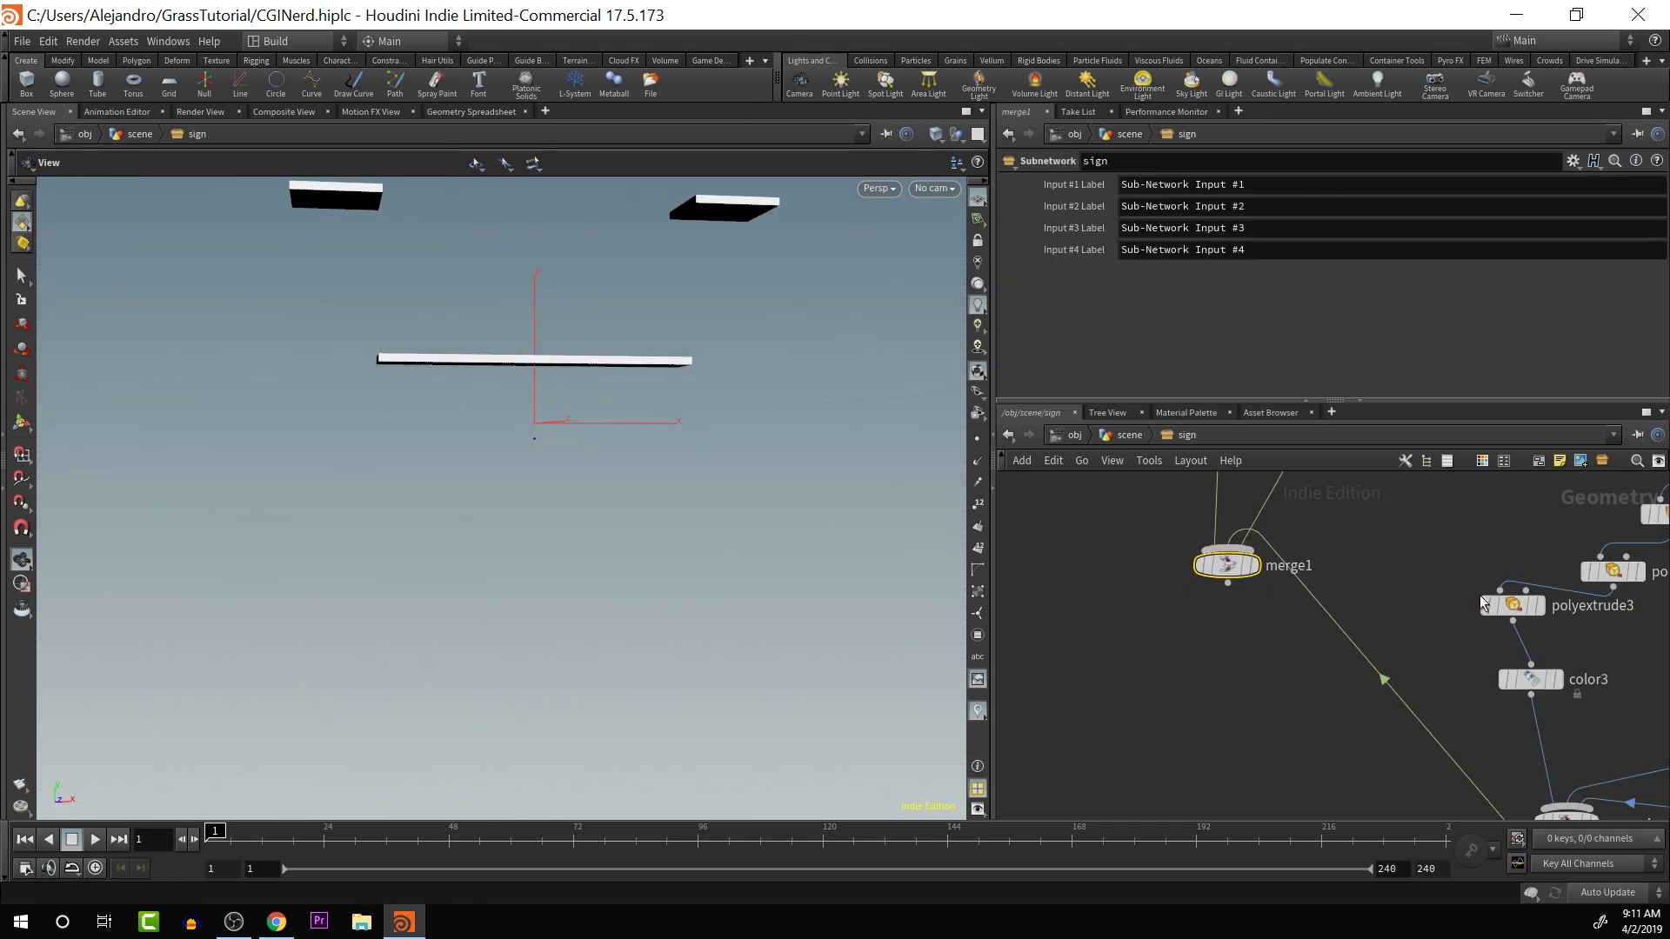
pyautogui.click(1257, 570)
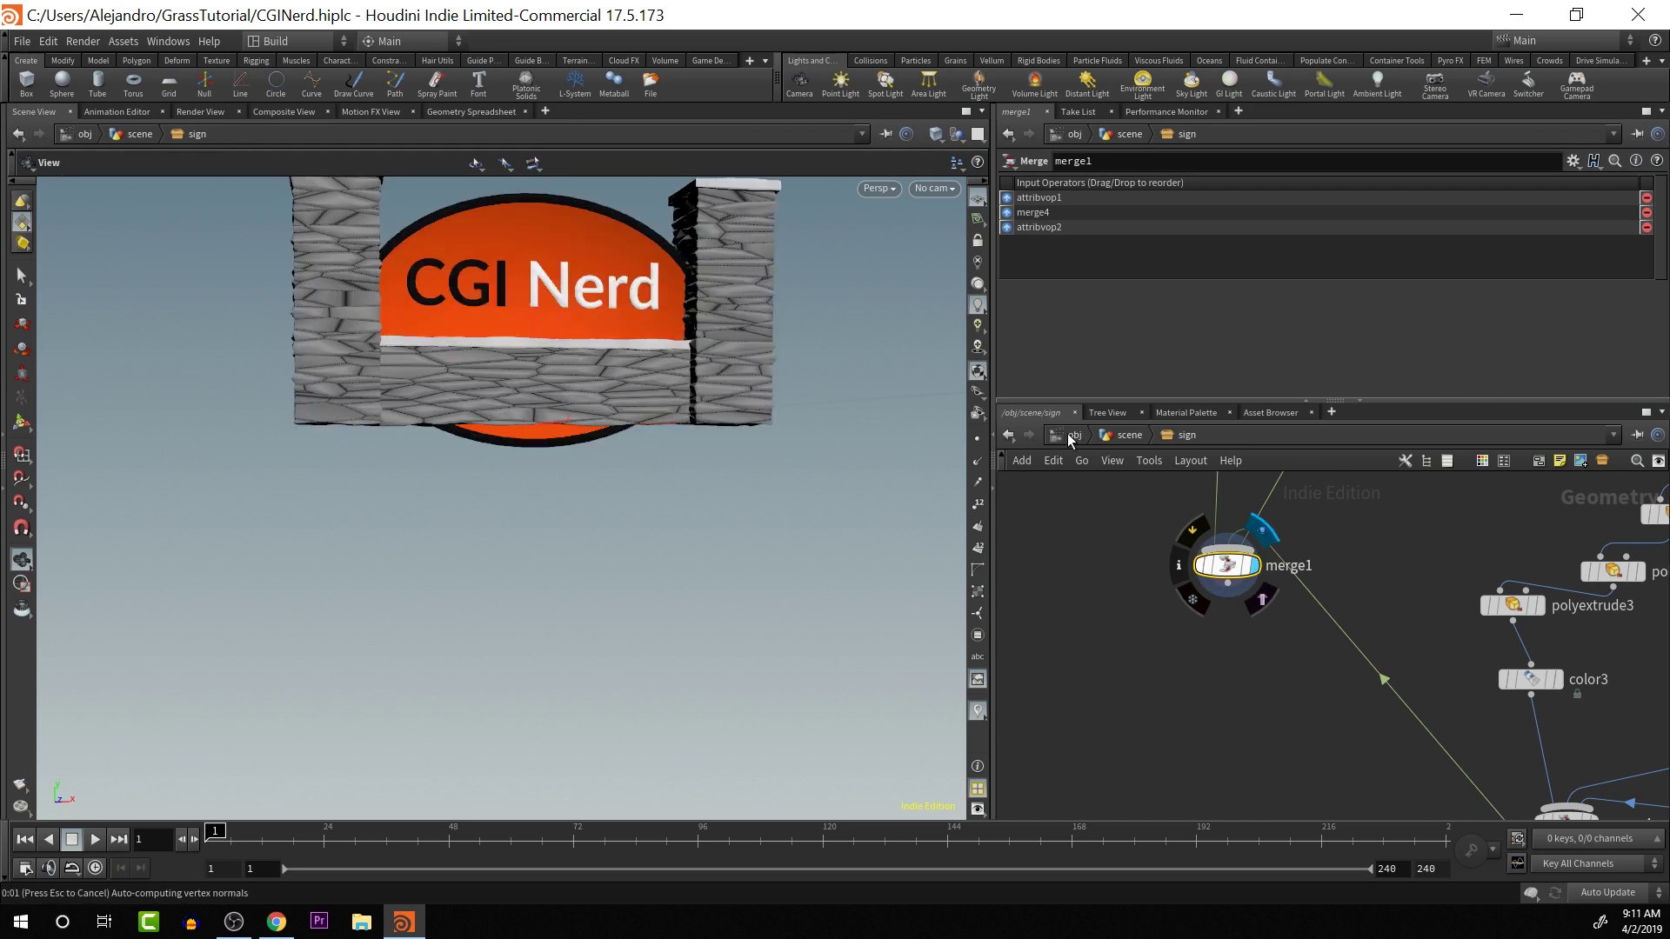
pyautogui.moveTo(494, 449); pyautogui.dragTo(887, 422)
pyautogui.click(1129, 435)
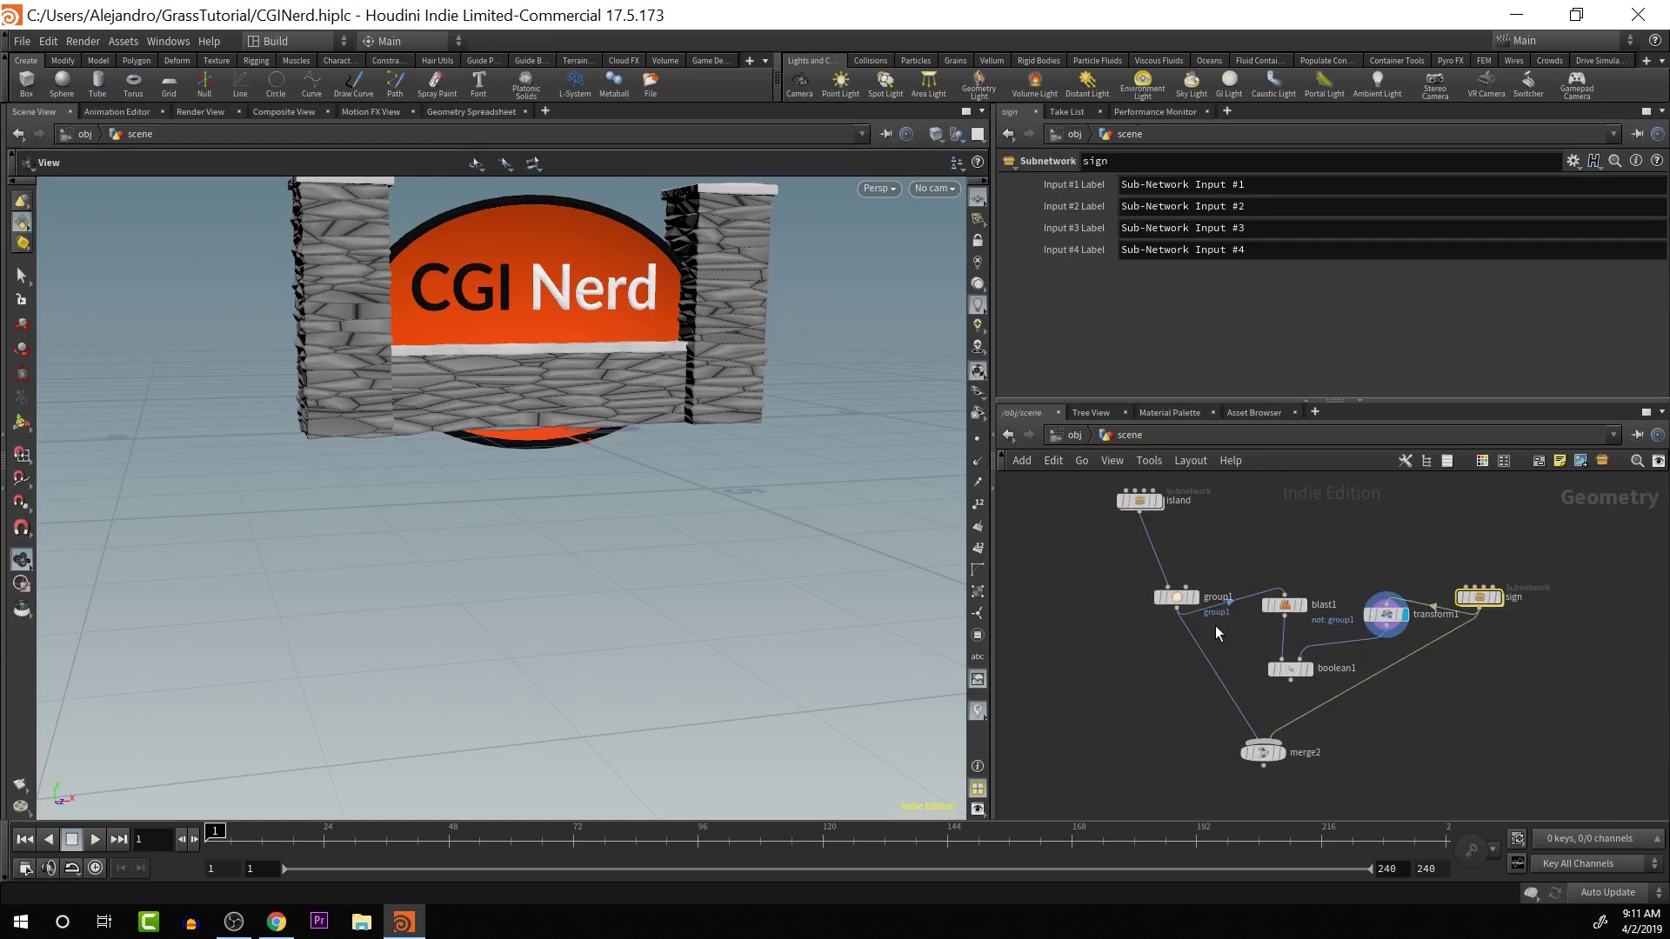
# - Display the boolean1 result, inspect the sign's cut in the island surface and look through the Boolean's output group options
pyautogui.moveTo(1308, 669)
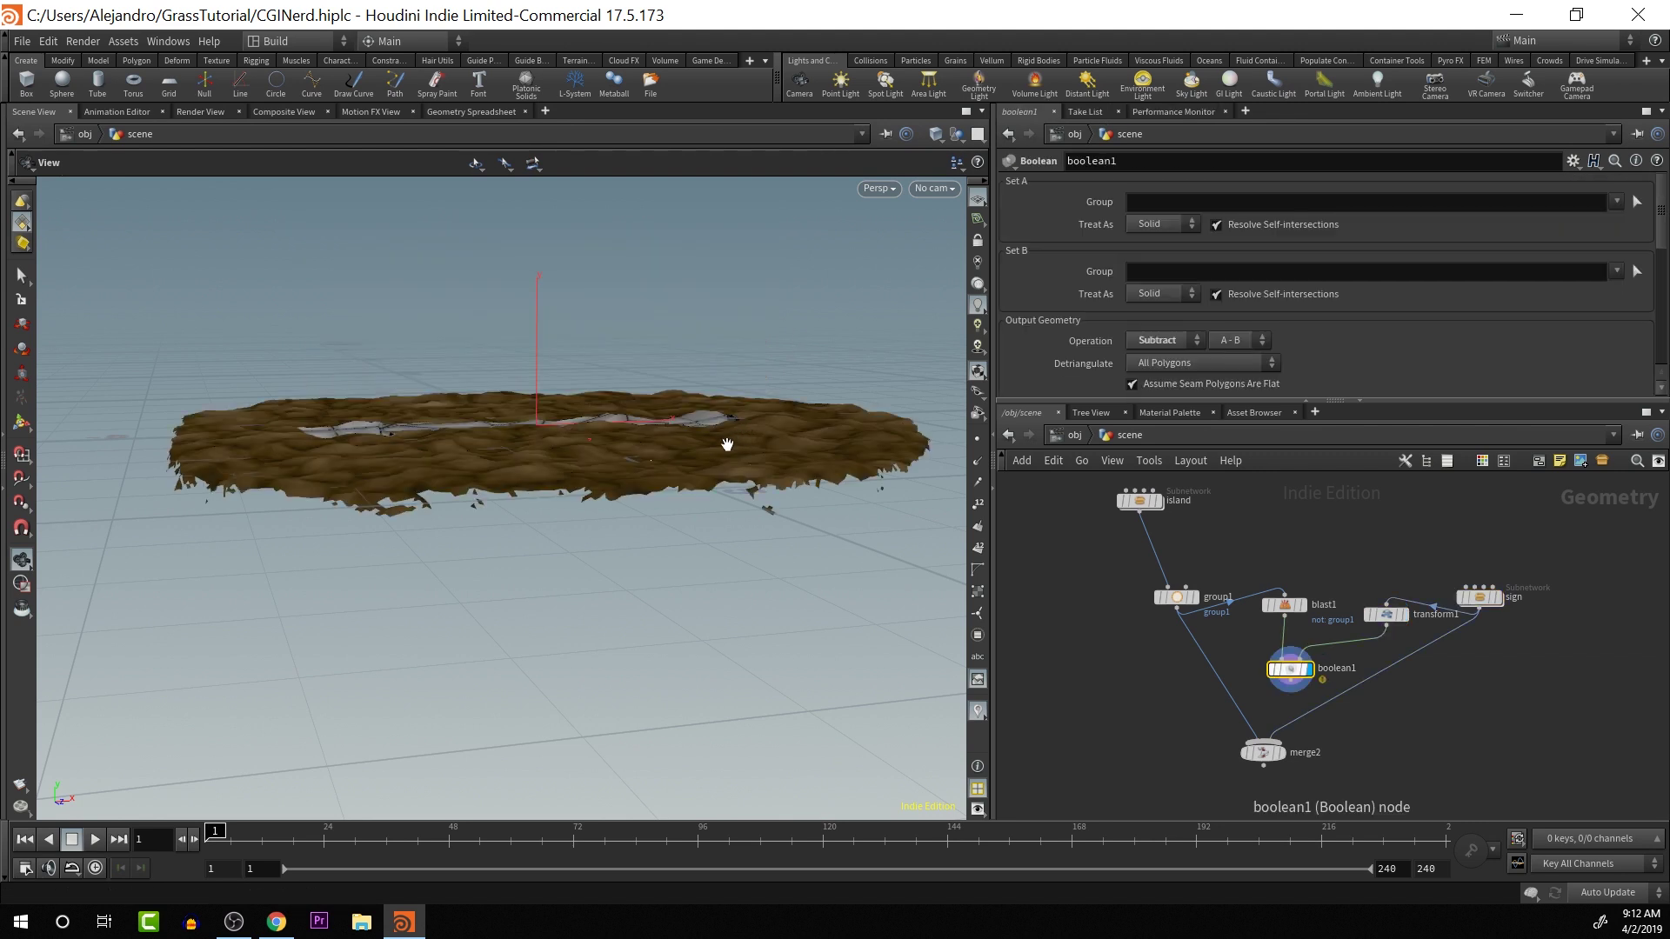
pyautogui.moveTo(702, 495); pyautogui.dragTo(297, 526)
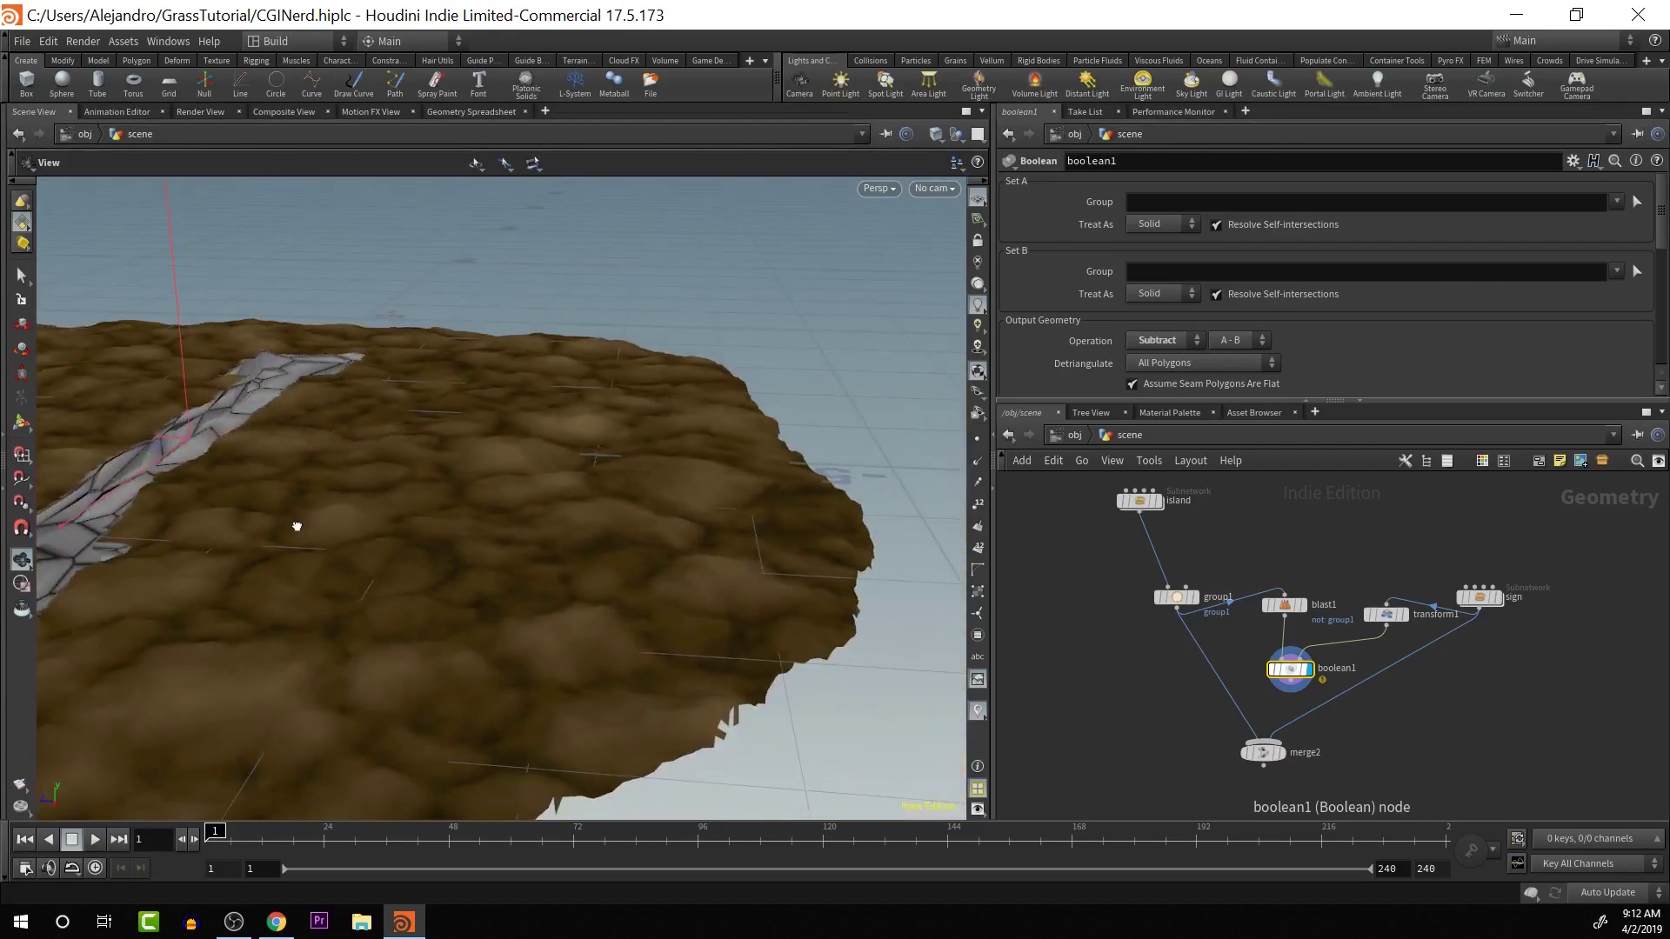
pyautogui.moveTo(175, 571); pyautogui.dragTo(696, 504)
pyautogui.moveTo(365, 511); pyautogui.dragTo(402, 462)
pyautogui.scroll(-5, 1176, 299)
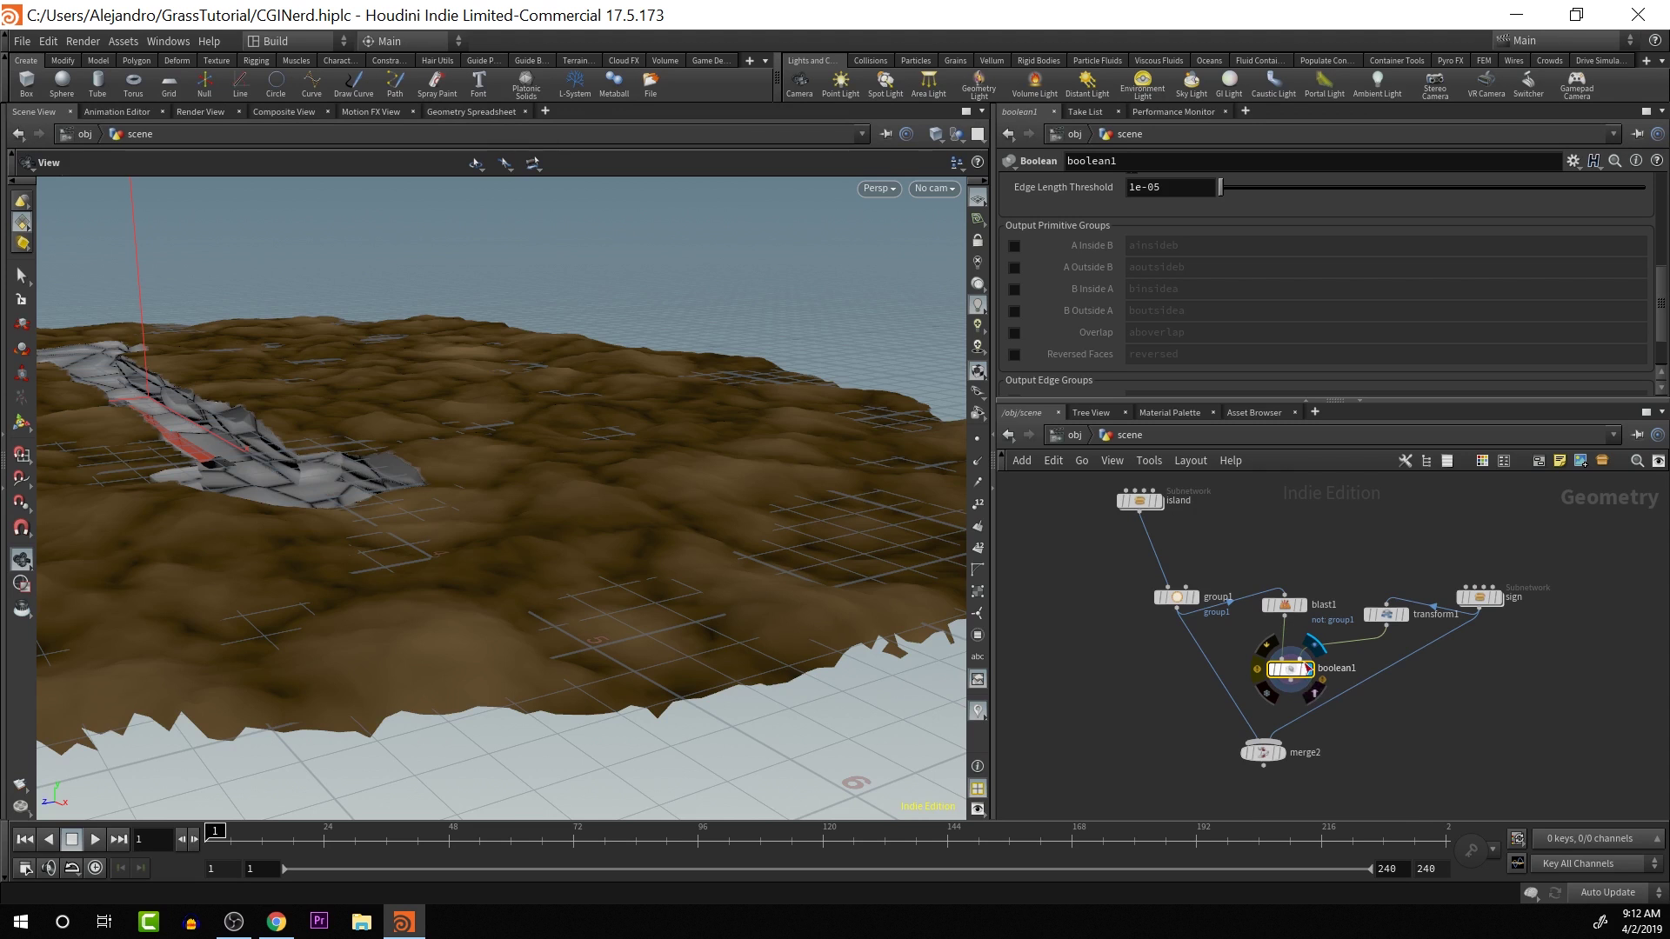
pyautogui.scroll(1, 1157, 250)
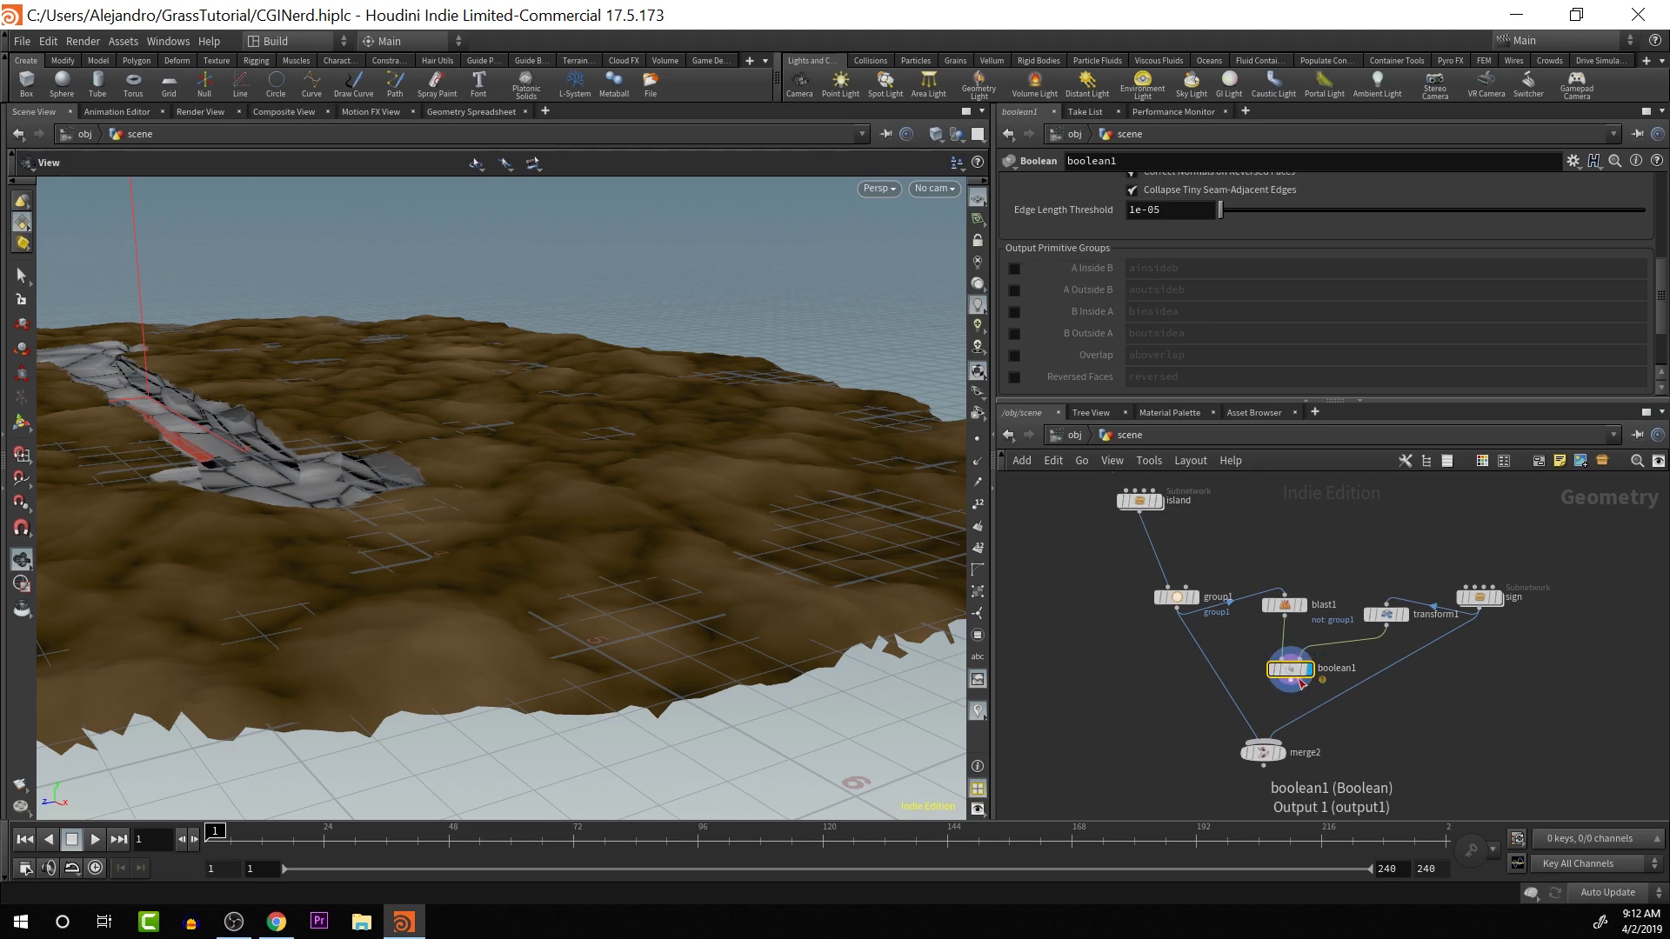
# - Add a Blast node below boolean1, connect it to the Boolean output and display it
pyautogui.moveTo(1291, 676); pyautogui.dragTo(1316, 652)
pyautogui.press('Tab')
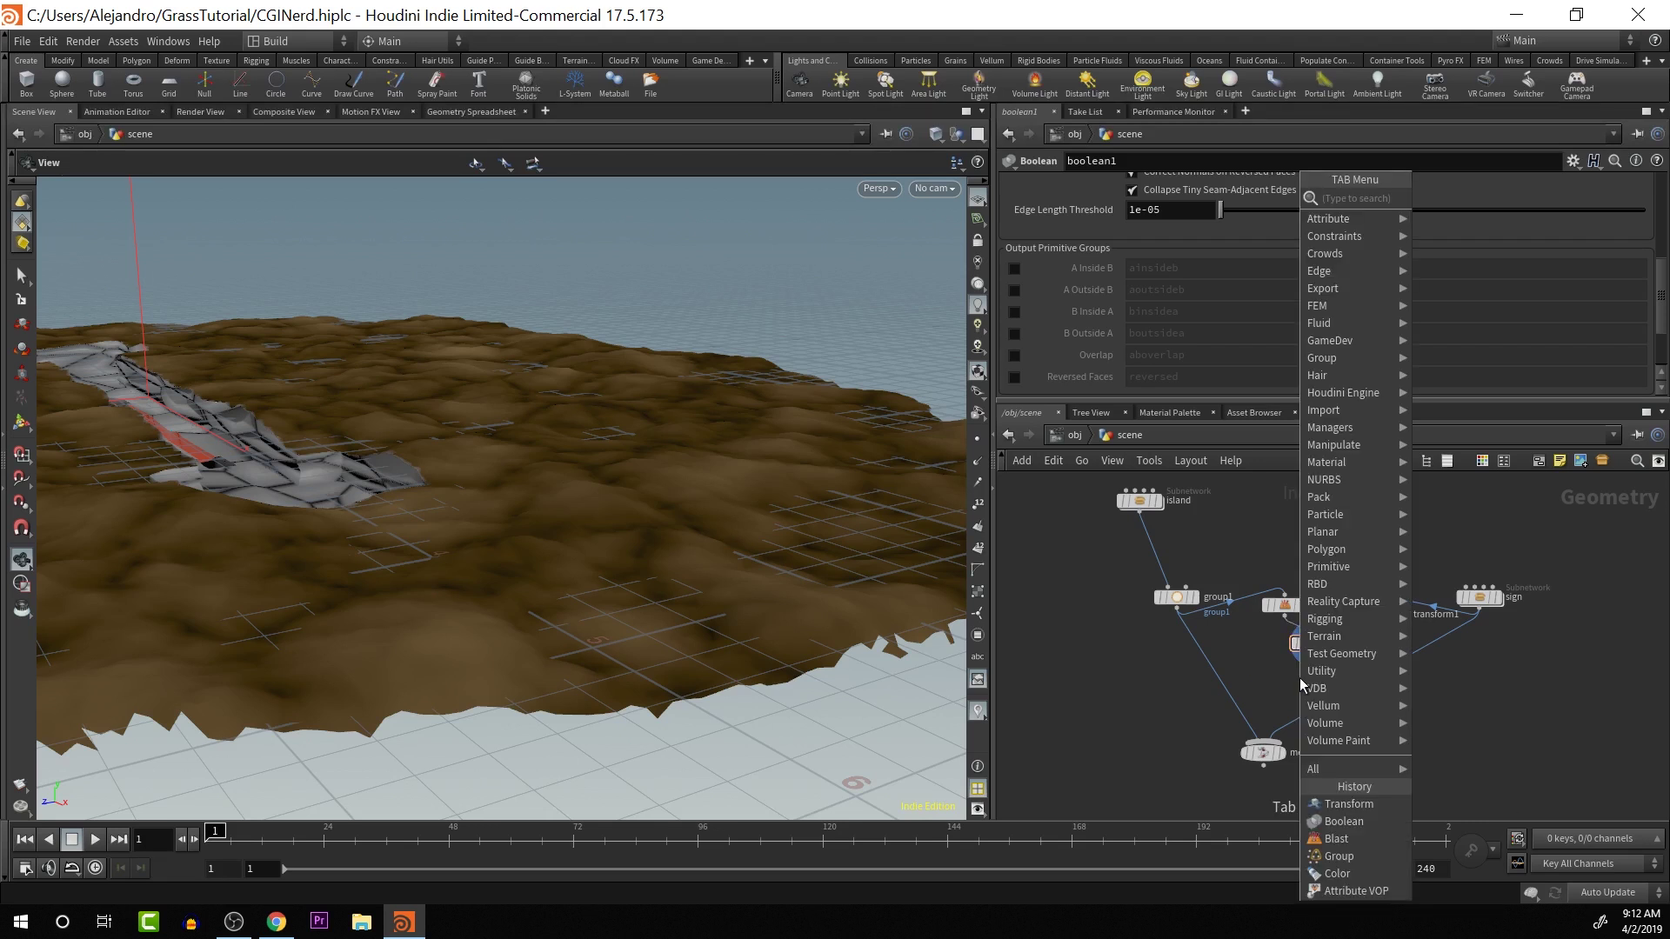
pyautogui.write('blast')
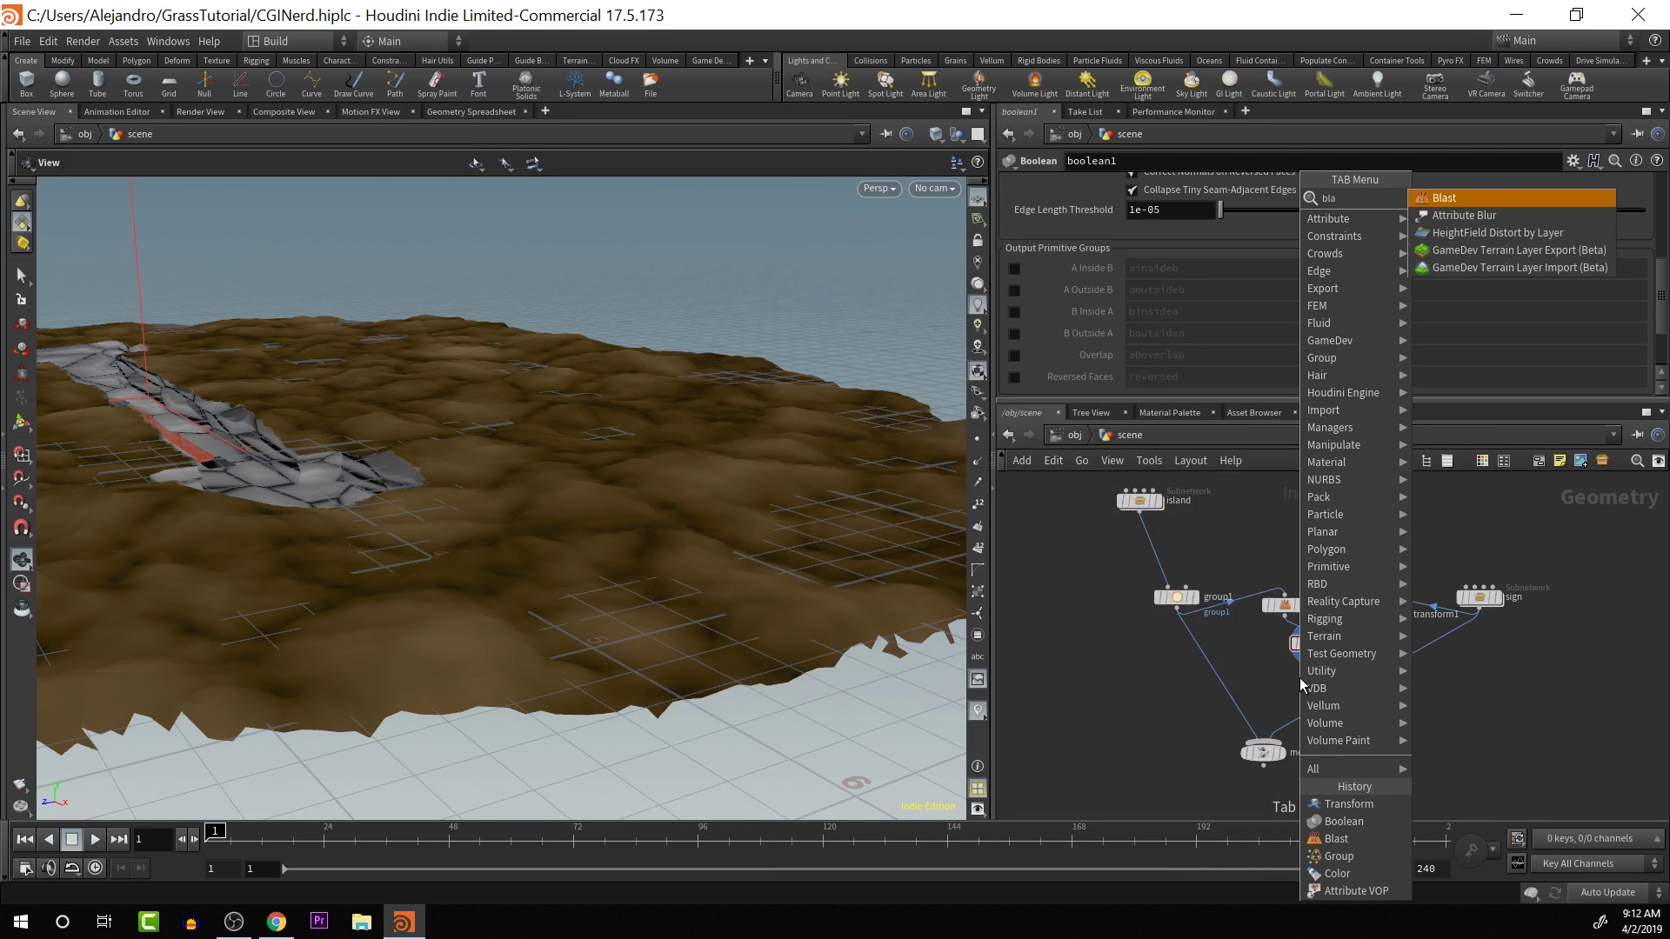
pyautogui.press('Return')
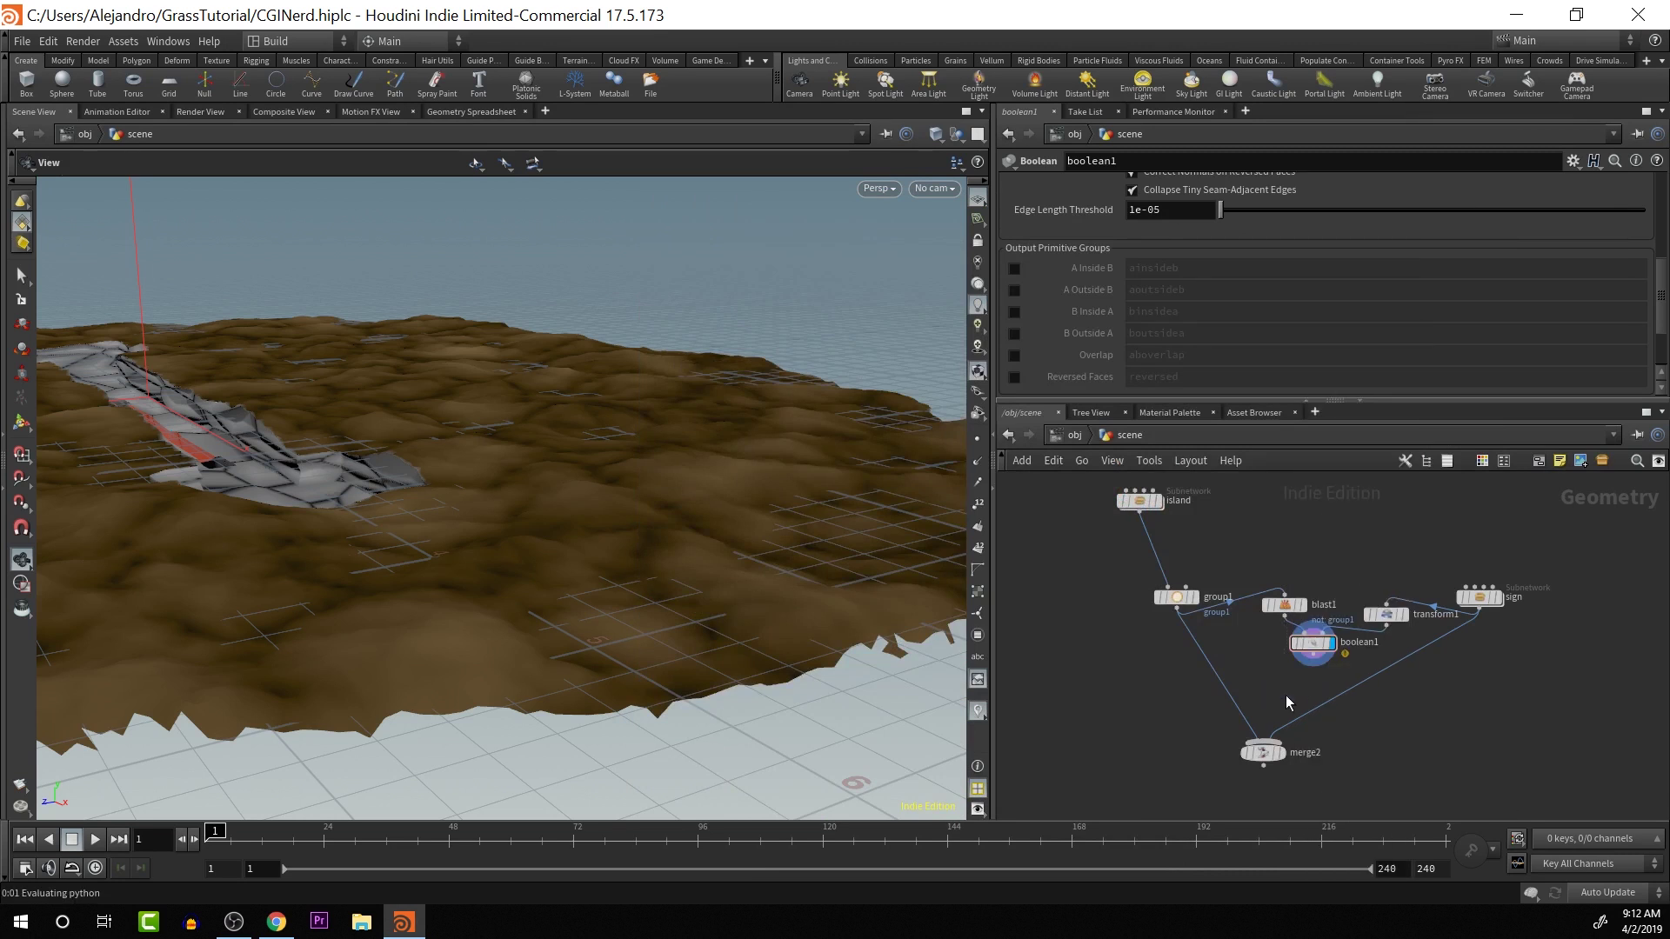
pyautogui.click(1285, 696)
pyautogui.click(1315, 662)
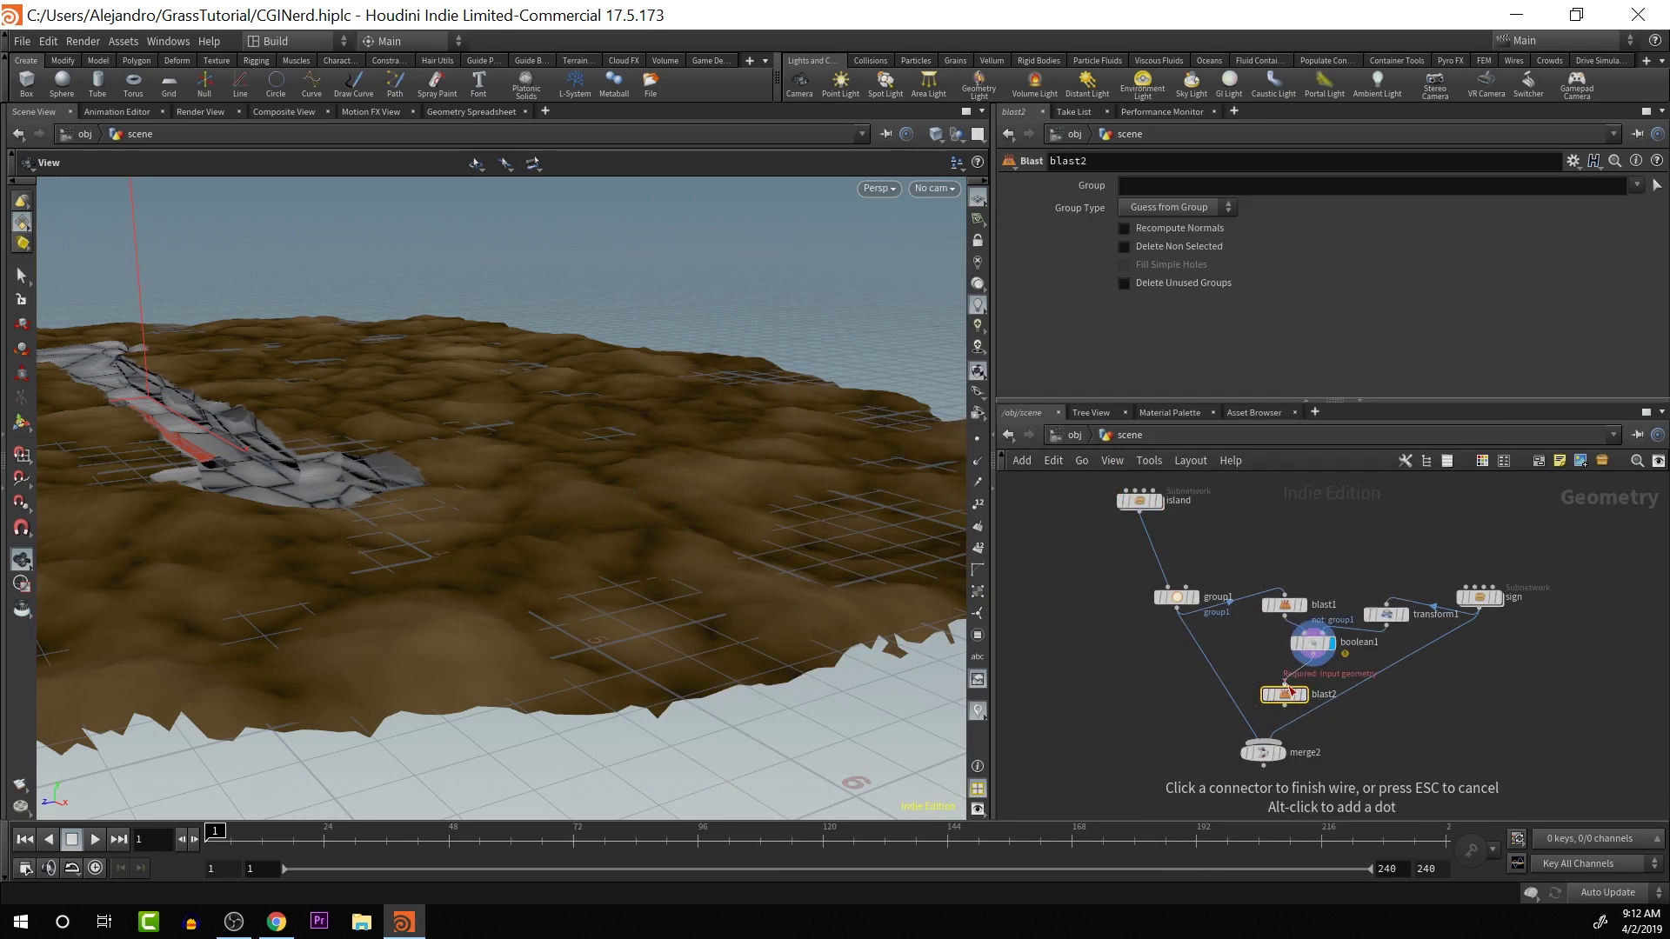
pyautogui.click(1290, 693)
pyautogui.click(1304, 695)
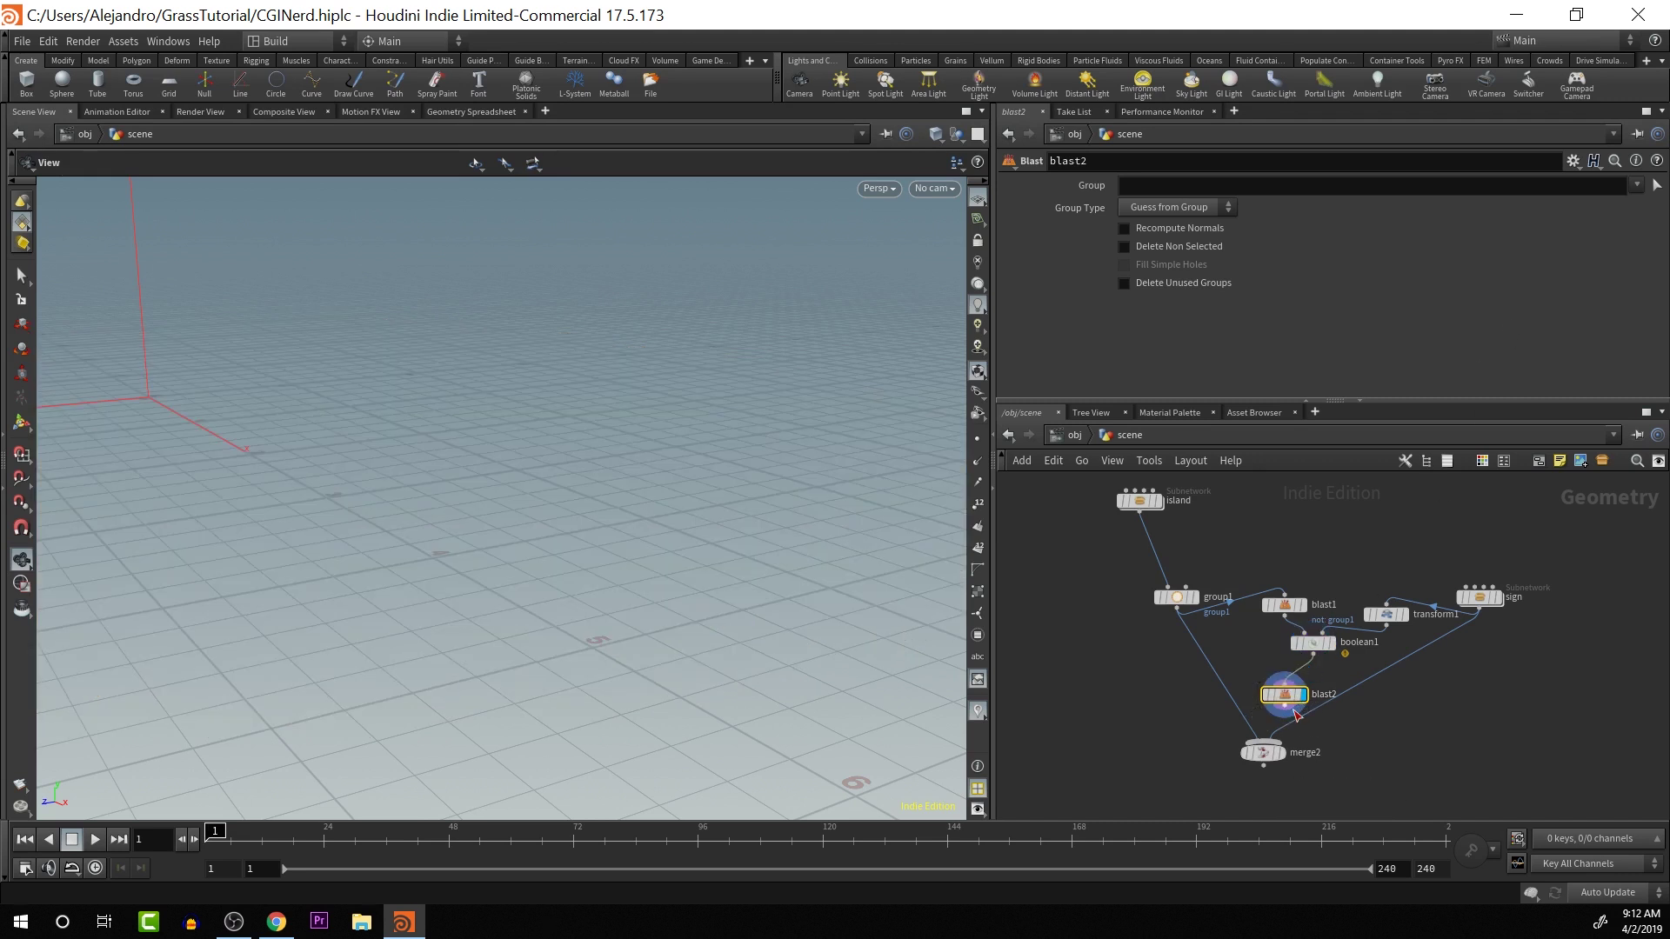
# - Try enabling the Boolean's A Inside B output group and blasting ainsideb, and clear the Blast group
pyautogui.click(1313, 643)
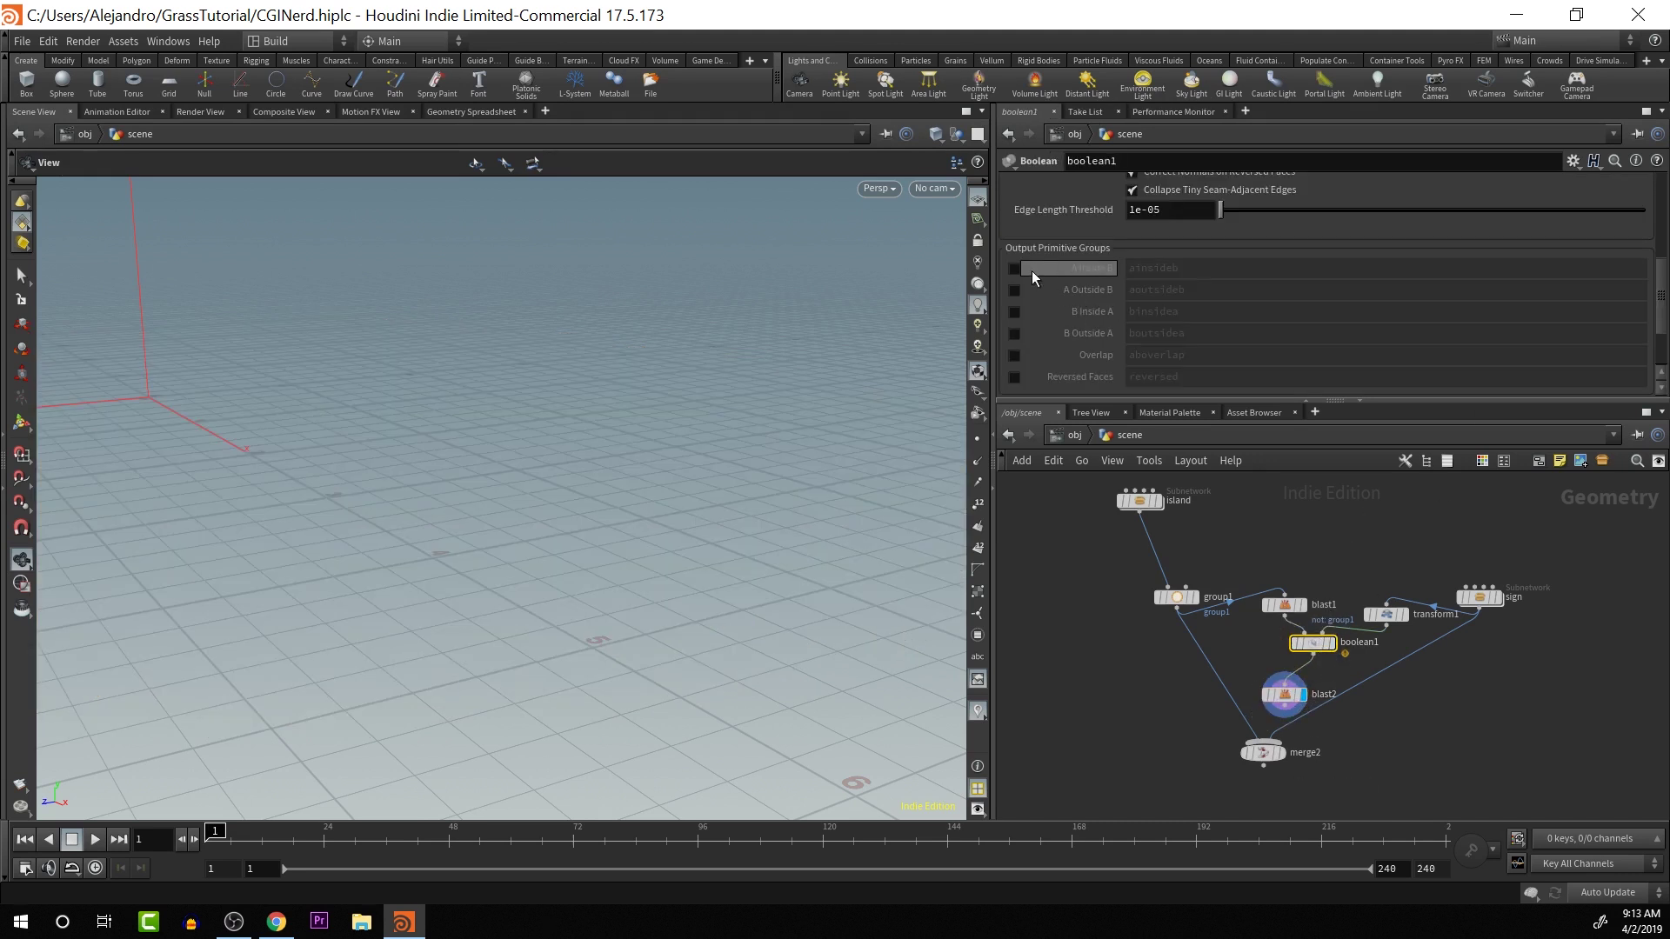
pyautogui.click(1284, 694)
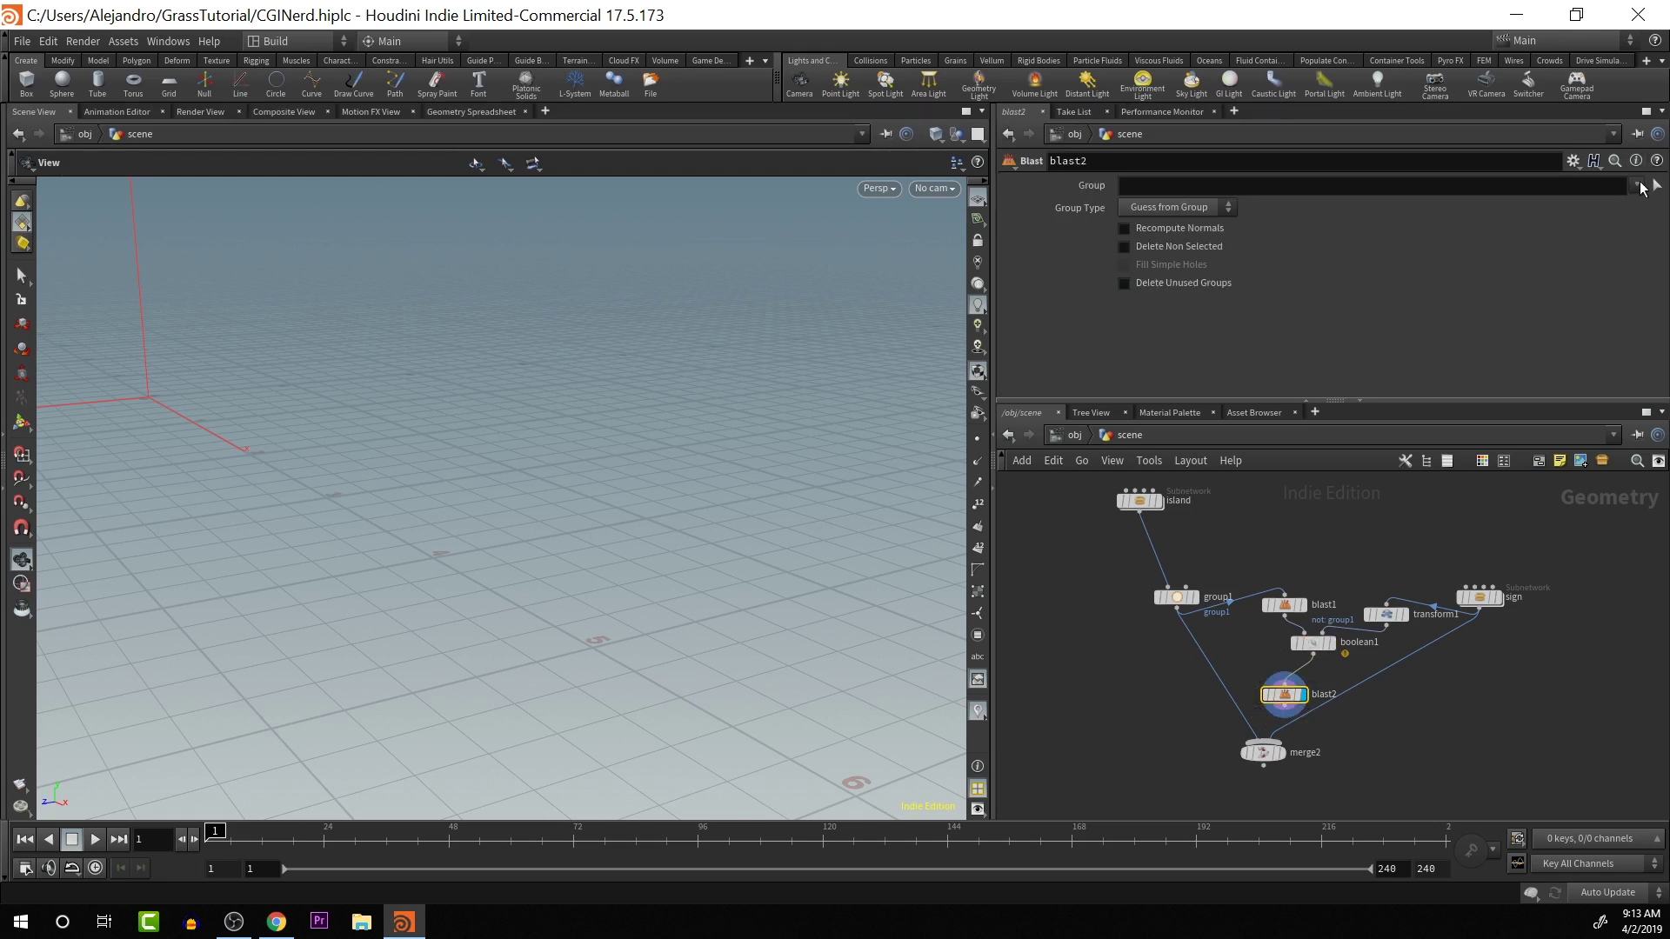
pyautogui.click(1637, 185)
pyautogui.click(1616, 209)
pyautogui.moveTo(666, 520); pyautogui.dragTo(839, 527, button='middle')
pyautogui.moveTo(839, 527); pyautogui.dragTo(766, 598)
pyautogui.doubleClick(1373, 188)
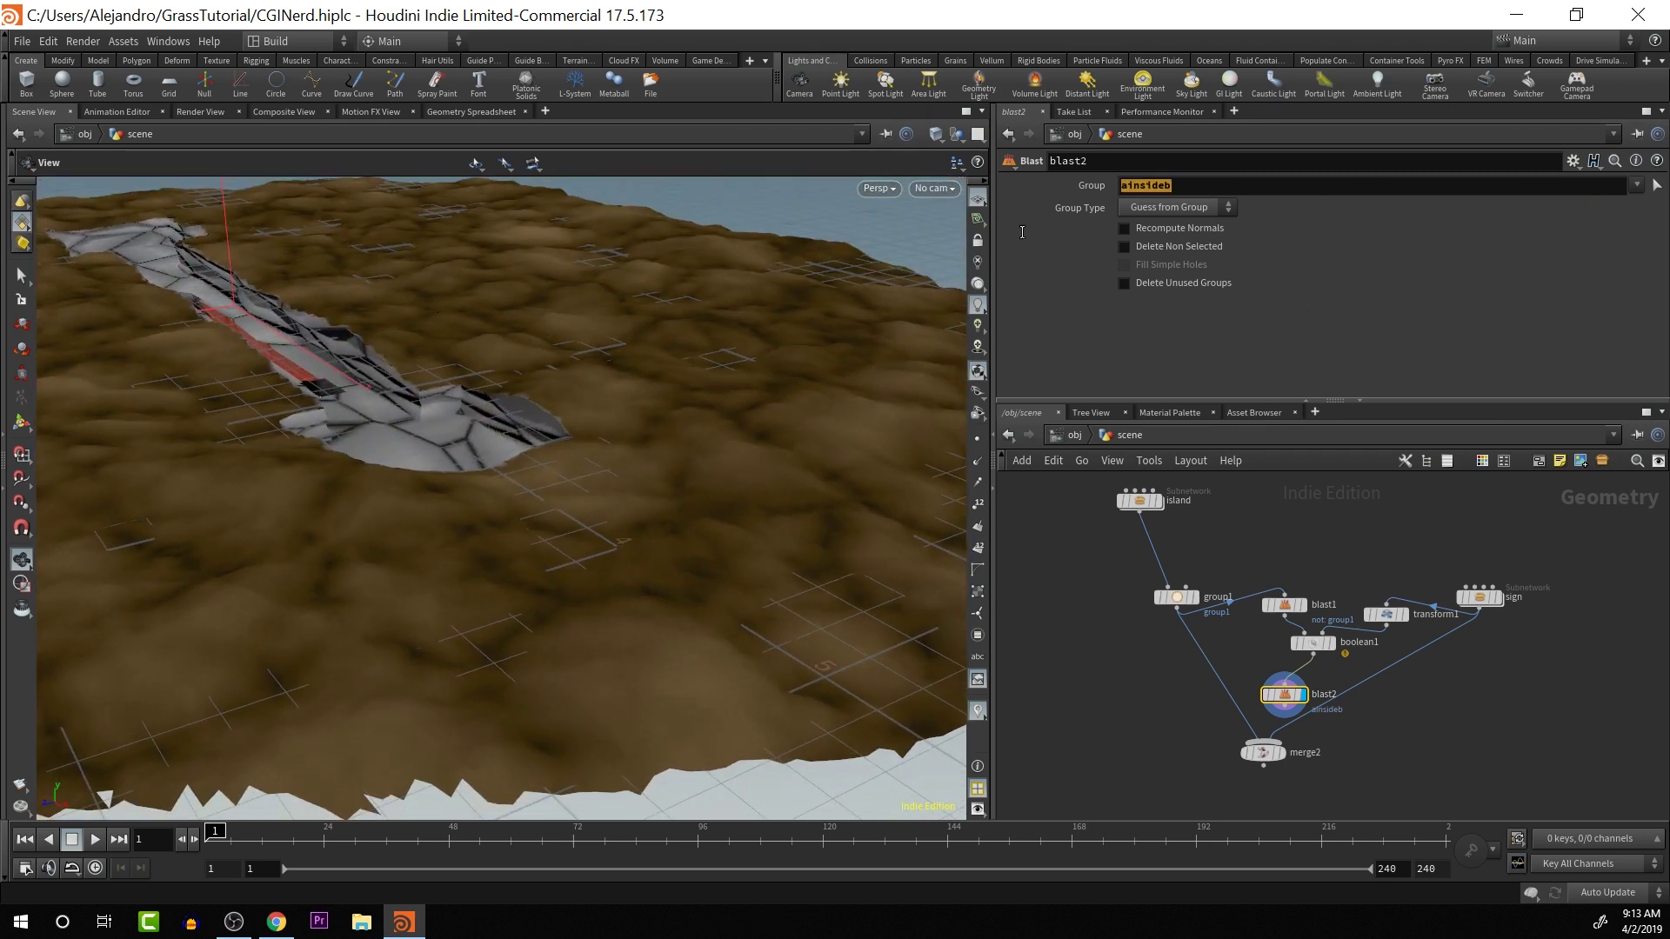
pyautogui.press('BackSpace')
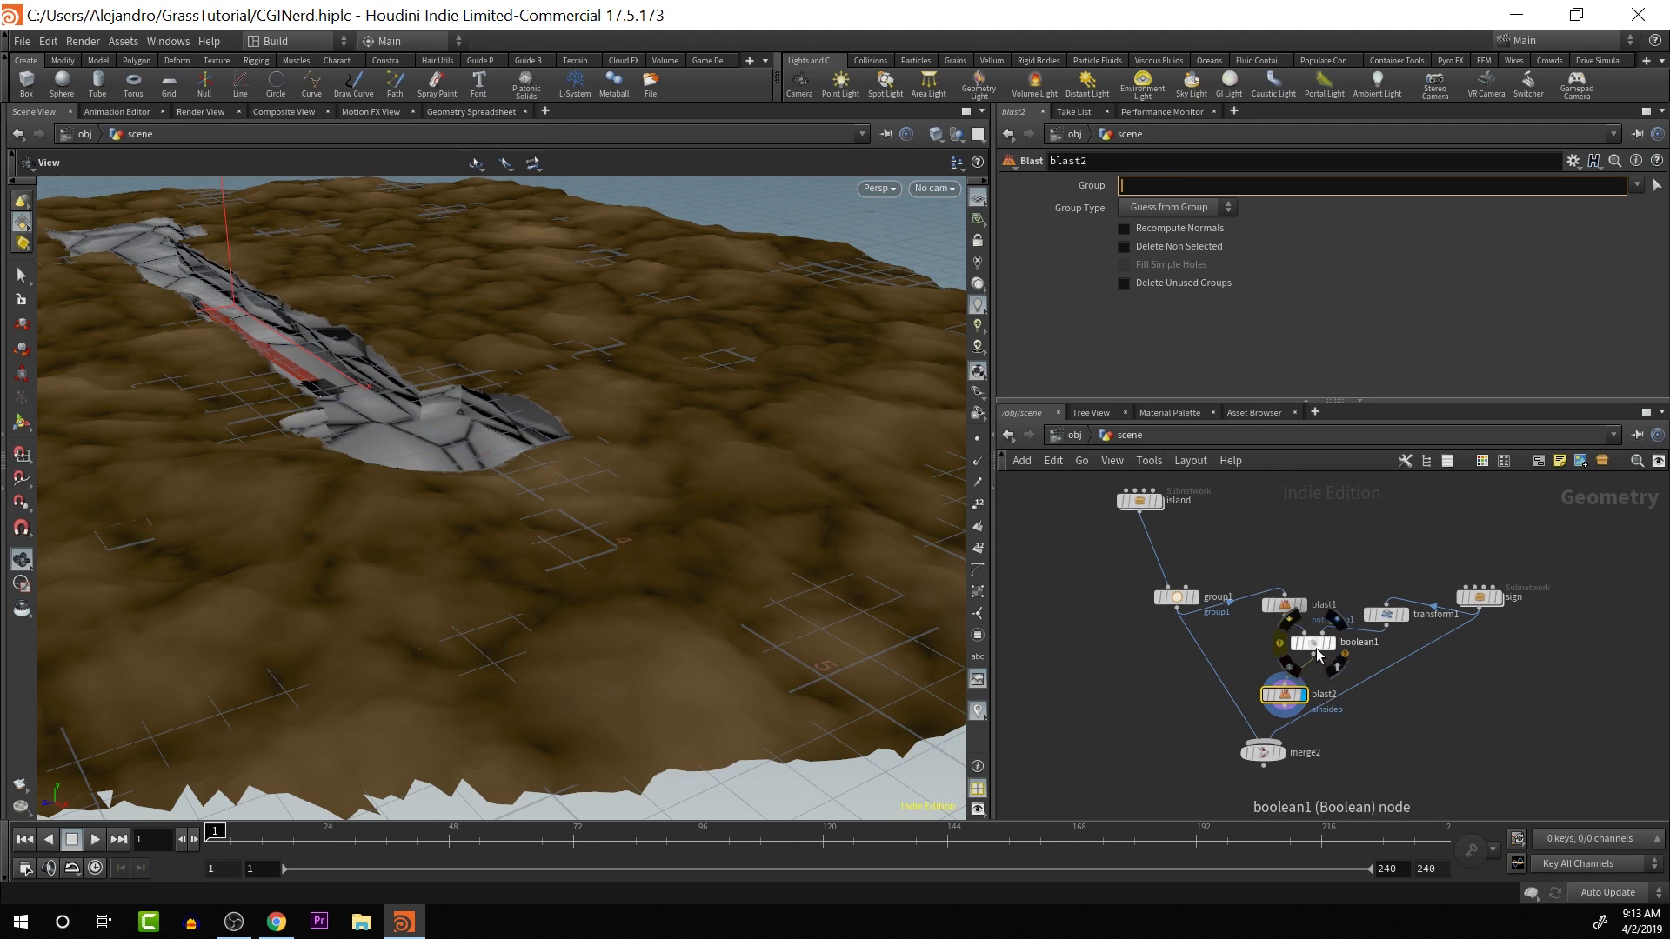
# - Enable only A Outside B in boolean1's output primitive groups and set the blast2 group to aoutsideb
pyautogui.click(1313, 643)
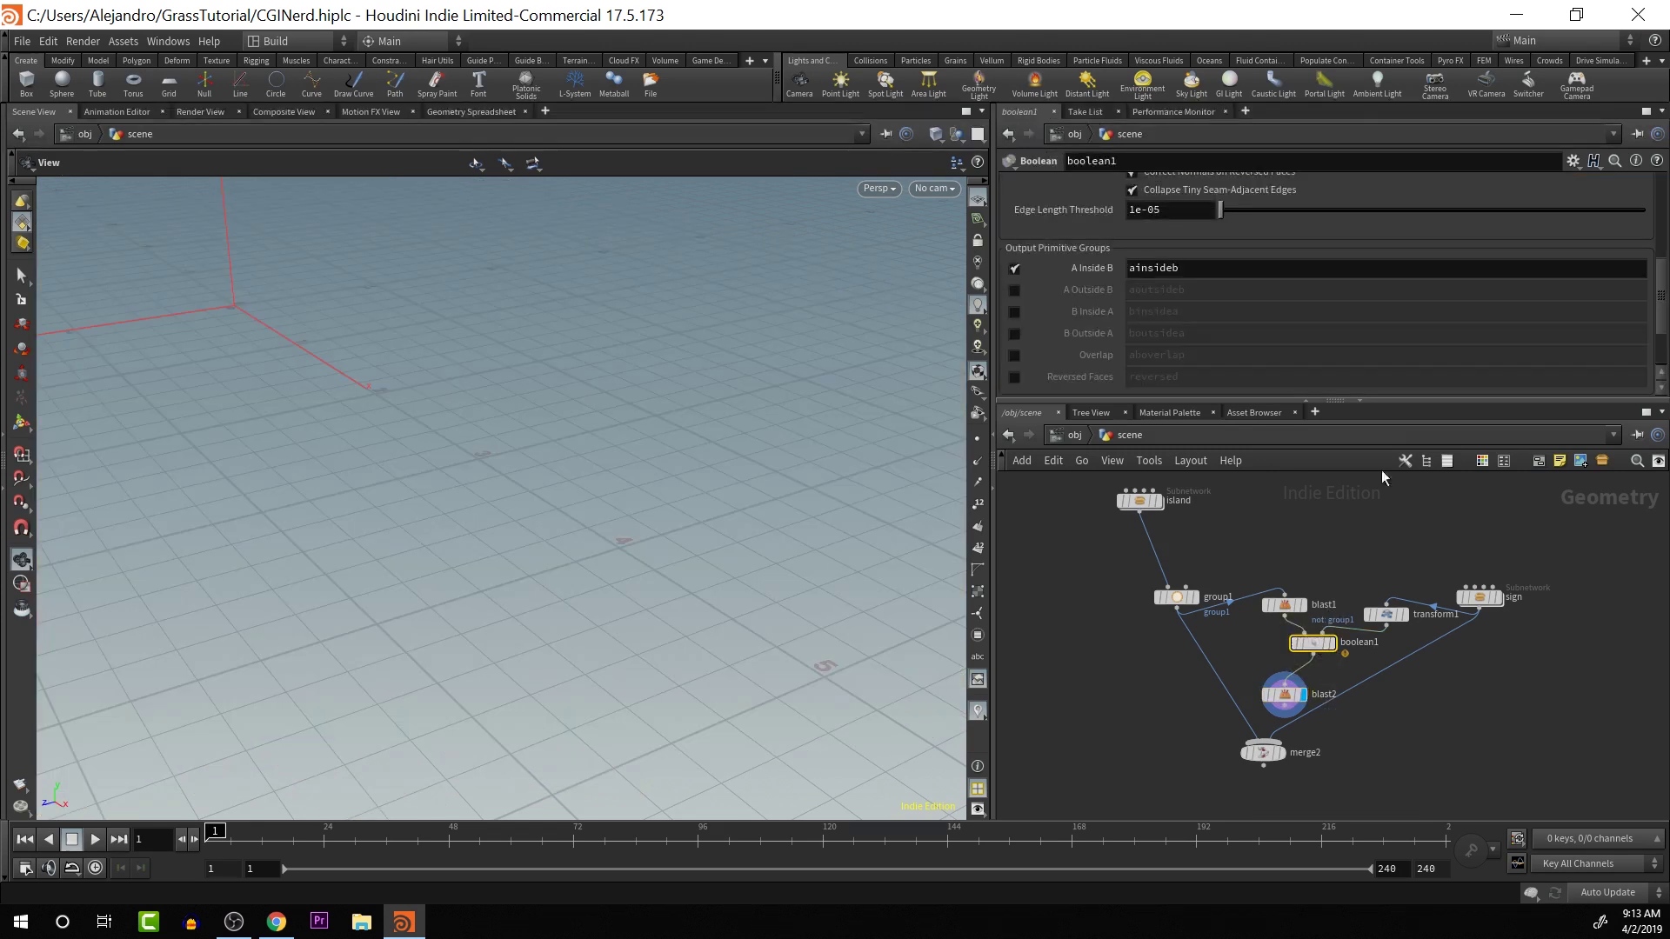
pyautogui.click(1016, 290)
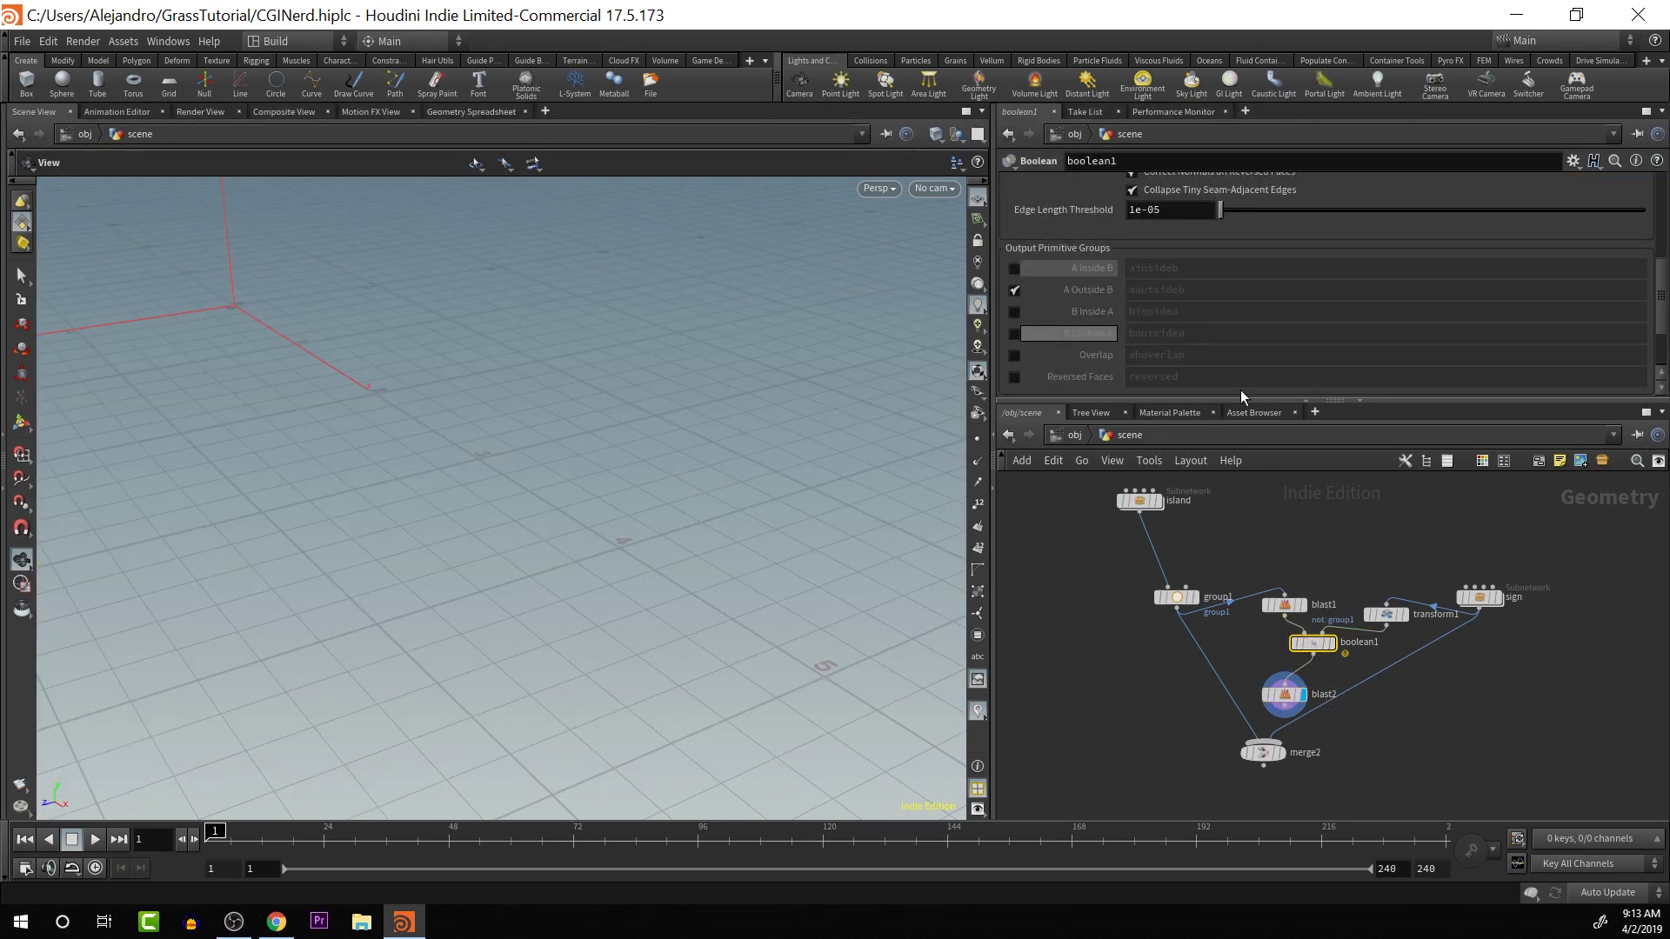
pyautogui.click(1287, 695)
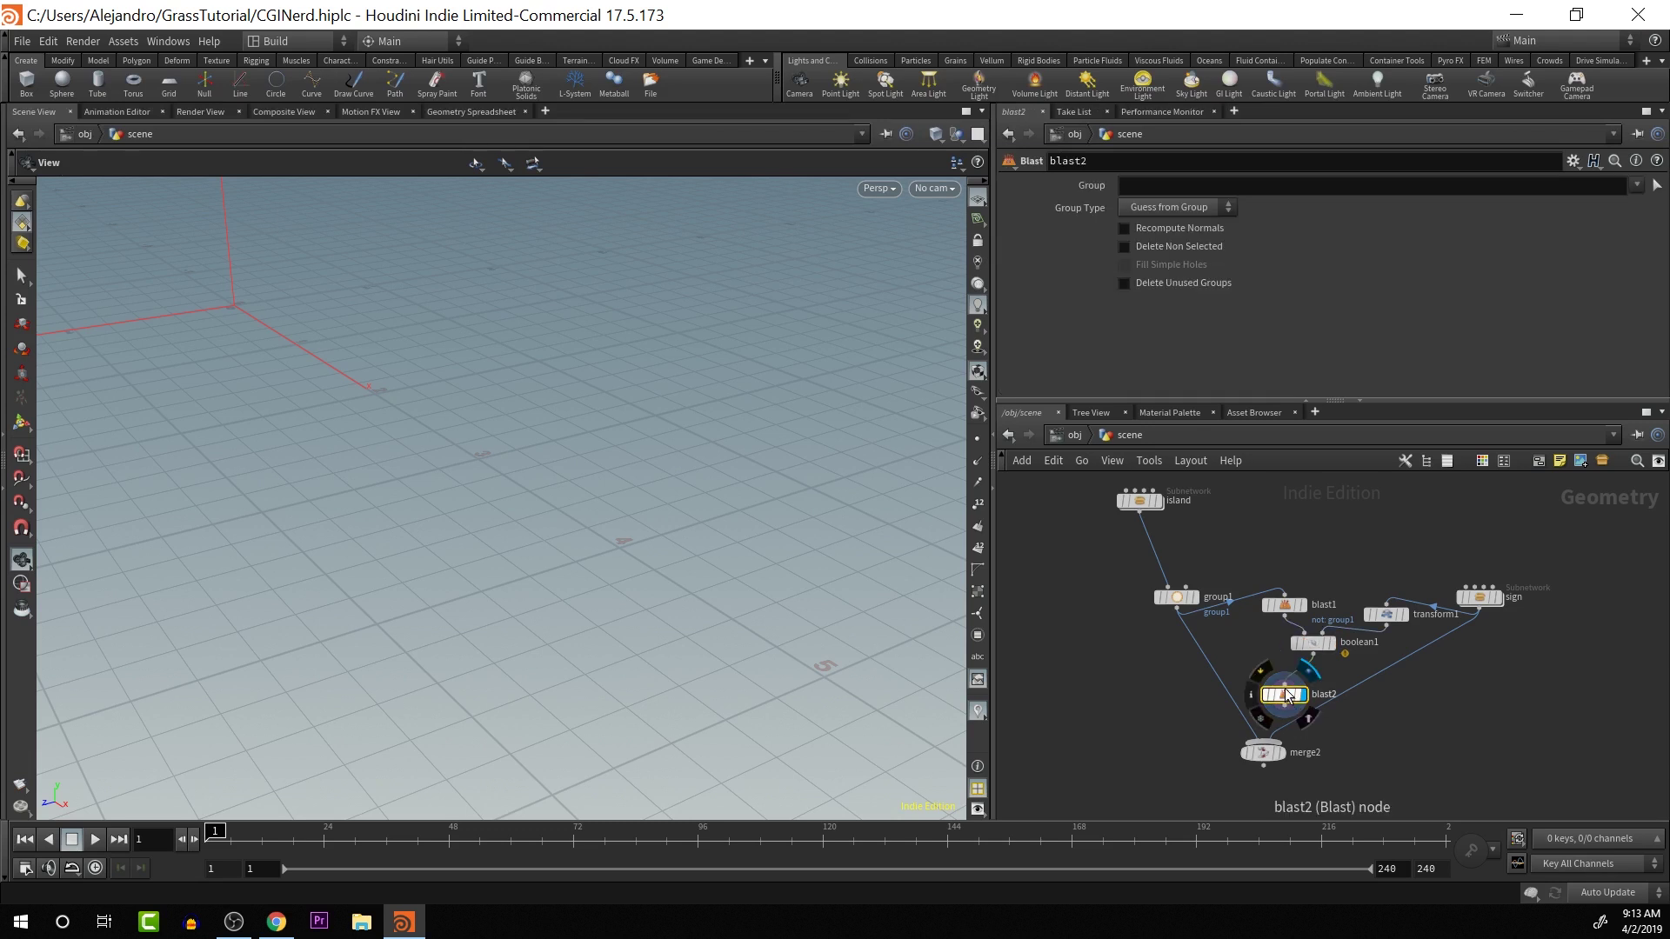
pyautogui.click(1636, 185)
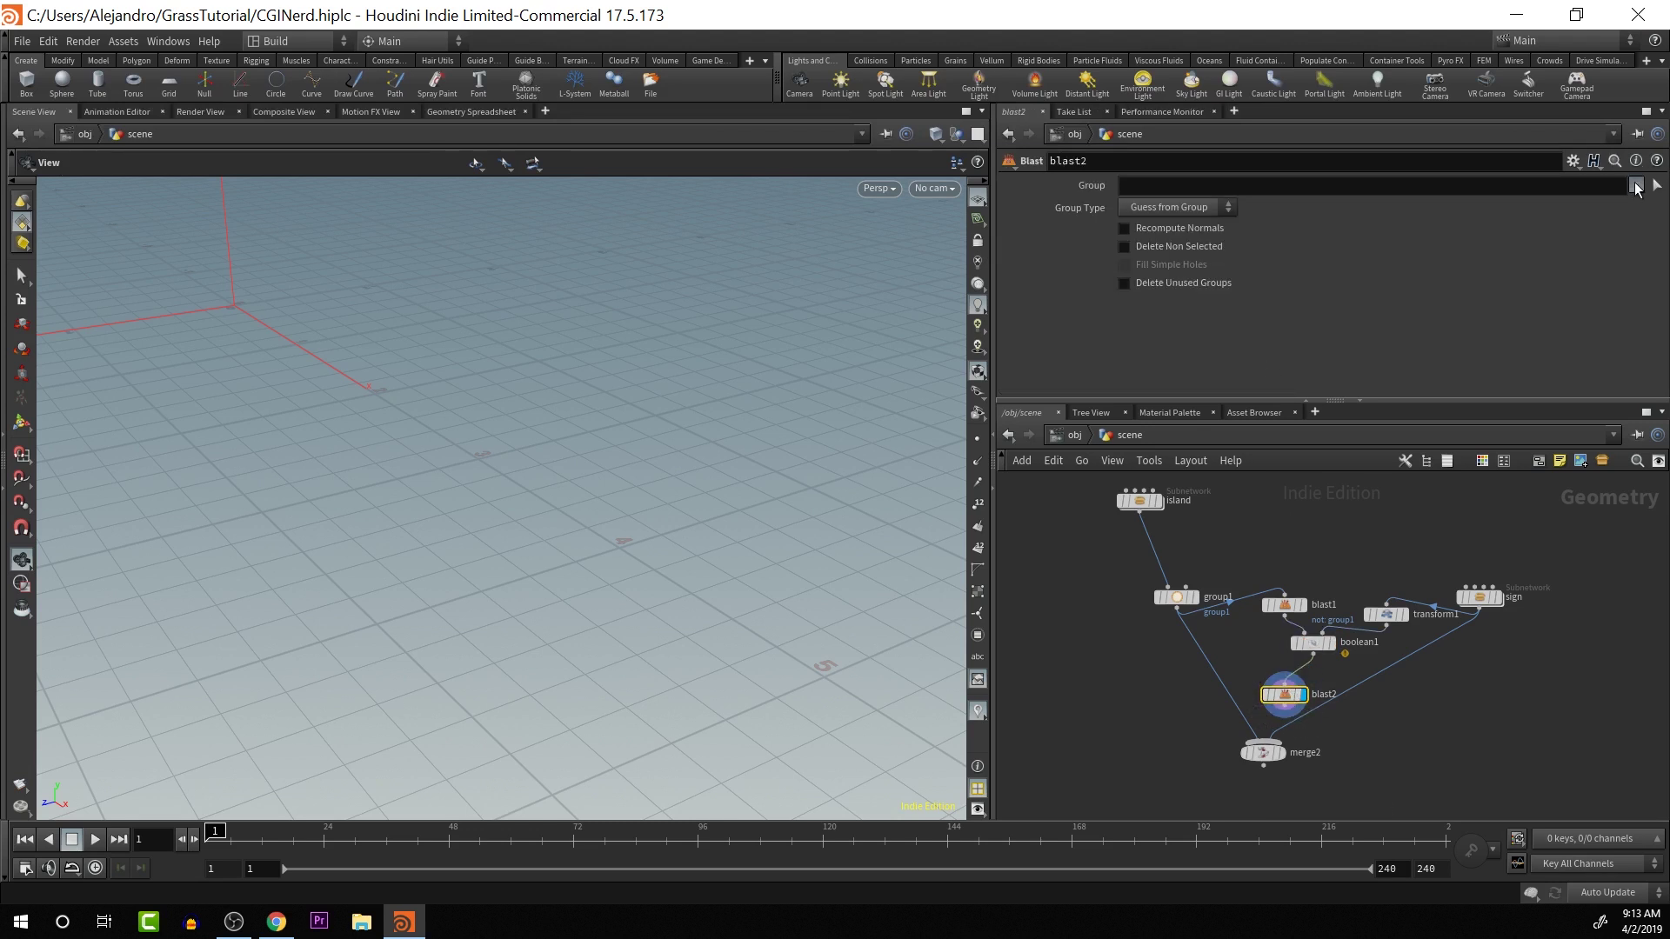
pyautogui.click(1613, 204)
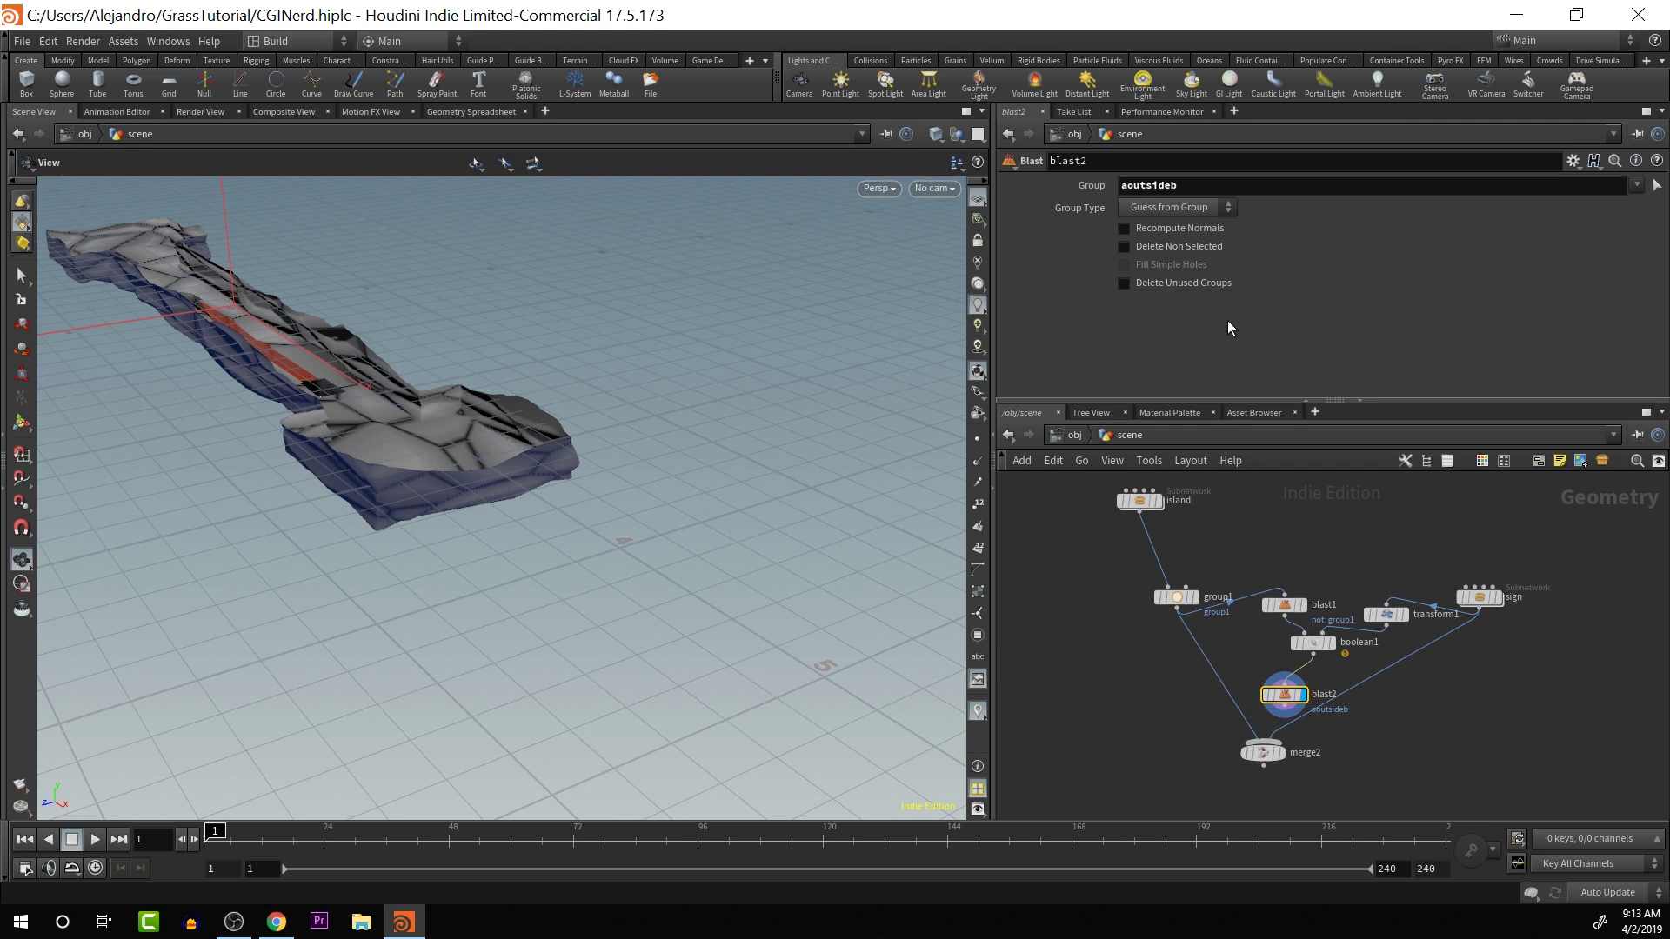
# - Enable Delete Non Selected on blast2 and inspect the sign-shaped cutout in the island surface
pyautogui.moveTo(629, 464); pyautogui.dragTo(561, 426)
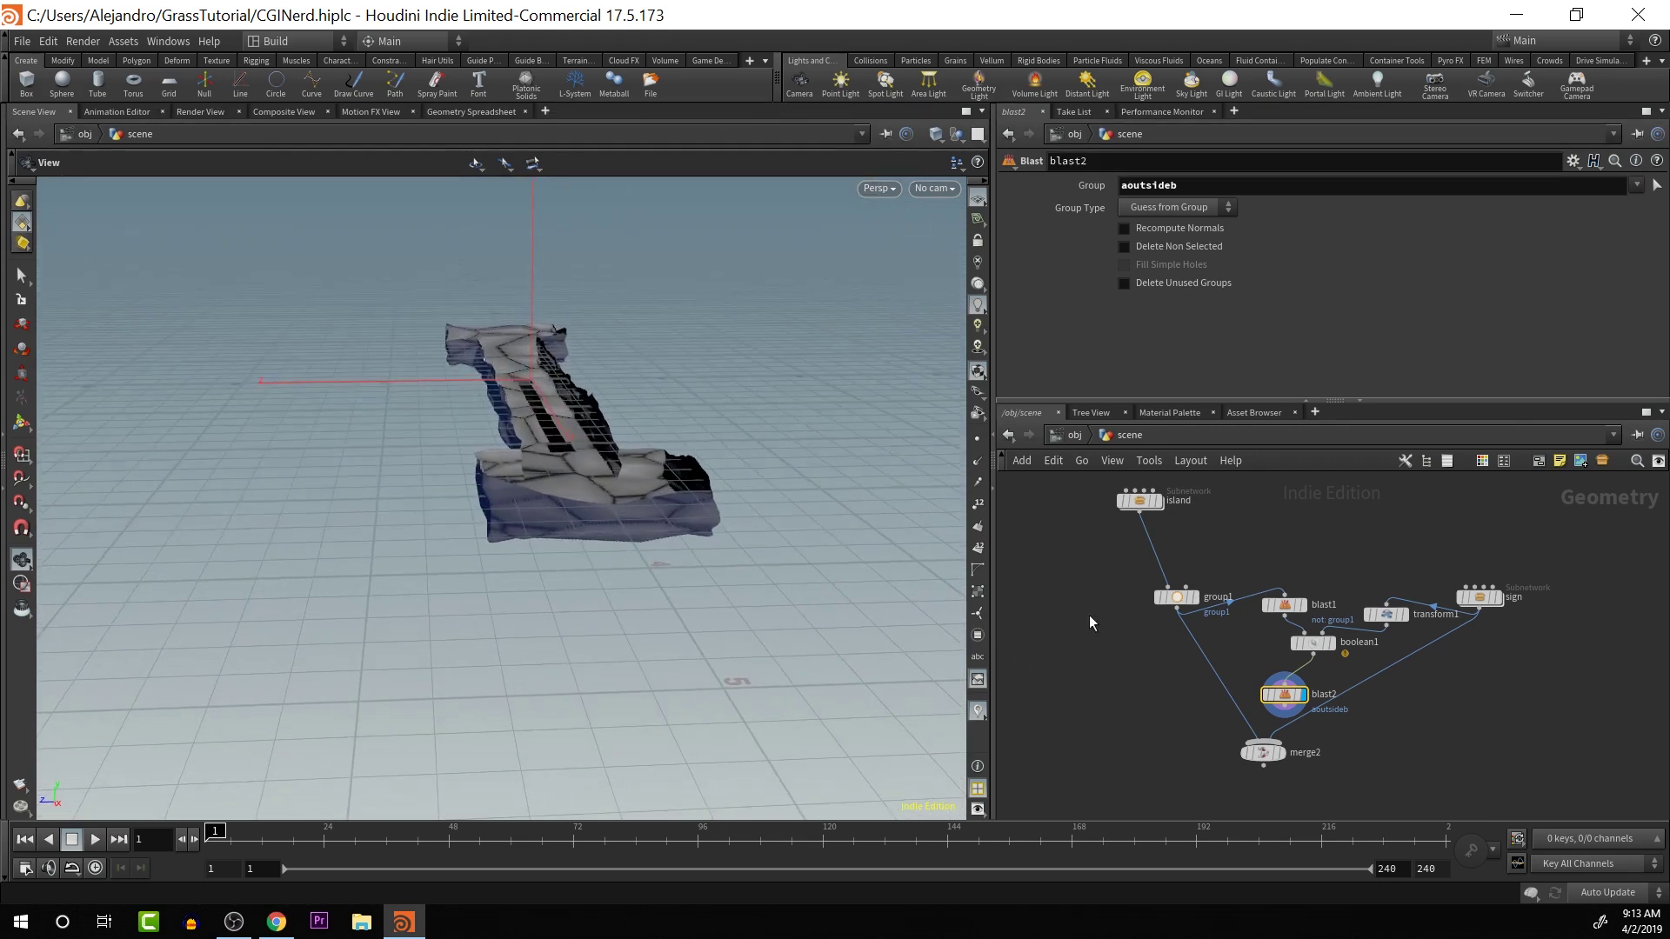
pyautogui.click(1126, 247)
pyautogui.scroll(3, 787, 504)
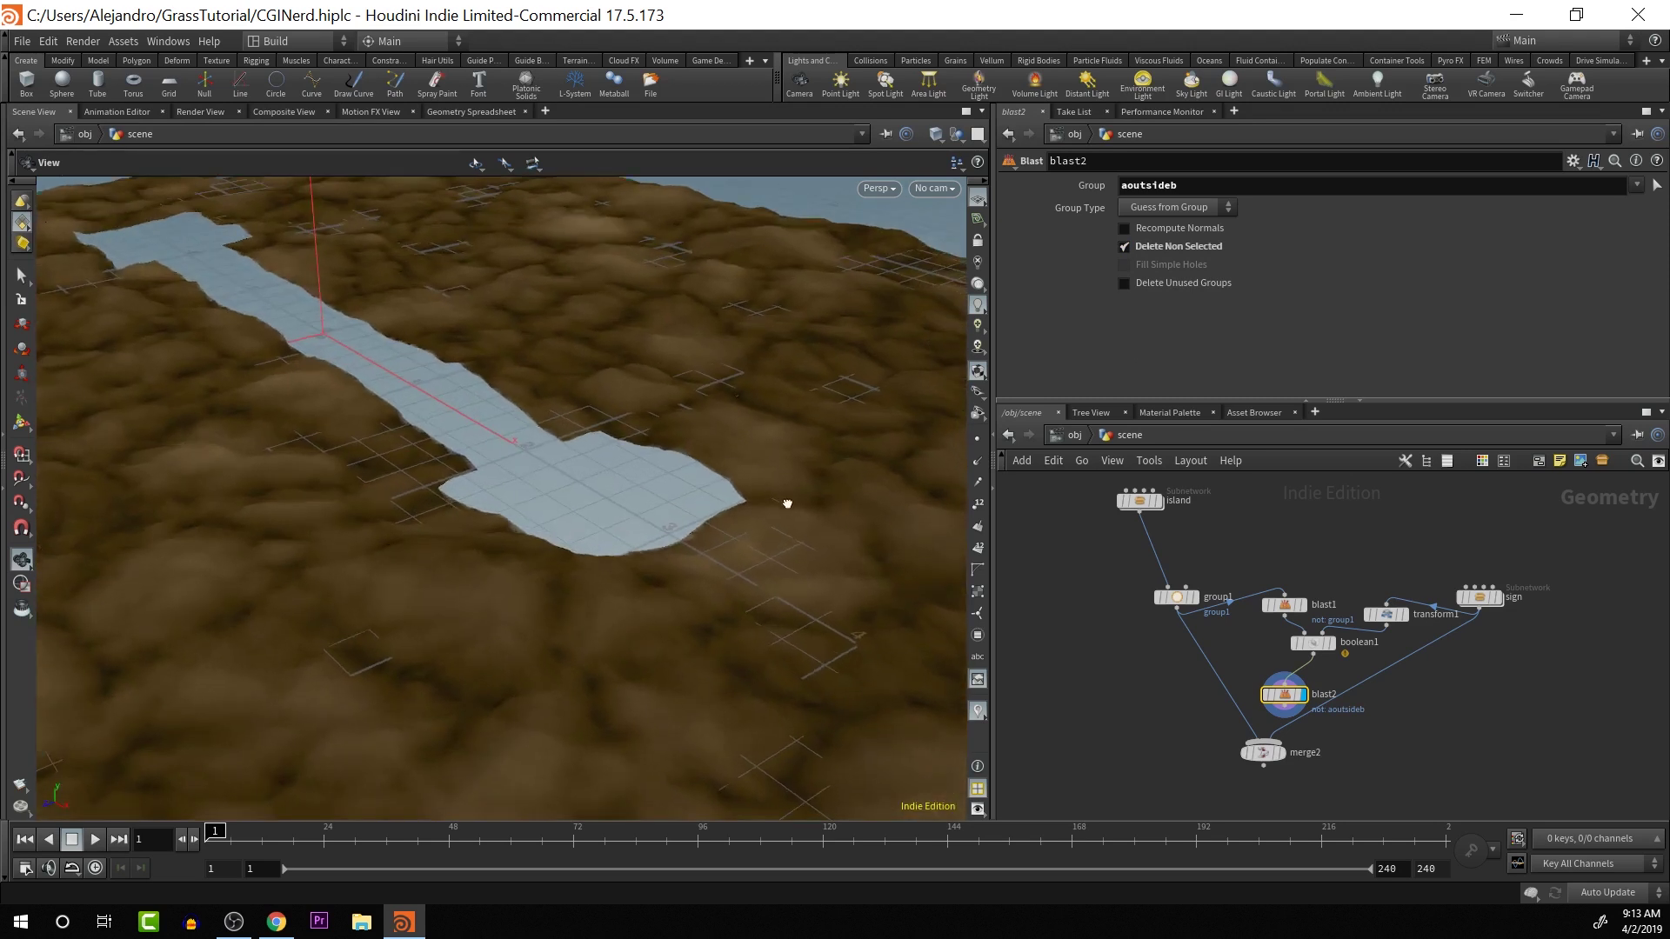
pyautogui.moveTo(788, 504); pyautogui.dragTo(769, 534, button='right')
pyautogui.moveTo(705, 525); pyautogui.dragTo(481, 553)
pyautogui.moveTo(395, 513); pyautogui.dragTo(497, 508)
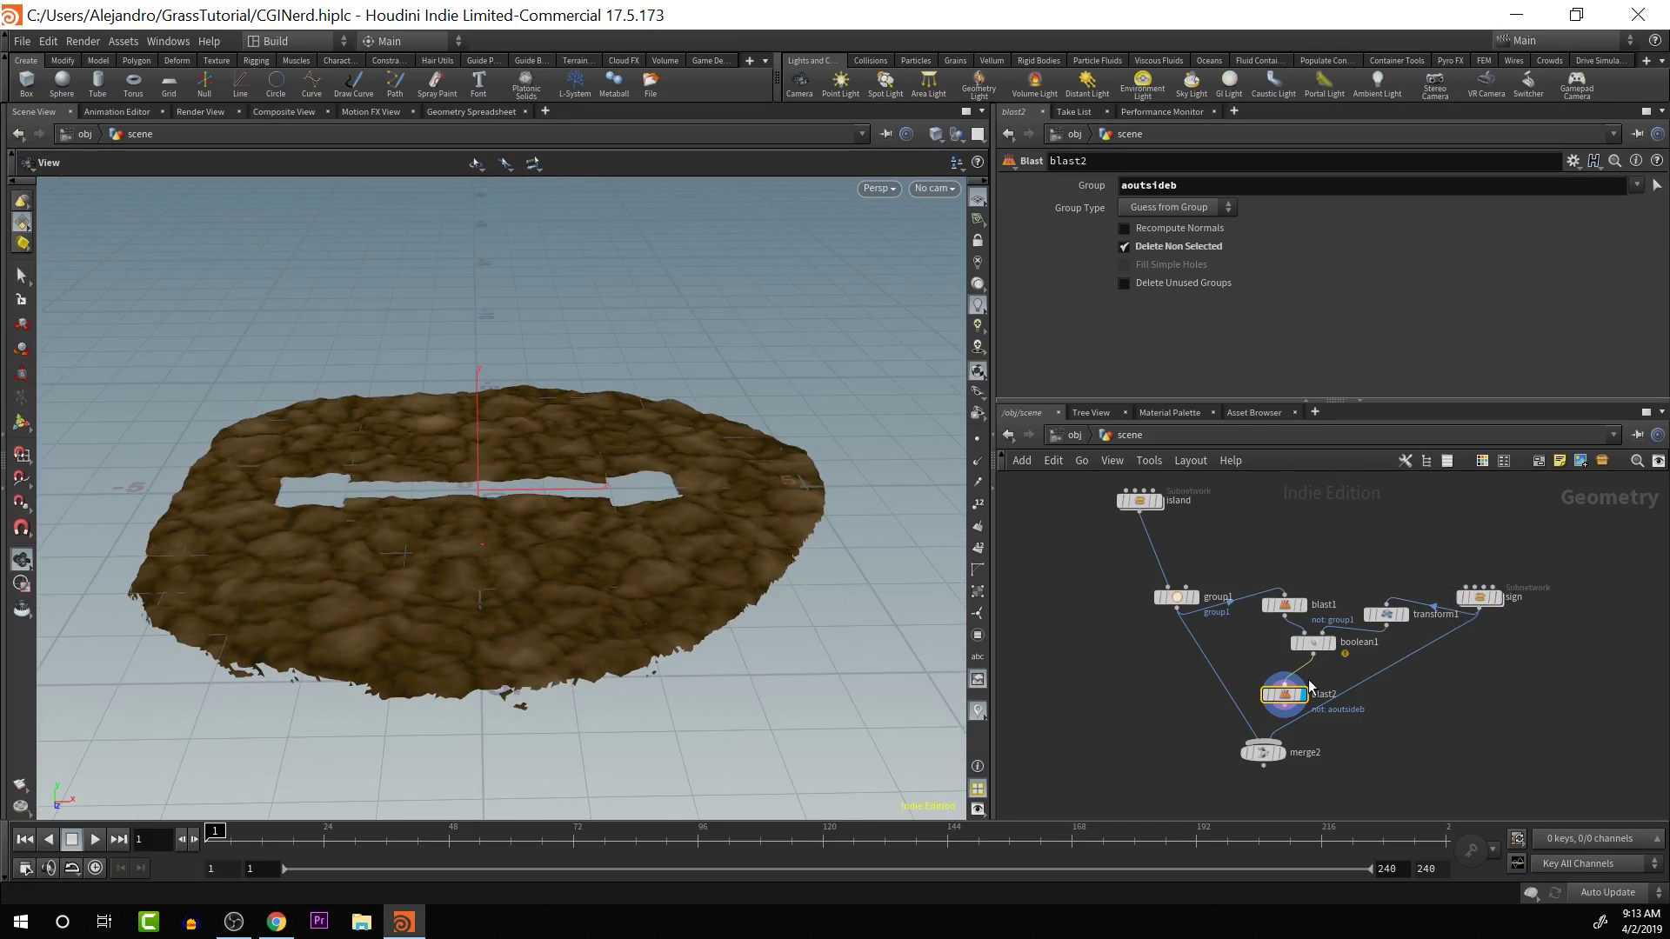
# - Move blast1, transform1, boolean1 and blast2 higher in the network and align blast2 under boolean1
pyautogui.moveTo(1252, 556); pyautogui.dragTo(1397, 705)
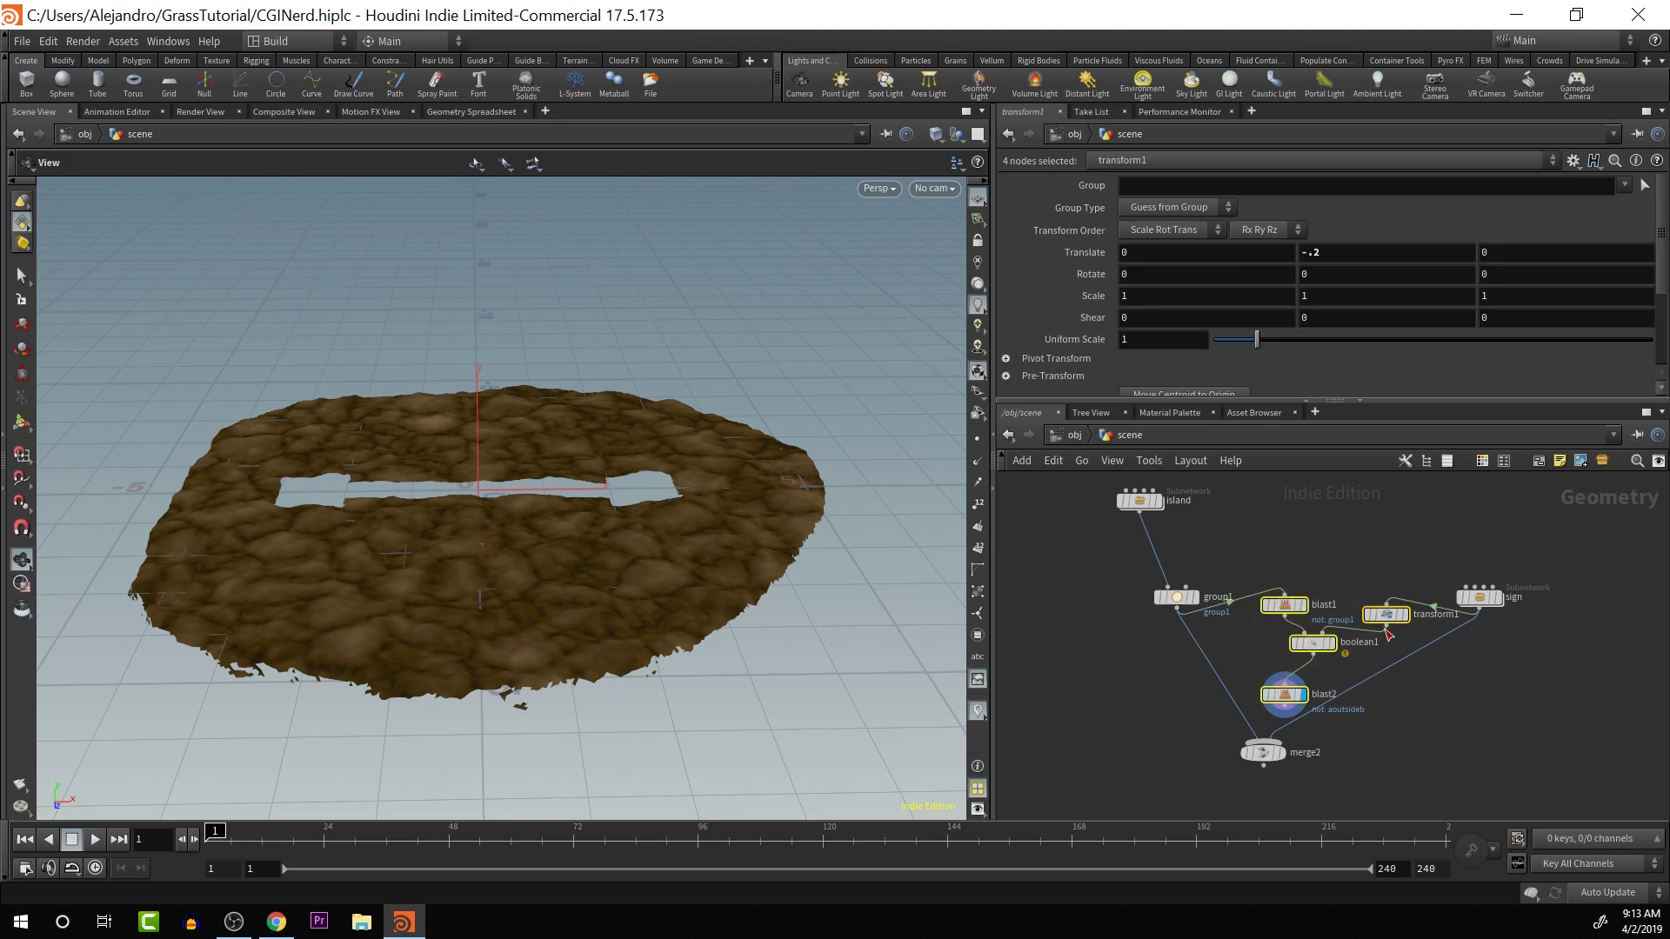
pyautogui.moveTo(1391, 617); pyautogui.dragTo(1388, 544)
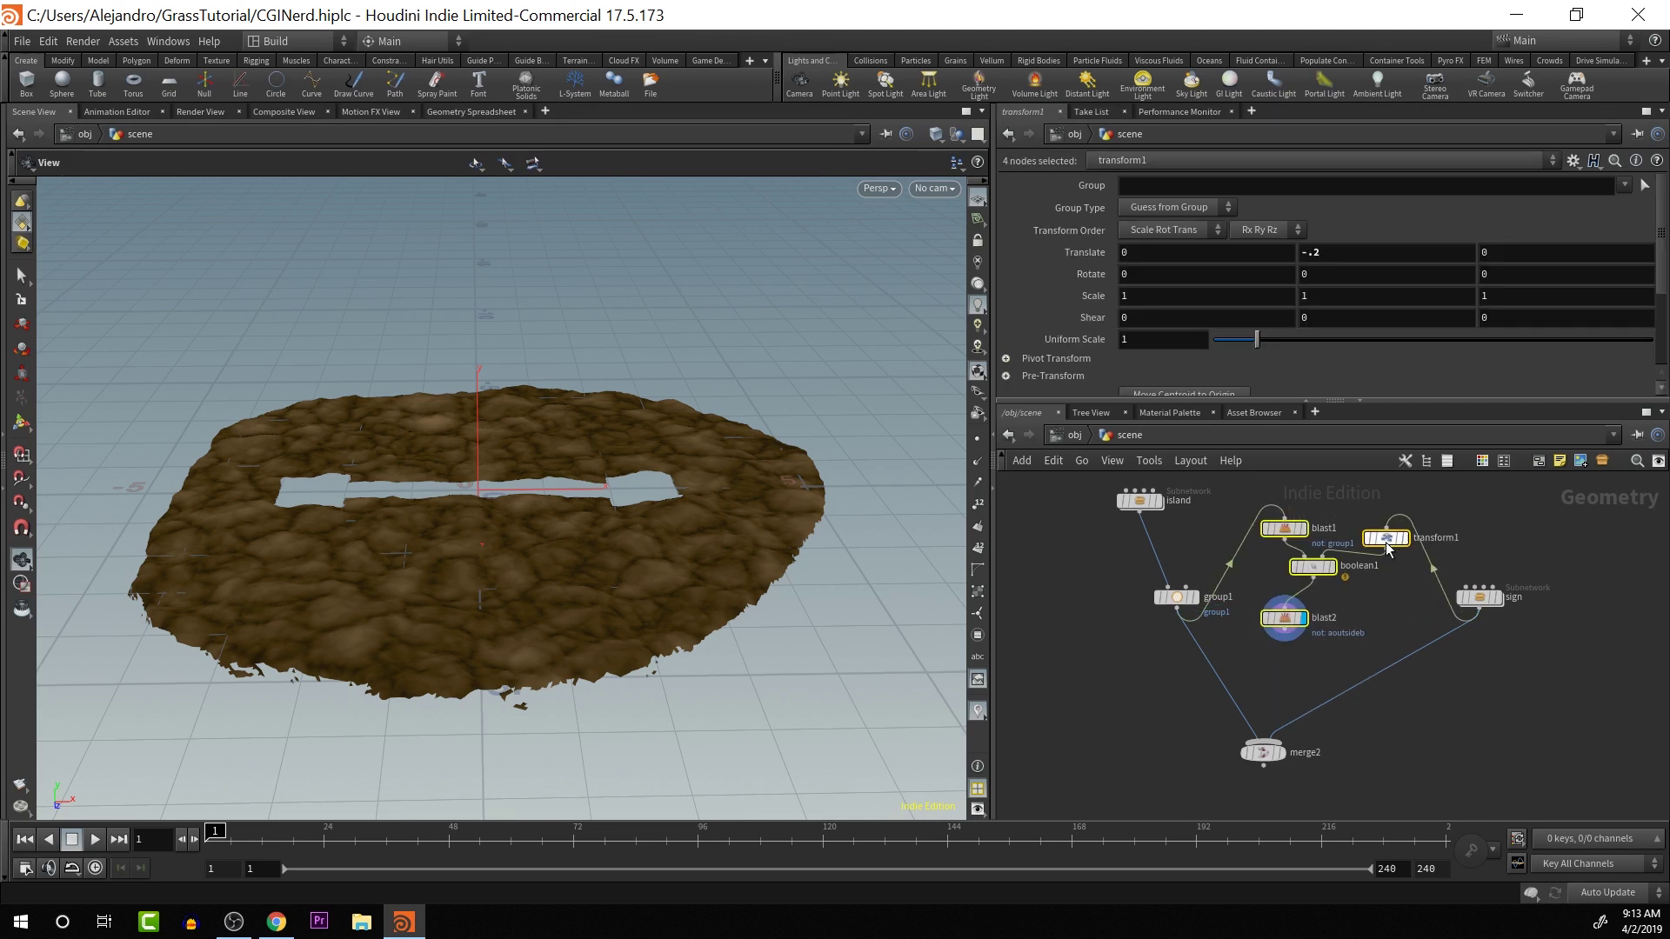
pyautogui.click(1334, 644)
pyautogui.moveTo(1285, 619); pyautogui.dragTo(1323, 622)
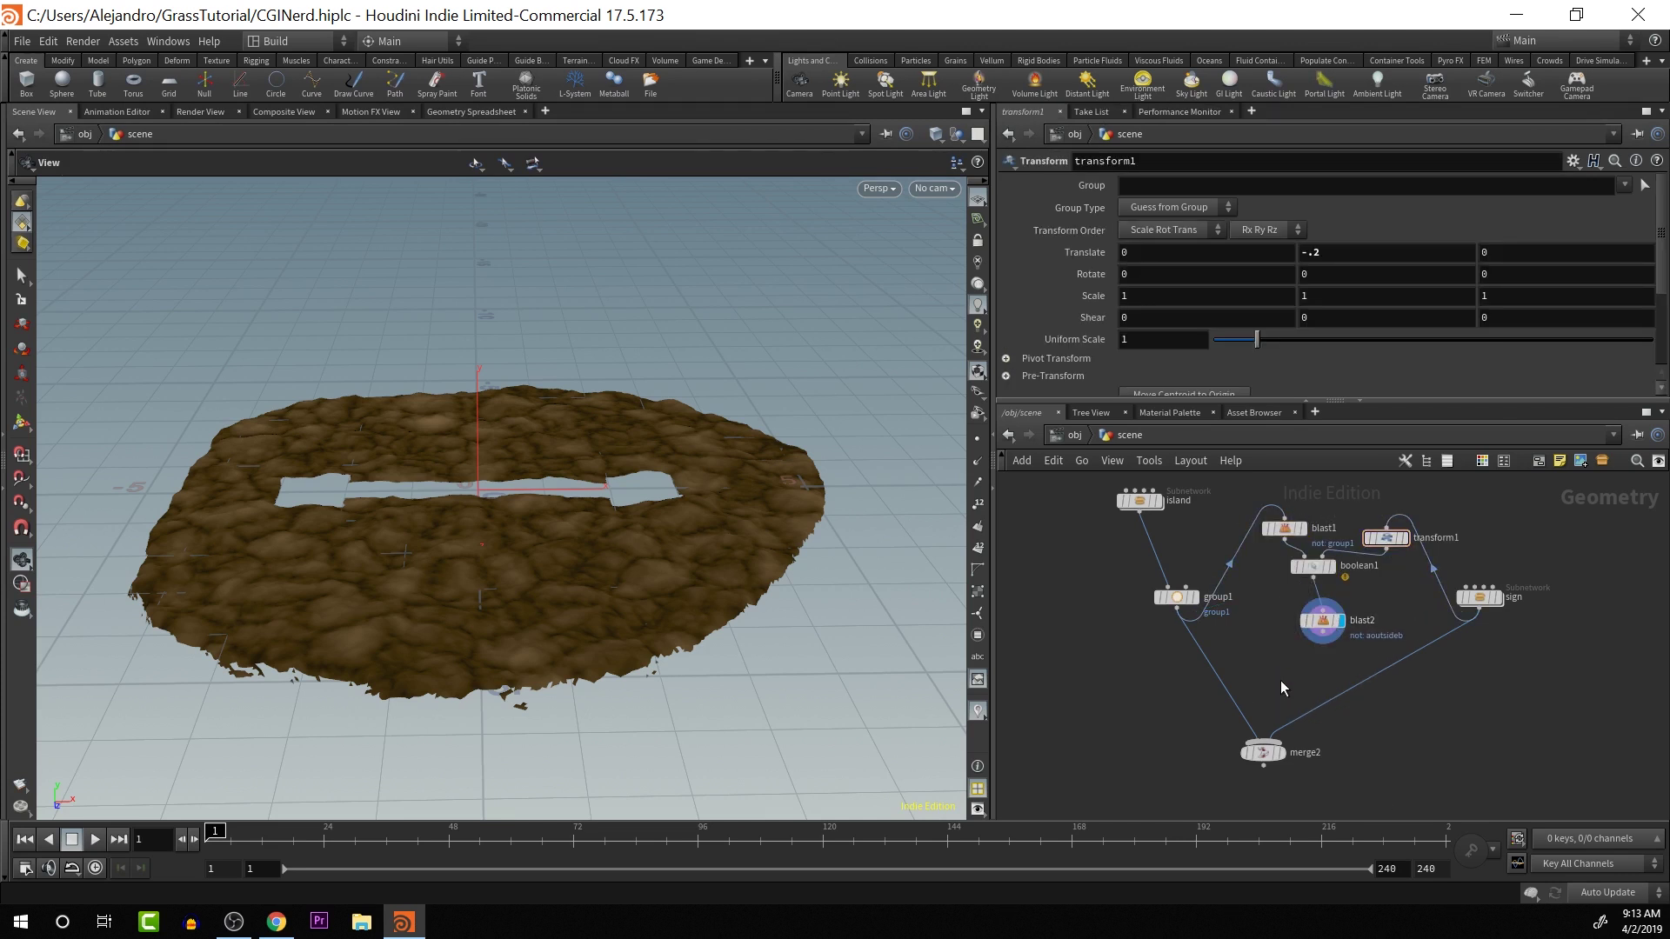
# - Add a Null node below blast2, connect it to the Blast output and display merge2
pyautogui.press('Tab')
pyautogui.write('null')
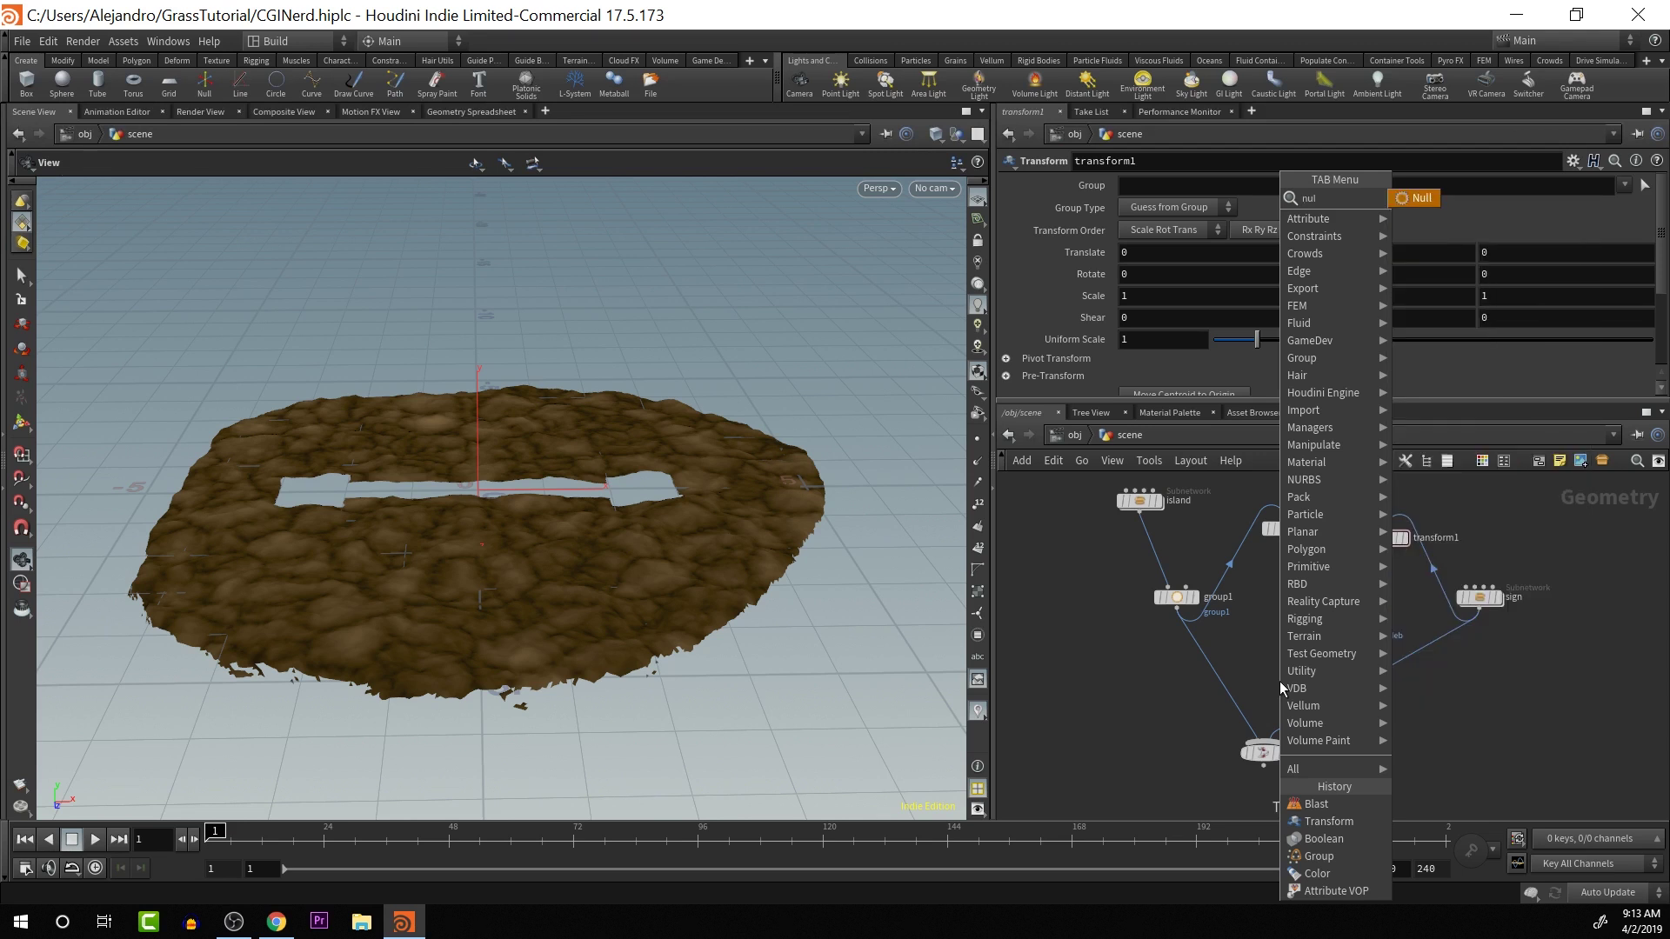
pyautogui.press('Return')
pyautogui.click(1278, 681)
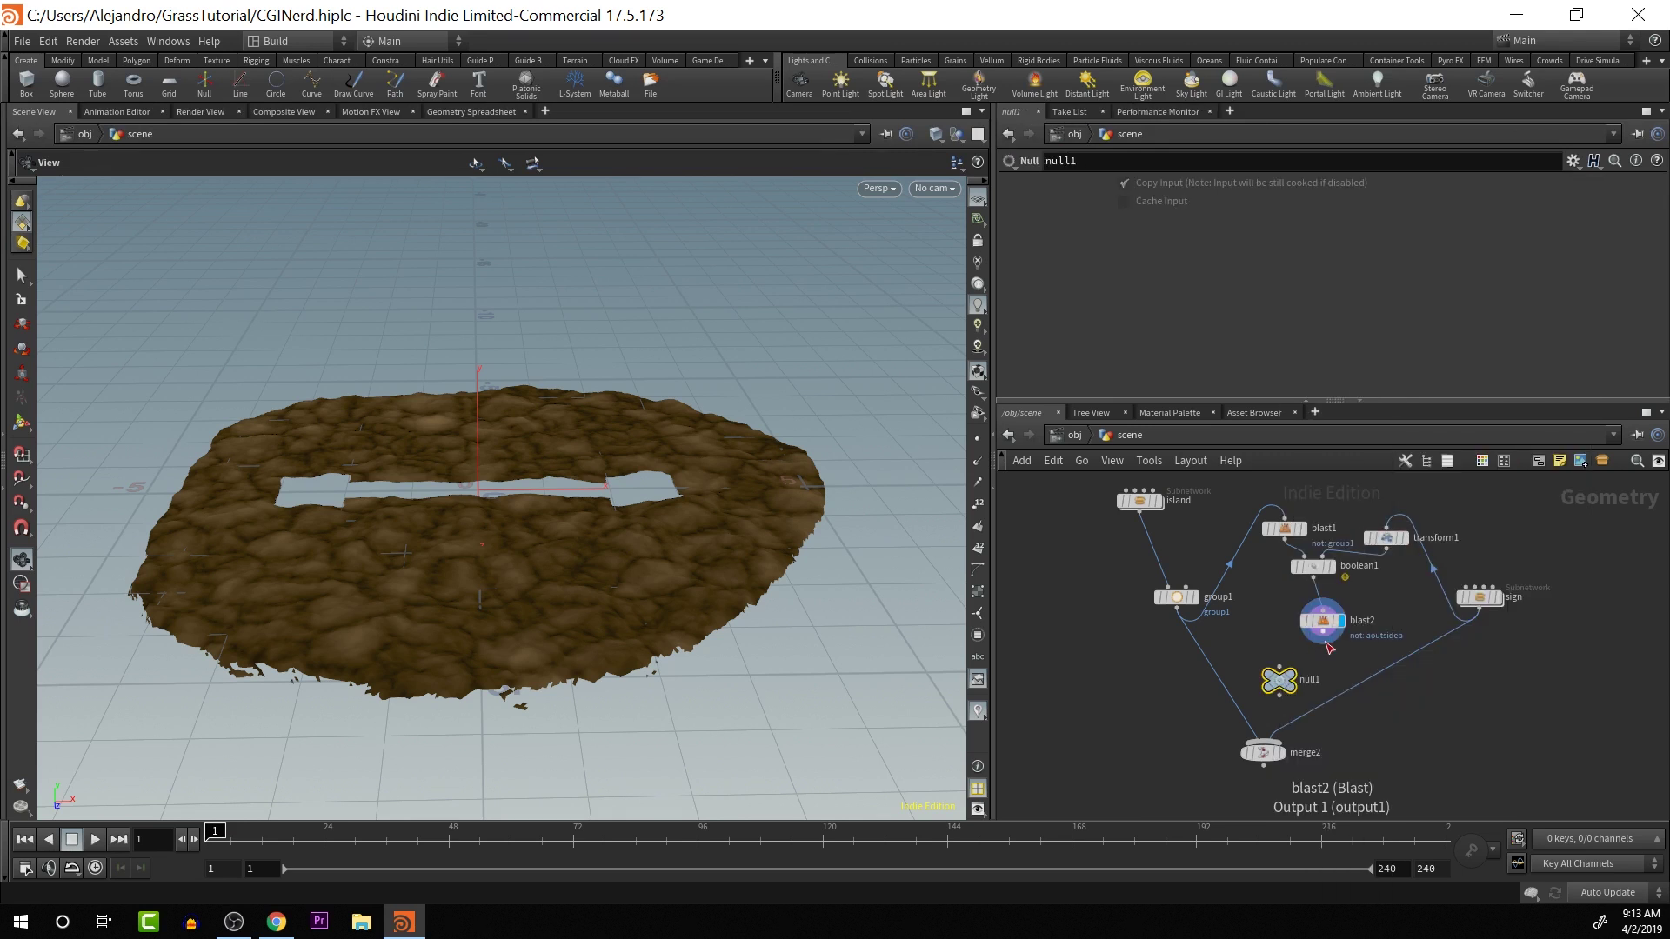
pyautogui.moveTo(1299, 694)
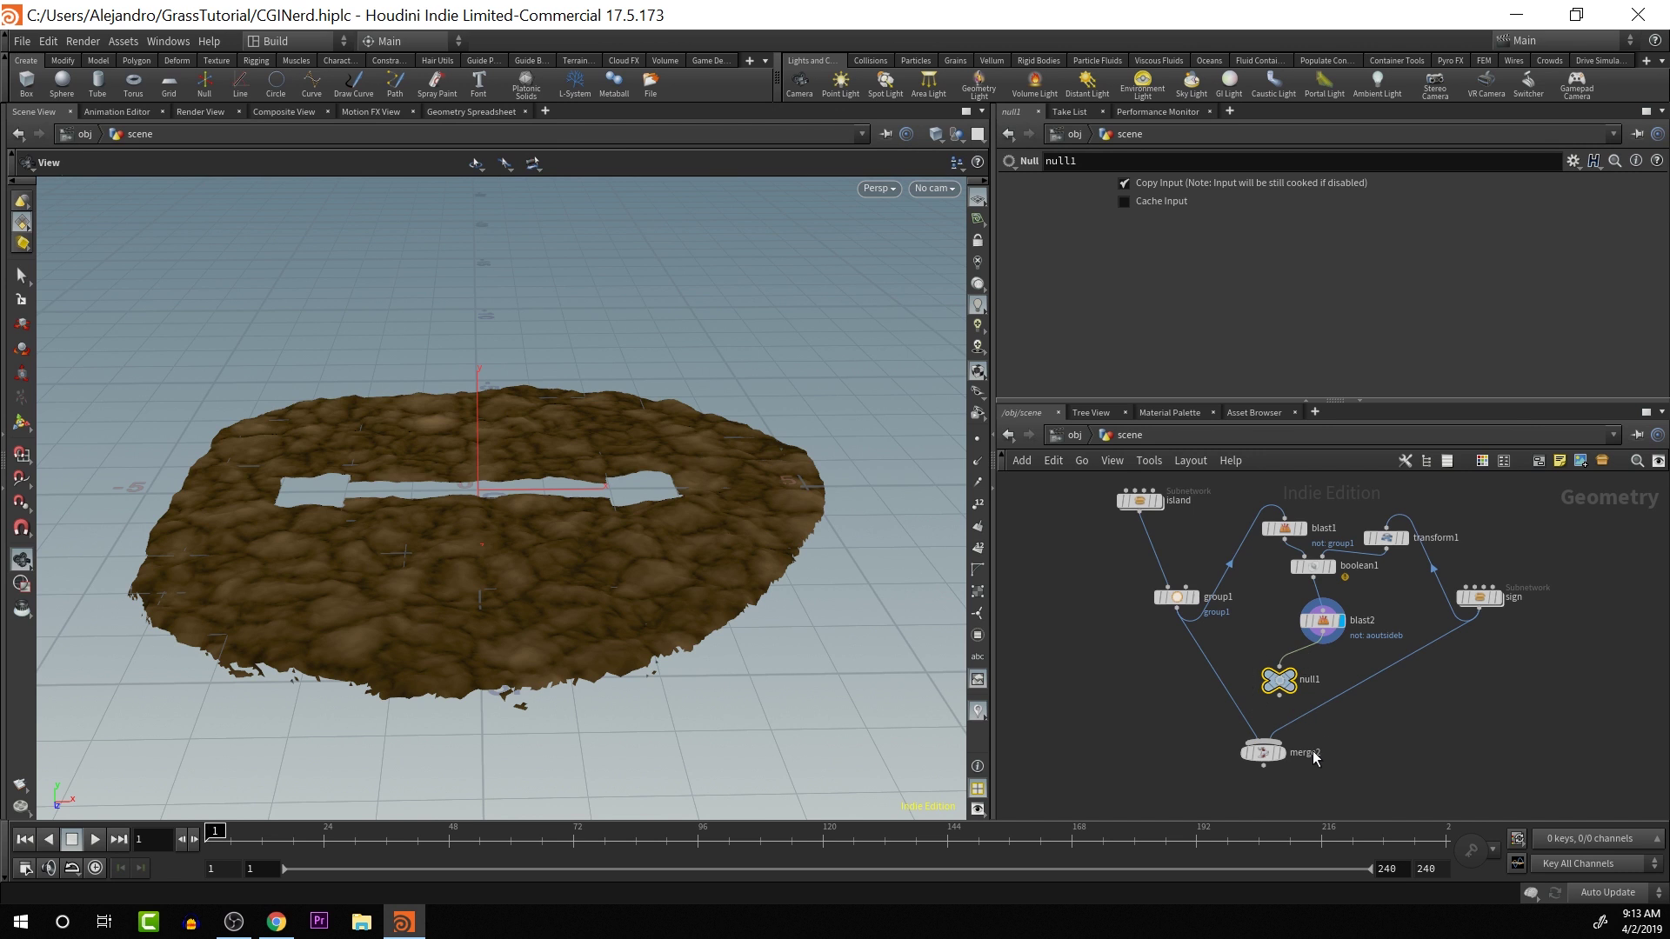
pyautogui.moveTo(1286, 764)
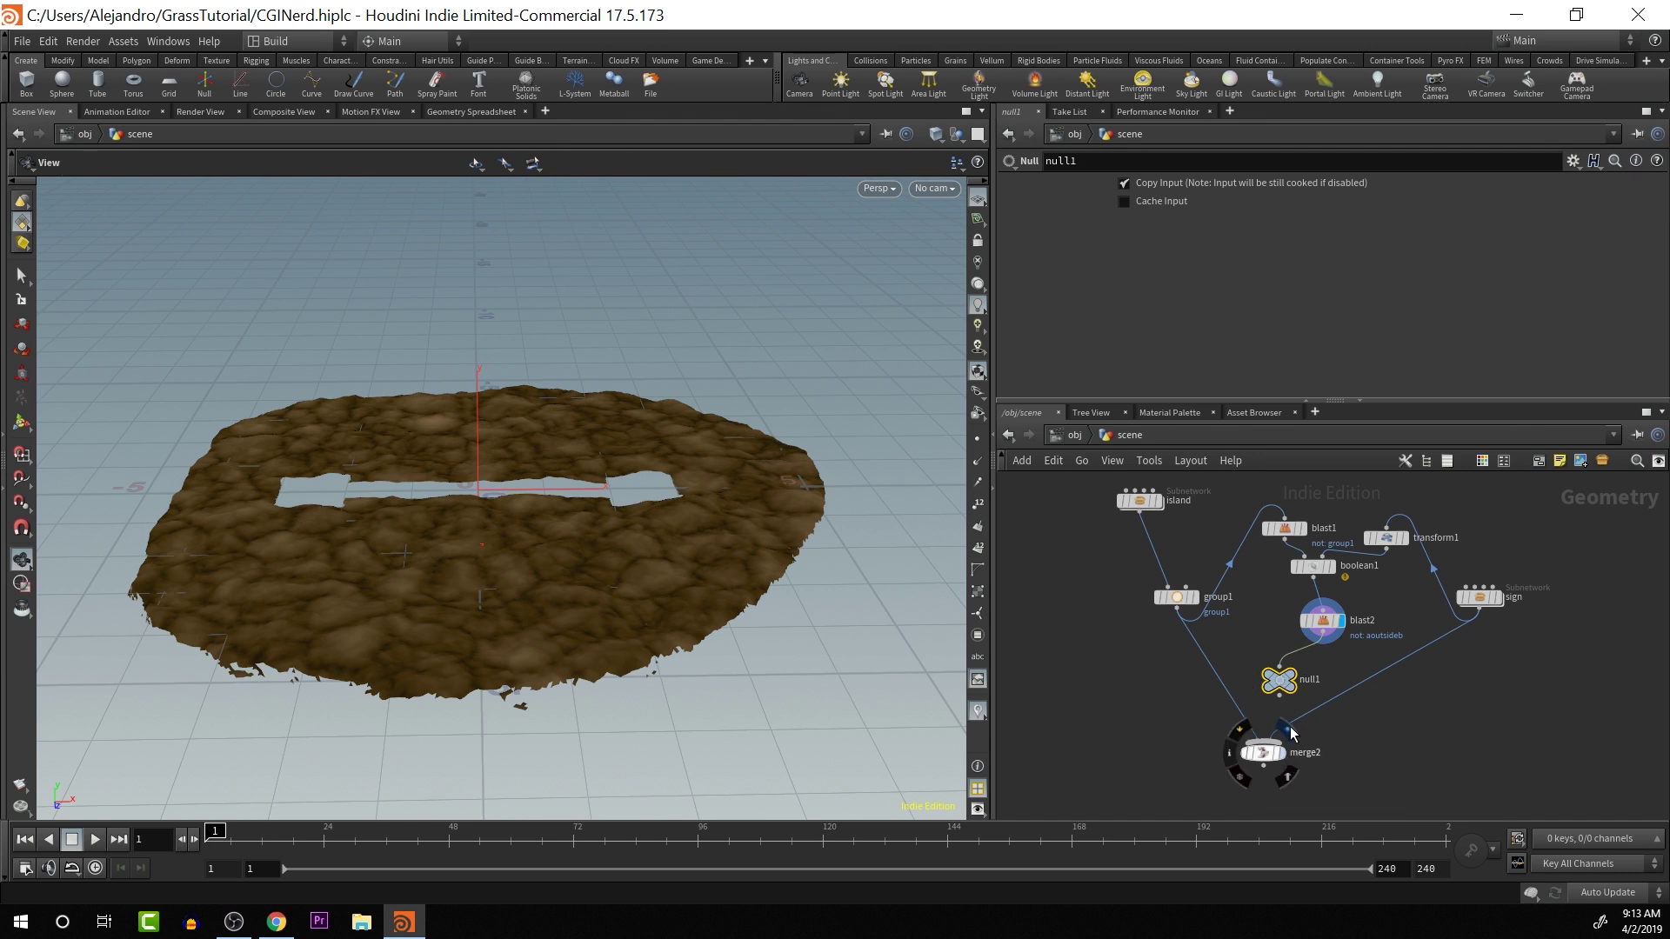
pyautogui.click(1289, 730)
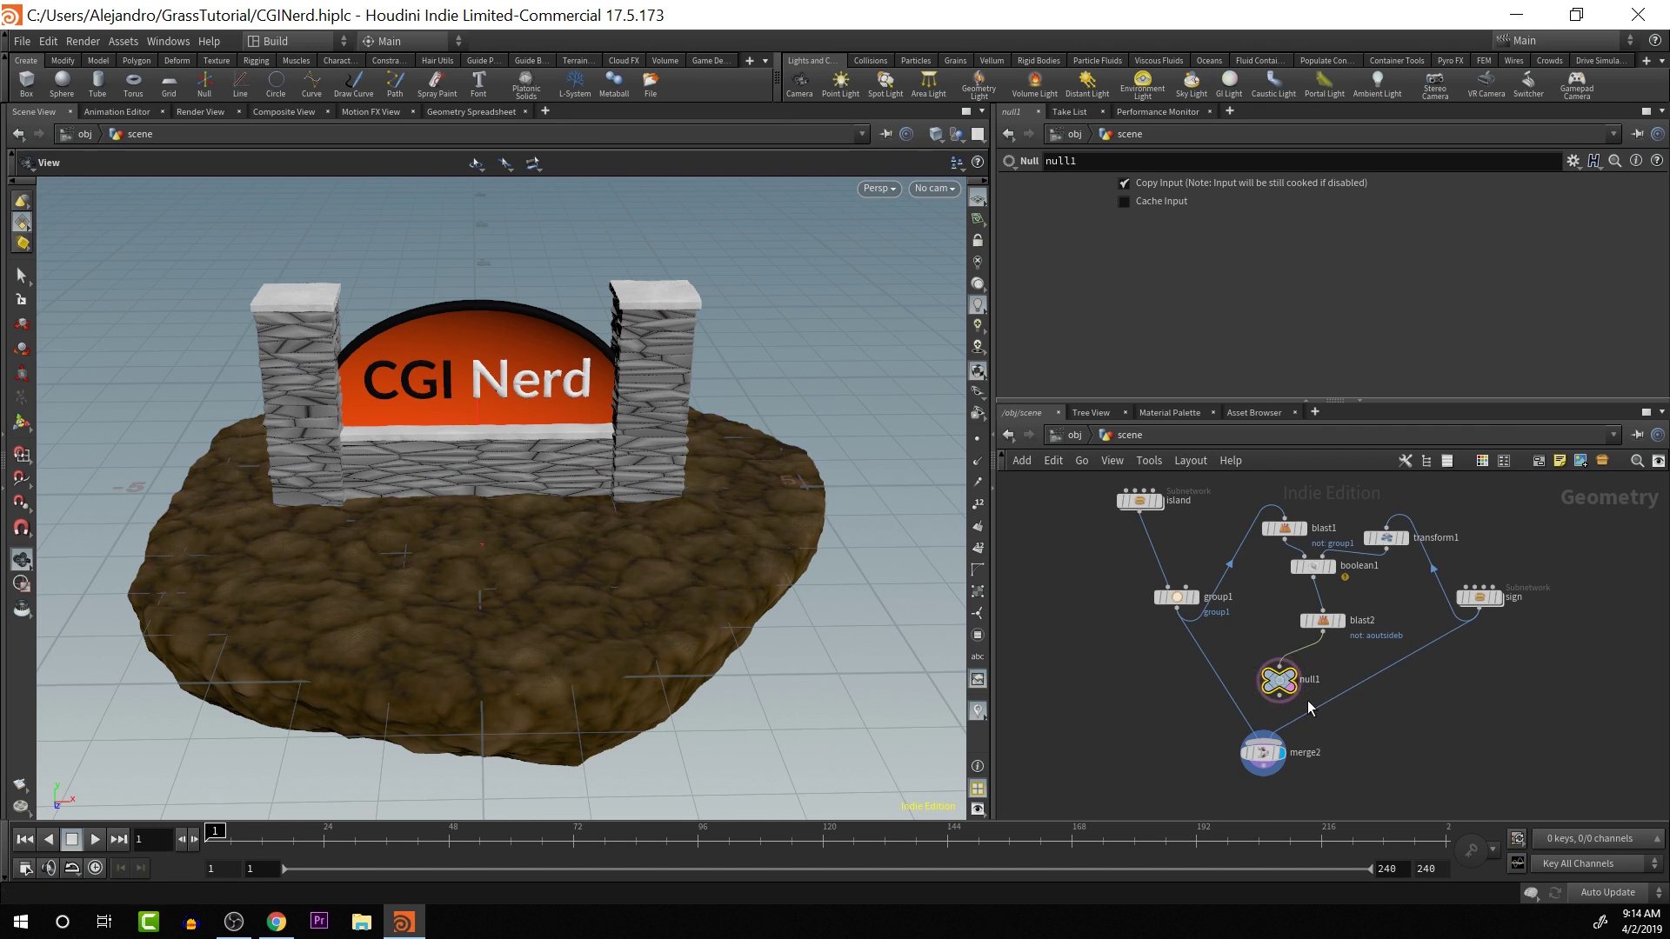
# - Rename the Null node as OUT_GrassSurface and reposition it slightly below blast2
pyautogui.click(1302, 703)
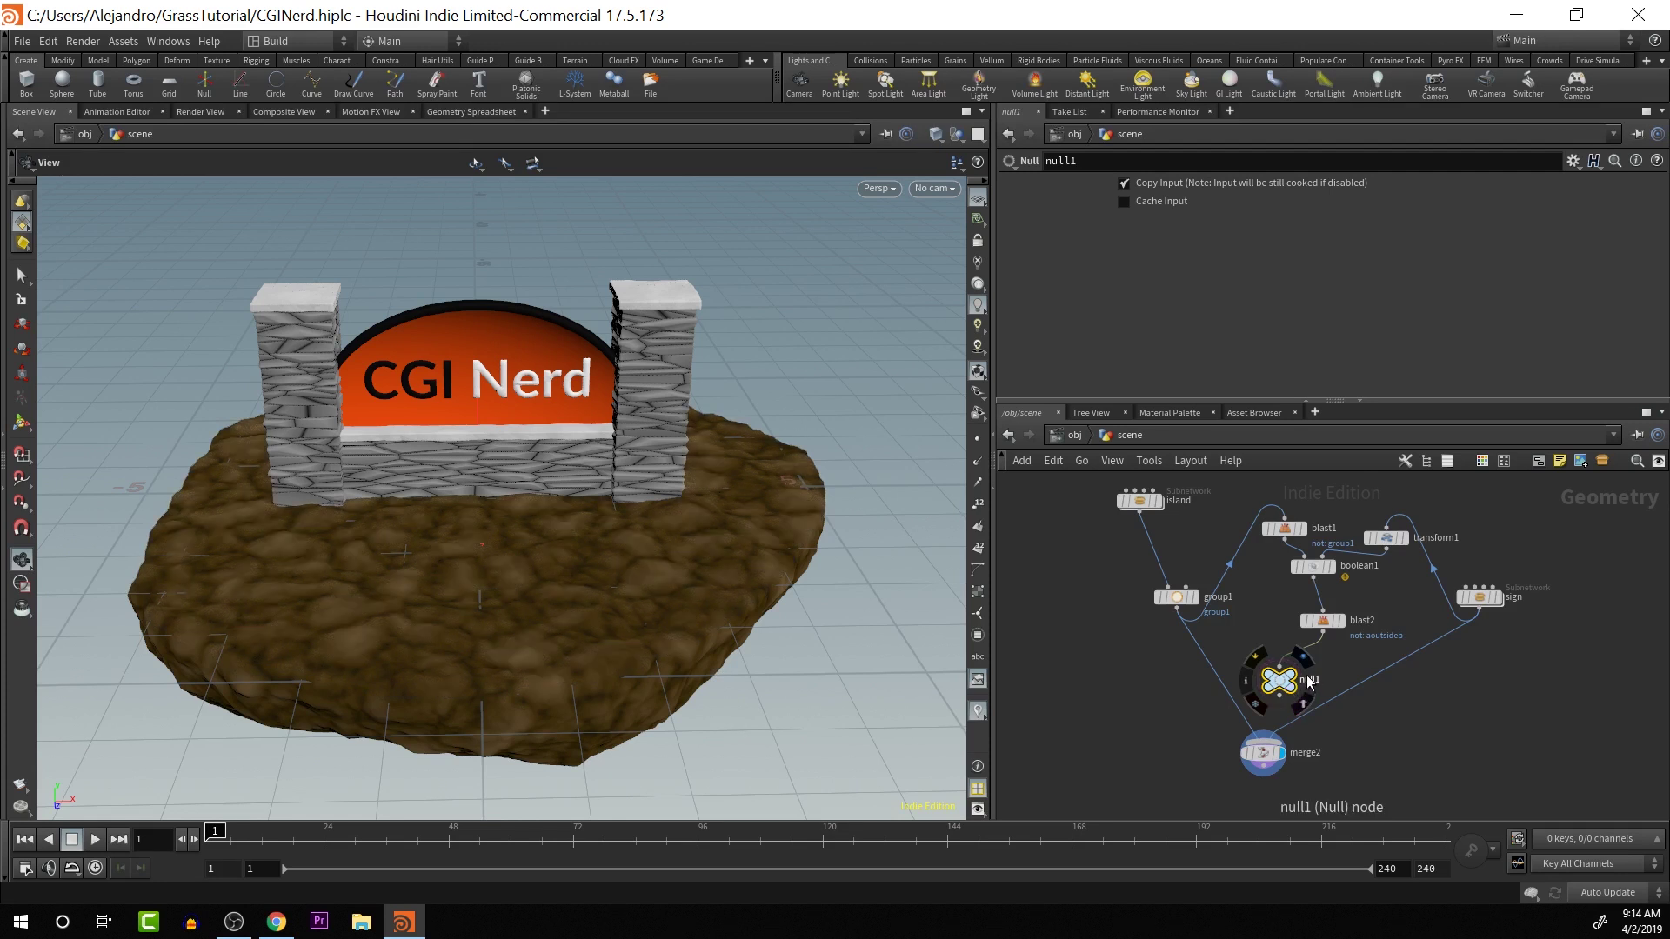
pyautogui.doubleClick(1308, 679)
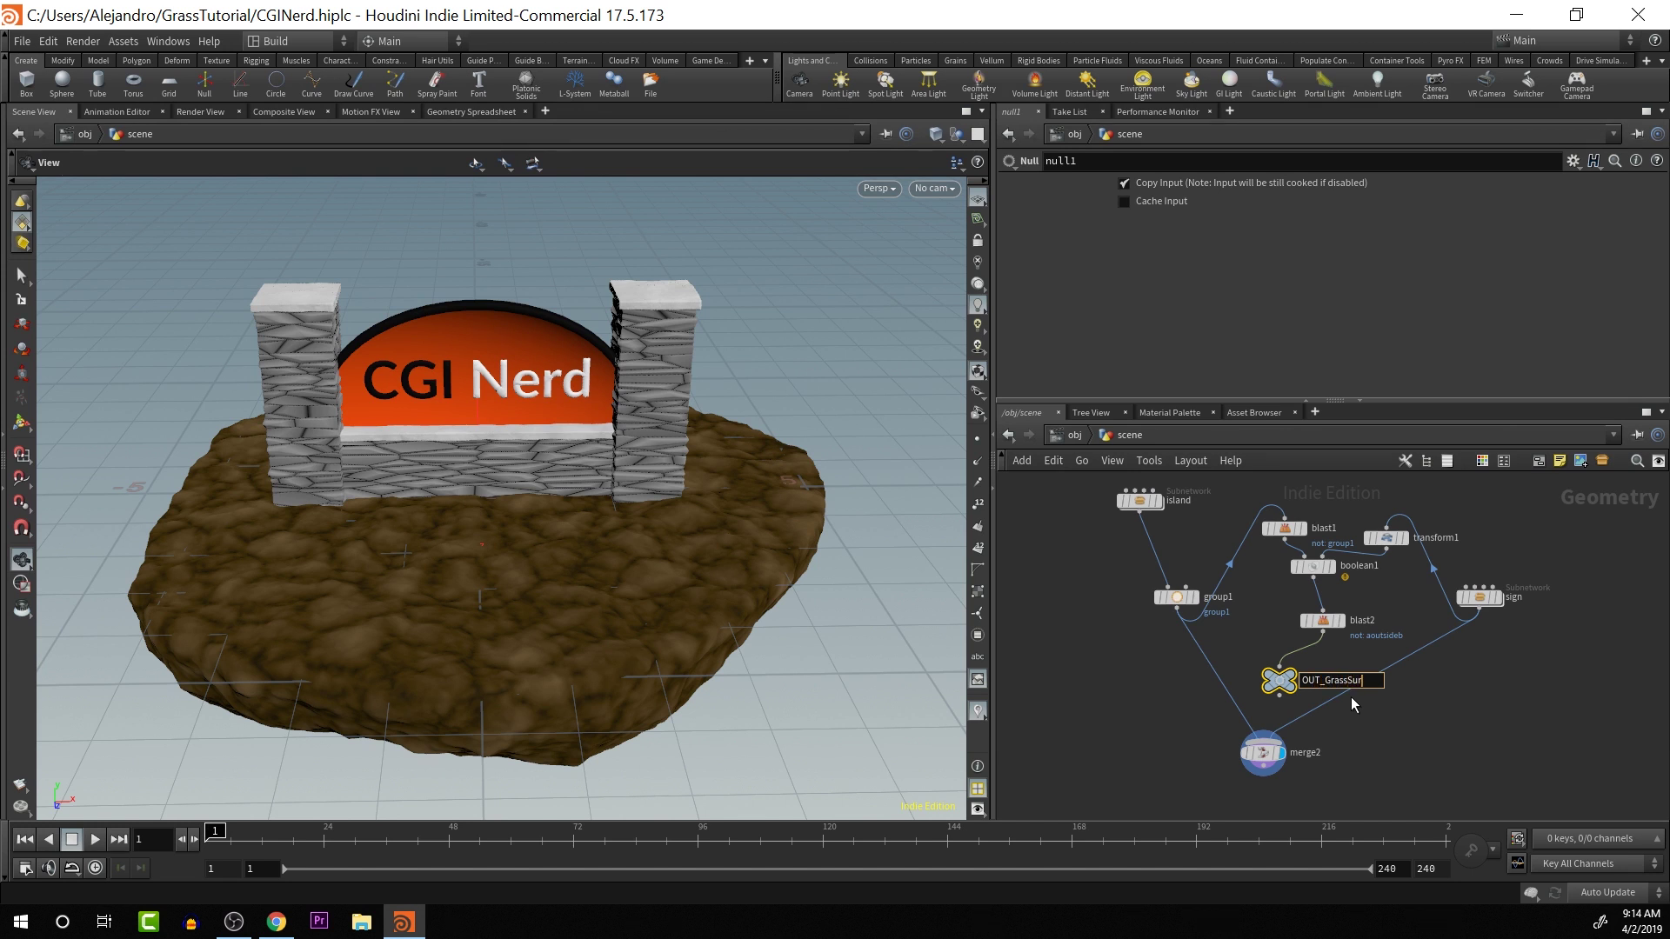
pyautogui.press('Return')
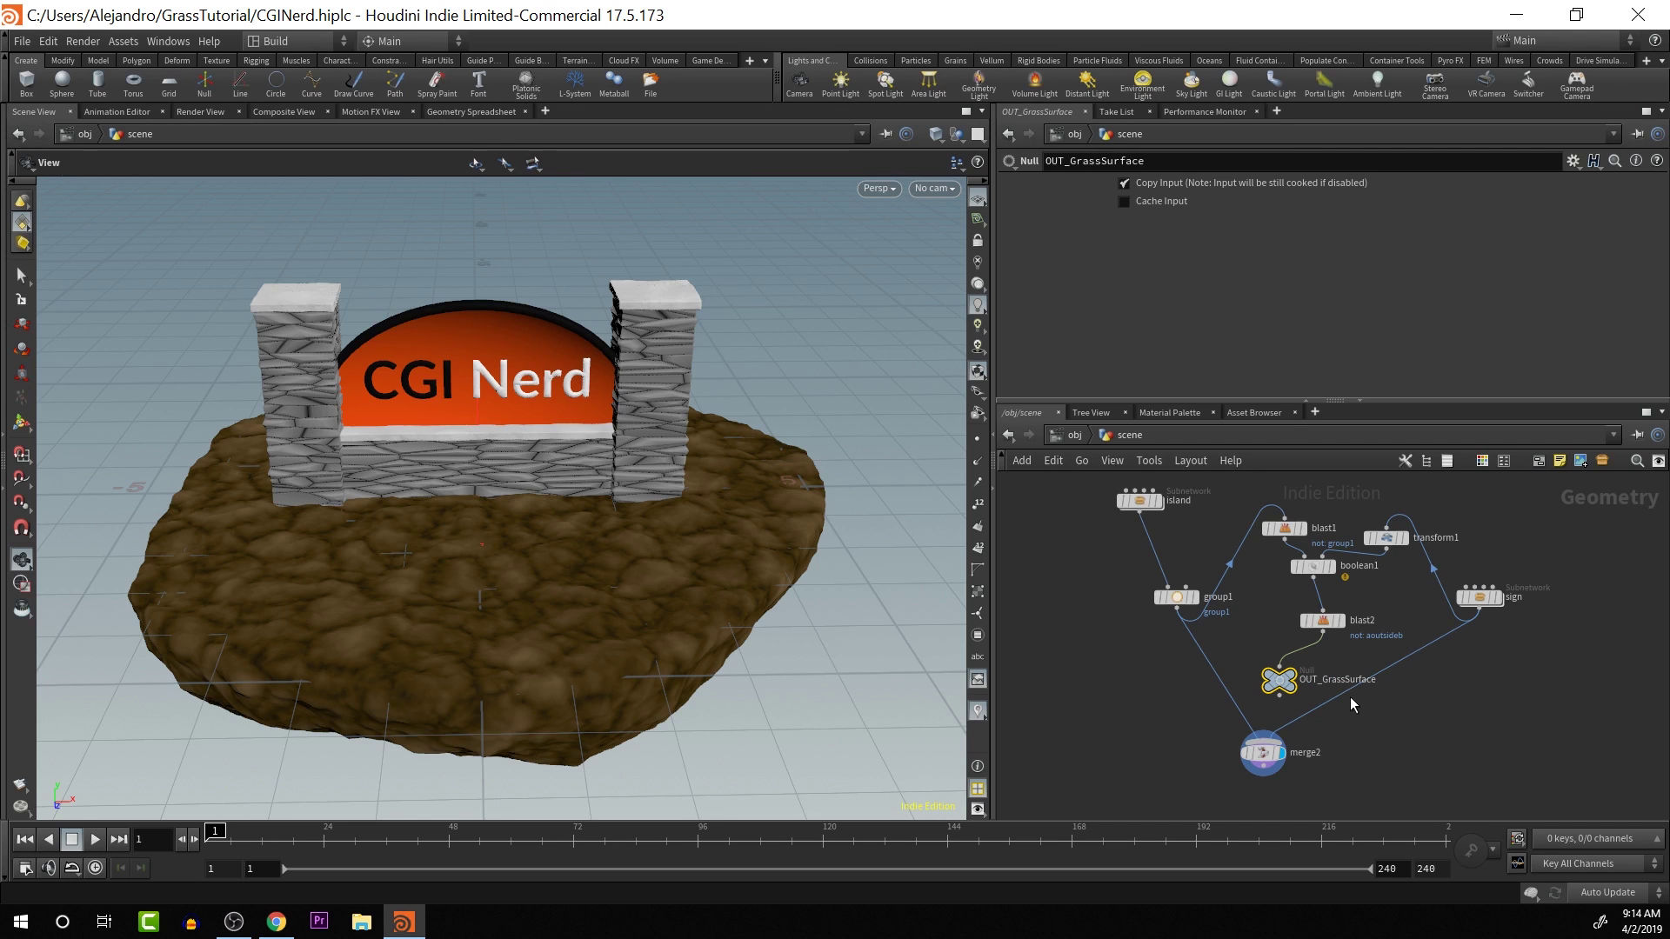
pyautogui.moveTo(1285, 690); pyautogui.dragTo(1291, 683)
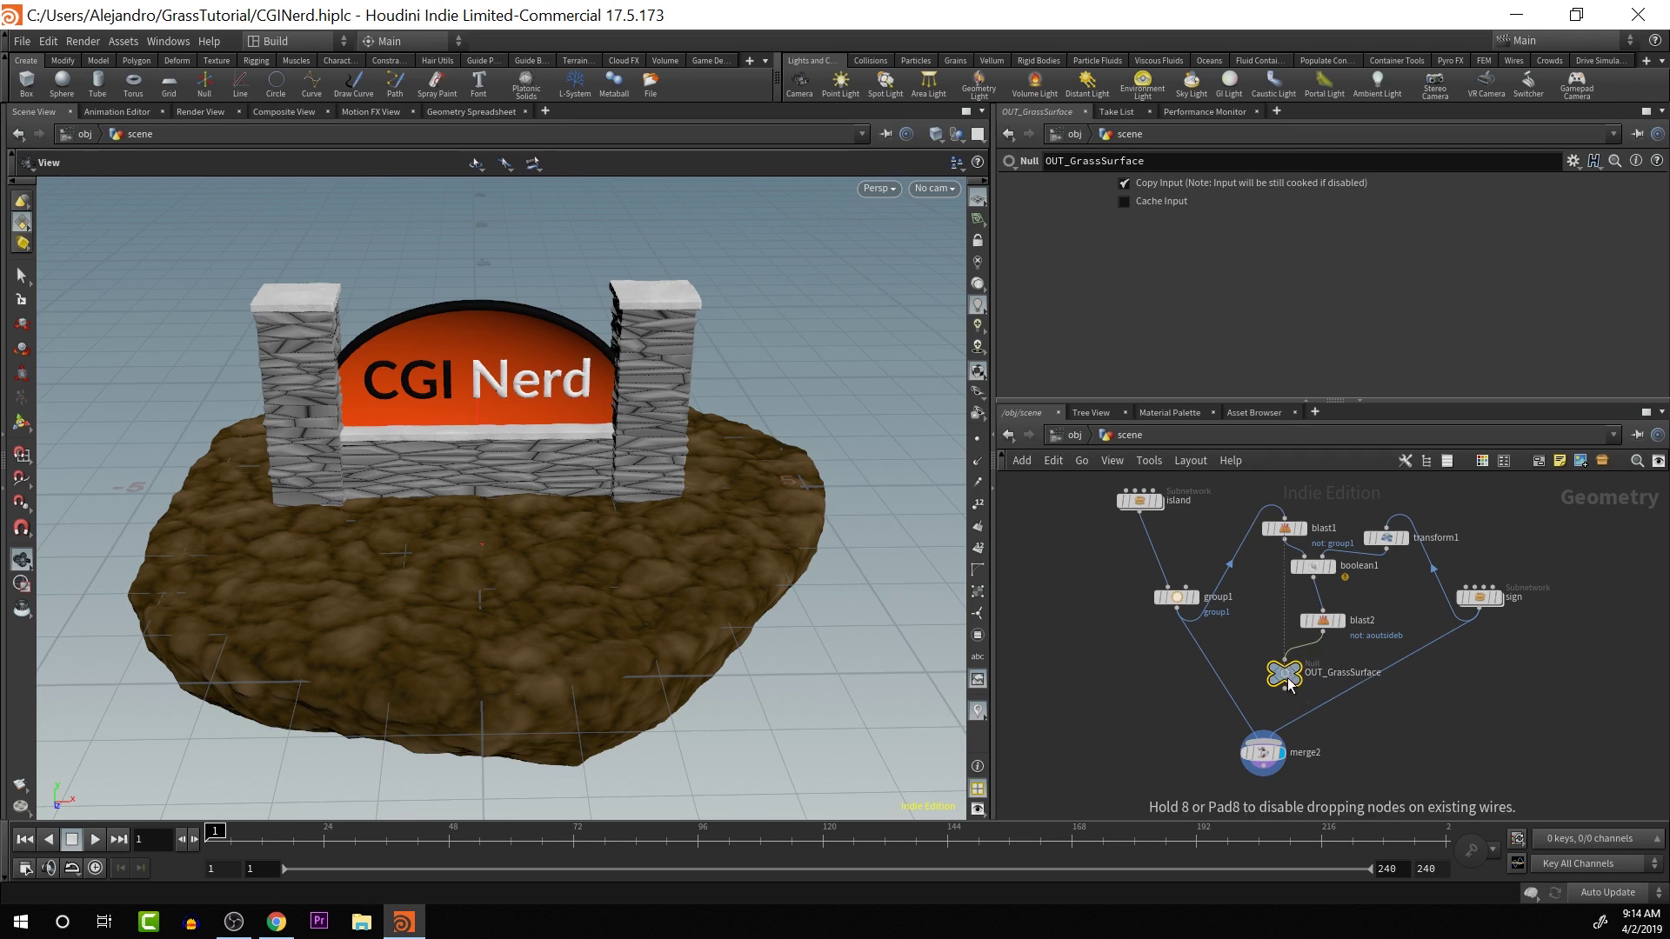
# - Create a new Geometry object at the object level and name it GrassSurface
pyautogui.click(1076, 435)
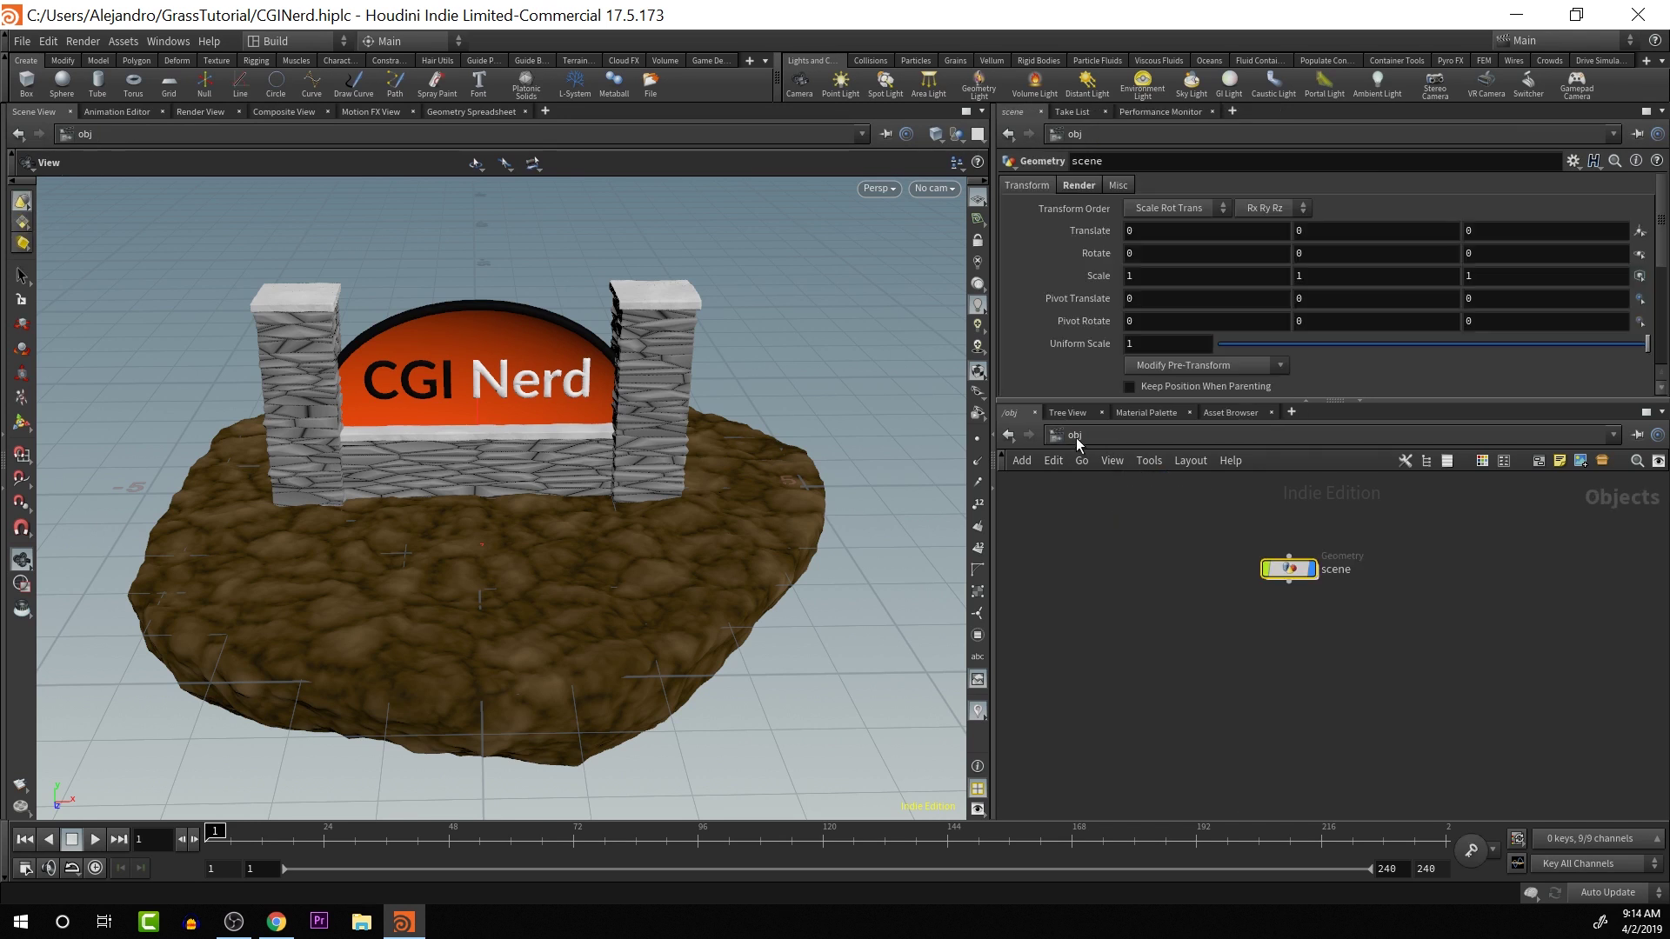
pyautogui.press('Tab')
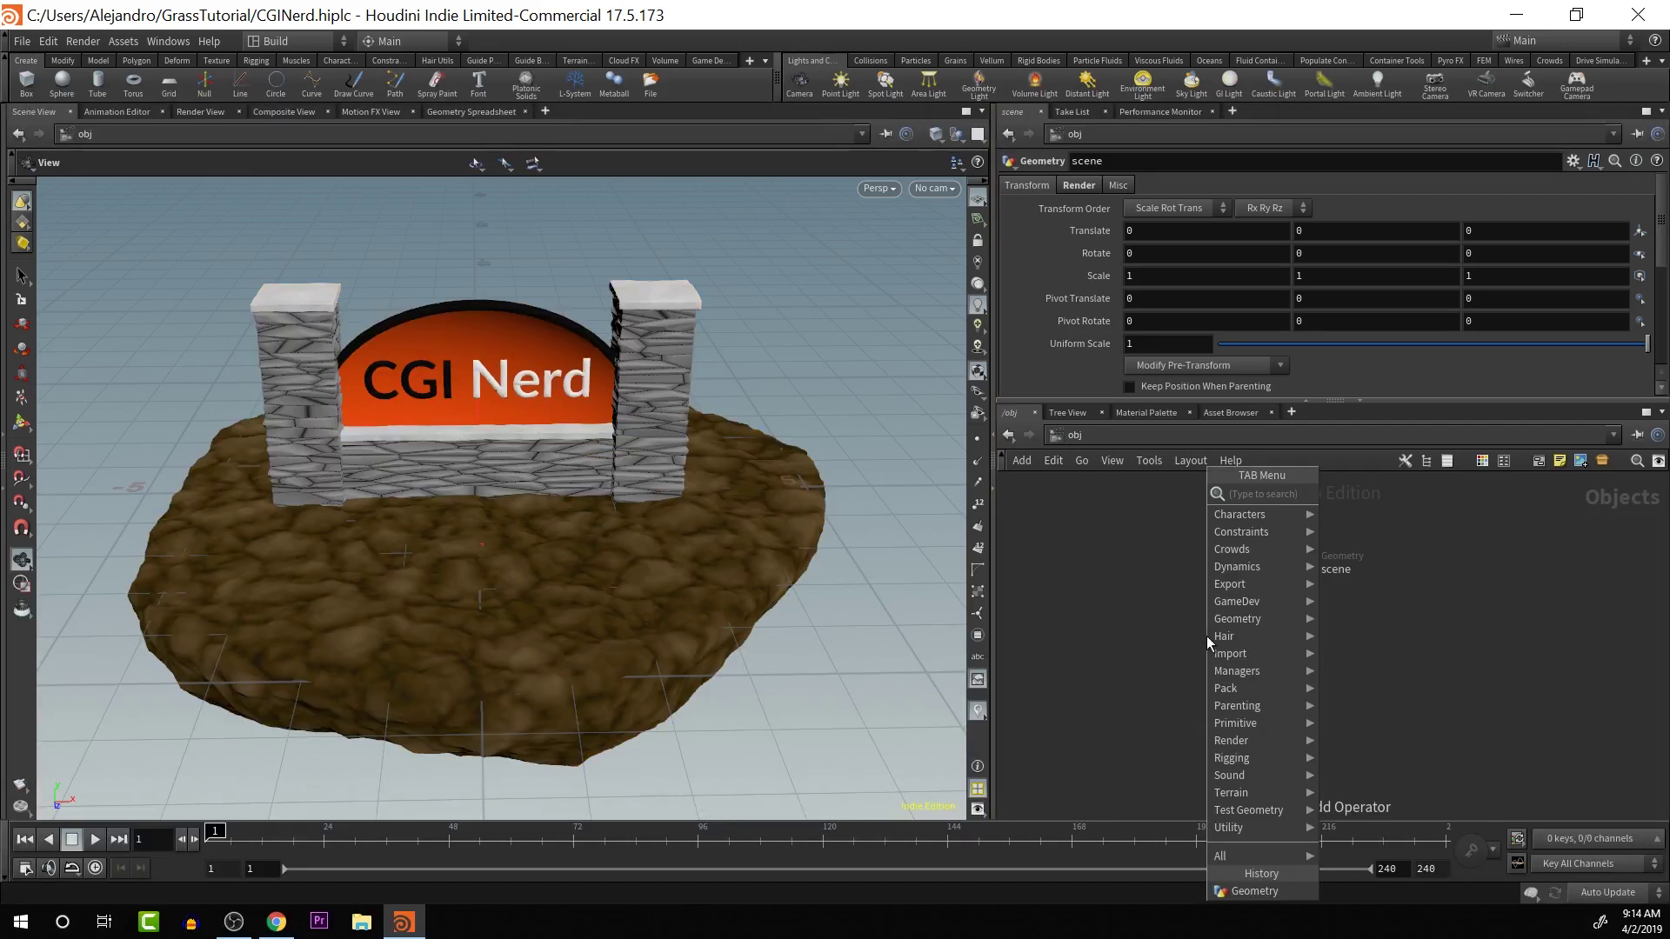
pyautogui.write('g')
pyautogui.press('Return')
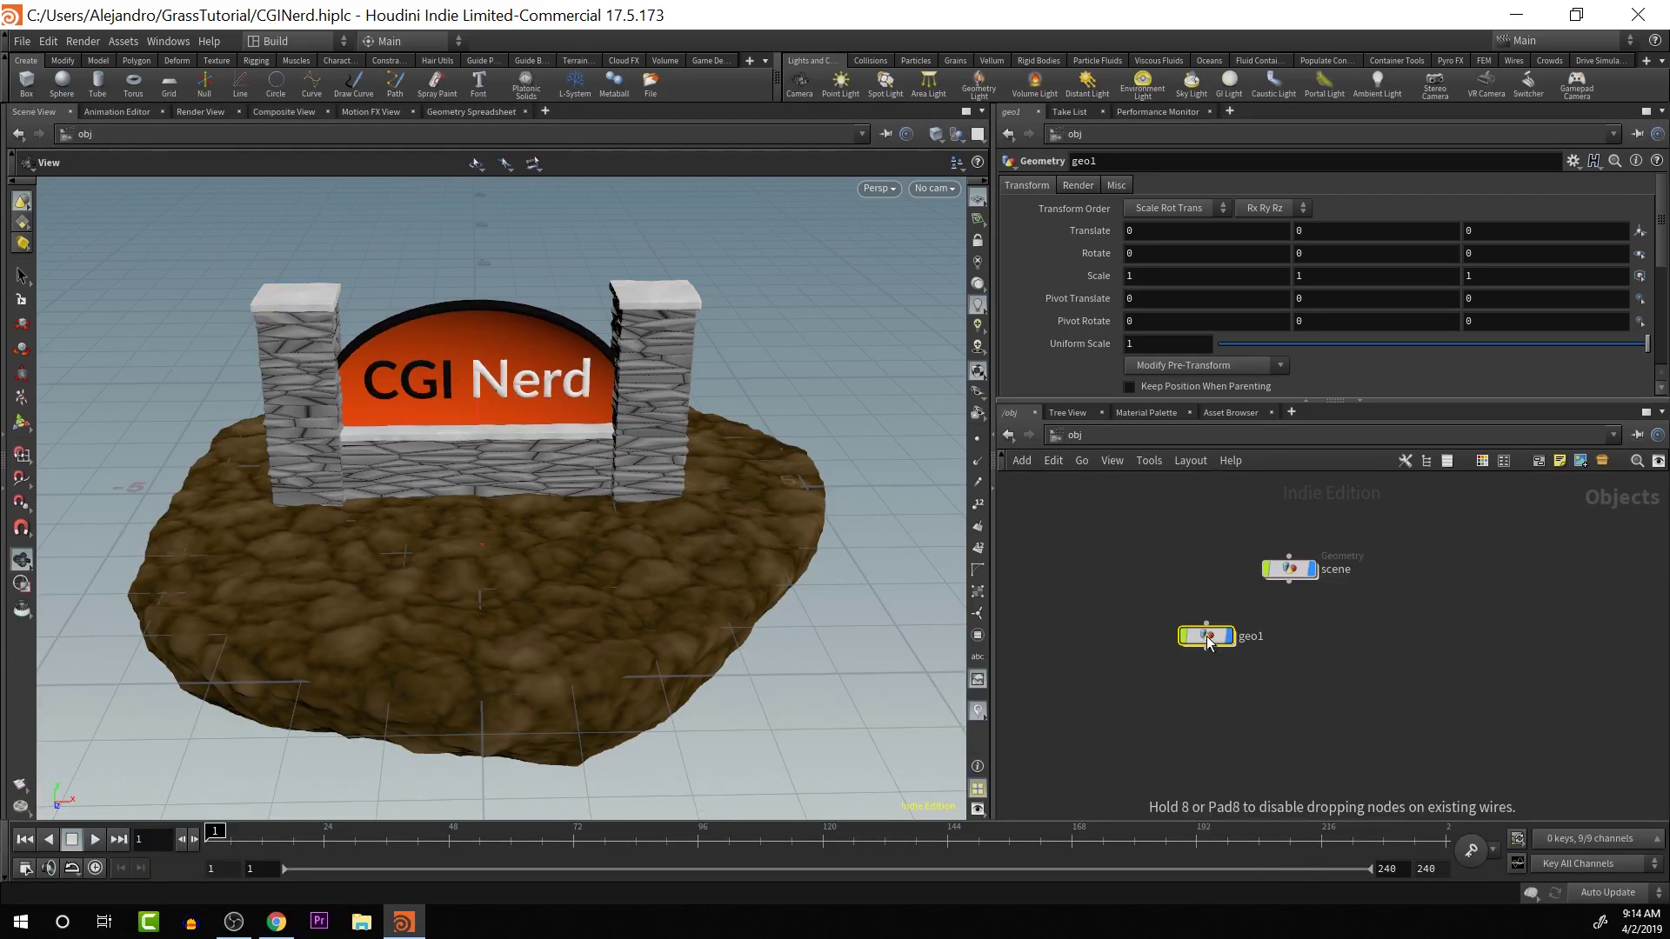
pyautogui.doubleClick(1248, 637)
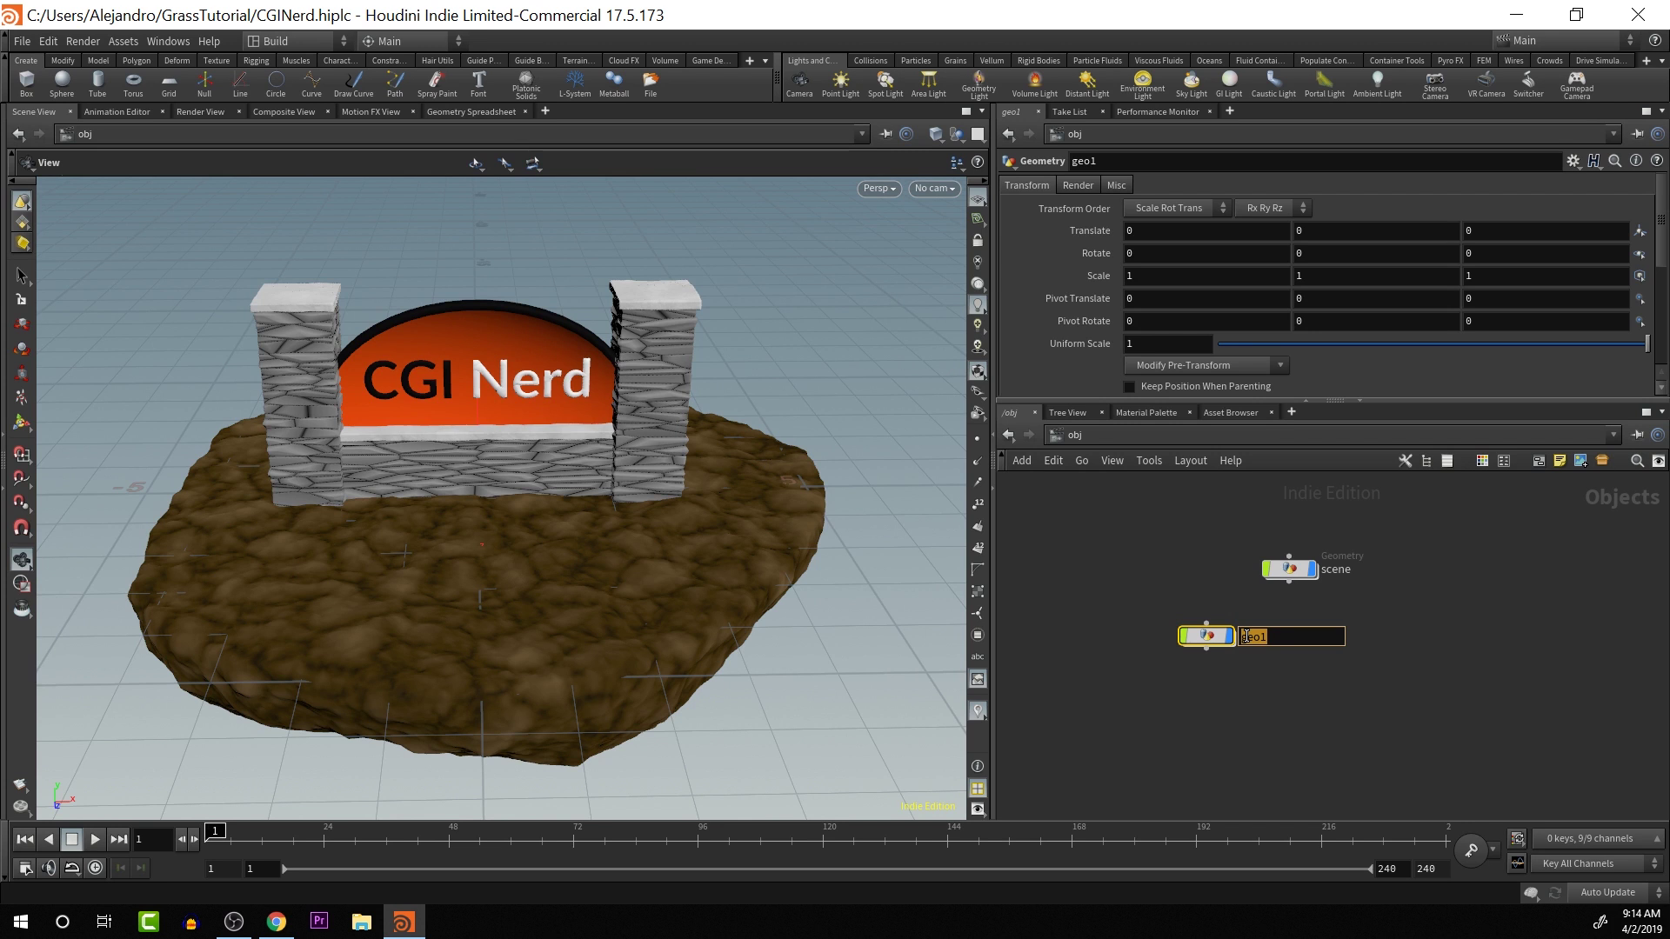
pyautogui.write('ground')
pyautogui.hotkey('ctrl', 'a')
pyautogui.write('g')
pyautogui.press('Return')
# - Go inside the GrassSurface object and add an Object Merge node to its empty network
pyautogui.press('i')
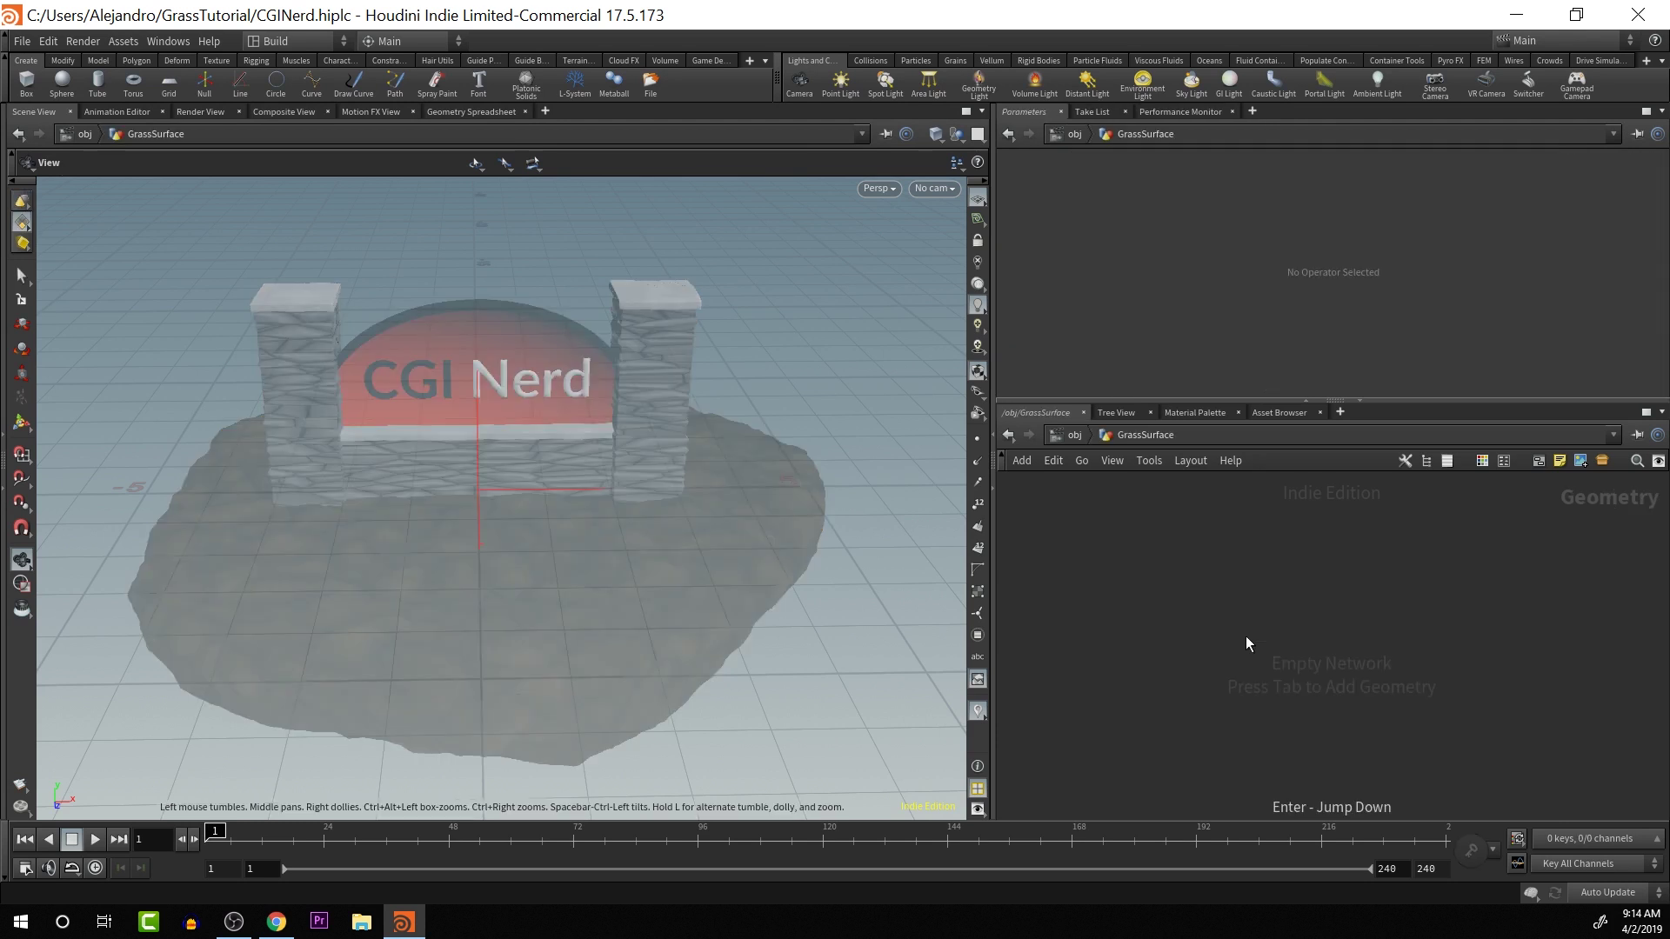
pyautogui.press('Tab')
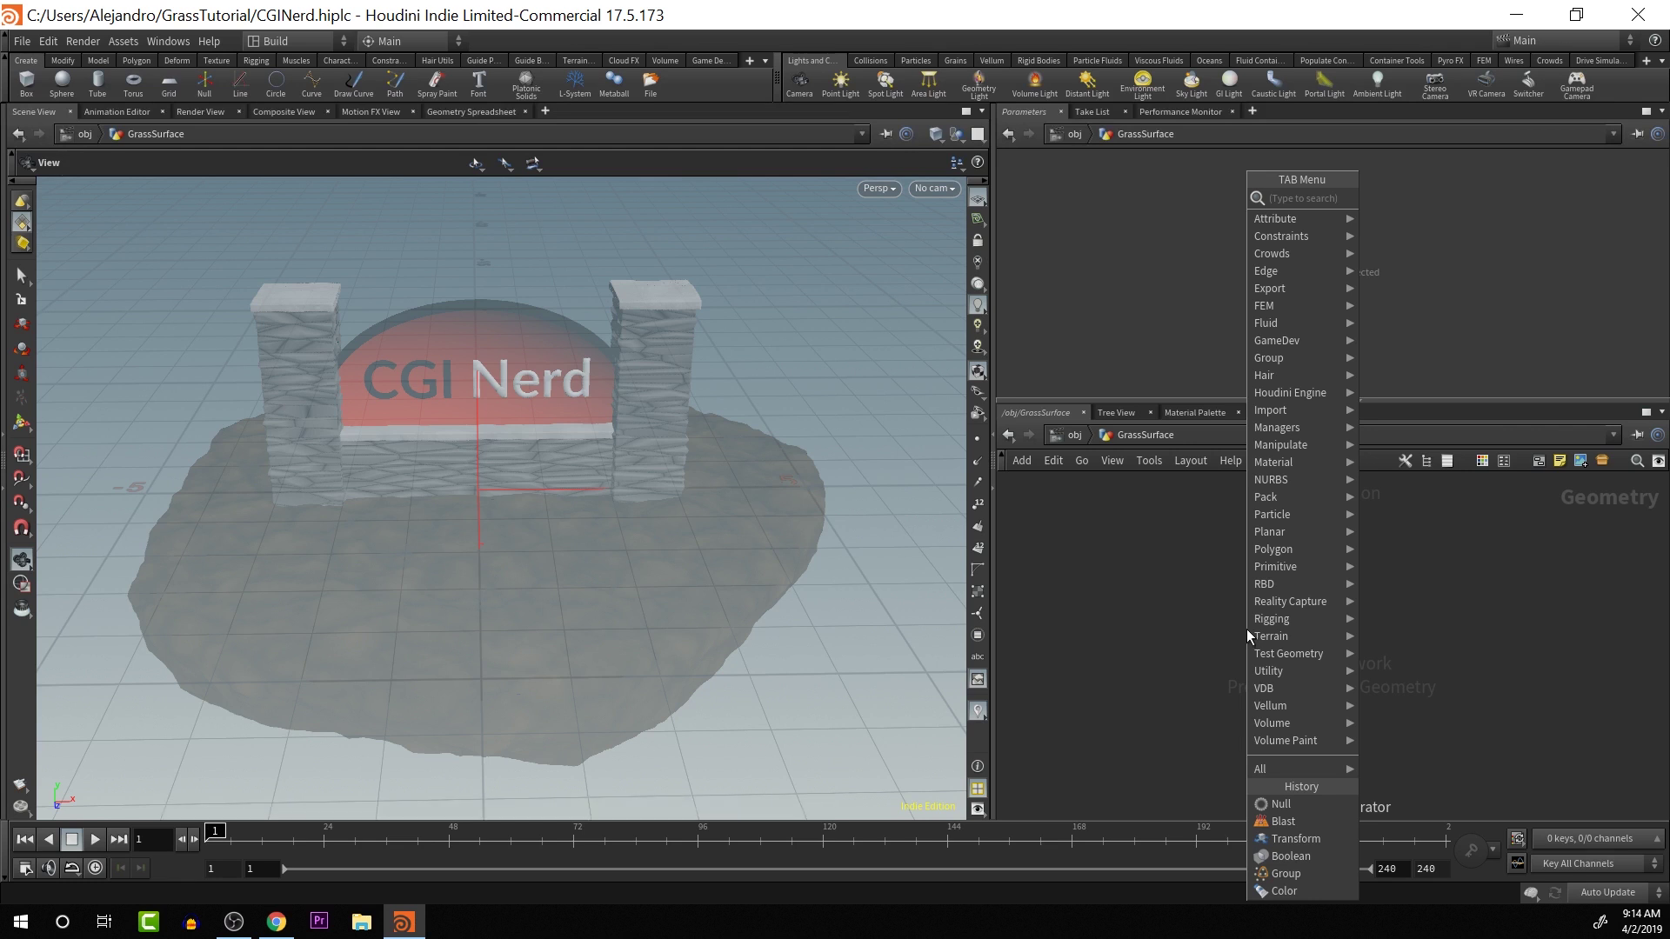
pyautogui.write('boo')
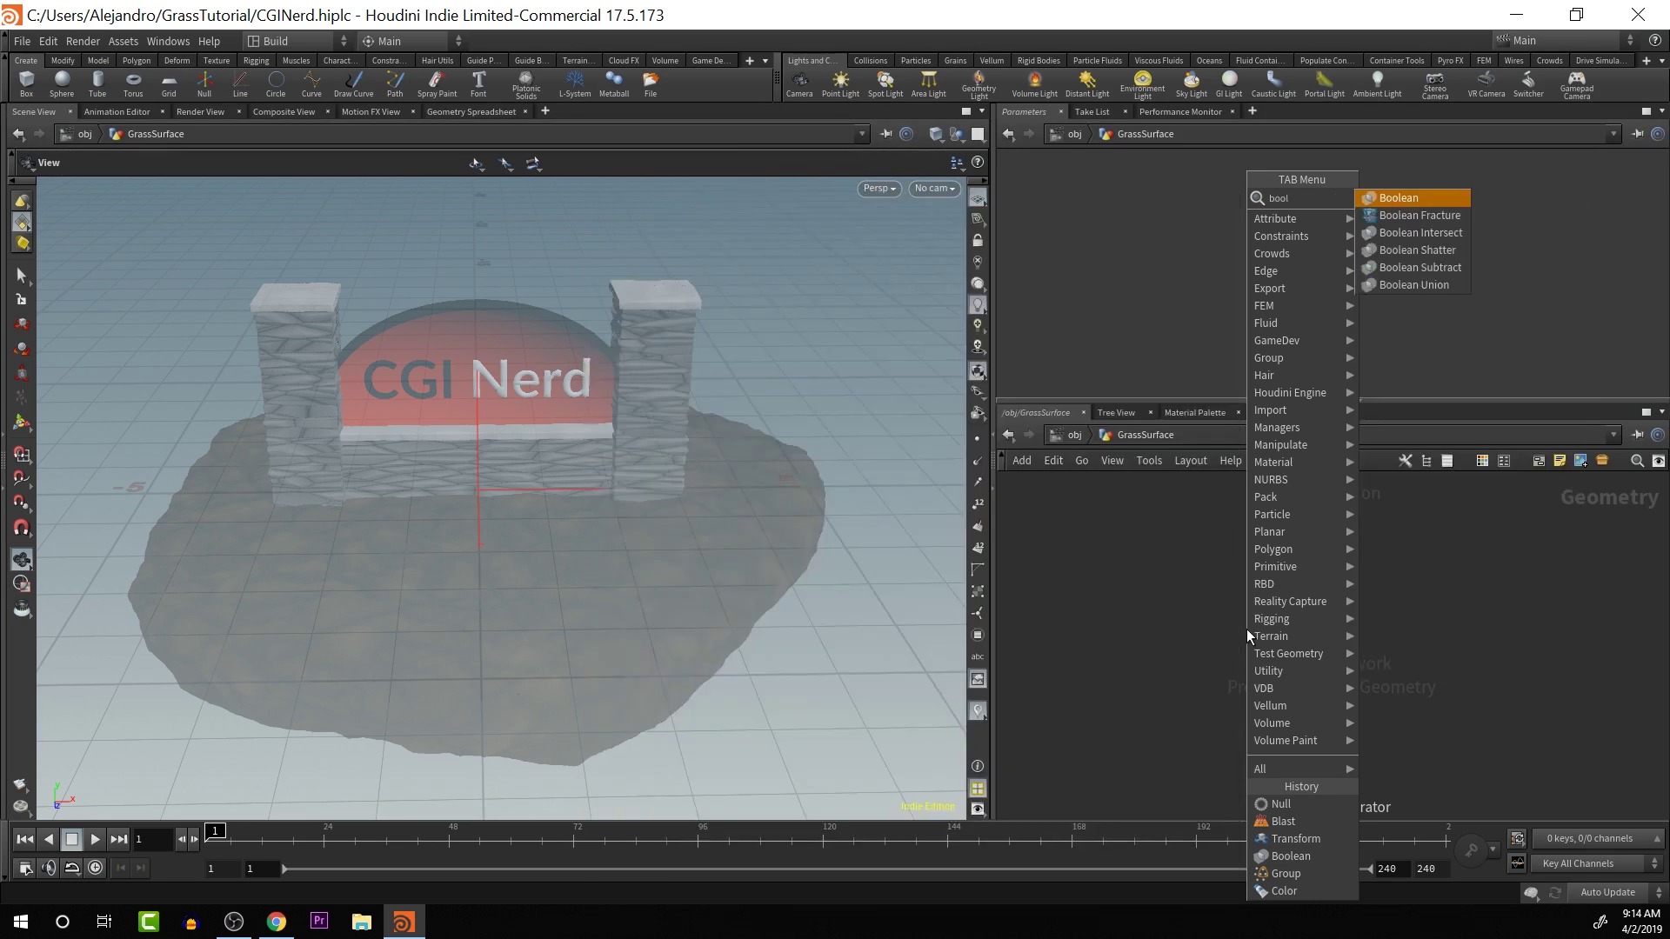
pyautogui.write('l')
pyautogui.press('BackSpace')
pyautogui.press('BackSpace')
pyautogui.press('BackSpace')
pyautogui.press('BackSpace')
pyautogui.write('m')
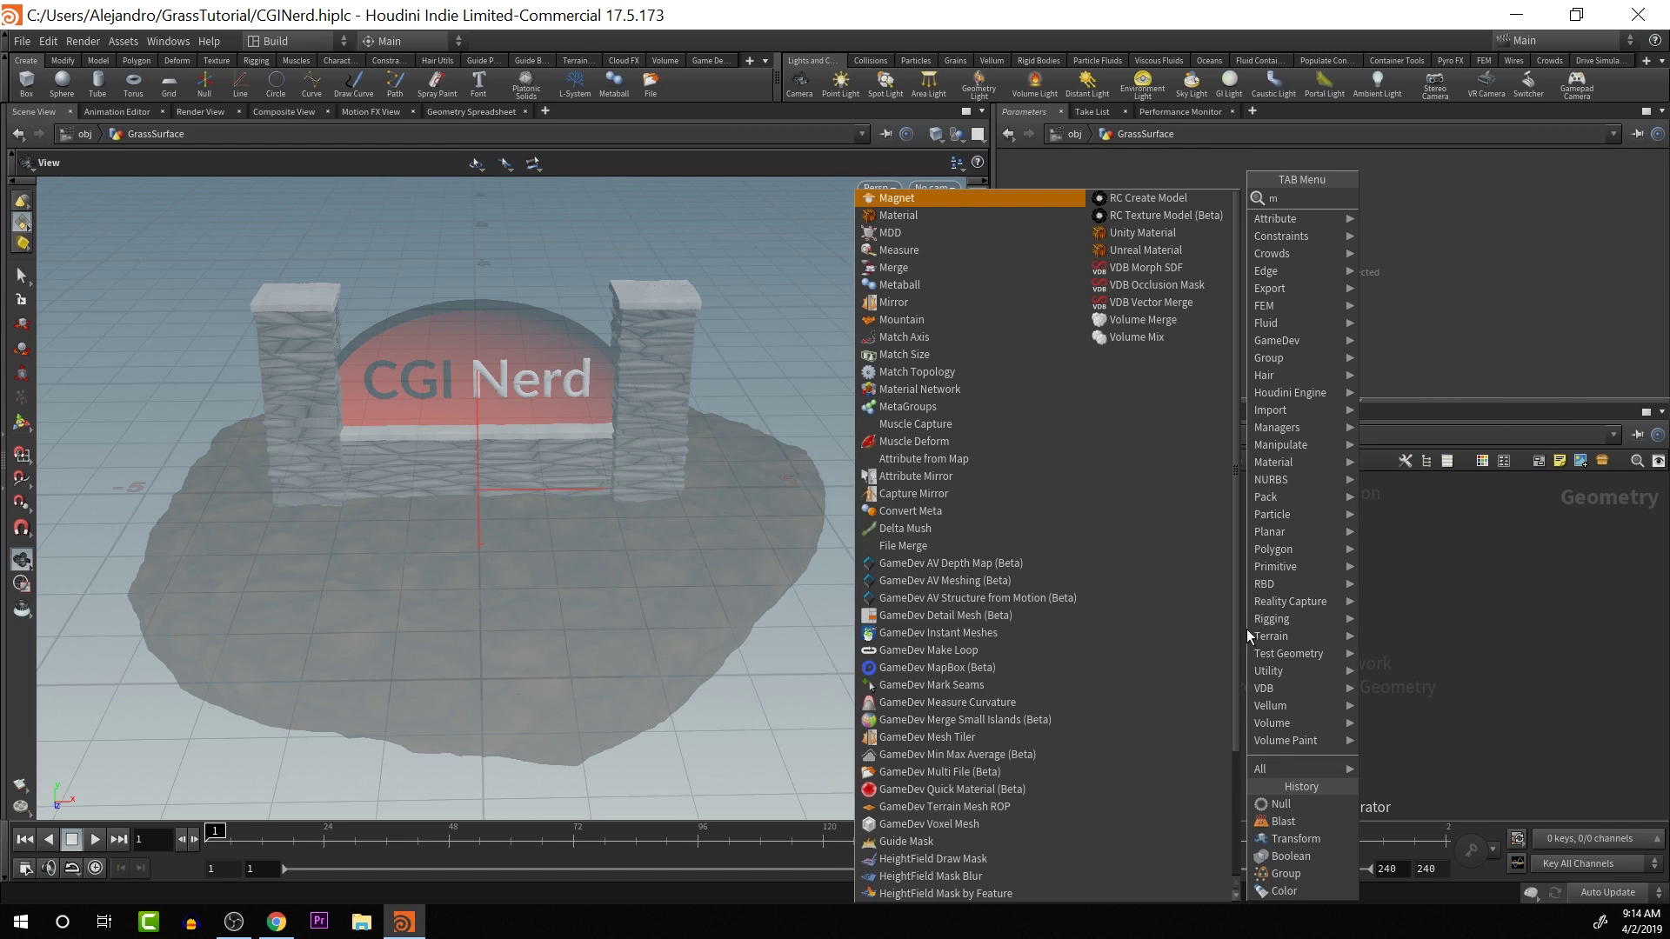
pyautogui.write('erg')
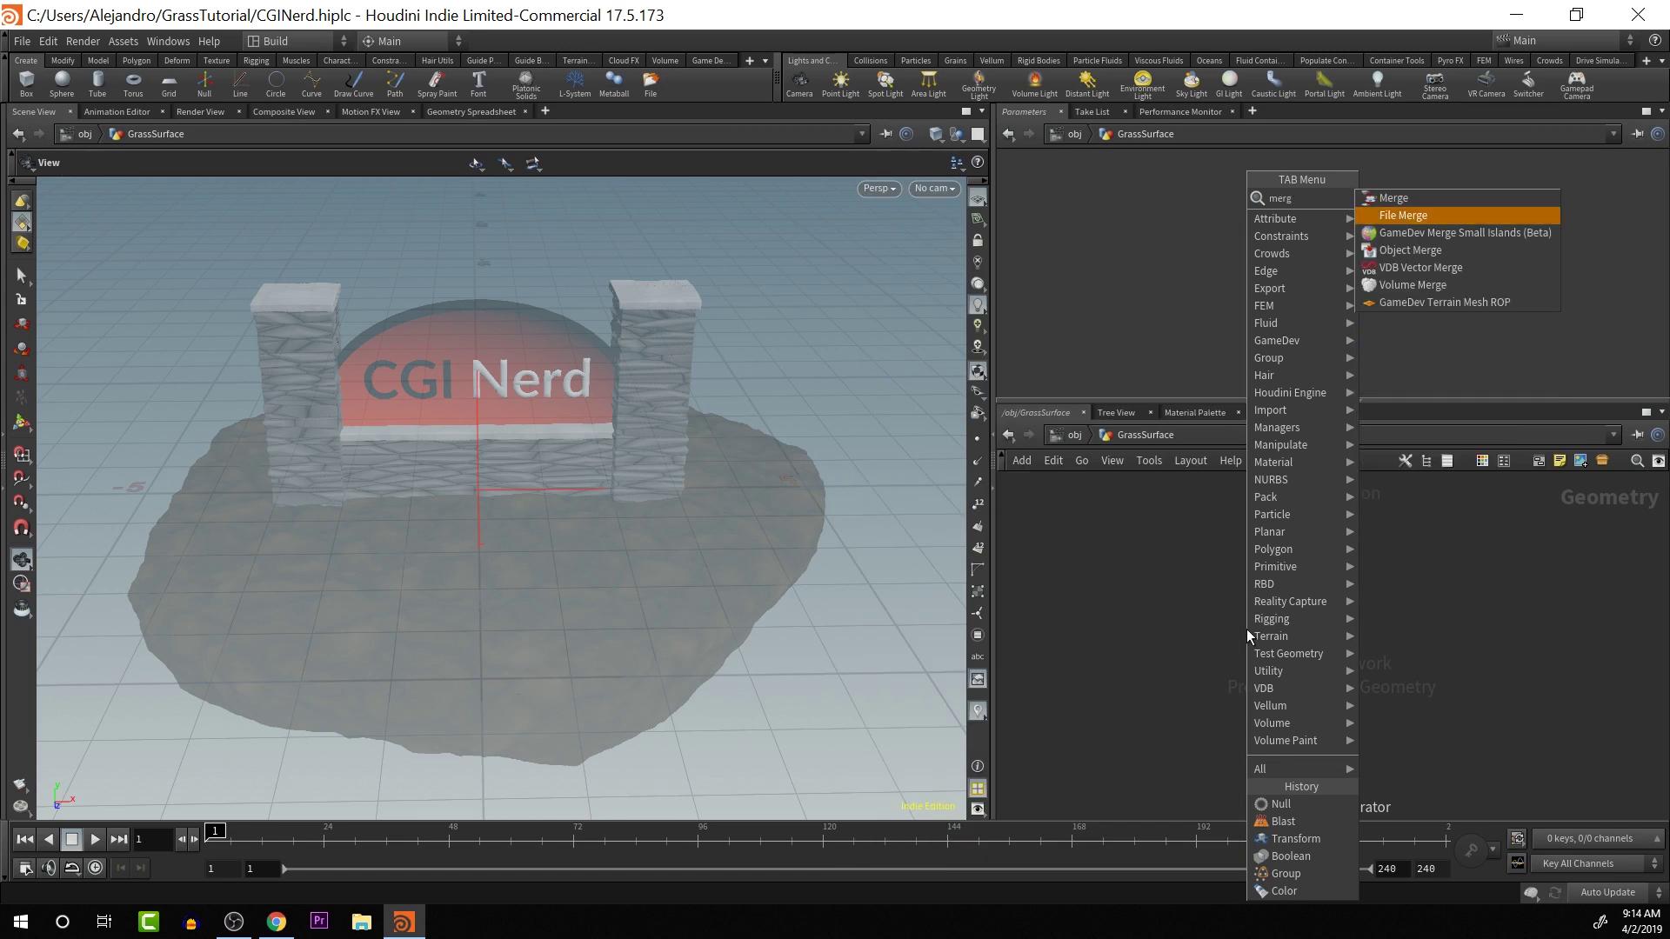
pyautogui.press('Down')
pyautogui.press('Down')
pyautogui.press('Down')
pyautogui.press('Up')
pyautogui.press('Return')
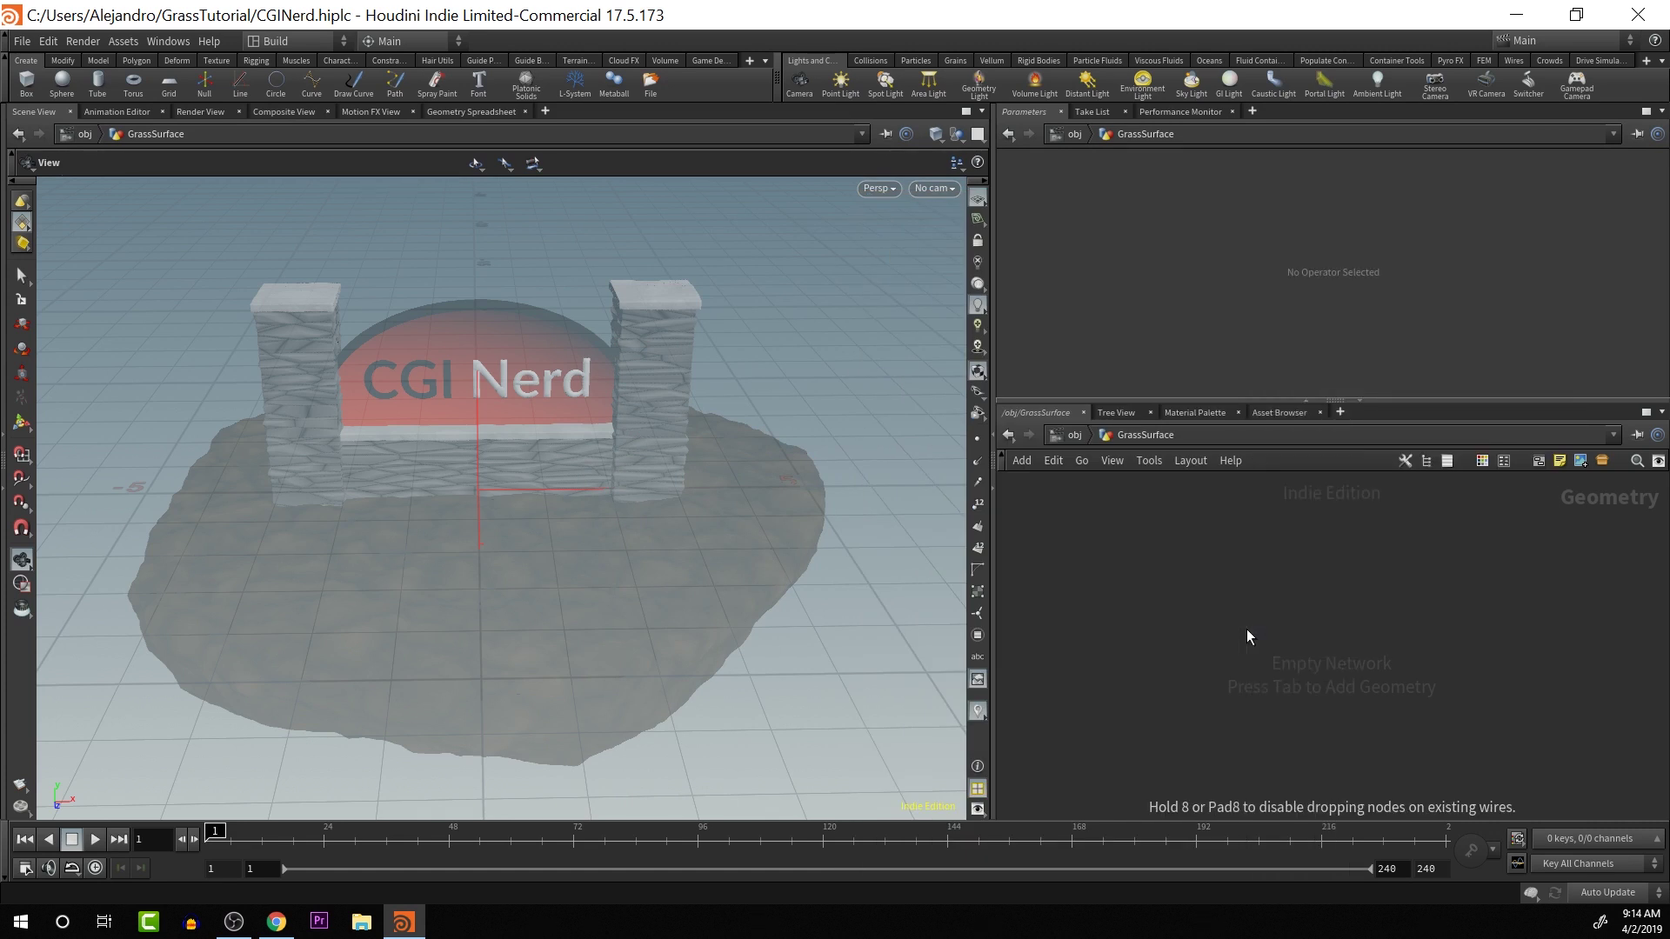
pyautogui.click(1246, 636)
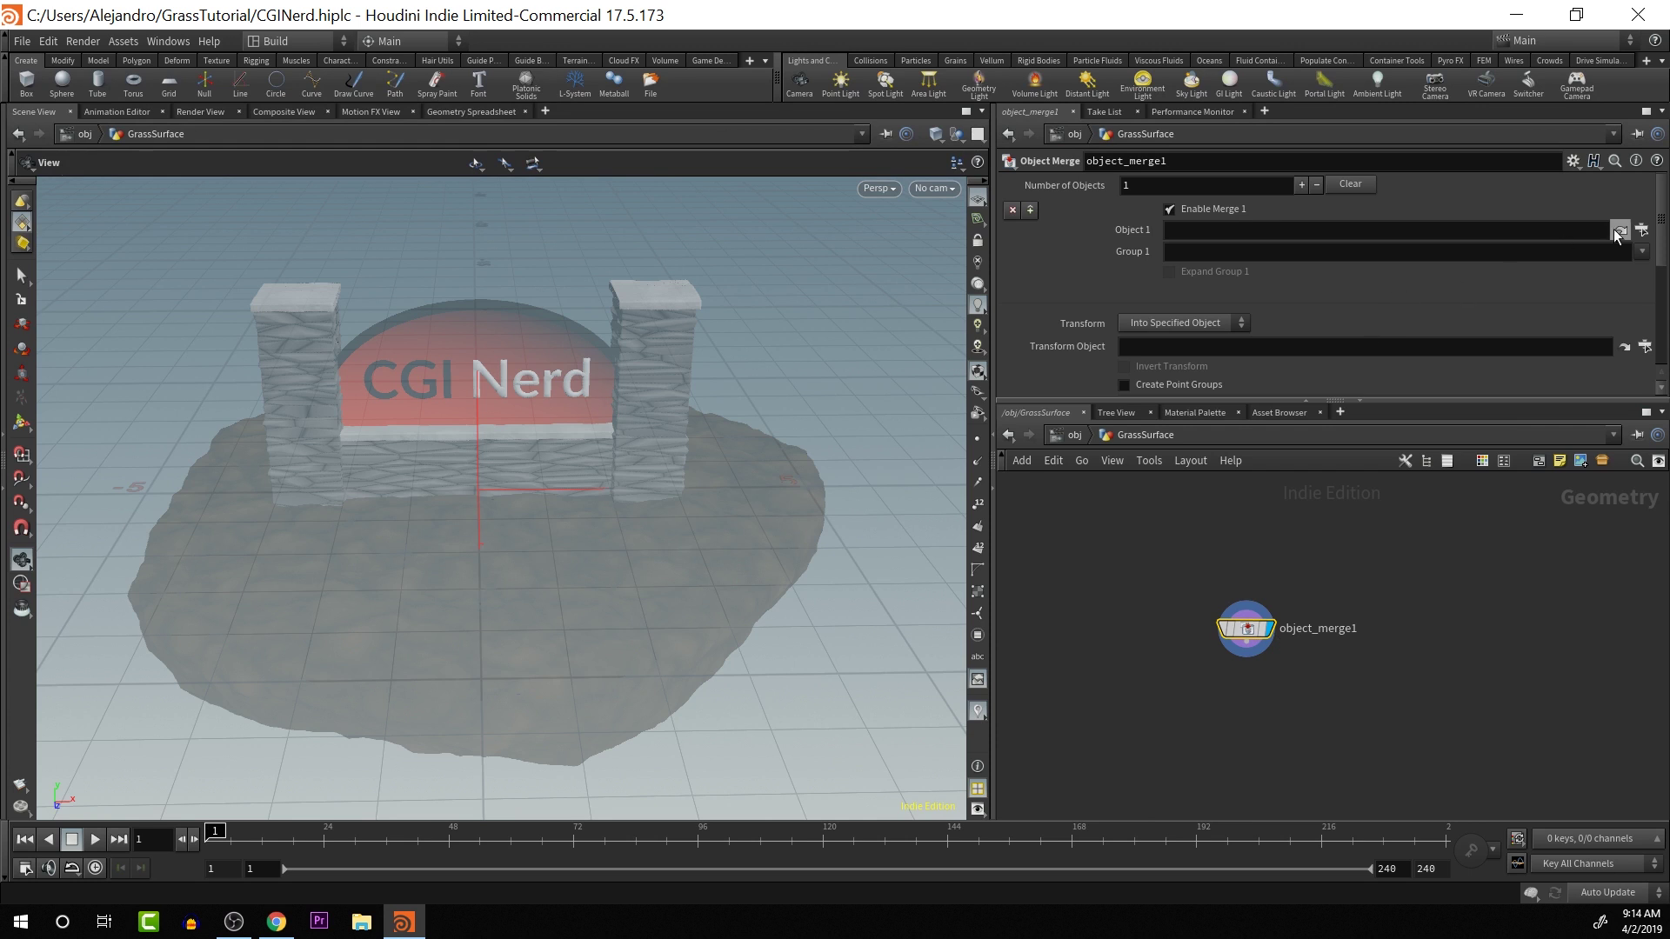
# - Set Object 1 of the Object Merge node to /obj/scene/OUT_GrassSurface
pyautogui.click(1641, 230)
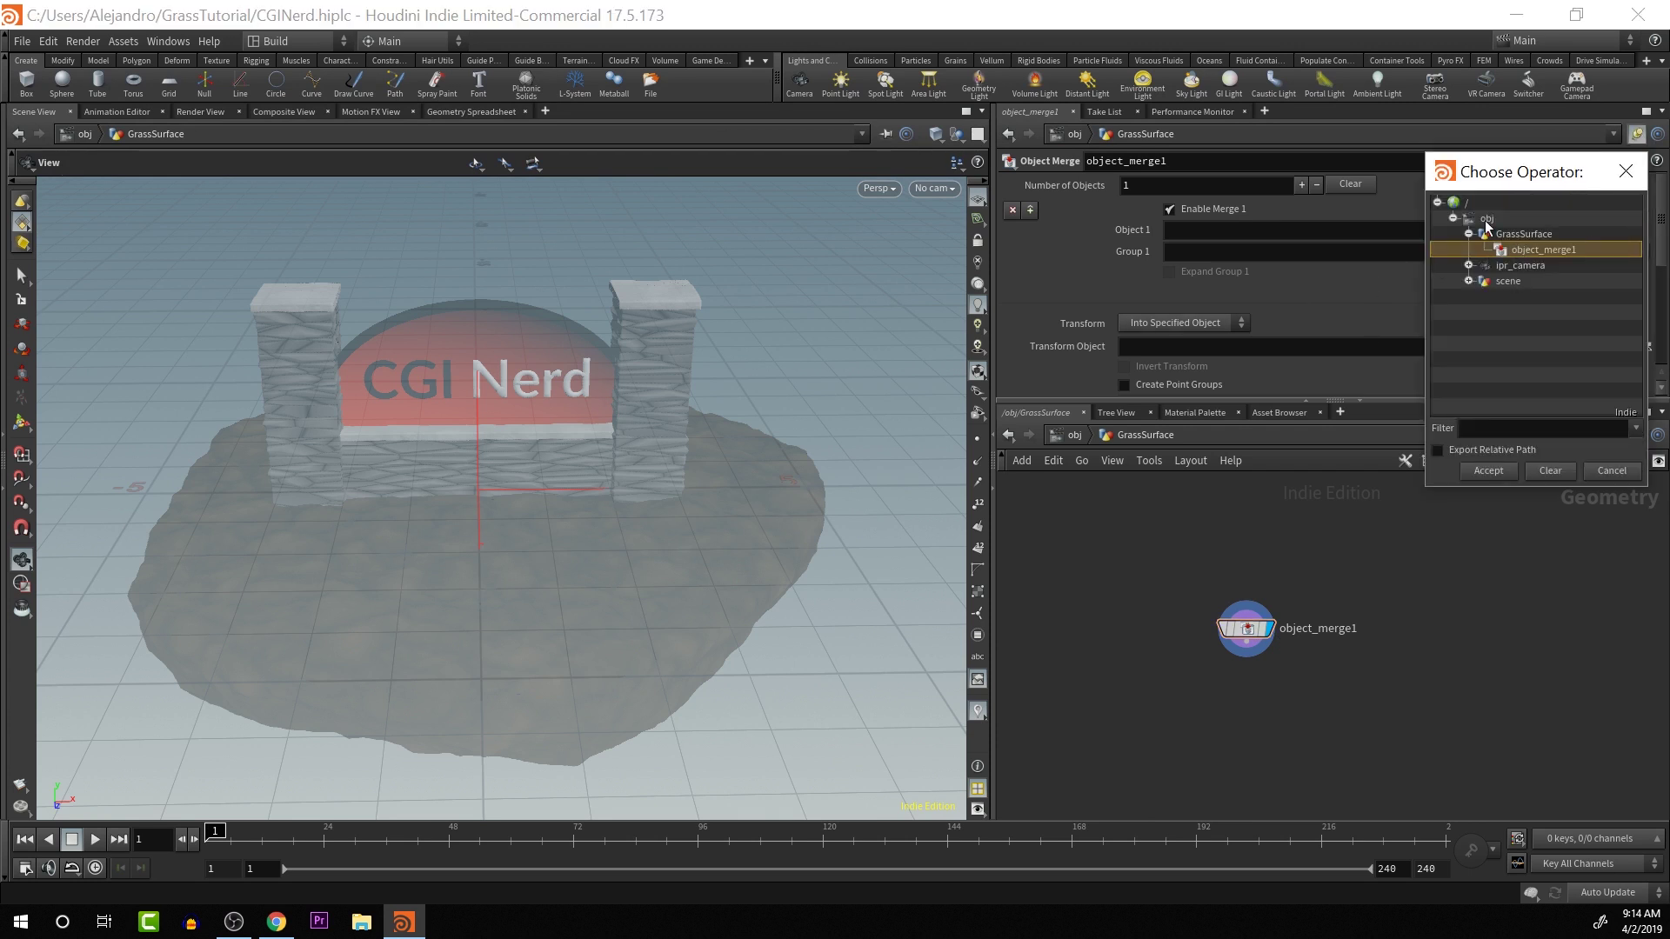
pyautogui.click(1469, 281)
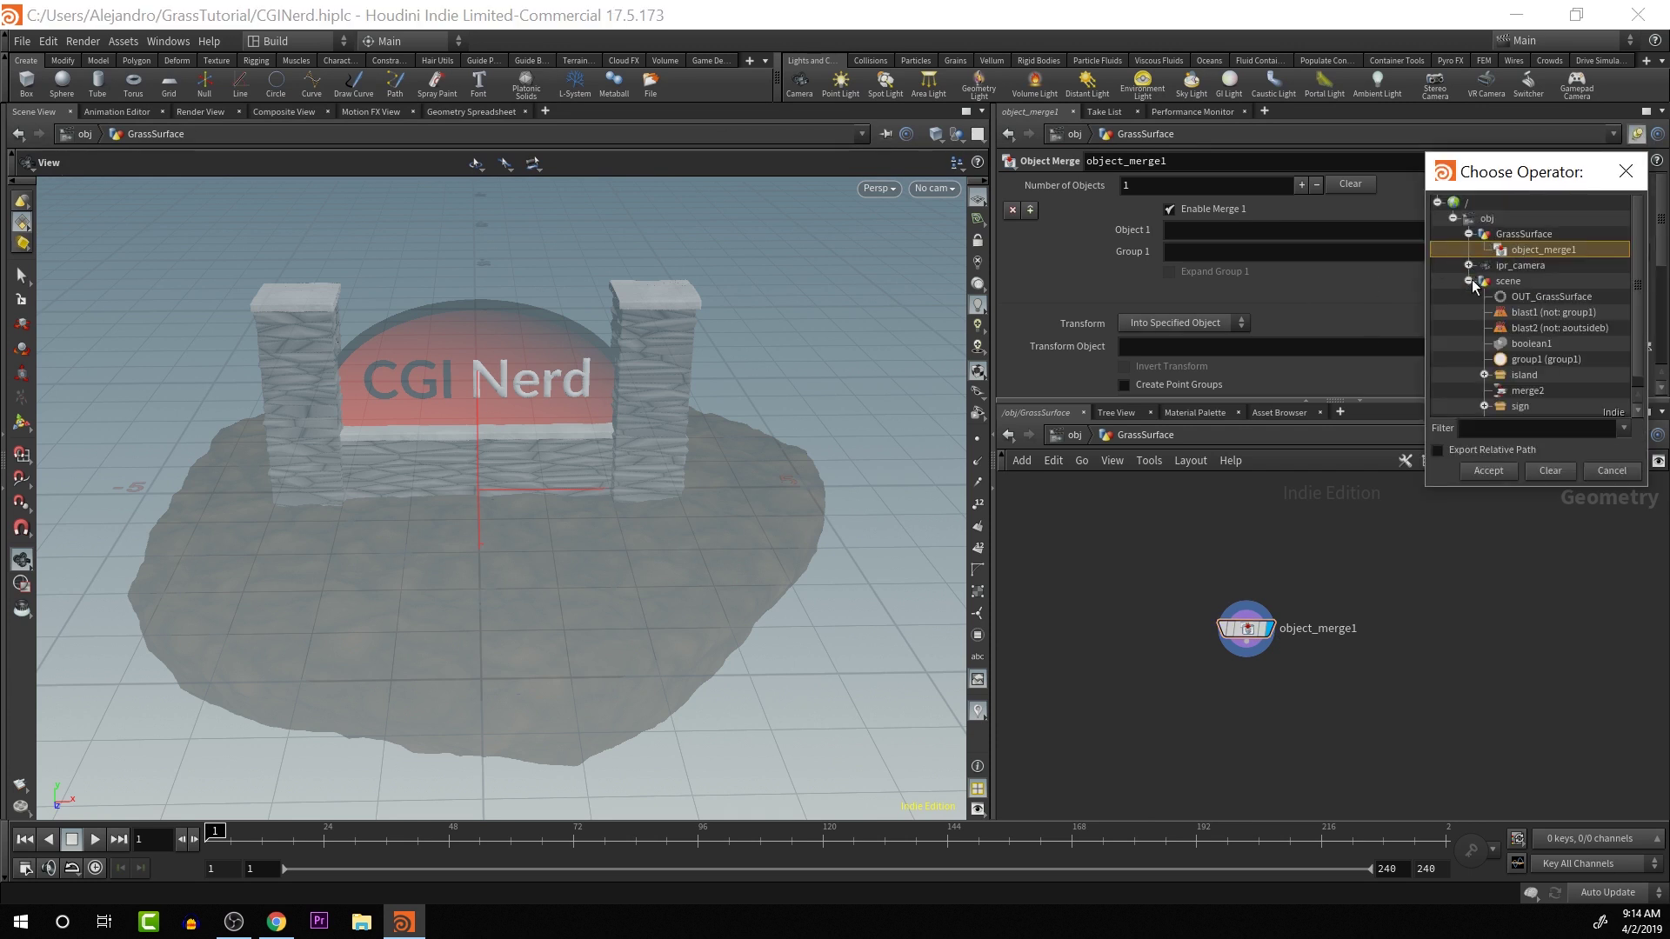
pyautogui.click(1531, 298)
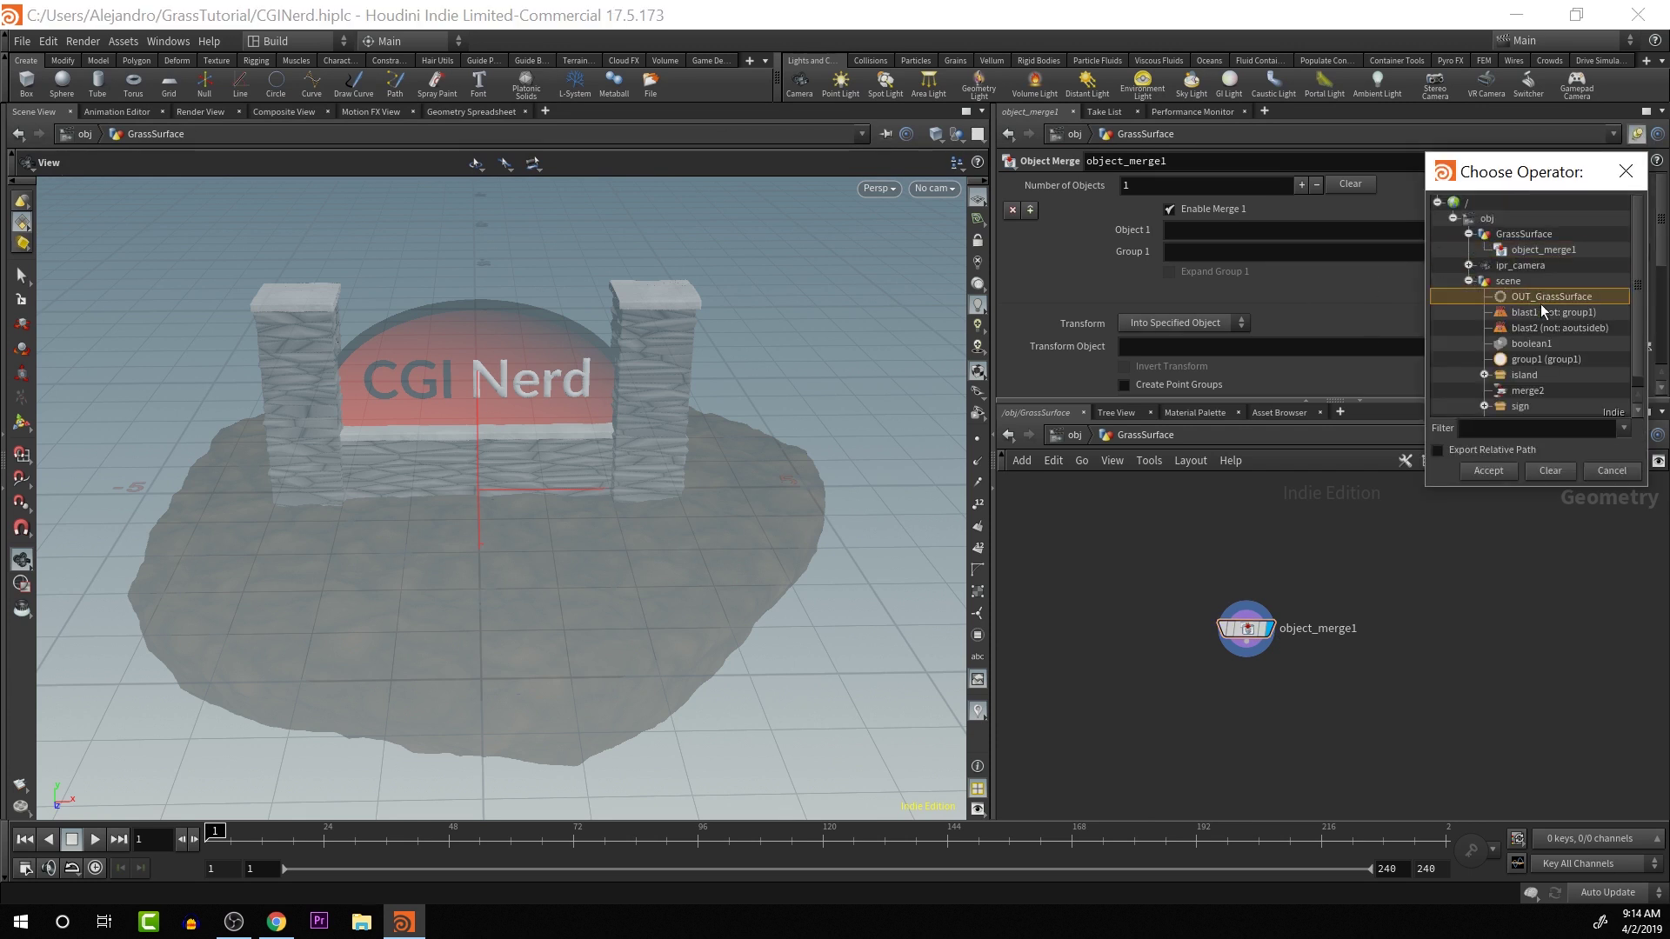
pyautogui.click(1489, 471)
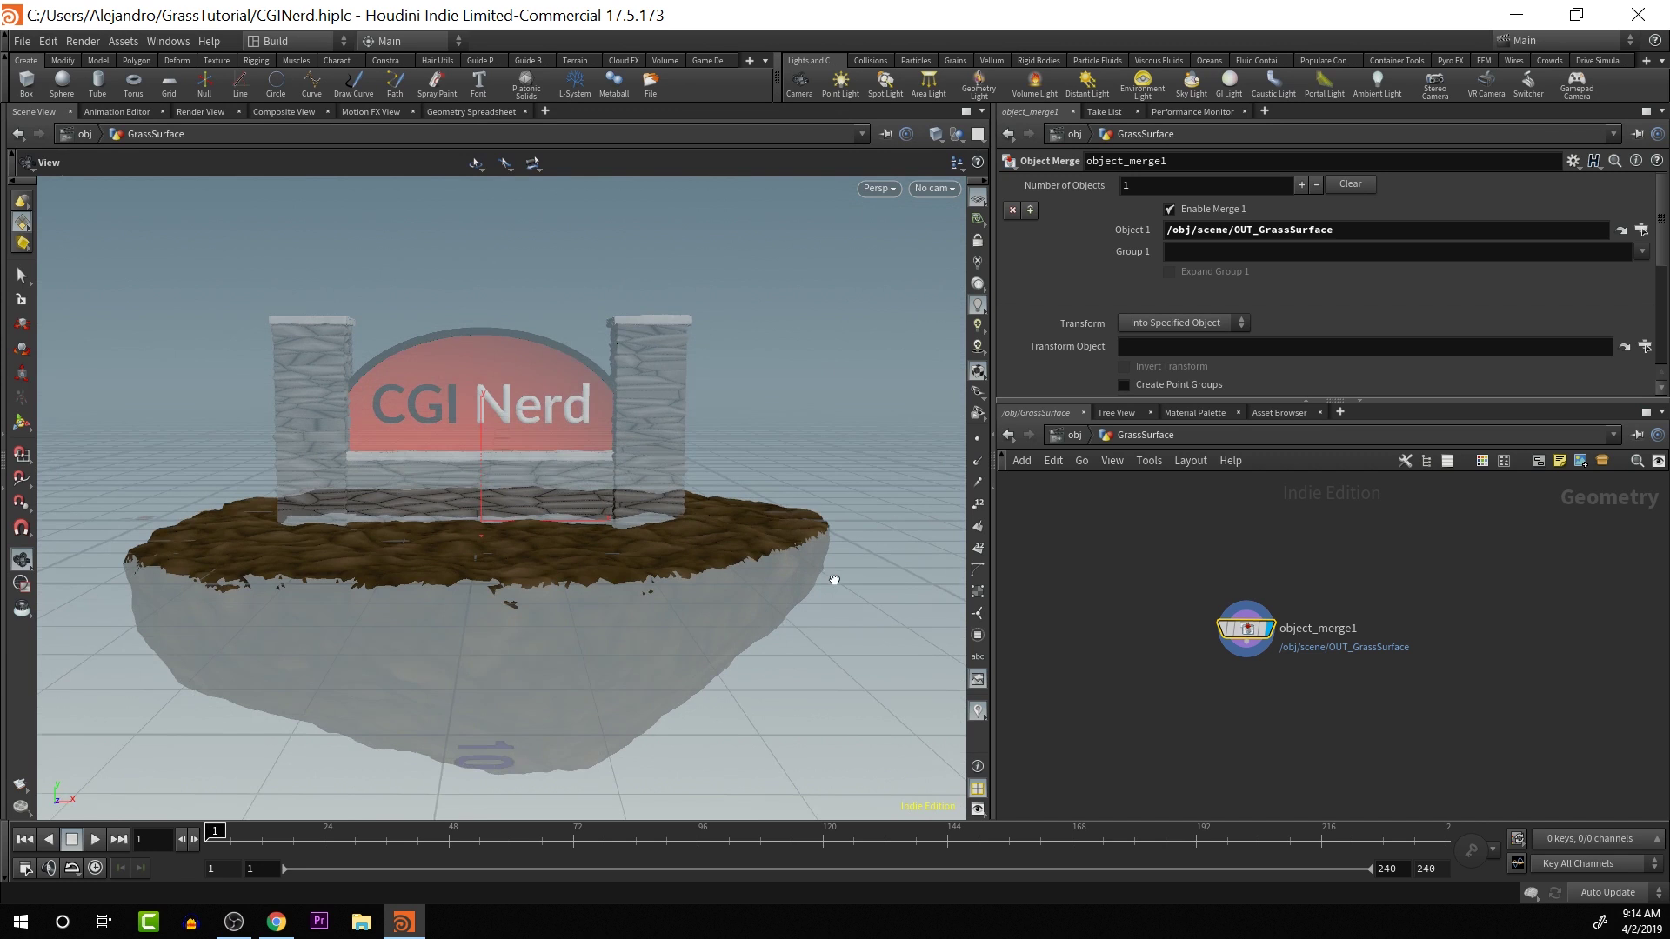
# - Return to the object level, reposition the GrassSurface and scene nodes, and hide the scene object to view only the grass surface
pyautogui.click(1075, 434)
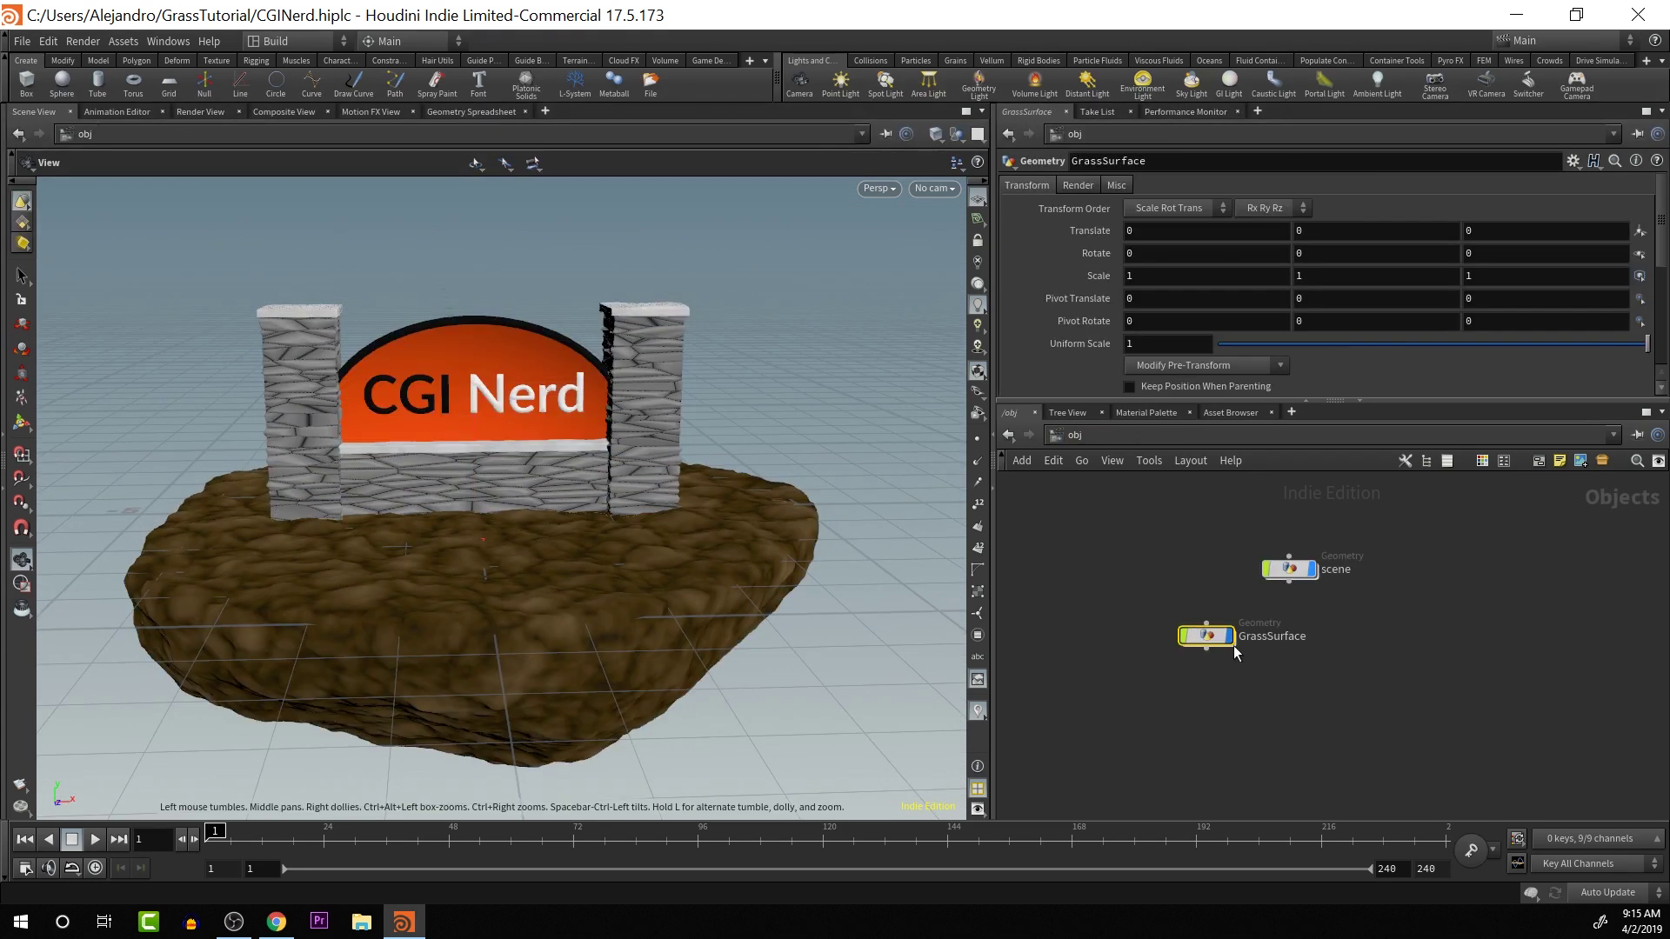
pyautogui.moveTo(1230, 640); pyautogui.dragTo(1189, 594)
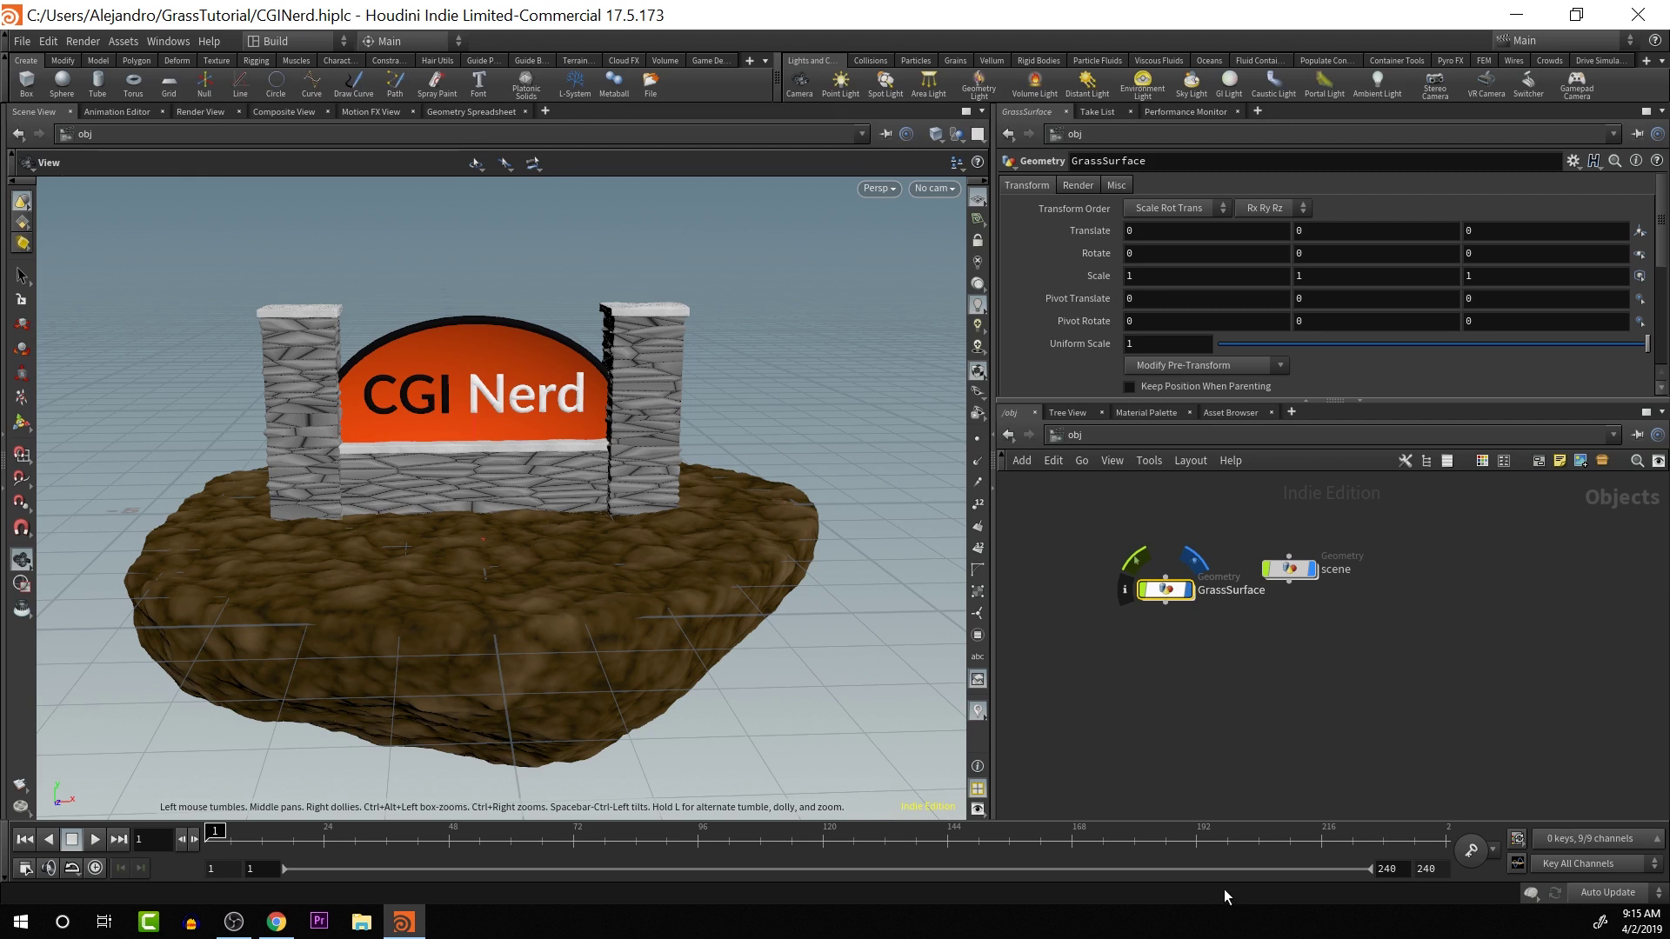
pyautogui.moveTo(1175, 600); pyautogui.dragTo(1190, 650, button='middle')
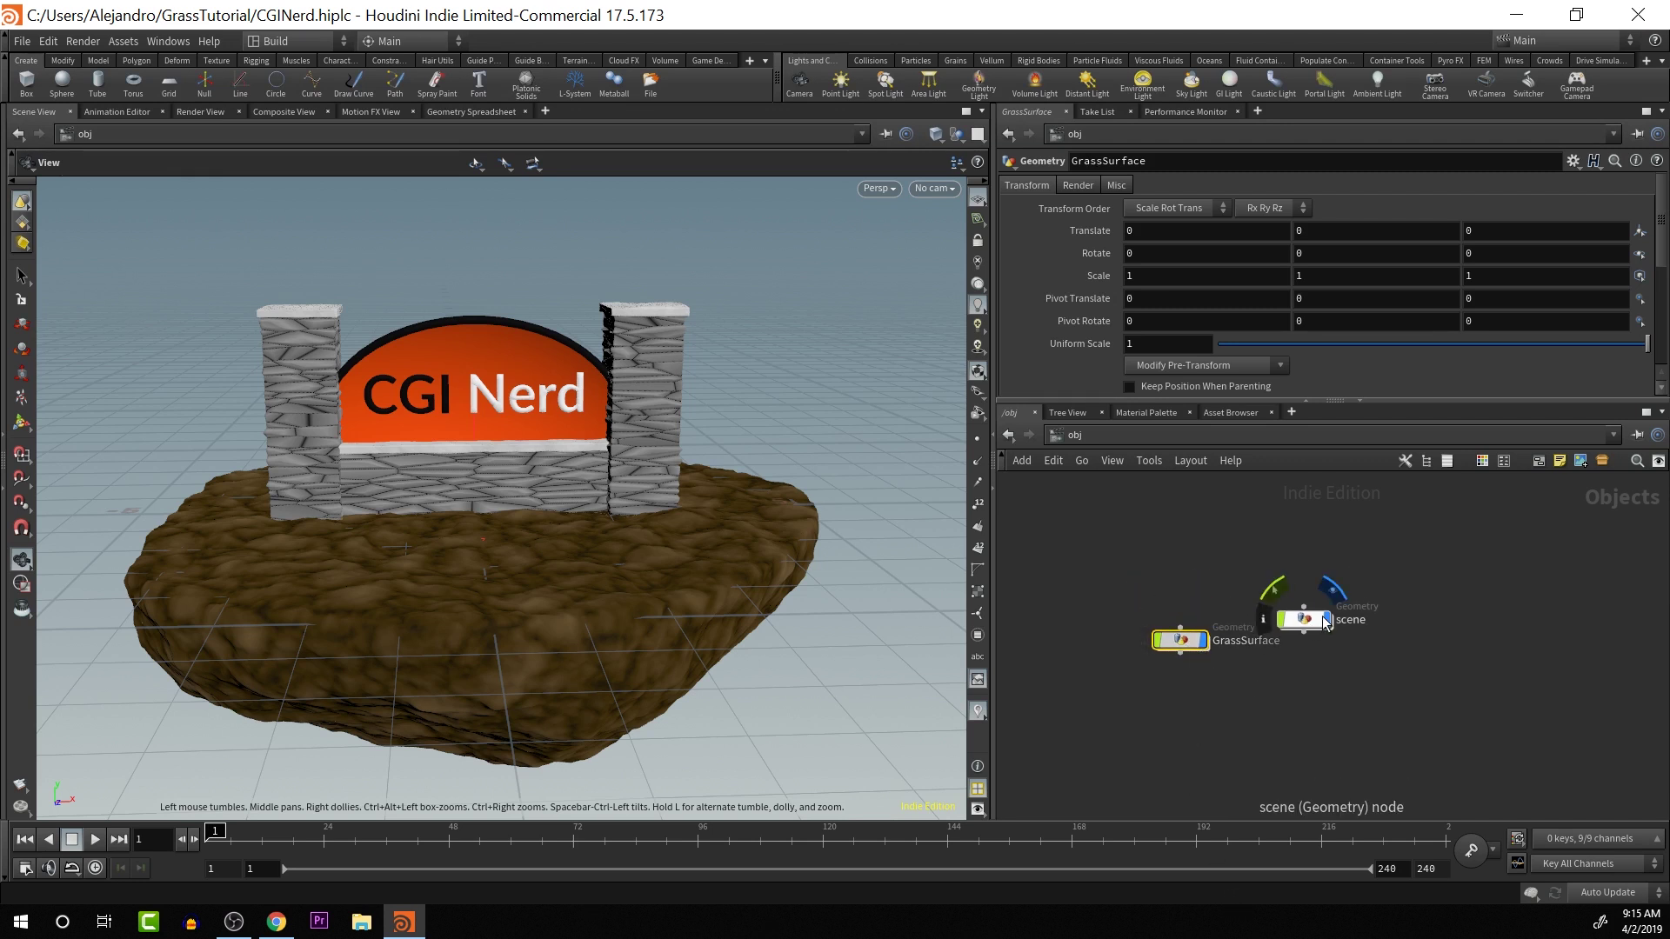
pyautogui.click(1331, 593)
pyautogui.click(1178, 597)
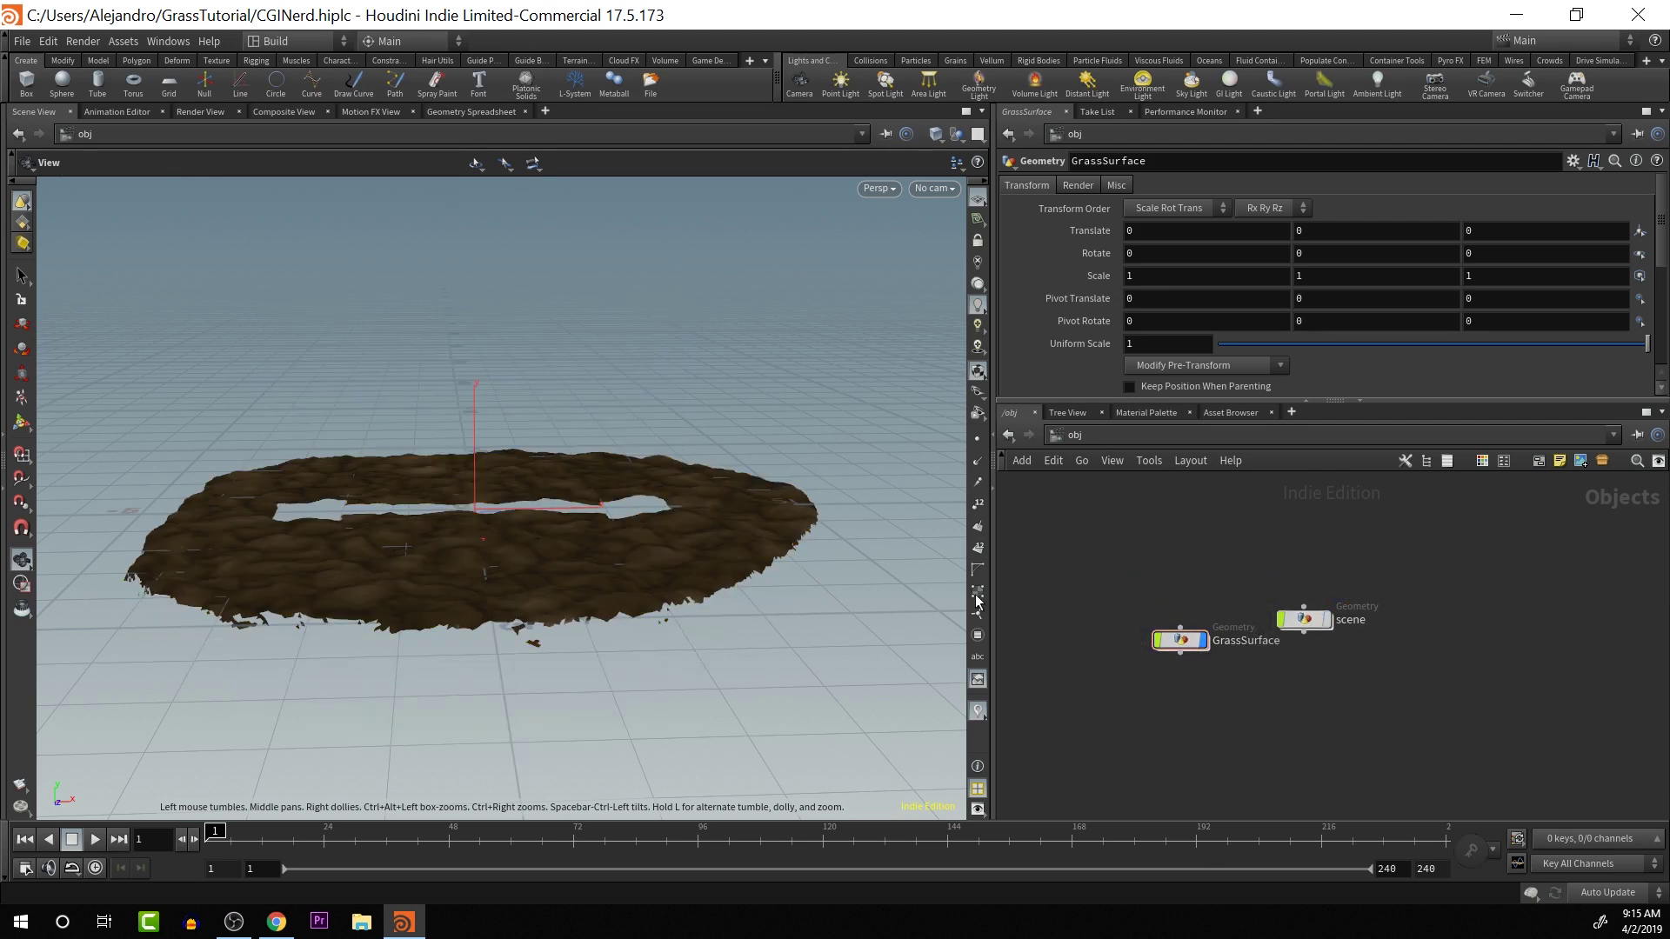
pyautogui.moveTo(822, 670); pyautogui.dragTo(865, 686)
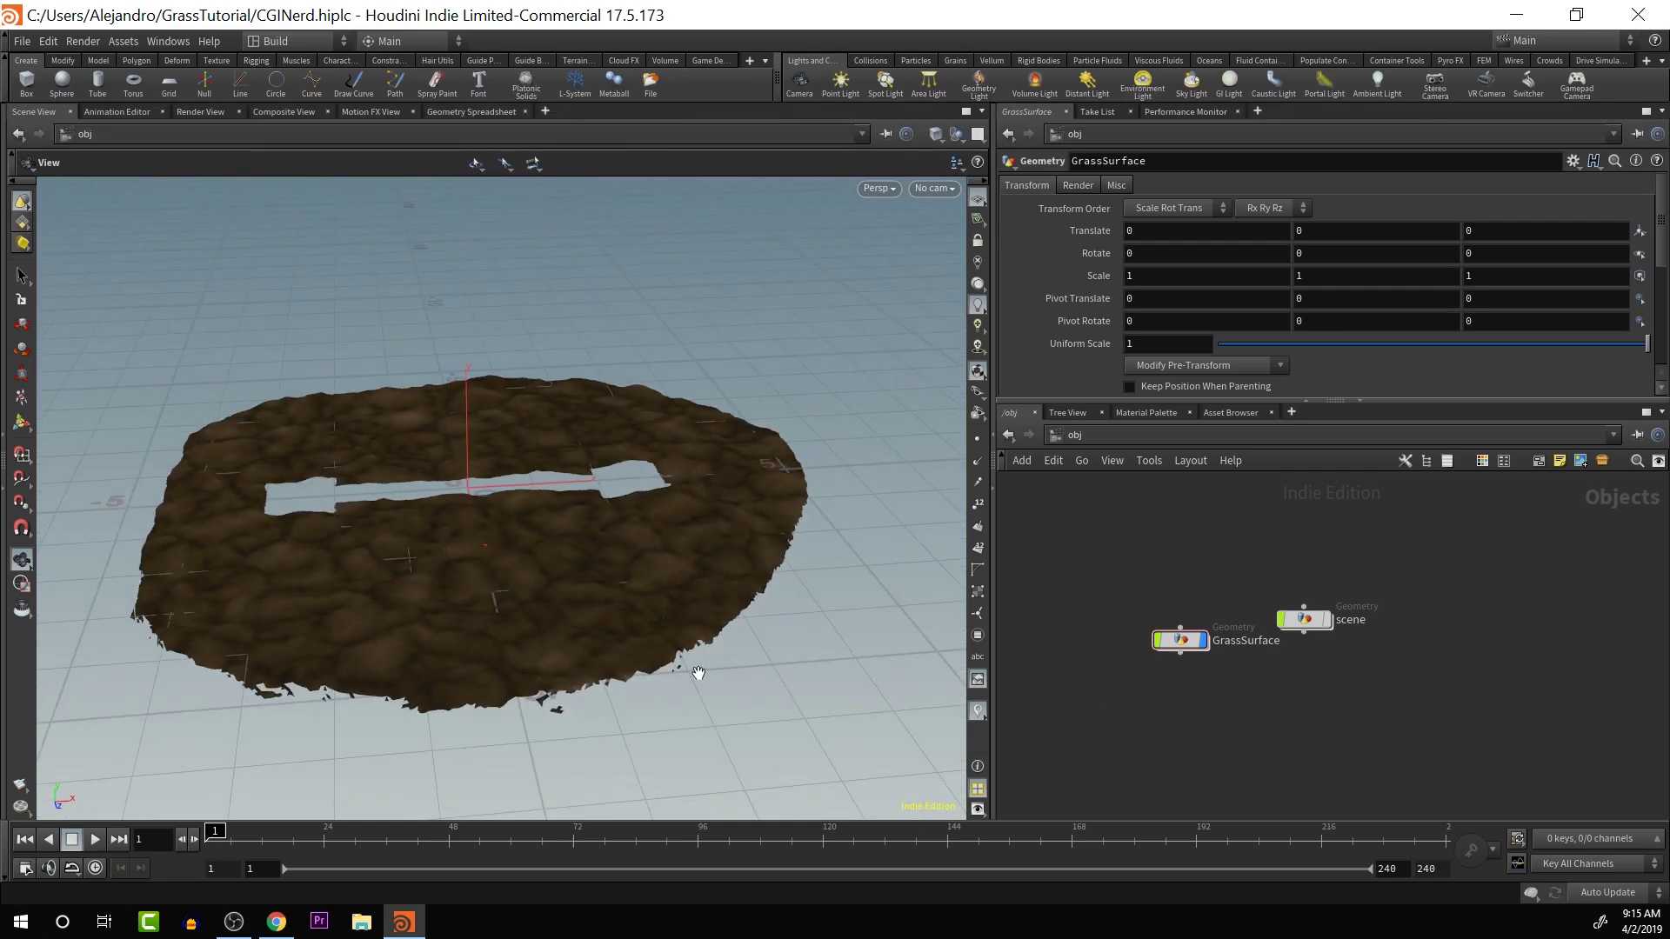
pyautogui.moveTo(697, 675); pyautogui.dragTo(716, 525)
pyautogui.moveTo(749, 683); pyautogui.dragTo(715, 599)
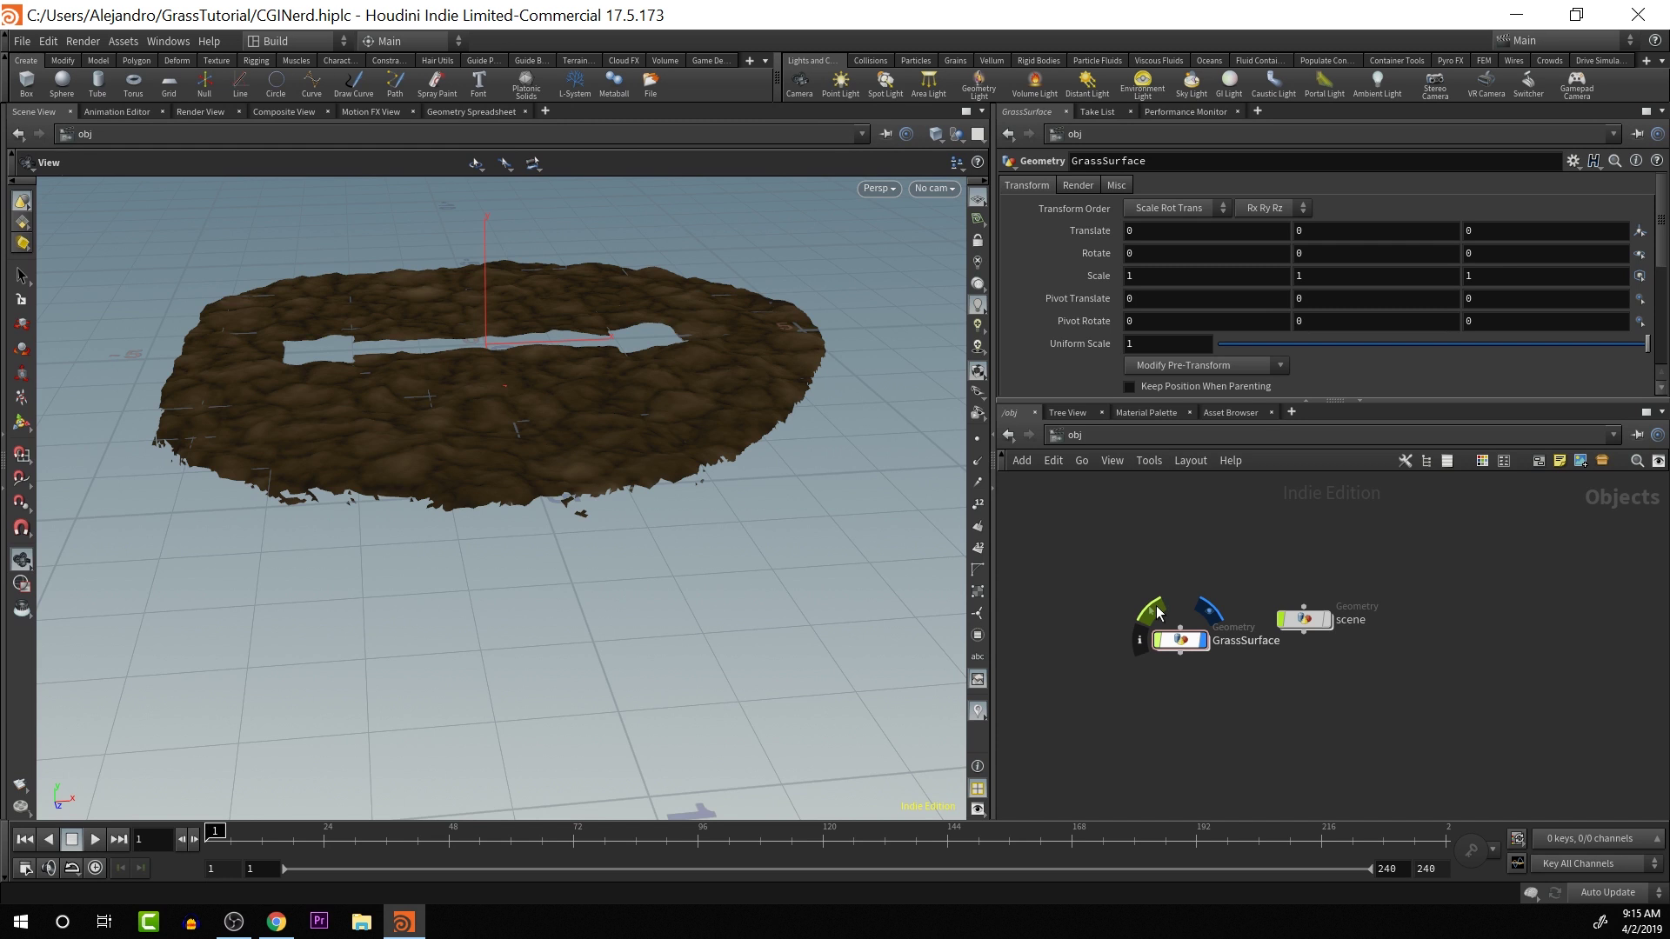
pyautogui.moveTo(853, 452); pyautogui.dragTo(682, 362)
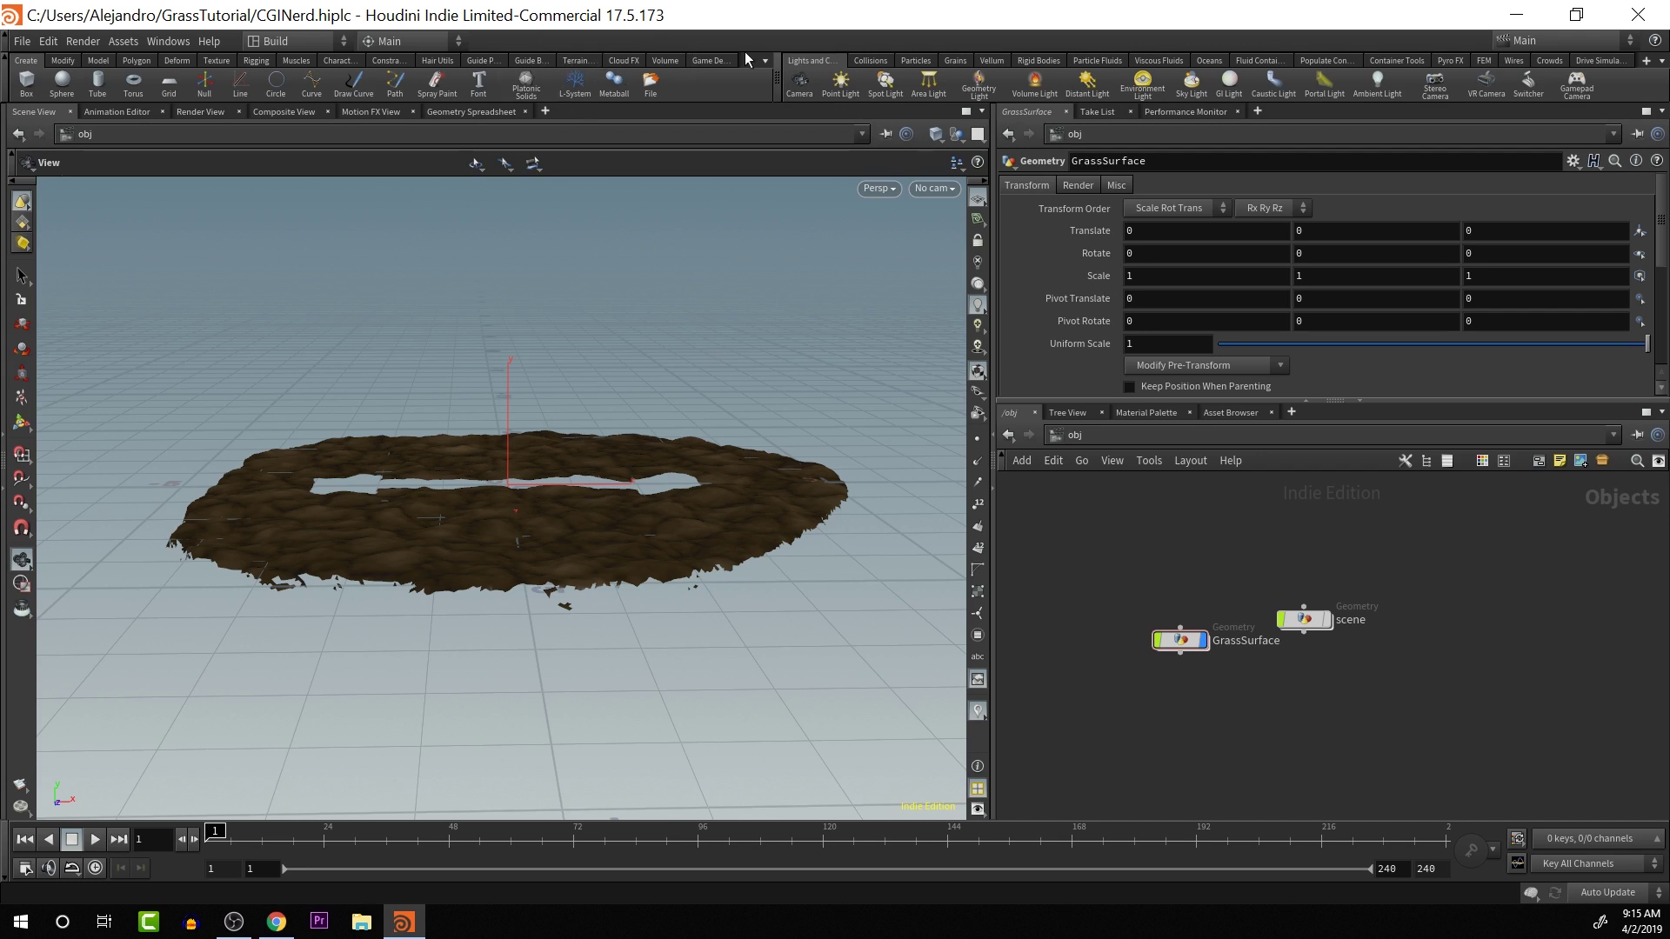
# - Switch the desktop layout to Grooming and preview the Hair radial menu in the viewport
pyautogui.click(322, 41)
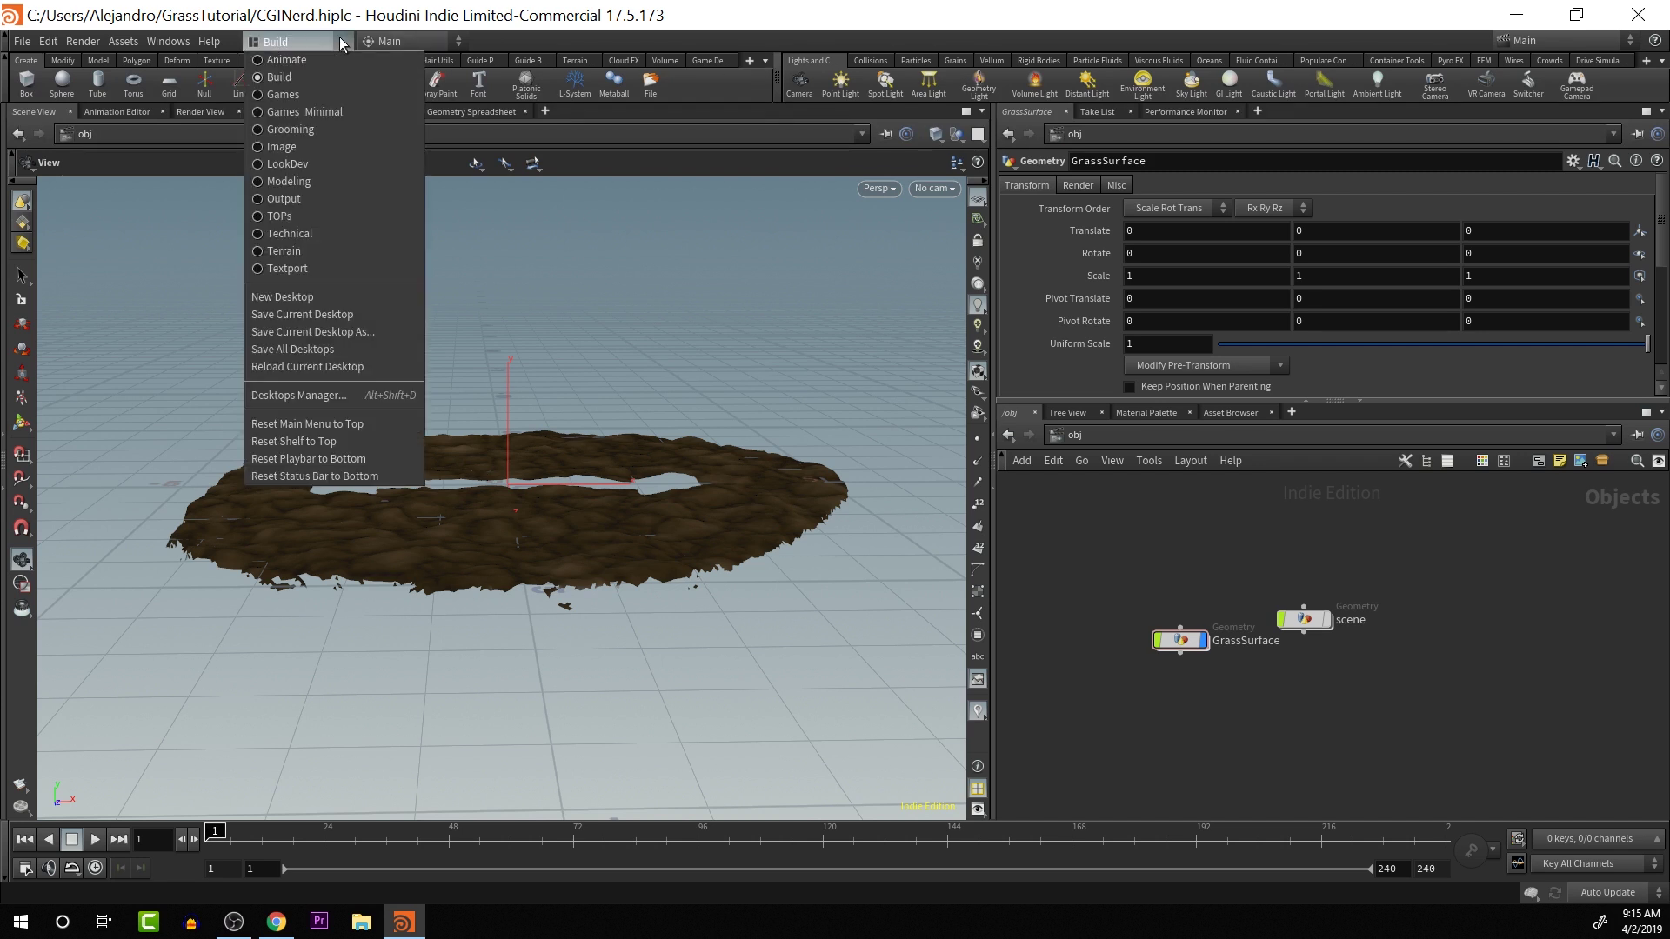
pyautogui.click(302, 127)
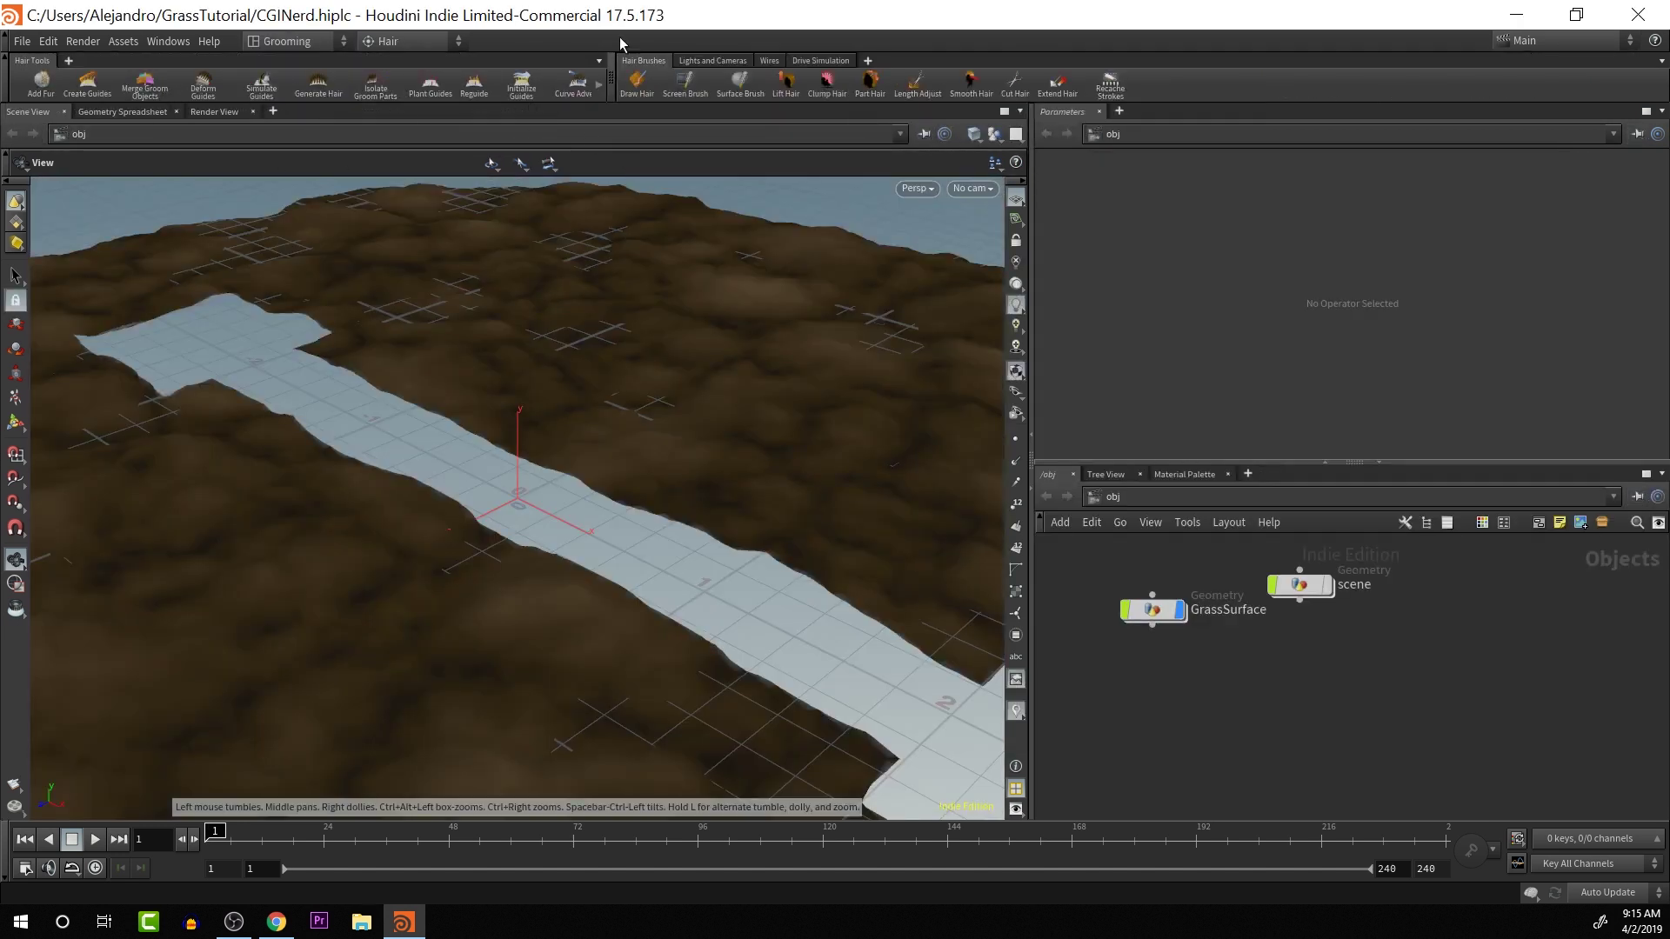
pyautogui.click(404, 42)
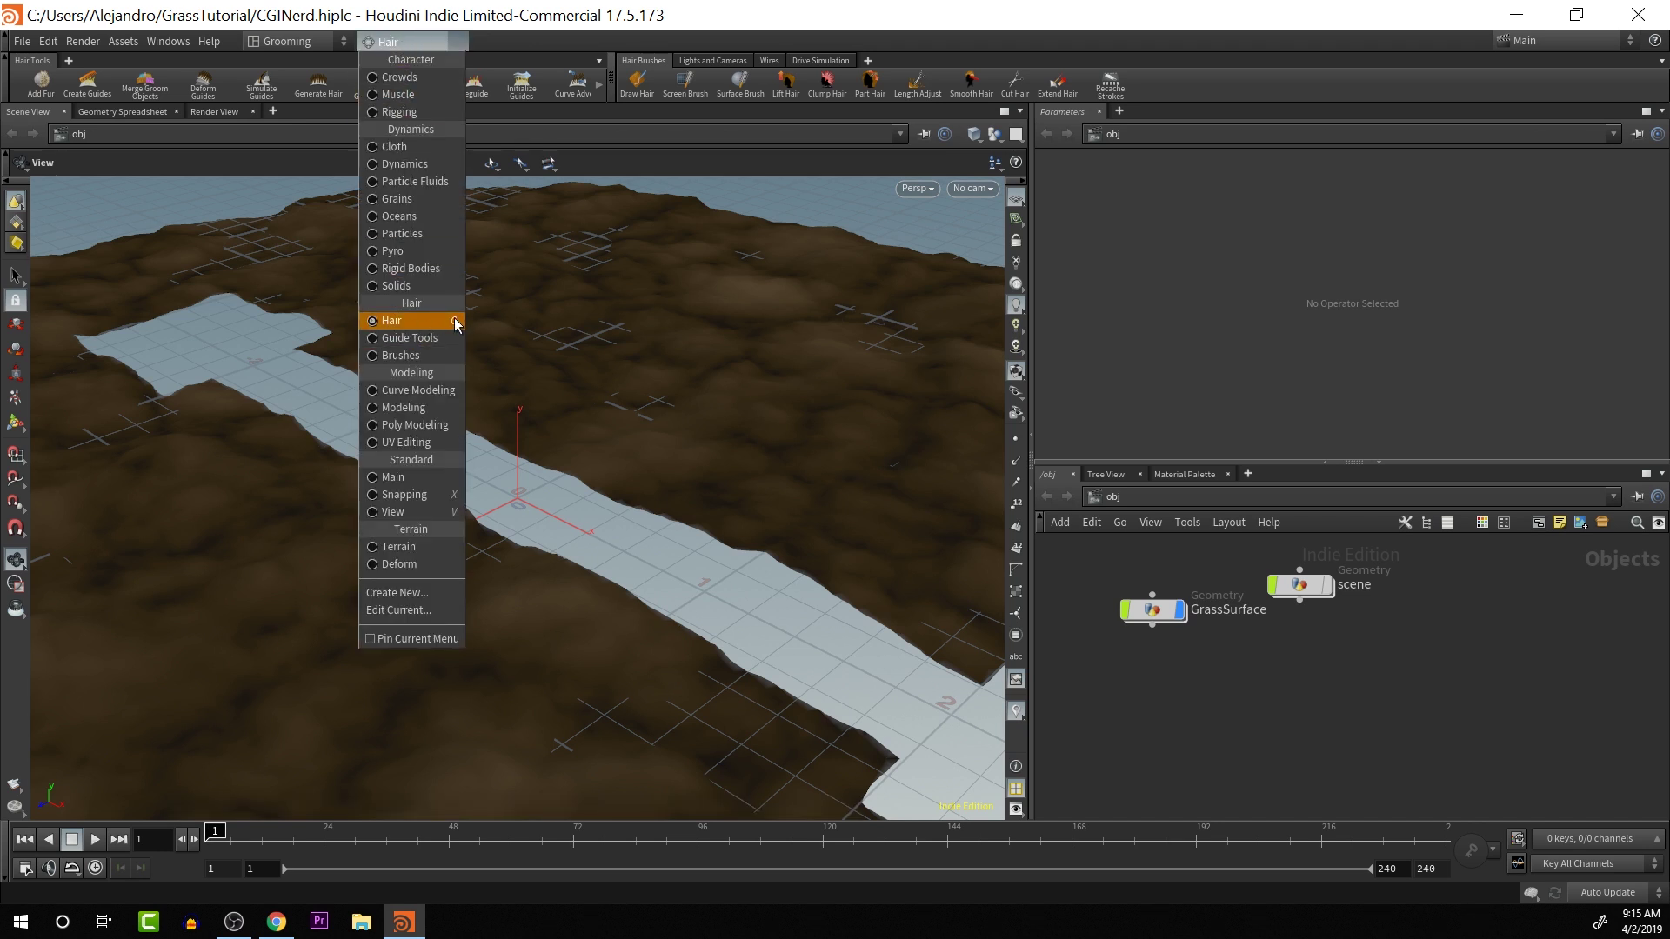
pyautogui.click(419, 14)
pyautogui.press('c')
pyautogui.press('c')
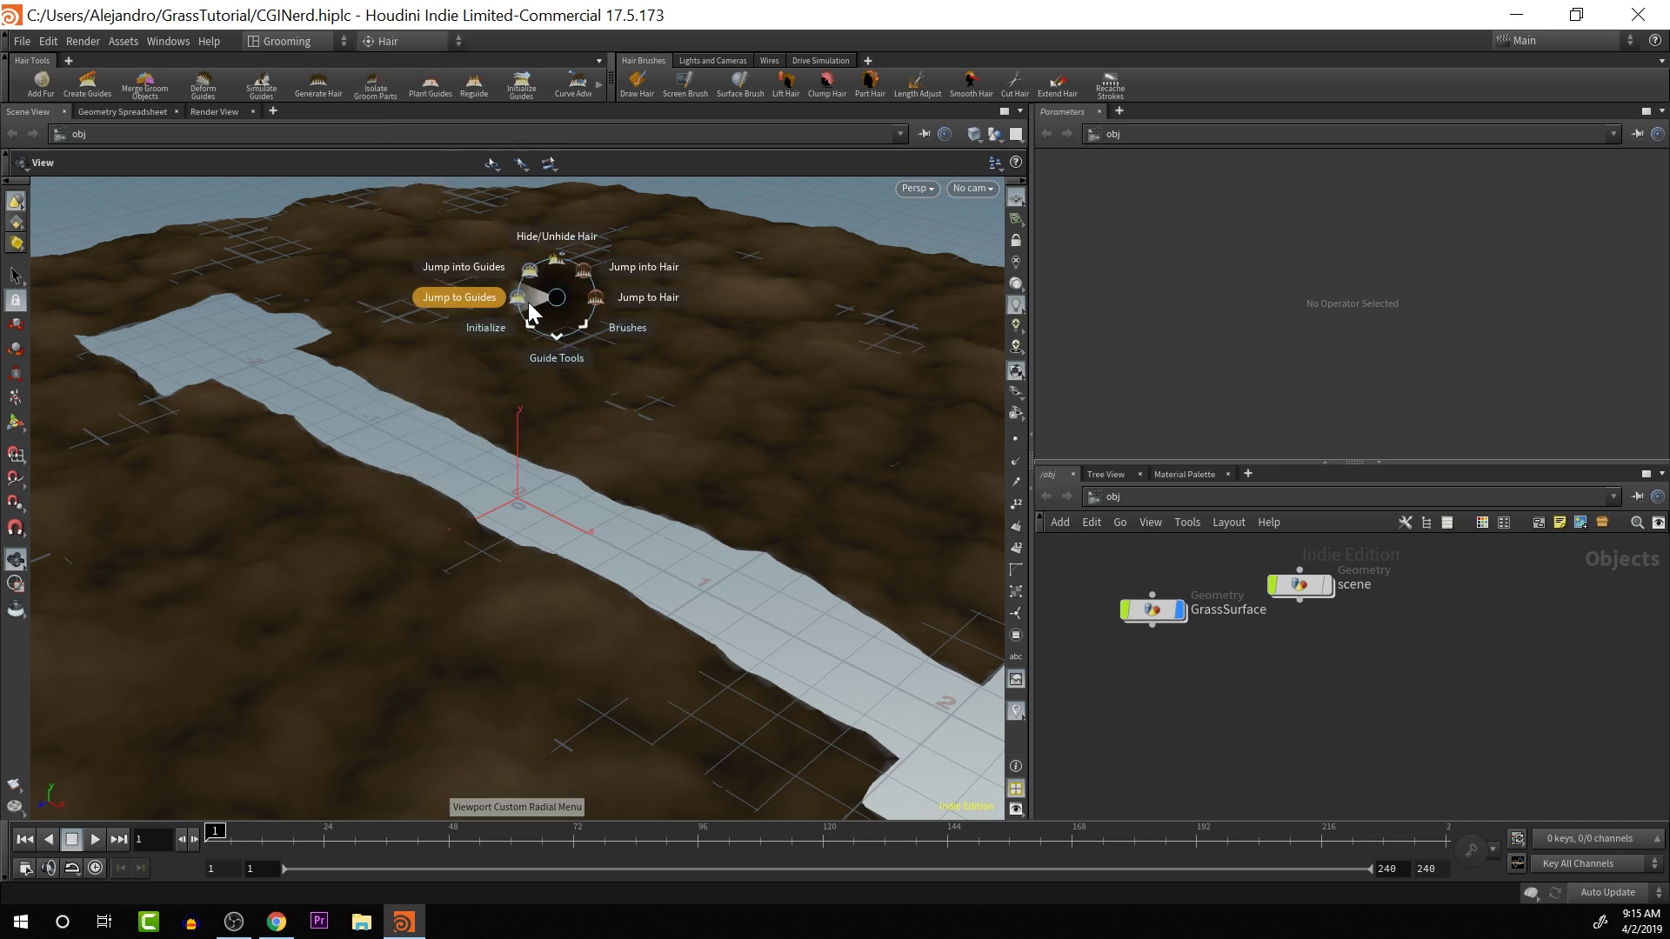
pyautogui.click(518, 348)
pyautogui.click(553, 308)
pyautogui.click(553, 308)
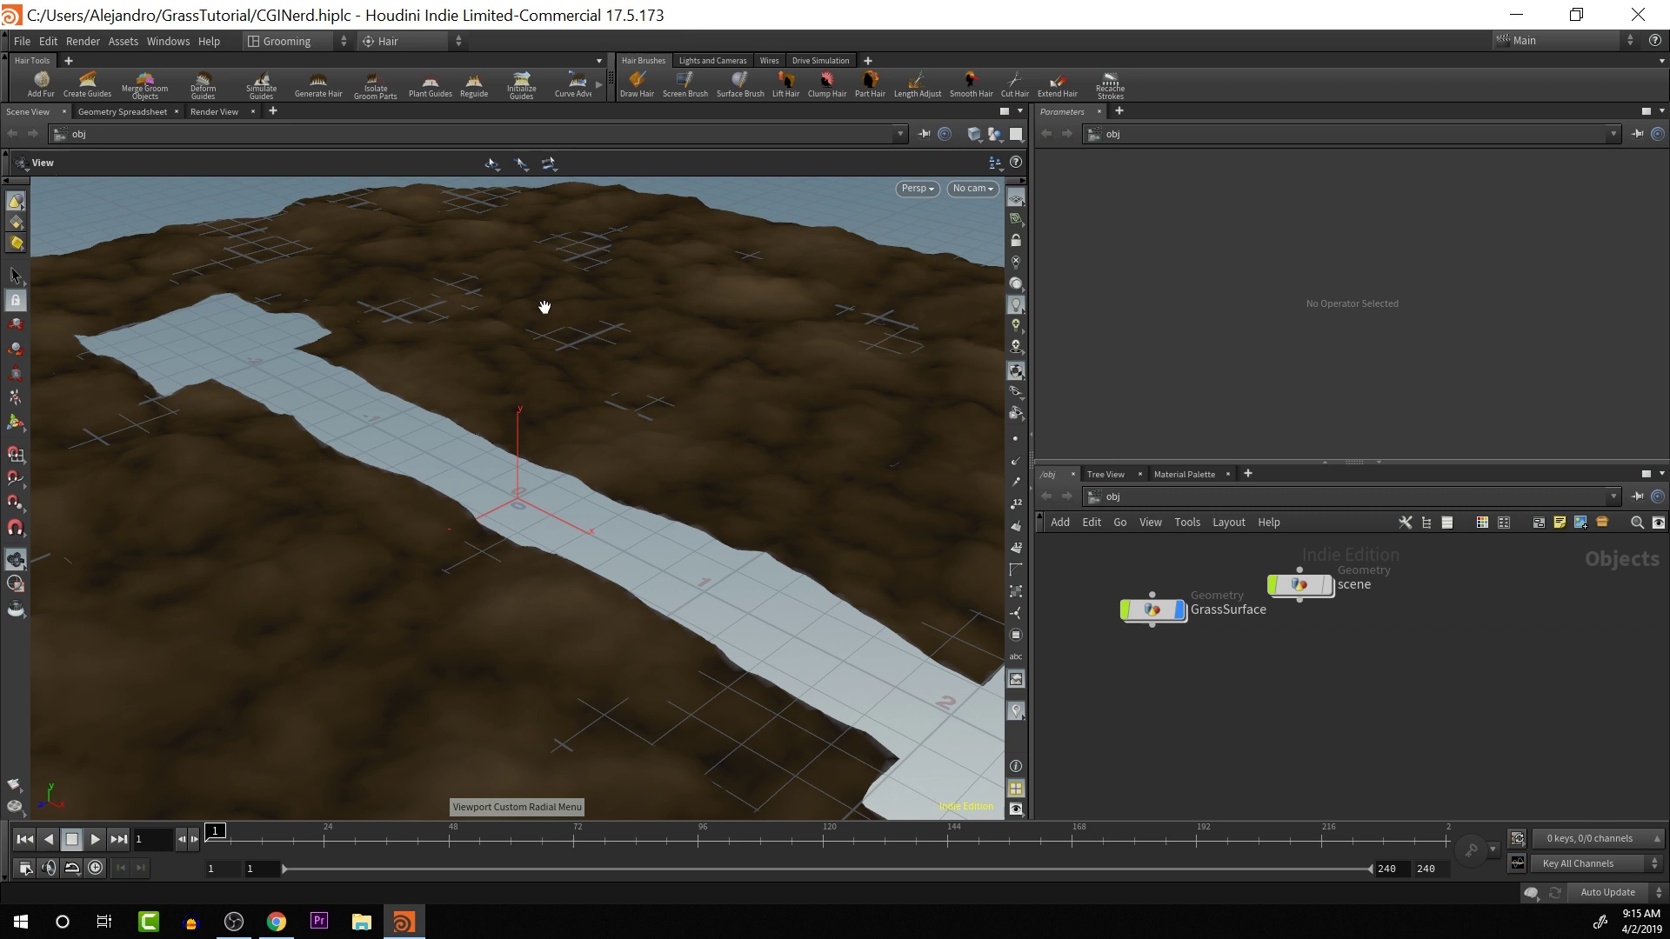
# - Add fur to the GrassSurface object without assigning any animated skin geometry
pyautogui.moveTo(443, 345); pyautogui.dragTo(484, 231, button='middle')
pyautogui.scroll(-6, 471, 235)
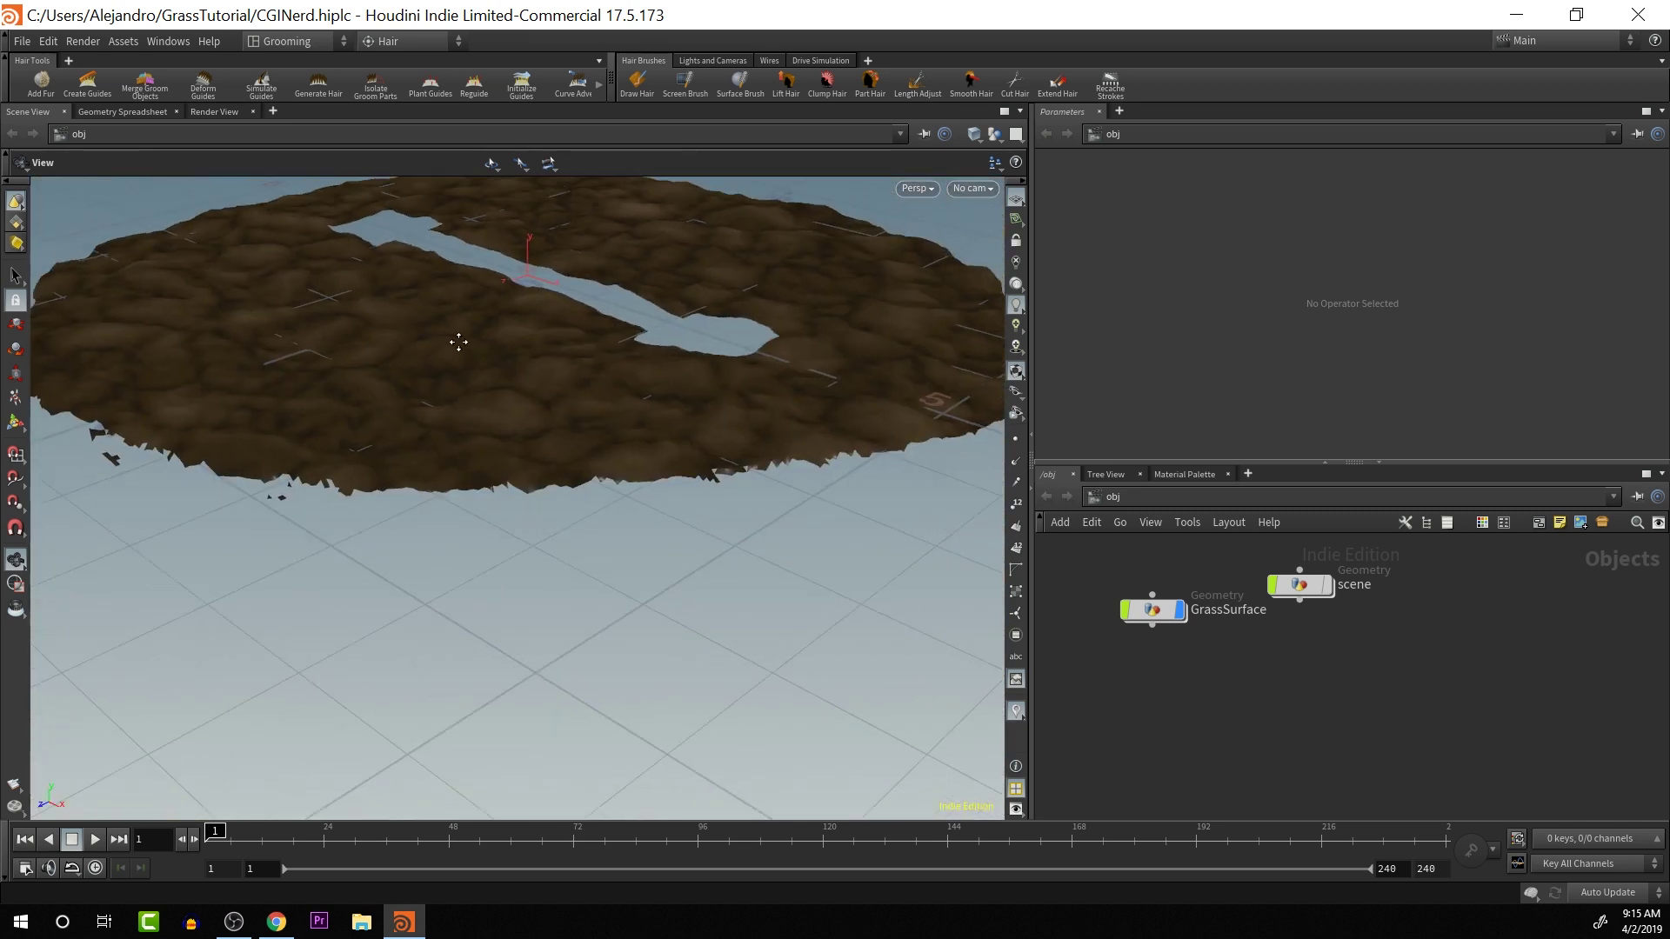
pyautogui.moveTo(458, 339); pyautogui.dragTo(462, 455, button='middle')
pyautogui.moveTo(463, 455); pyautogui.dragTo(418, 279)
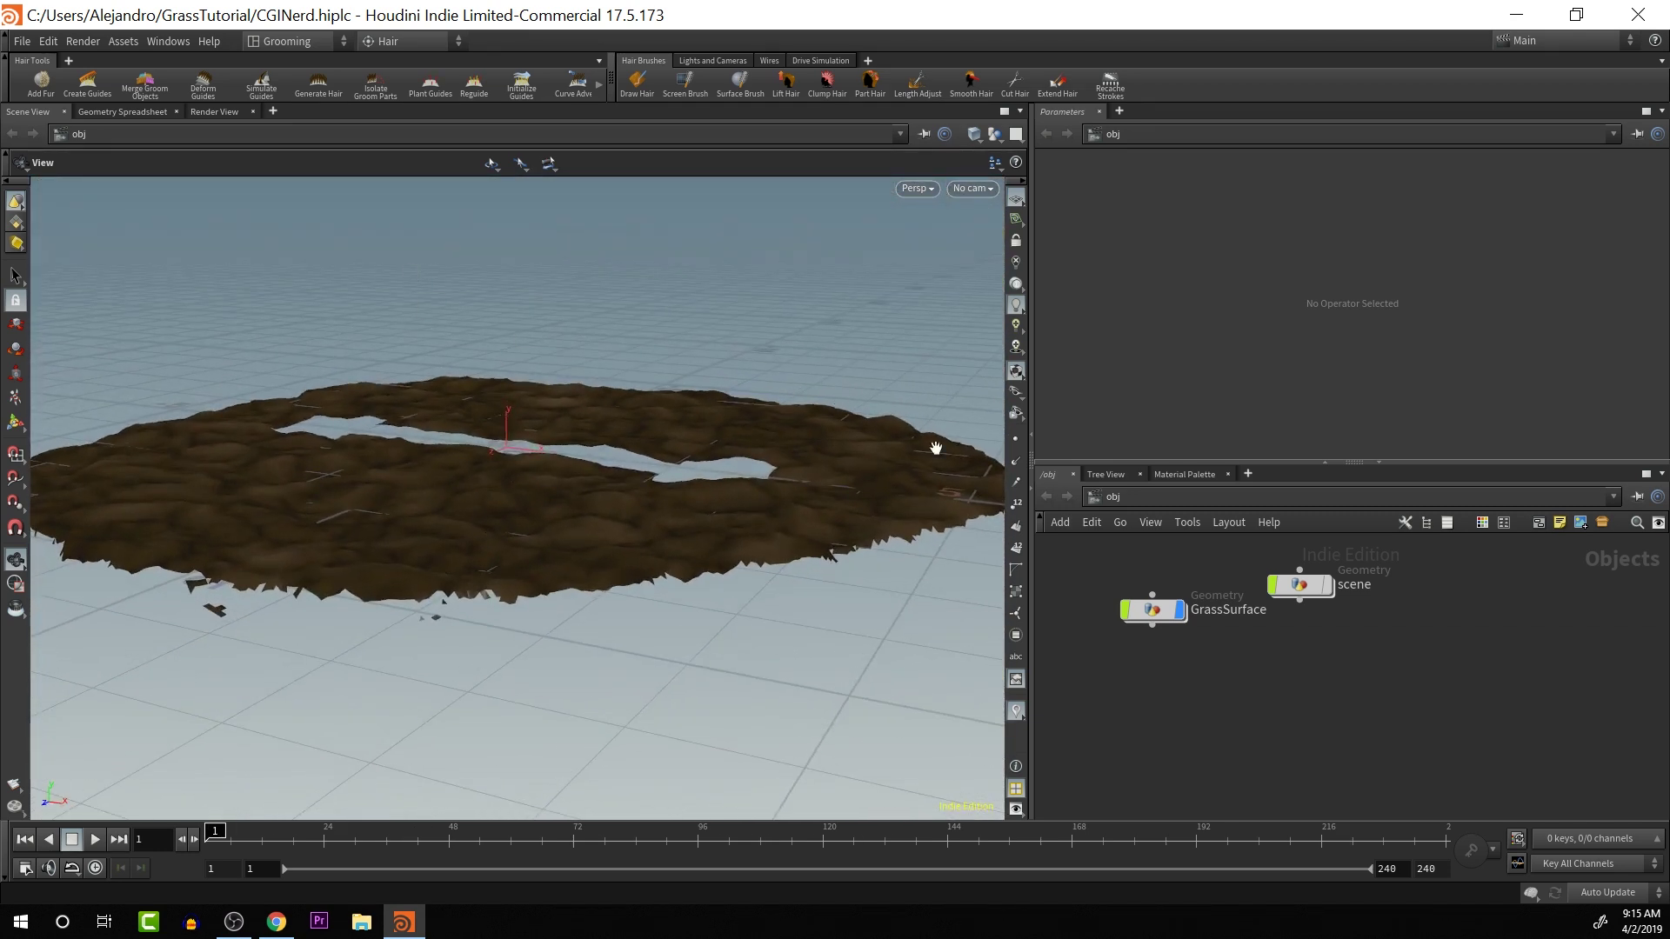
pyautogui.click(1153, 609)
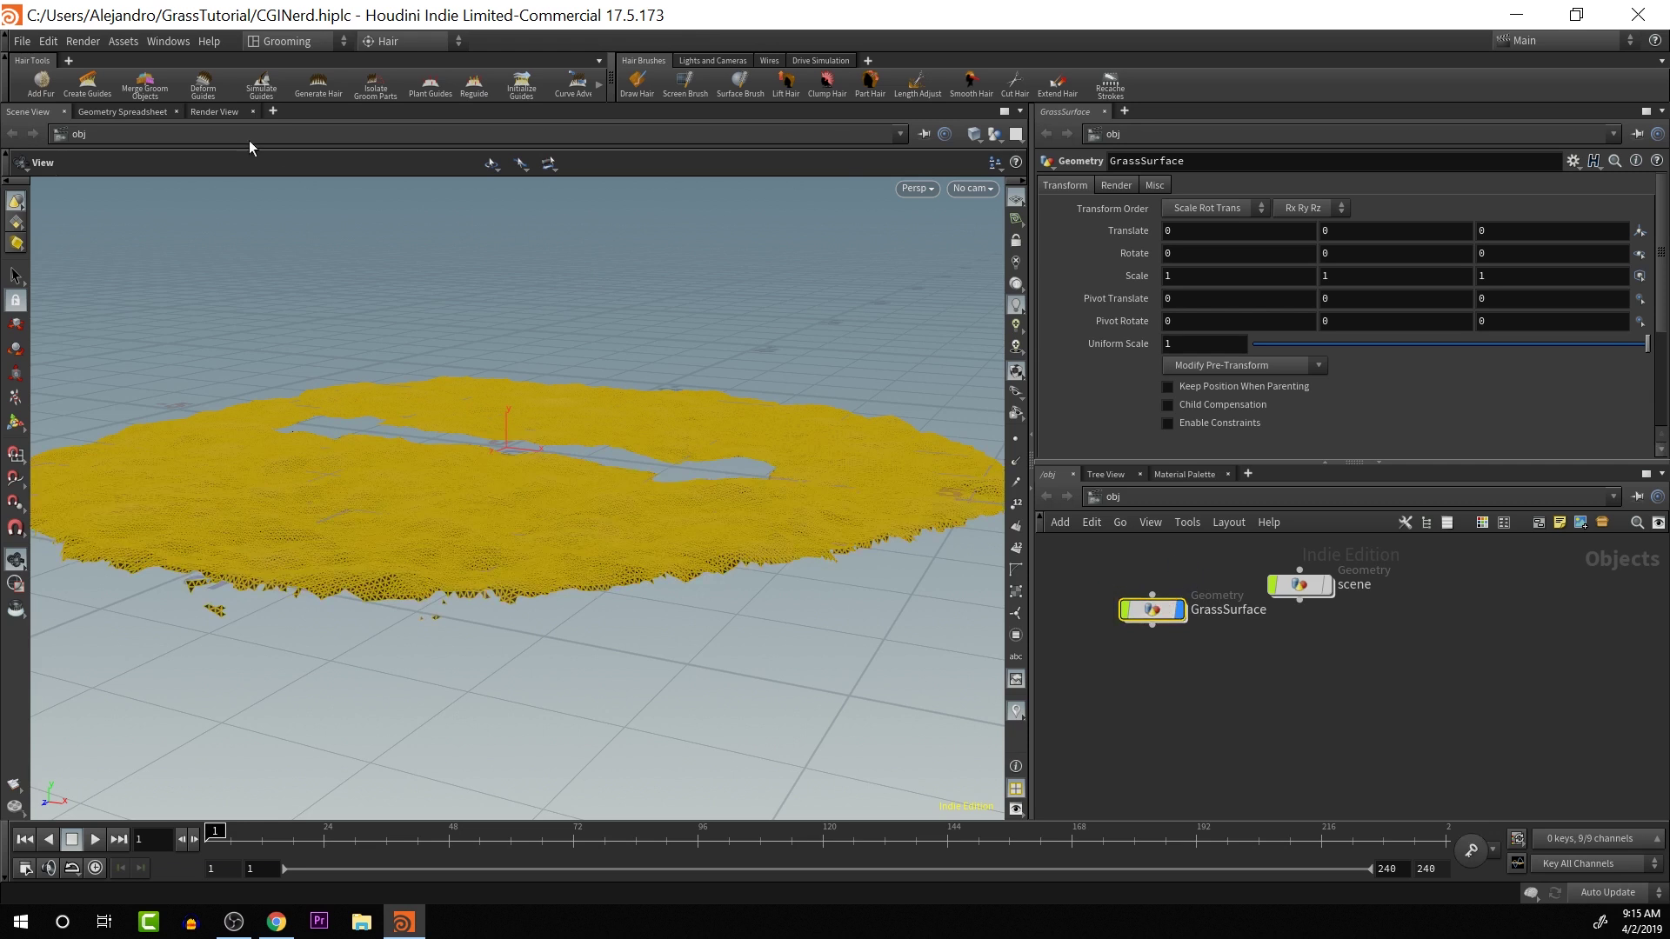
pyautogui.click(41, 80)
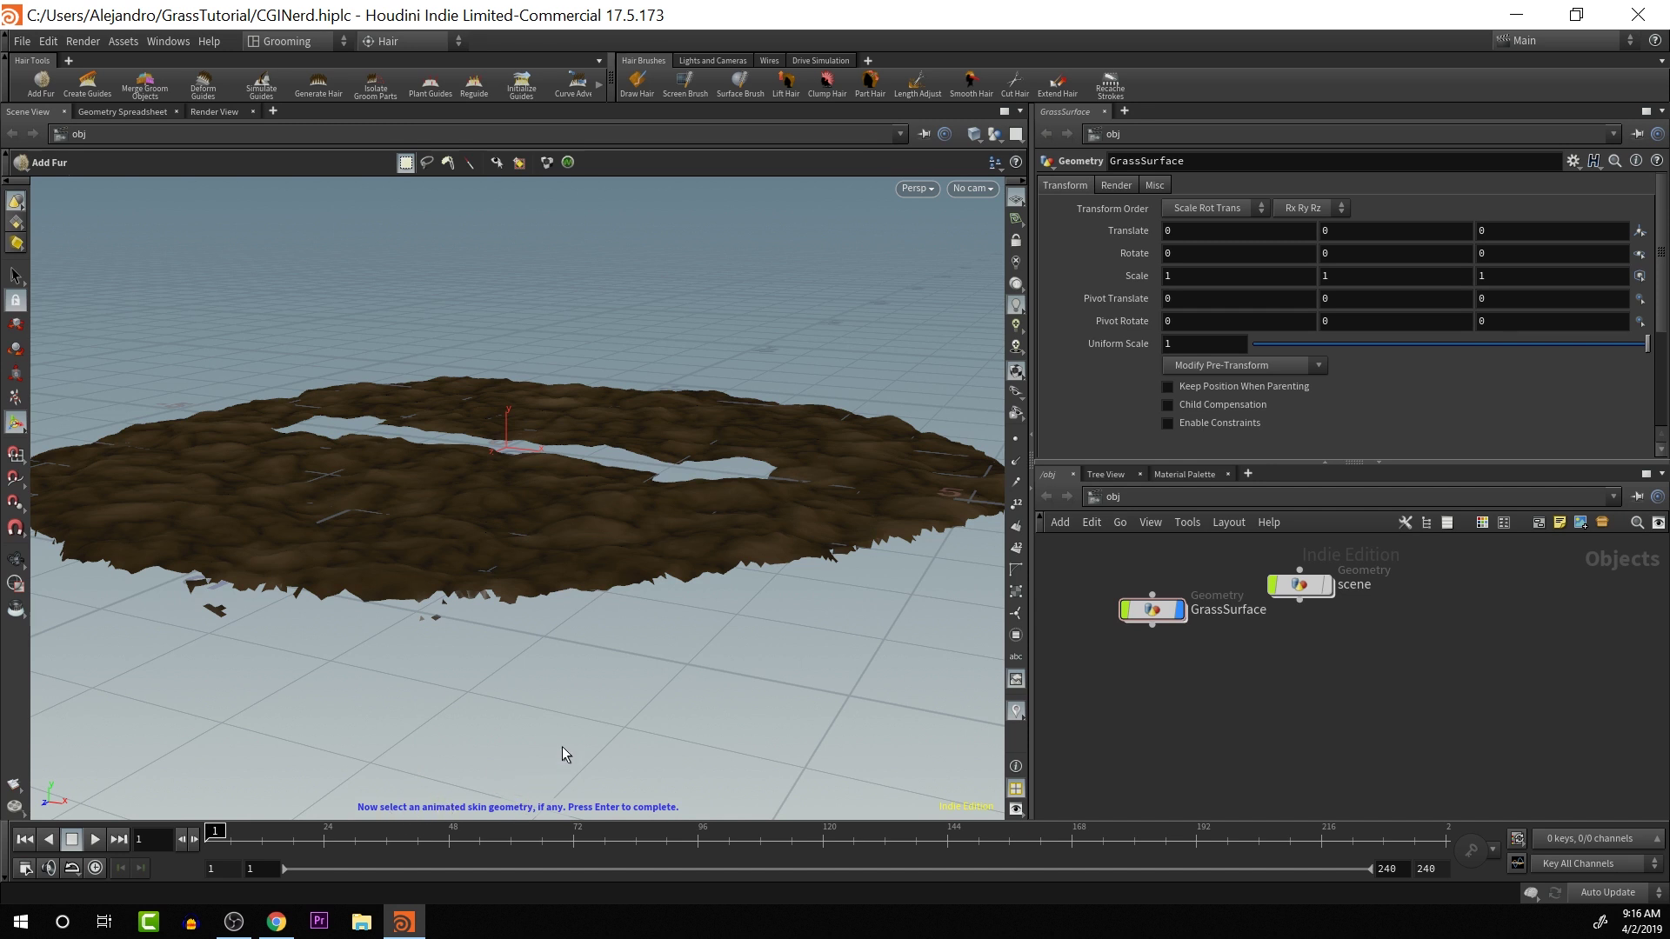
pyautogui.press('Return')
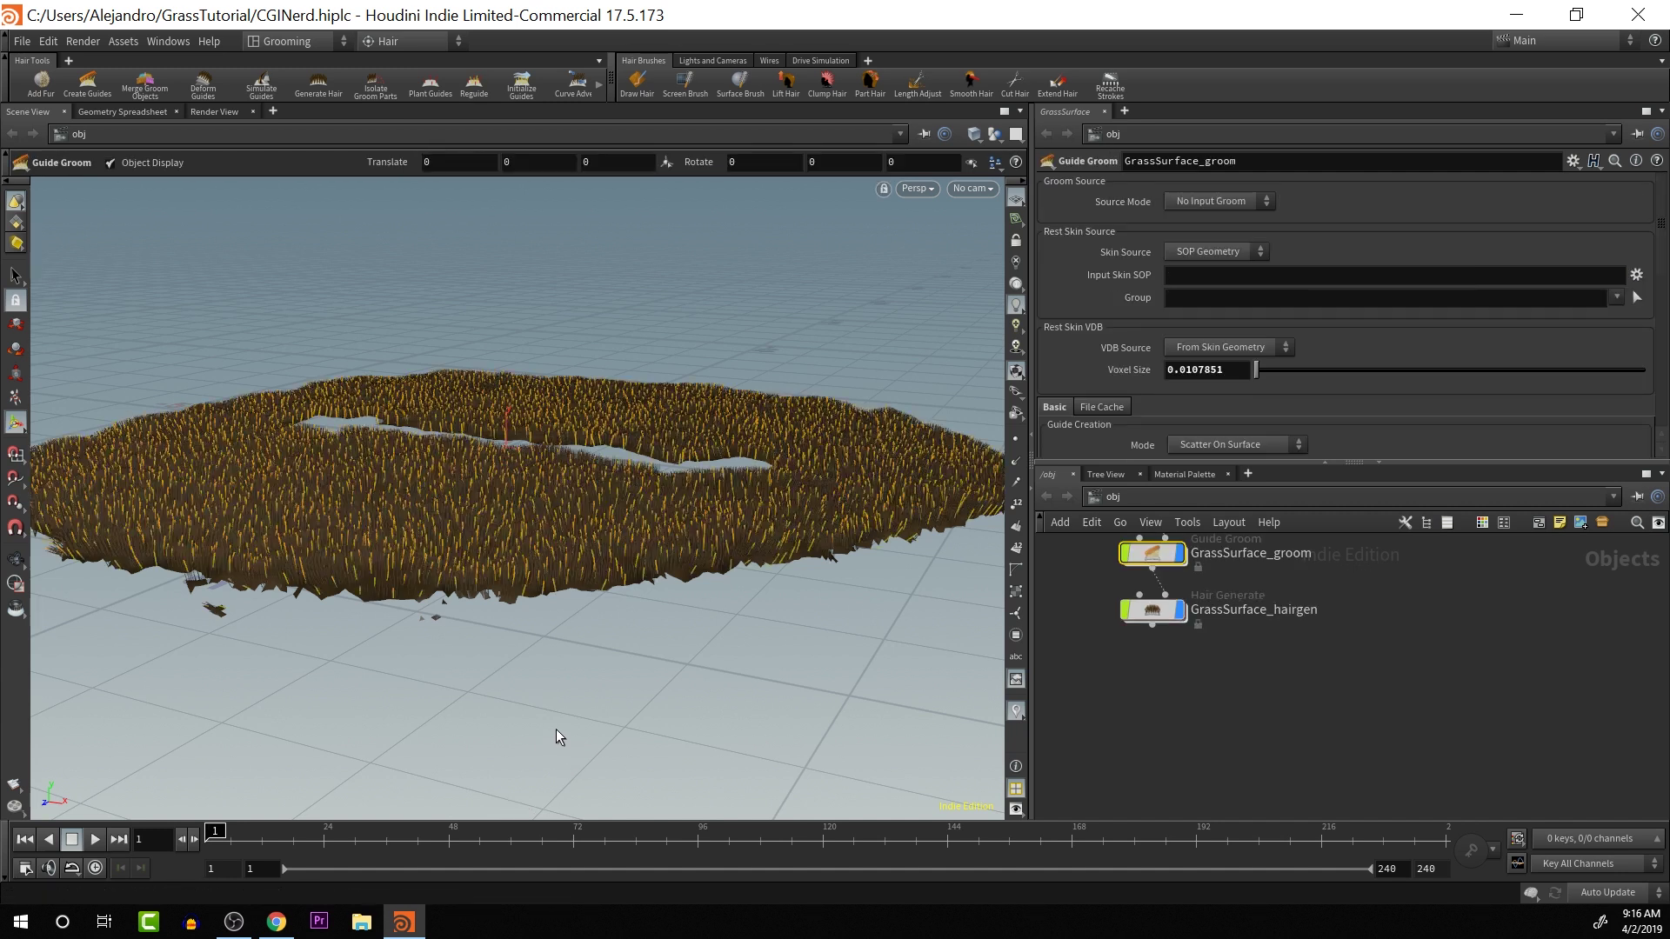
# - Set the Root Color of the hairshader1 material to green with RGB values 0.25, 0.5, 0
pyautogui.keyDown('alt'); pyautogui.moveTo(537, 733); pyautogui.dragTo(547, 707); pyautogui.keyUp('alt')
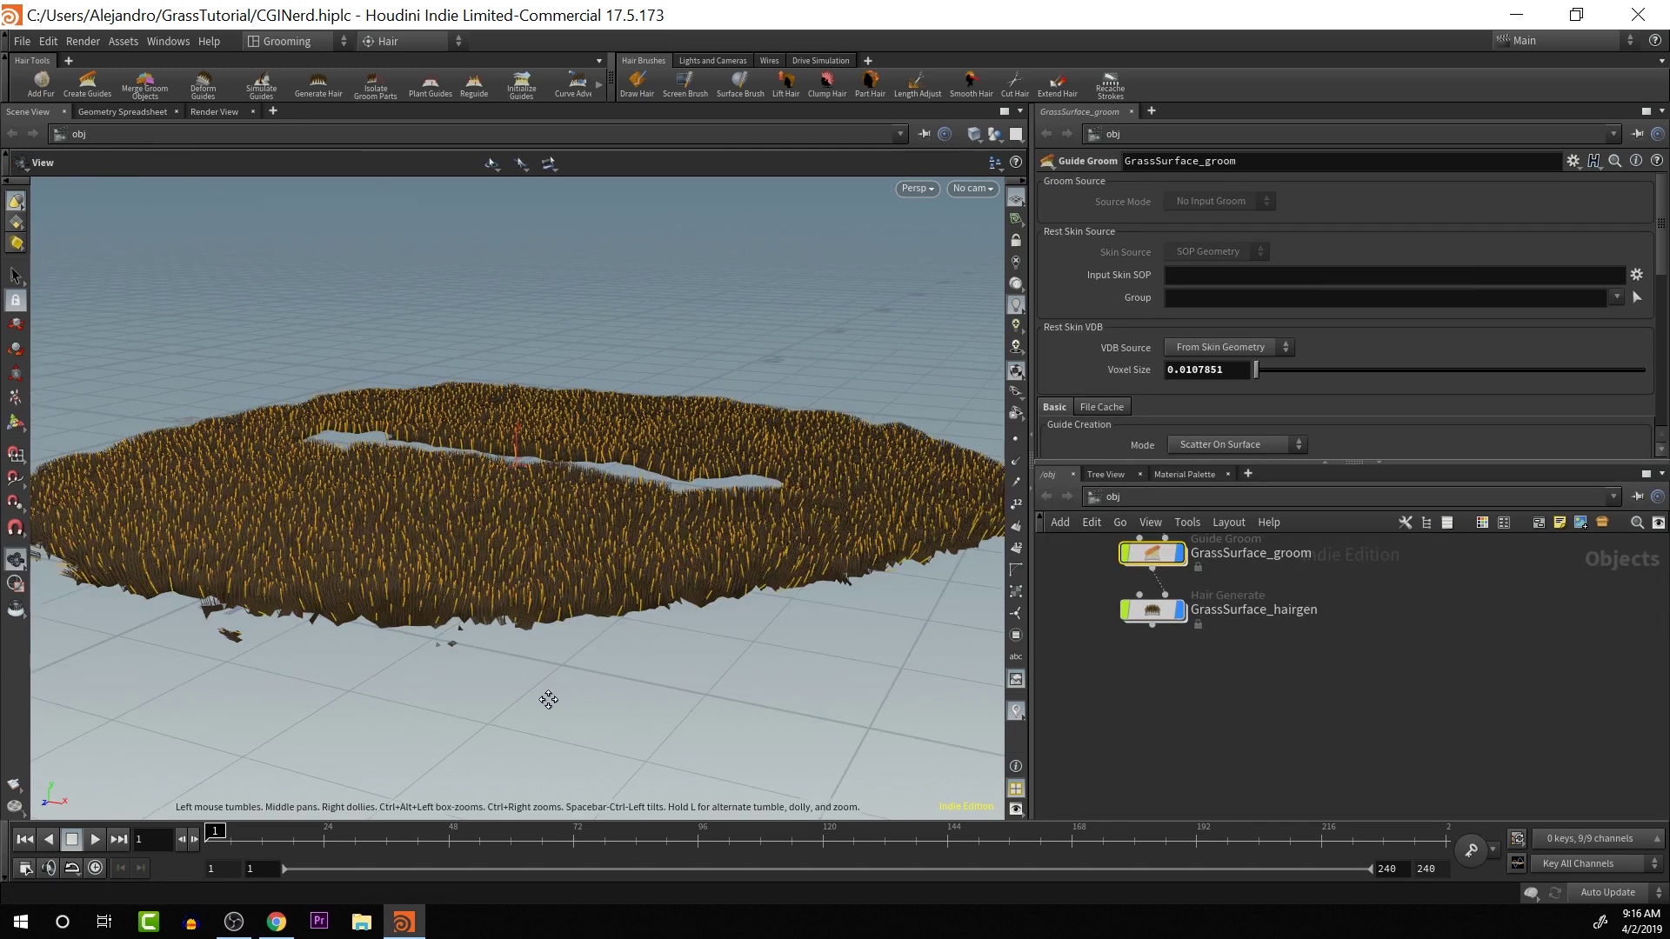
pyautogui.keyDown('alt'); pyautogui.moveTo(548, 701); pyautogui.dragTo(602, 699, button='middle'); pyautogui.keyUp('alt')
pyautogui.moveTo(602, 699); pyautogui.dragTo(477, 641)
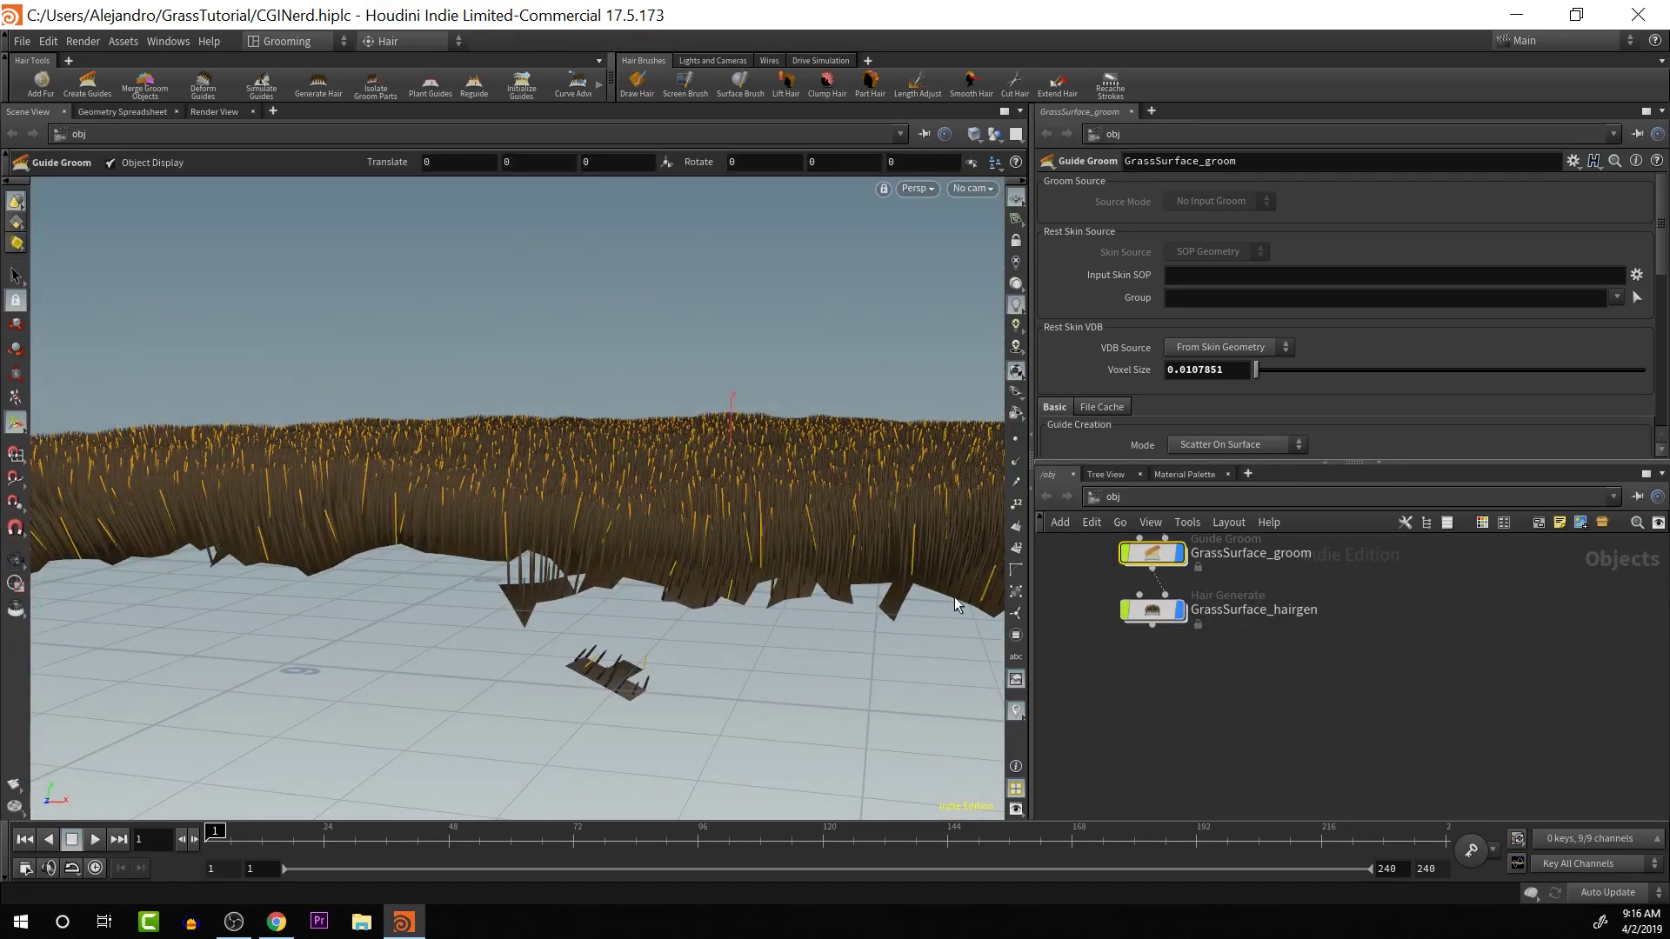
pyautogui.moveTo(1199, 599)
pyautogui.moveTo(1199, 598); pyautogui.dragTo(1199, 680, button='middle')
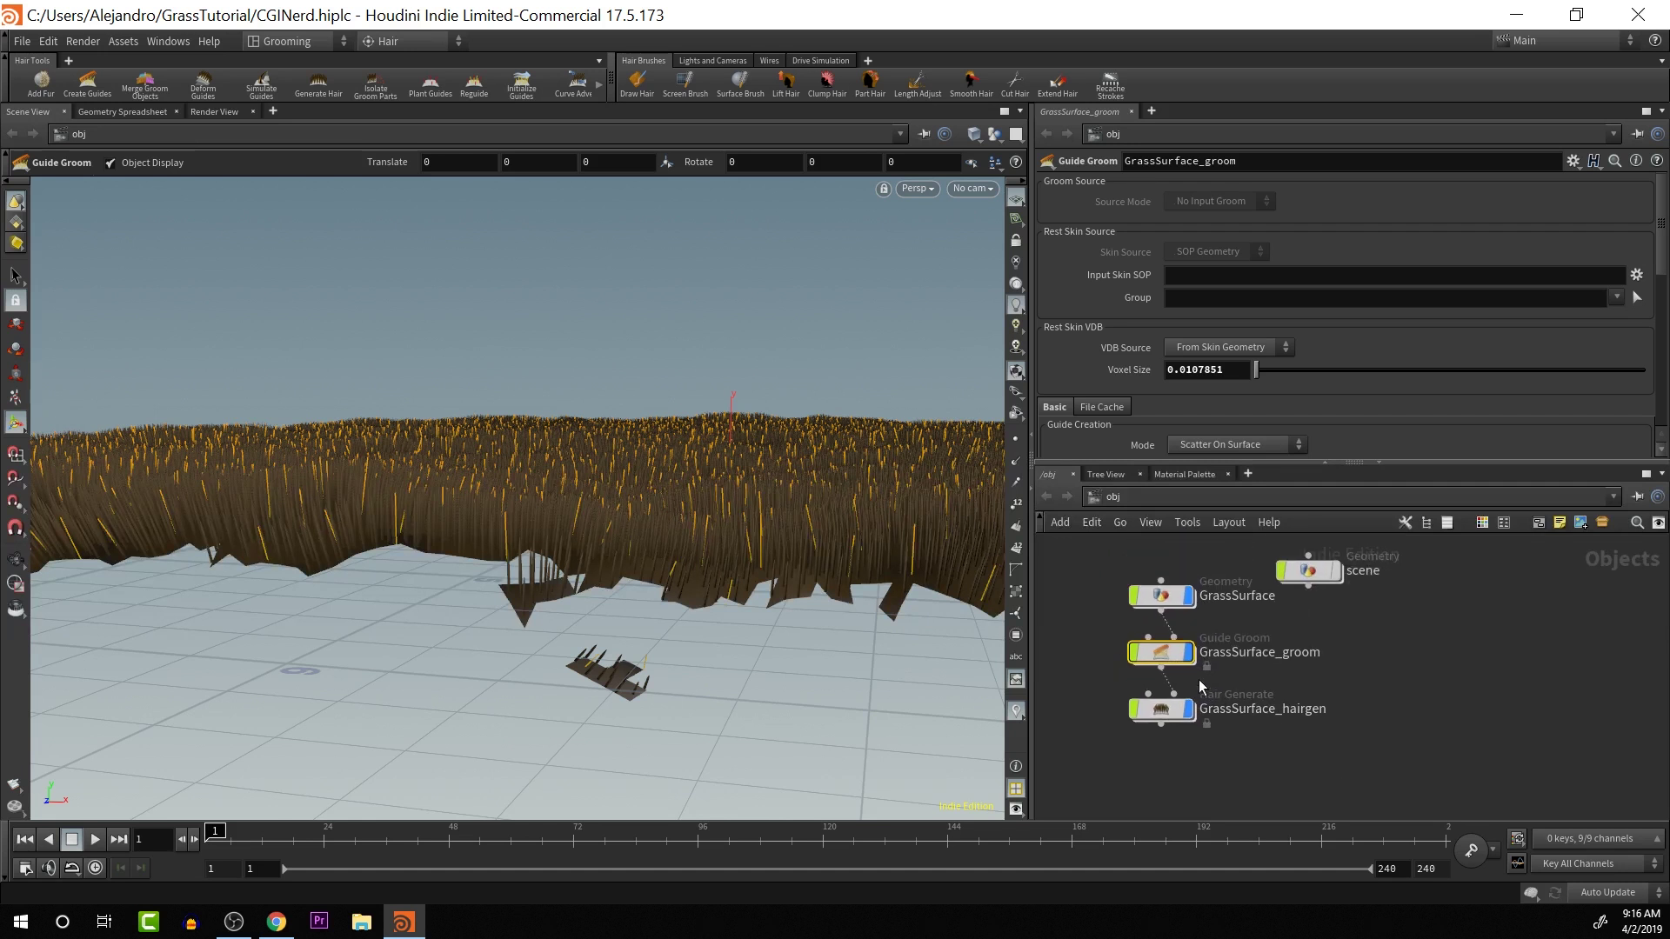
pyautogui.click(1183, 474)
pyautogui.click(1338, 553)
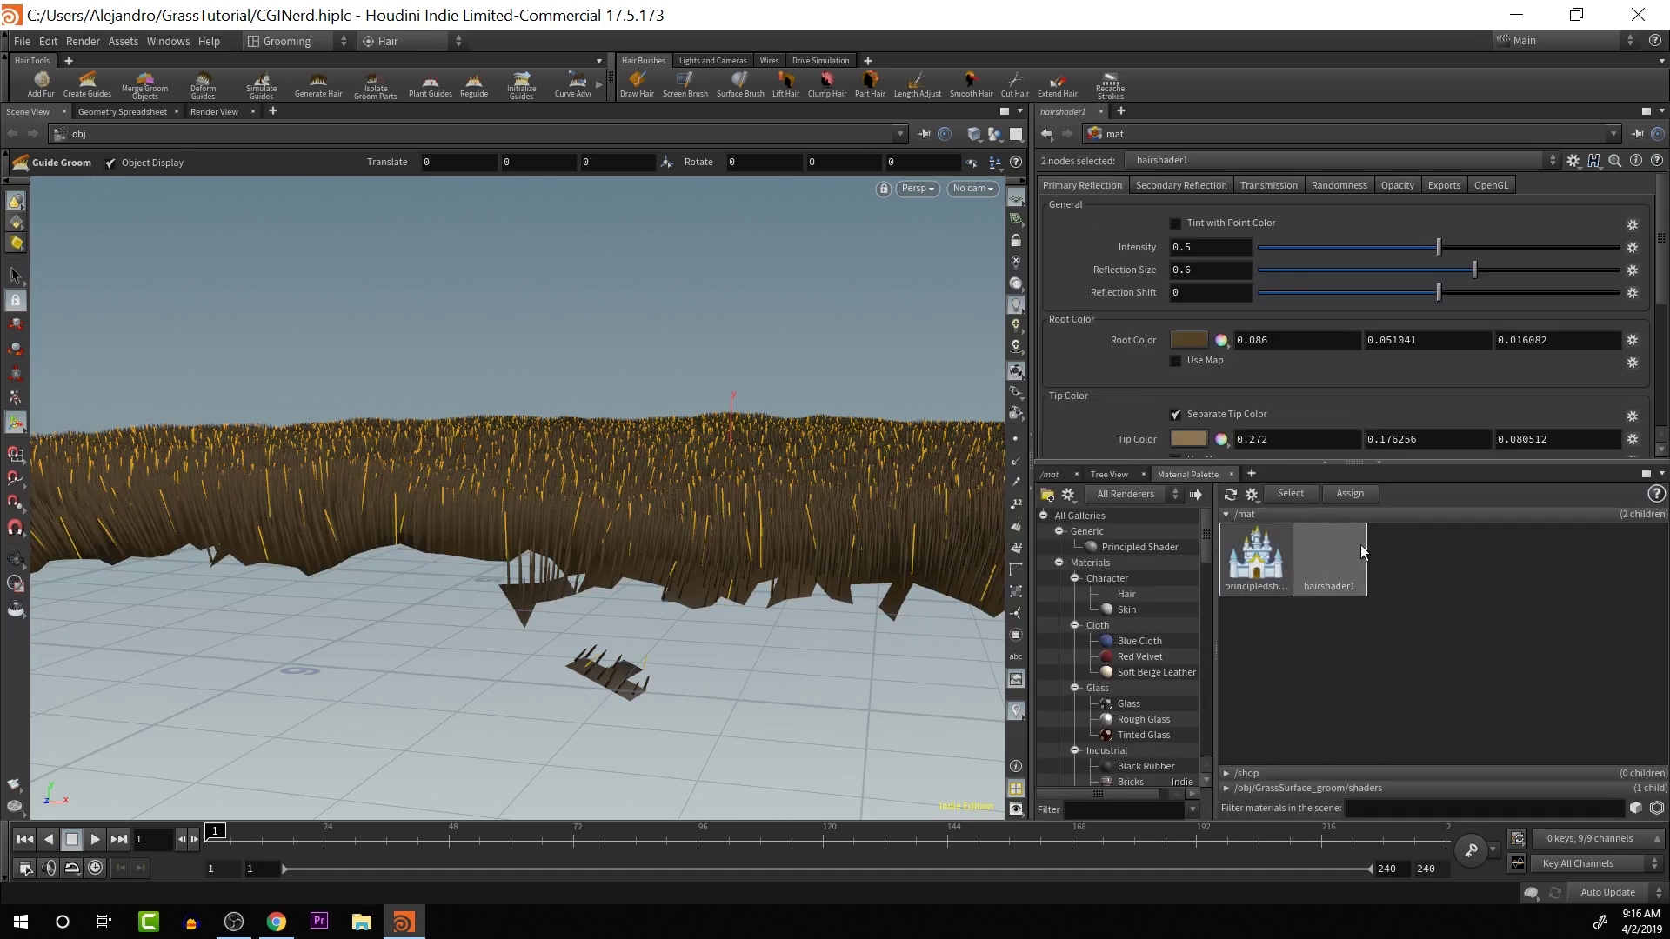
pyautogui.click(1188, 340)
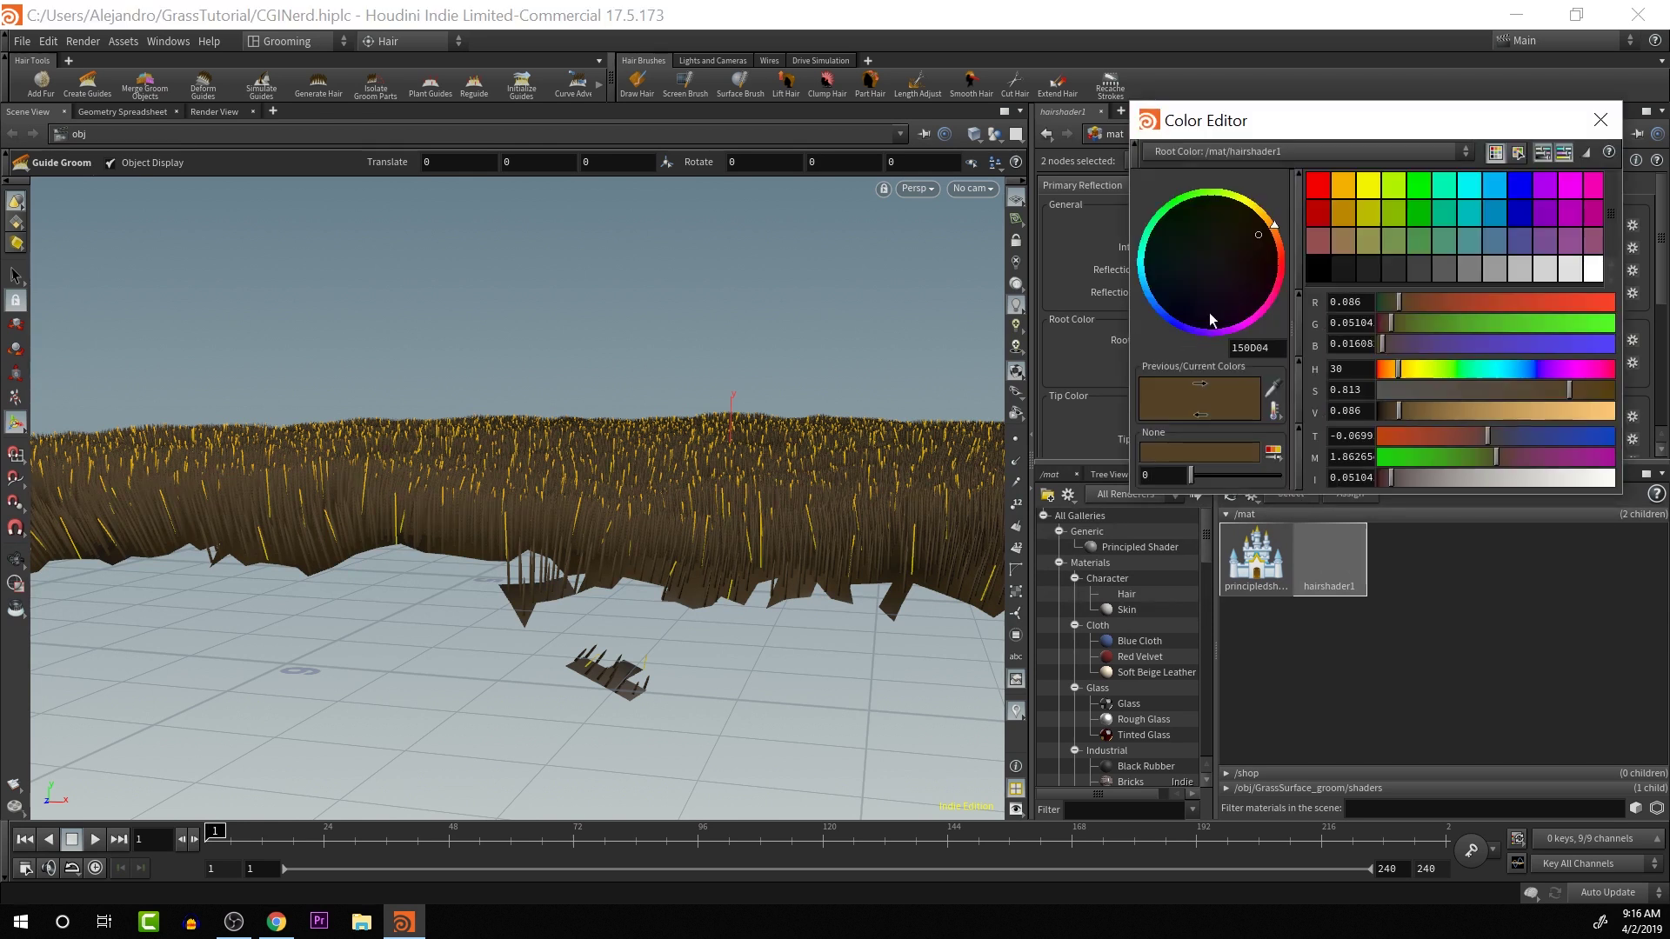
pyautogui.click(1397, 211)
pyautogui.click(1397, 410)
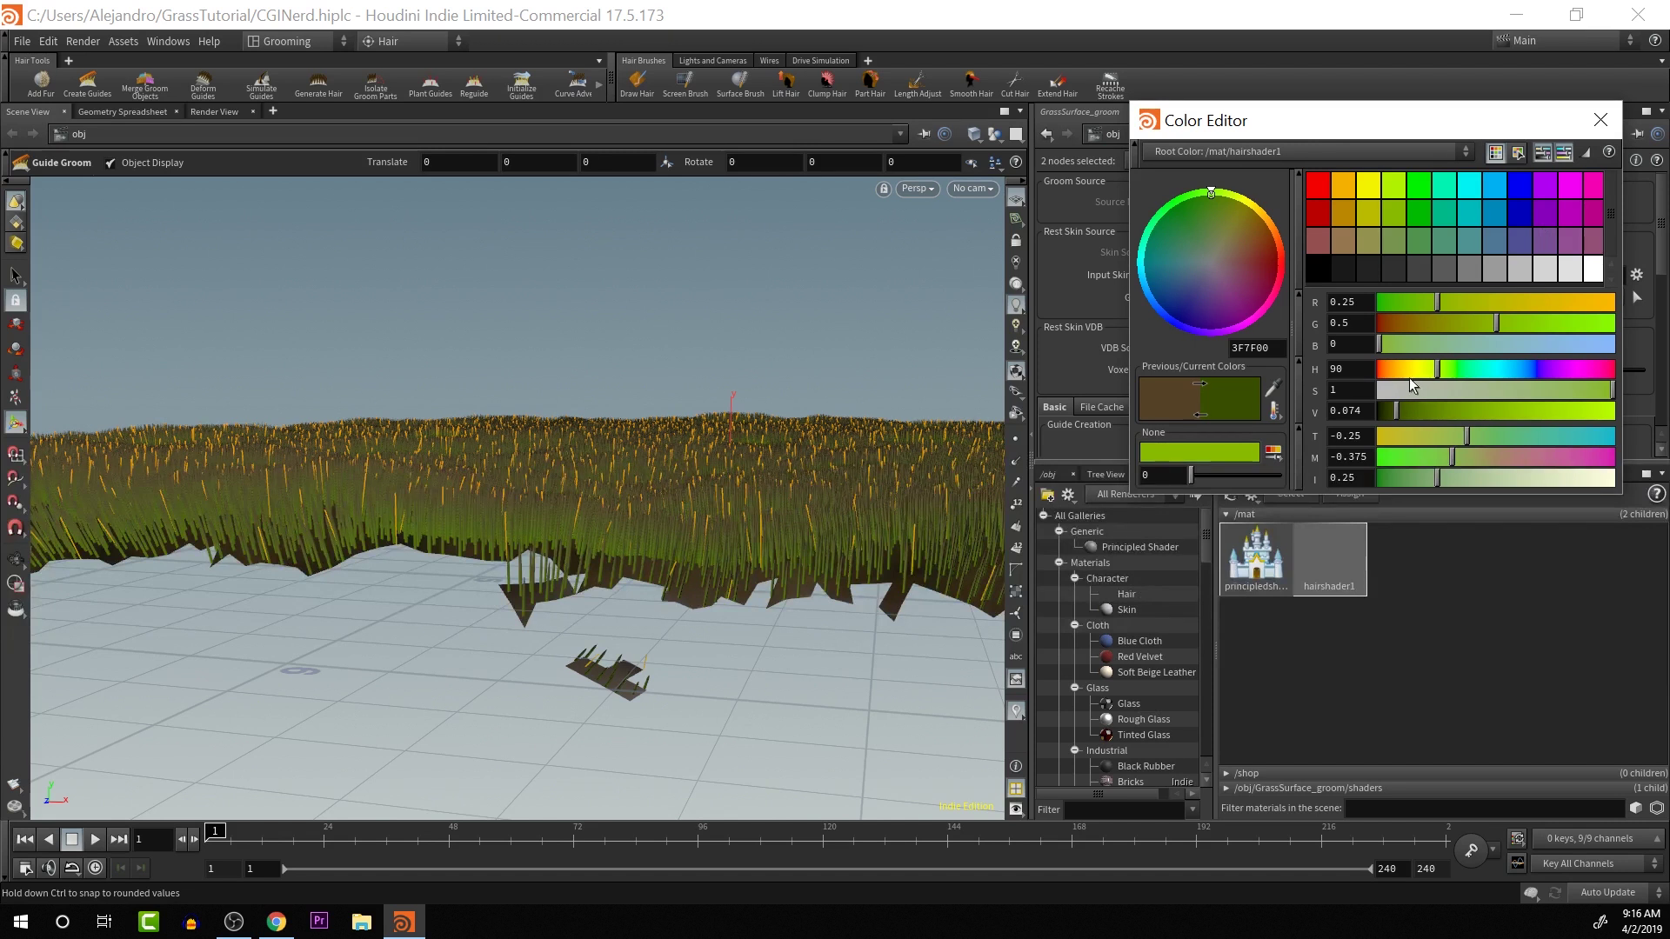
pyautogui.click(1599, 123)
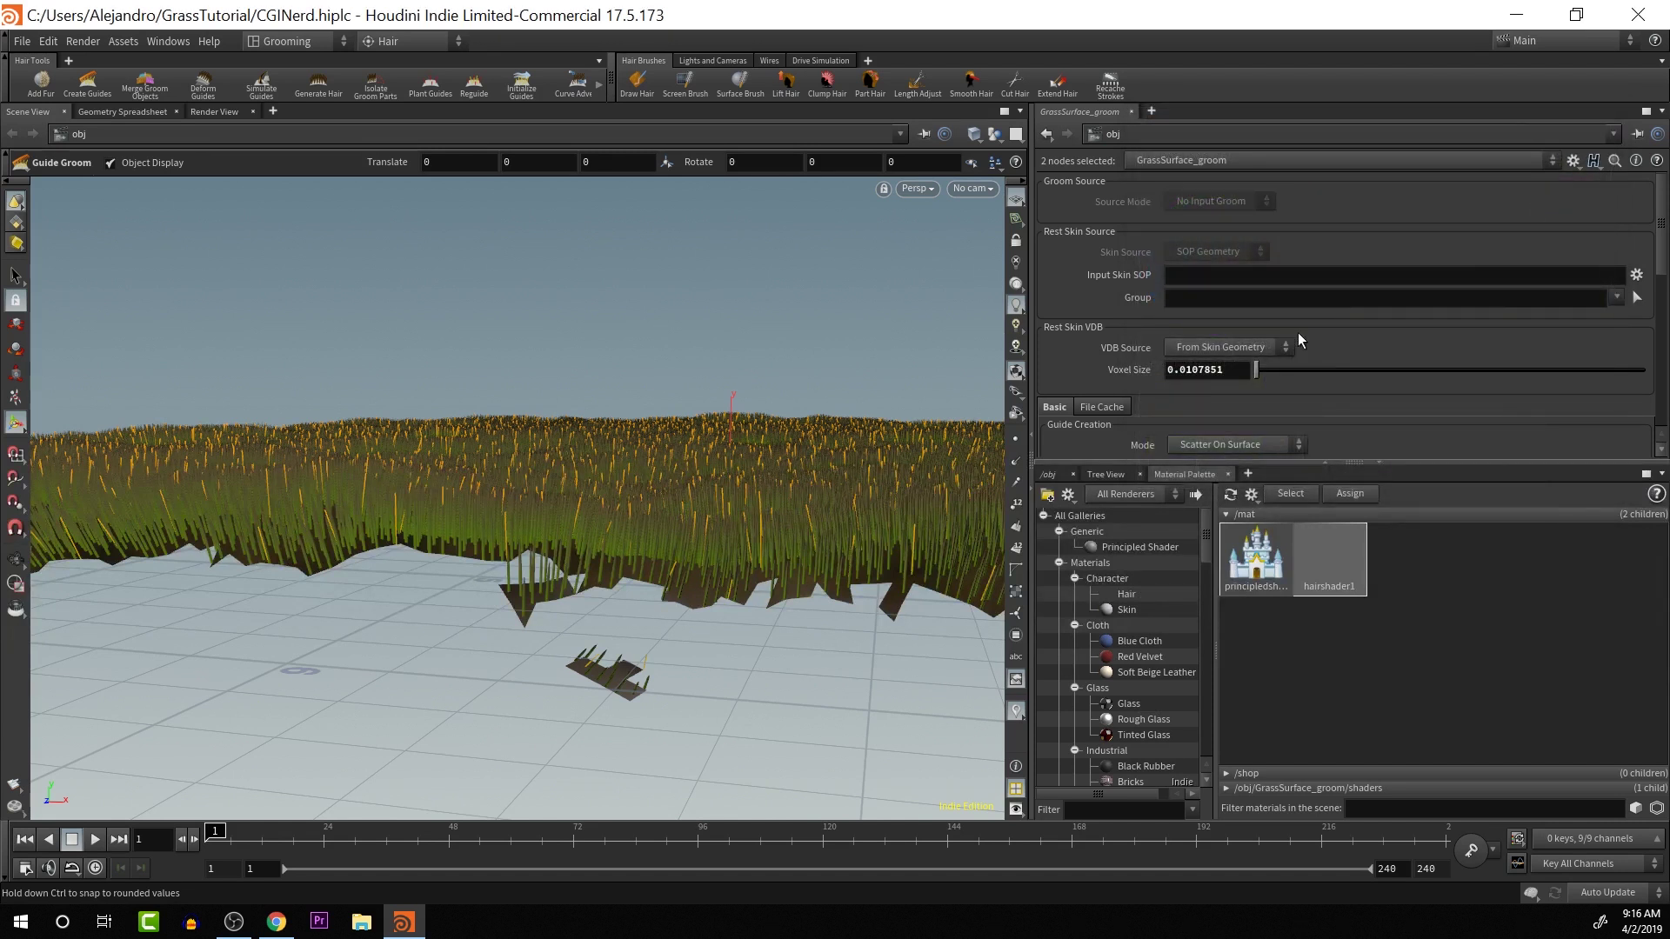
# - Set the Tip Color of hairshader1 to bright green with RGB values 0.45, 0.9, 0
pyautogui.click(1315, 566)
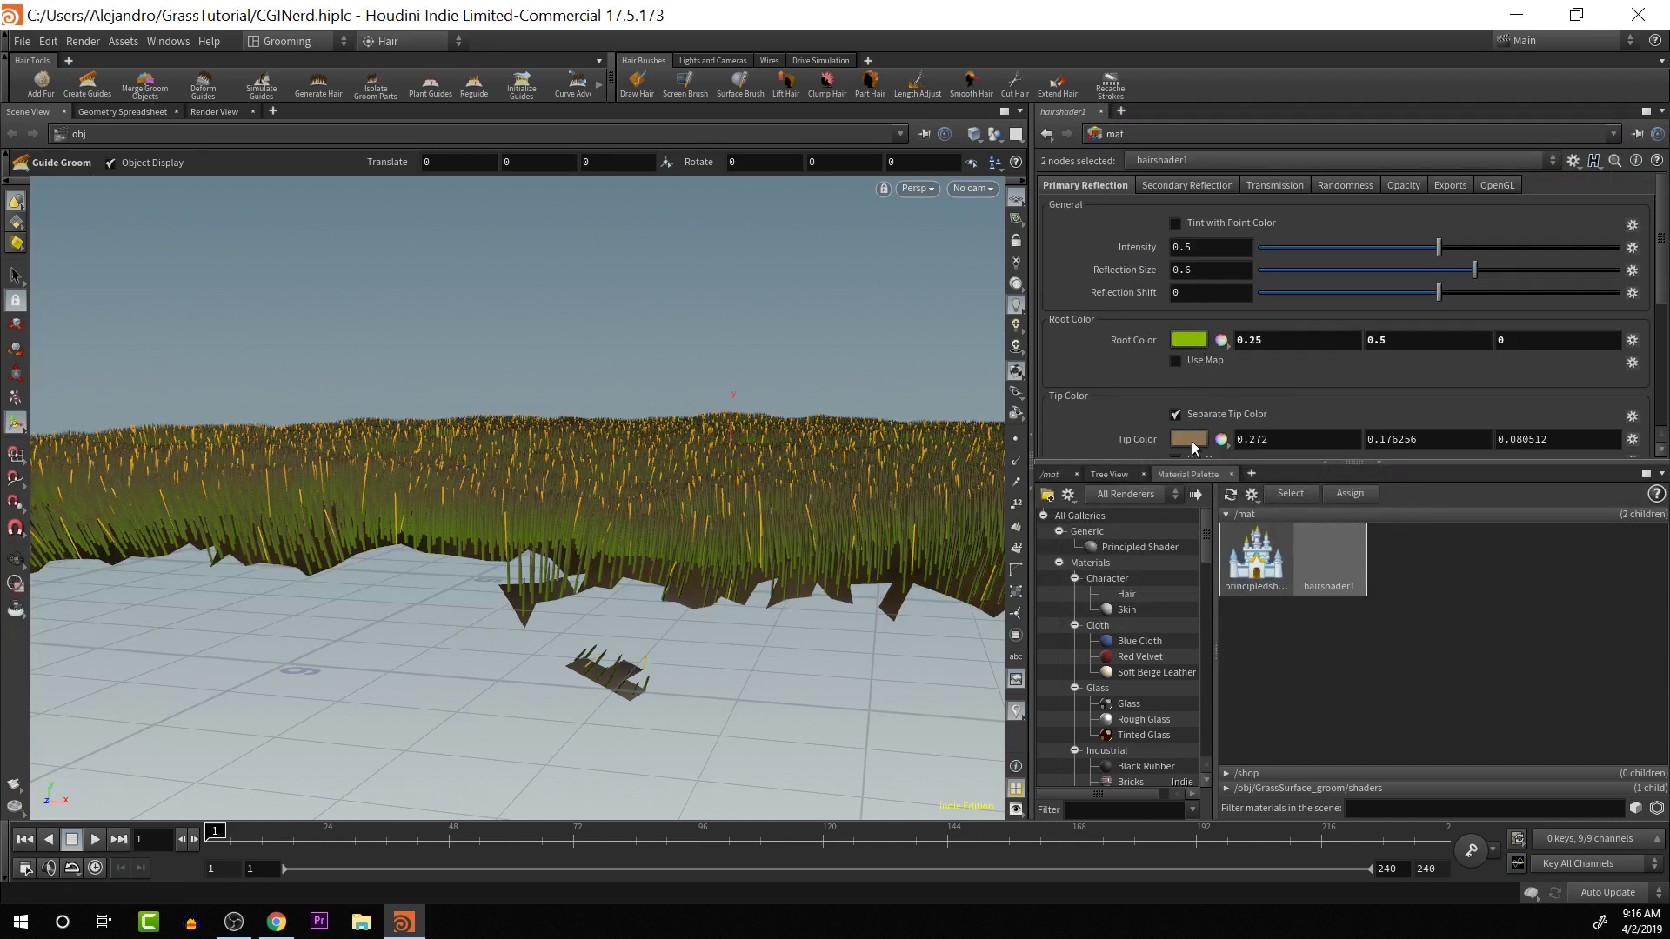
pyautogui.click(1189, 439)
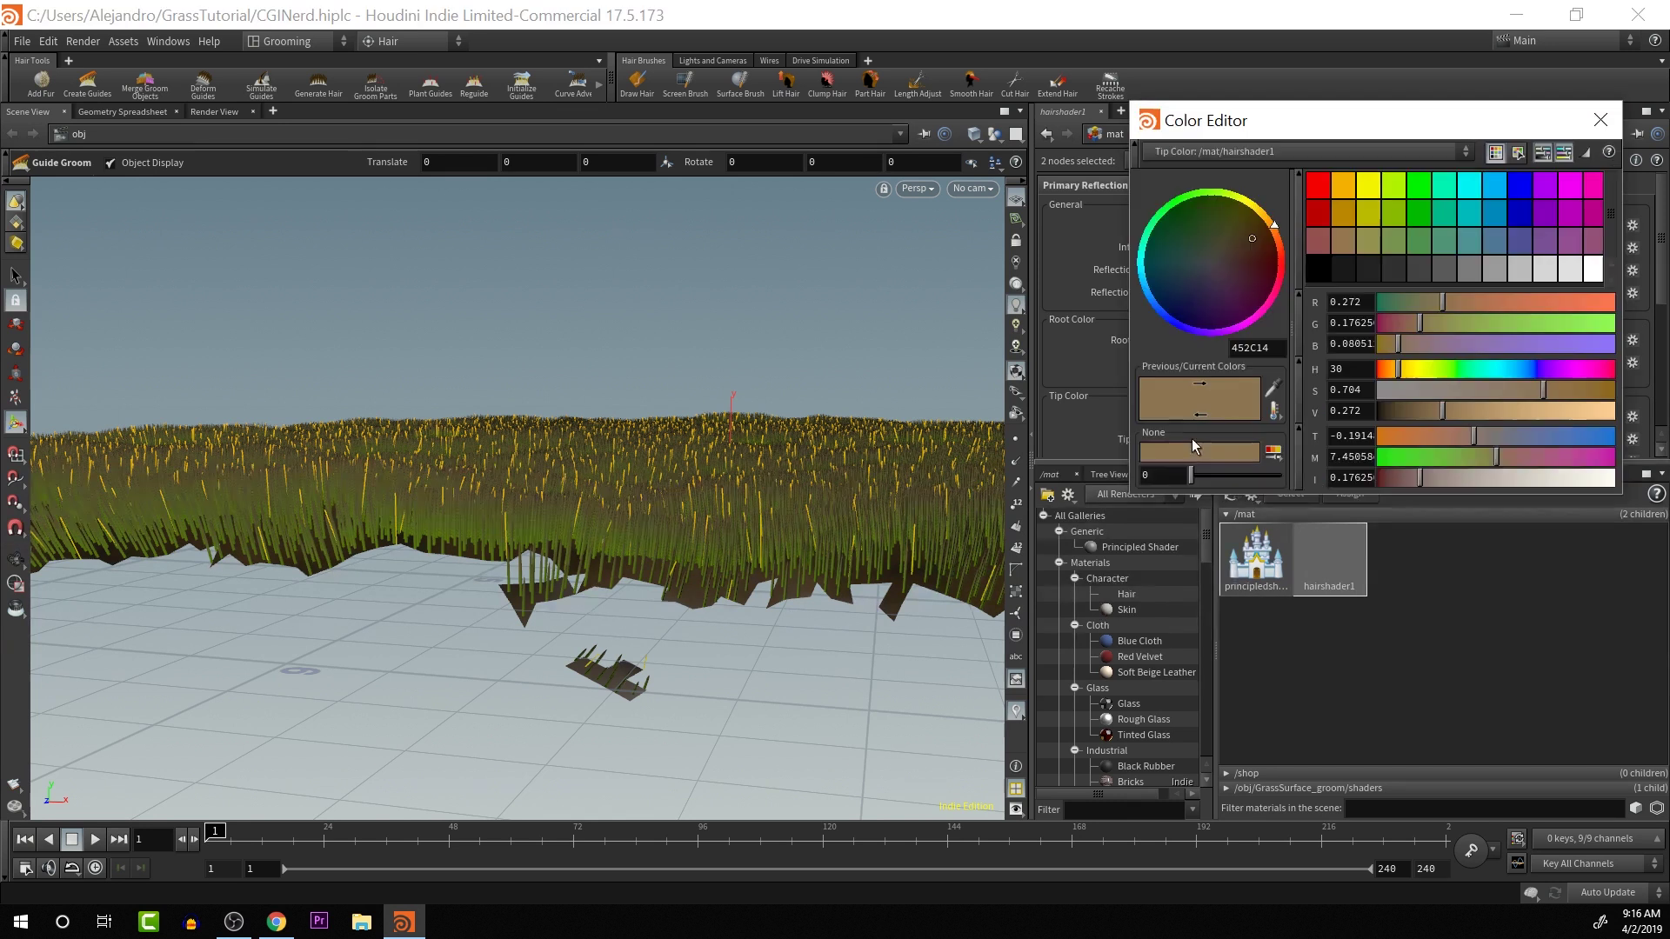
pyautogui.click(1403, 187)
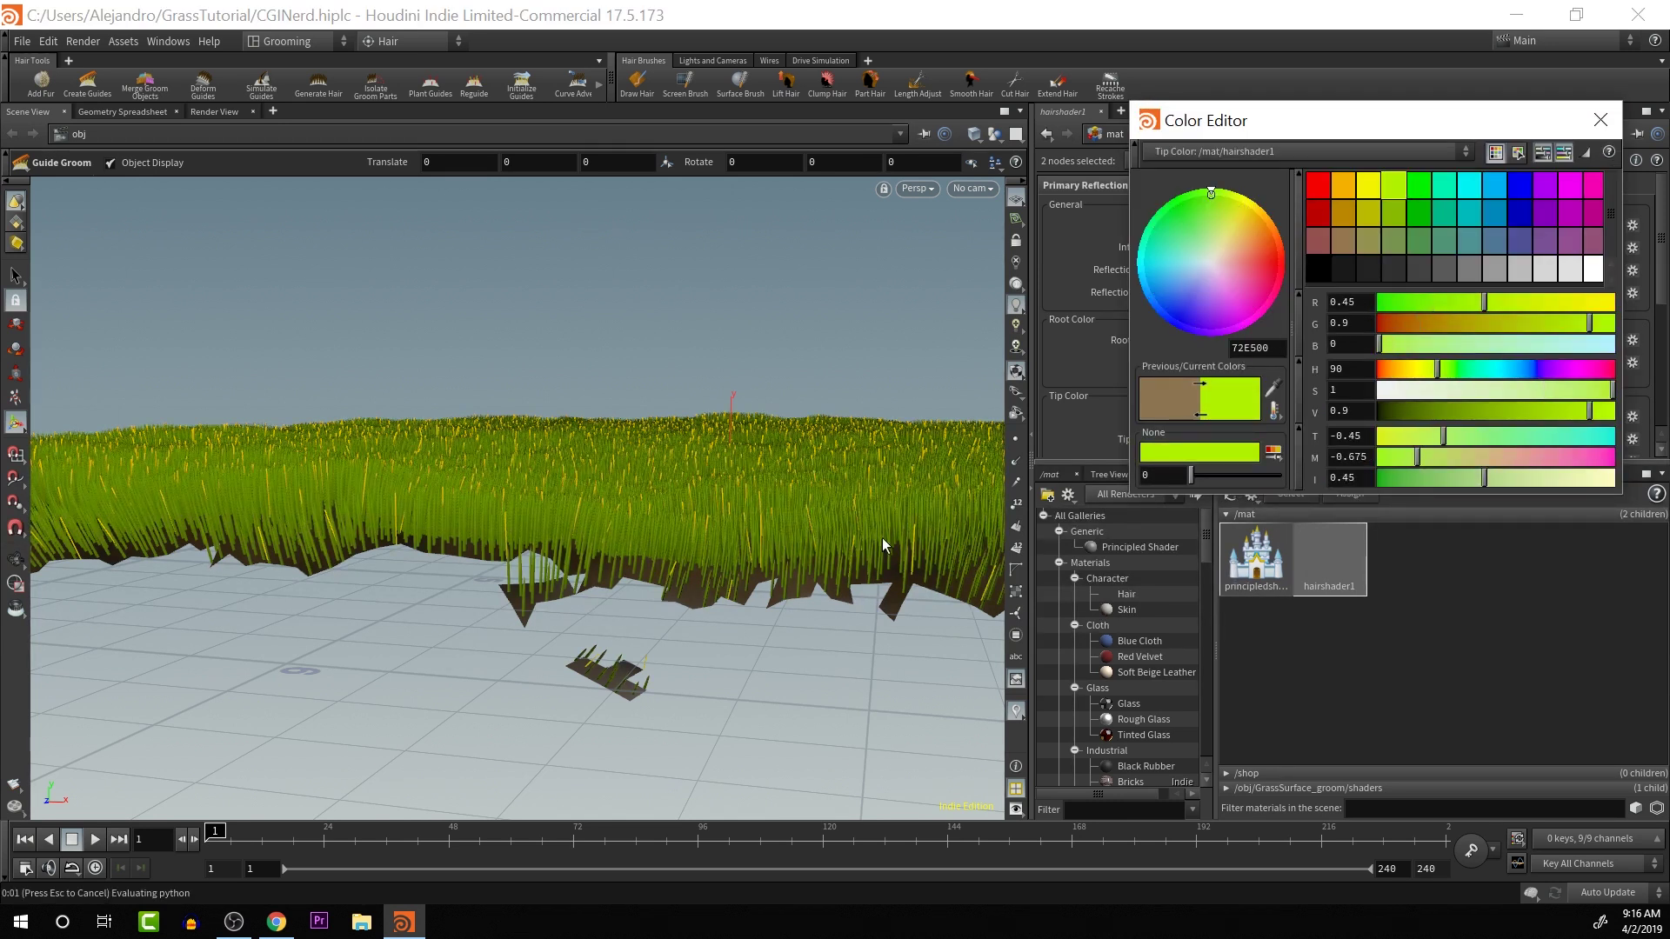
pyautogui.click(1601, 117)
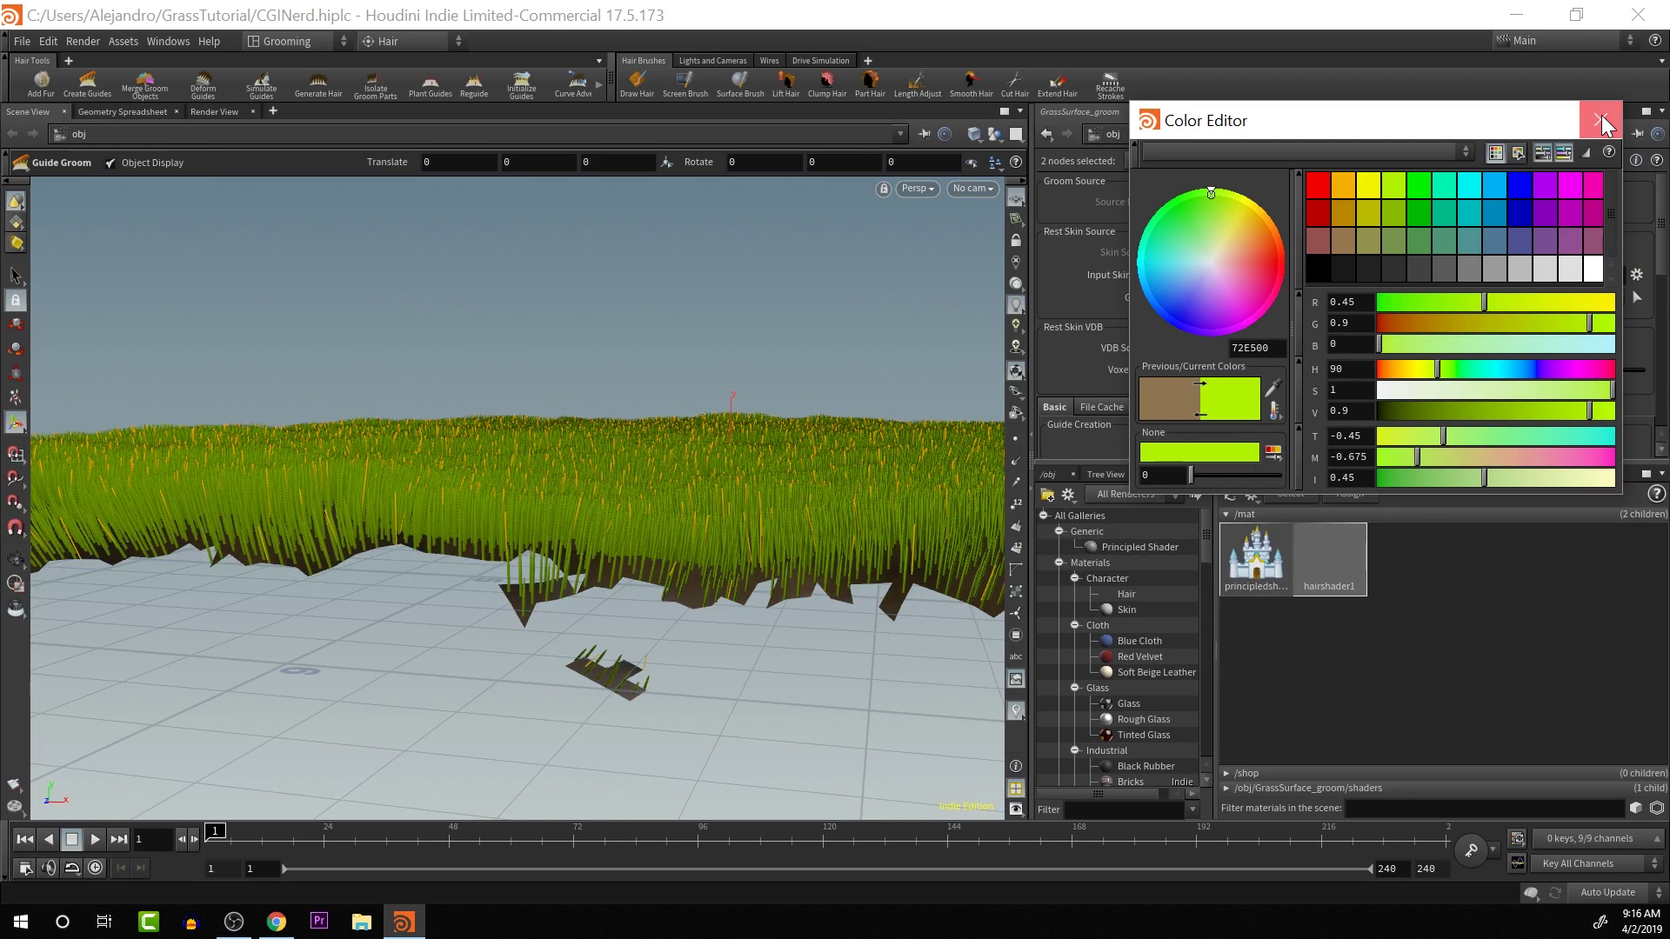
pyautogui.click(1600, 120)
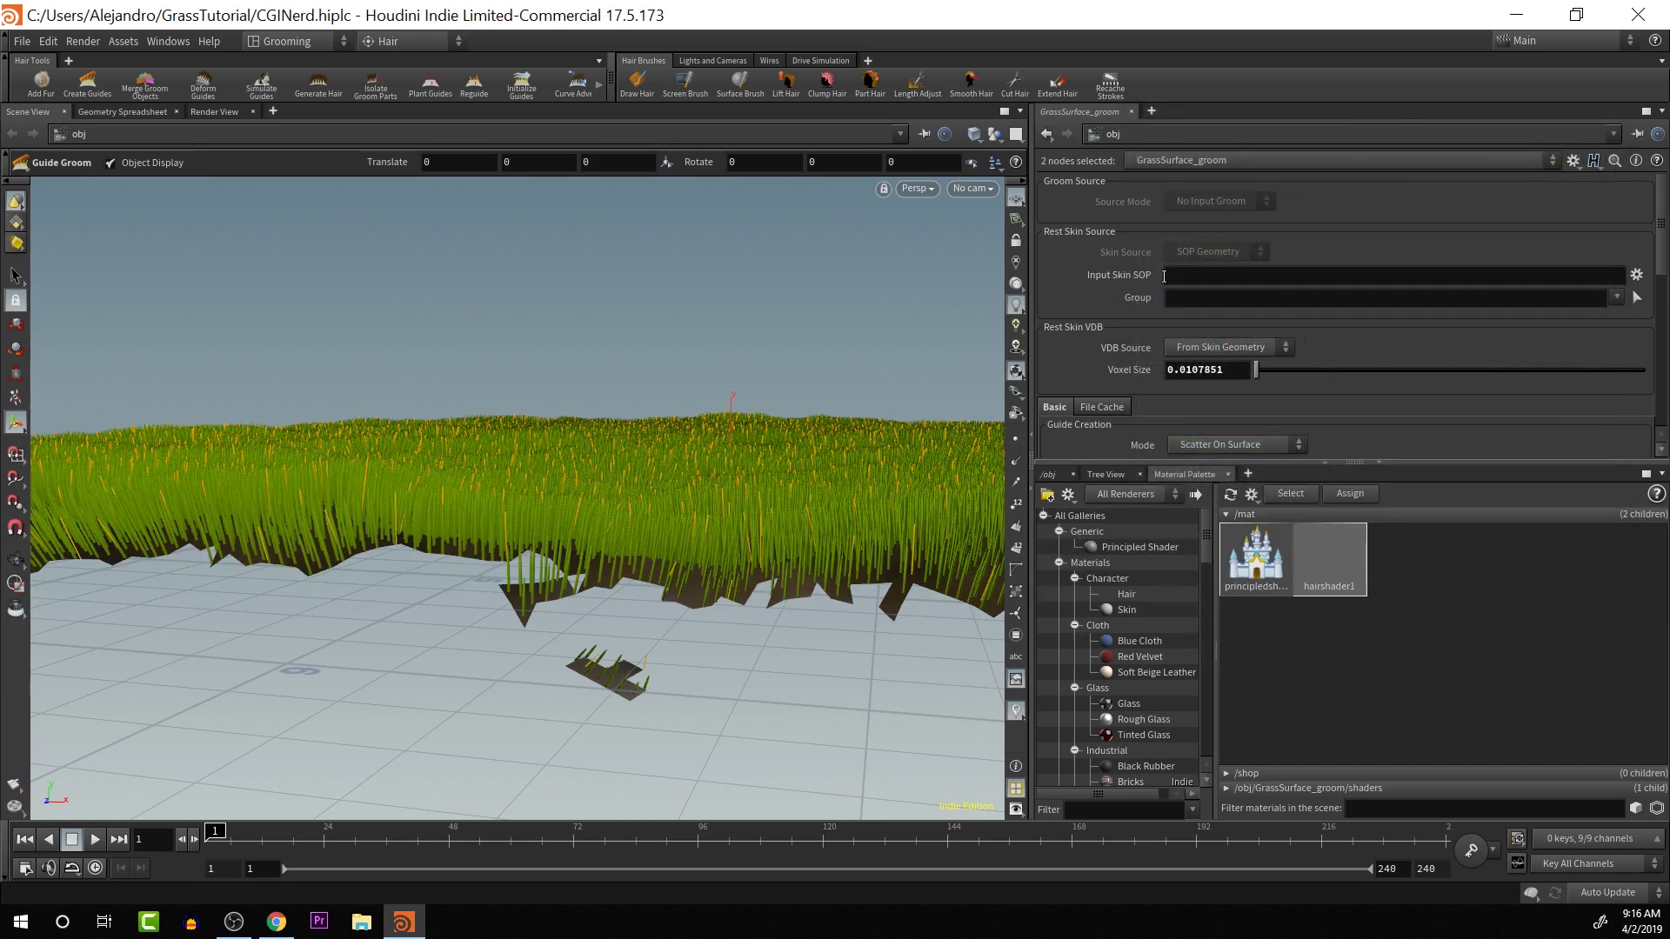
# - Enable Randomize for hairshader1's Diffuse Hue, Diffuse Saturation, Diffuse Intensity and Specular Intensity, and review their output ranges
pyautogui.click(1328, 564)
pyautogui.click(1317, 185)
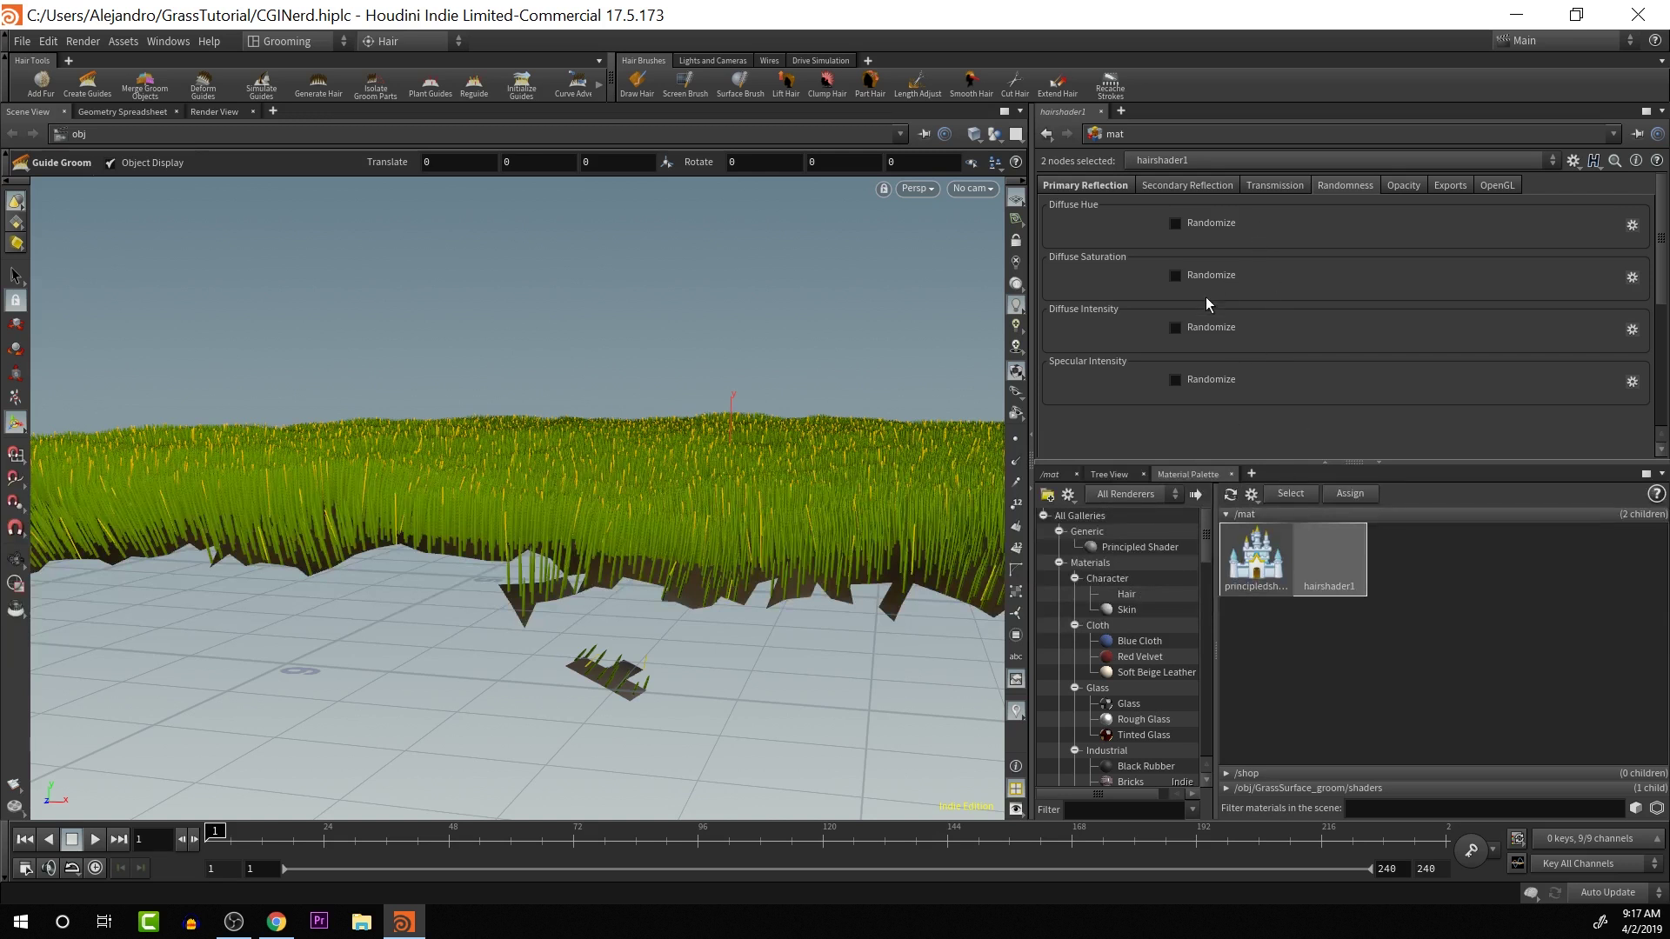
pyautogui.click(1184, 379)
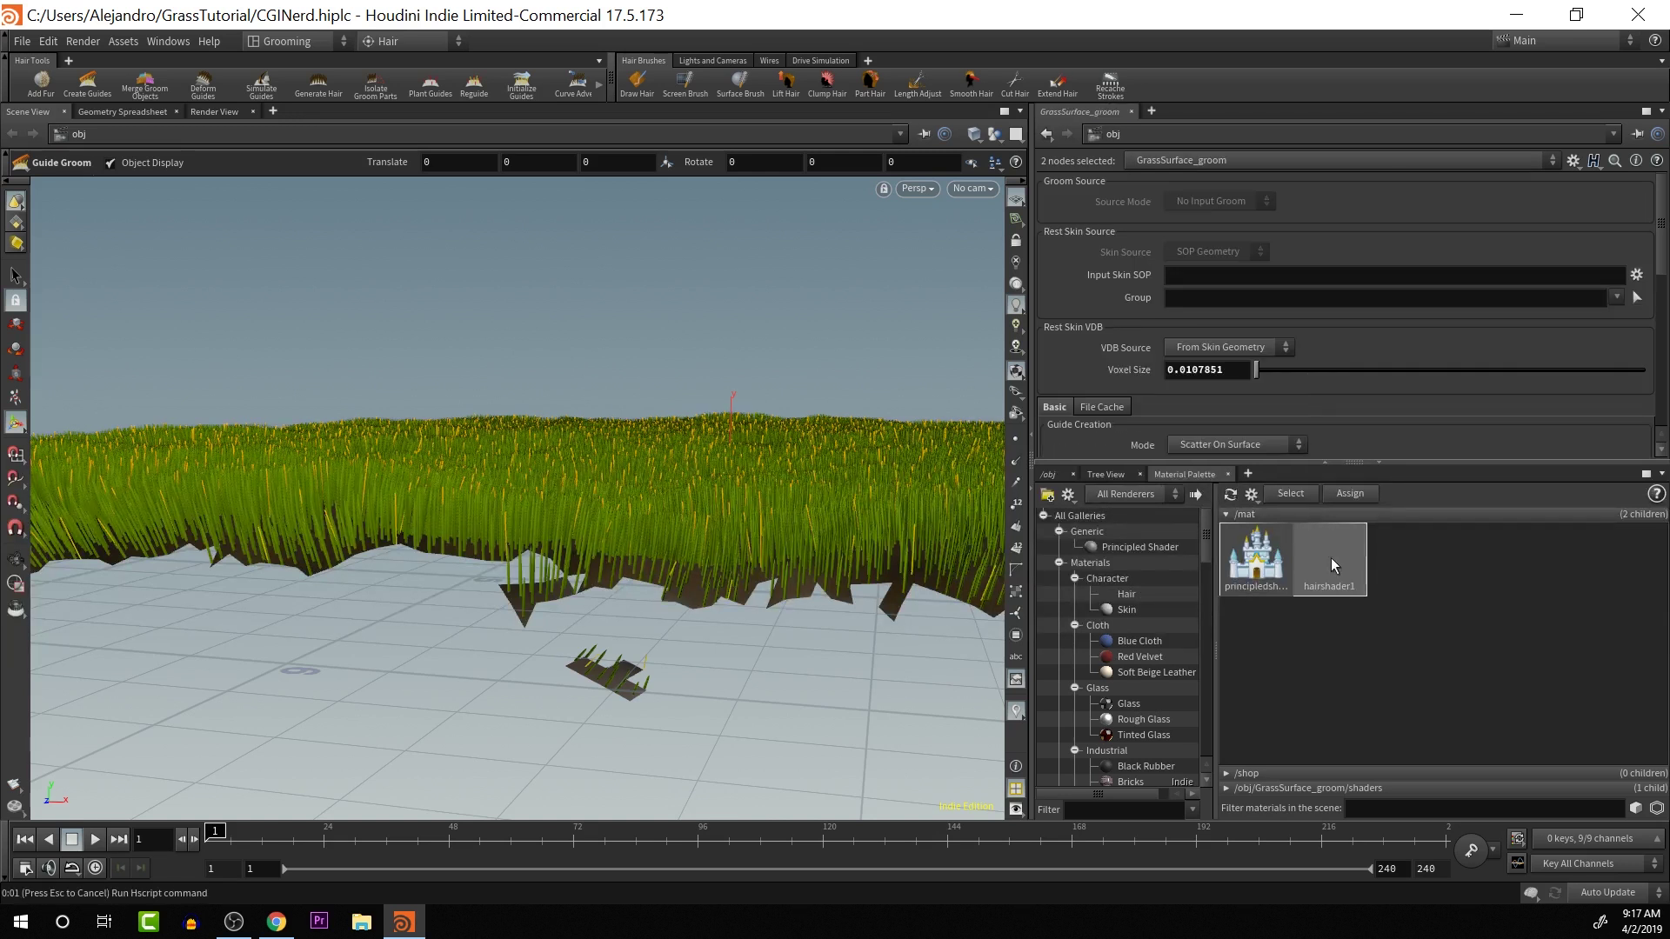
pyautogui.click(1331, 561)
pyautogui.click(1176, 275)
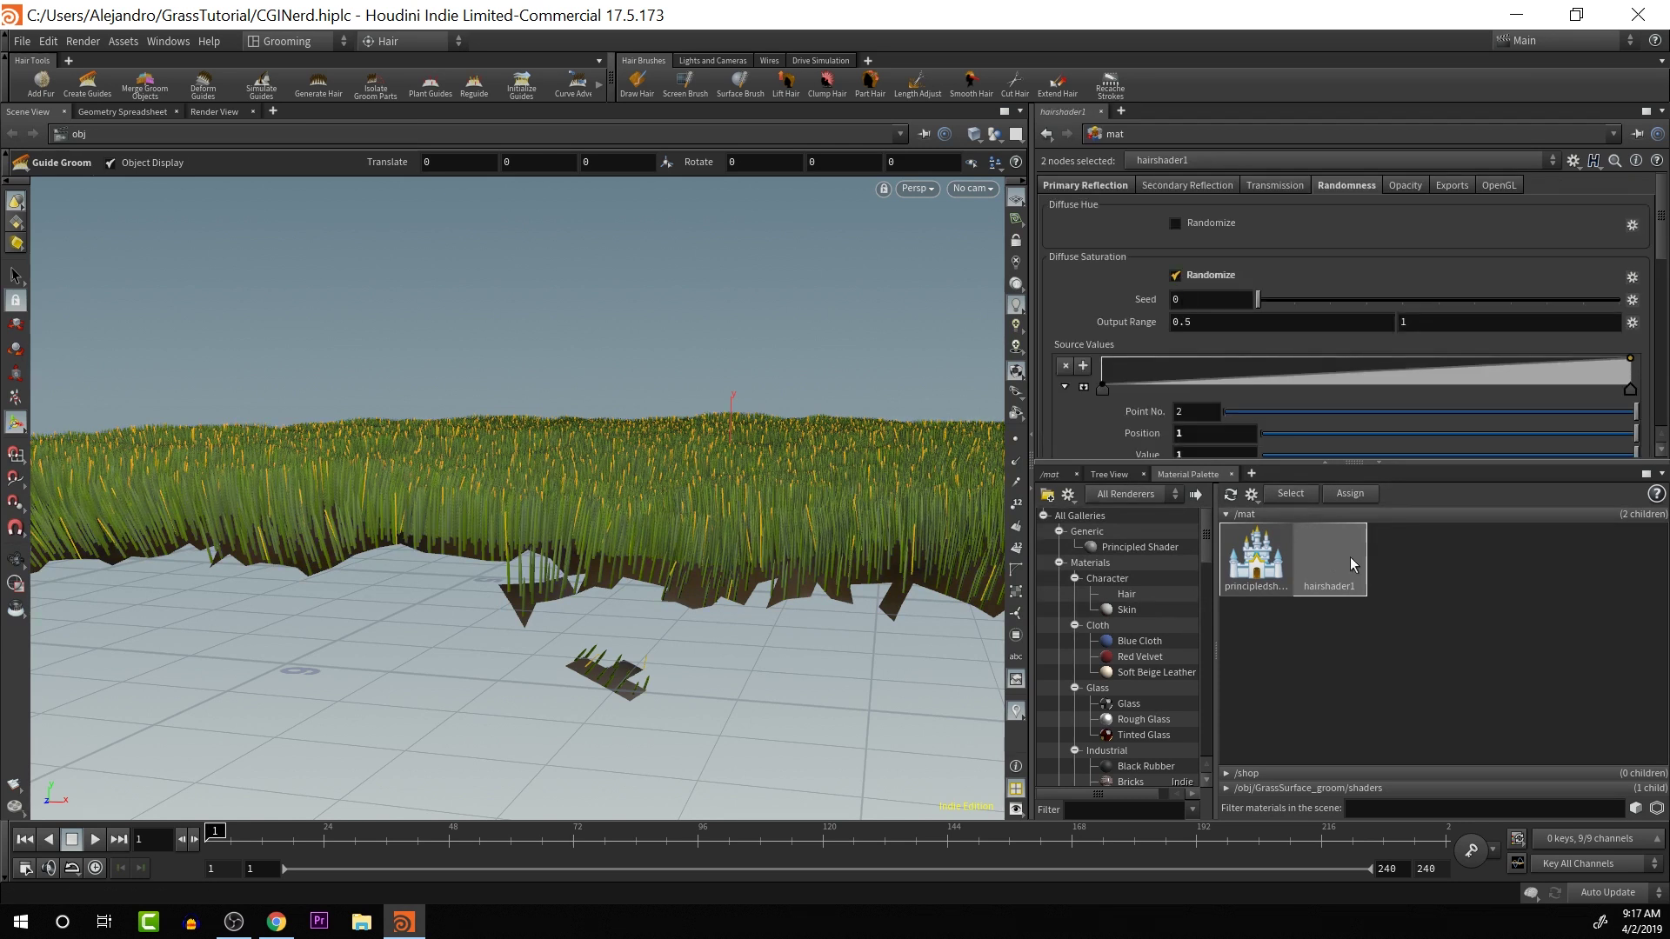
pyautogui.click(1336, 561)
pyautogui.click(1176, 224)
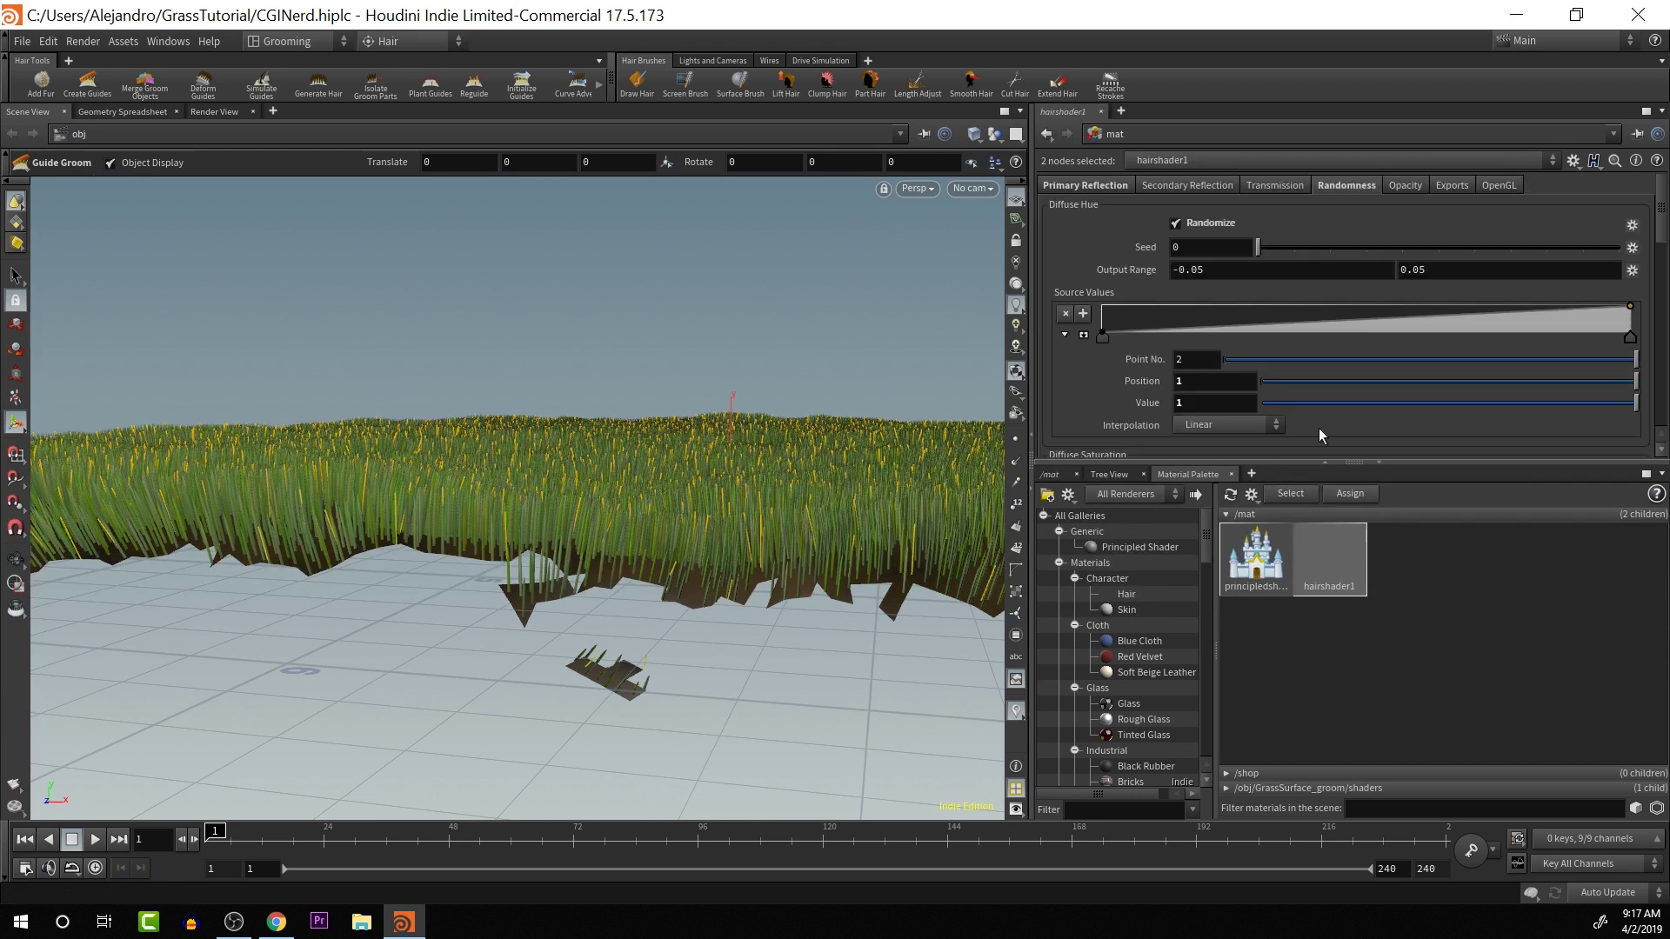
pyautogui.scroll(-1, 1289, 267)
pyautogui.scroll(-2, 1291, 270)
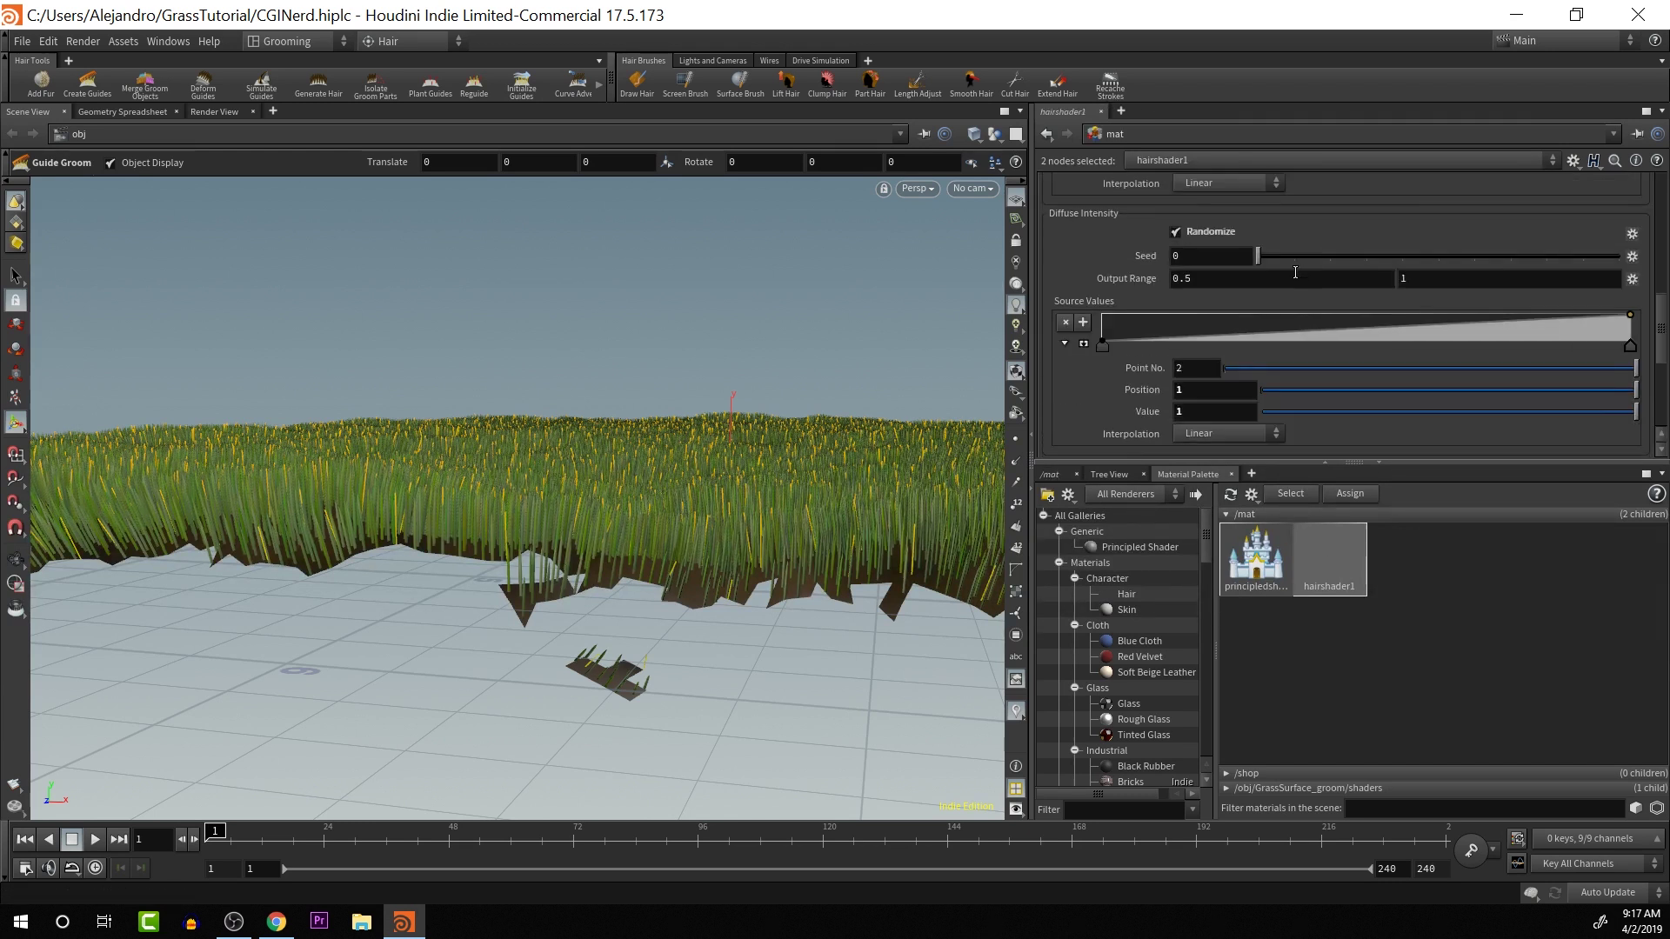
pyautogui.scroll(-2, 1296, 291)
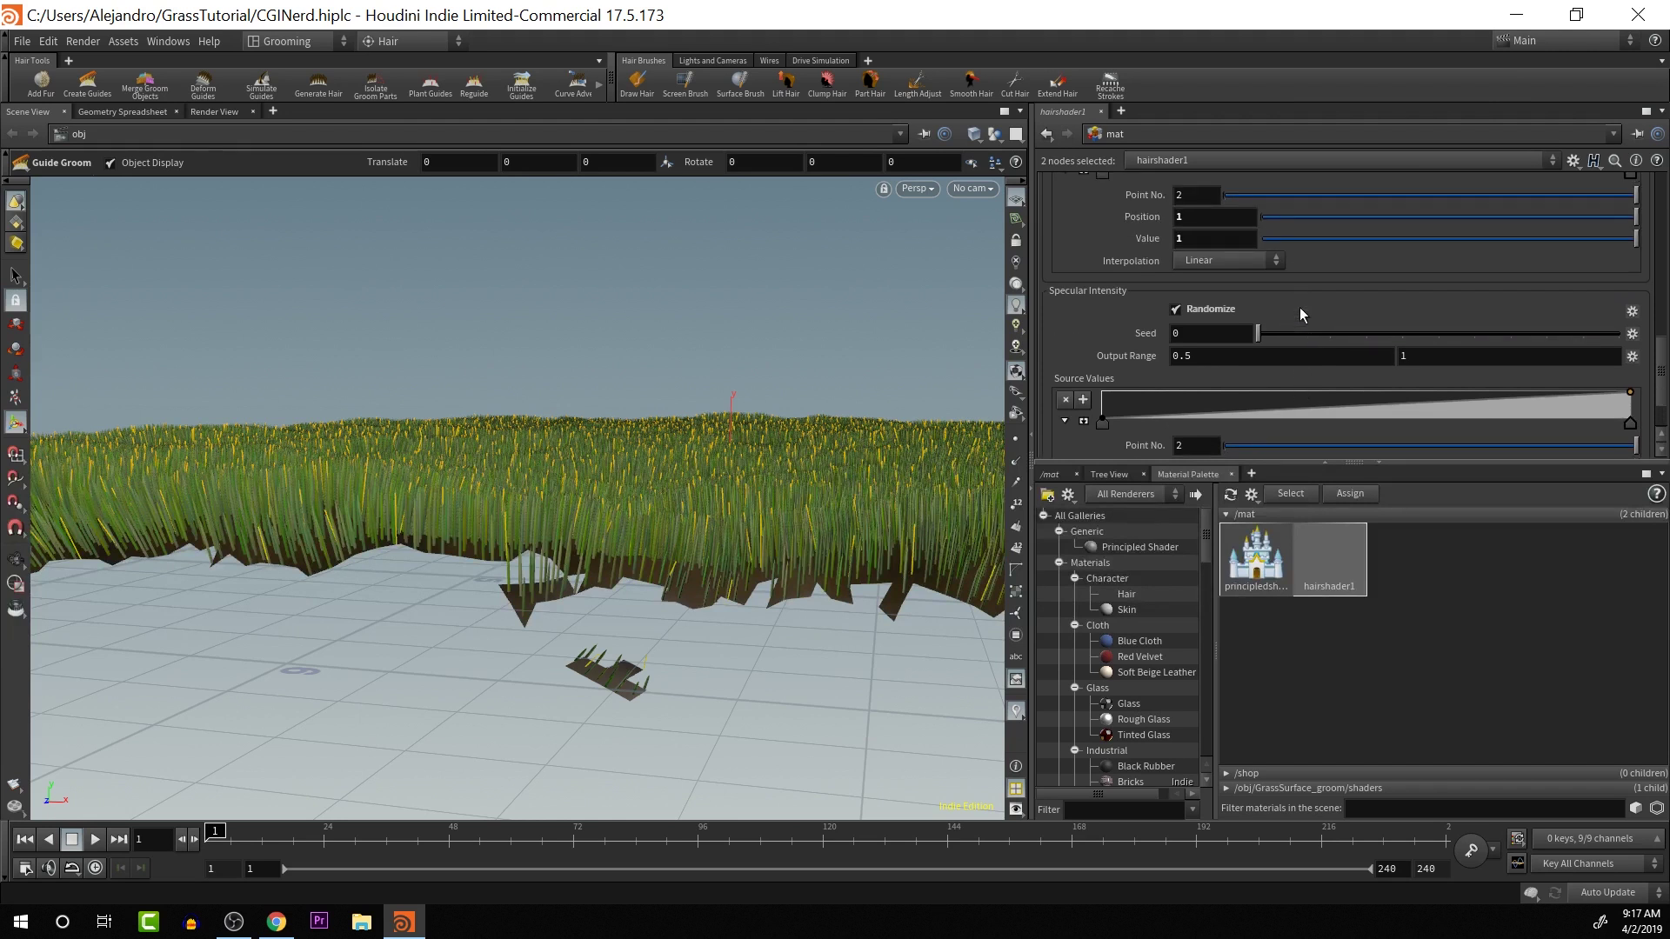
pyautogui.scroll(8, 1301, 314)
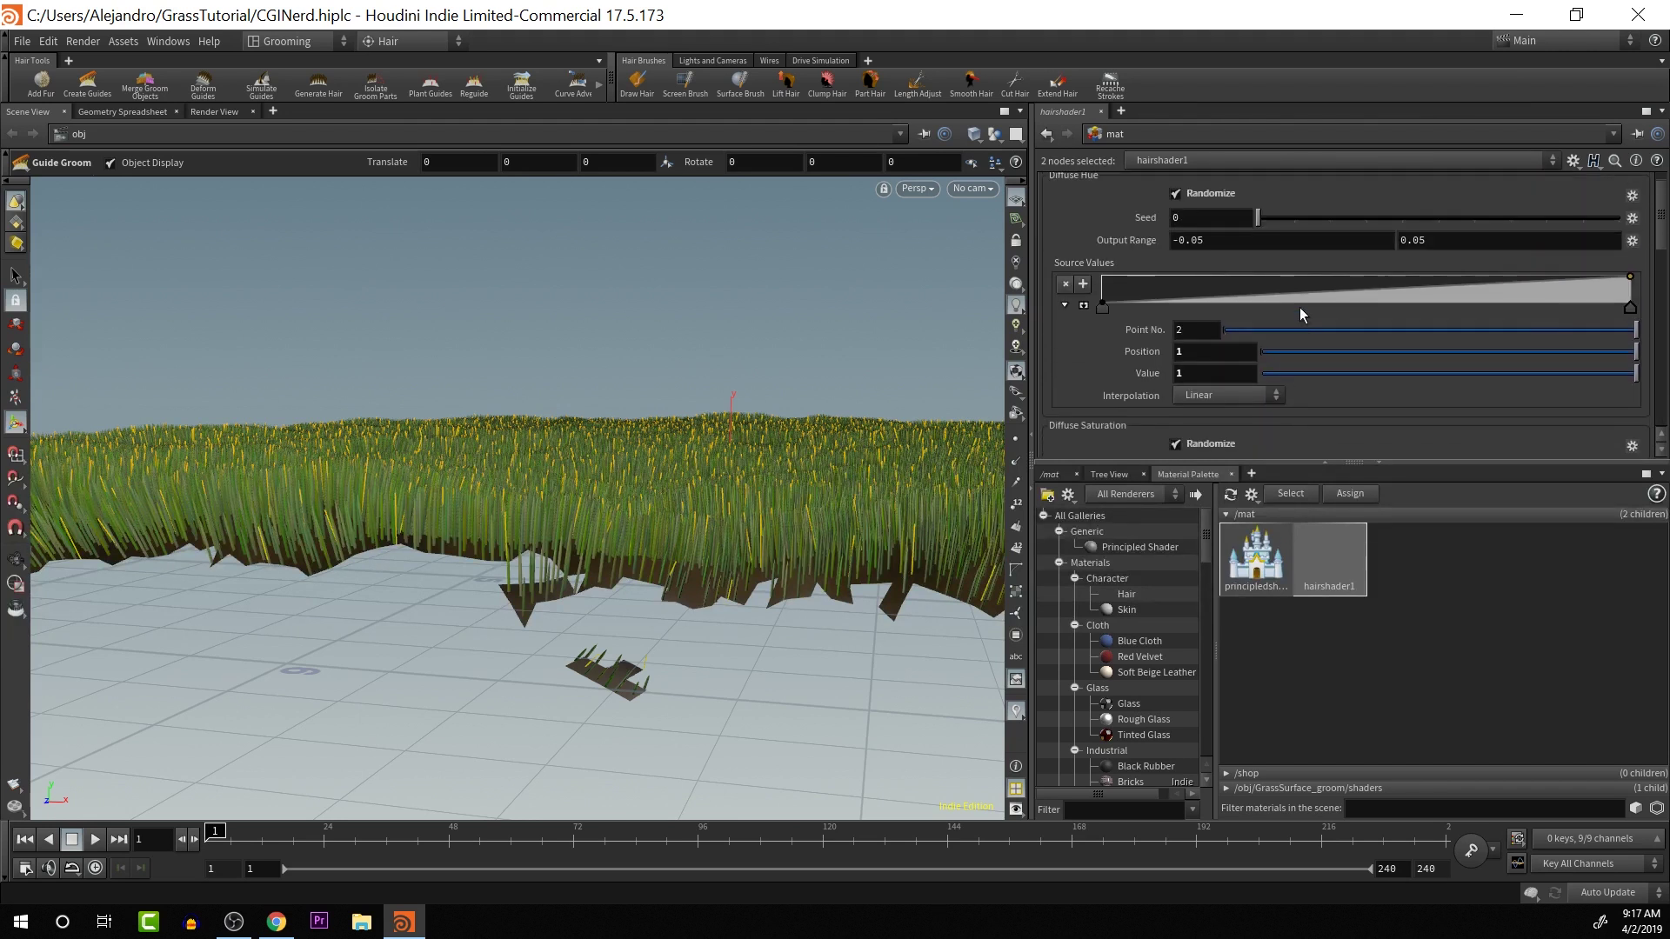
# - Check hairshader1's primary reflection colors and examine the shape and color variation of the grass blades up close
pyautogui.click(1072, 186)
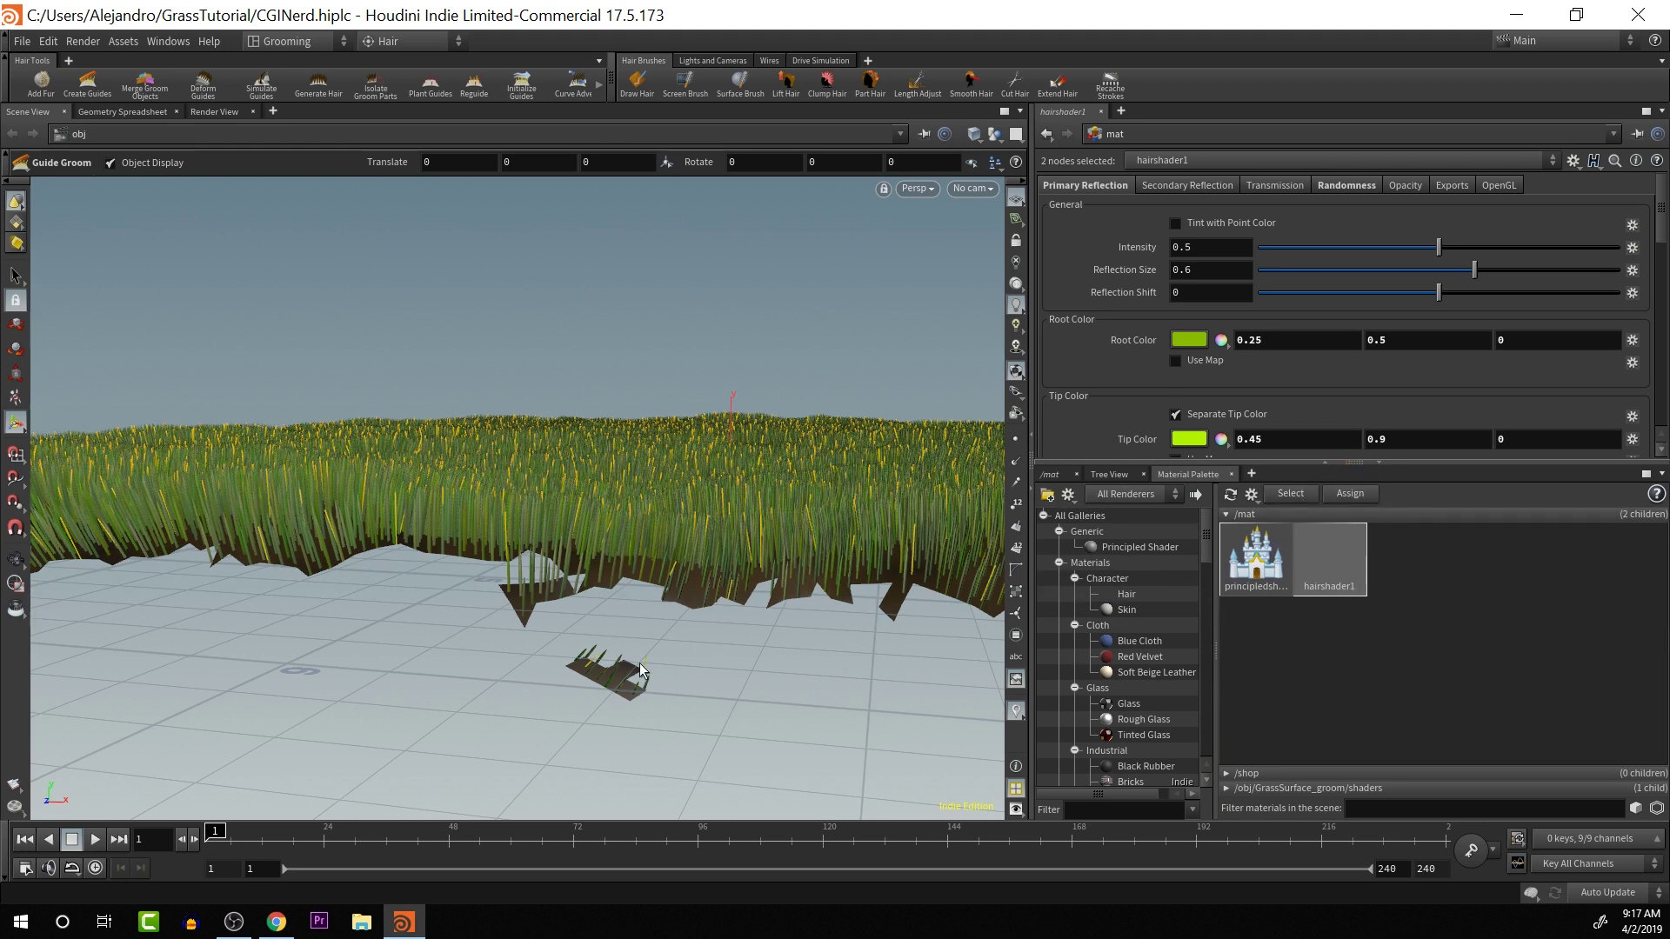
pyautogui.keyDown('alt'); pyautogui.moveTo(765, 591); pyautogui.dragTo(693, 552); pyautogui.keyUp('alt')
pyautogui.scroll(6, 693, 552)
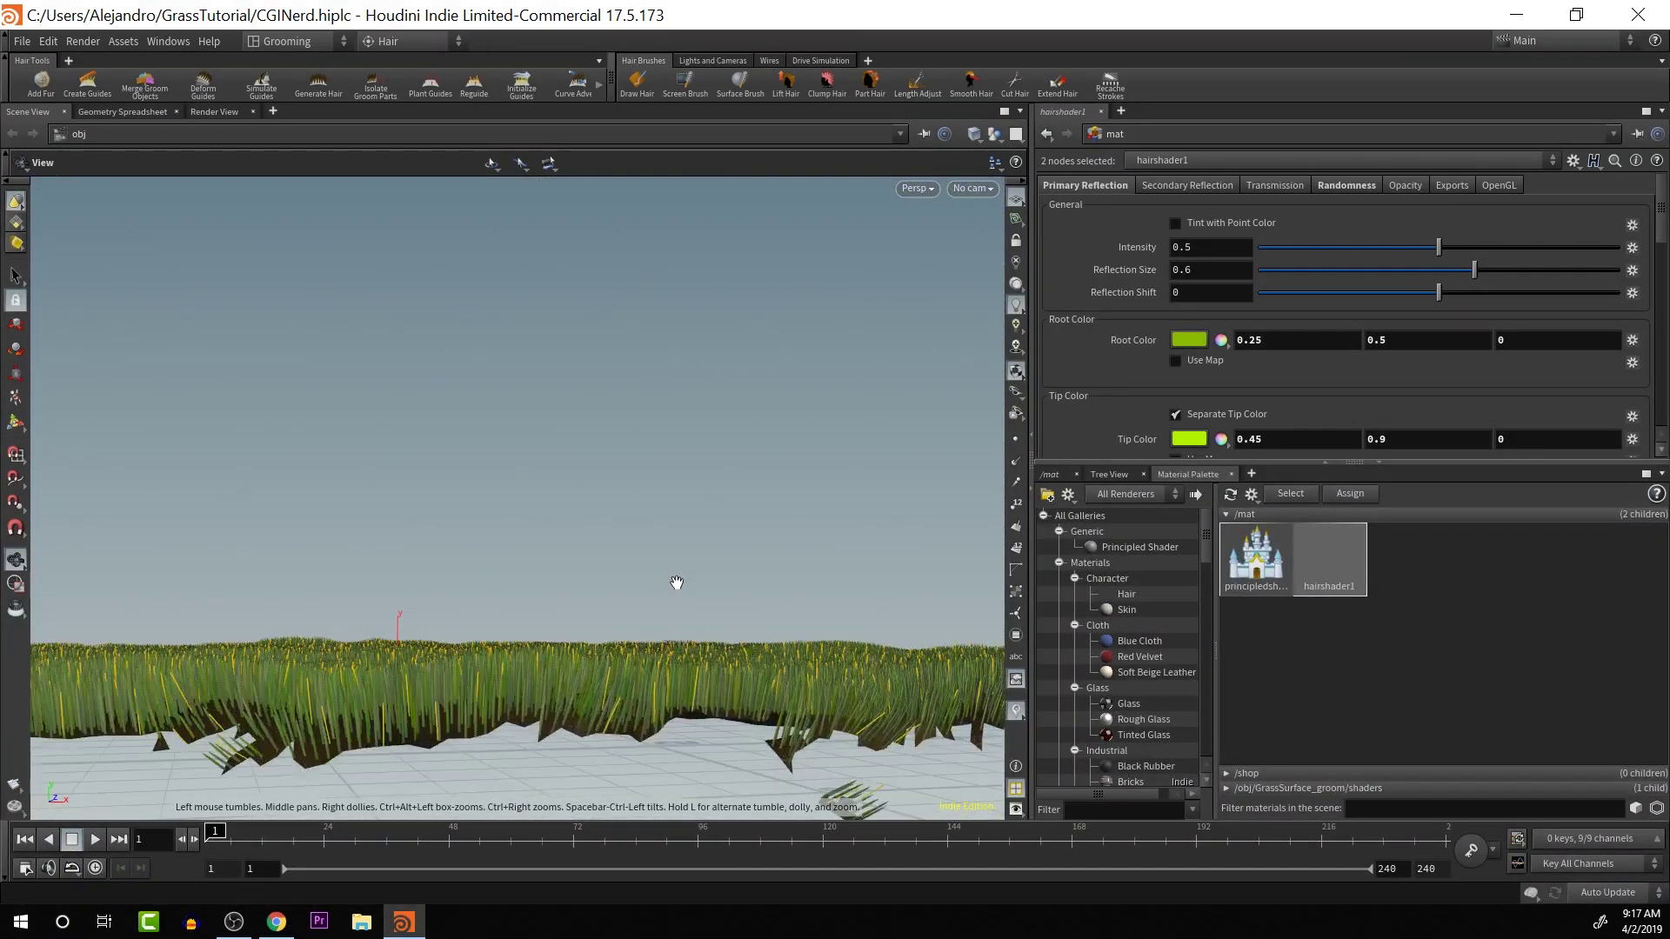
pyautogui.scroll(8, 773, 476)
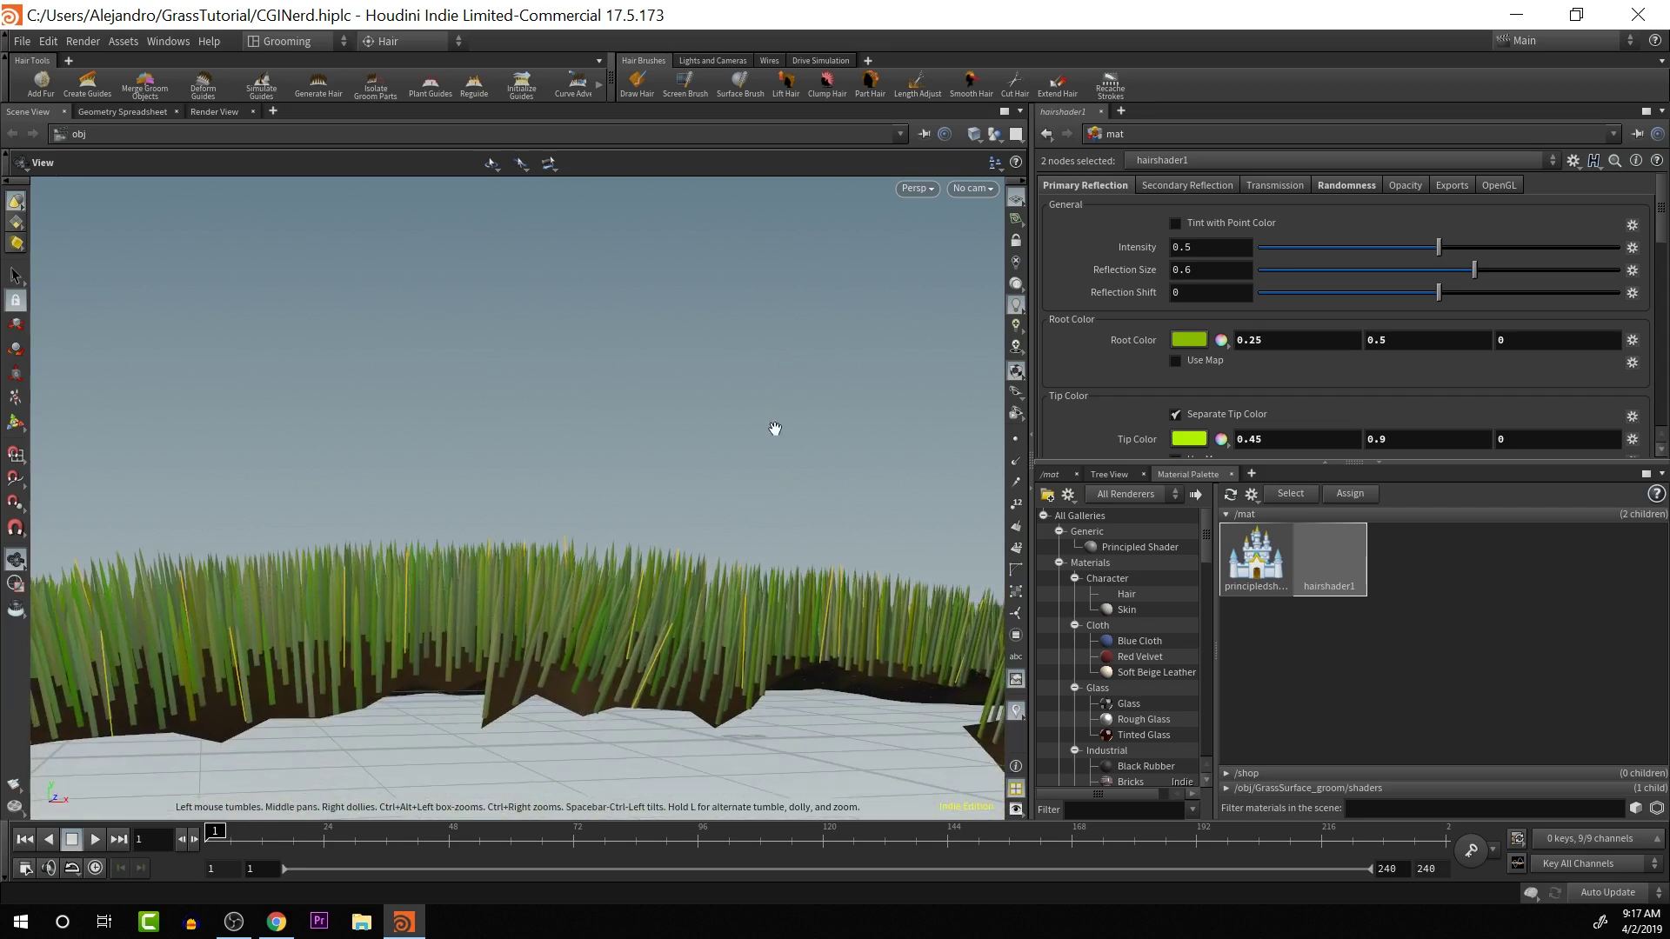
pyautogui.scroll(8, 742, 551)
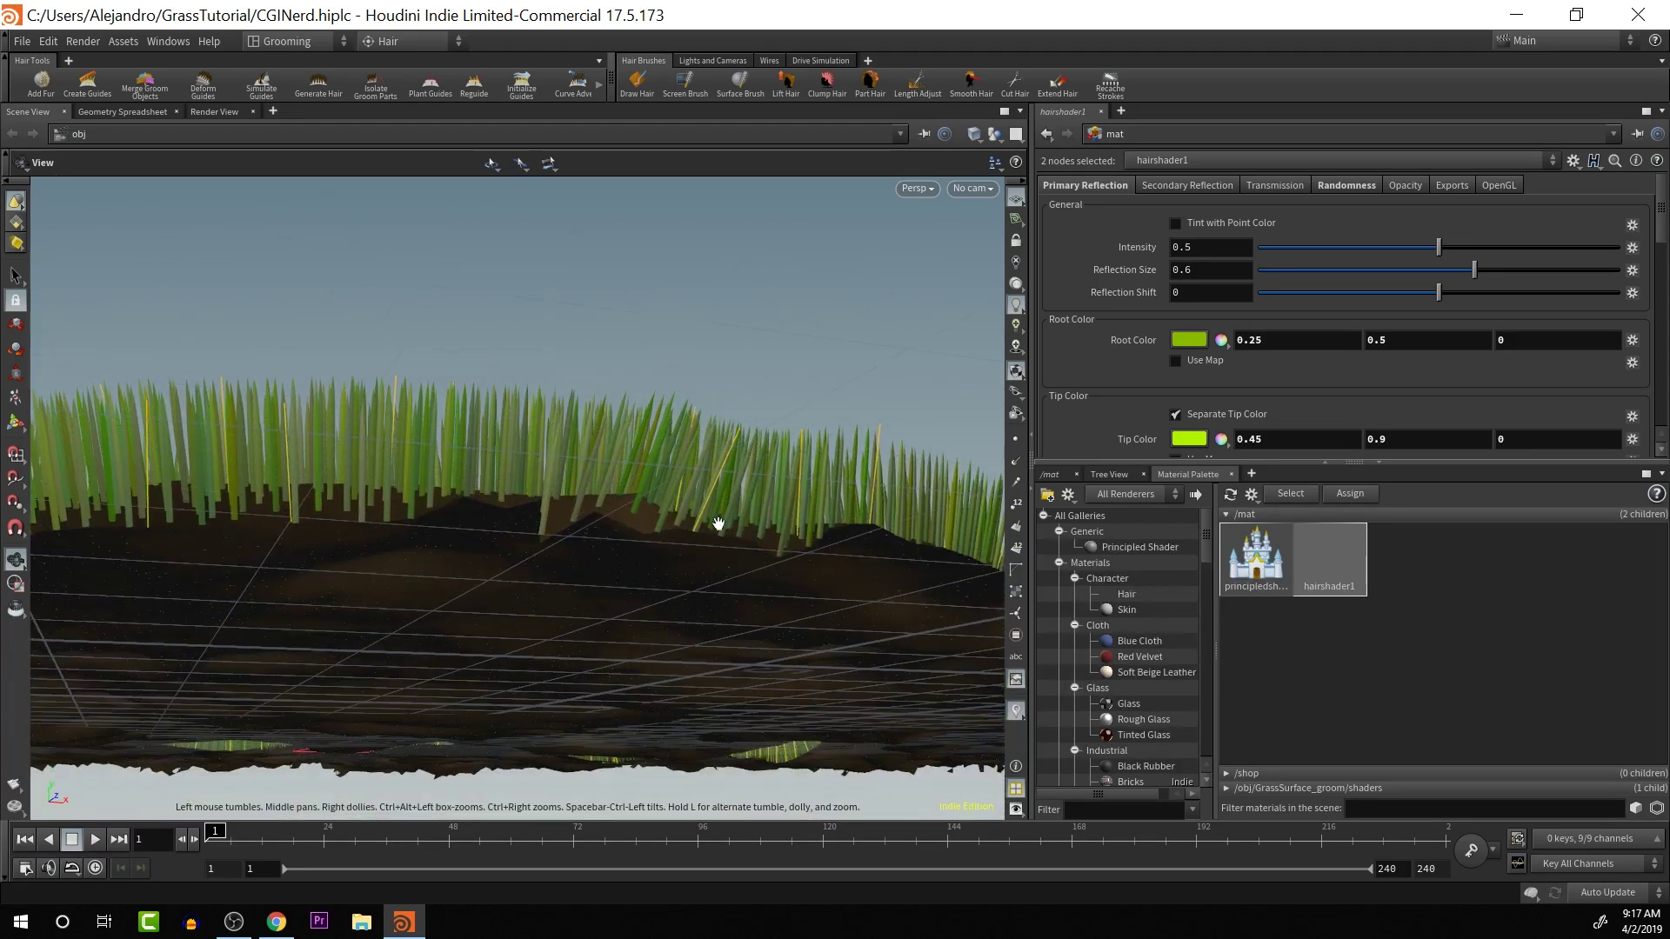
pyautogui.scroll(8, 725, 537)
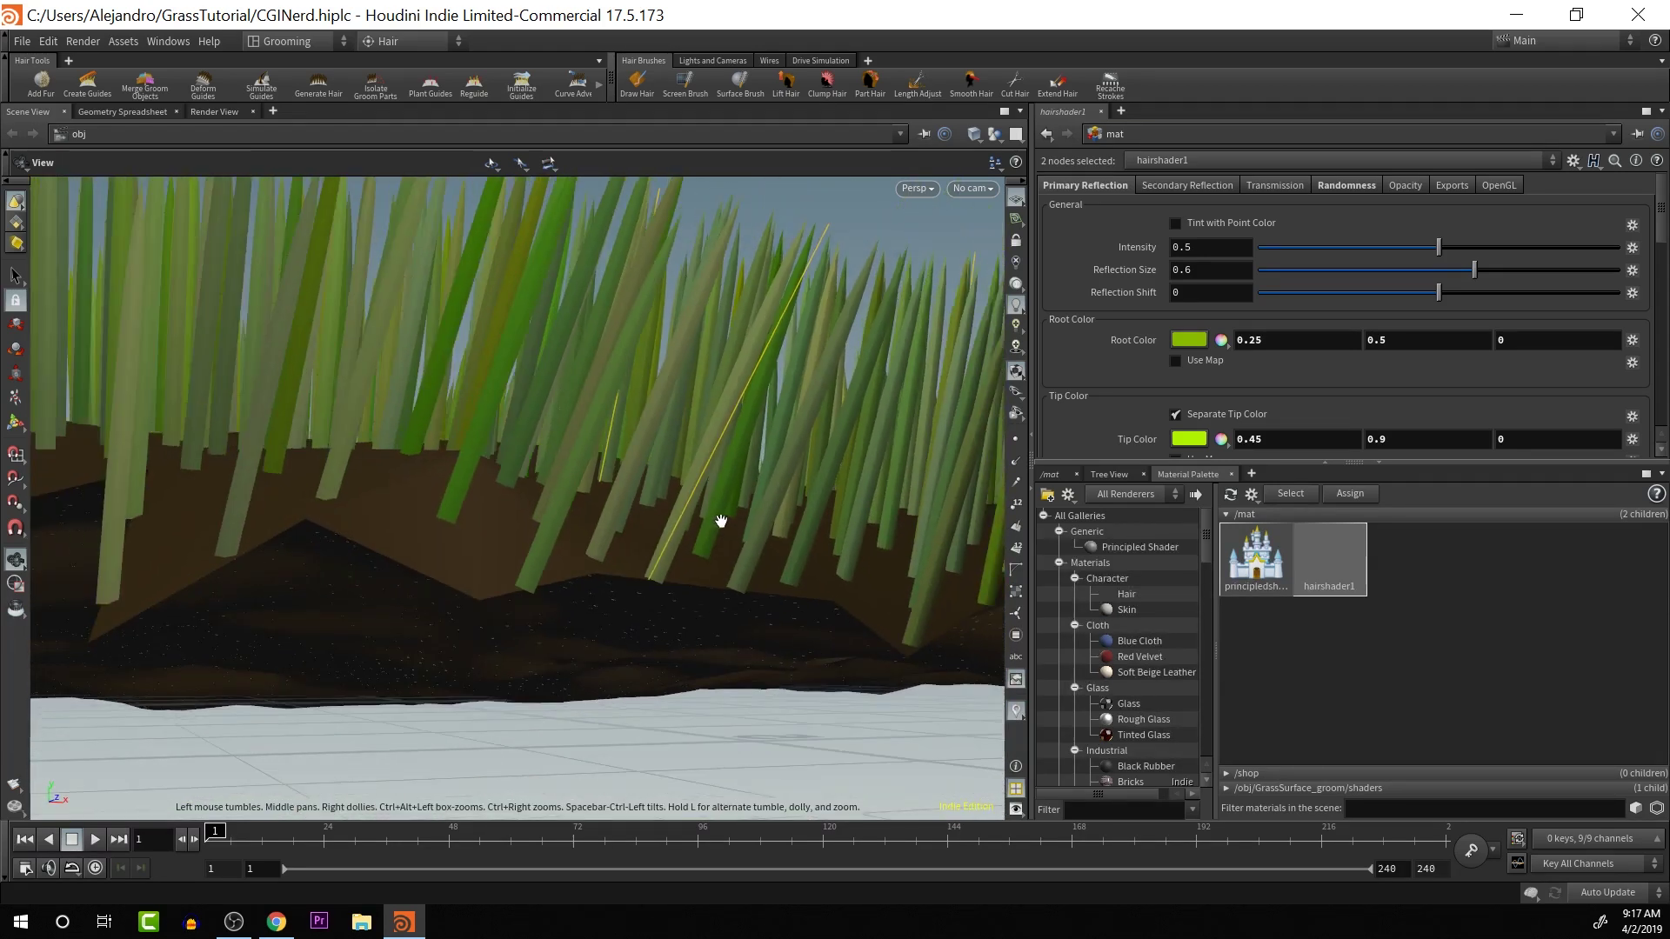
pyautogui.moveTo(698, 382); pyautogui.dragTo(745, 435)
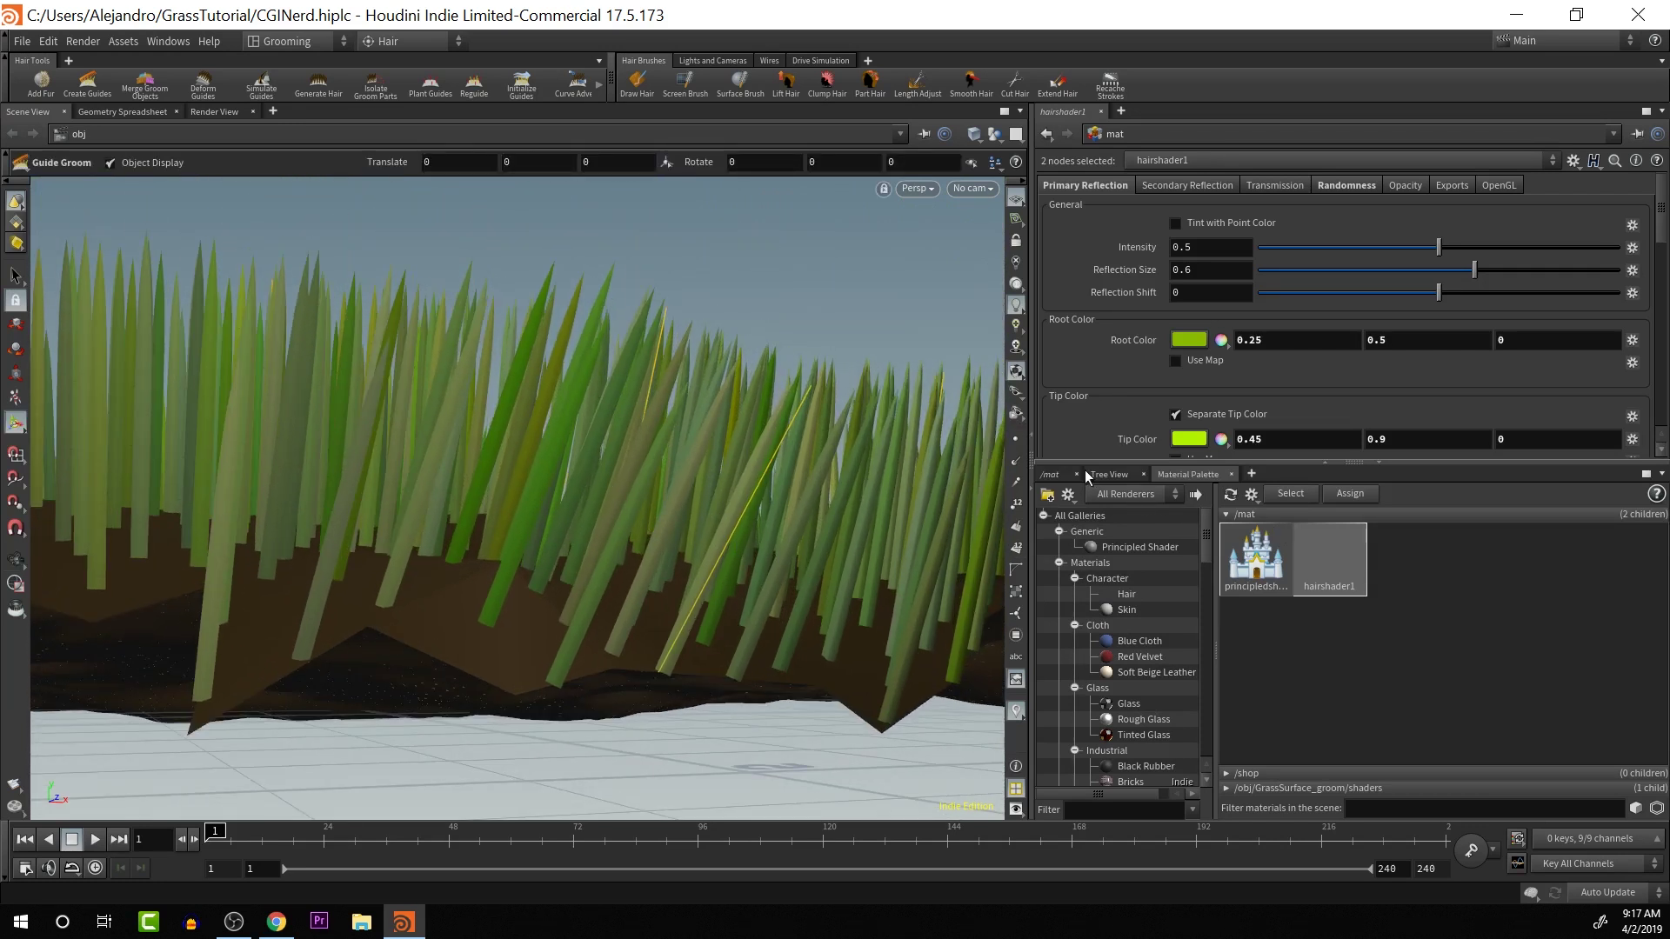
# - Return the network to the object level and show the guide creation and guide properties of GrassSurface_groom
pyautogui.click(1059, 479)
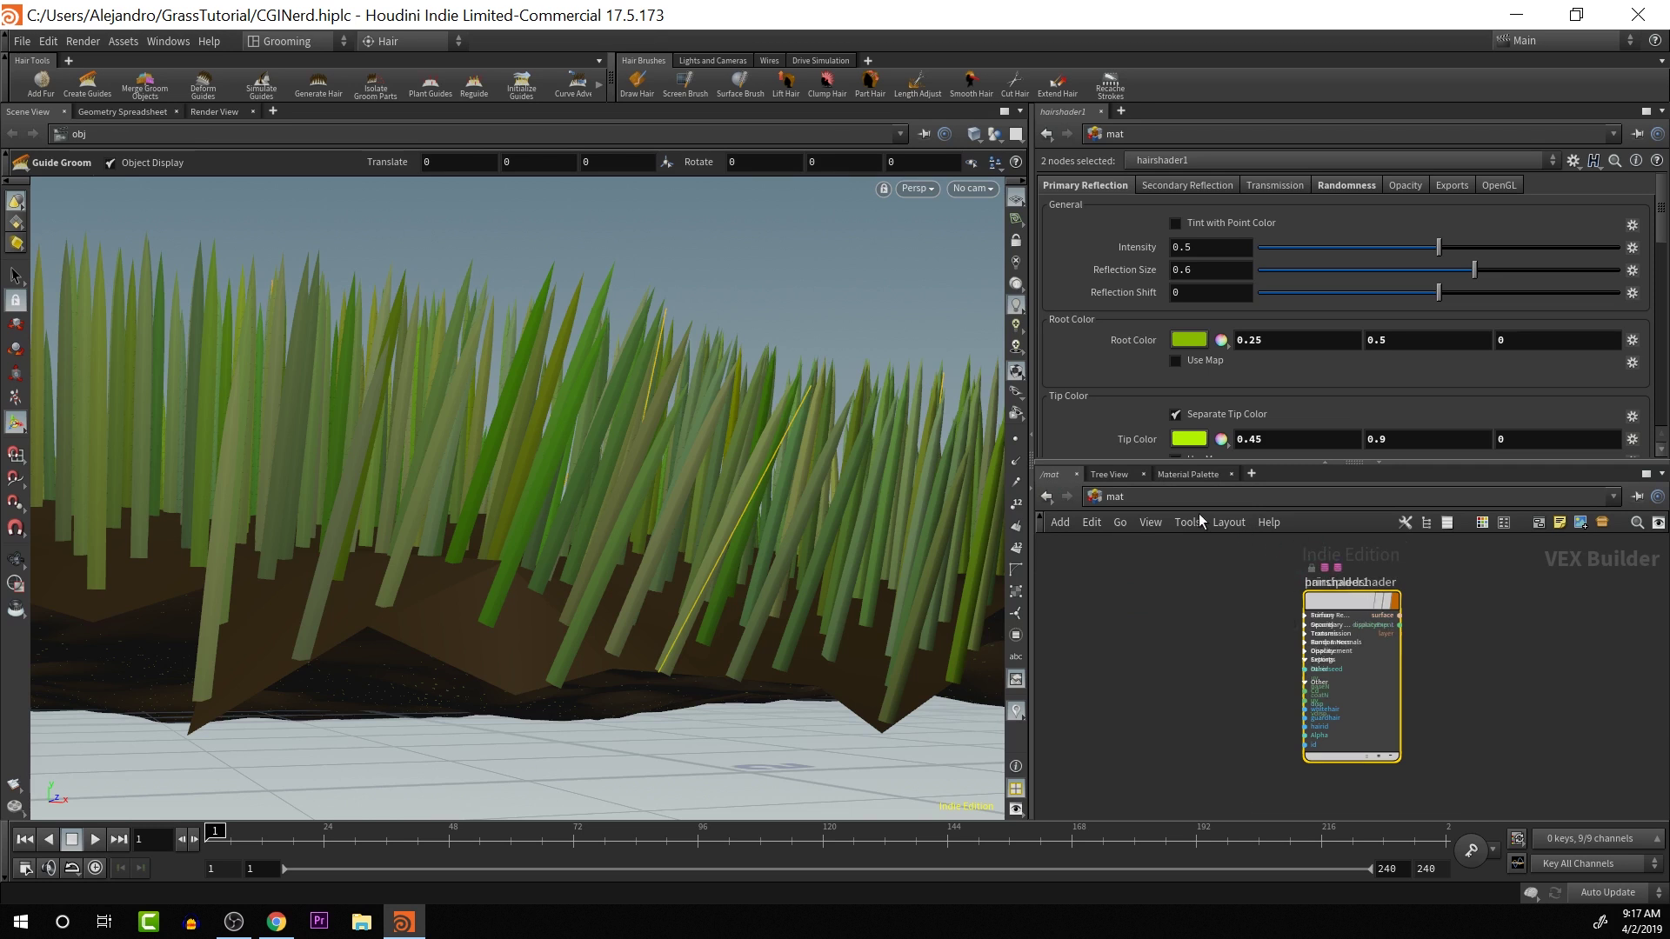
pyautogui.click(1152, 503)
pyautogui.click(1176, 575)
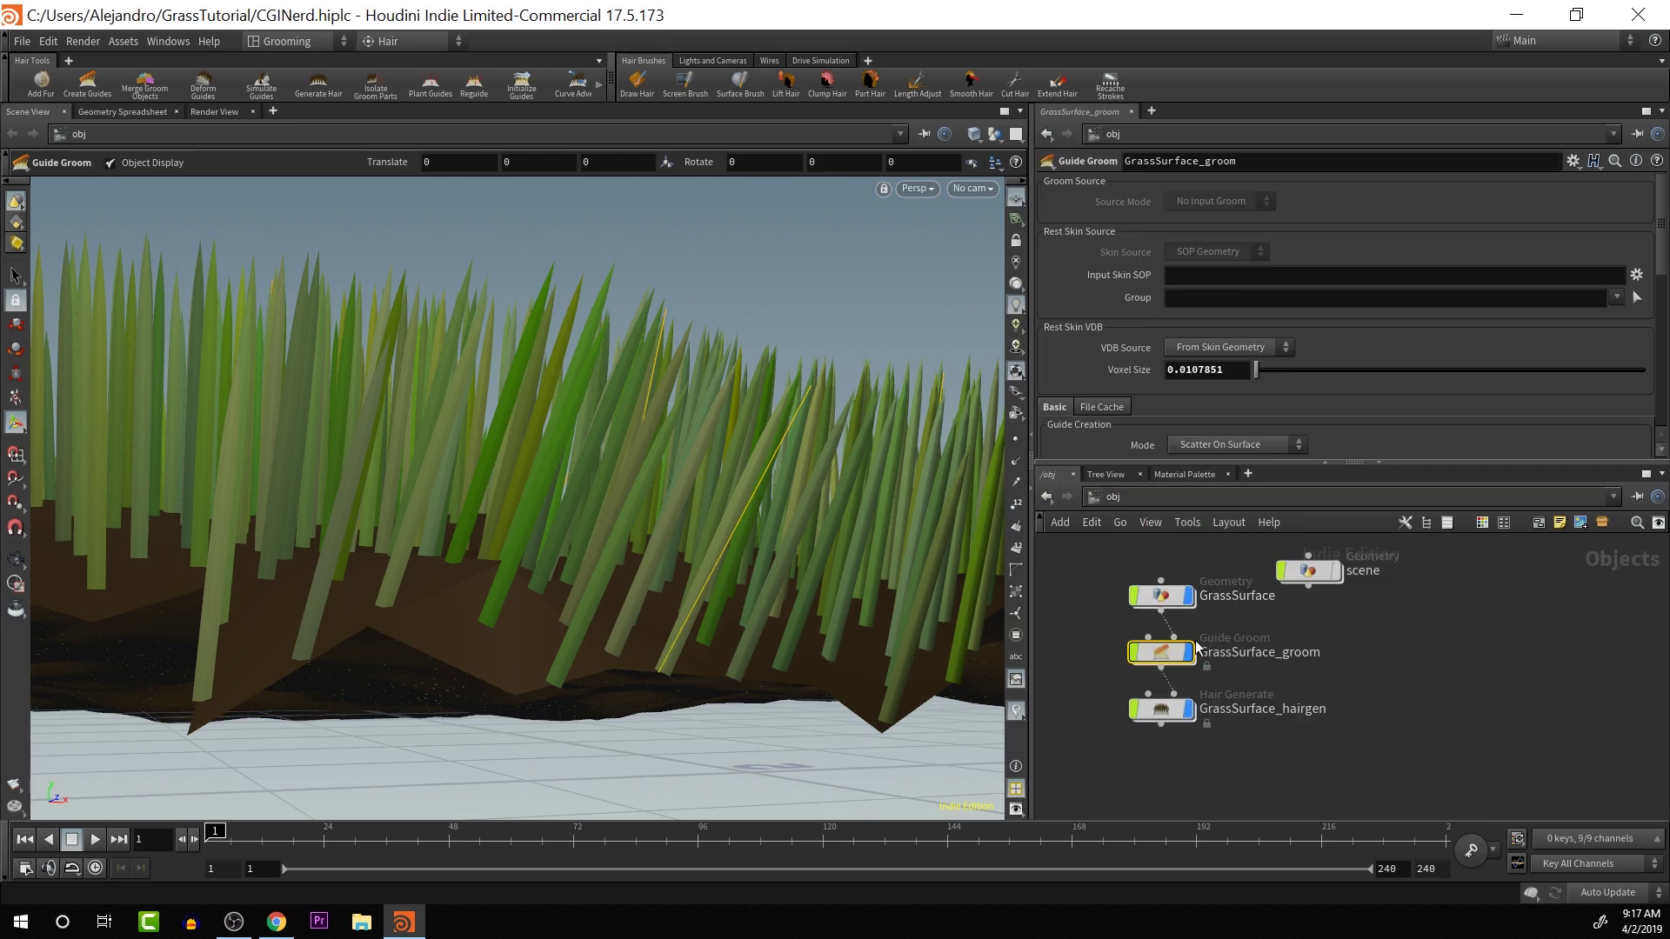
pyautogui.moveTo(1181, 652)
pyautogui.press('c')
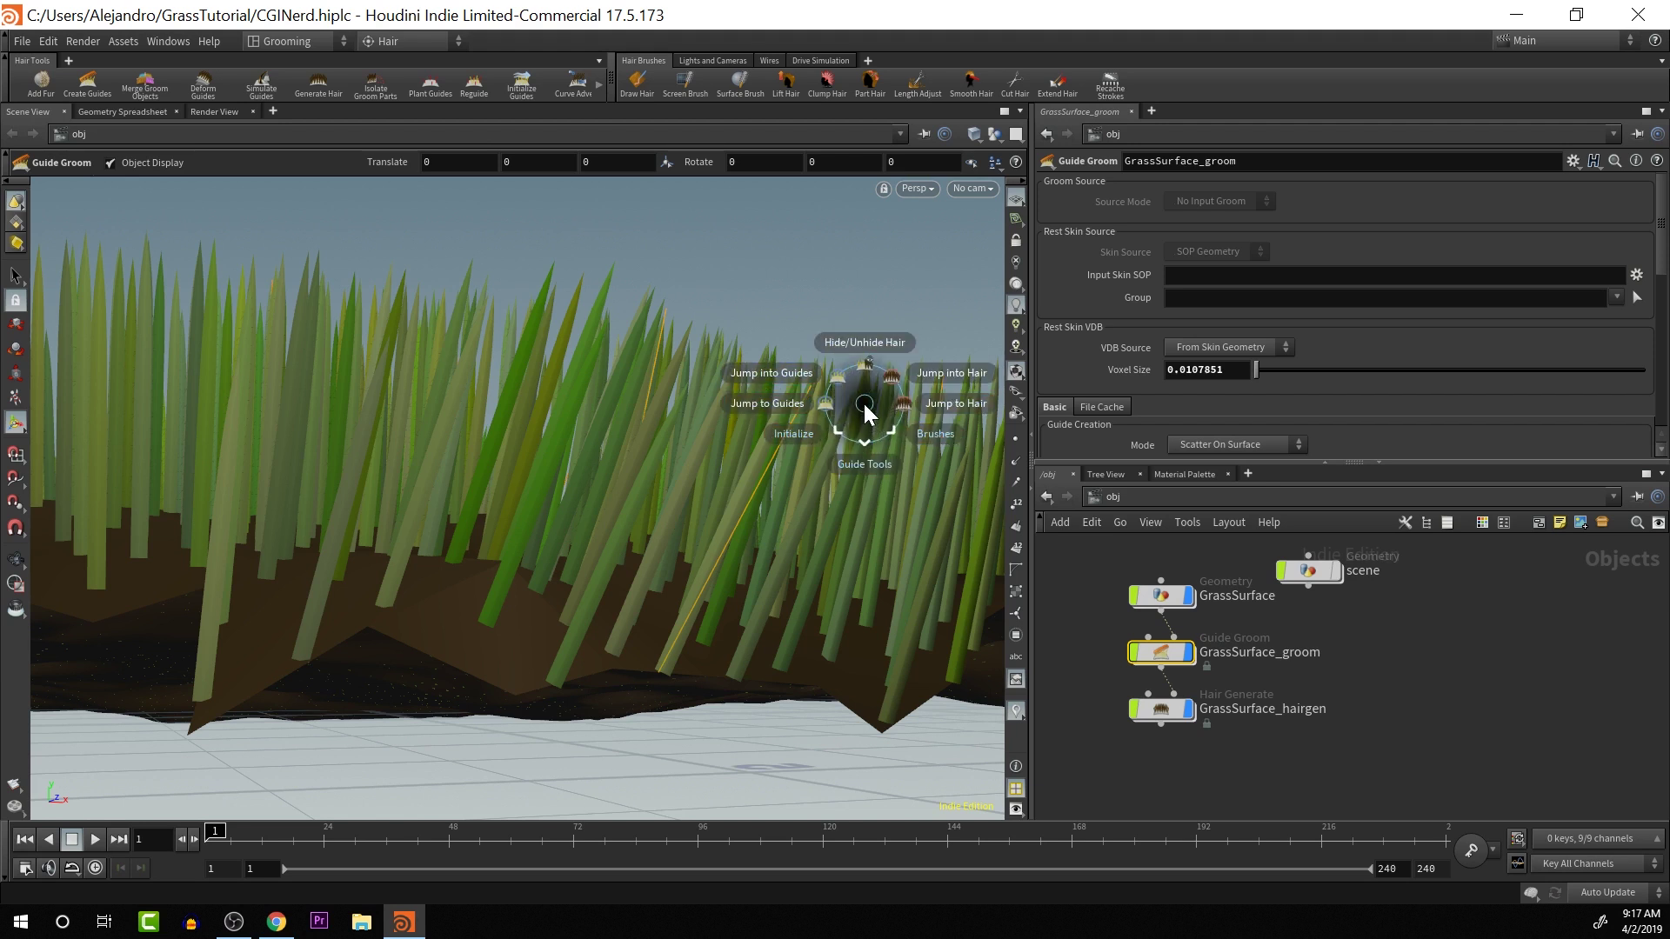
pyautogui.click(864, 408)
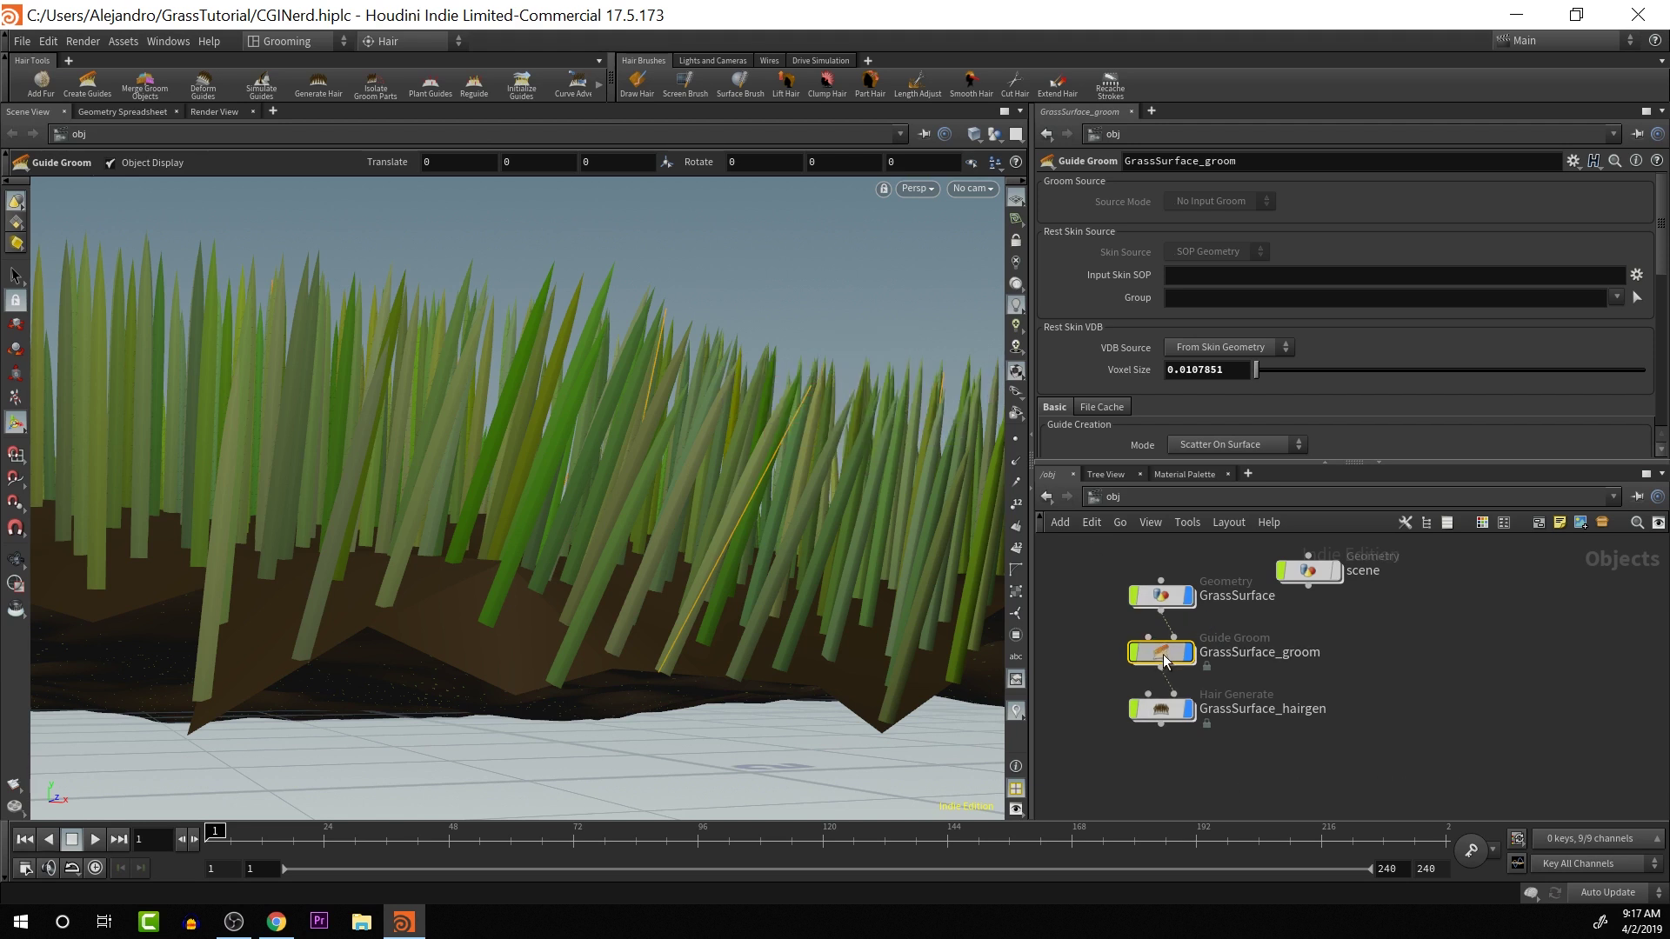
pyautogui.scroll(-5, 1230, 352)
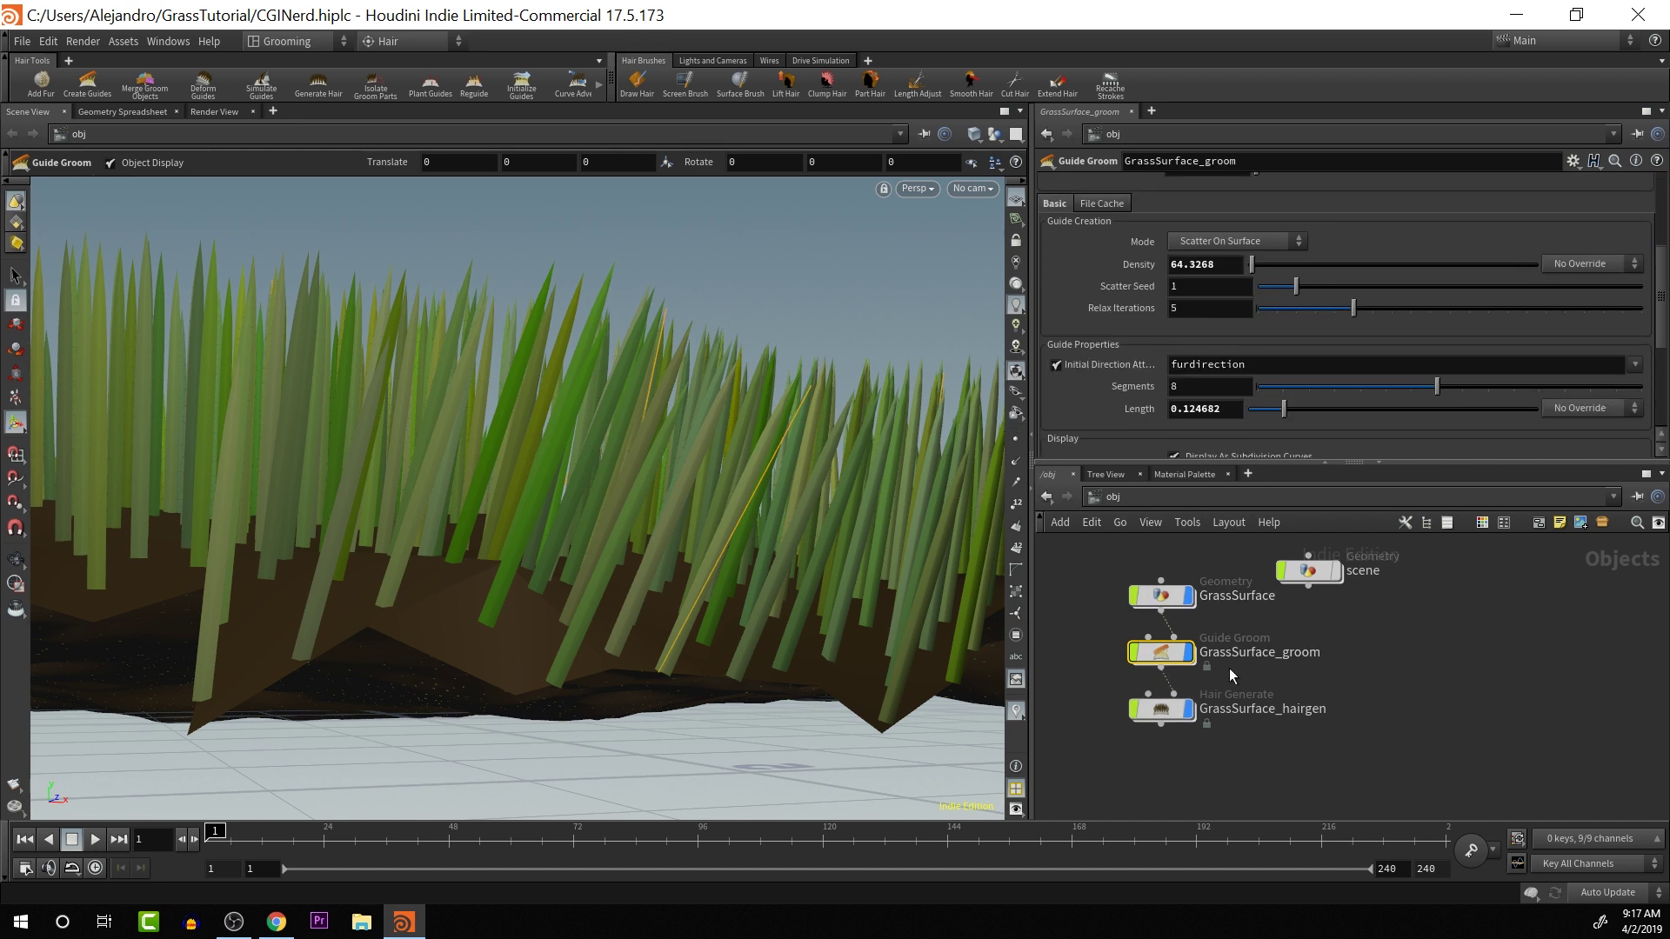
# - Examine the grass blades along the terrain edge and the display settings of GrassSurface_groom
pyautogui.press('Escape')
pyautogui.moveTo(708, 540)
pyautogui.mouseDown()
pyautogui.moveTo(690, 604)
pyautogui.moveTo(722, 553)
pyautogui.mouseUp()
pyautogui.press('Return')
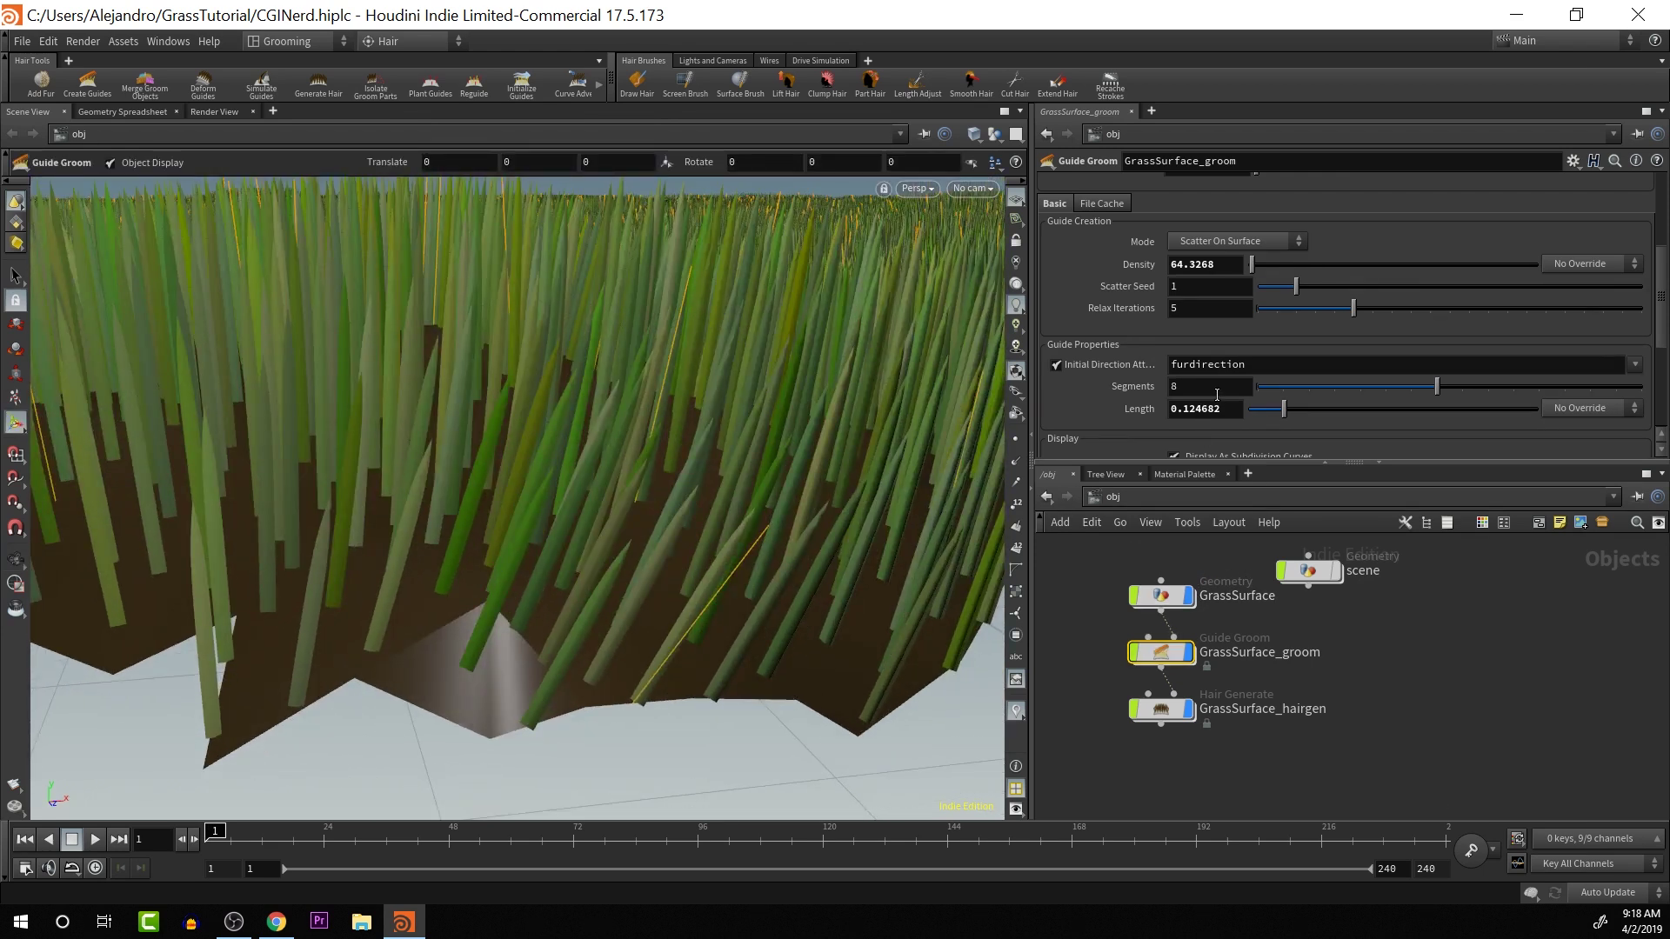
pyautogui.scroll(-2, 1217, 394)
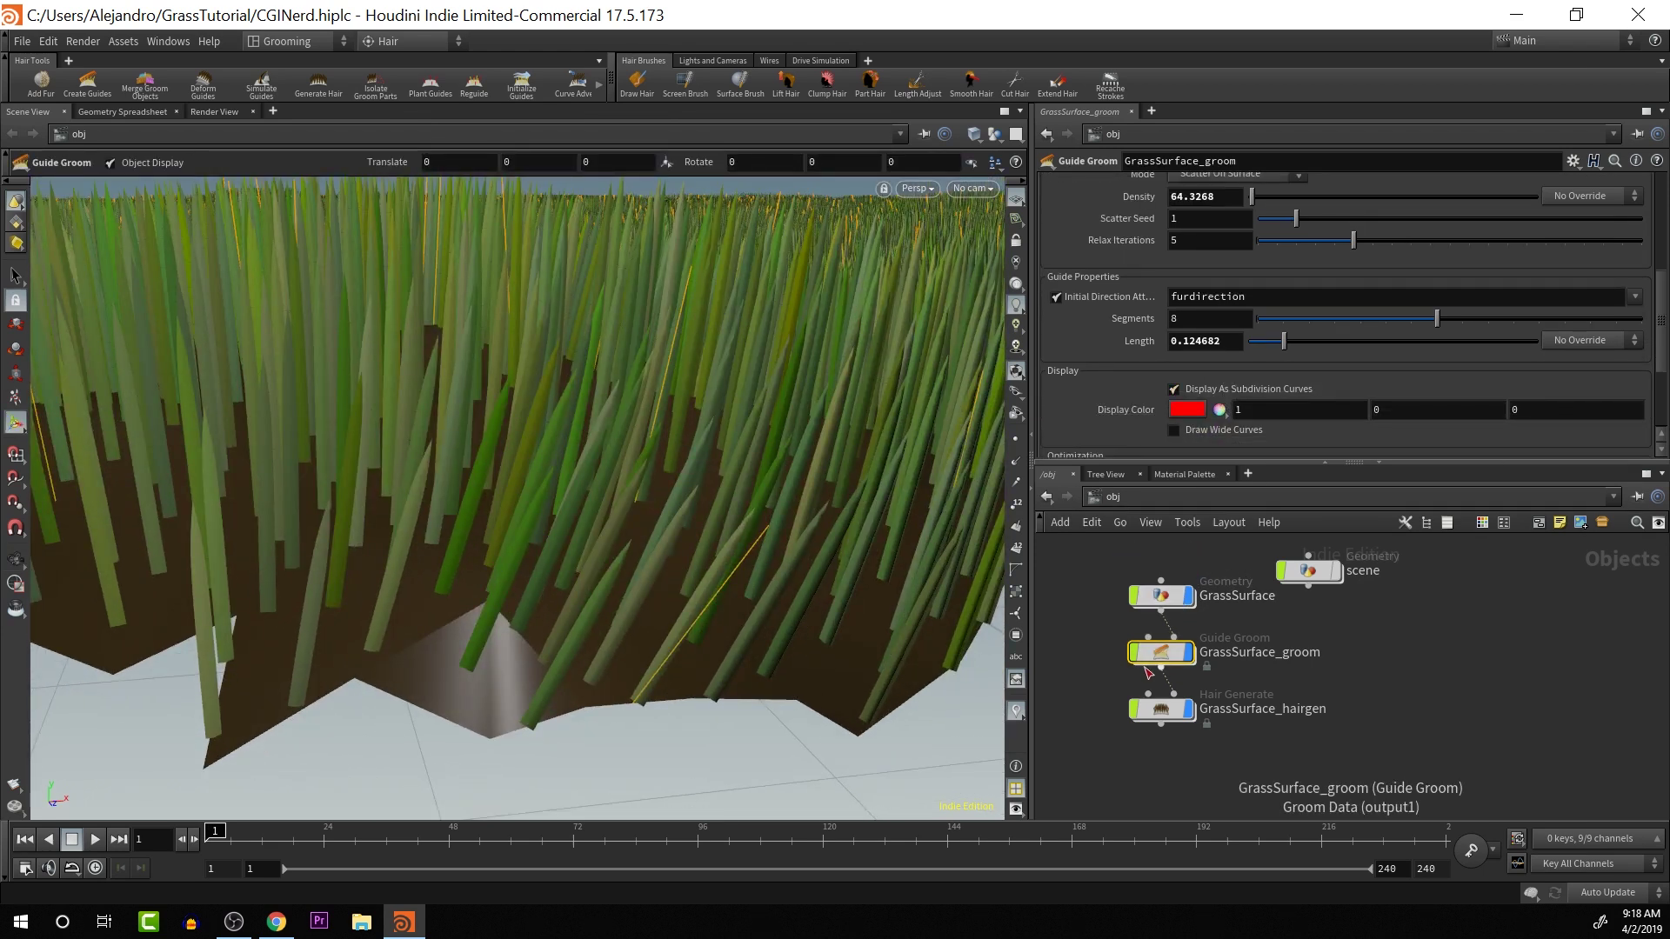
pyautogui.press('Escape')
pyautogui.scroll(-6, 902, 421)
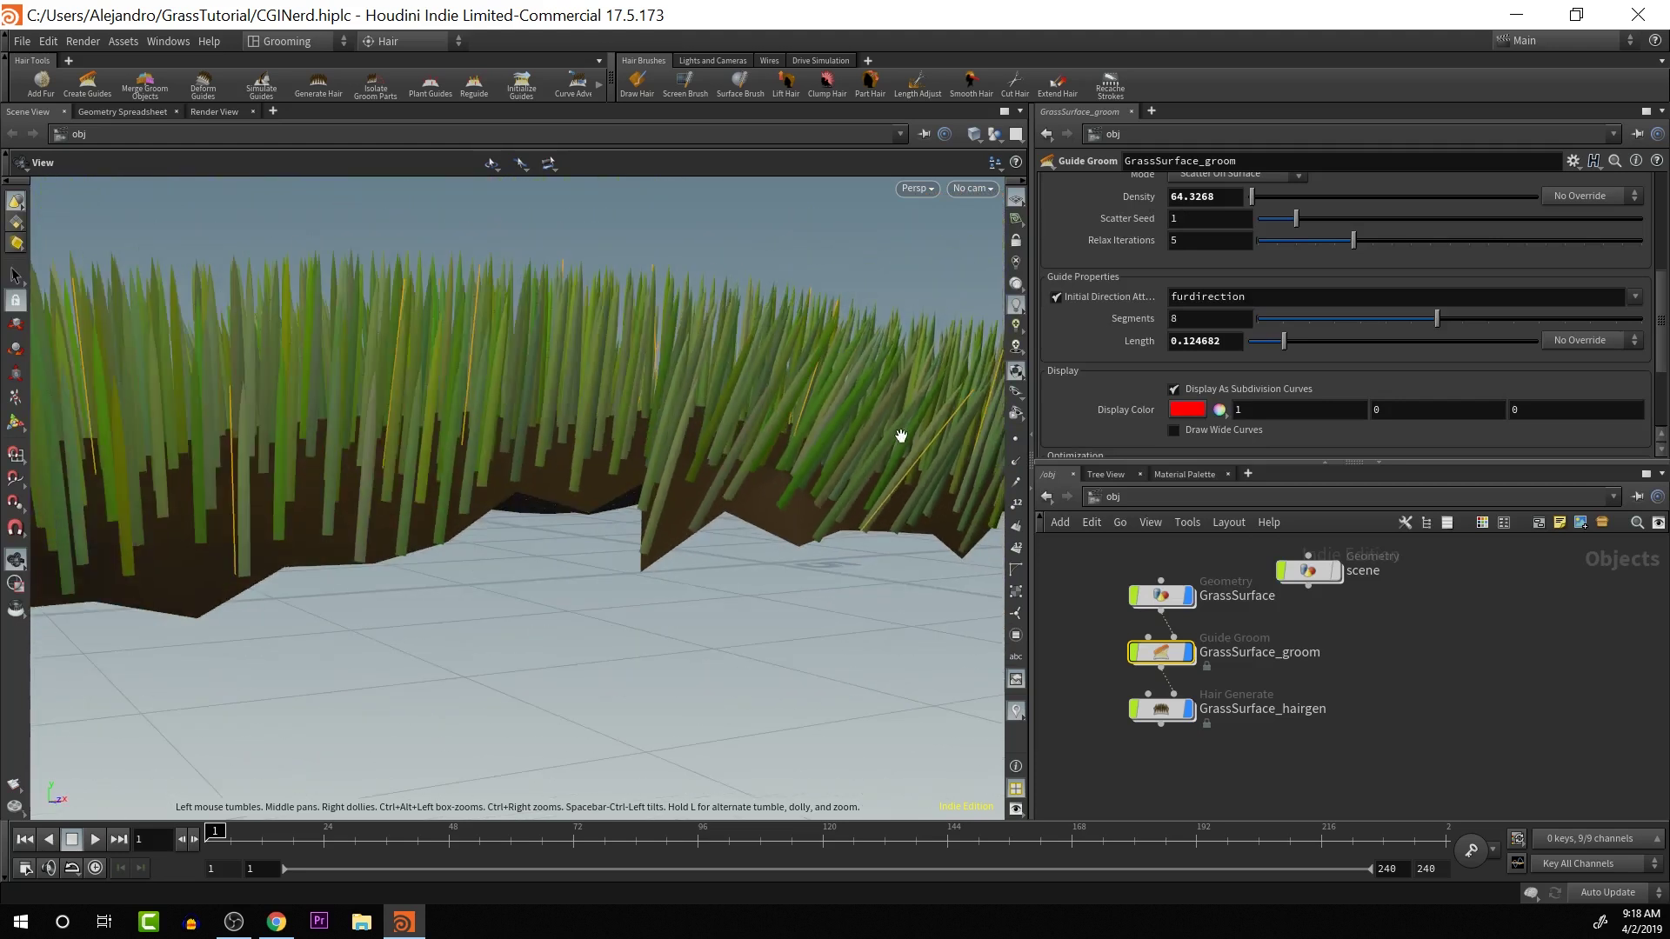
pyautogui.keyDown('alt'); pyautogui.scroll(-2, 901, 436); pyautogui.keyUp('alt')
pyautogui.keyDown('alt'); pyautogui.moveTo(856, 518); pyautogui.dragTo(770, 640); pyautogui.keyUp('alt')
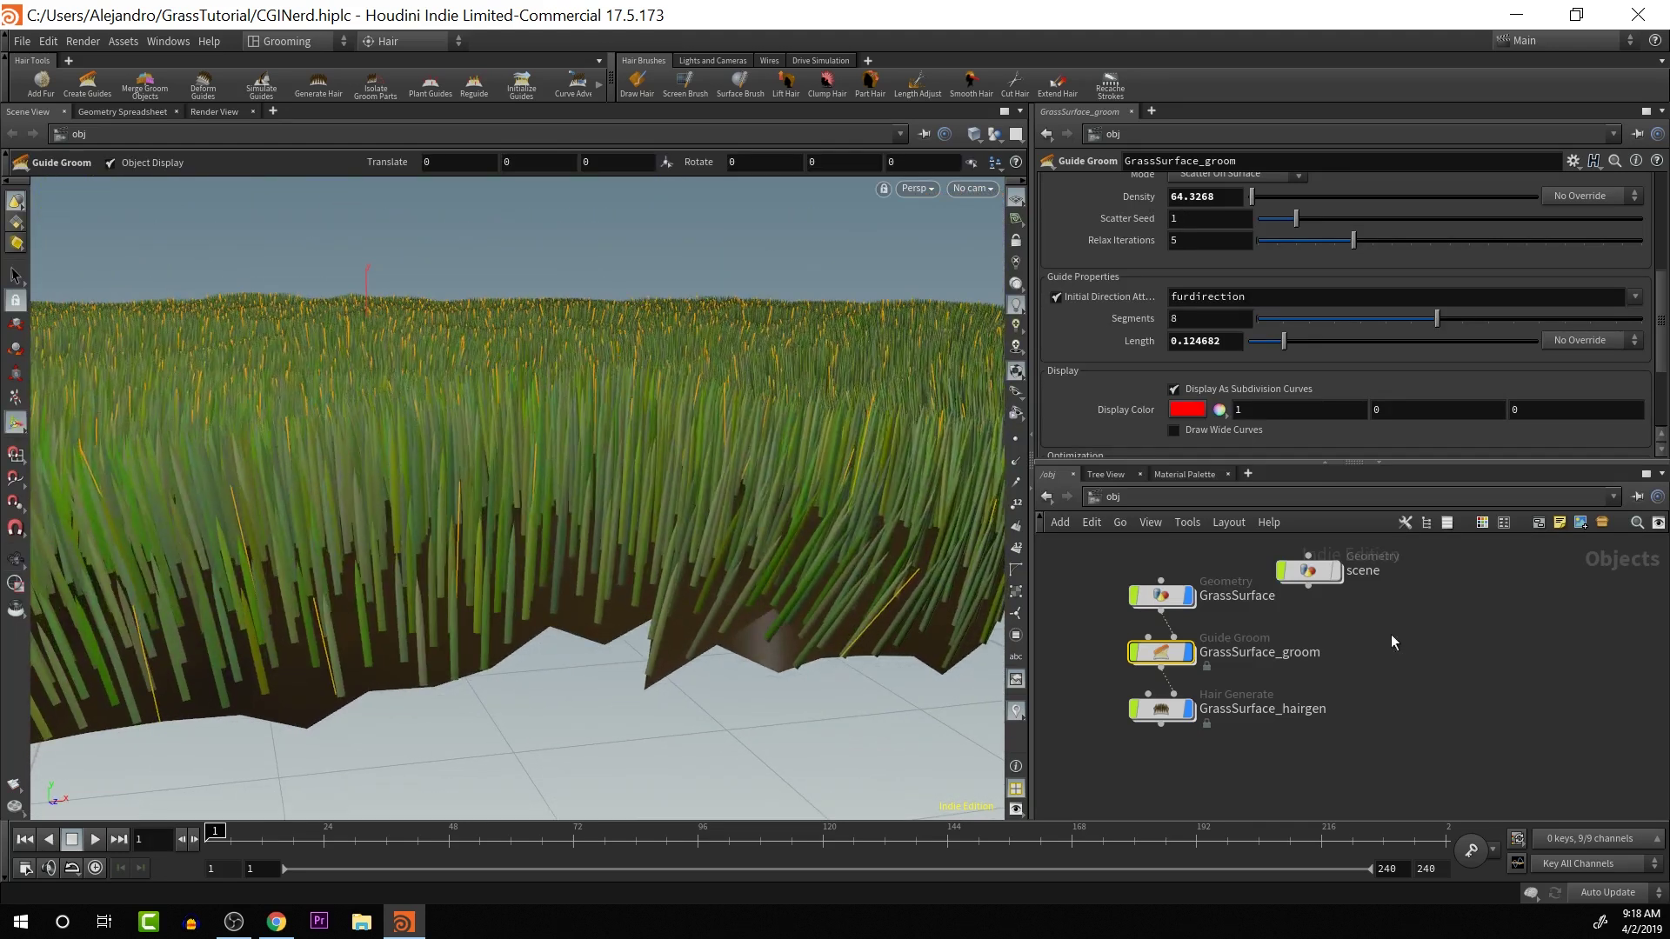
# - Reshape GrassSurface_hairgen's thickness ramp: lower the root point to 0.375 and add a point at position about 0.186 with value about 0.708
pyautogui.click(1161, 709)
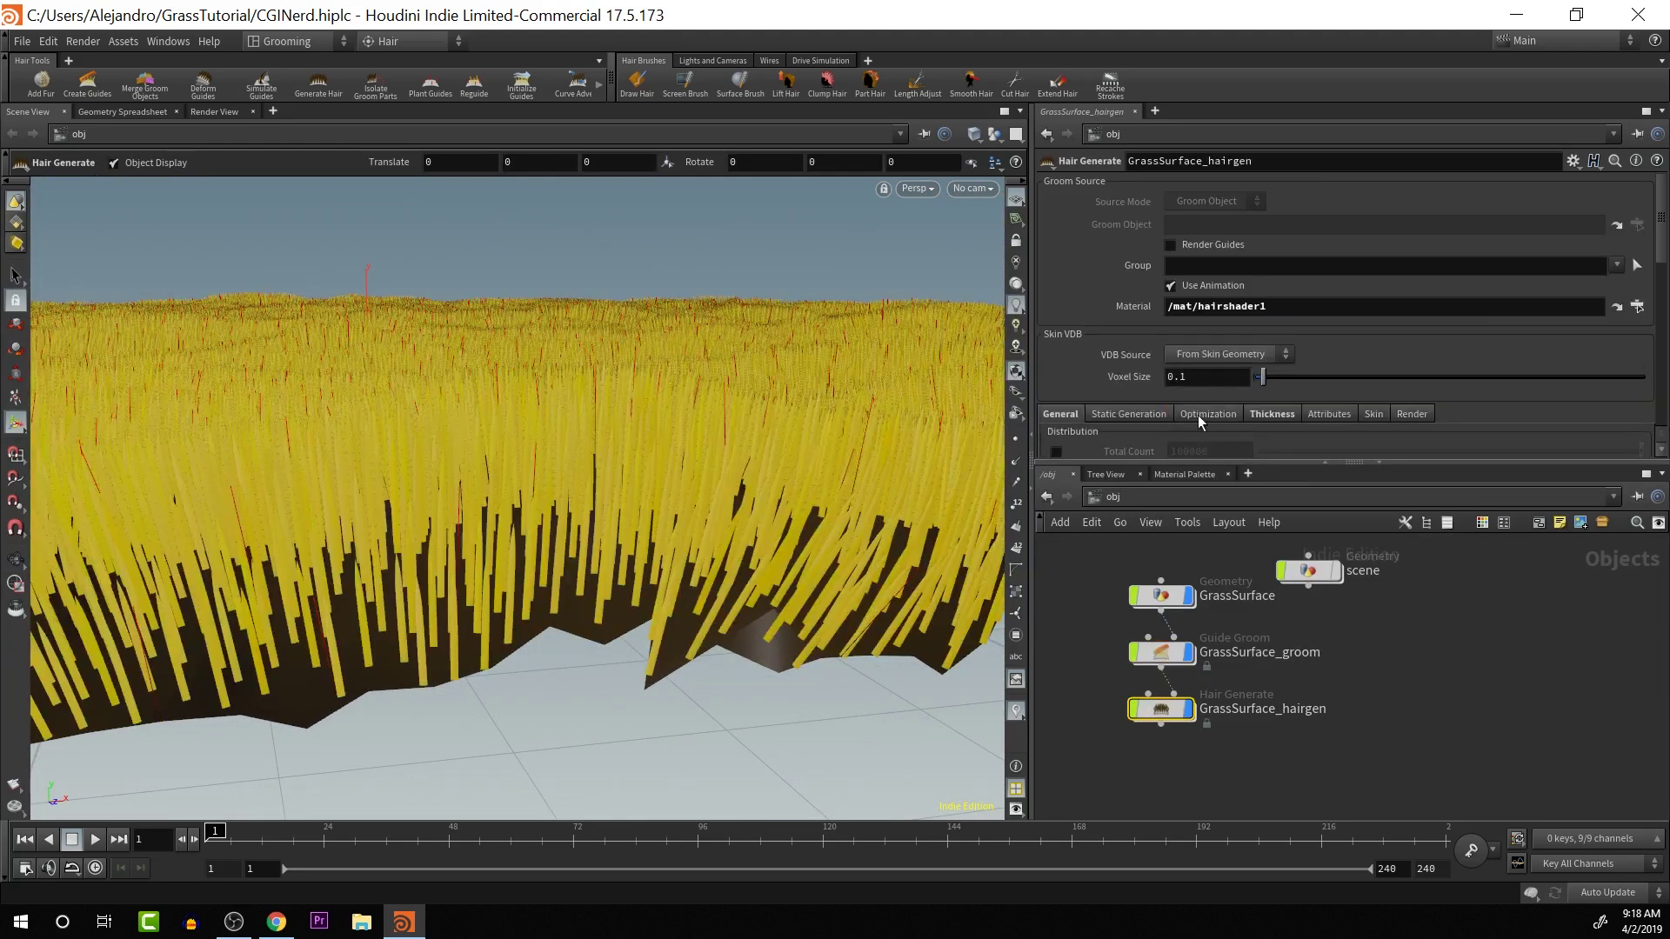
pyautogui.scroll(-2, 1276, 414)
pyautogui.click(1272, 347)
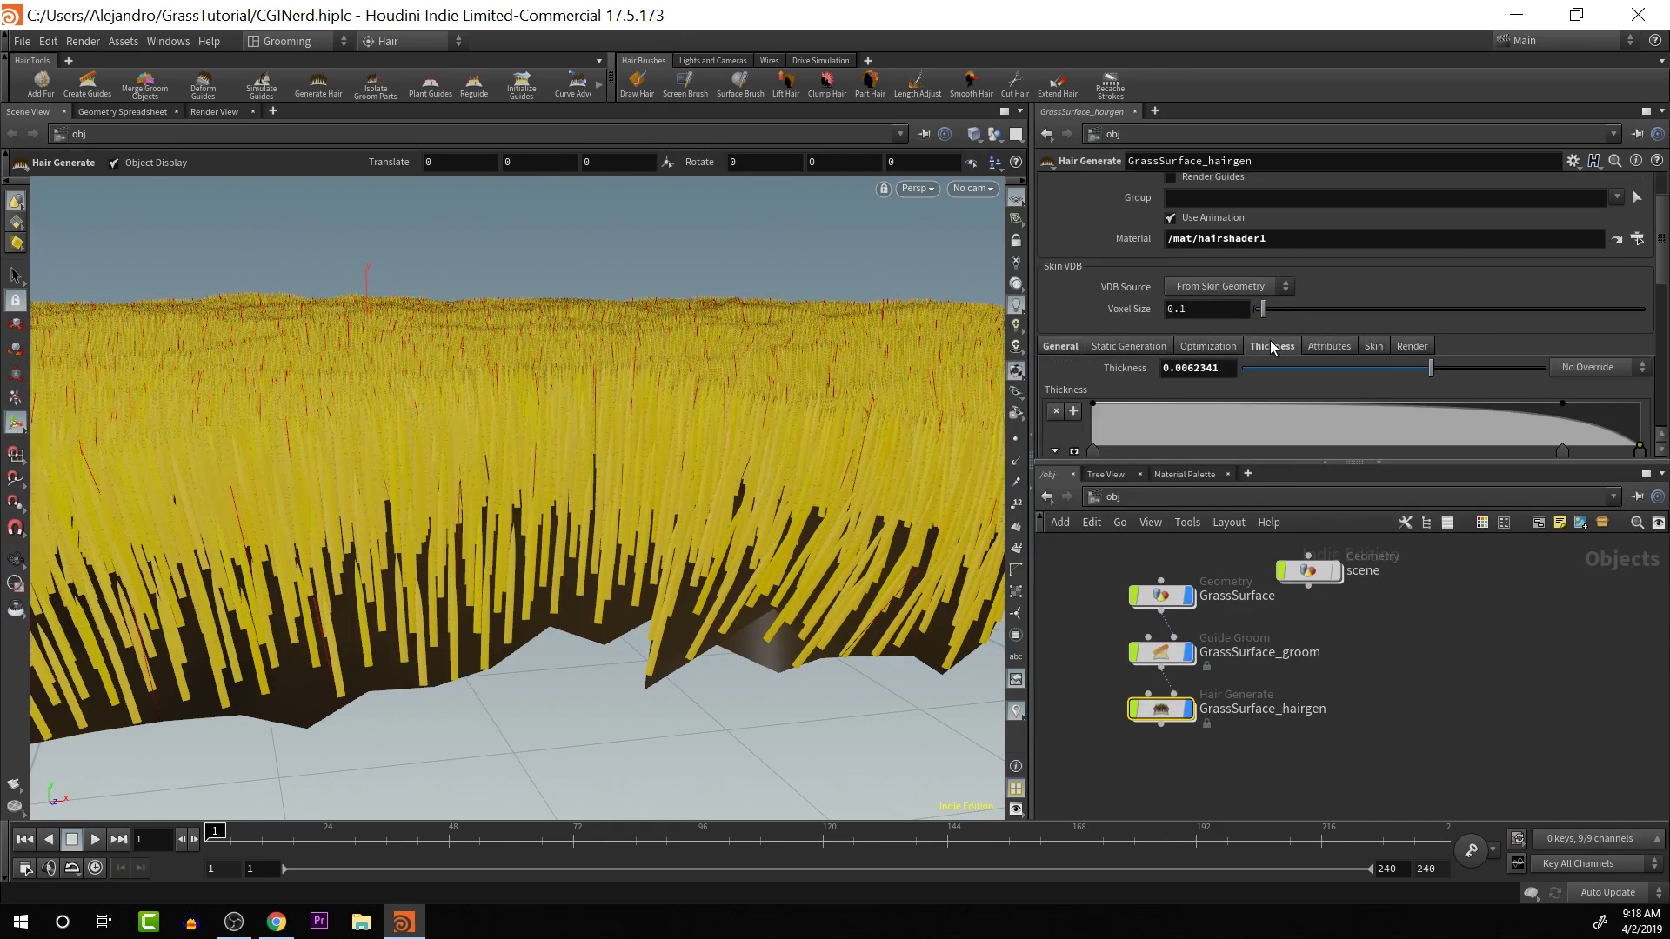
pyautogui.scroll(-3, 1239, 383)
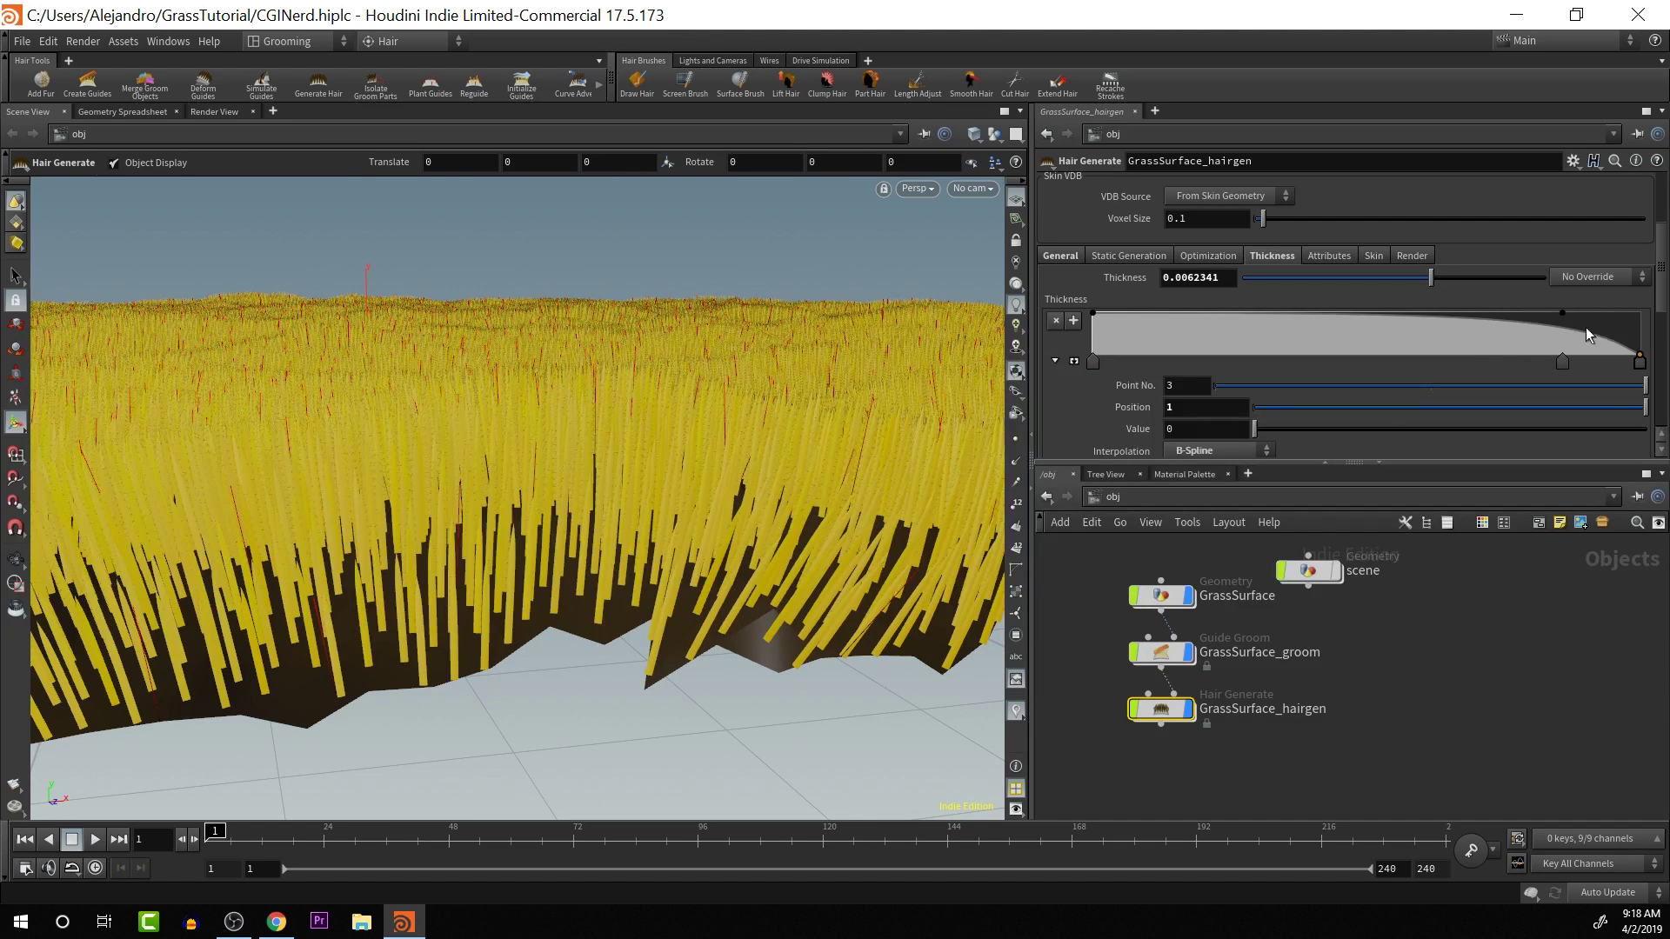
pyautogui.moveTo(1094, 312); pyautogui.dragTo(1093, 339)
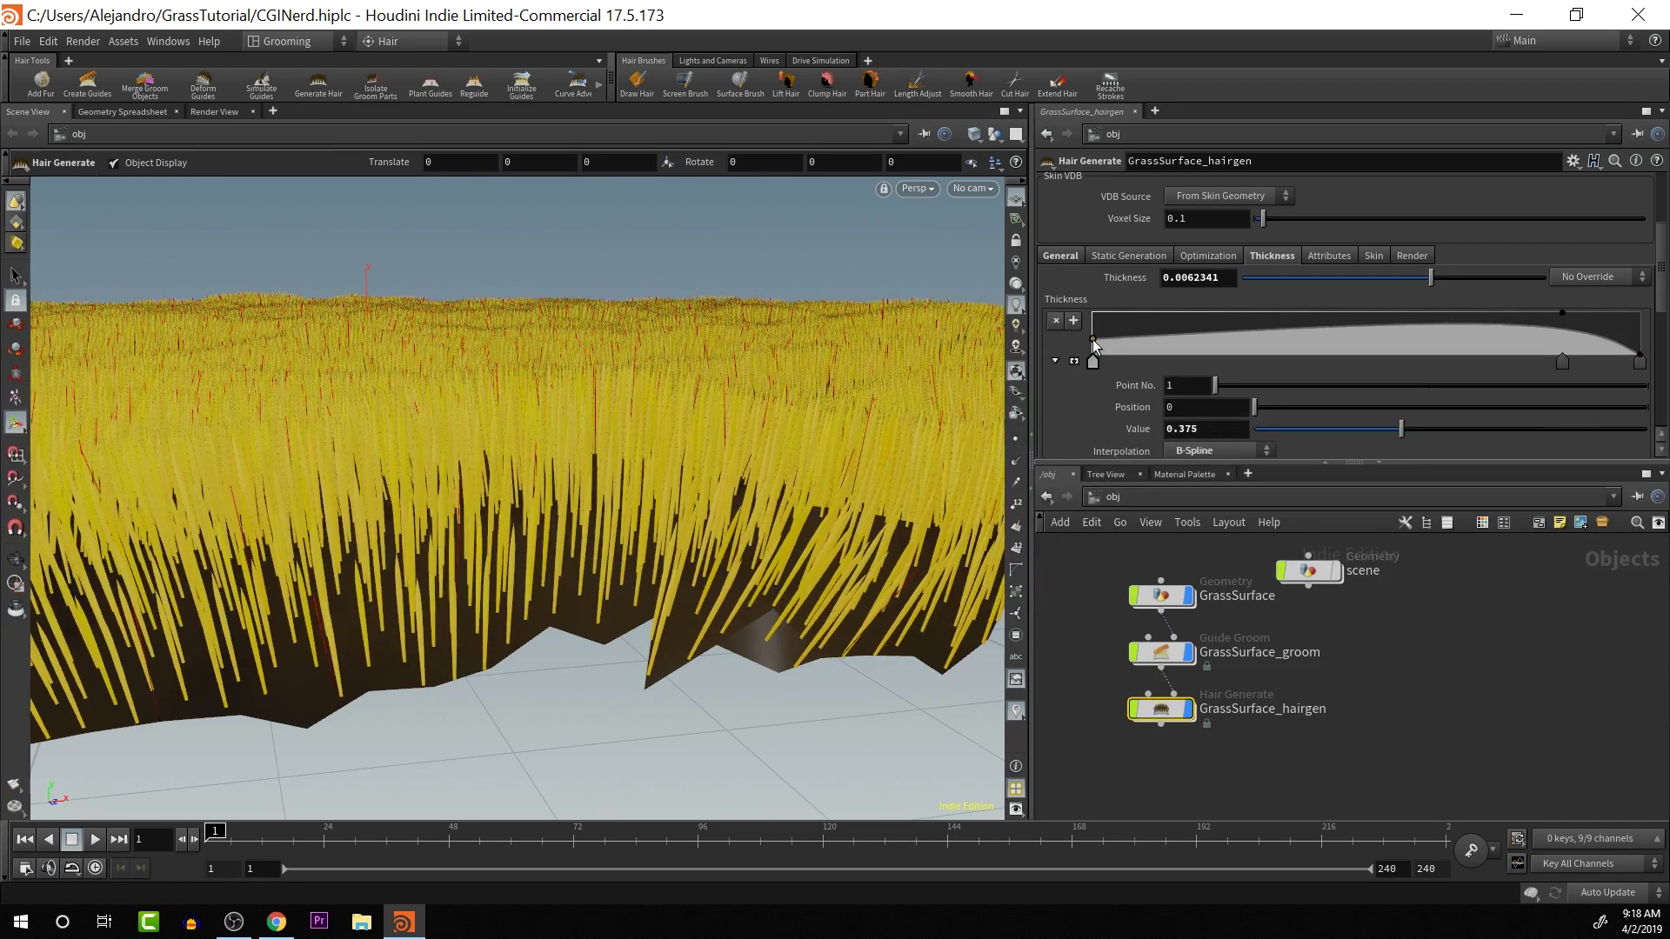
pyautogui.click(1195, 333)
pyautogui.moveTo(1196, 325); pyautogui.dragTo(1193, 325)
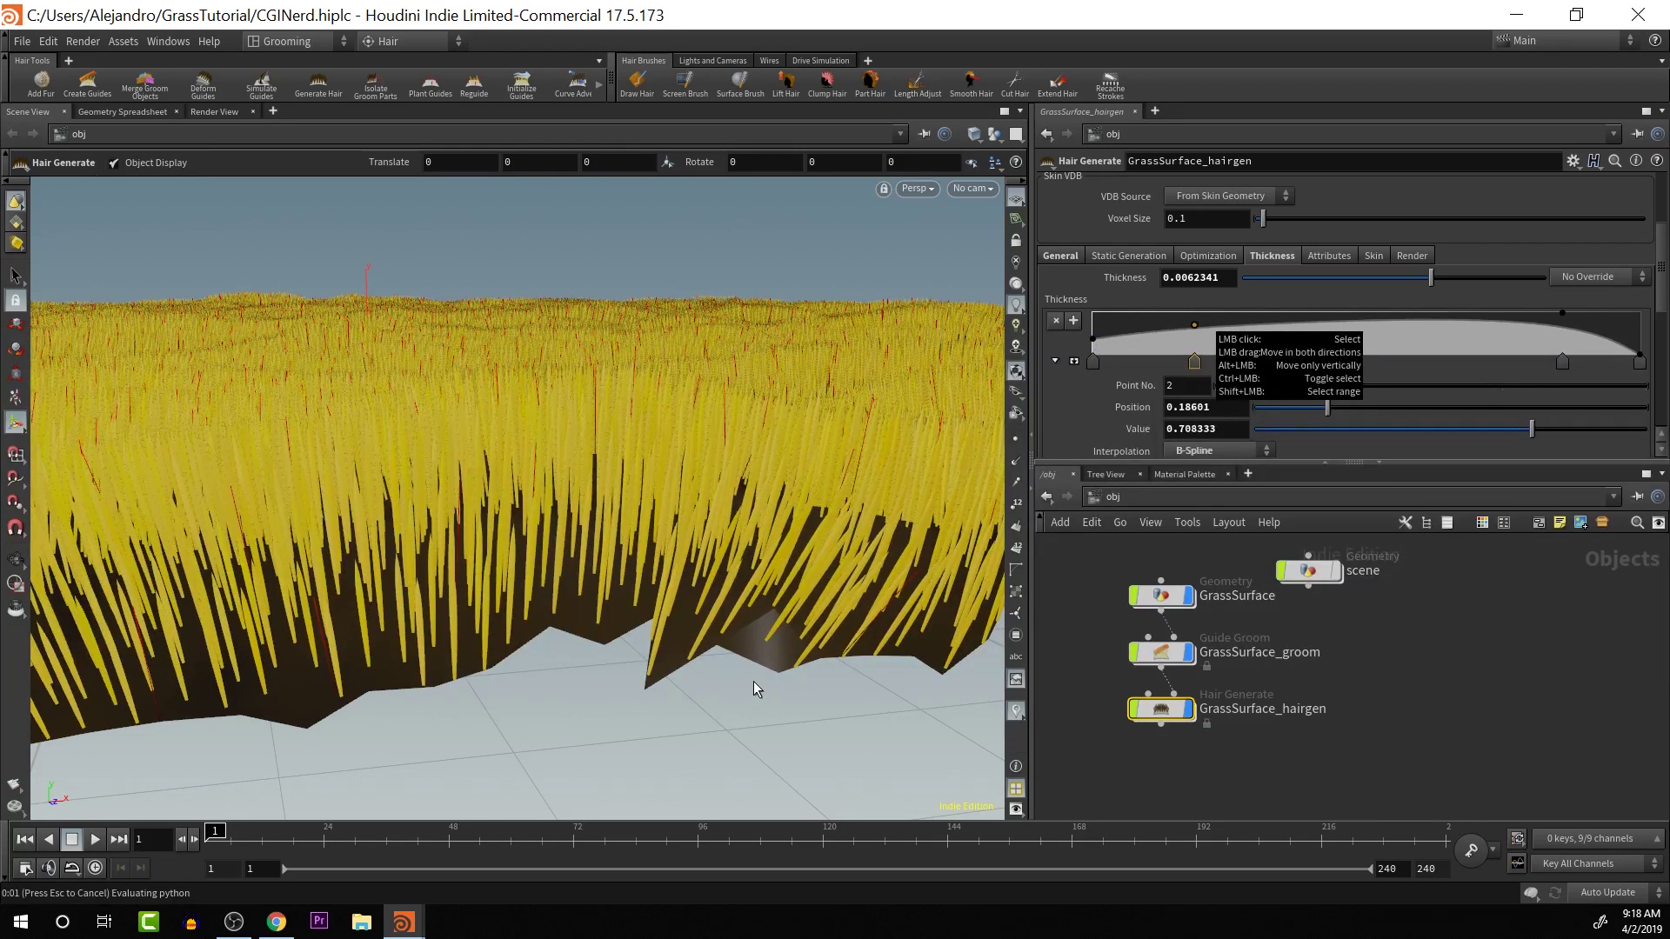
pyautogui.keyDown('alt'); pyautogui.moveTo(753, 681); pyautogui.dragTo(782, 634); pyautogui.keyUp('alt')
pyautogui.moveTo(851, 588); pyautogui.dragTo(795, 641)
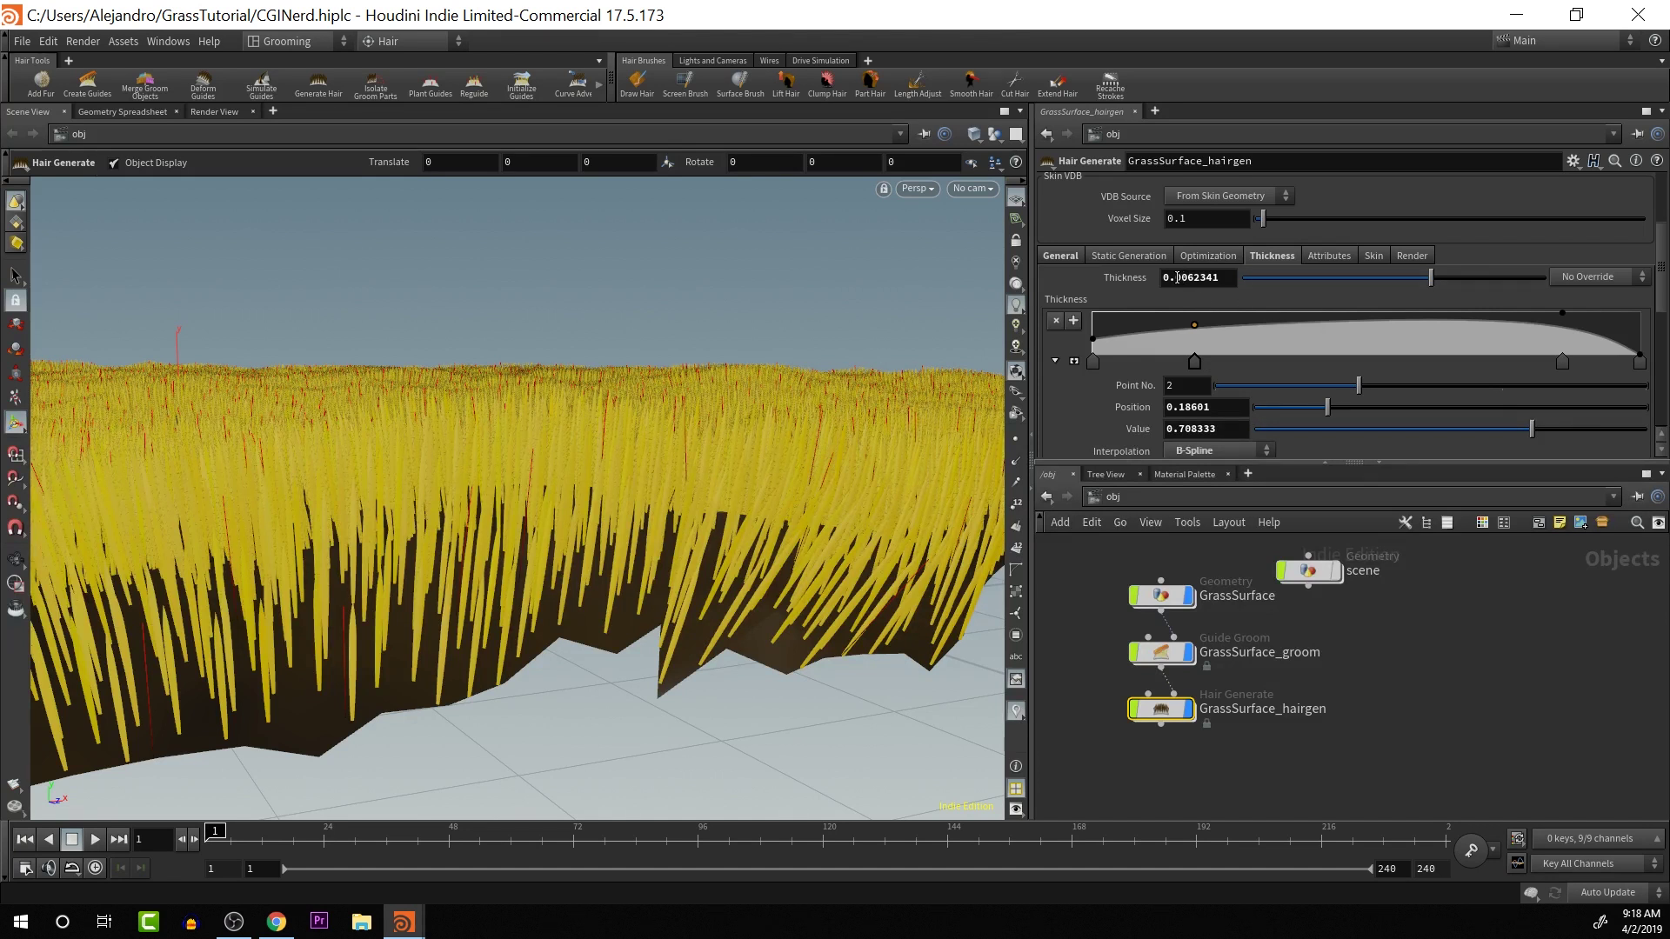
# - Set the Thickness of GrassSurface_hairgen to 0.01 and check the blades up close
pyautogui.moveTo(1187, 278); pyautogui.dragTo(1315, 279)
pyautogui.write('1')
pyautogui.press('Return')
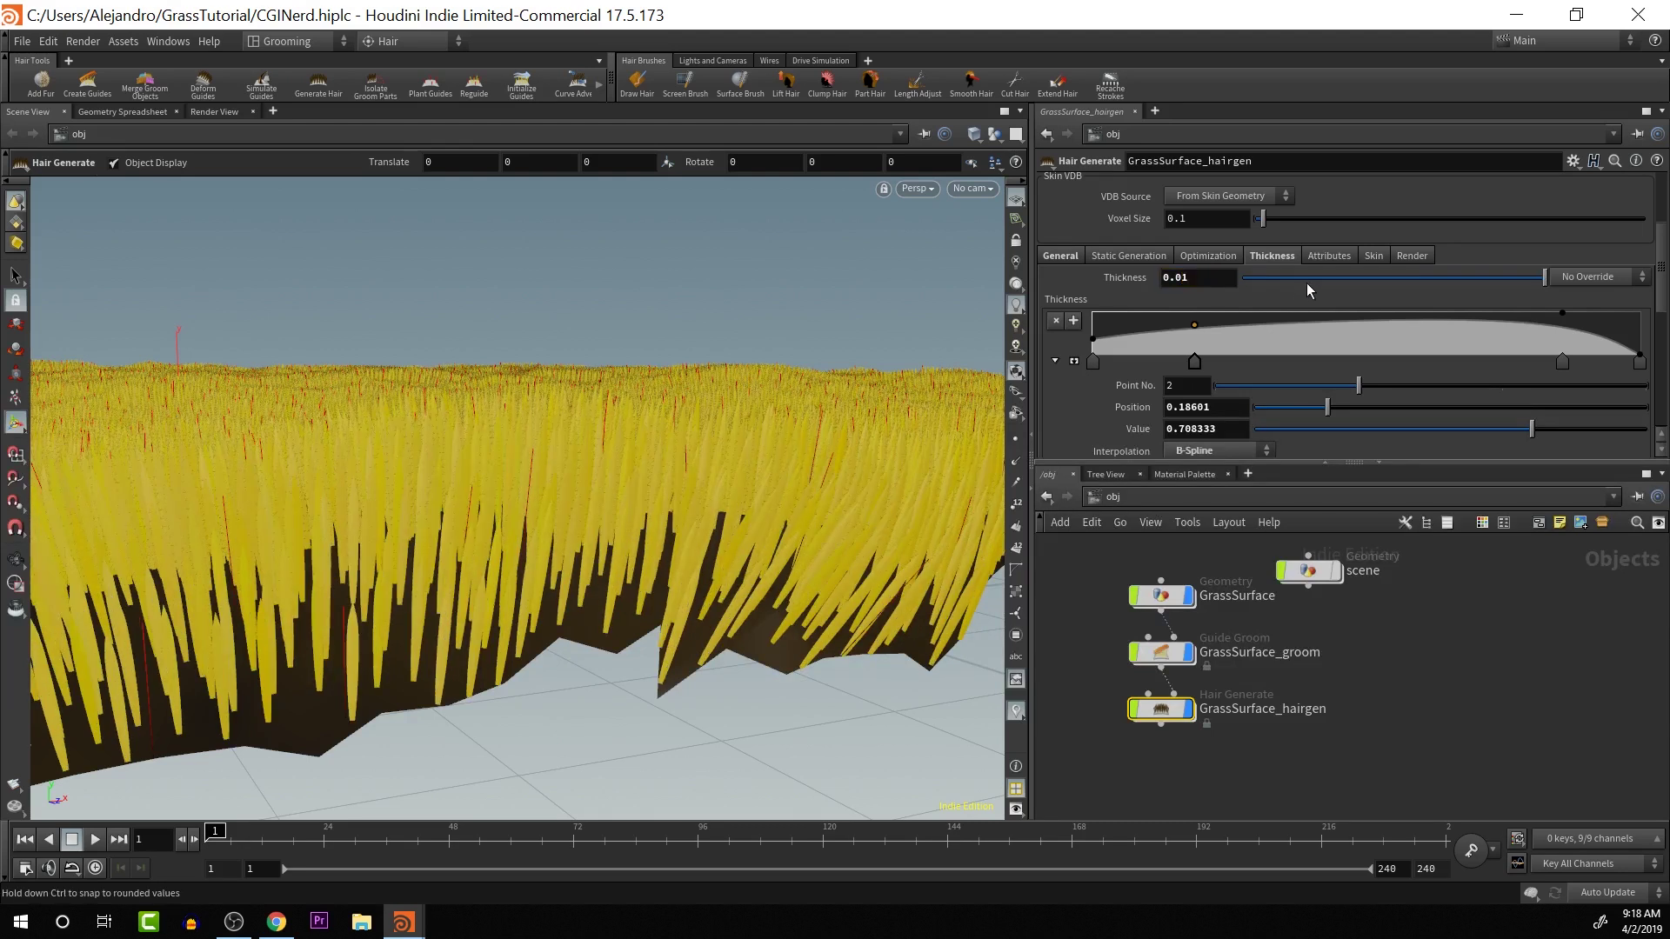
pyautogui.keyDown('alt'); pyautogui.moveTo(821, 541); pyautogui.dragTo(882, 515); pyautogui.keyUp('alt')
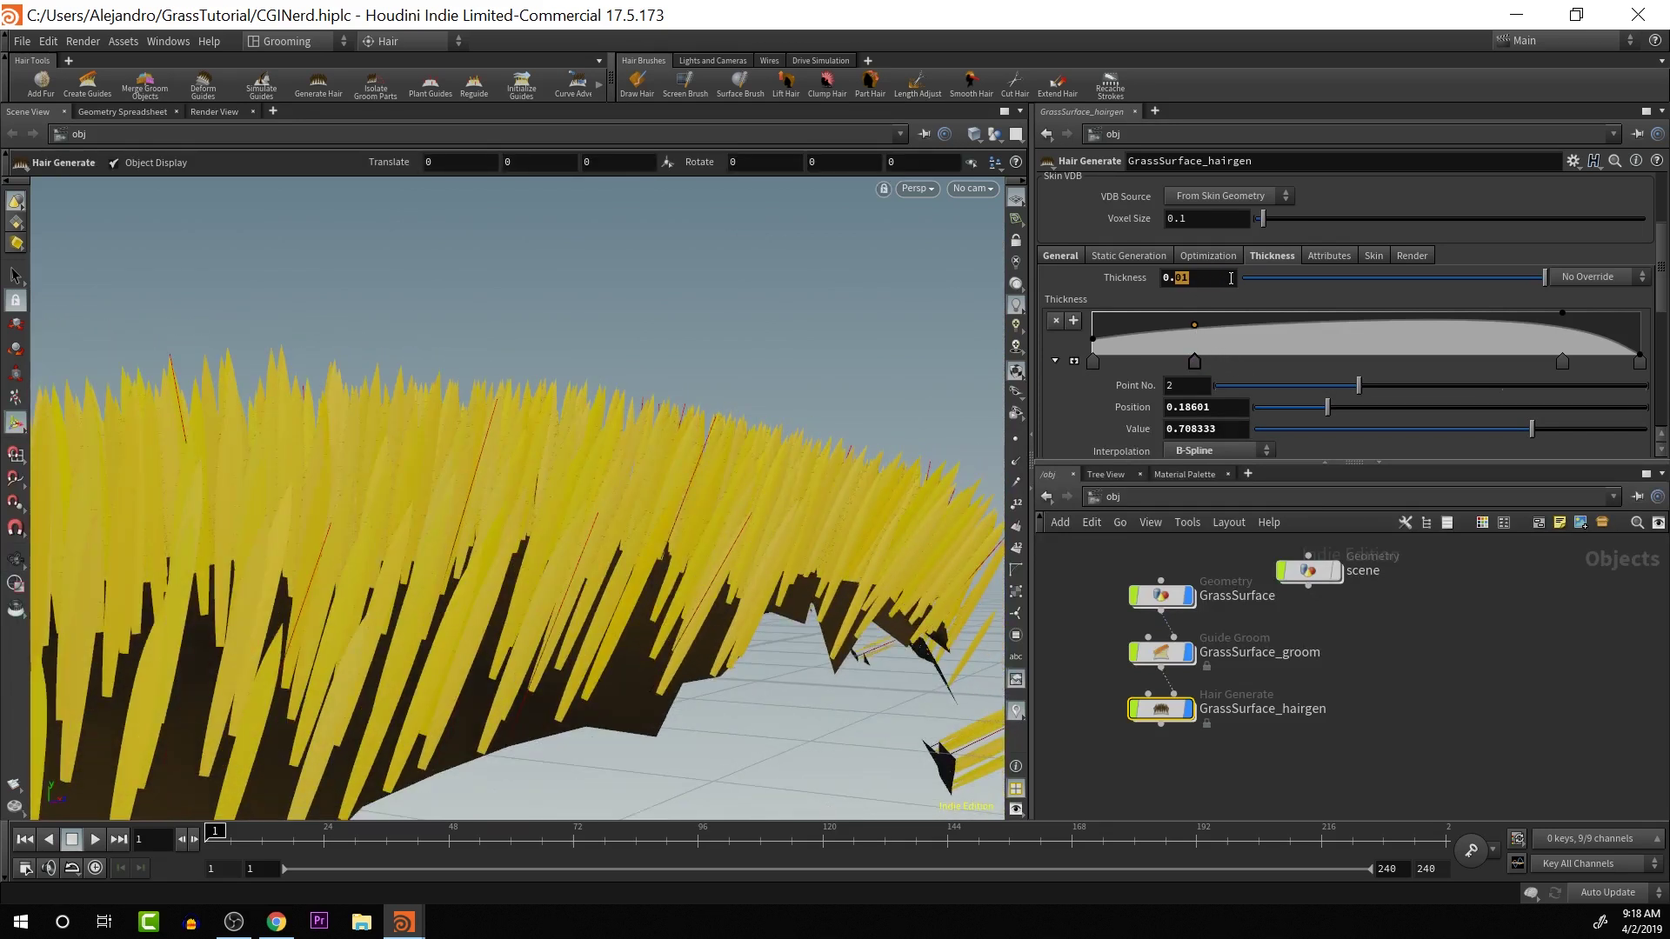
# - Try a much larger hair Thickness of 0.5 and look at the surface from other angles
pyautogui.press('Return')
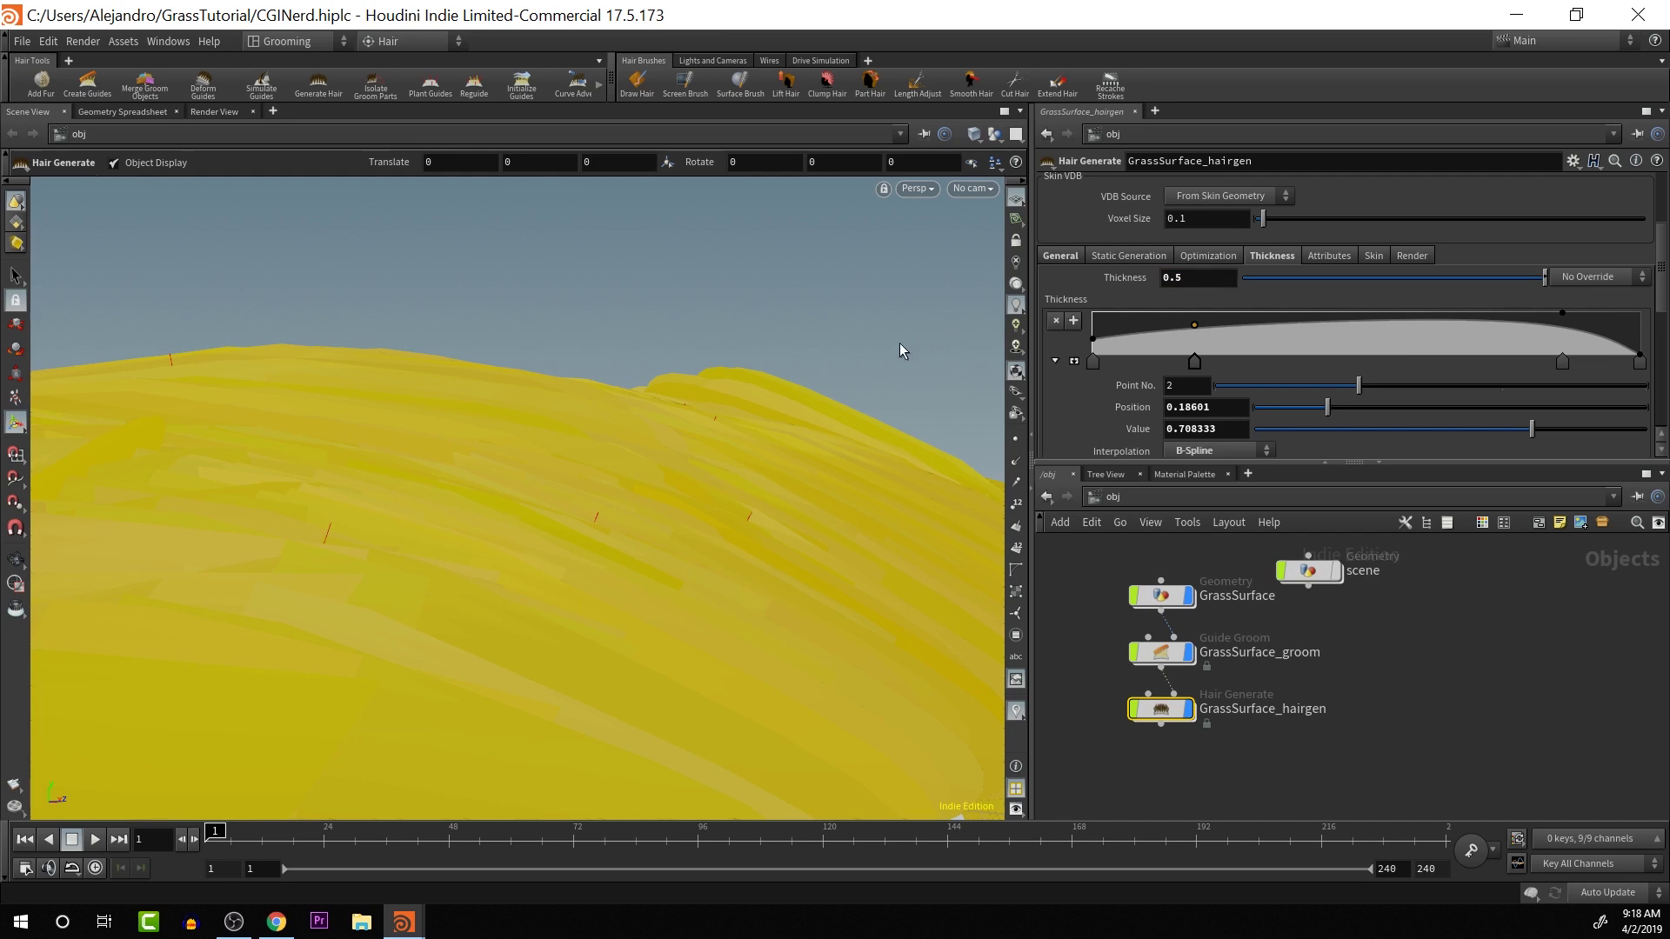
pyautogui.scroll(-5, 874, 374)
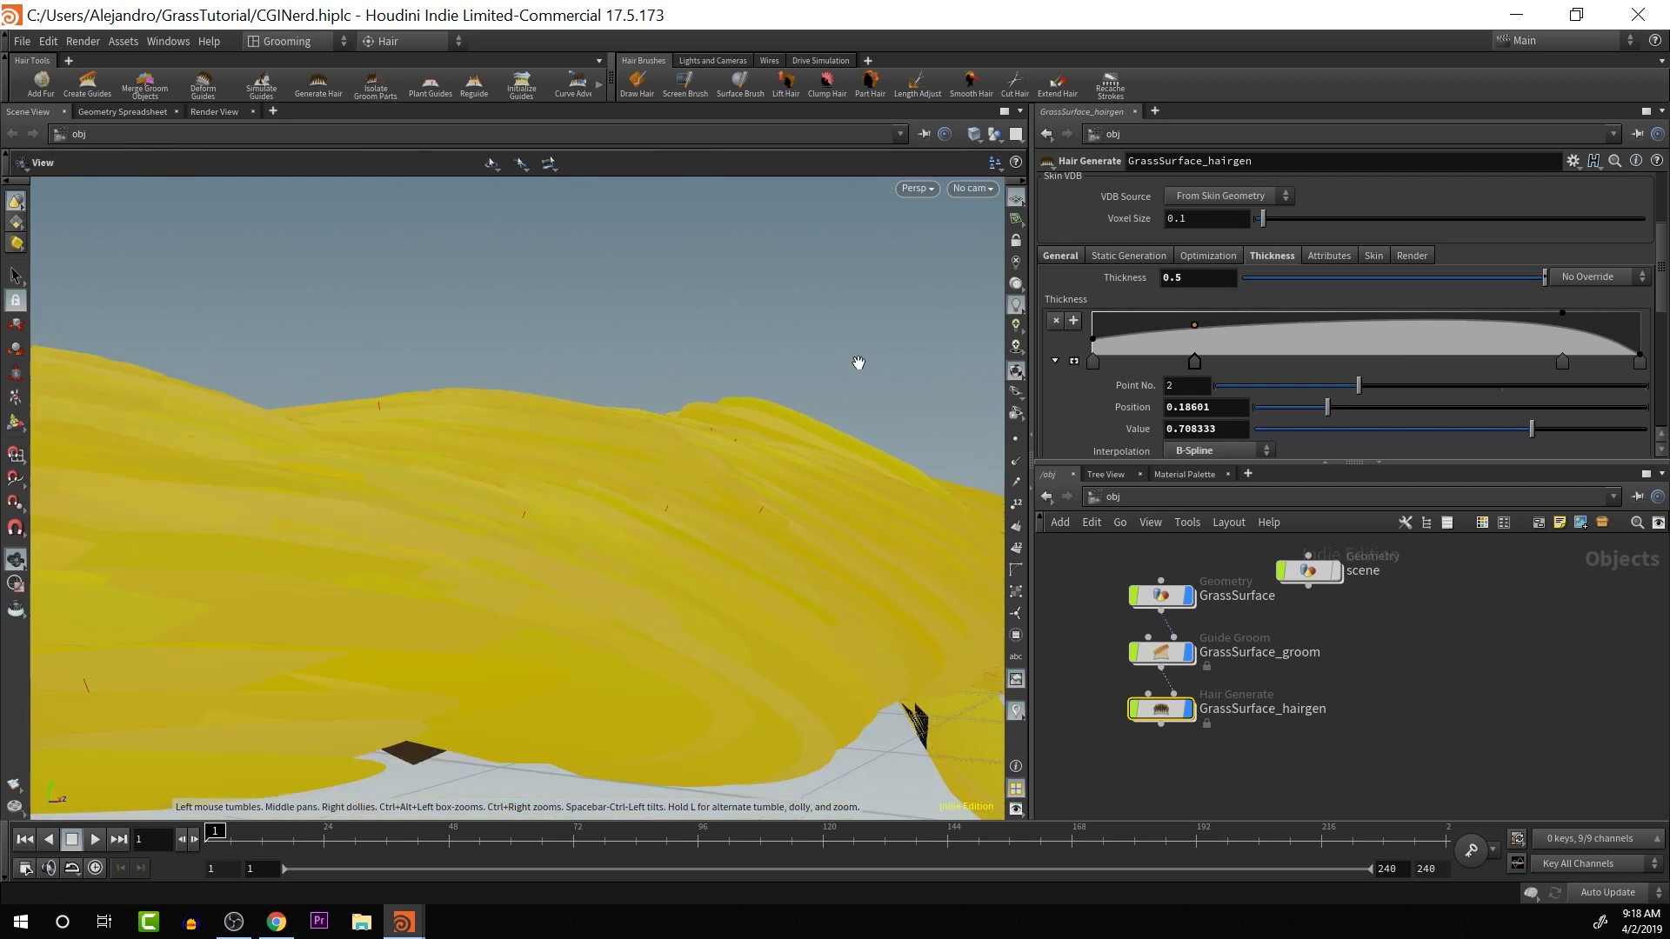
pyautogui.keyDown('alt'); pyautogui.moveTo(858, 362); pyautogui.dragTo(943, 317); pyautogui.keyUp('alt')
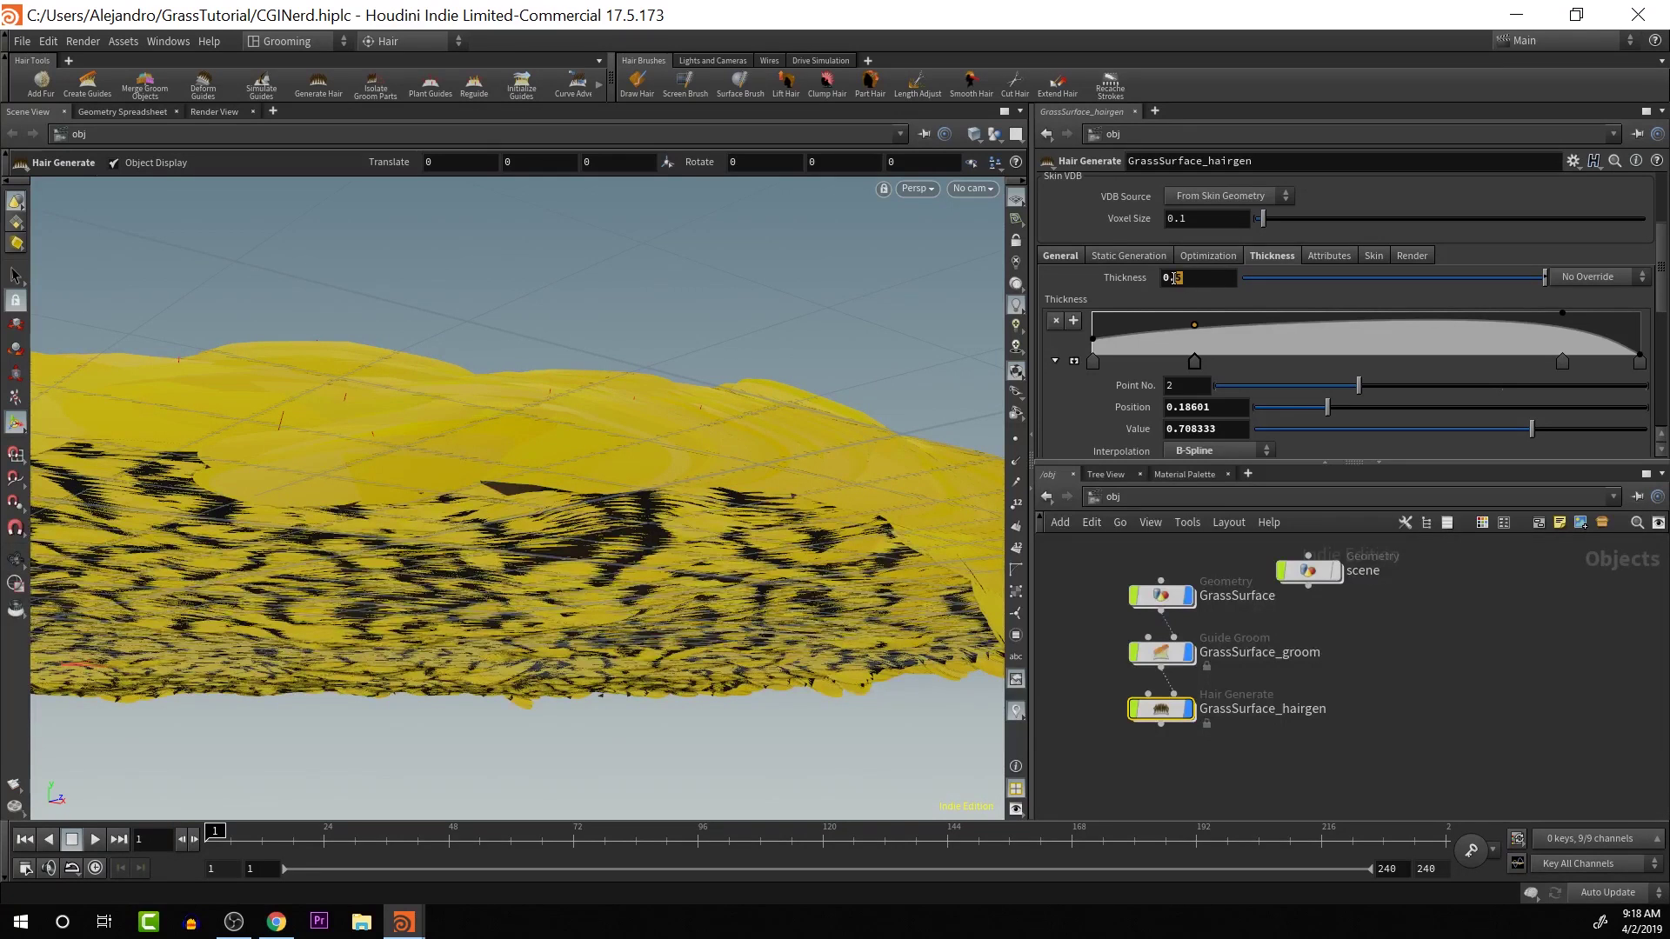
# - Try a hair Thickness of 0.05, deleting the channels on the Thickness parameter, and check the blade shapes
pyautogui.write('05')
pyautogui.press('Return')
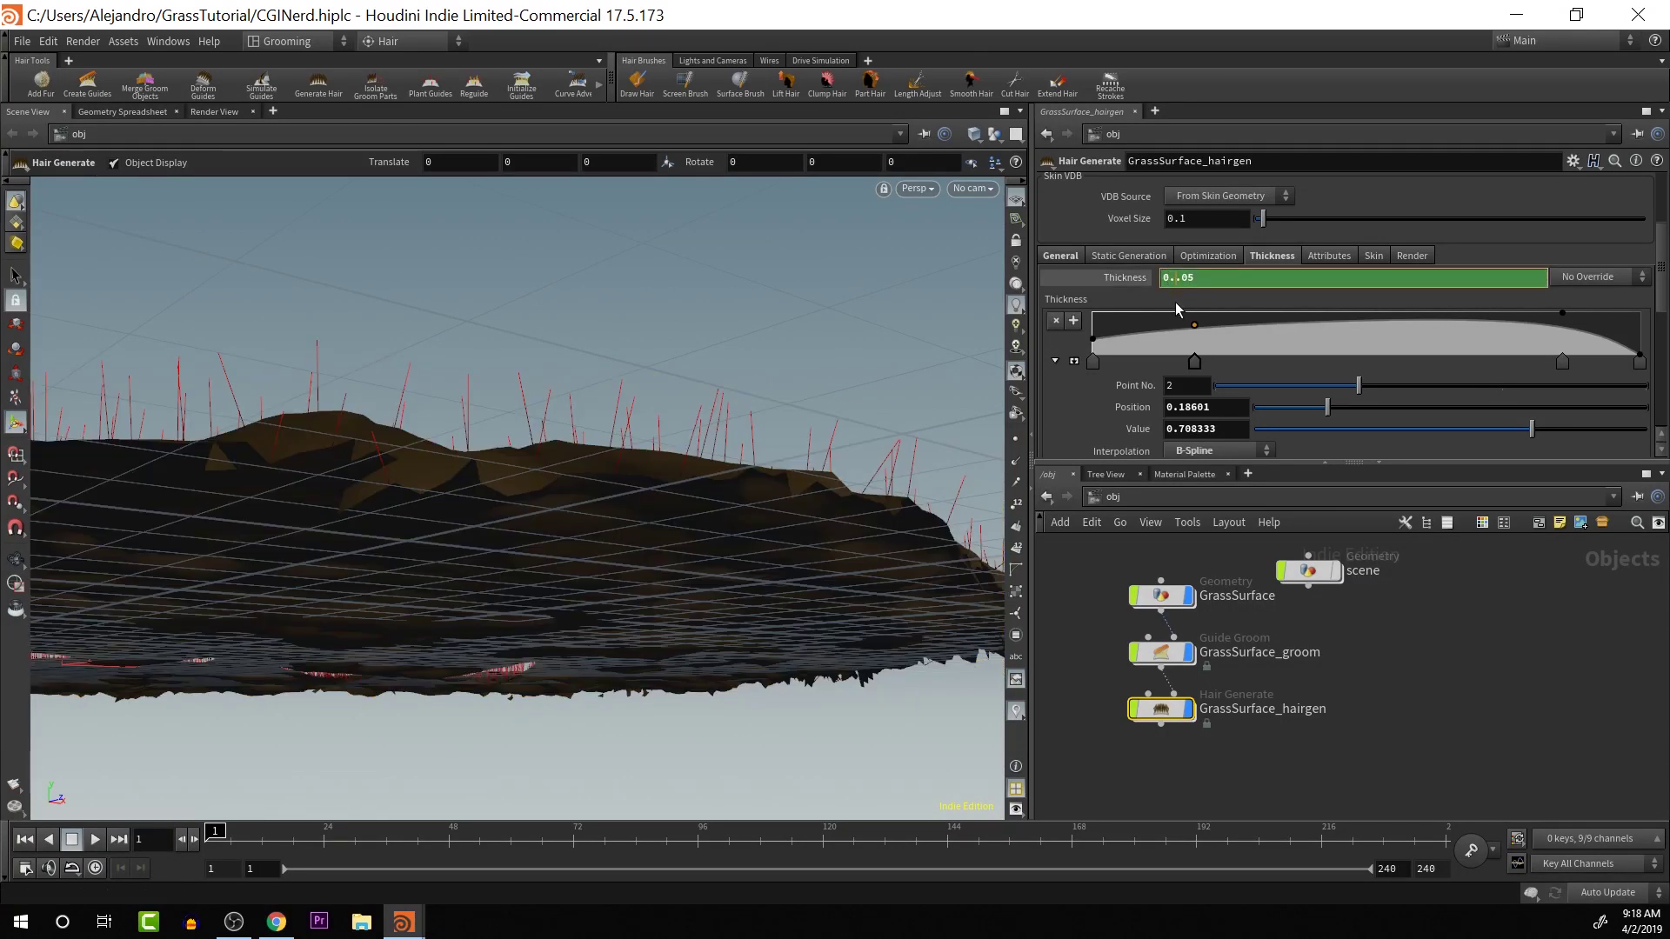
pyautogui.rightClick(1133, 274)
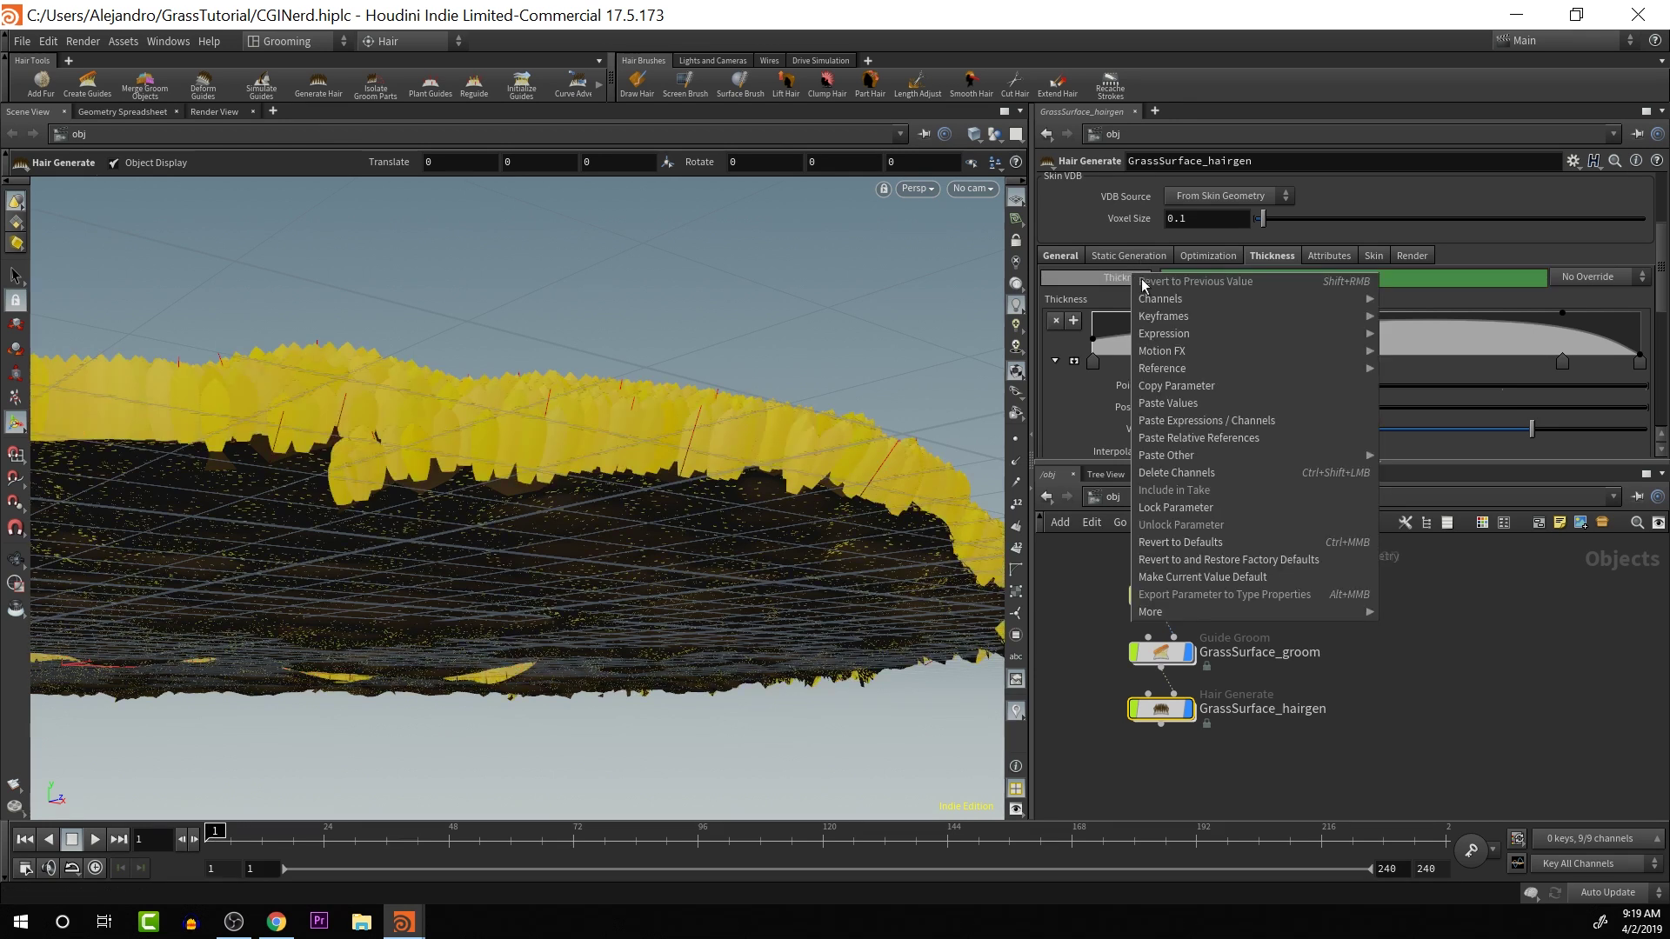
pyautogui.click(1201, 475)
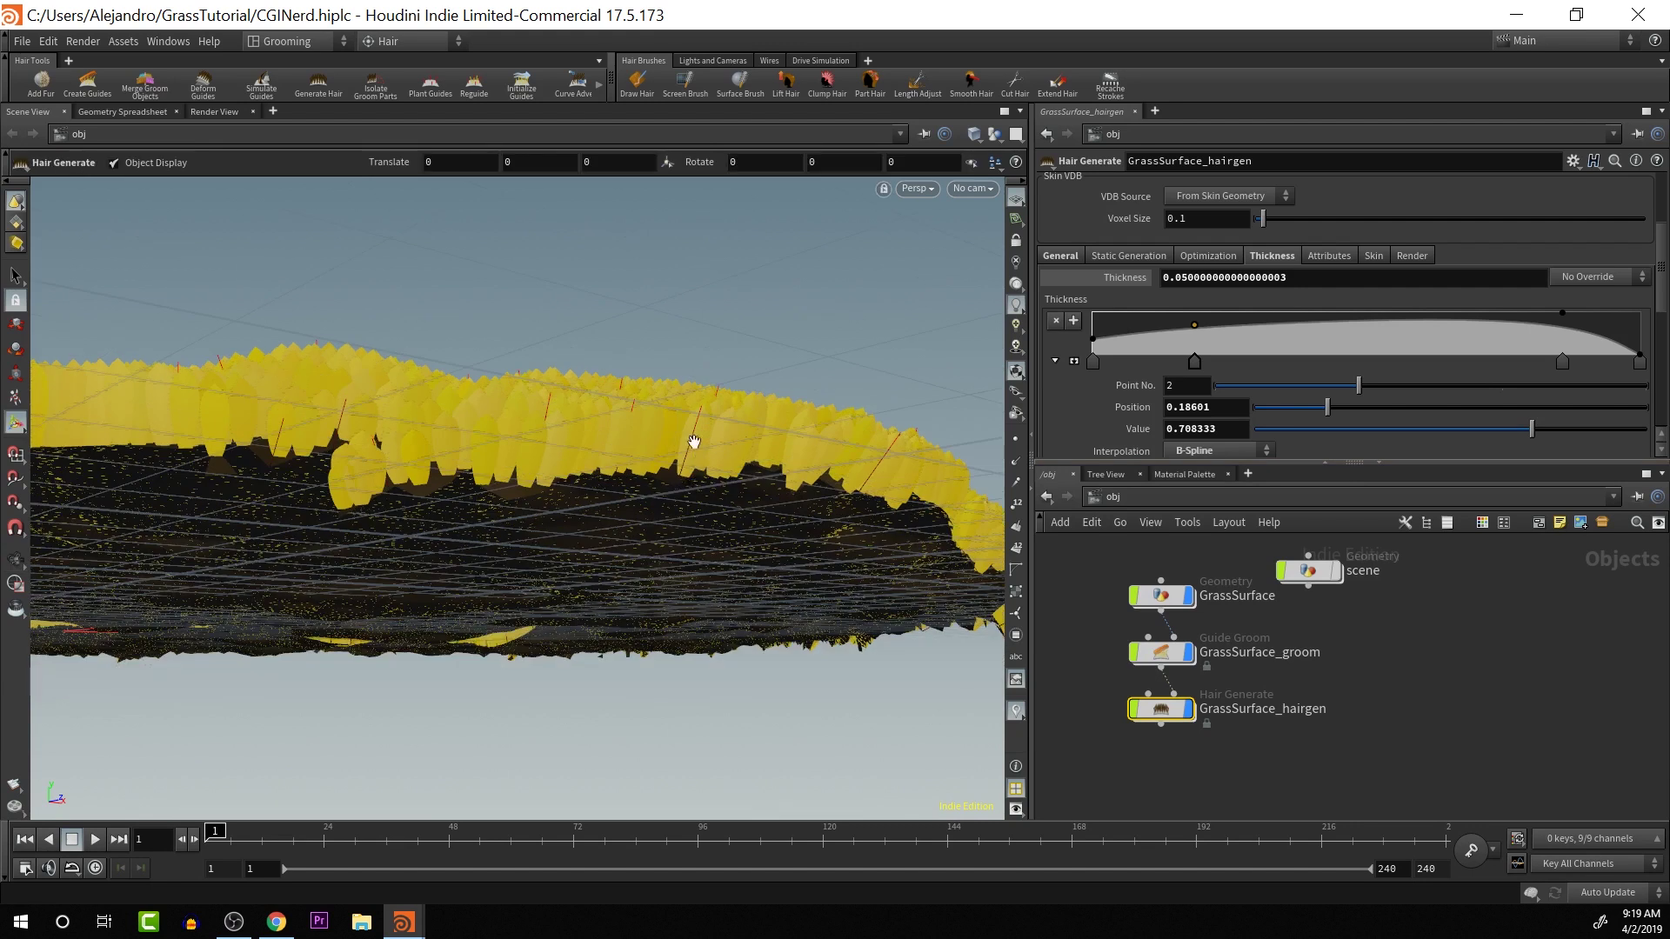
pyautogui.keyDown('alt'); pyautogui.moveTo(690, 442); pyautogui.dragTo(731, 507); pyautogui.keyUp('alt')
pyautogui.keyDown('alt'); pyautogui.scroll(5, 732, 507); pyautogui.keyUp('alt')
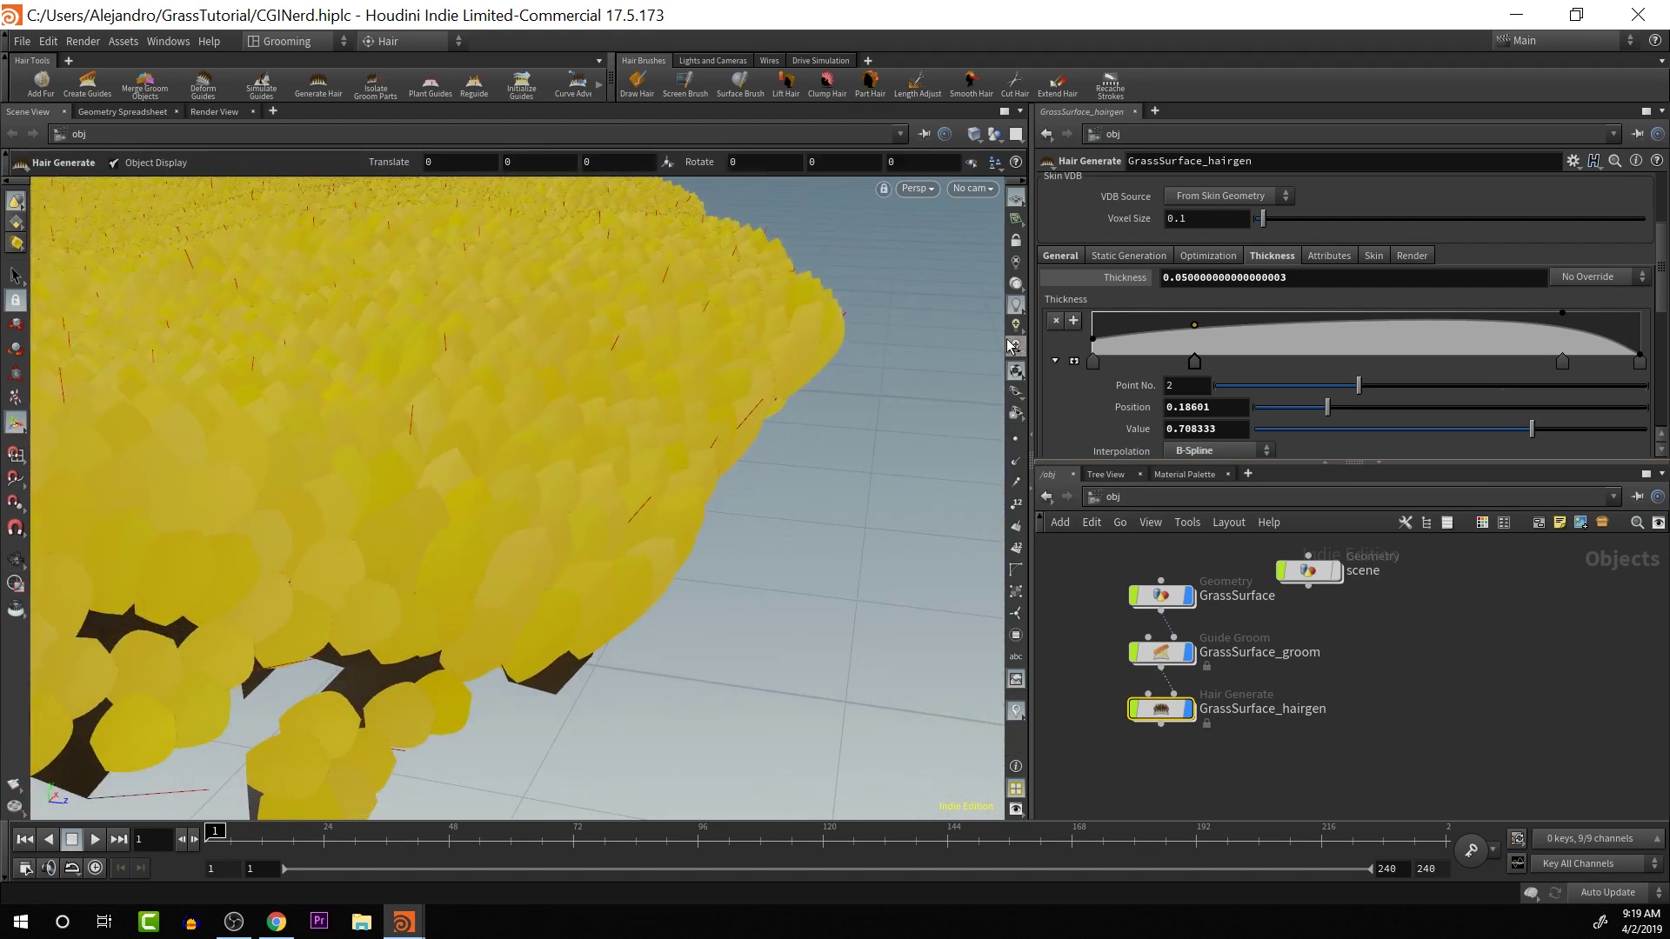
# - Set the hair Thickness back to 0.01 and deselect GrassSurface_hairgen to review the shaded green blades
pyautogui.doubleClick(1183, 281)
pyautogui.write('01')
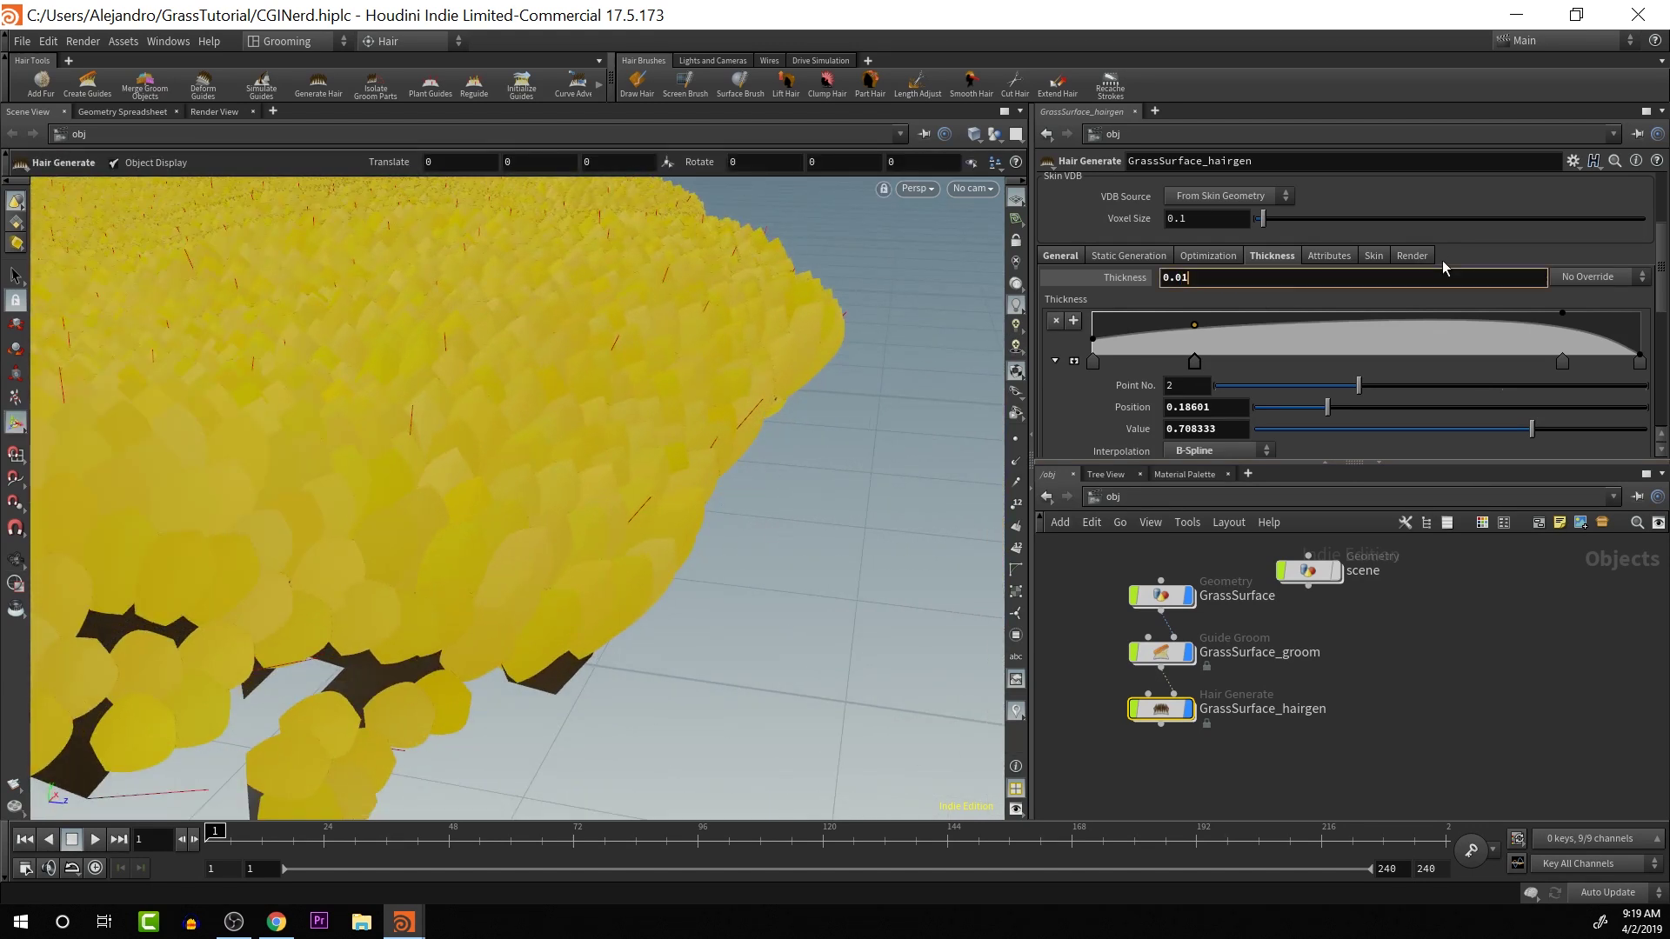
pyautogui.press('Return')
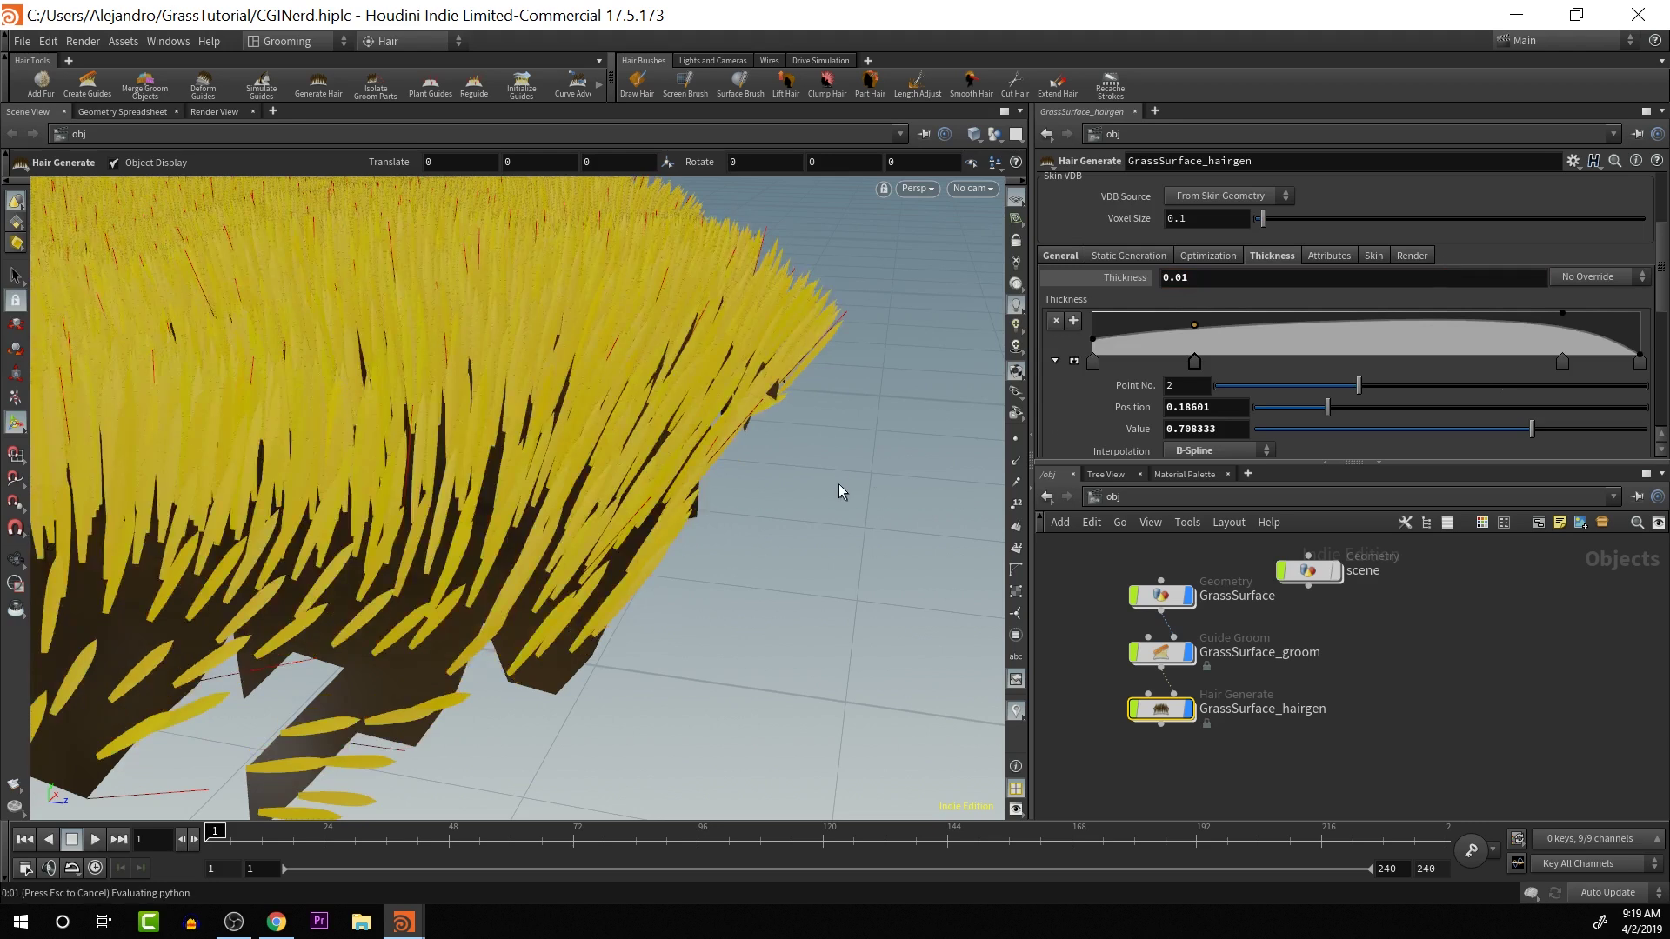
pyautogui.press('Escape')
pyautogui.moveTo(796, 459); pyautogui.dragTo(582, 287)
pyautogui.press('Return')
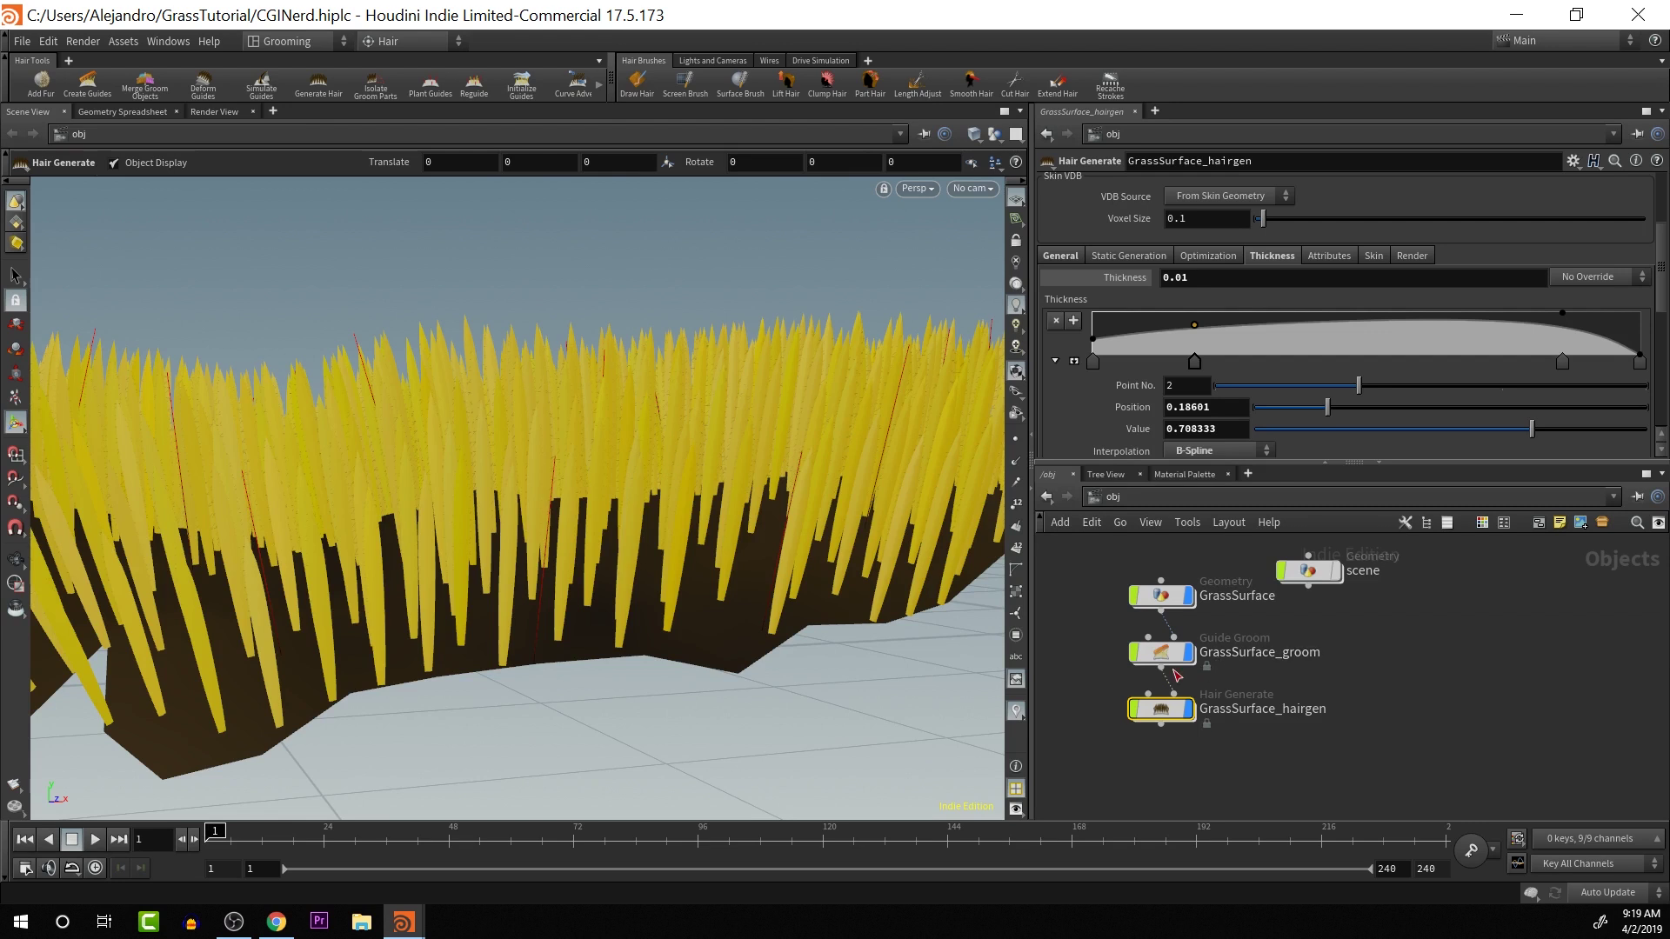
pyautogui.click(1093, 668)
pyautogui.keyDown('alt'); pyautogui.scroll(-4, 555, 505); pyautogui.keyUp('alt')
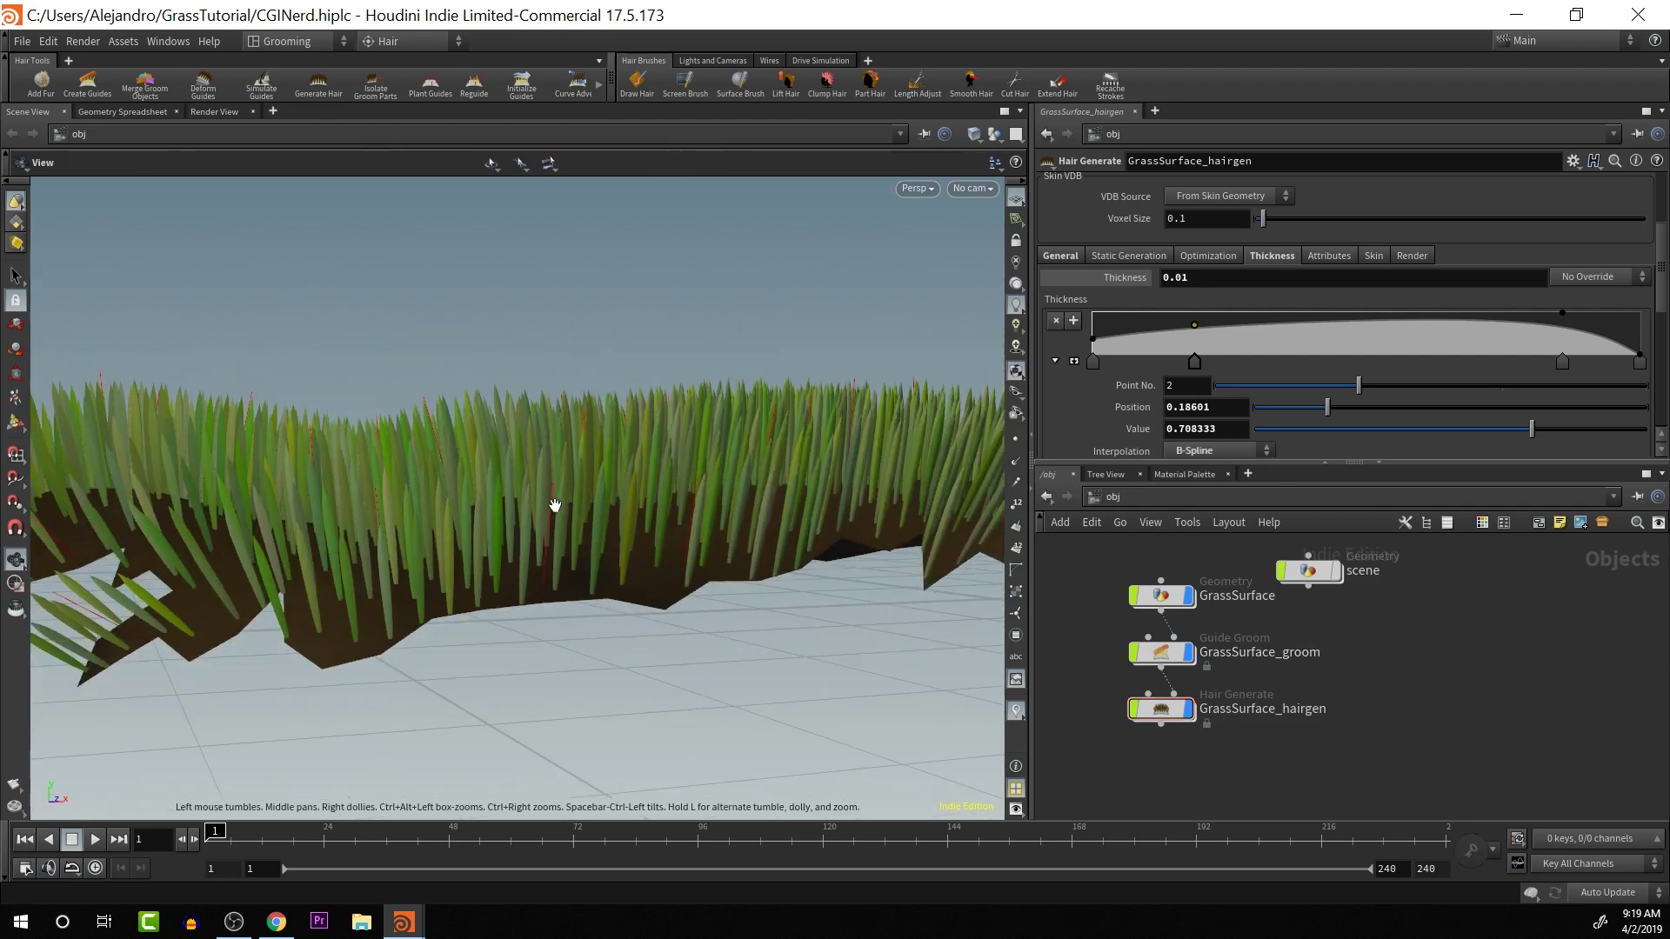
pyautogui.moveTo(555, 505); pyautogui.dragTo(611, 641)
pyautogui.press('Return')
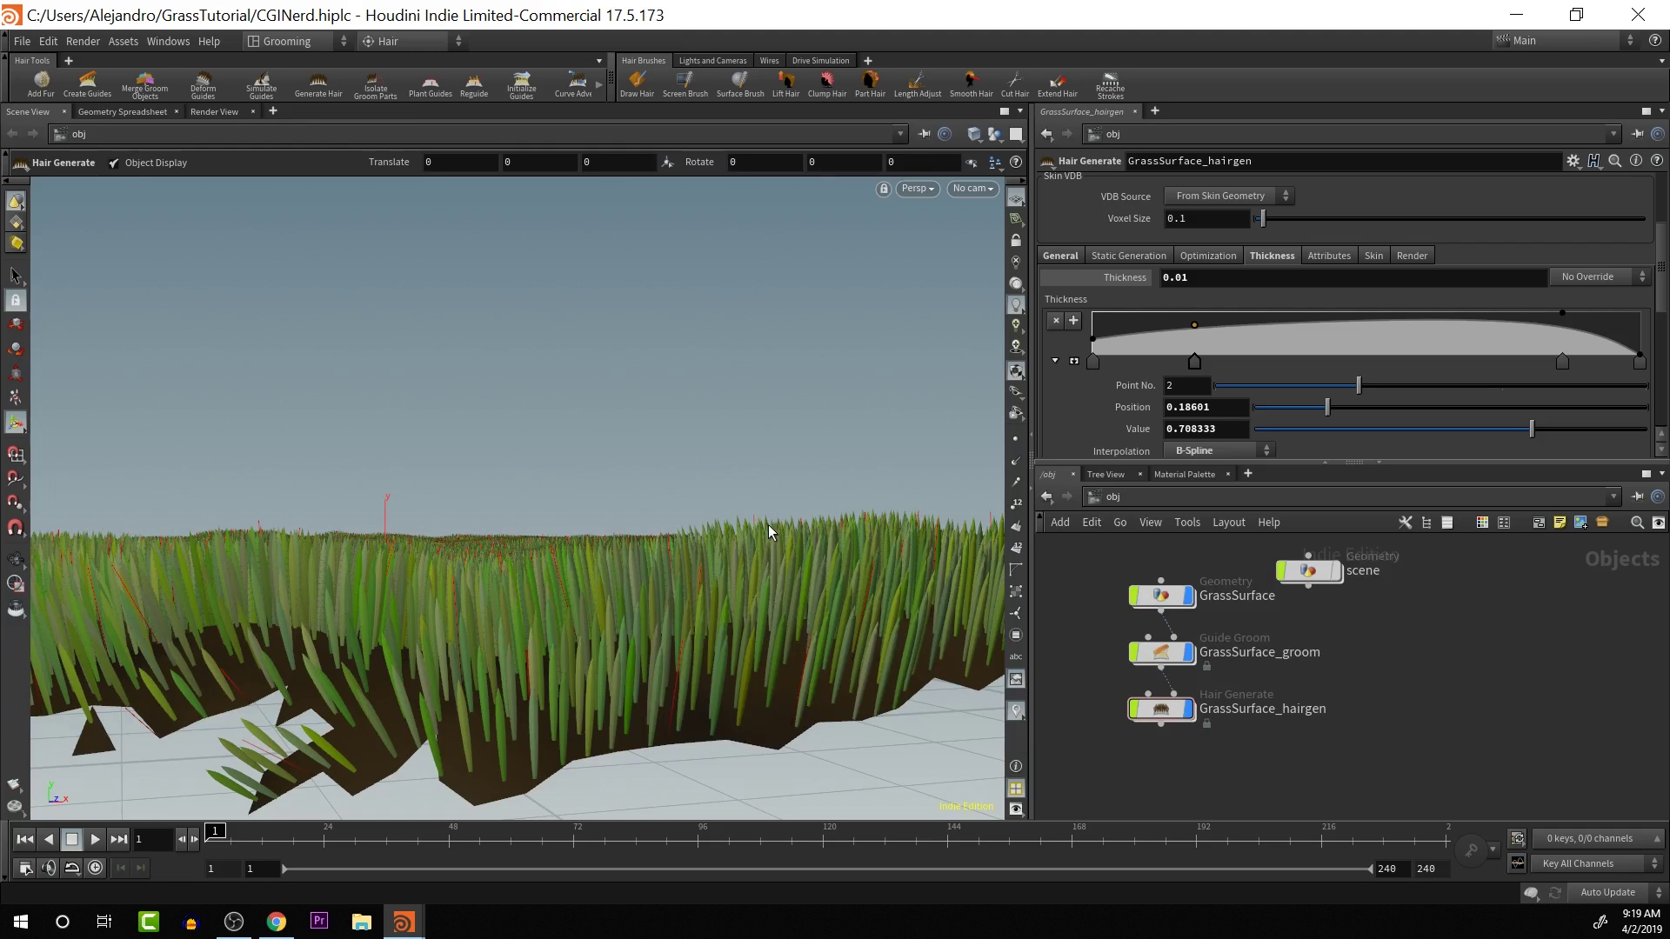
# - Add a Set Length guide process to GrassSurface_hairgen using the viewport's guide tools
pyautogui.press('c')
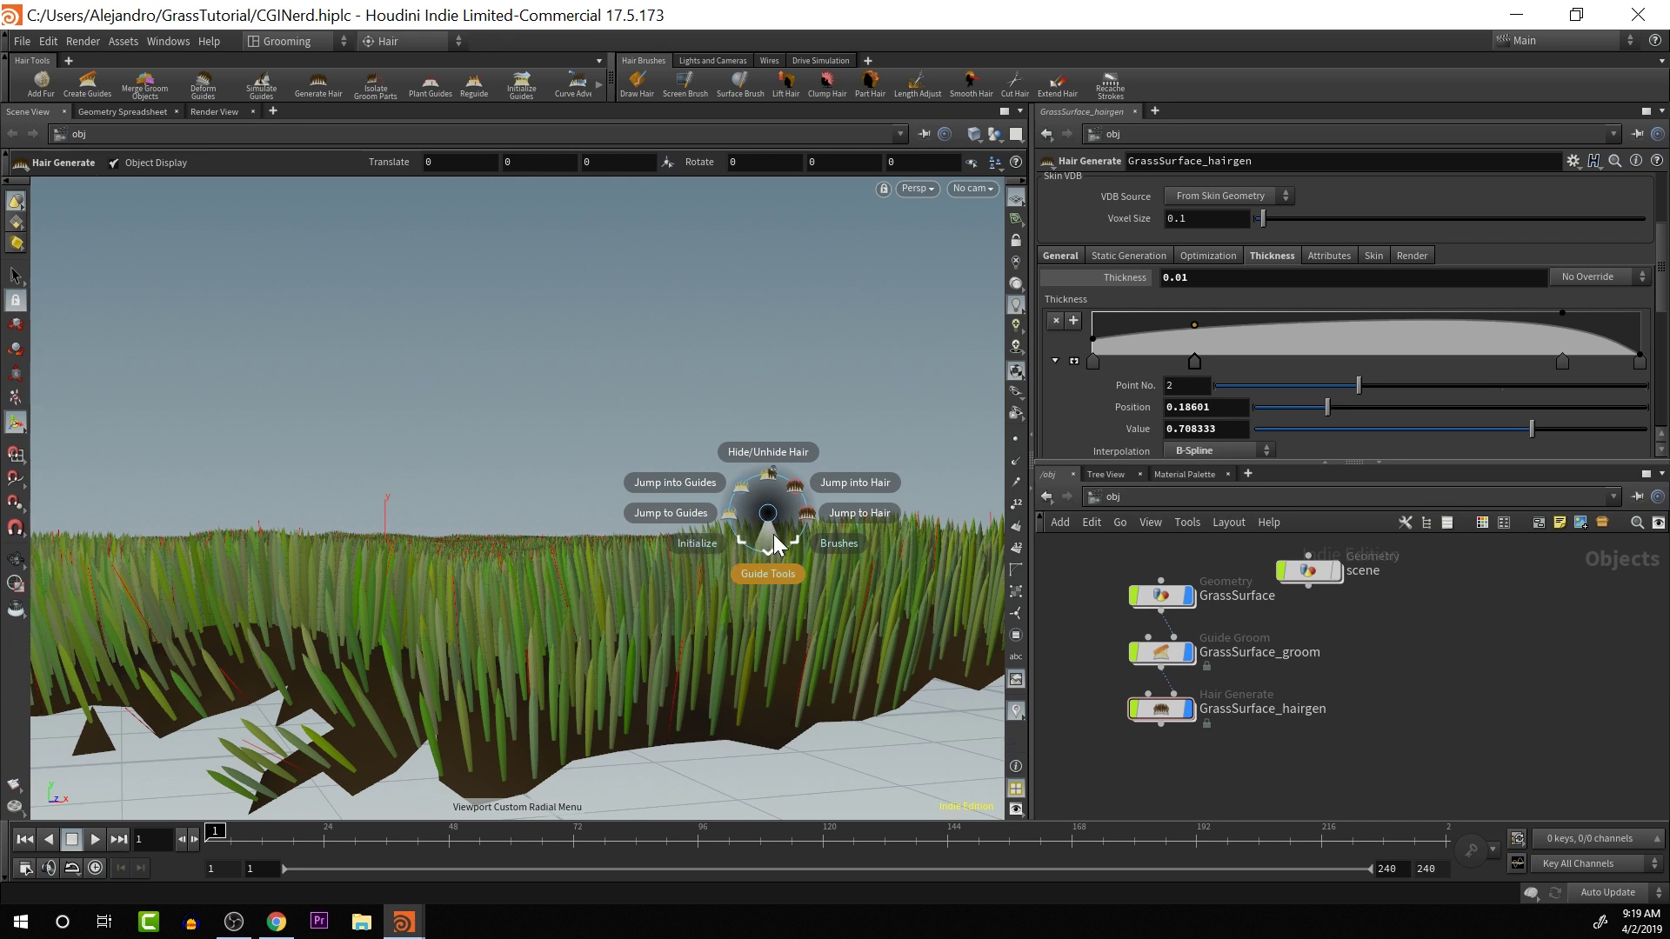
pyautogui.click(767, 563)
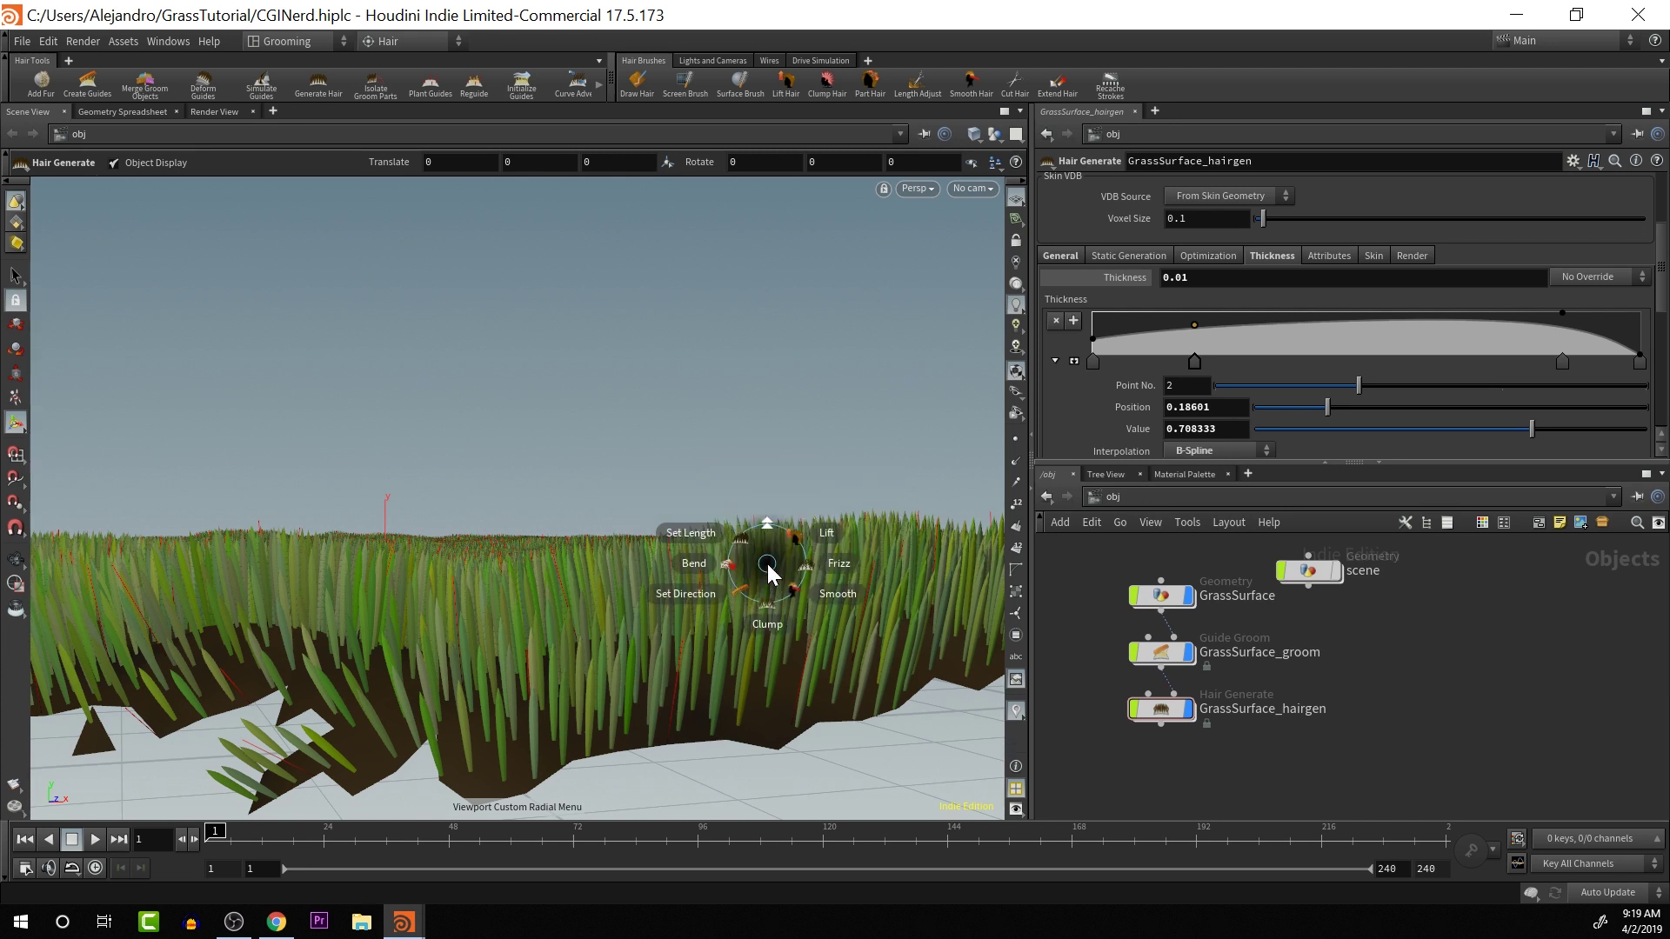
pyautogui.click(719, 545)
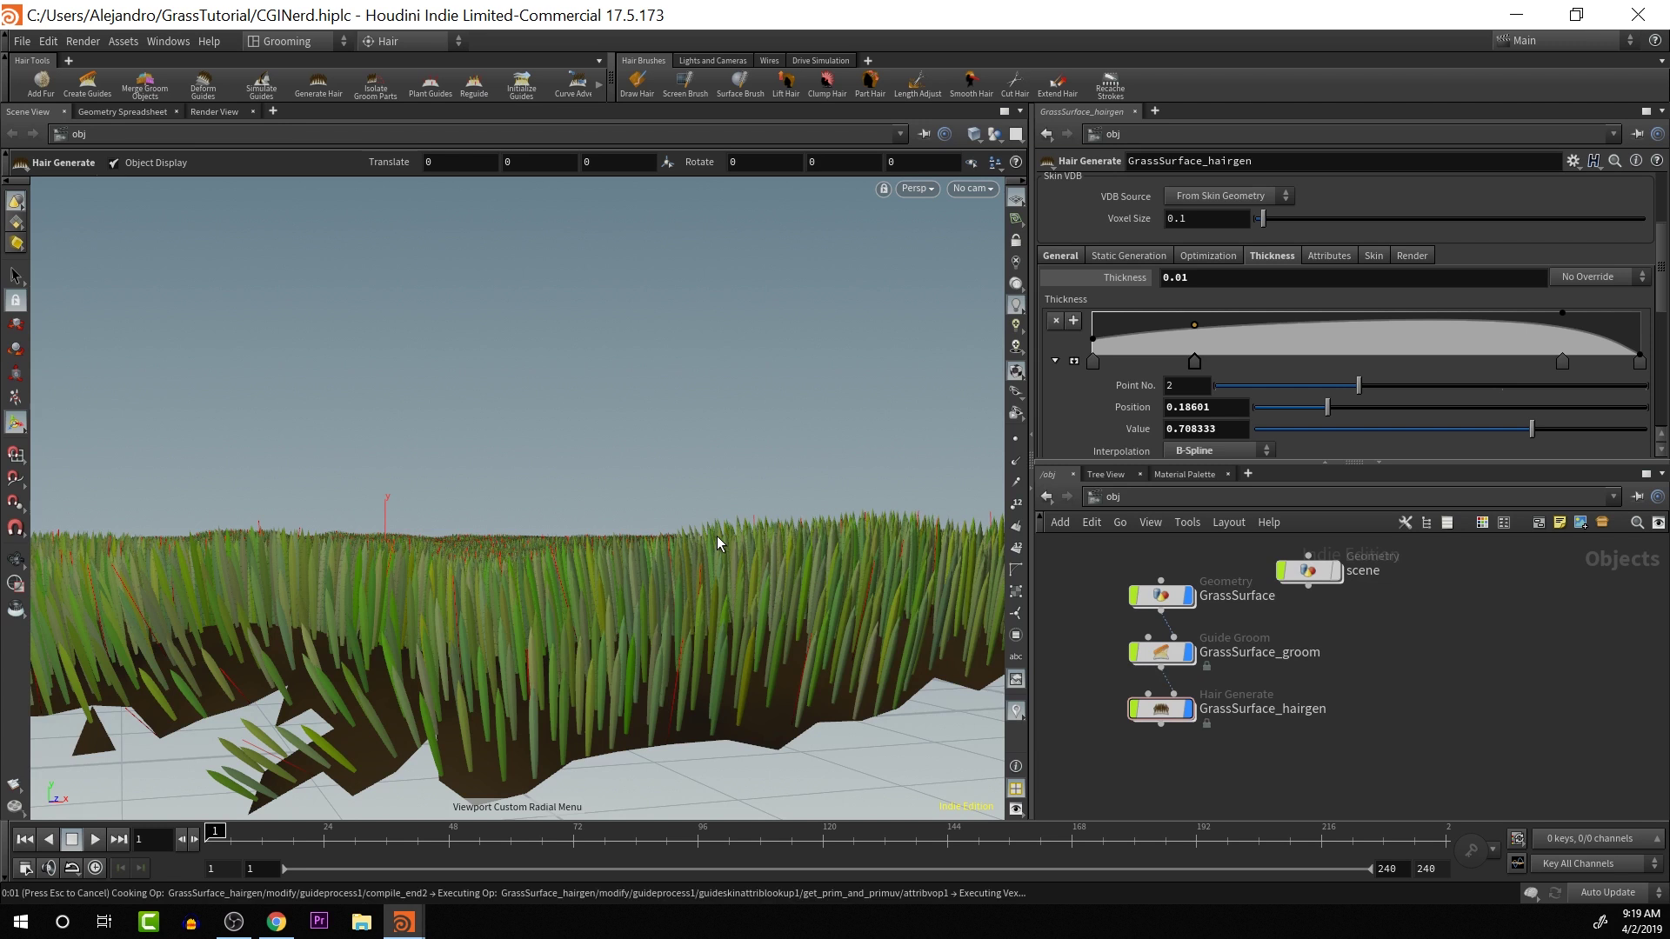
# - Check the groom network inside GrassSurface_groom, and return to the modify network of GrassSurface_hairgen
pyautogui.press('c')
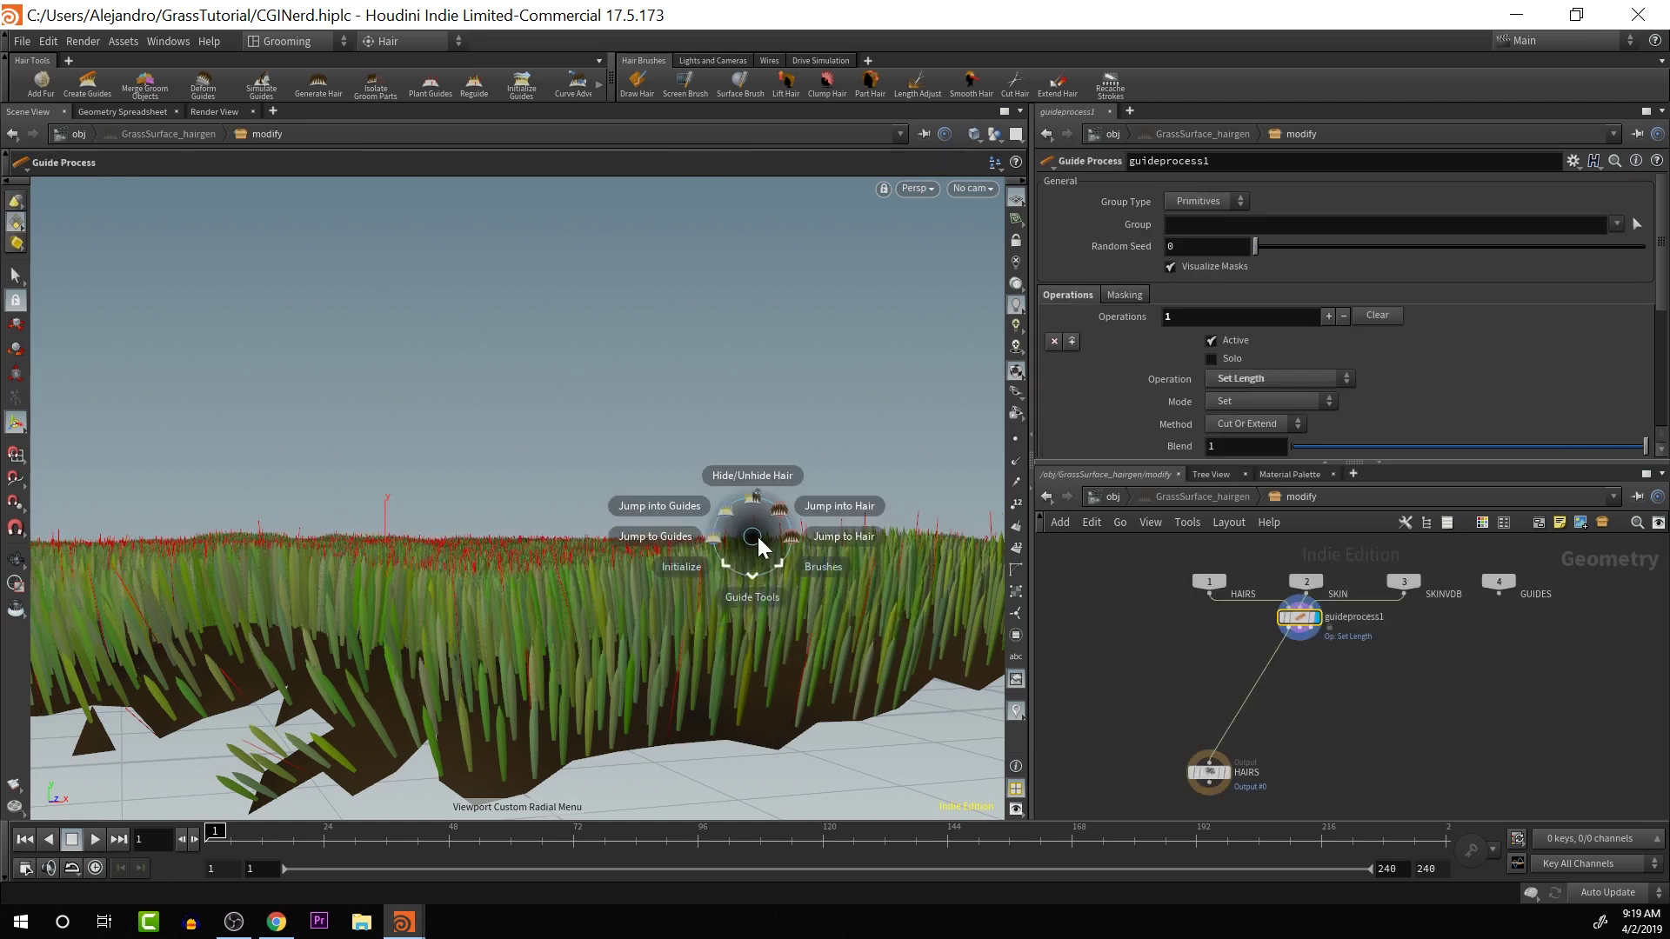
pyautogui.click(1298, 635)
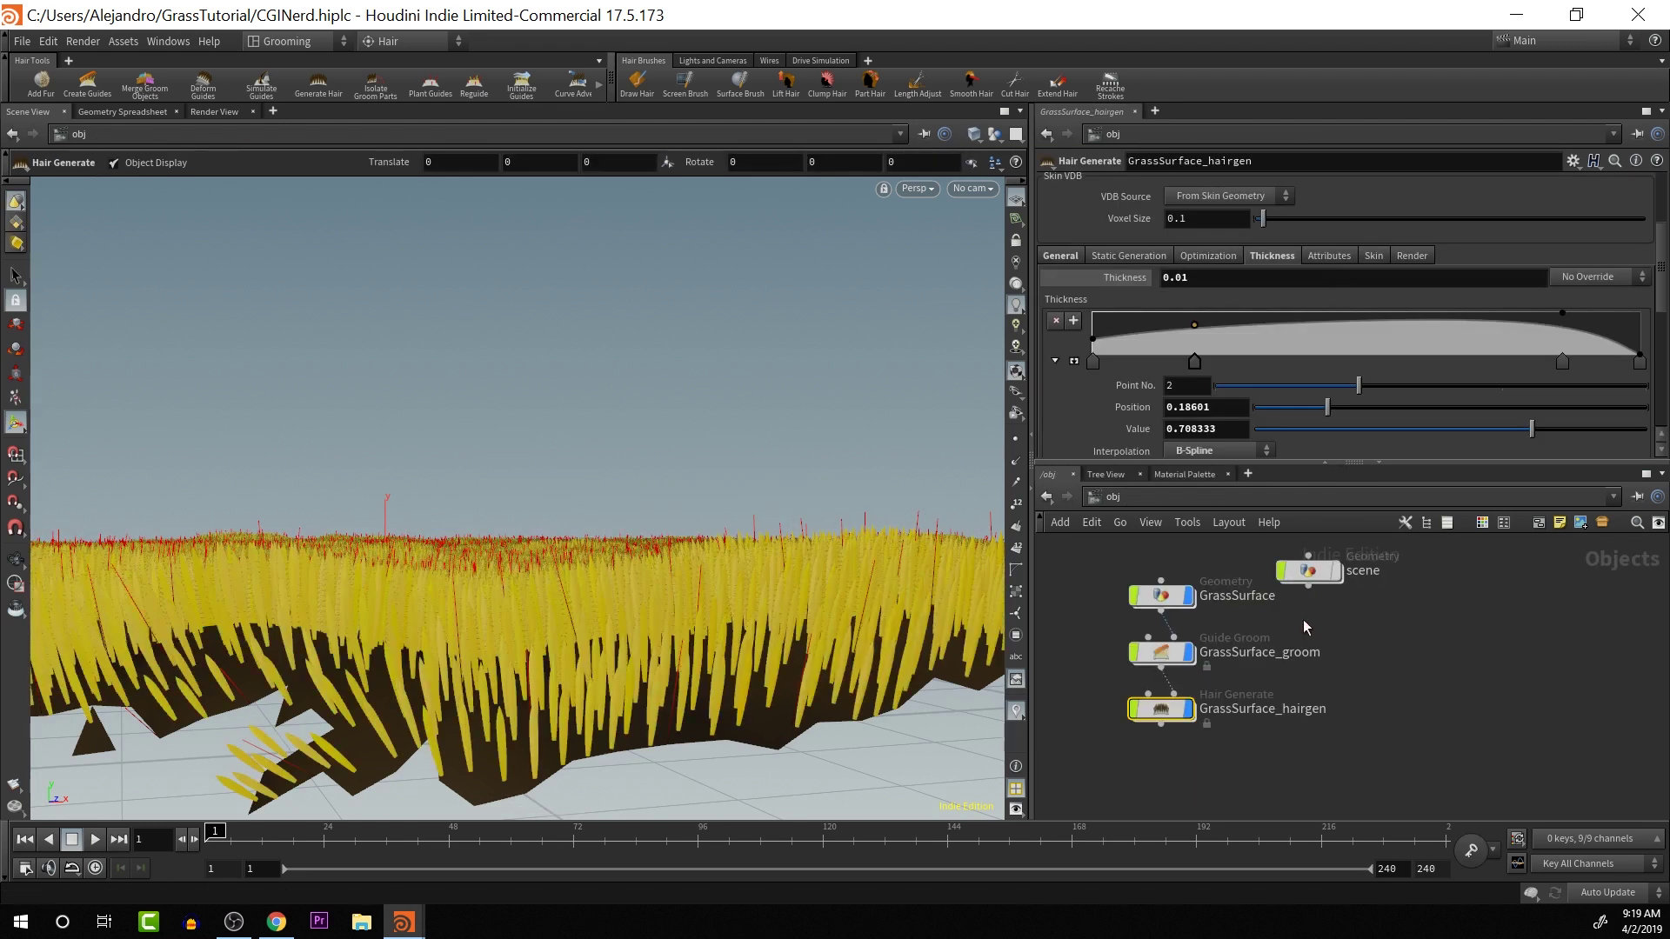
pyautogui.doubleClick(1170, 650)
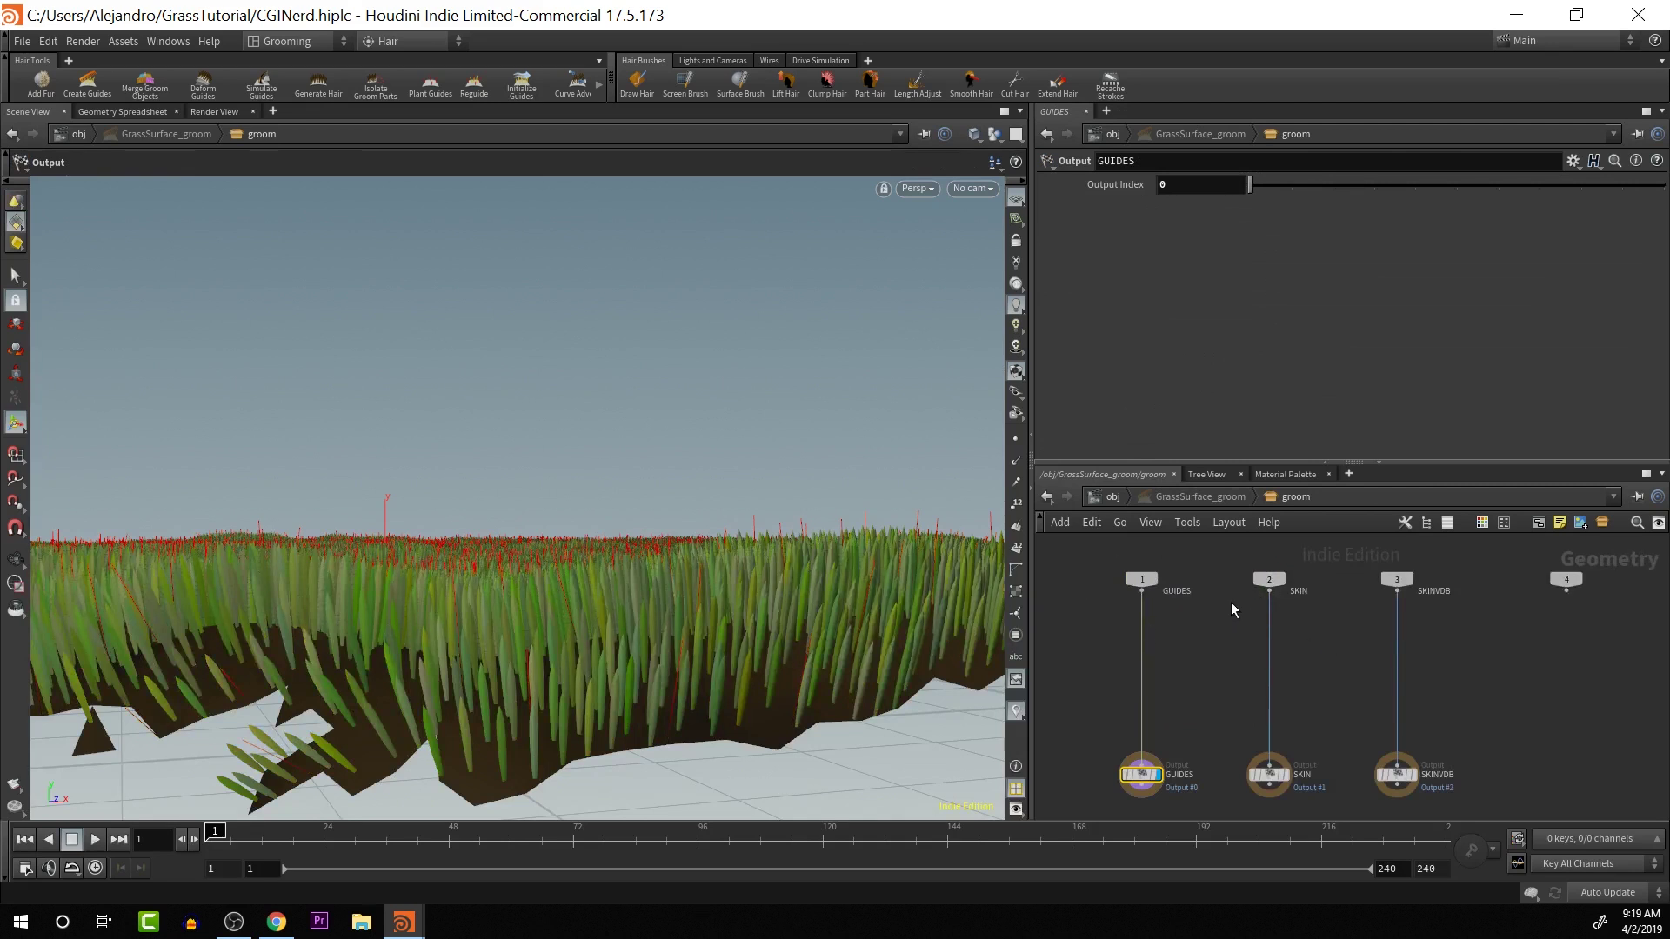
pyautogui.click(1197, 494)
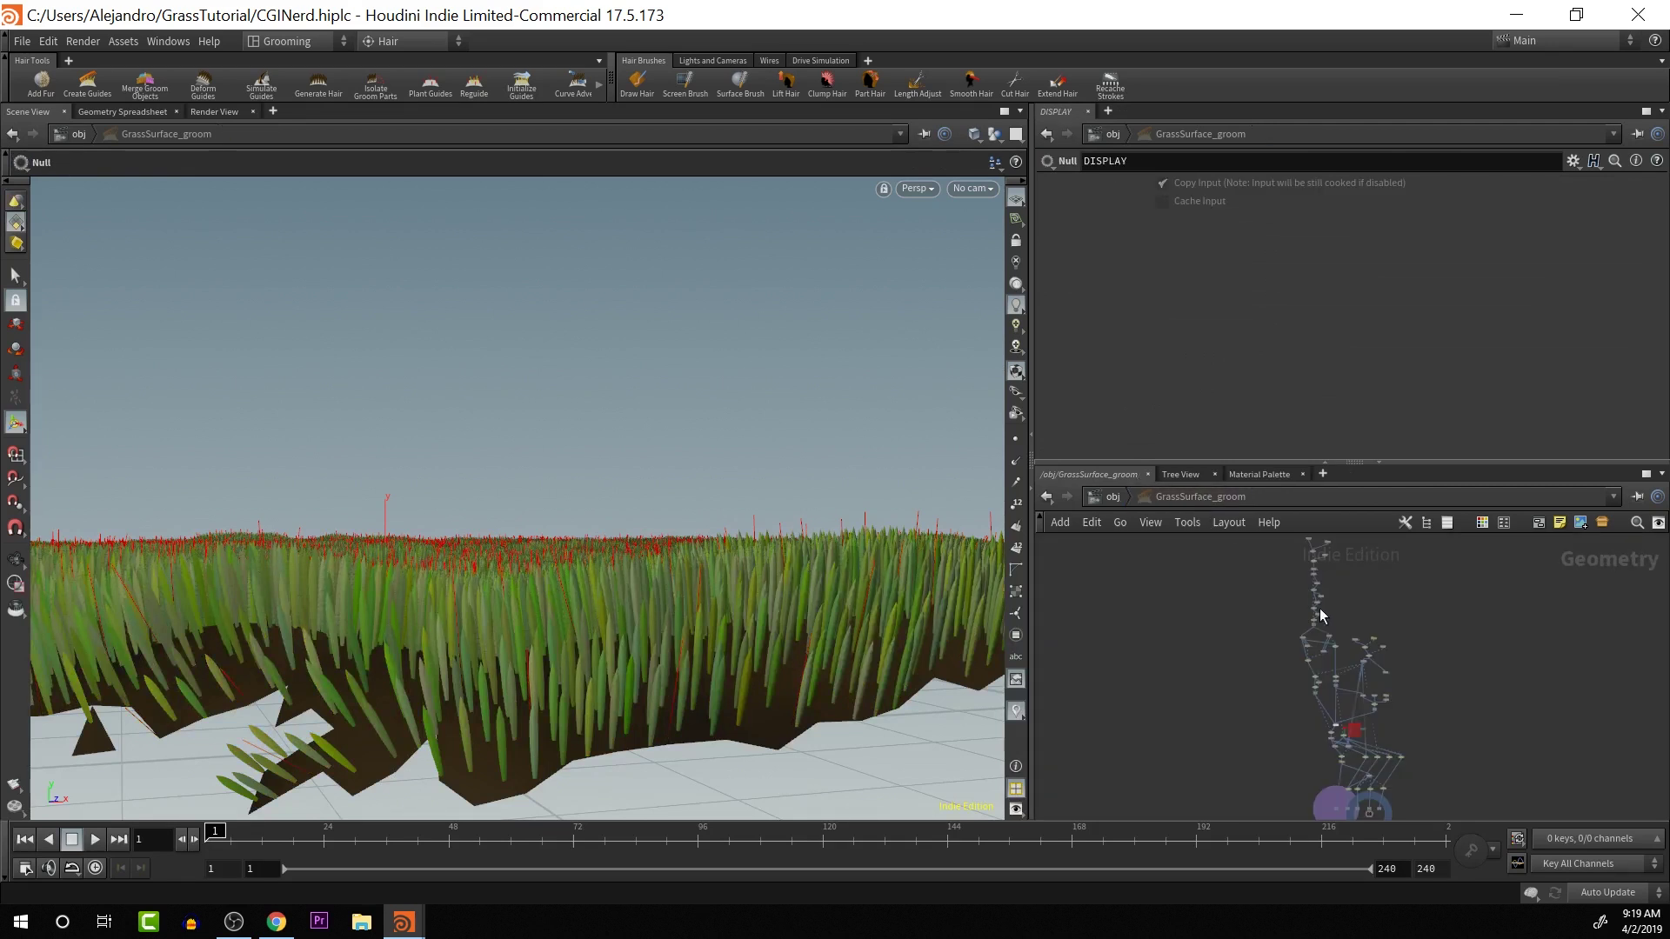
pyautogui.click(1099, 502)
pyautogui.doubleClick(1160, 710)
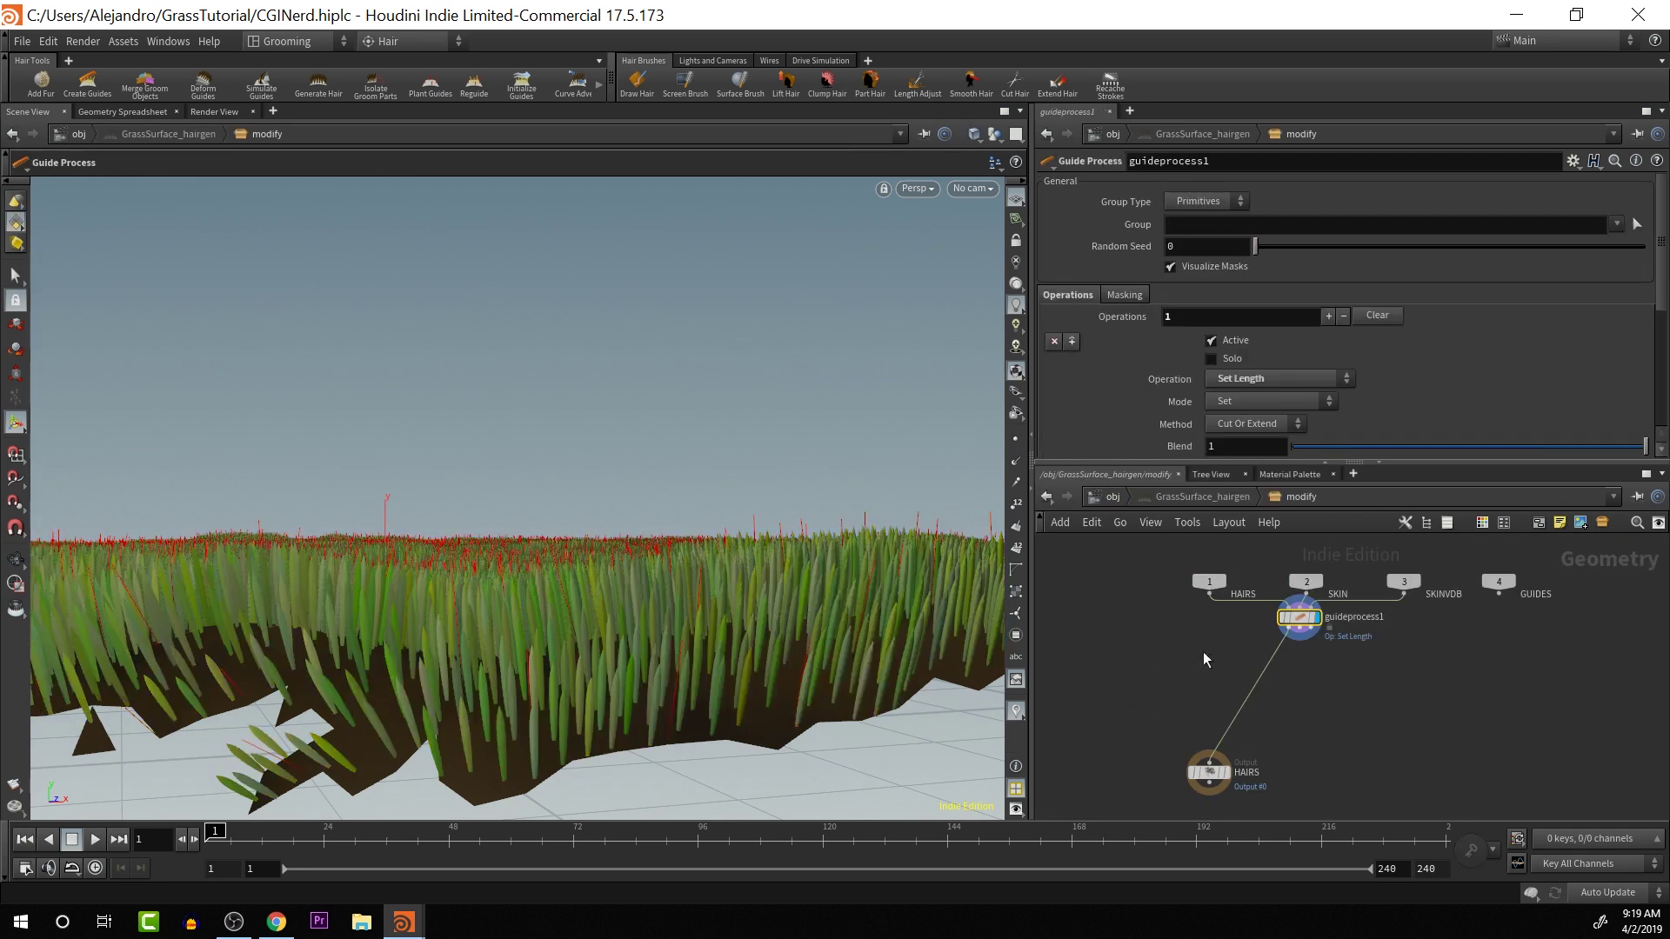
# - Space out the guideprocess1 and HAIRS output nodes and show the Set Length operation's blend, randomize and length settings
pyautogui.moveTo(1305, 622); pyautogui.dragTo(1296, 676)
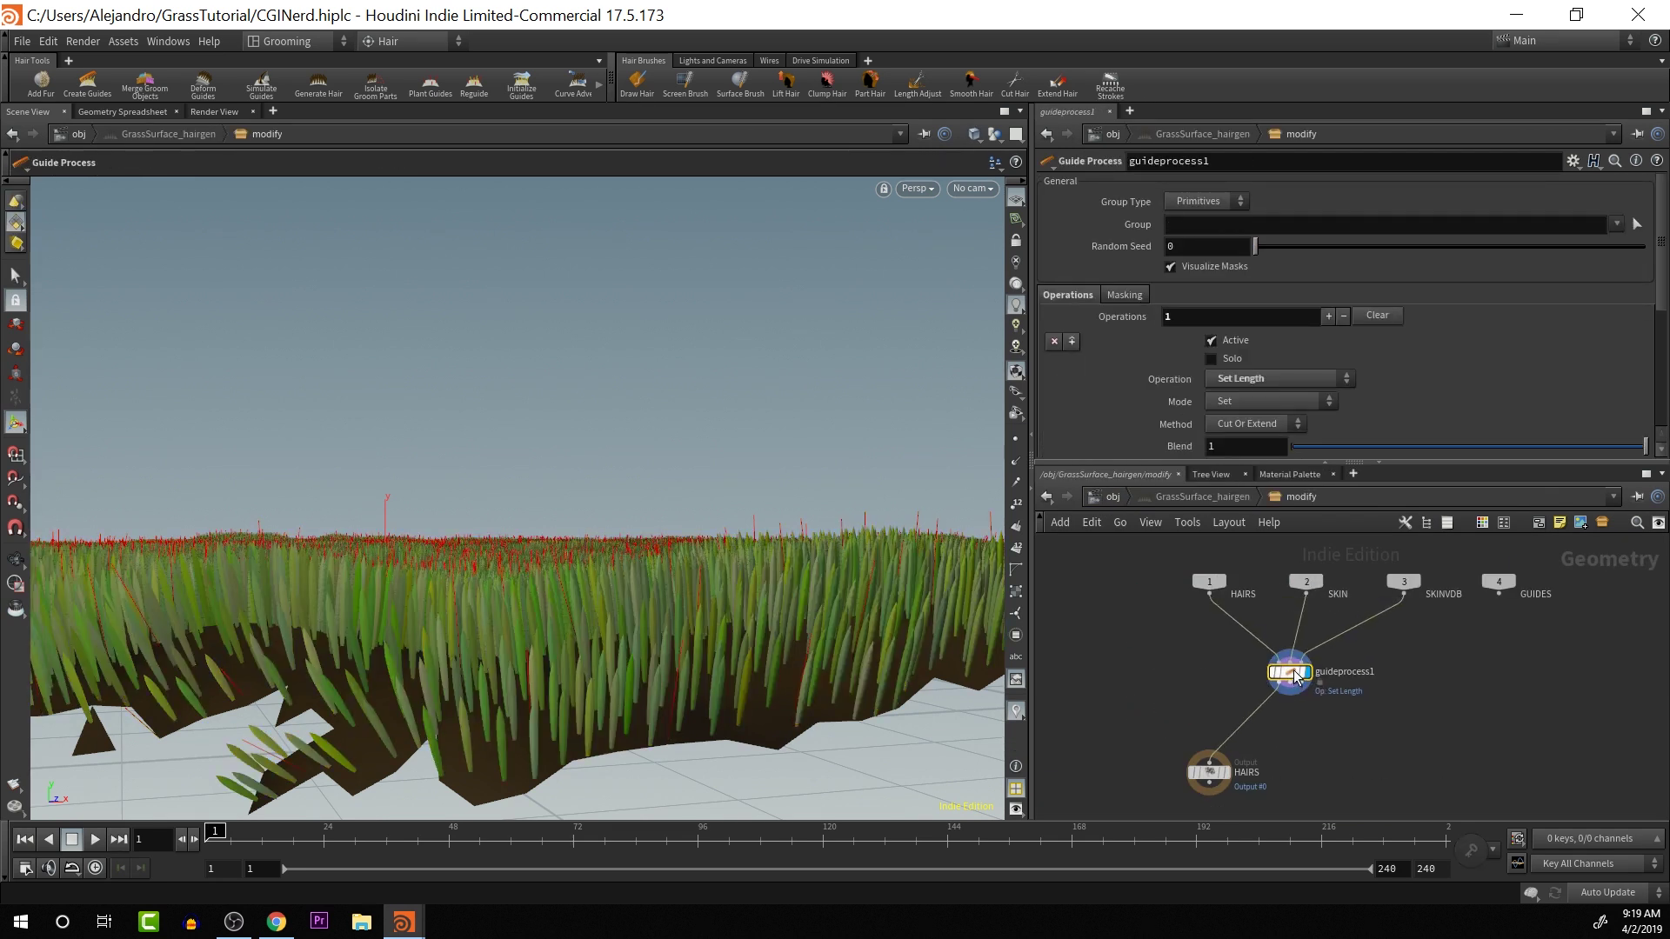
pyautogui.moveTo(1214, 772); pyautogui.dragTo(1246, 777)
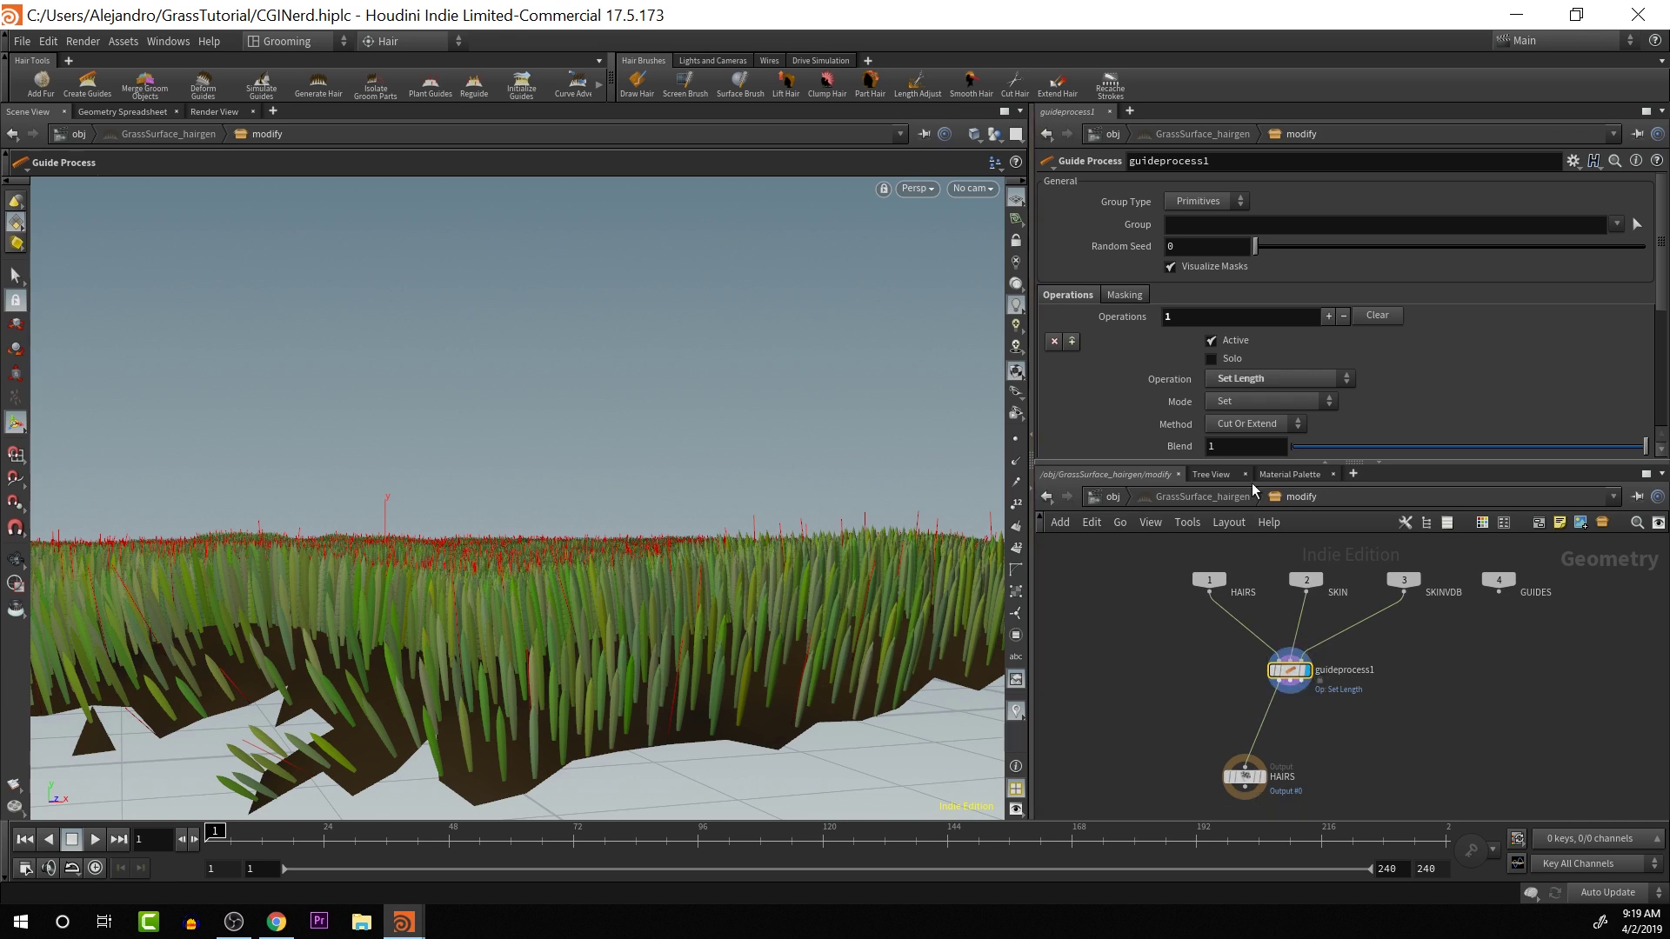
pyautogui.scroll(-4, 1364, 301)
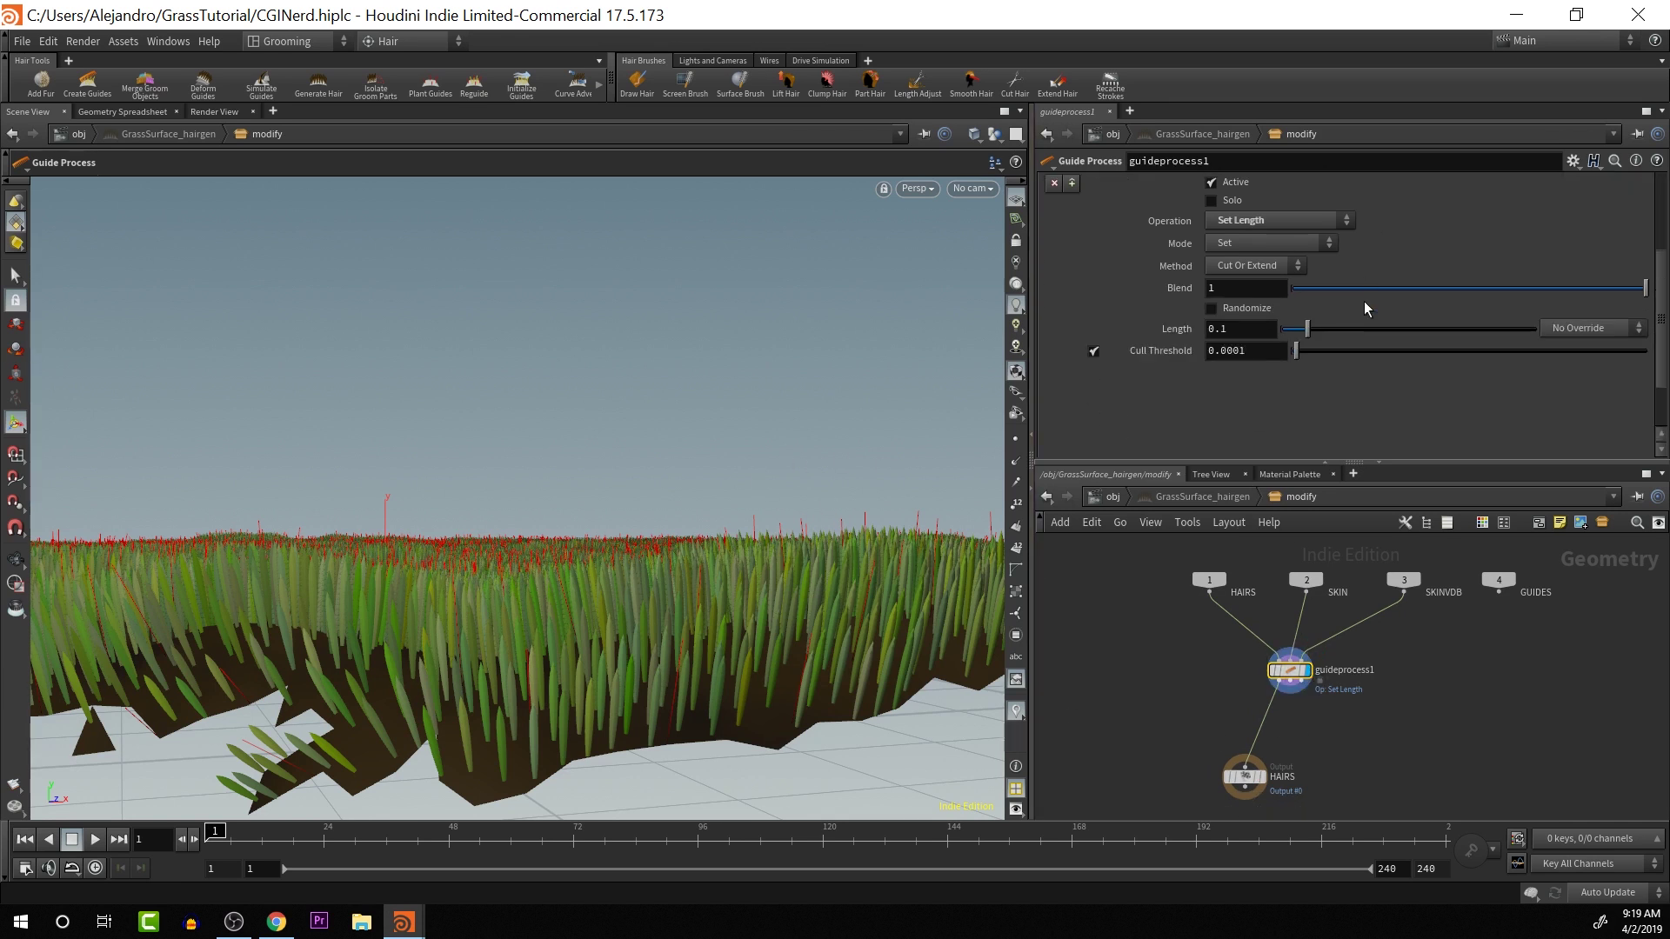
# - Randomize the Set Length guide process with a minimum length of 0.038 and a maximum length of 0.244
pyautogui.click(1212, 308)
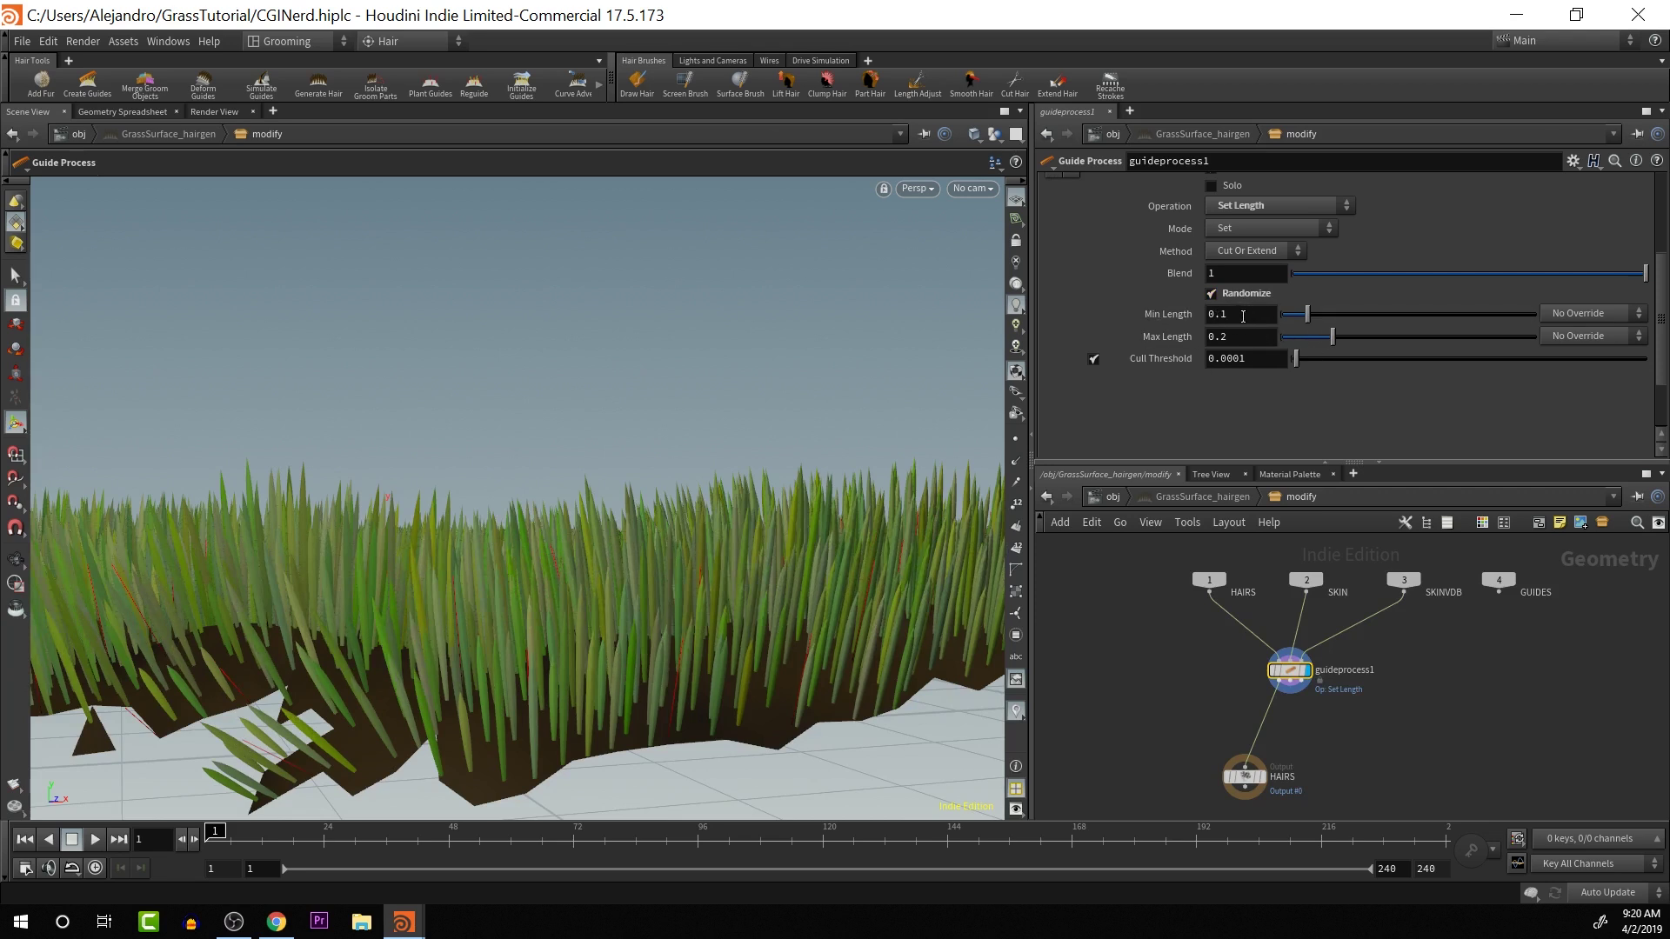
pyautogui.keyDown('alt'); pyautogui.moveTo(788, 445); pyautogui.dragTo(896, 434); pyautogui.keyUp('alt')
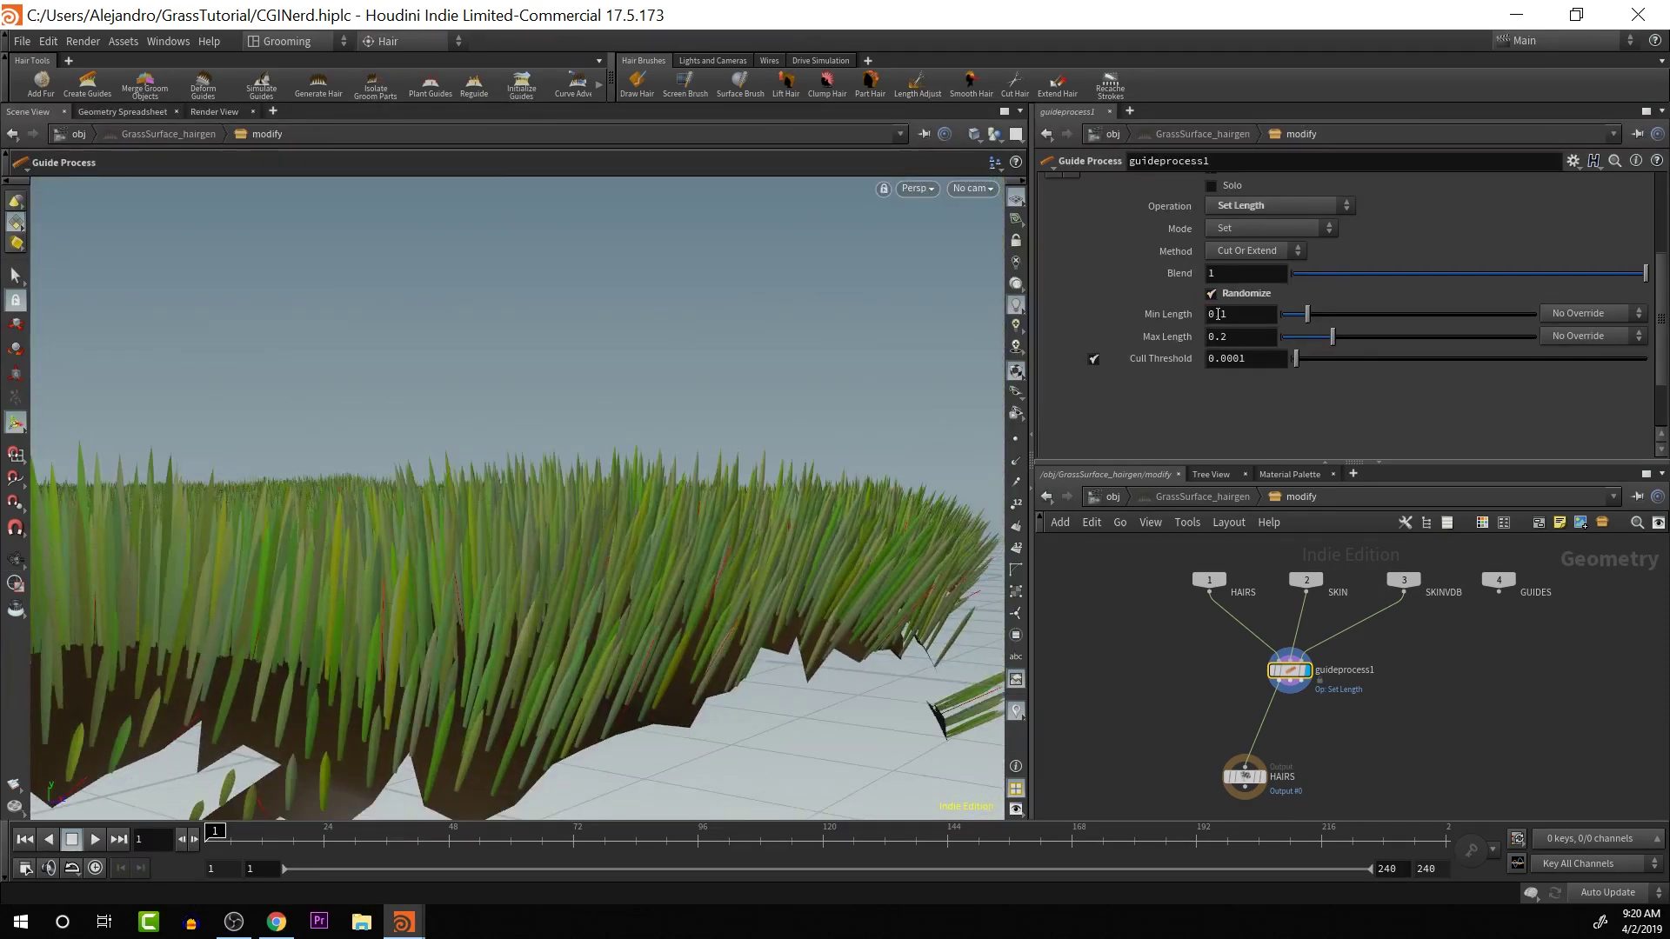
pyautogui.press('Escape')
pyautogui.moveTo(667, 463); pyautogui.dragTo(635, 445)
pyautogui.press('Return')
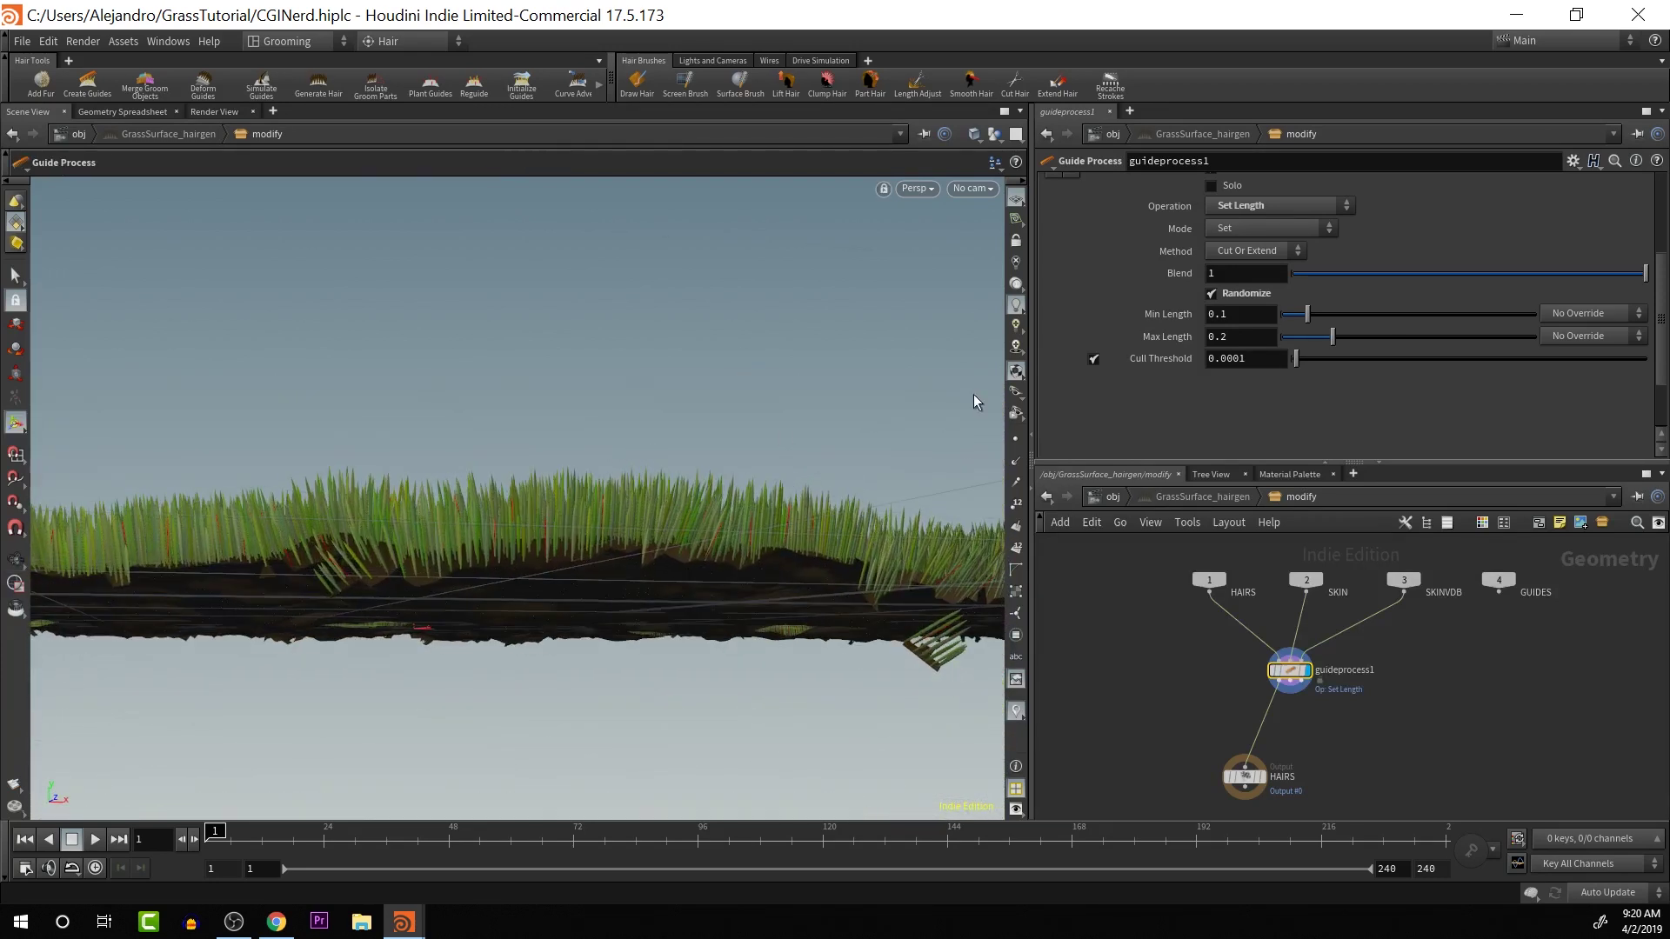
pyautogui.moveTo(1341, 339); pyautogui.dragTo(1291, 310)
pyautogui.press('Escape')
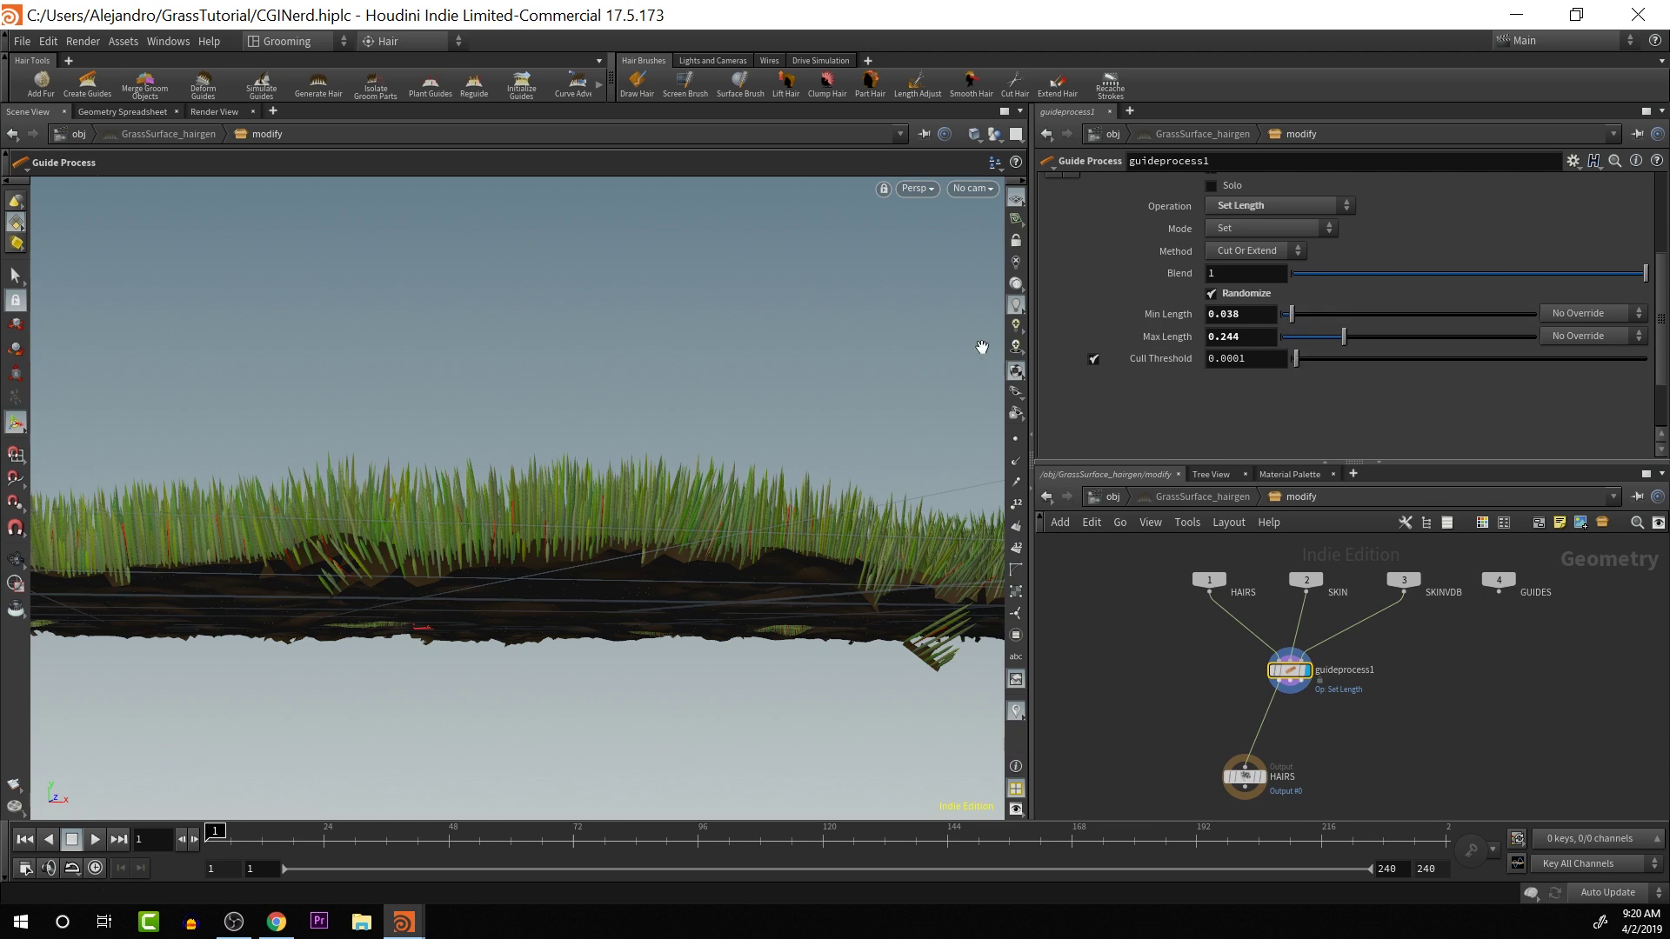
# - Add a Bend guide process to the grass hairs after the Set Length process
pyautogui.moveTo(771, 453)
pyautogui.mouseDown()
pyautogui.moveTo(809, 519)
pyautogui.moveTo(873, 493)
pyautogui.moveTo(779, 473)
pyautogui.moveTo(752, 493)
pyautogui.moveTo(772, 481)
pyautogui.mouseUp()
pyautogui.press('Return')
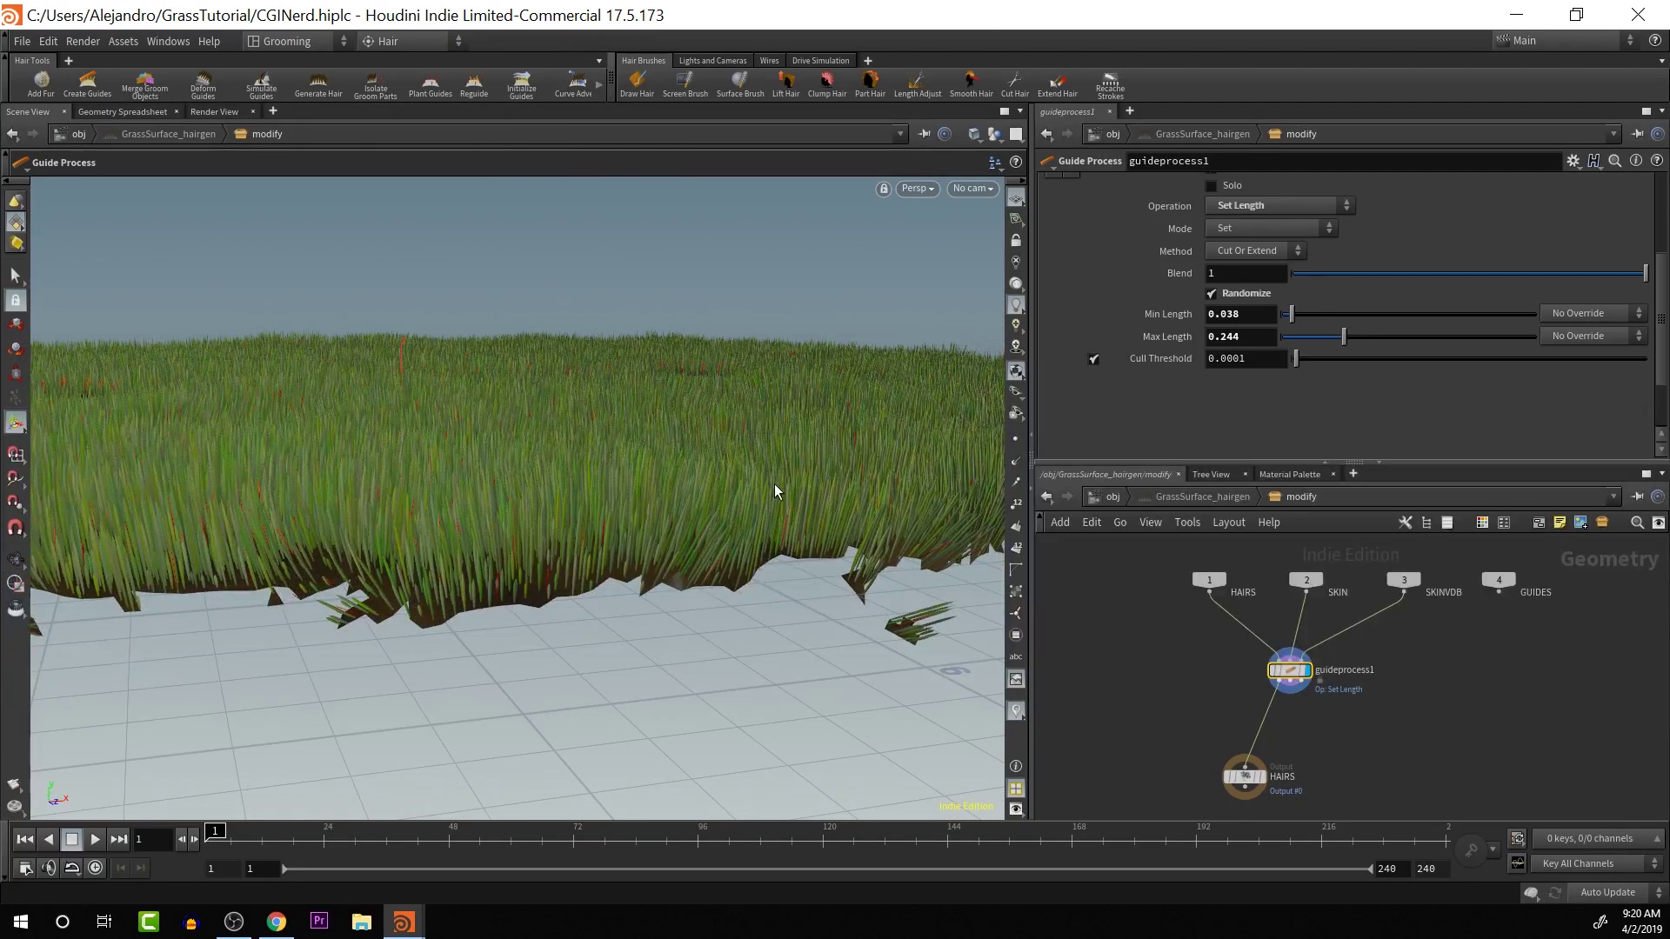
pyautogui.press('Escape')
pyautogui.moveTo(618, 447)
pyautogui.mouseDown()
pyautogui.moveTo(619, 421)
pyautogui.moveTo(633, 437)
pyautogui.mouseUp()
pyautogui.press('Return')
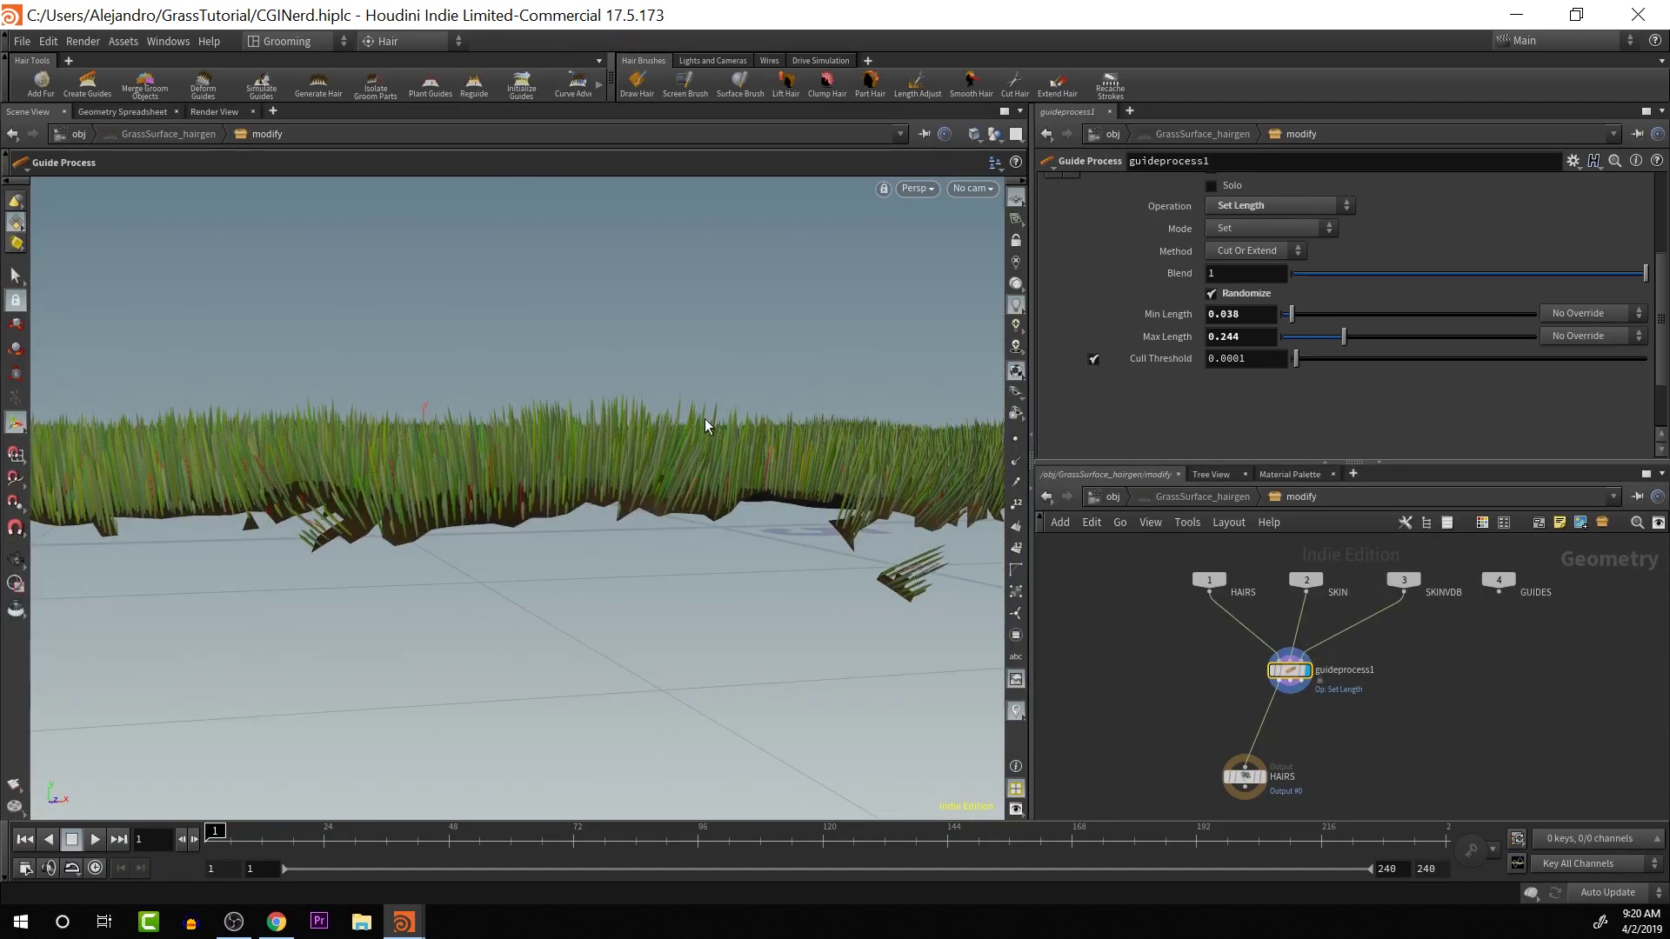
pyautogui.press('c')
pyautogui.click(705, 470)
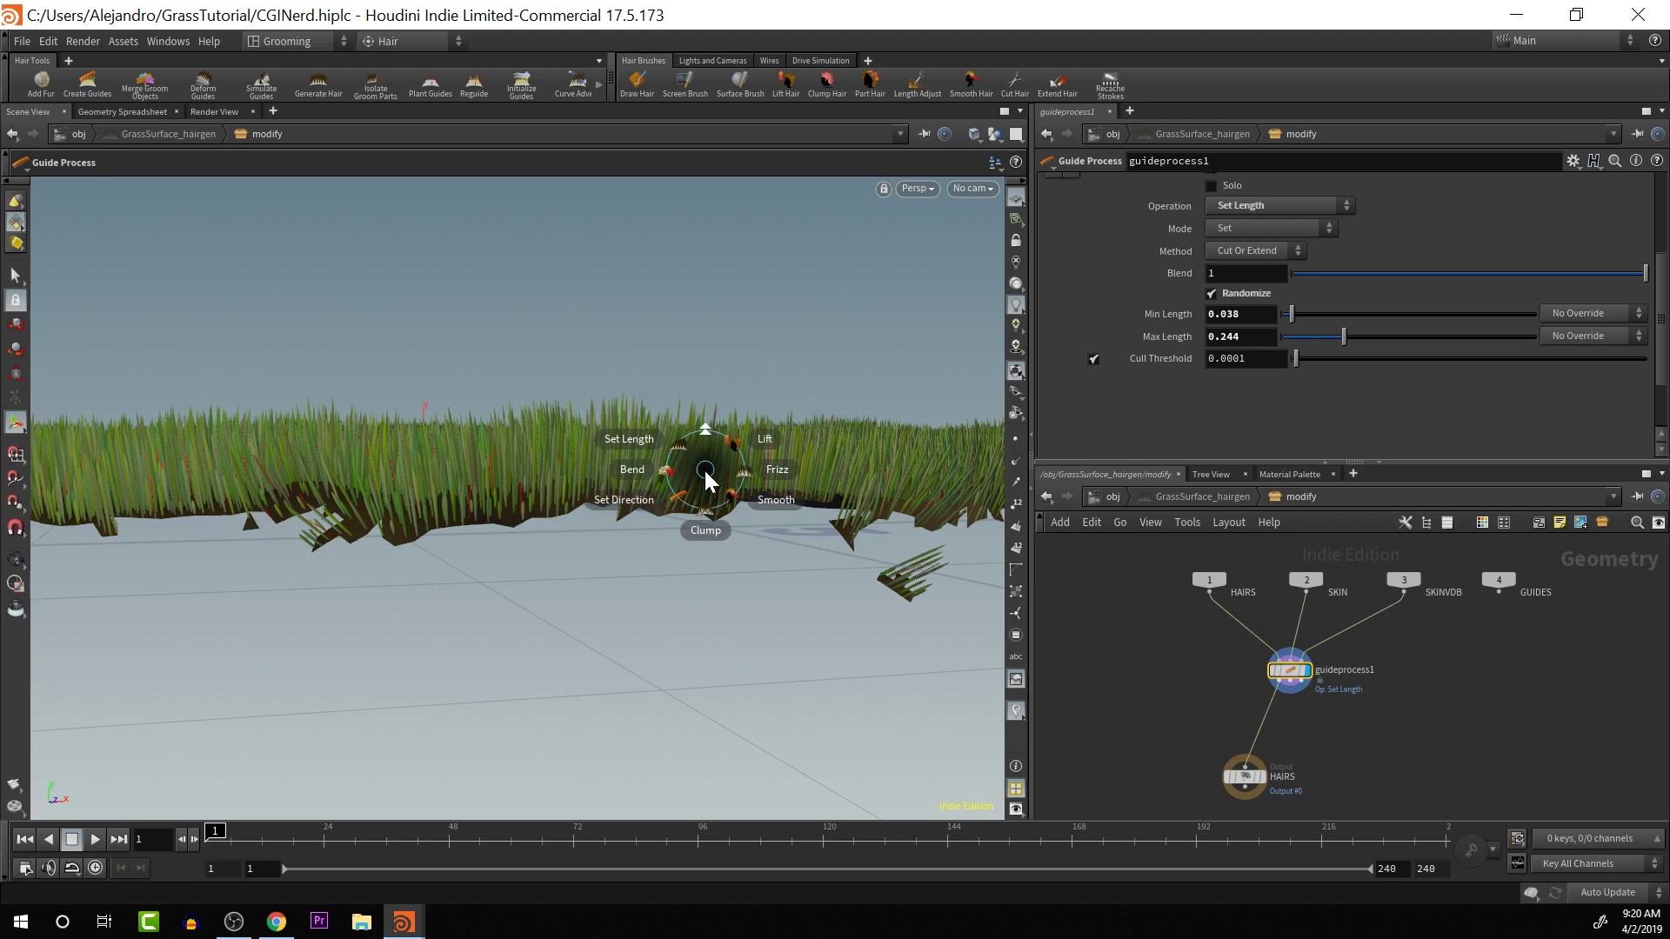
pyautogui.click(649, 467)
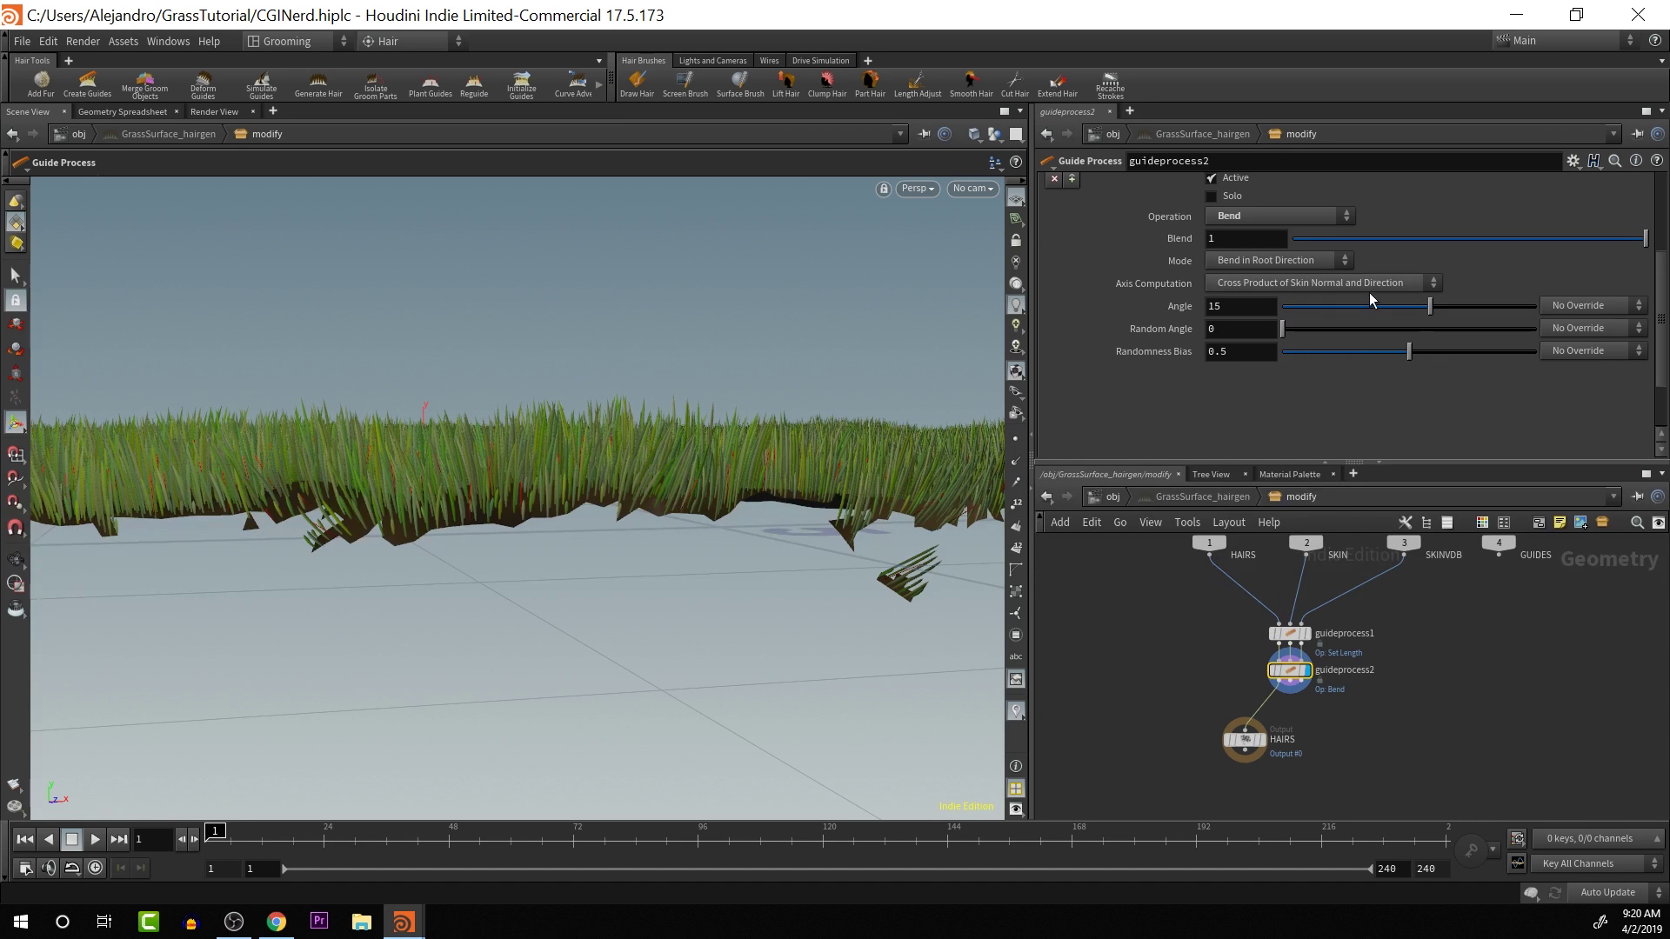
# - Set the Bend process's Angle to 48.6 and Random Angle to 44.8, and check the bent blades
pyautogui.moveTo(1434, 302); pyautogui.dragTo(1477, 322)
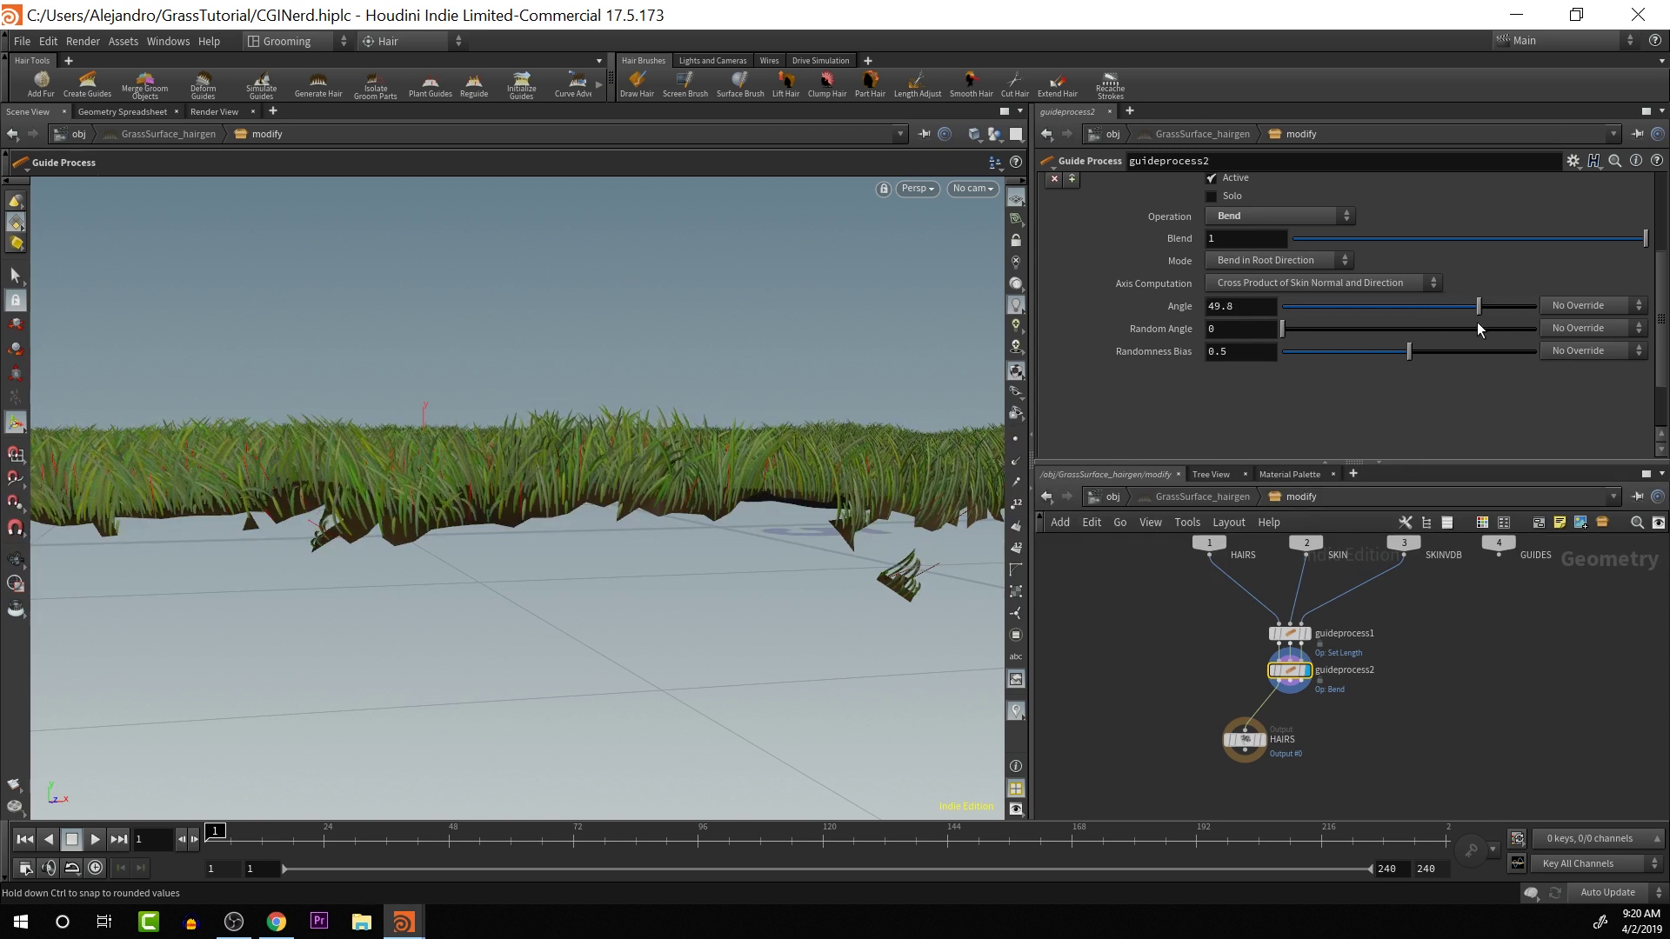
pyautogui.click(1309, 331)
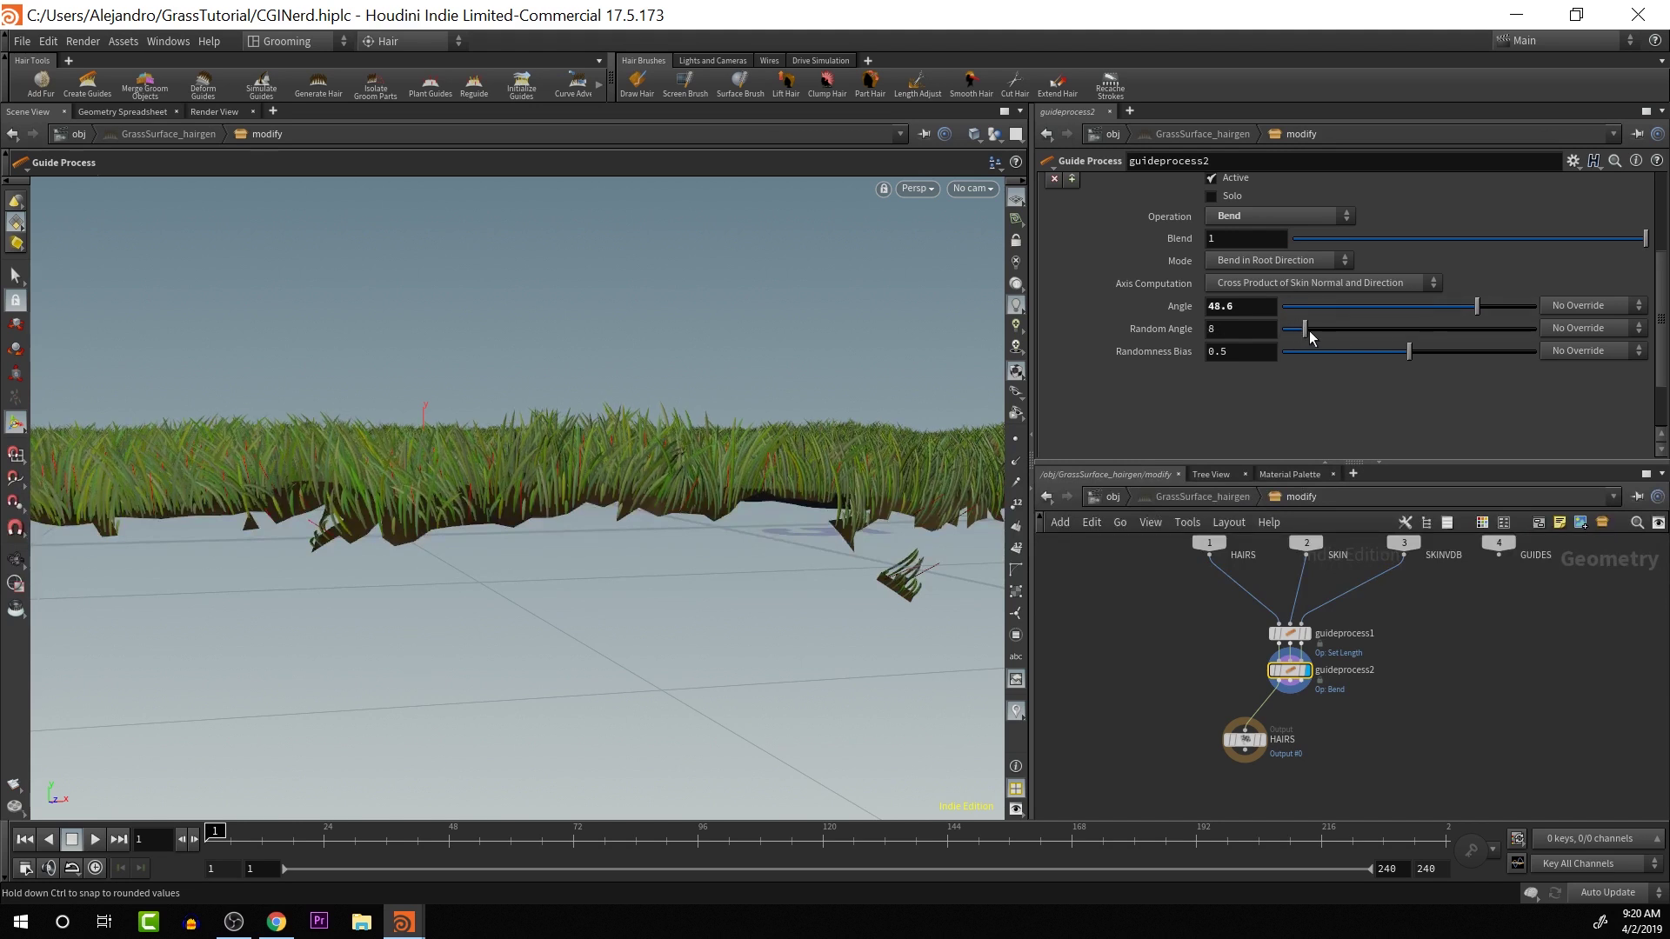
pyautogui.moveTo(1314, 332); pyautogui.dragTo(1411, 338)
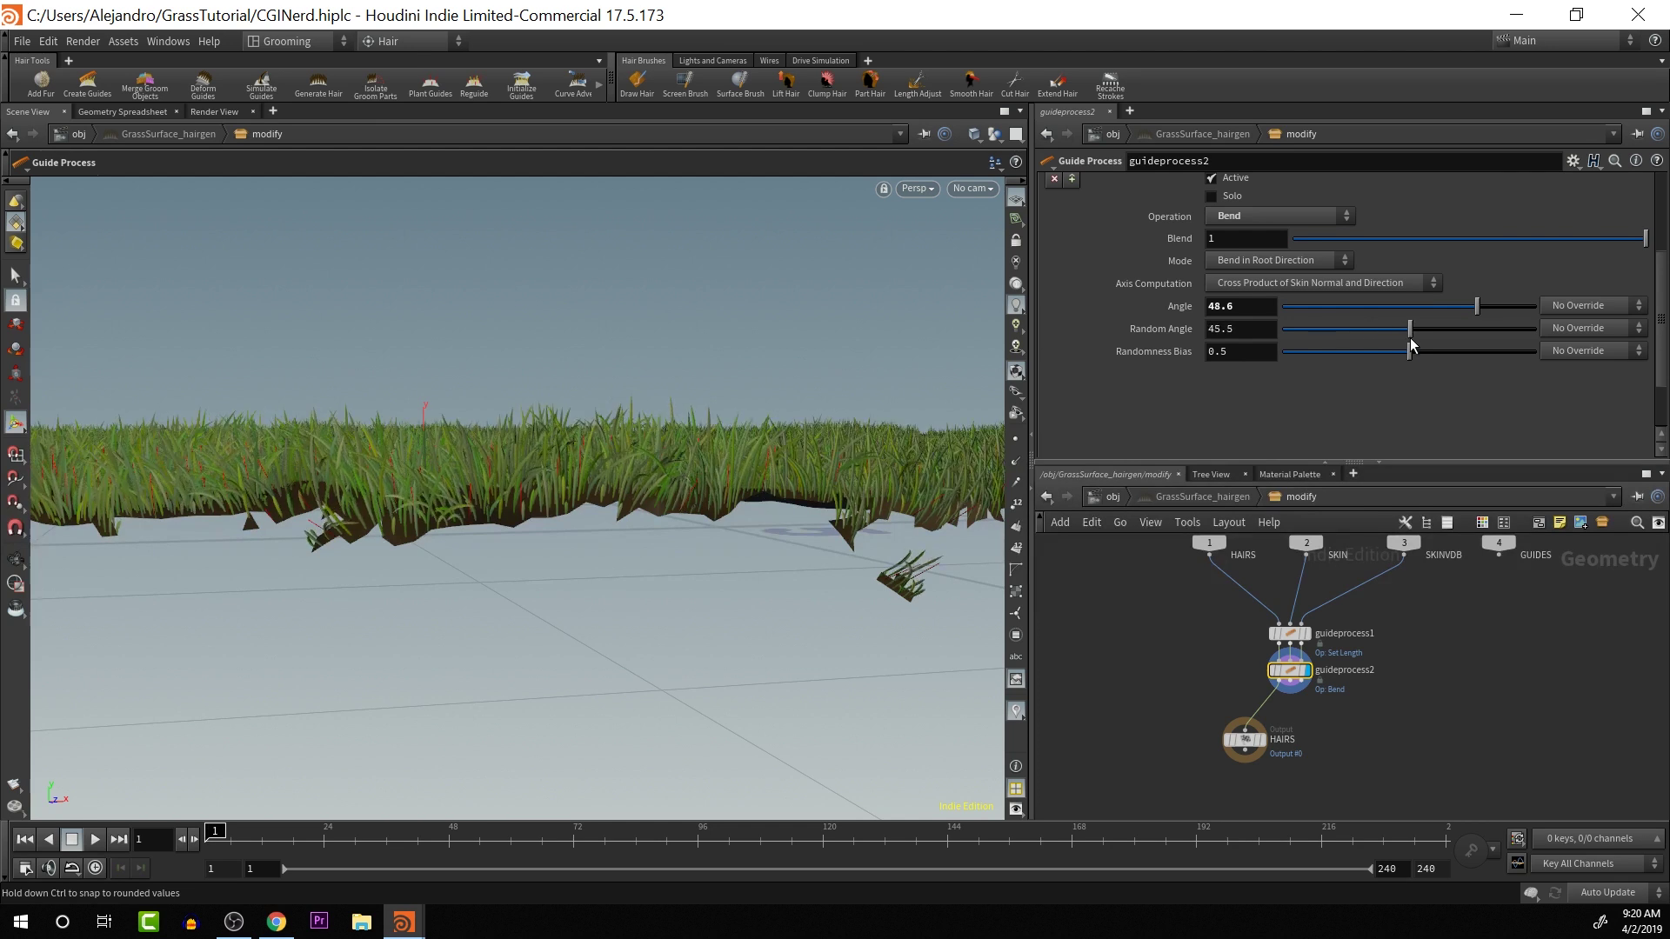
pyautogui.moveTo(1409, 337); pyautogui.dragTo(1408, 338)
pyautogui.keyDown('alt'); pyautogui.moveTo(818, 583); pyautogui.dragTo(339, 373); pyautogui.keyUp('alt')
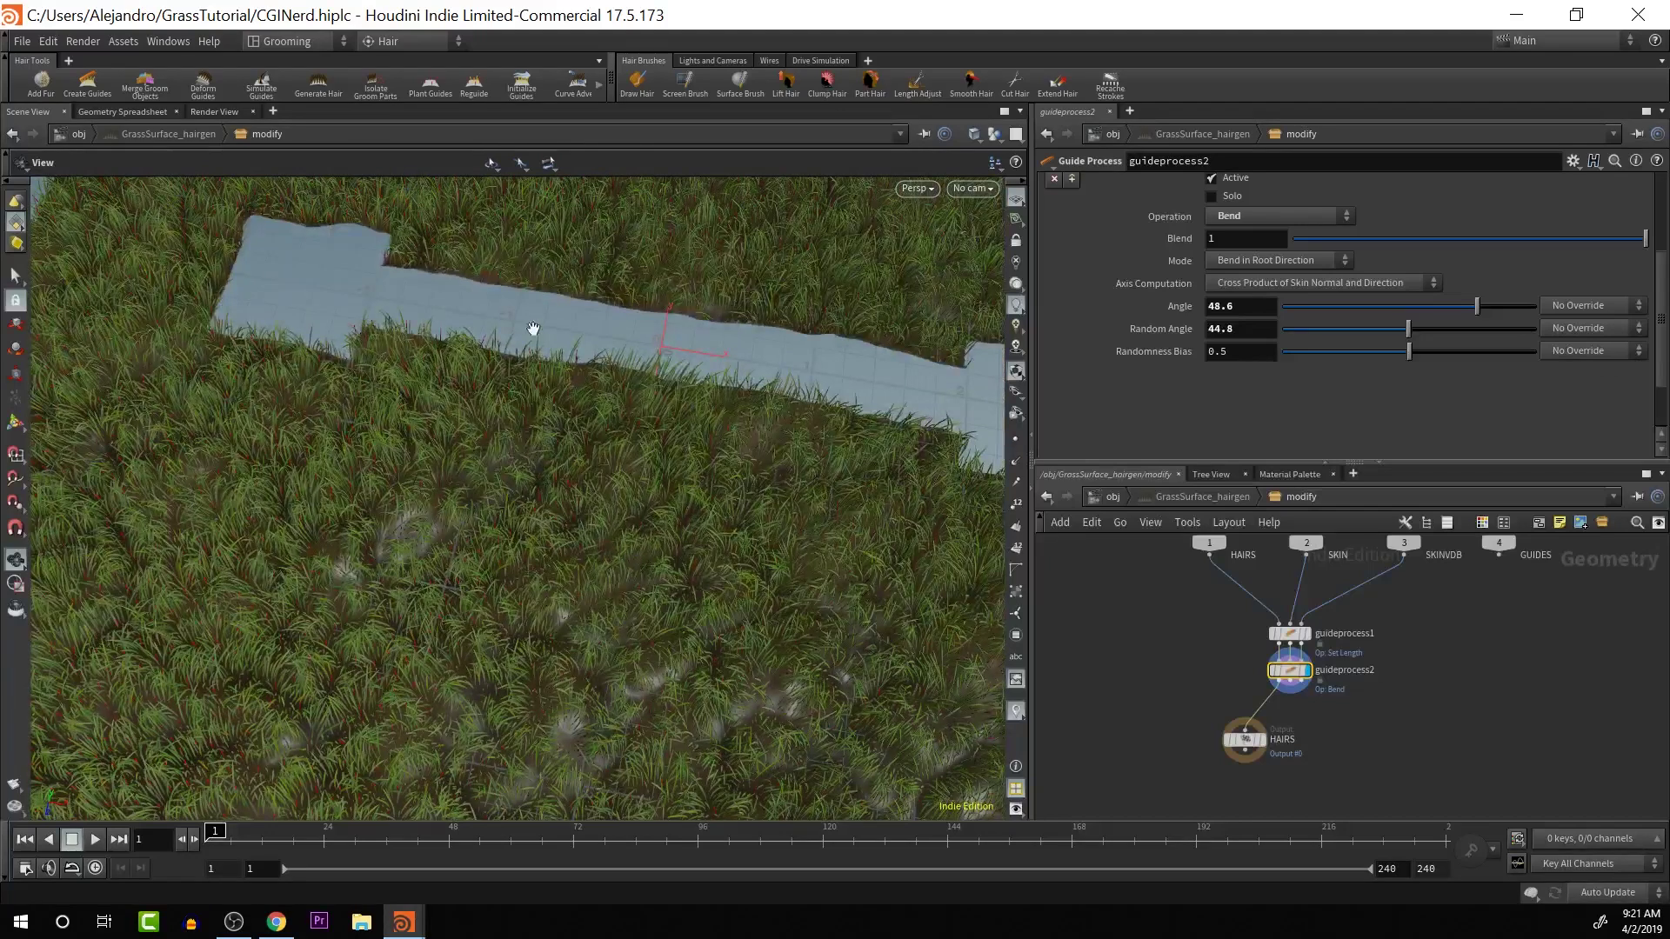
pyautogui.moveTo(640, 368); pyautogui.dragTo(588, 414)
pyautogui.scroll(5, 583, 414)
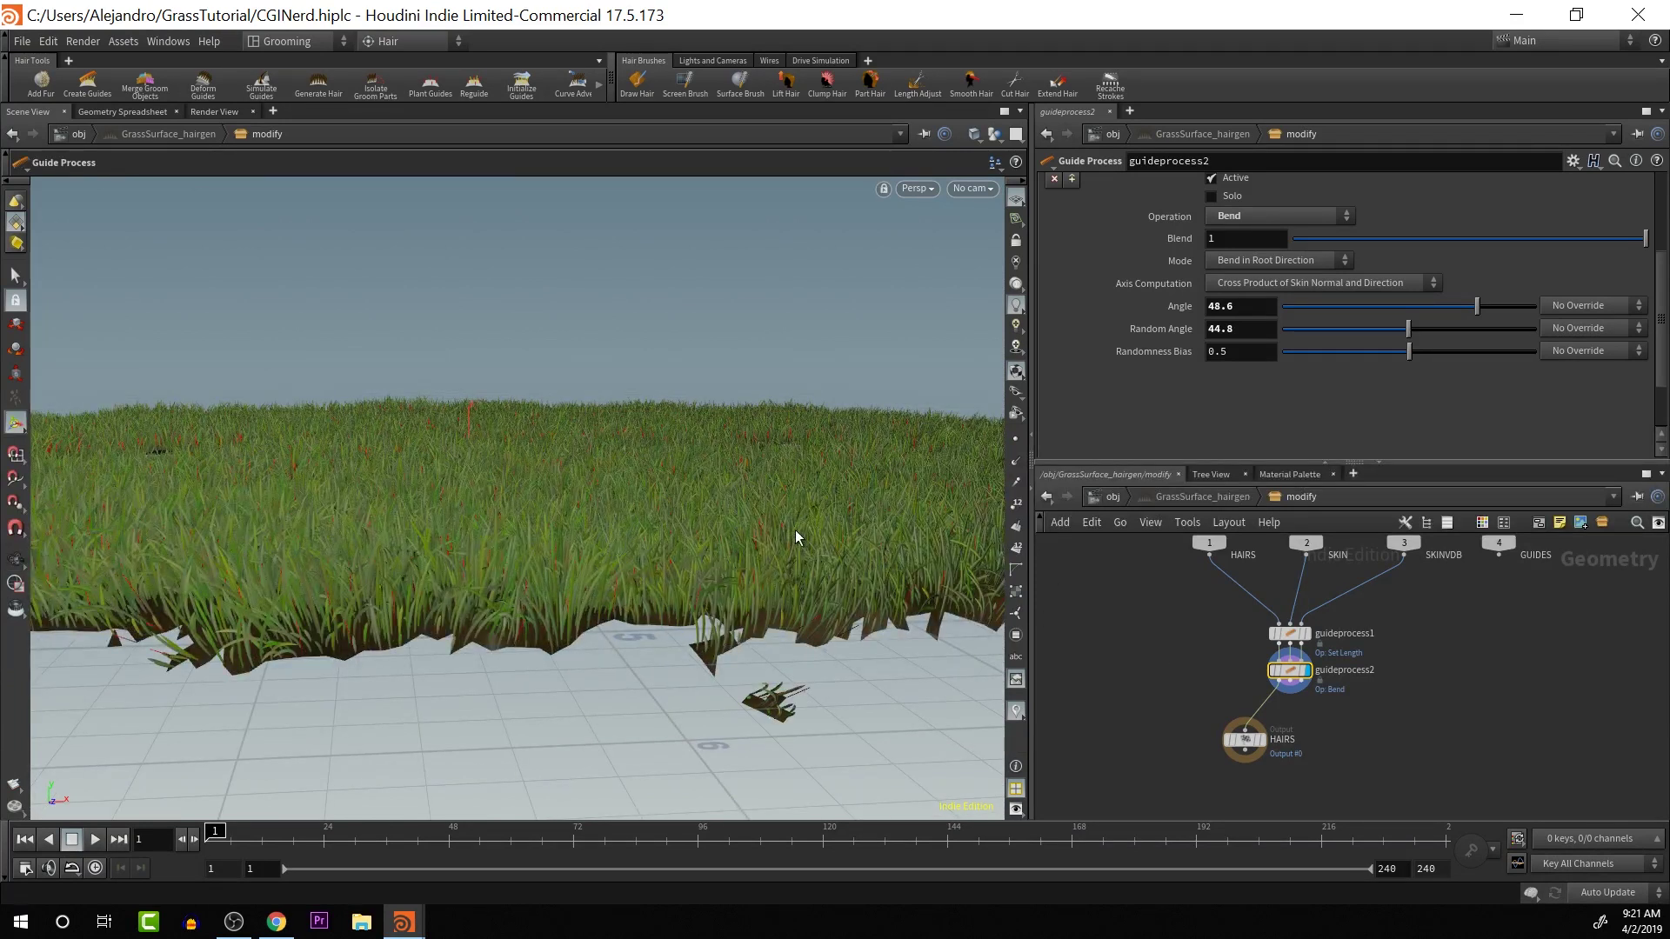
pyautogui.scroll(3, 789, 527)
# - Align the HAIRS output node under guideprocess2 and add a Set Direction guide process to GrassSurface_hairgen from the object level
pyautogui.moveTo(1257, 755)
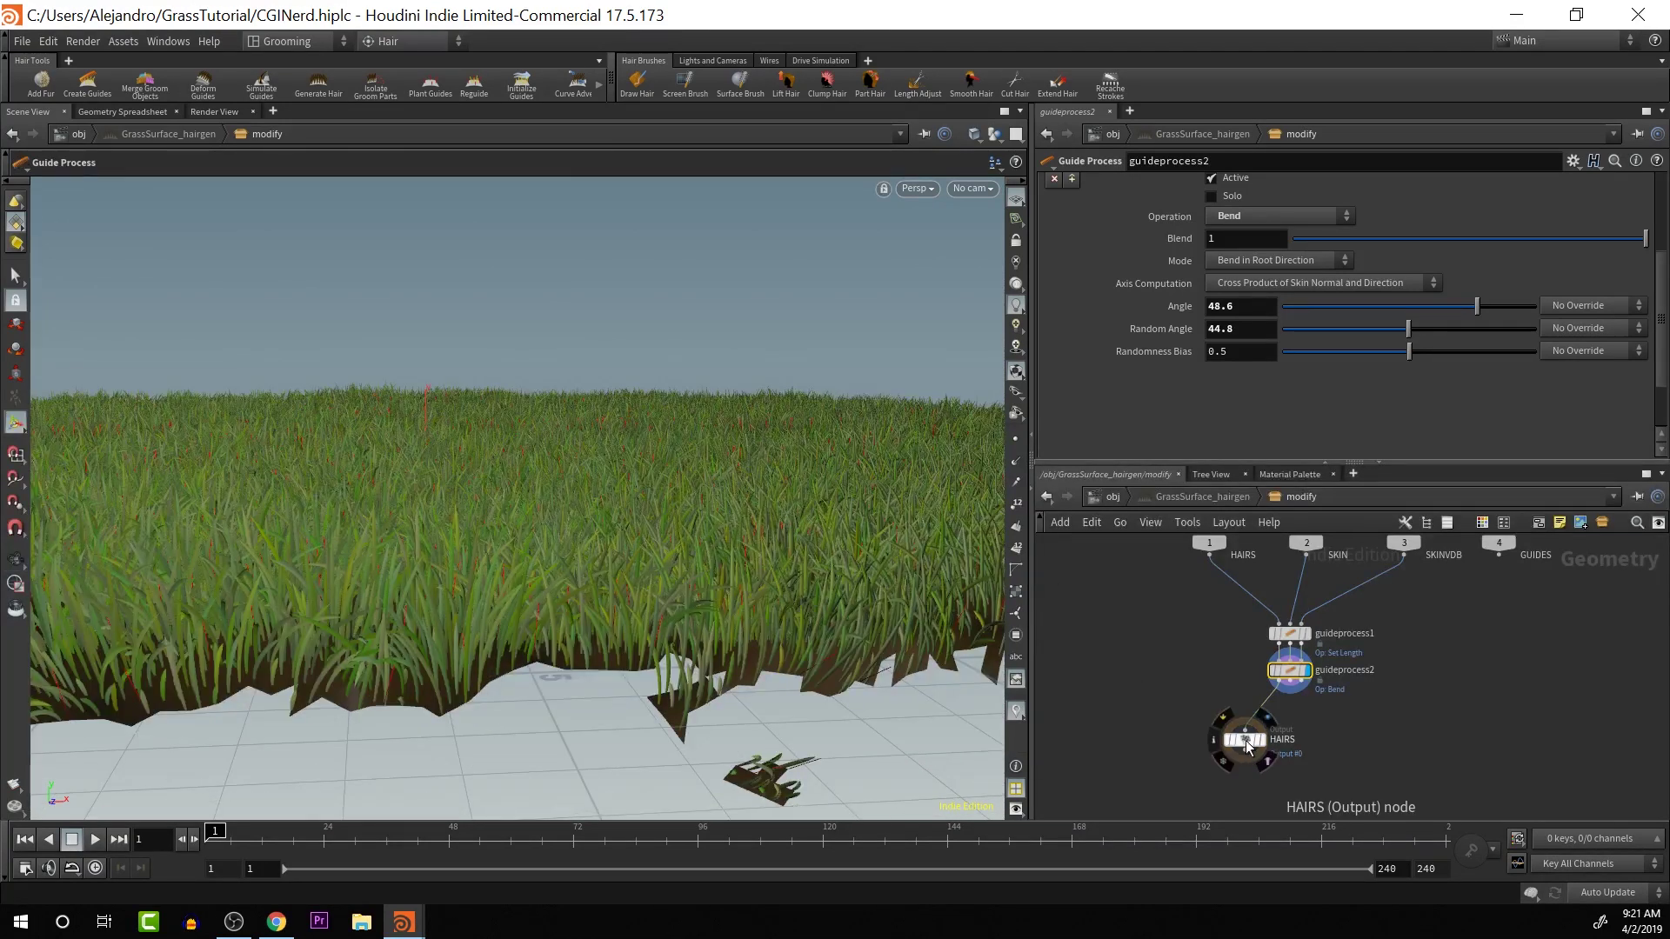
pyautogui.moveTo(1257, 755); pyautogui.dragTo(1292, 753)
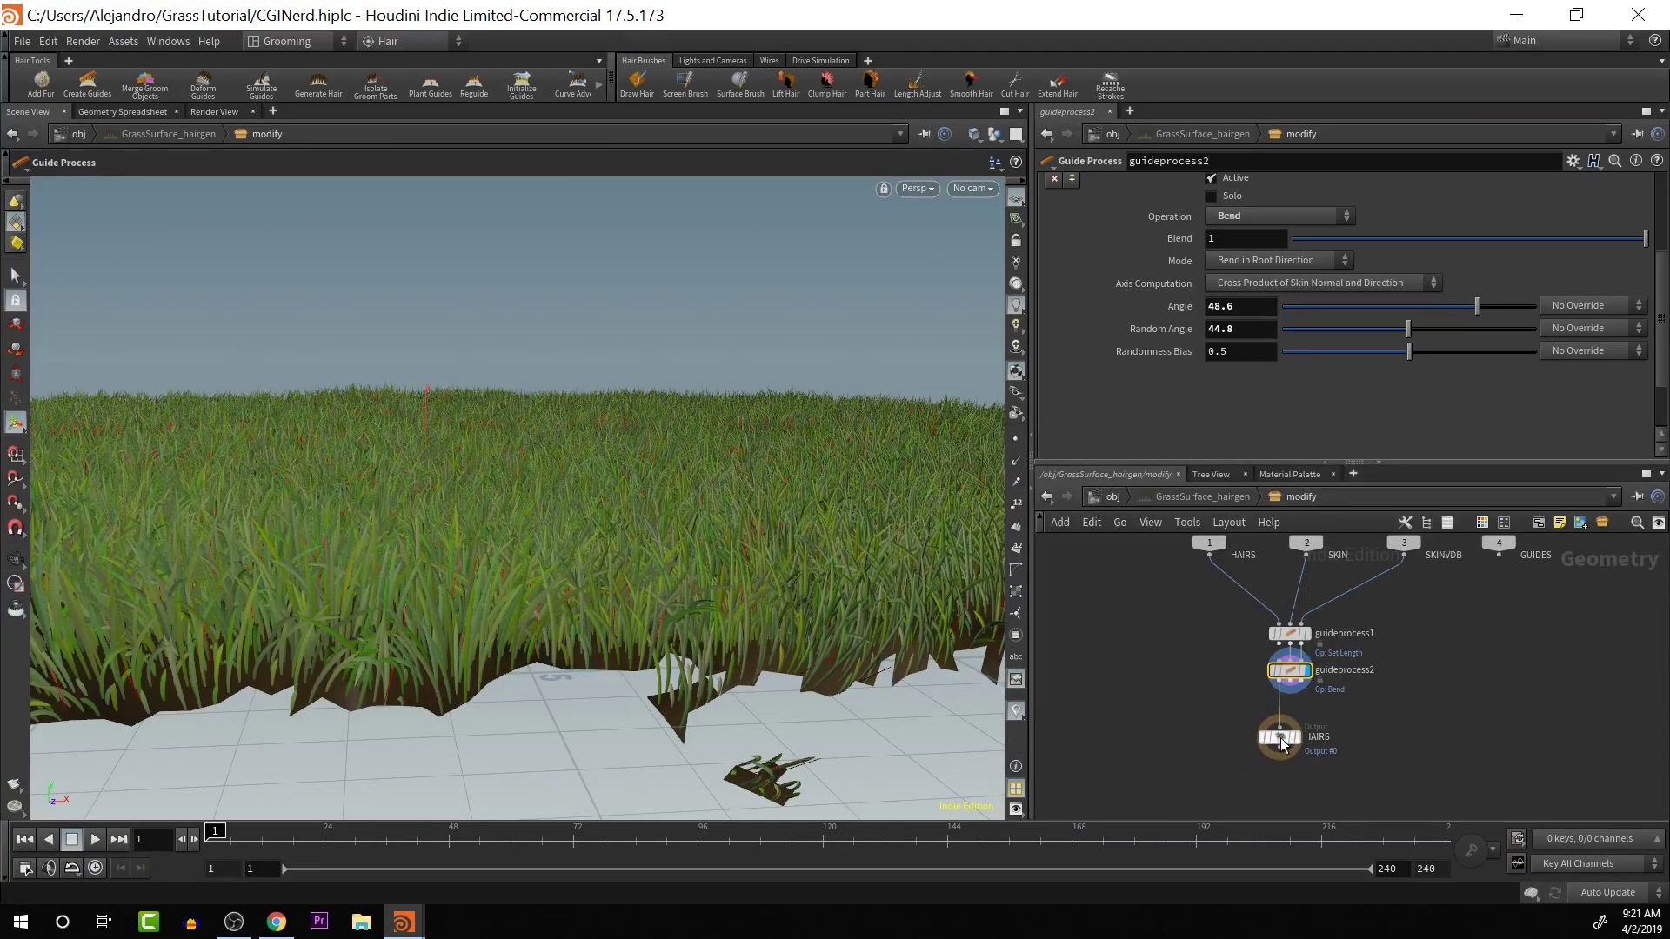
pyautogui.click(1110, 497)
pyautogui.moveTo(689, 525)
pyautogui.keyDown('alt'); pyautogui.mouseDown()
pyautogui.moveTo(685, 492)
pyautogui.moveTo(702, 508)
pyautogui.mouseUp(); pyautogui.keyUp('alt')
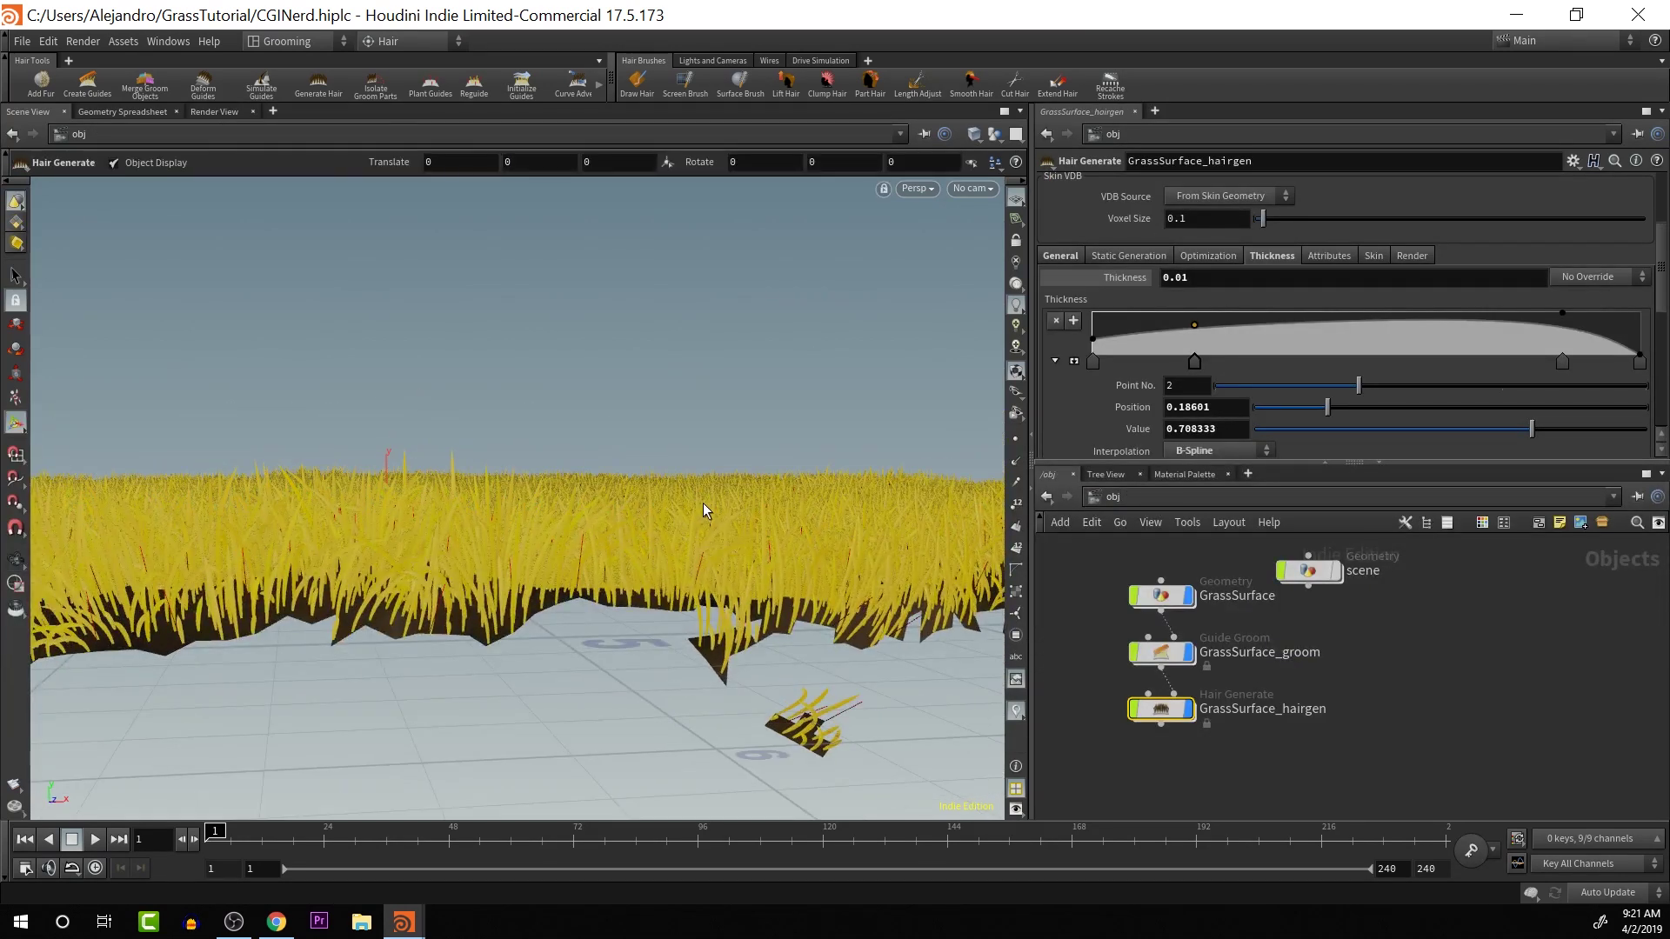
pyautogui.press('c')
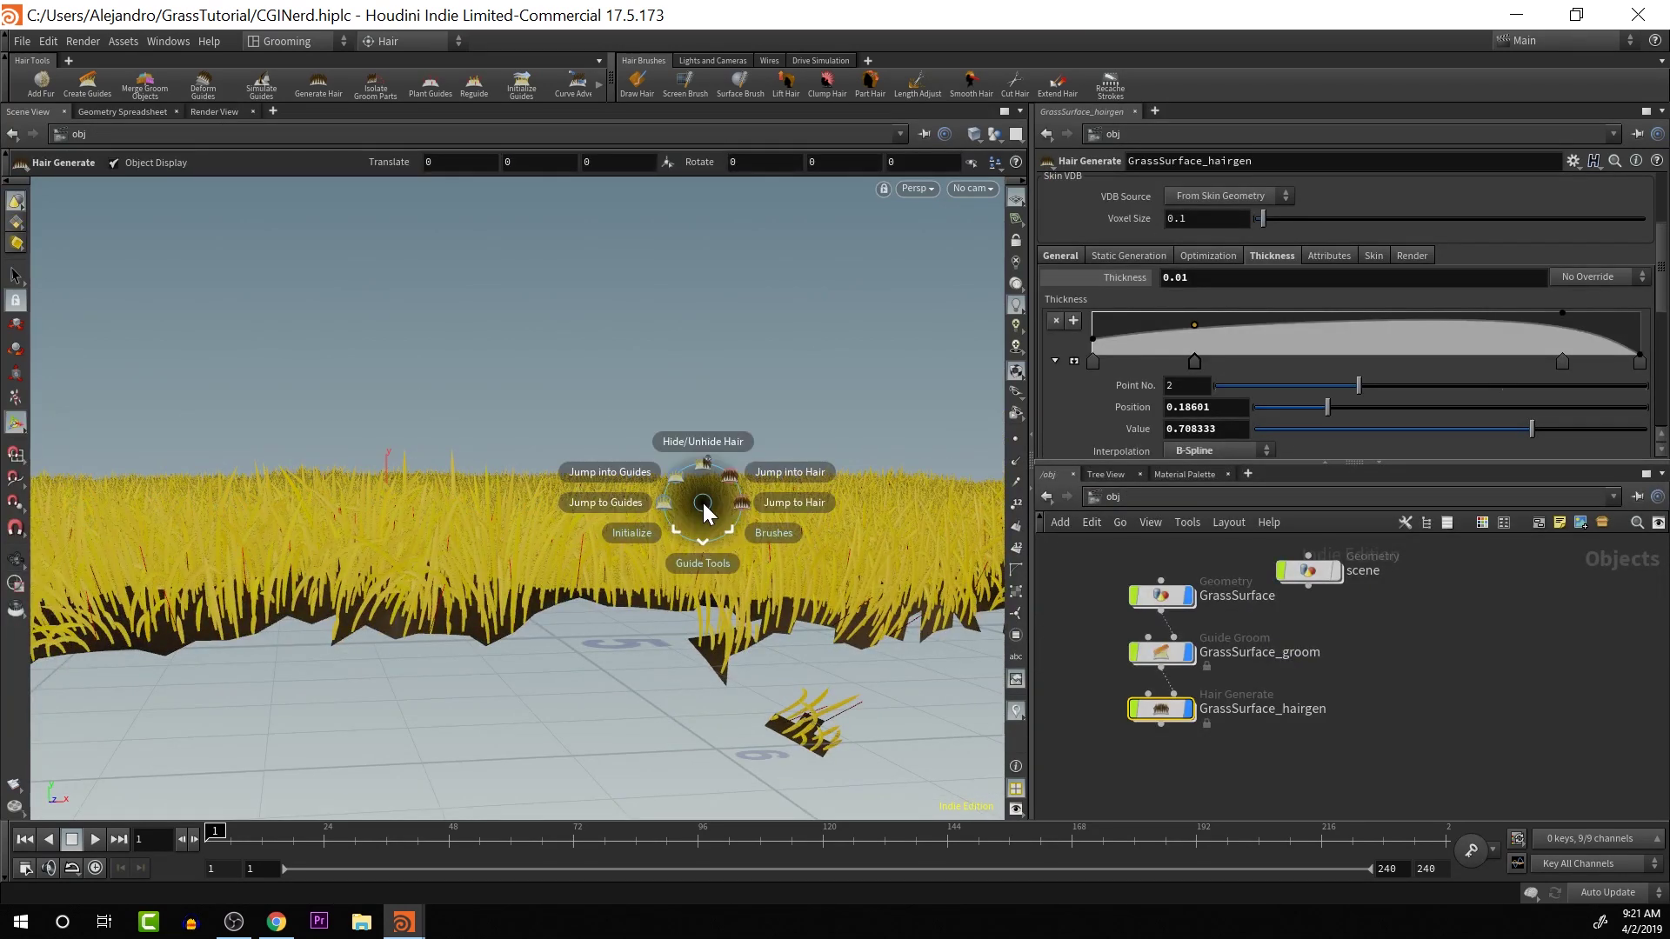
pyautogui.click(702, 550)
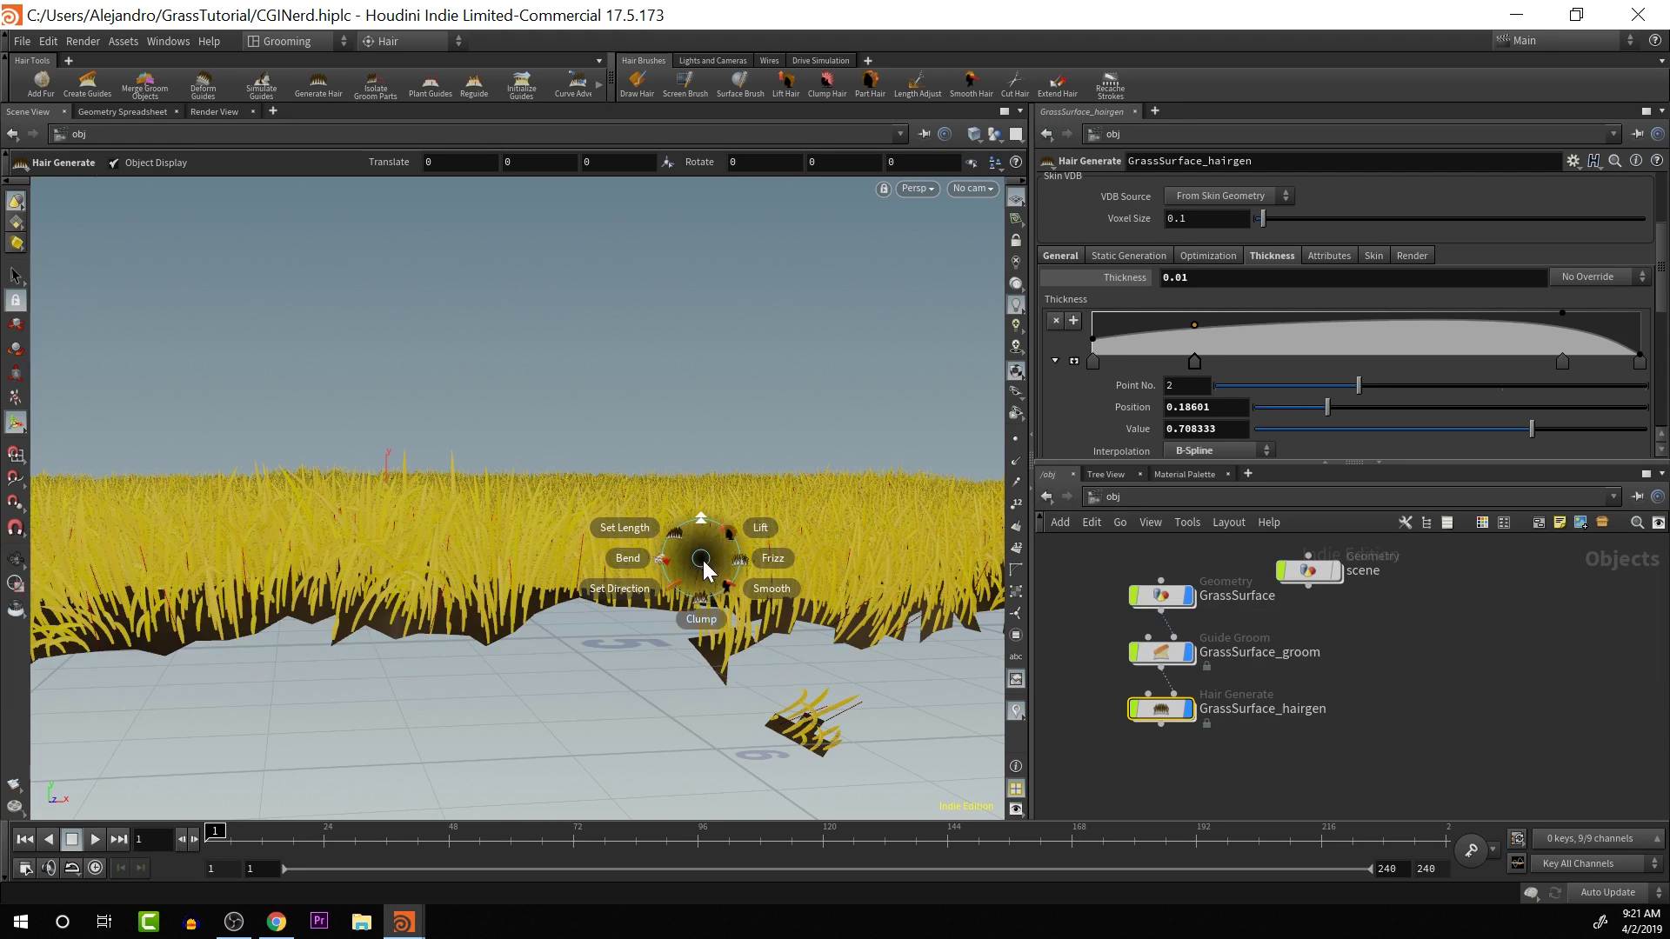
pyautogui.click(651, 586)
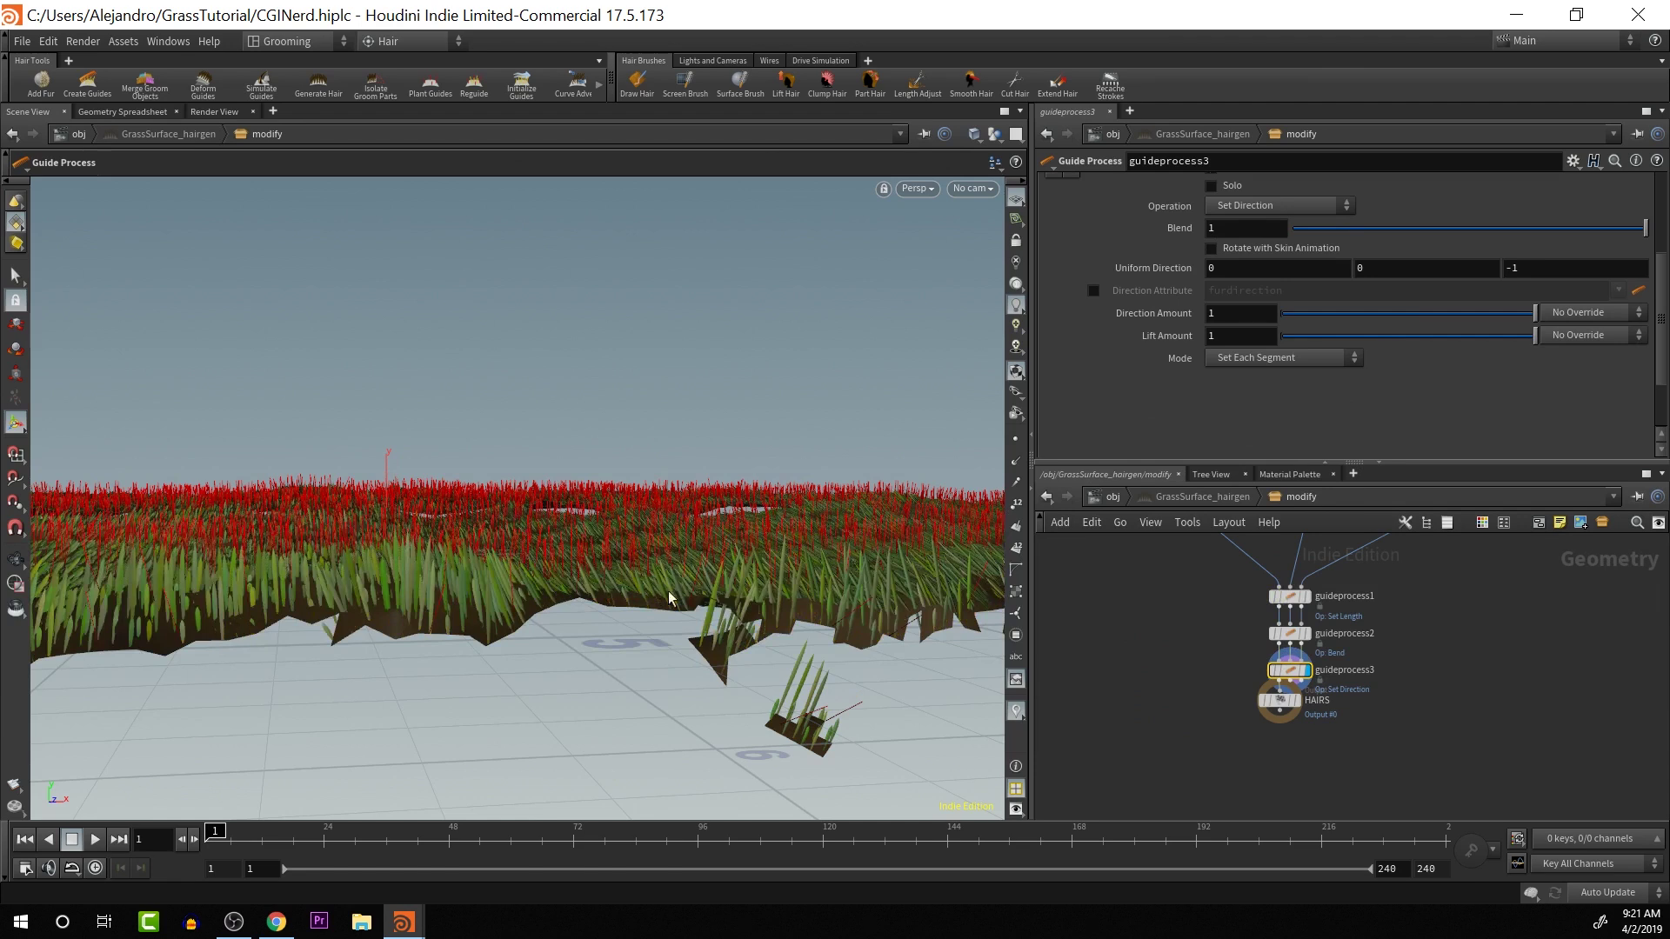
# - Try Z values of .1 and 1 for the Set Direction process's Uniform Direction, and restore it to -1
pyautogui.keyDown('alt'); pyautogui.moveTo(621, 541); pyautogui.dragTo(252, 612); pyautogui.keyUp('alt')
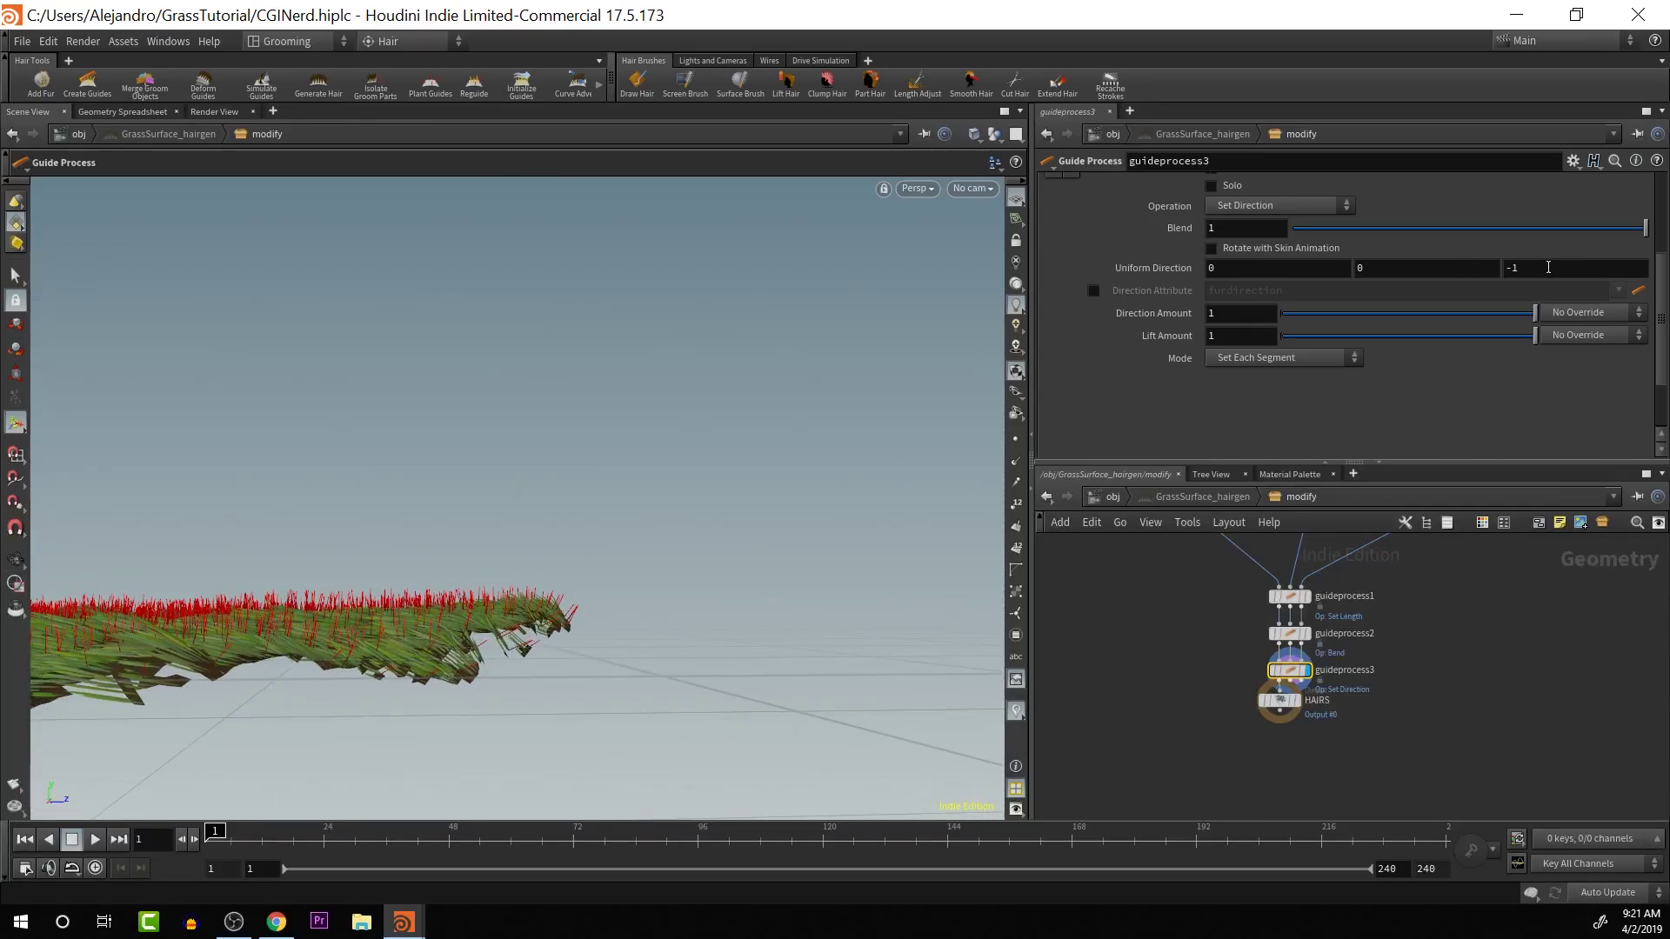
pyautogui.press('Return')
pyautogui.press('Return')
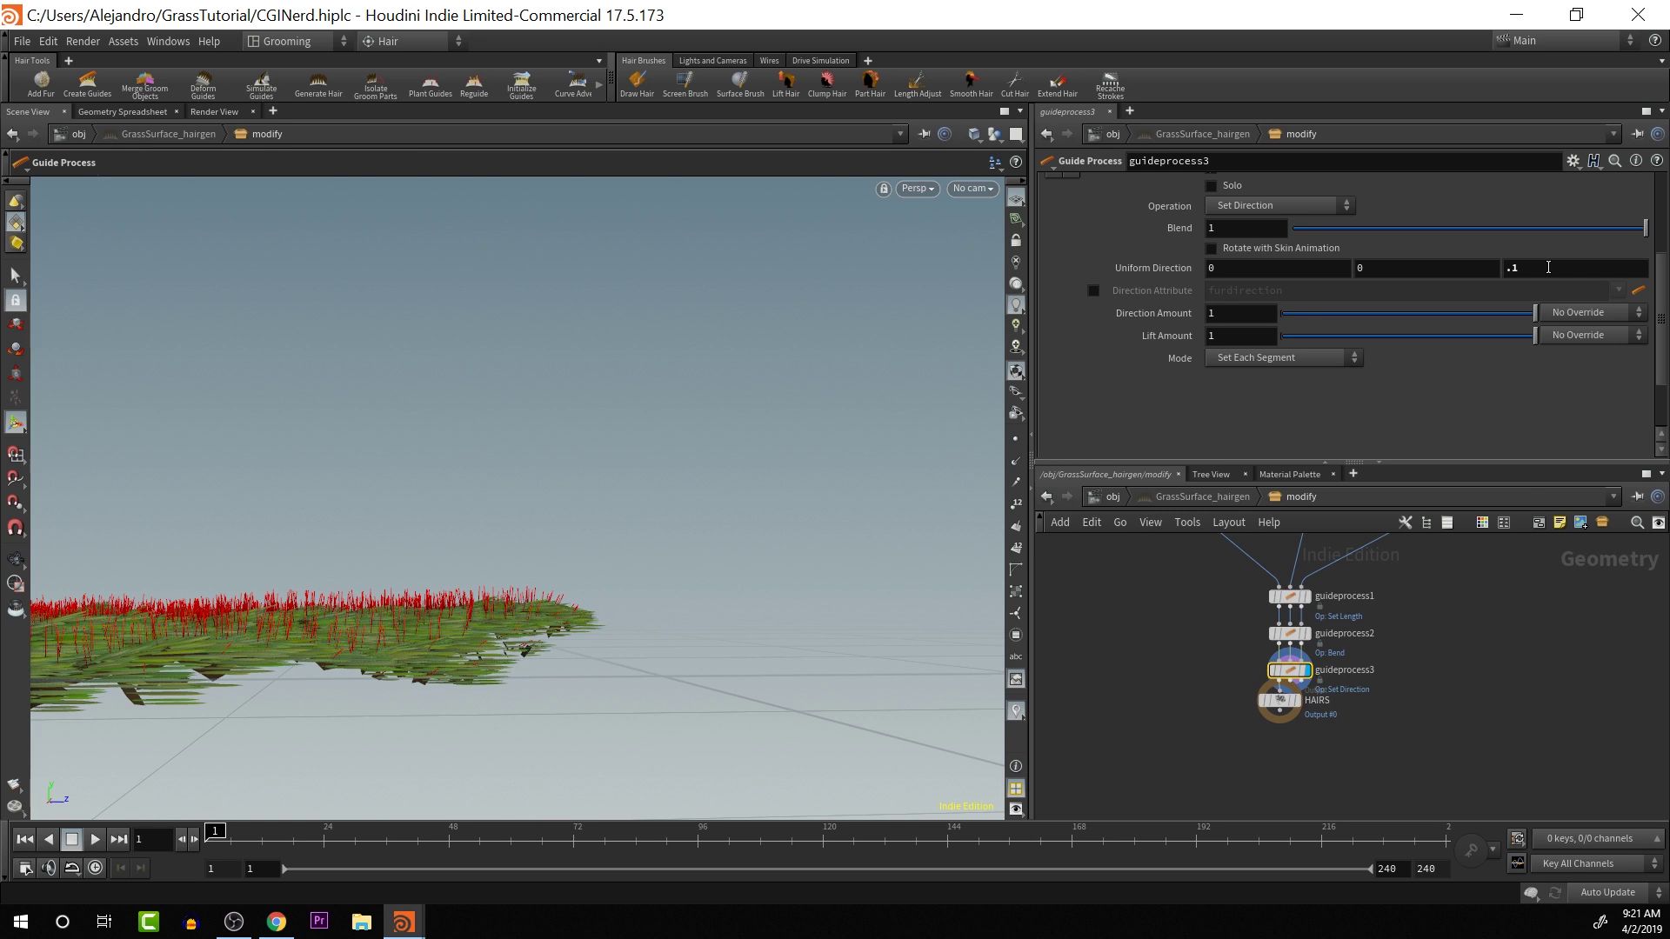
pyautogui.doubleClick(1548, 267)
pyautogui.write('1')
pyautogui.press('Return')
pyautogui.press('Return')
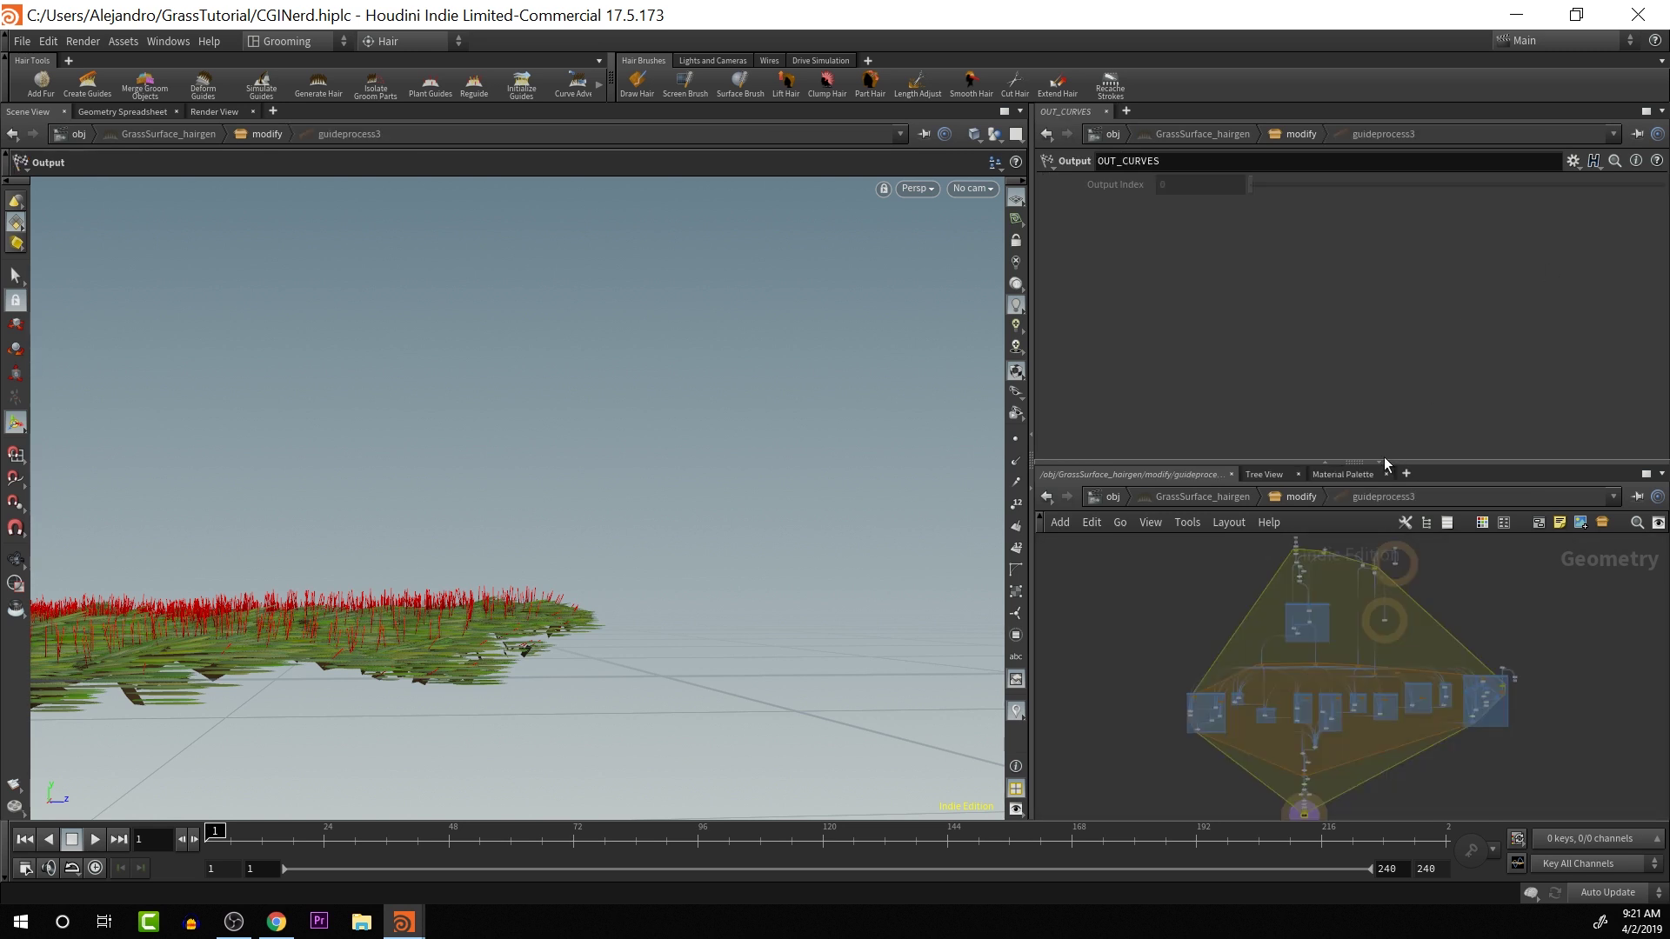
pyautogui.click(1300, 497)
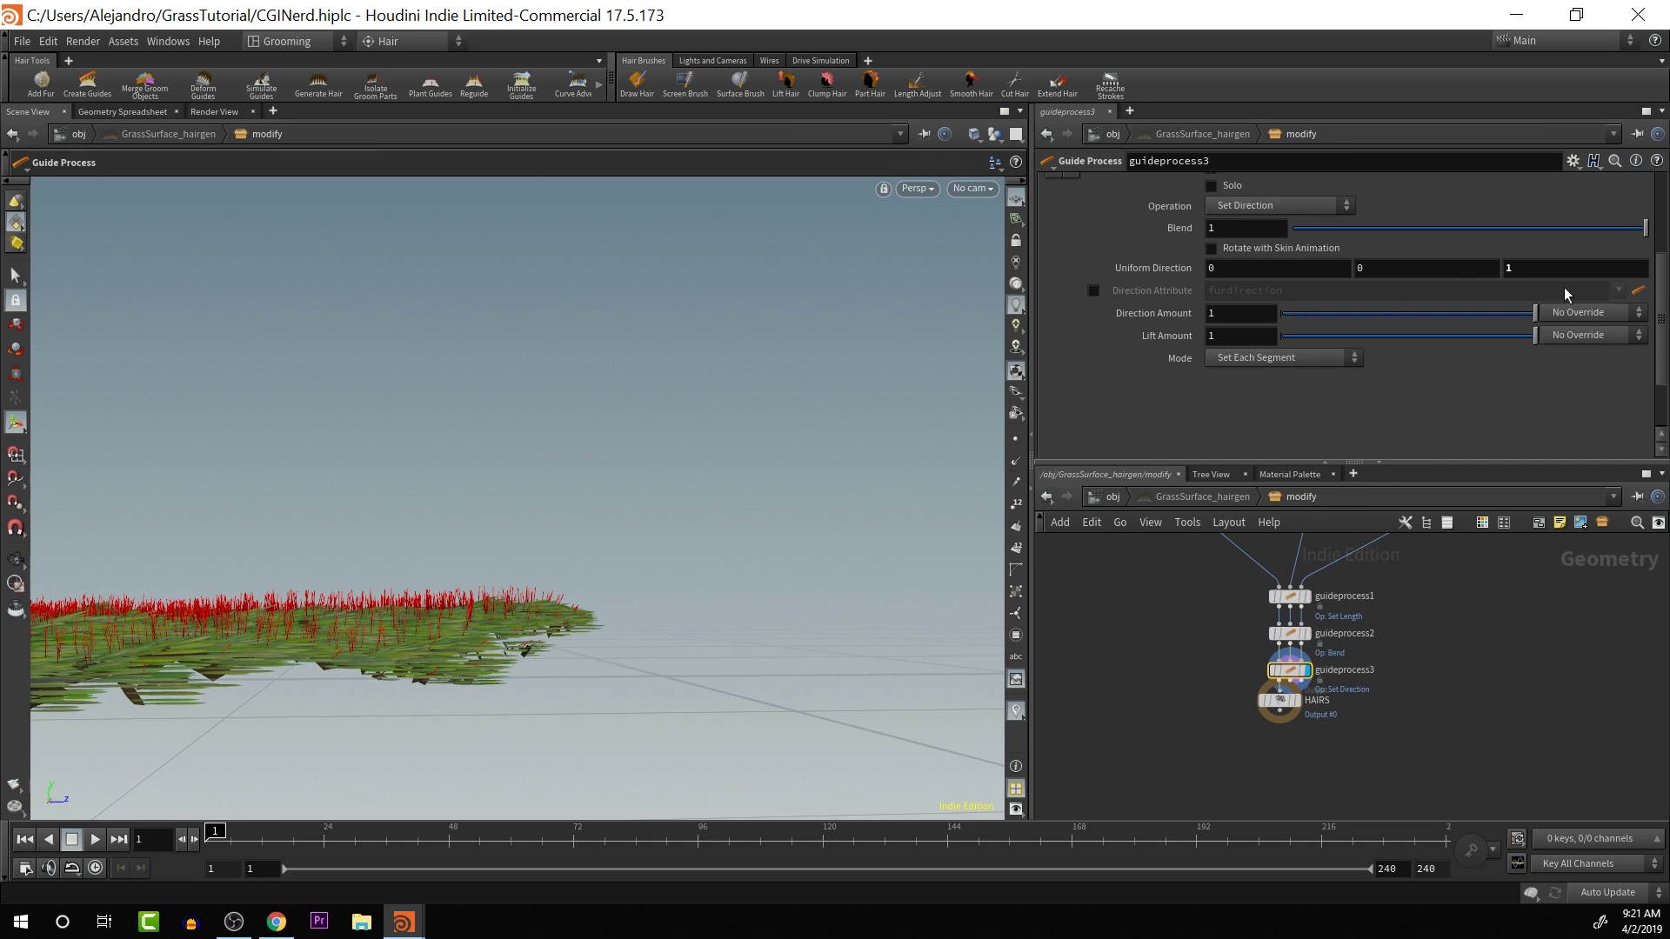
pyautogui.click(1541, 271)
pyautogui.press('Return')
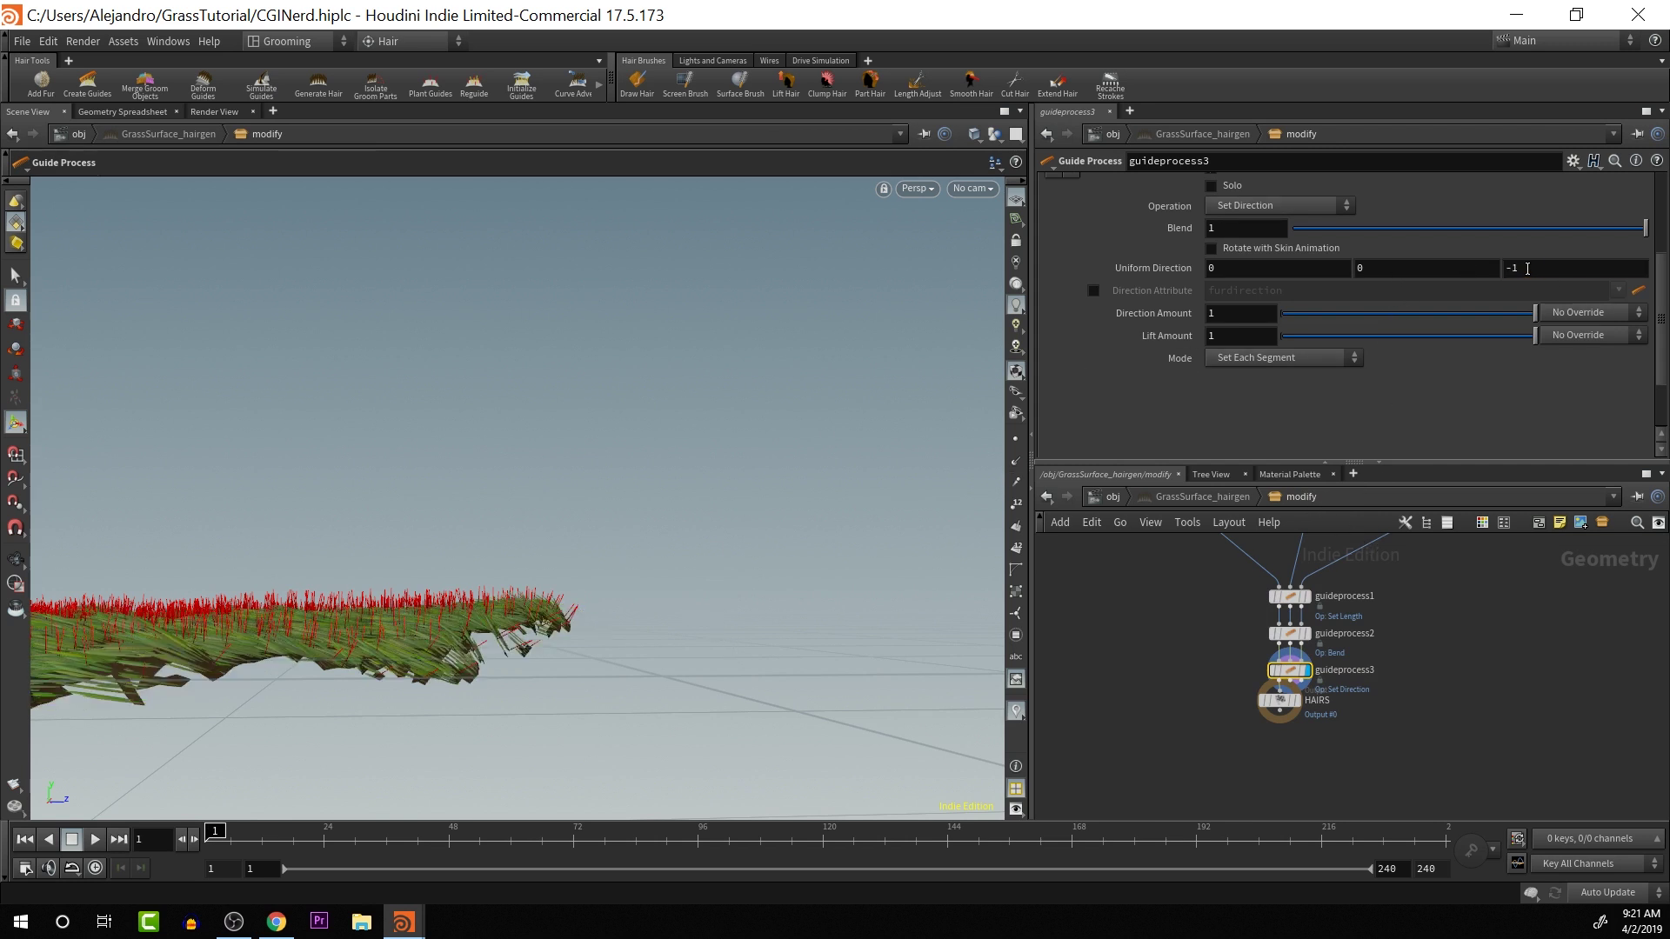
# - Lower the Set Direction process's Blend to 0.234 and check how the grass leans across the surface
pyautogui.keyDown('alt'); pyautogui.moveTo(632, 572); pyautogui.dragTo(584, 599); pyautogui.keyUp('alt')
pyautogui.keyDown('alt'); pyautogui.moveTo(583, 599); pyautogui.dragTo(584, 562, button='right'); pyautogui.keyUp('alt')
pyautogui.moveTo(583, 562); pyautogui.dragTo(585, 552)
pyautogui.press('Return')
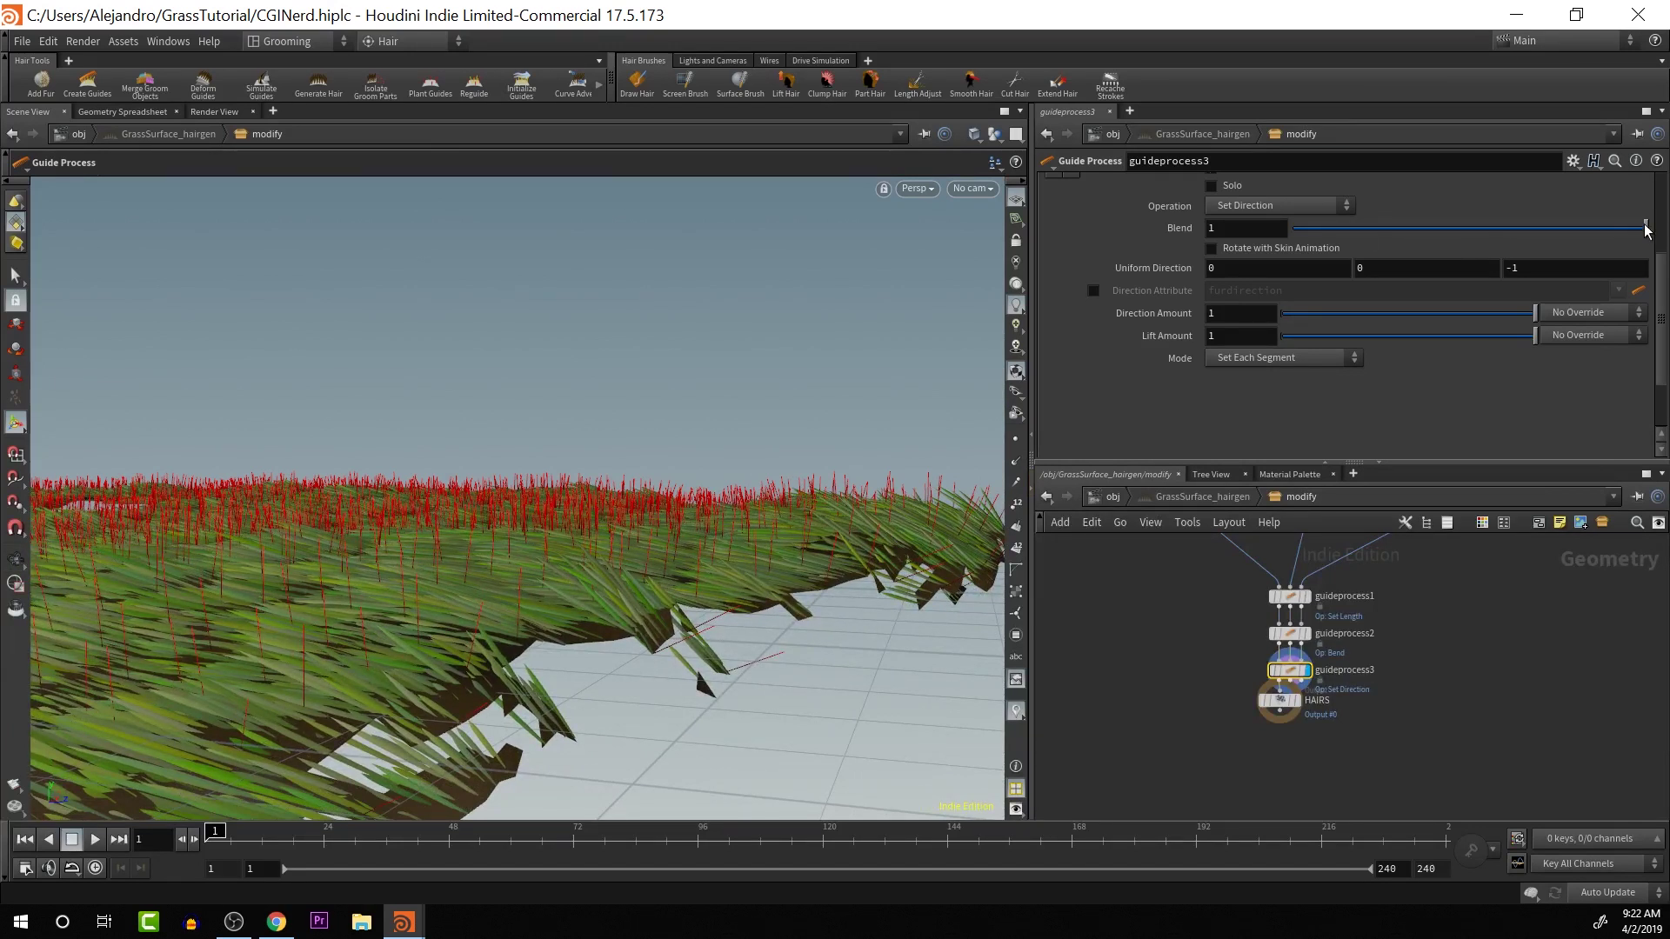
pyautogui.moveTo(1646, 228); pyautogui.dragTo(1406, 249)
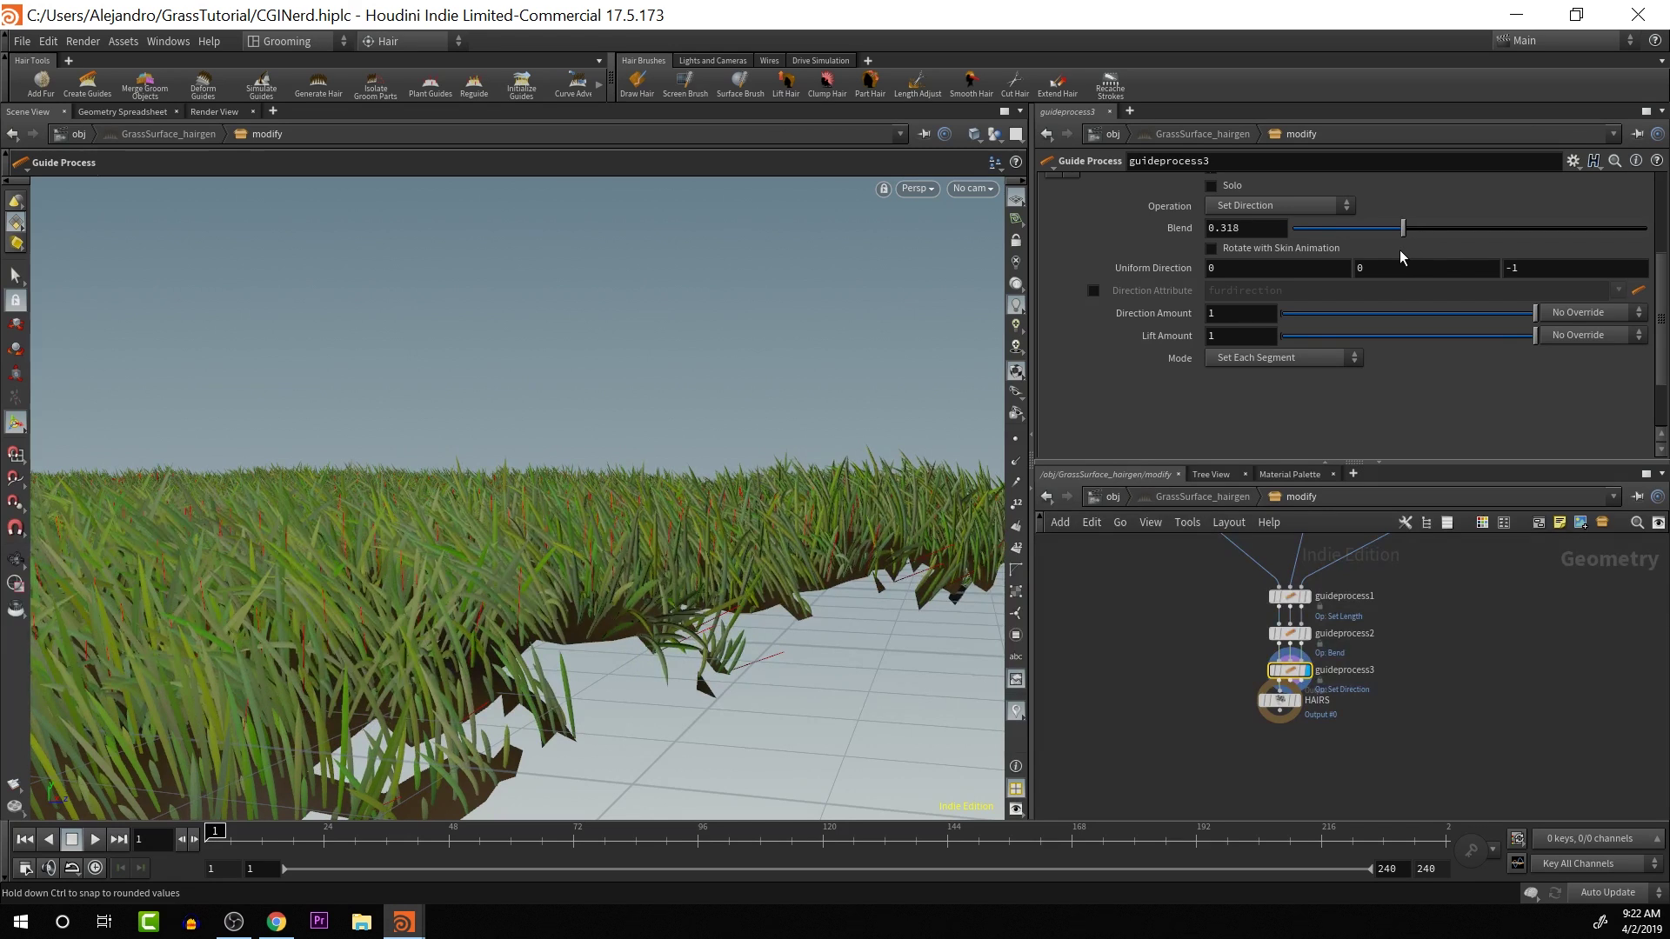
pyautogui.moveTo(1401, 248); pyautogui.dragTo(1391, 249)
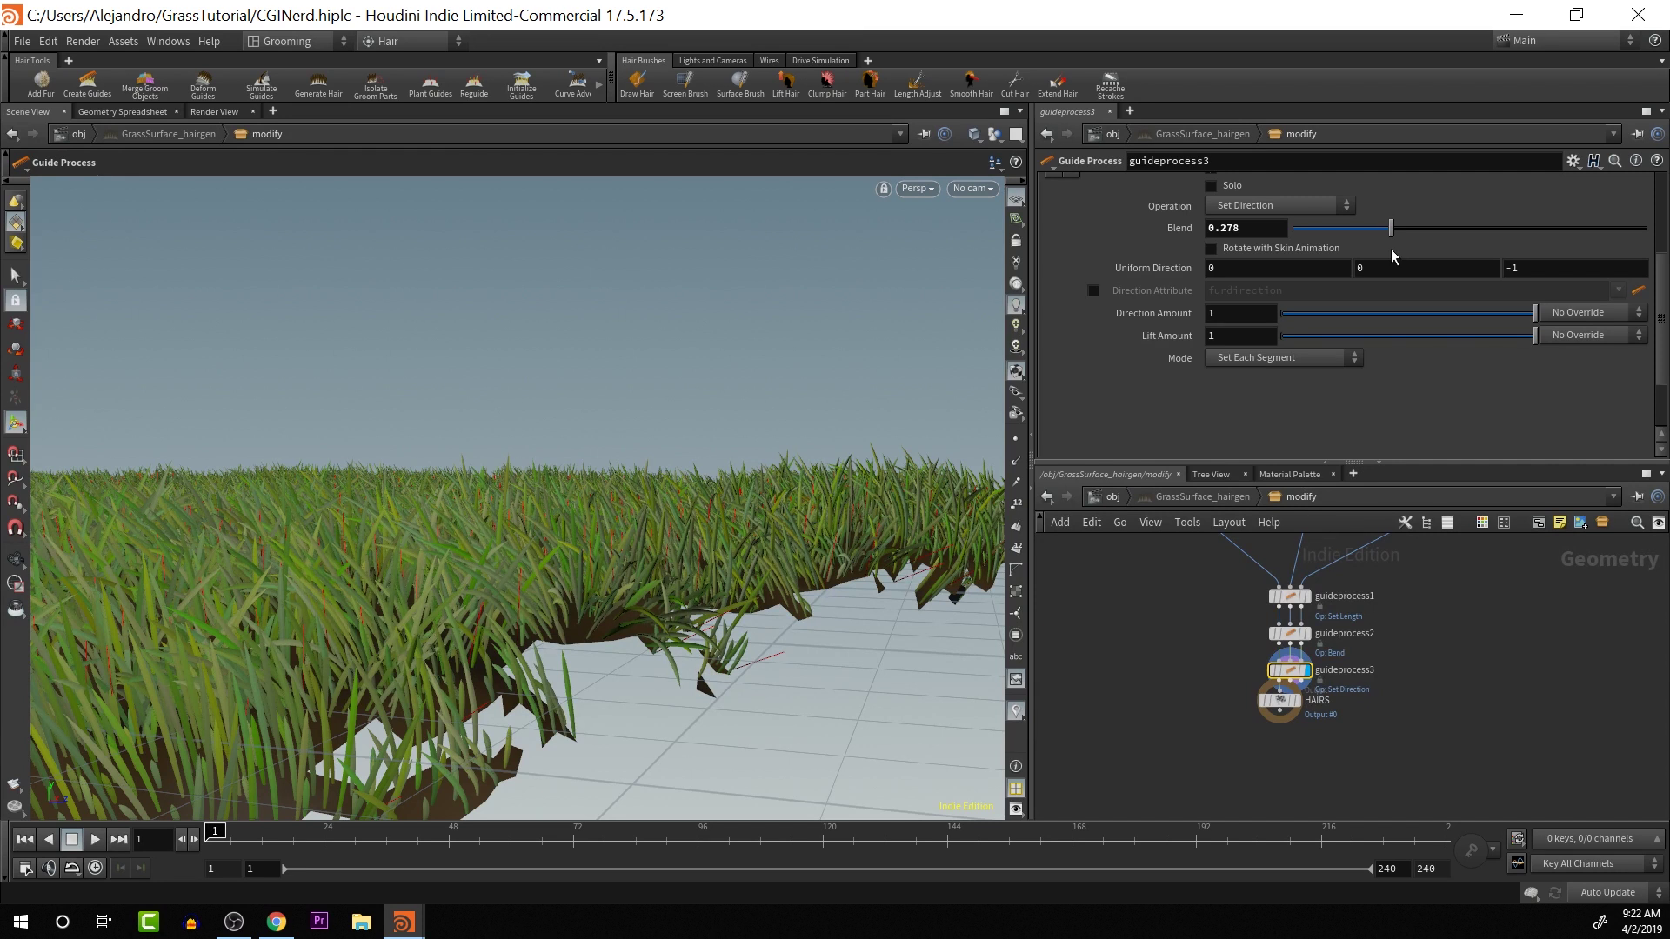
pyautogui.moveTo(1391, 227); pyautogui.dragTo(1374, 232)
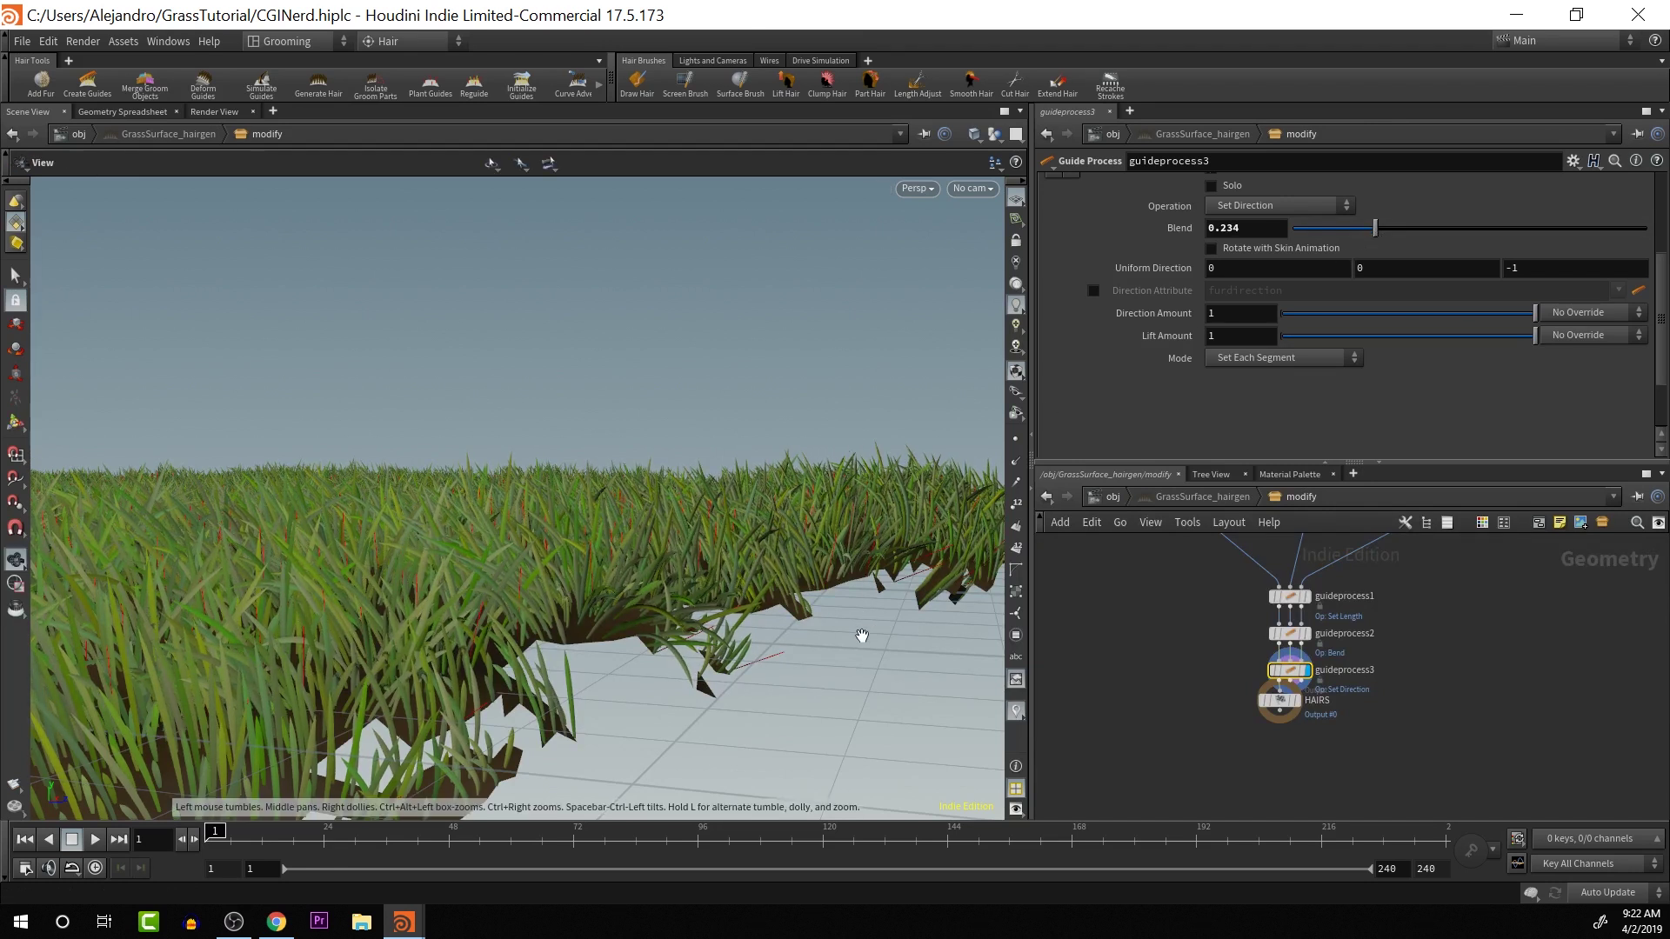
pyautogui.keyDown('alt'); pyautogui.moveTo(861, 635); pyautogui.dragTo(557, 646); pyautogui.keyUp('alt')
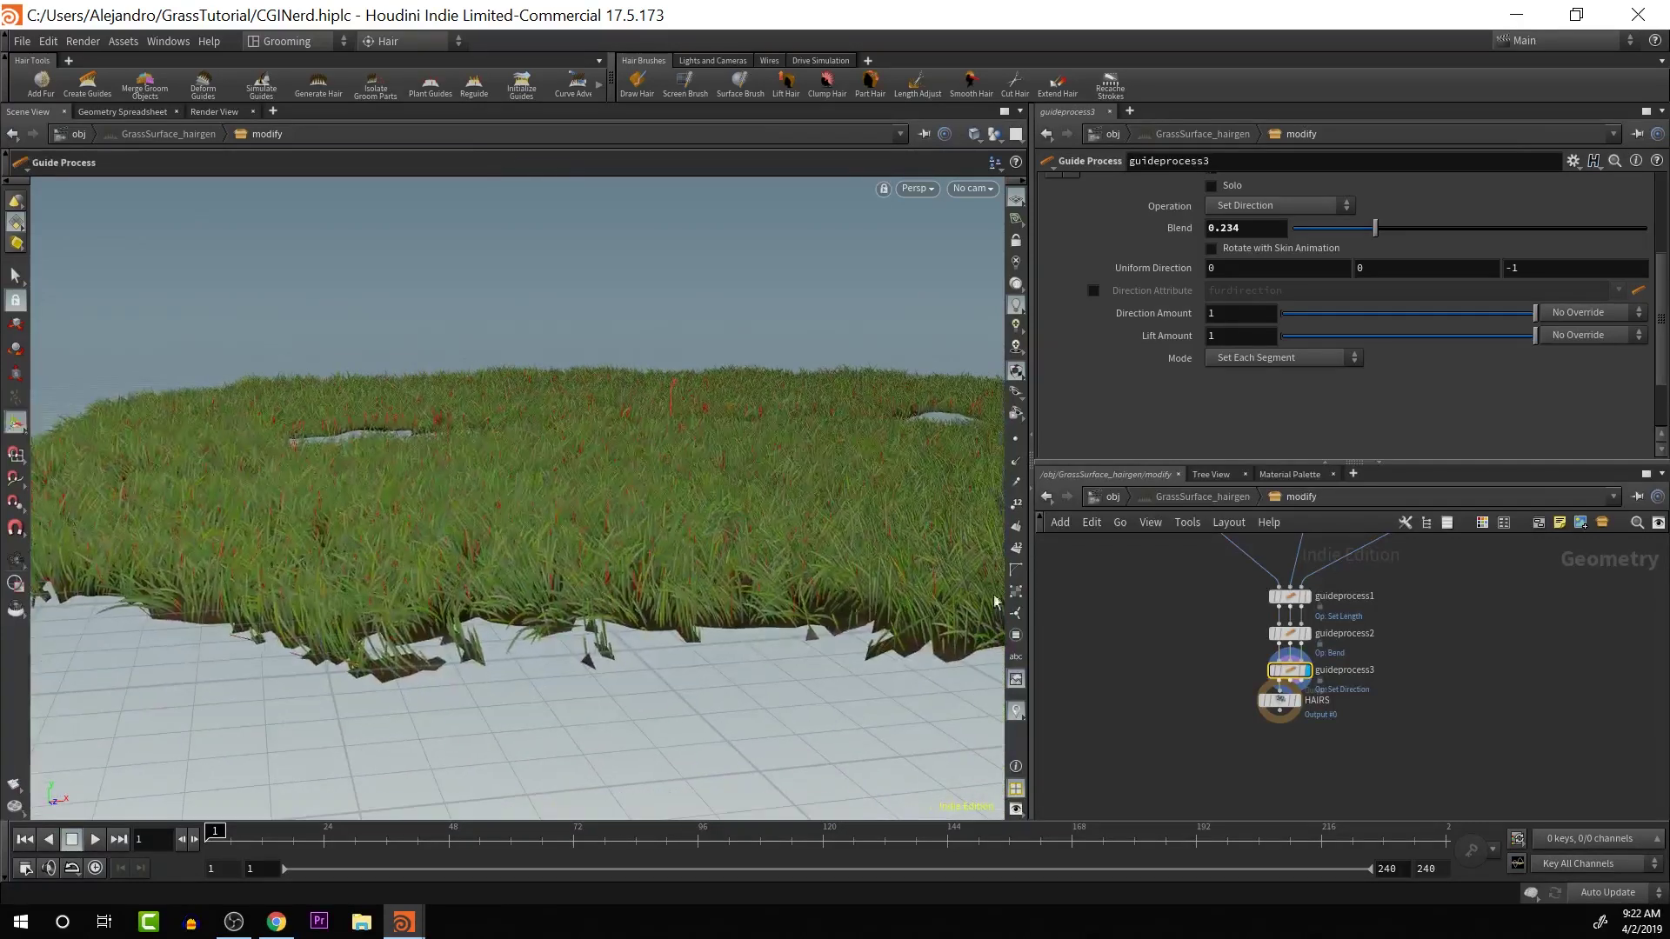
# - Return to the object level, display the scene object, and deselect GrassSurface_hairgen to review the grass on the whole island
pyautogui.click(1113, 497)
pyautogui.moveTo(1255, 666); pyautogui.dragTo(1311, 618, button='middle')
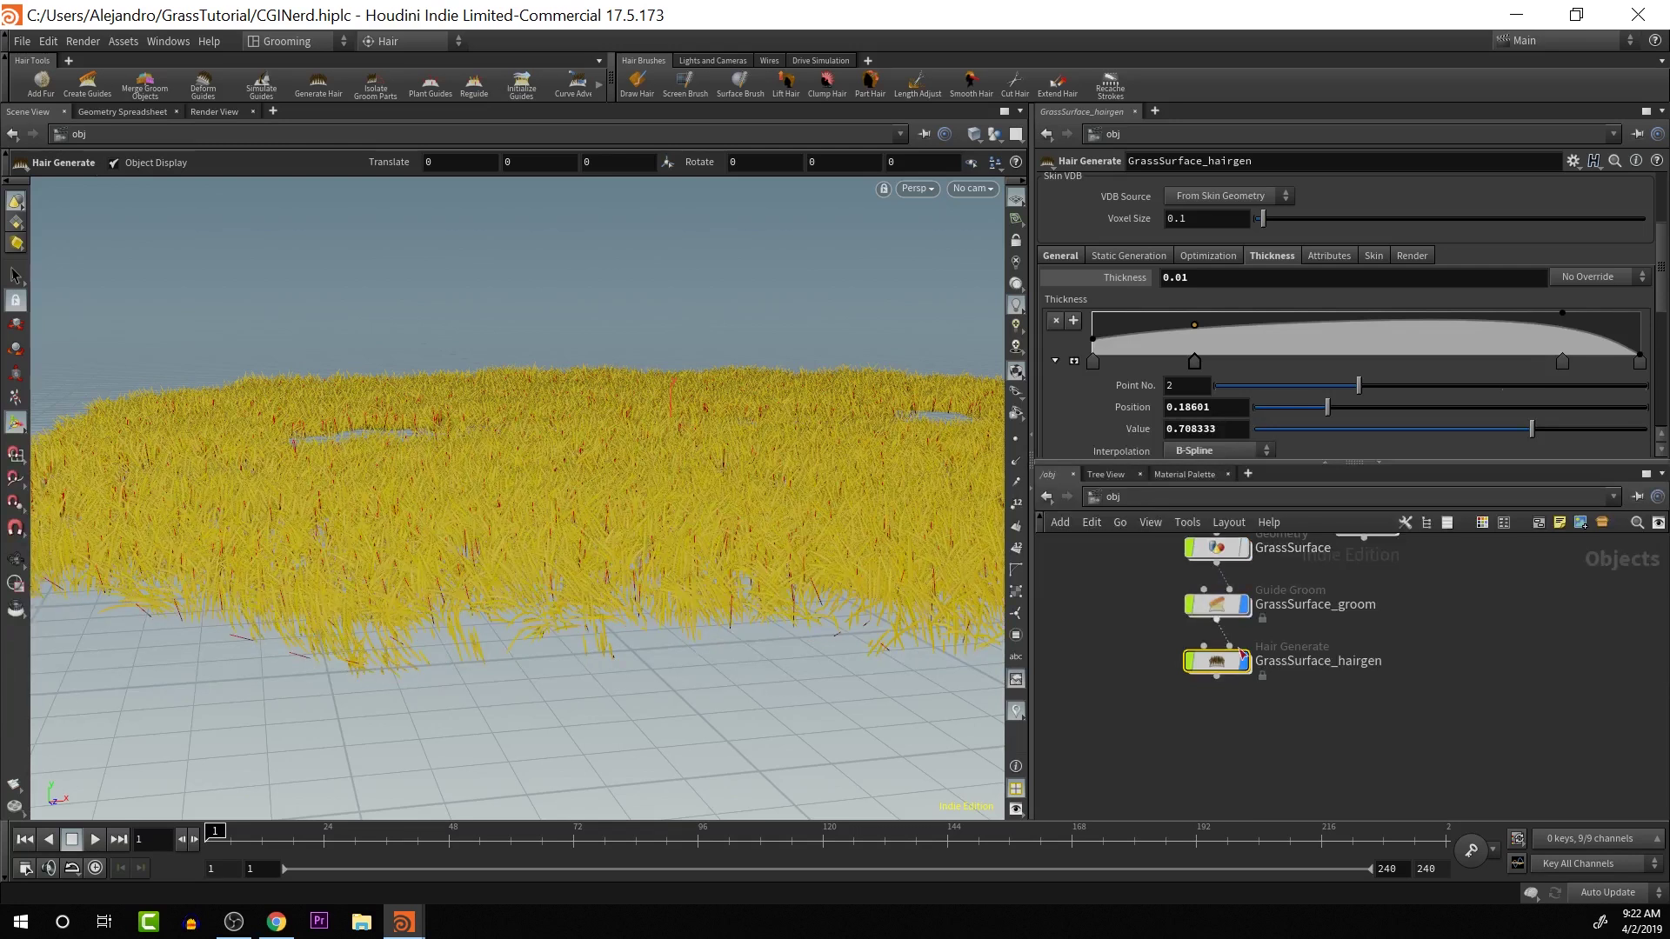
pyautogui.moveTo(1400, 532); pyautogui.dragTo(1333, 636, button='middle')
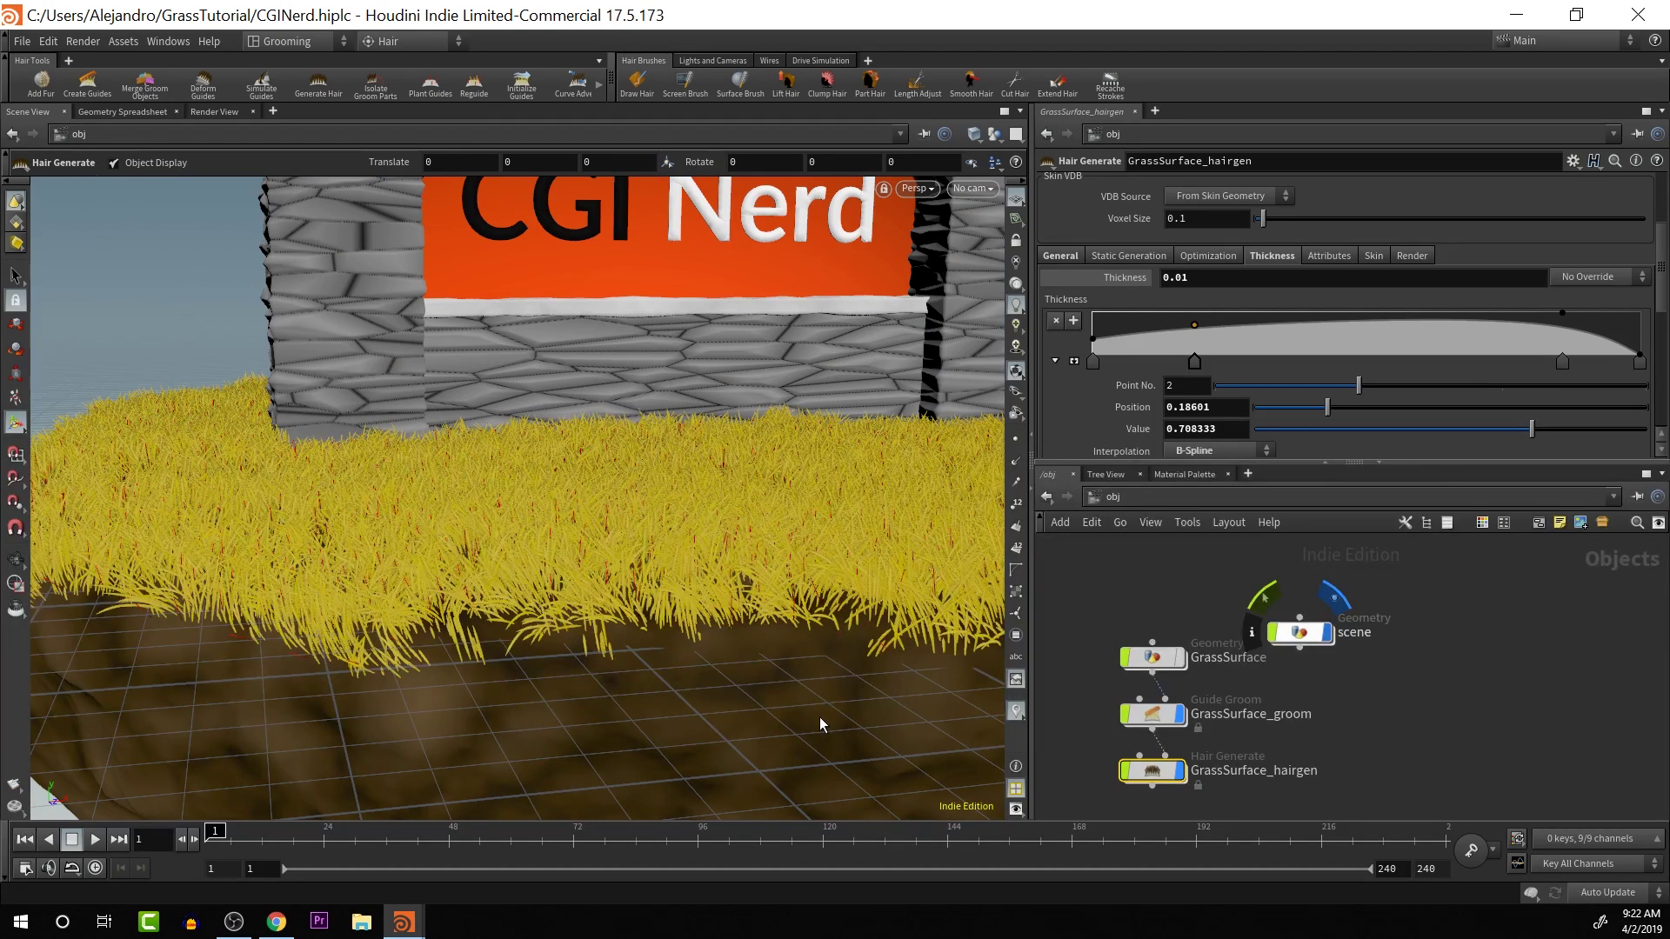
pyautogui.scroll(-2, 765, 669)
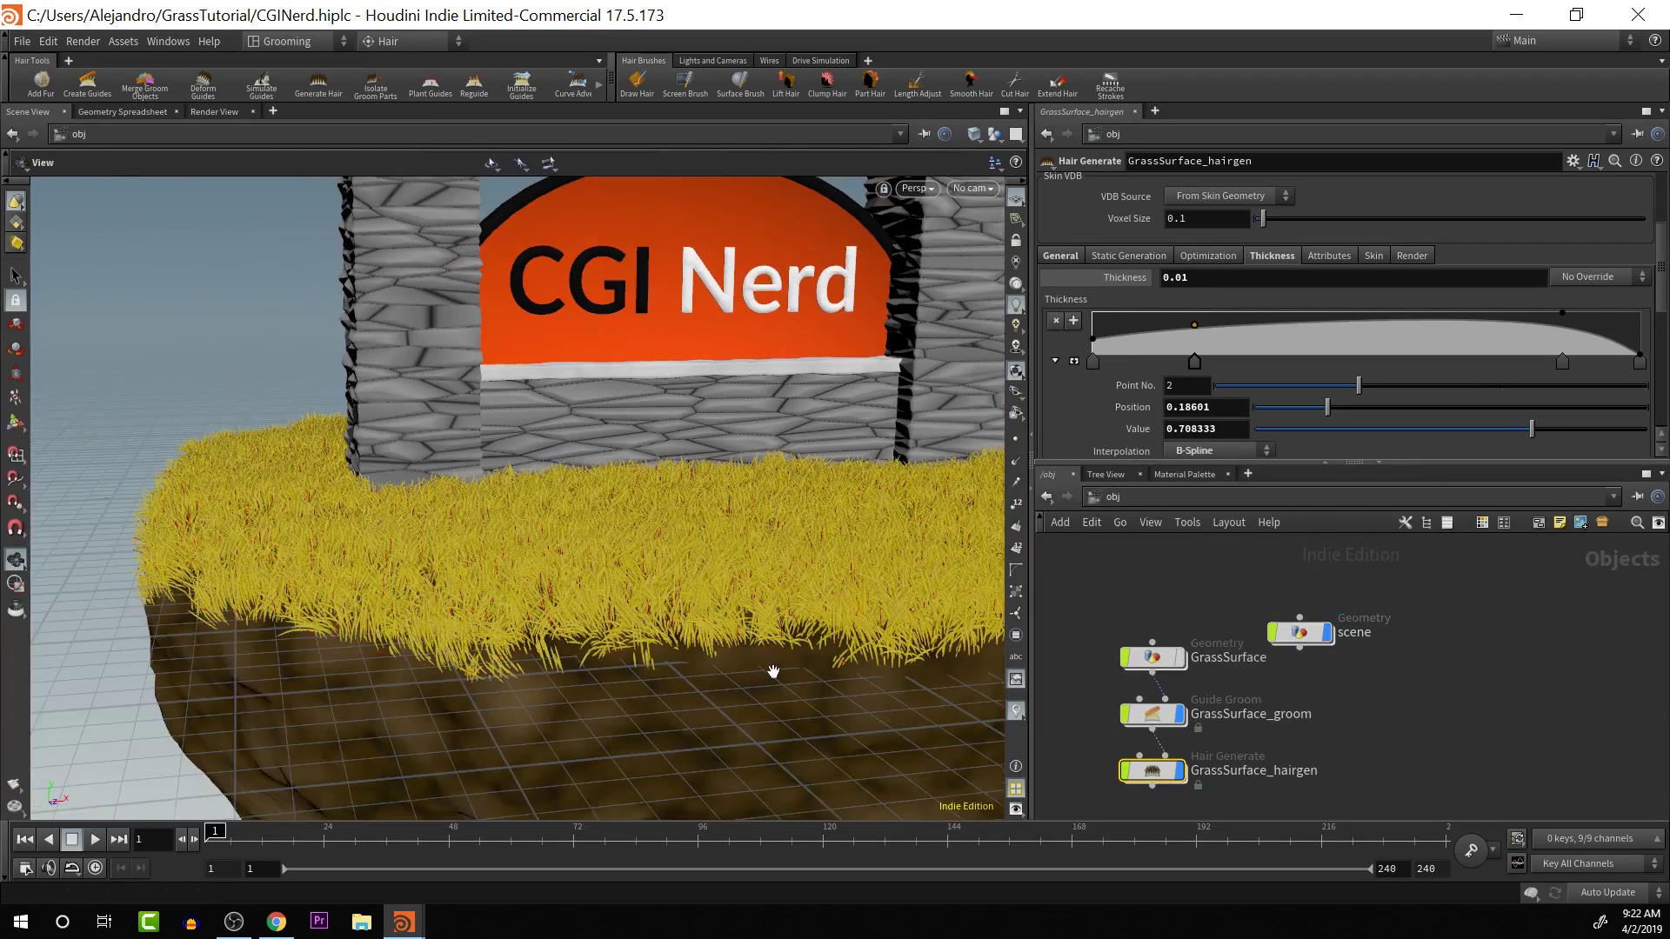
pyautogui.moveTo(772, 670); pyautogui.dragTo(478, 619, button='middle')
pyautogui.scroll(-2, 481, 624)
pyautogui.scroll(-10, 481, 622)
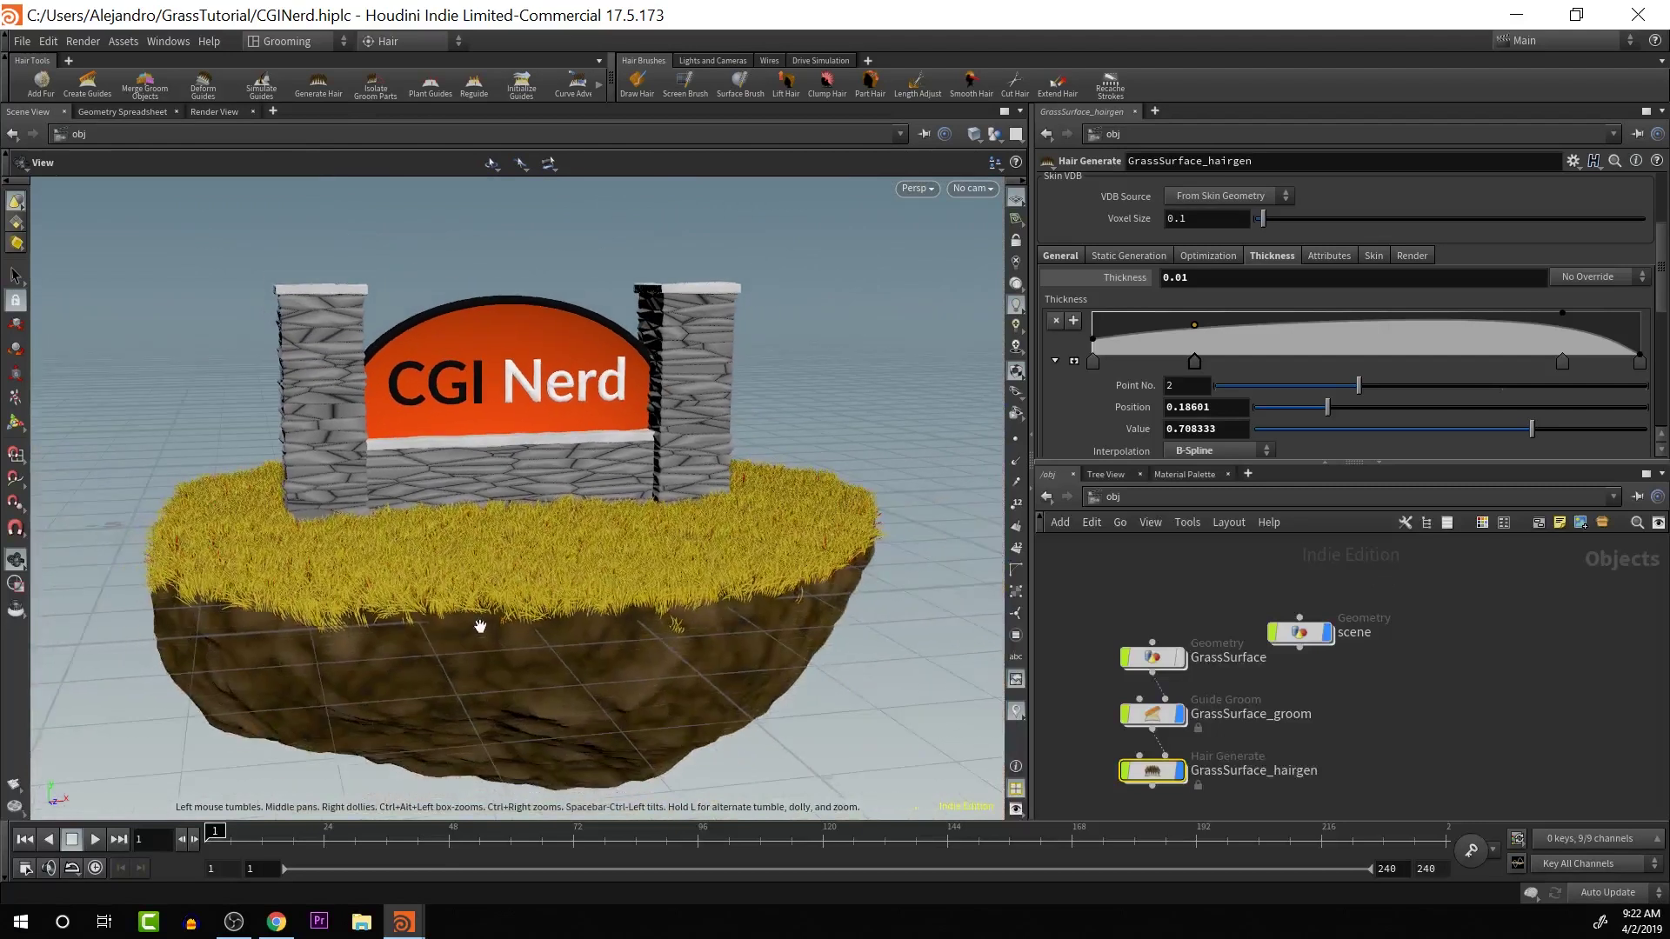
pyautogui.press('Return')
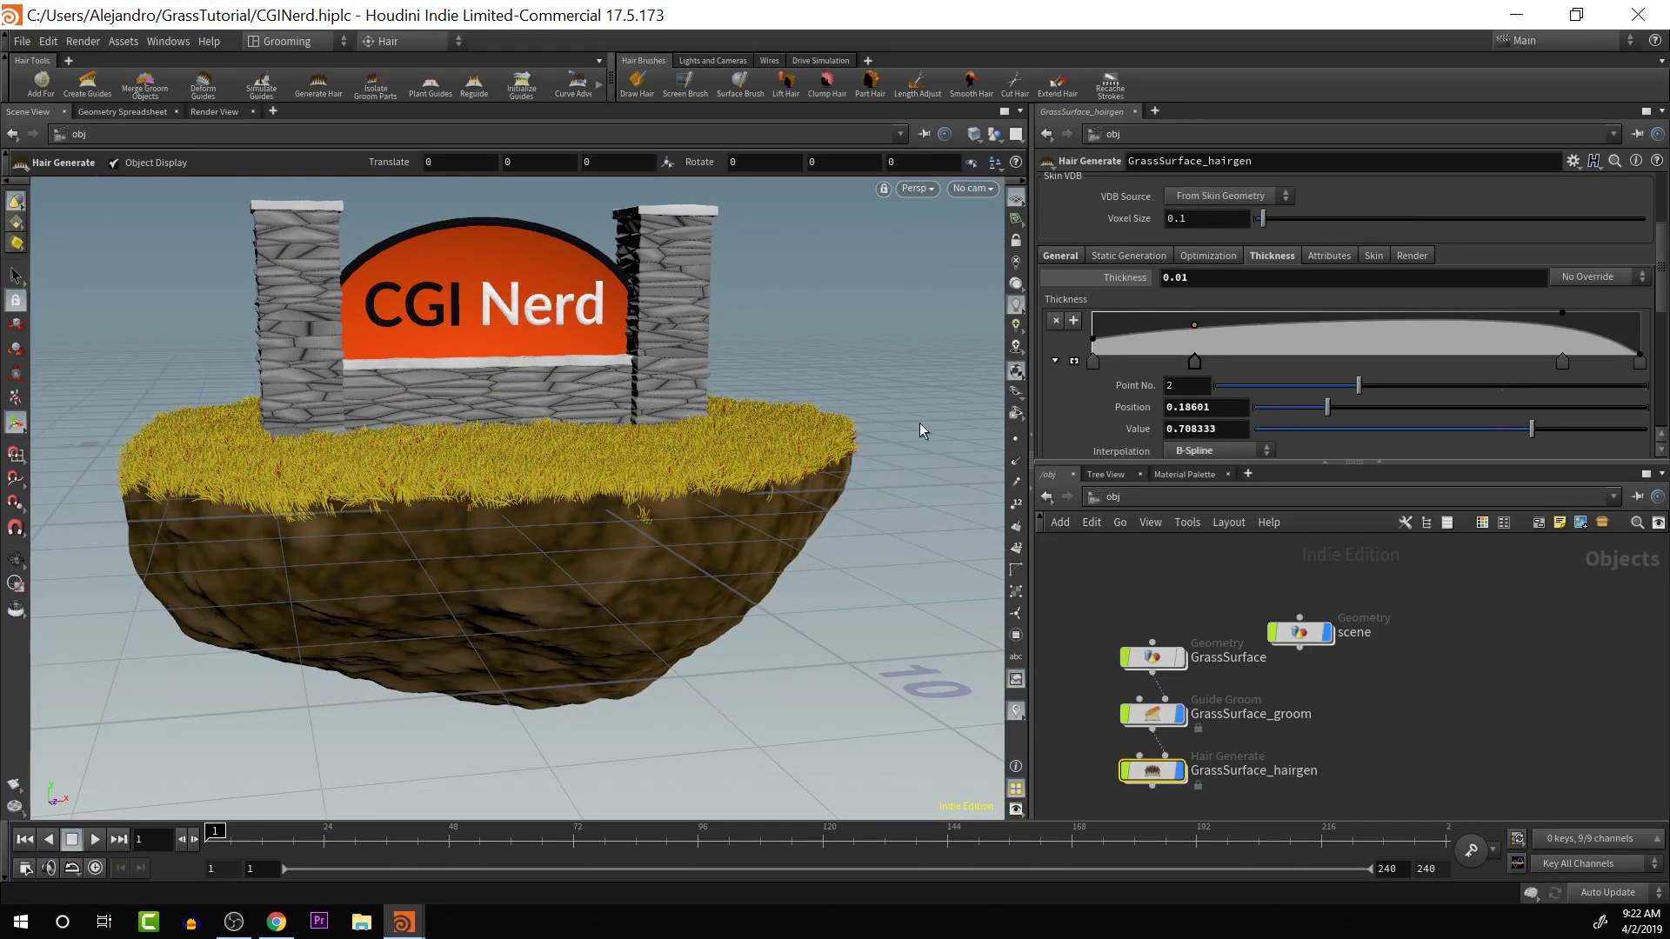
pyautogui.click(1171, 586)
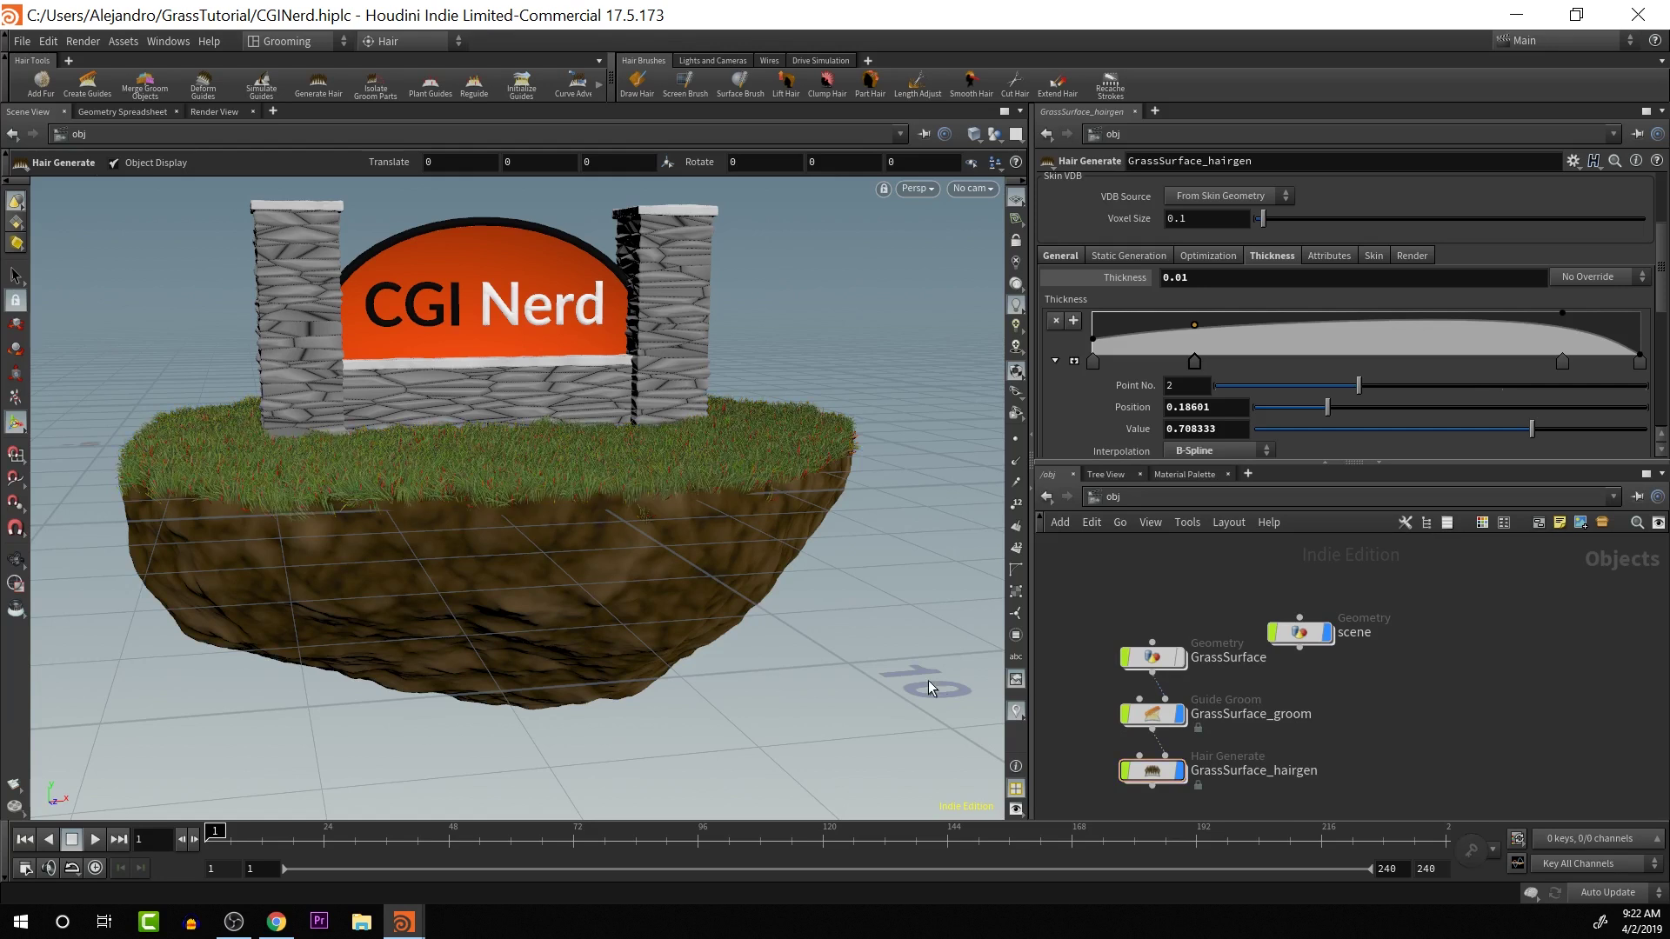
# - Set the Max Length of the Set Length process inside GrassSurface_hairgen to 0.354 for taller grass blades
pyautogui.keyDown('alt'); pyautogui.moveTo(781, 585); pyautogui.dragTo(755, 567); pyautogui.keyUp('alt')
pyautogui.scroll(5, 755, 567)
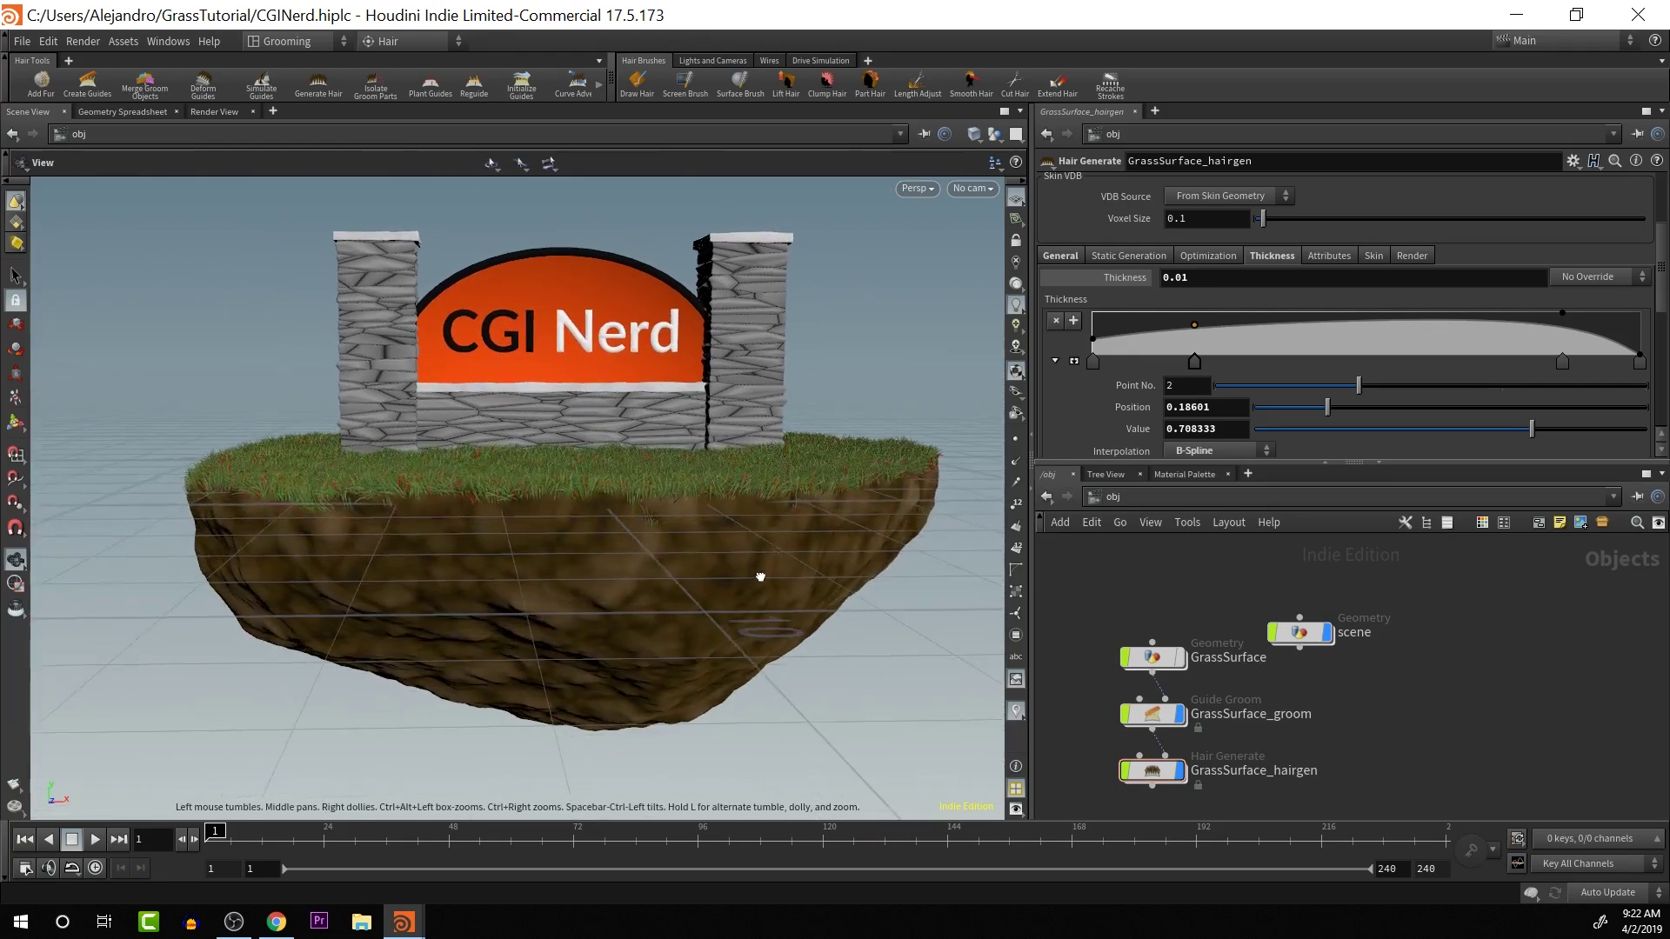
pyautogui.moveTo(756, 572); pyautogui.dragTo(824, 710)
pyautogui.press('Return')
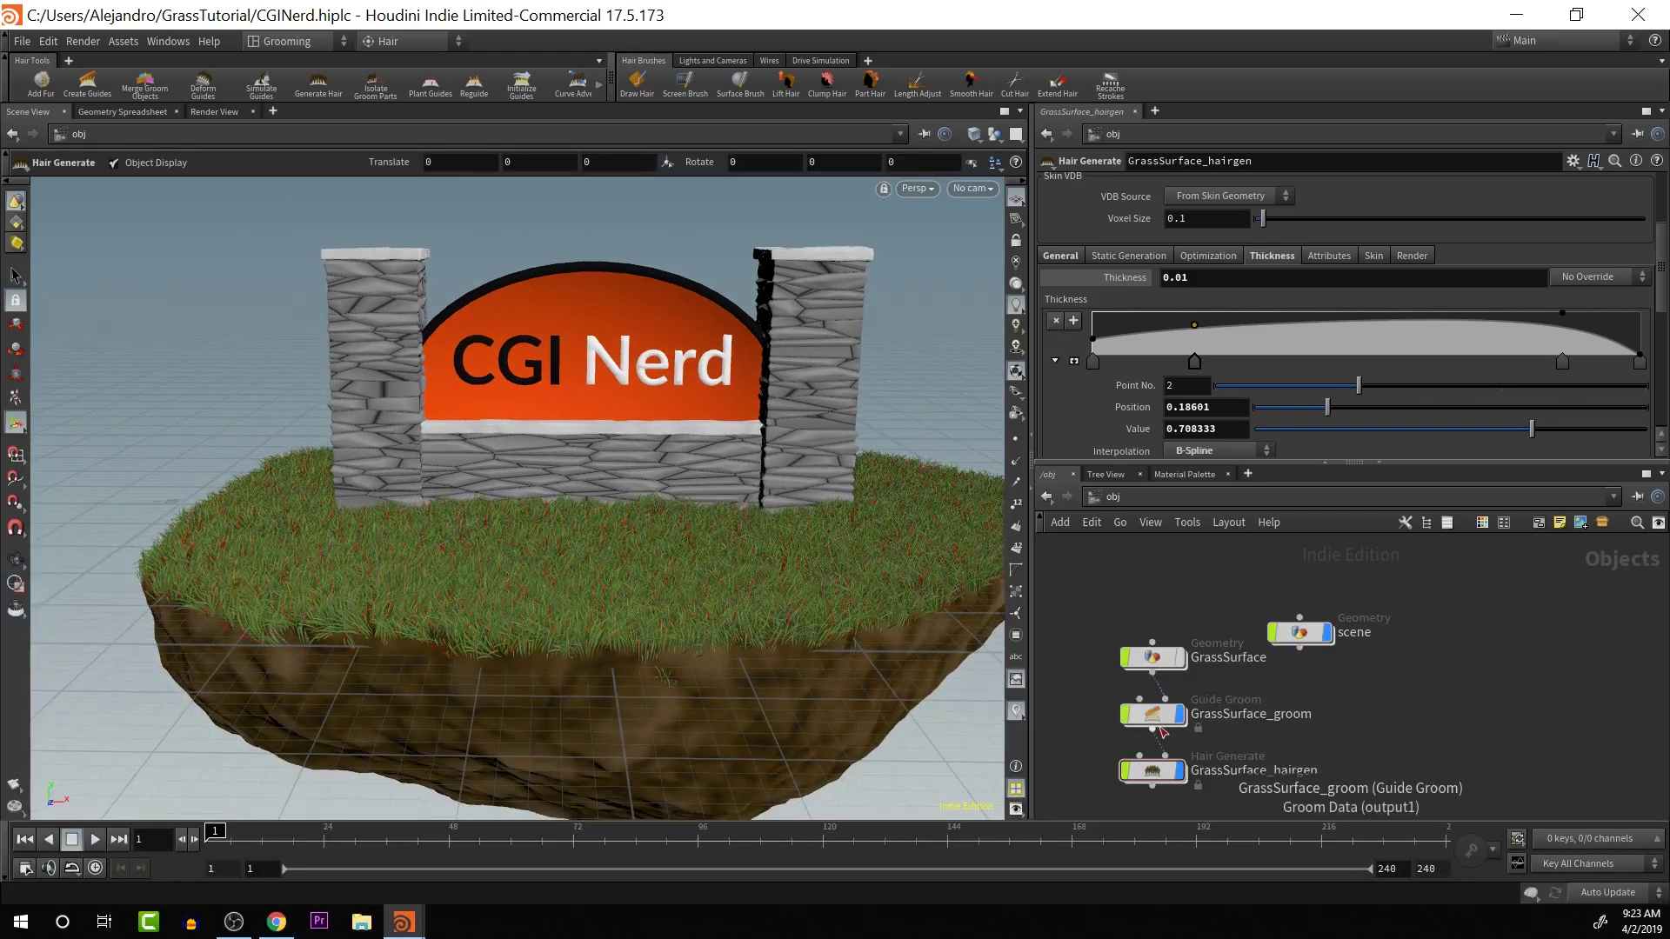
pyautogui.doubleClick(1155, 772)
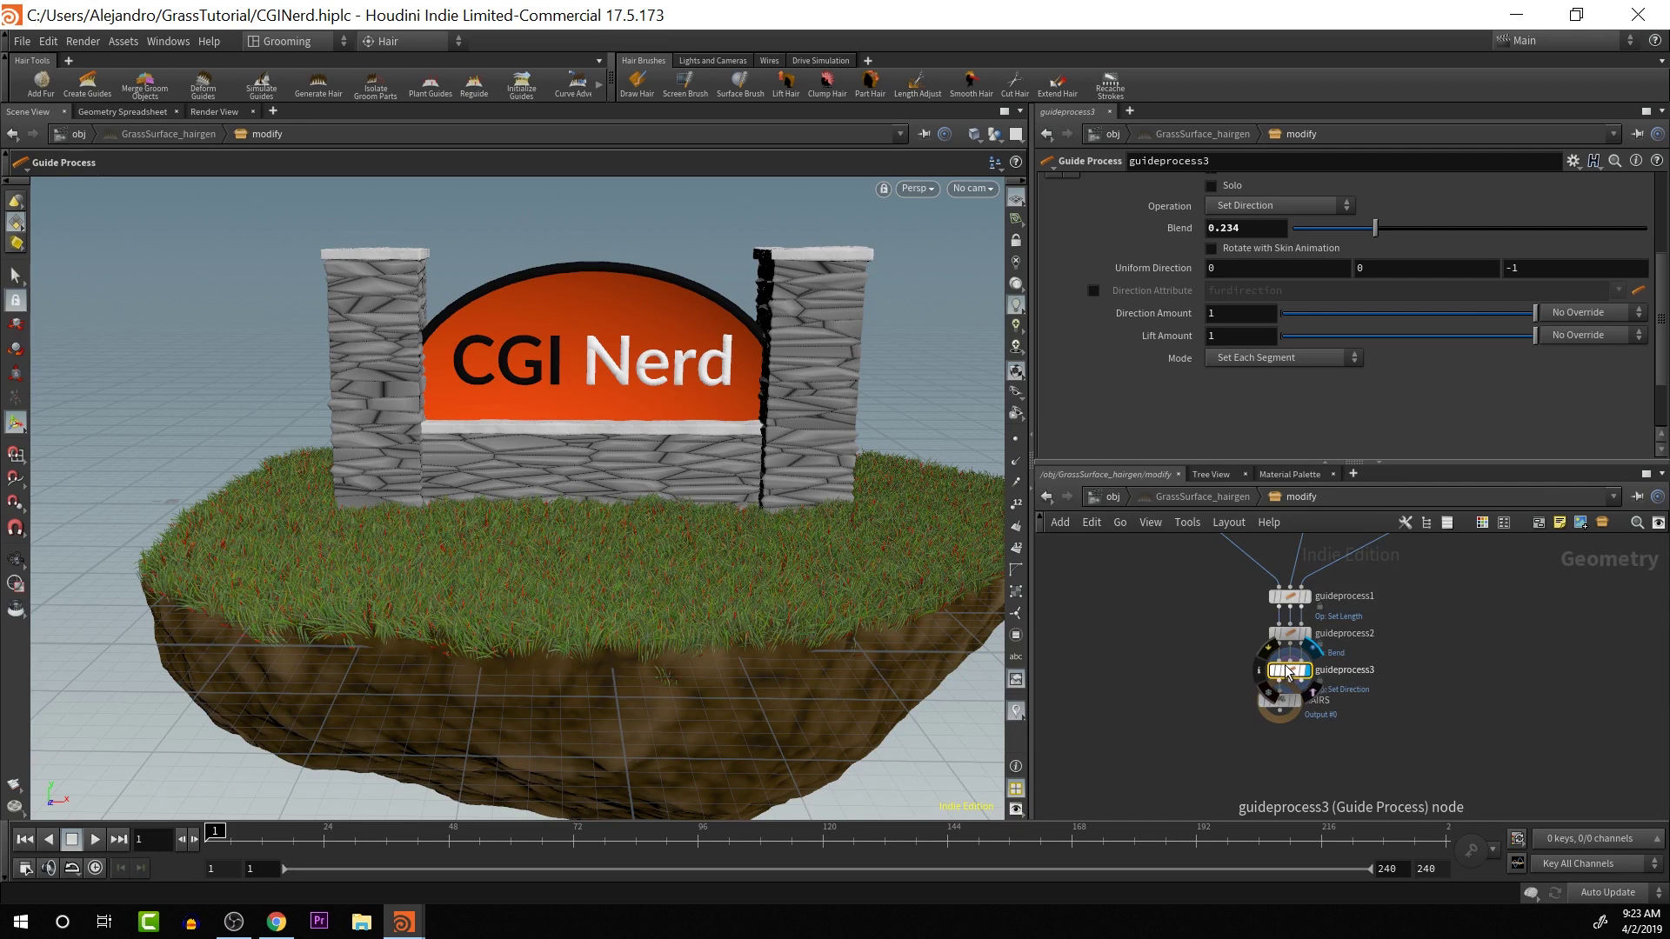
pyautogui.press('Escape')
pyautogui.moveTo(697, 559)
pyautogui.mouseDown()
pyautogui.moveTo(701, 509)
pyautogui.moveTo(699, 538)
pyautogui.mouseUp()
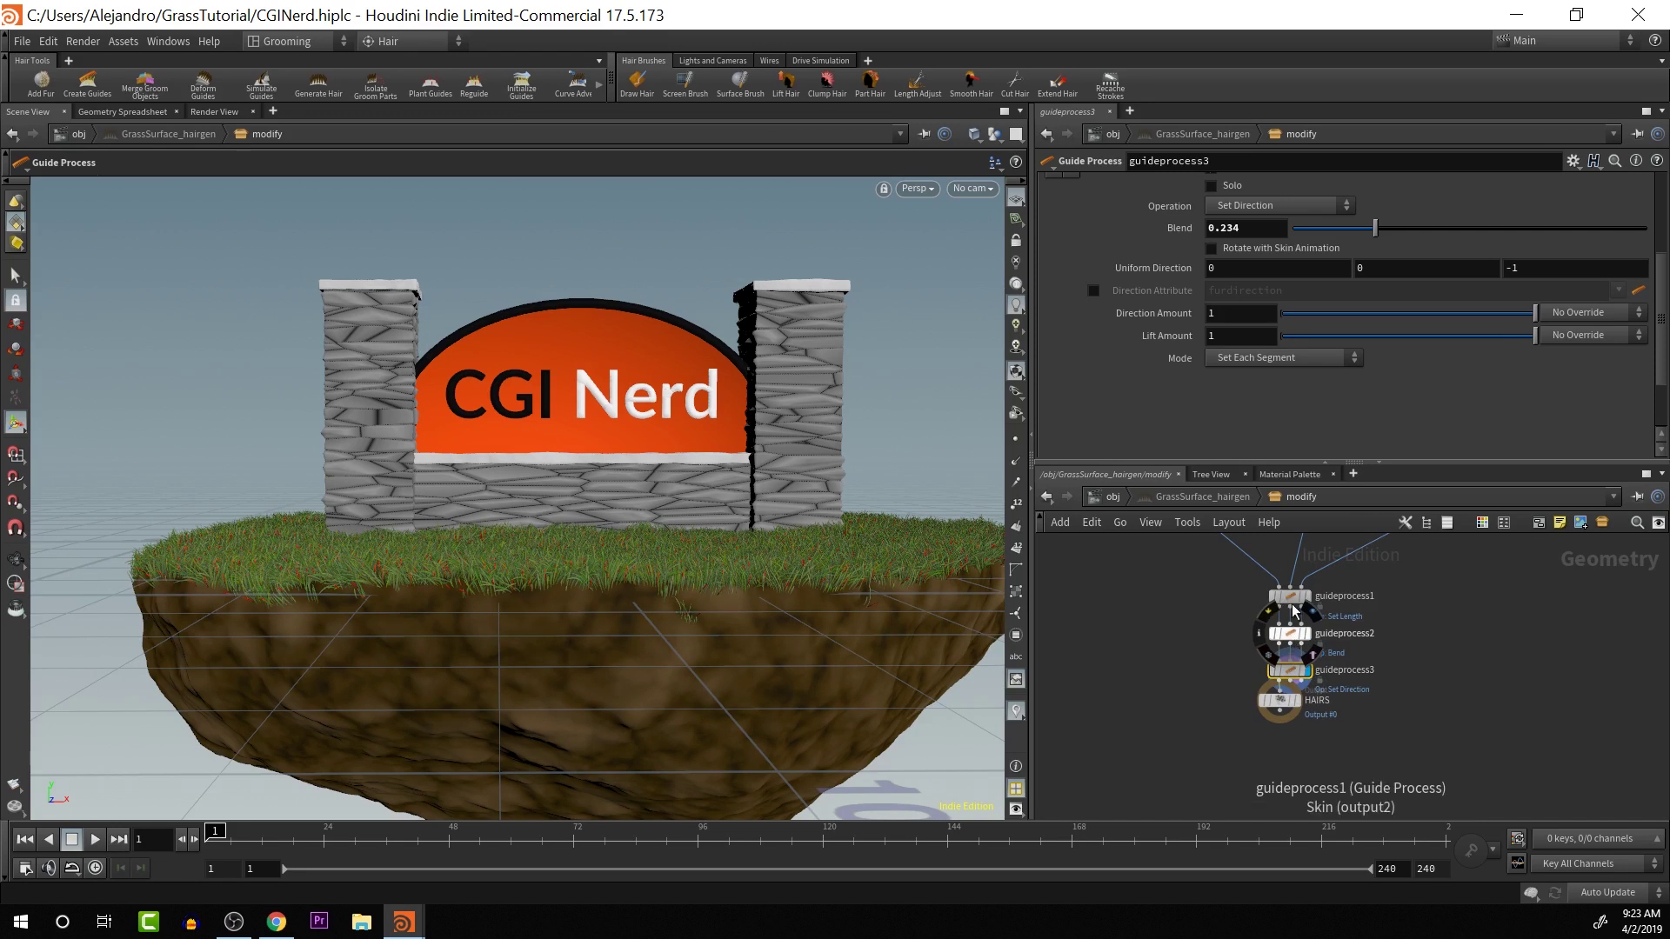
pyautogui.click(1292, 600)
pyautogui.scroll(3, 1221, 320)
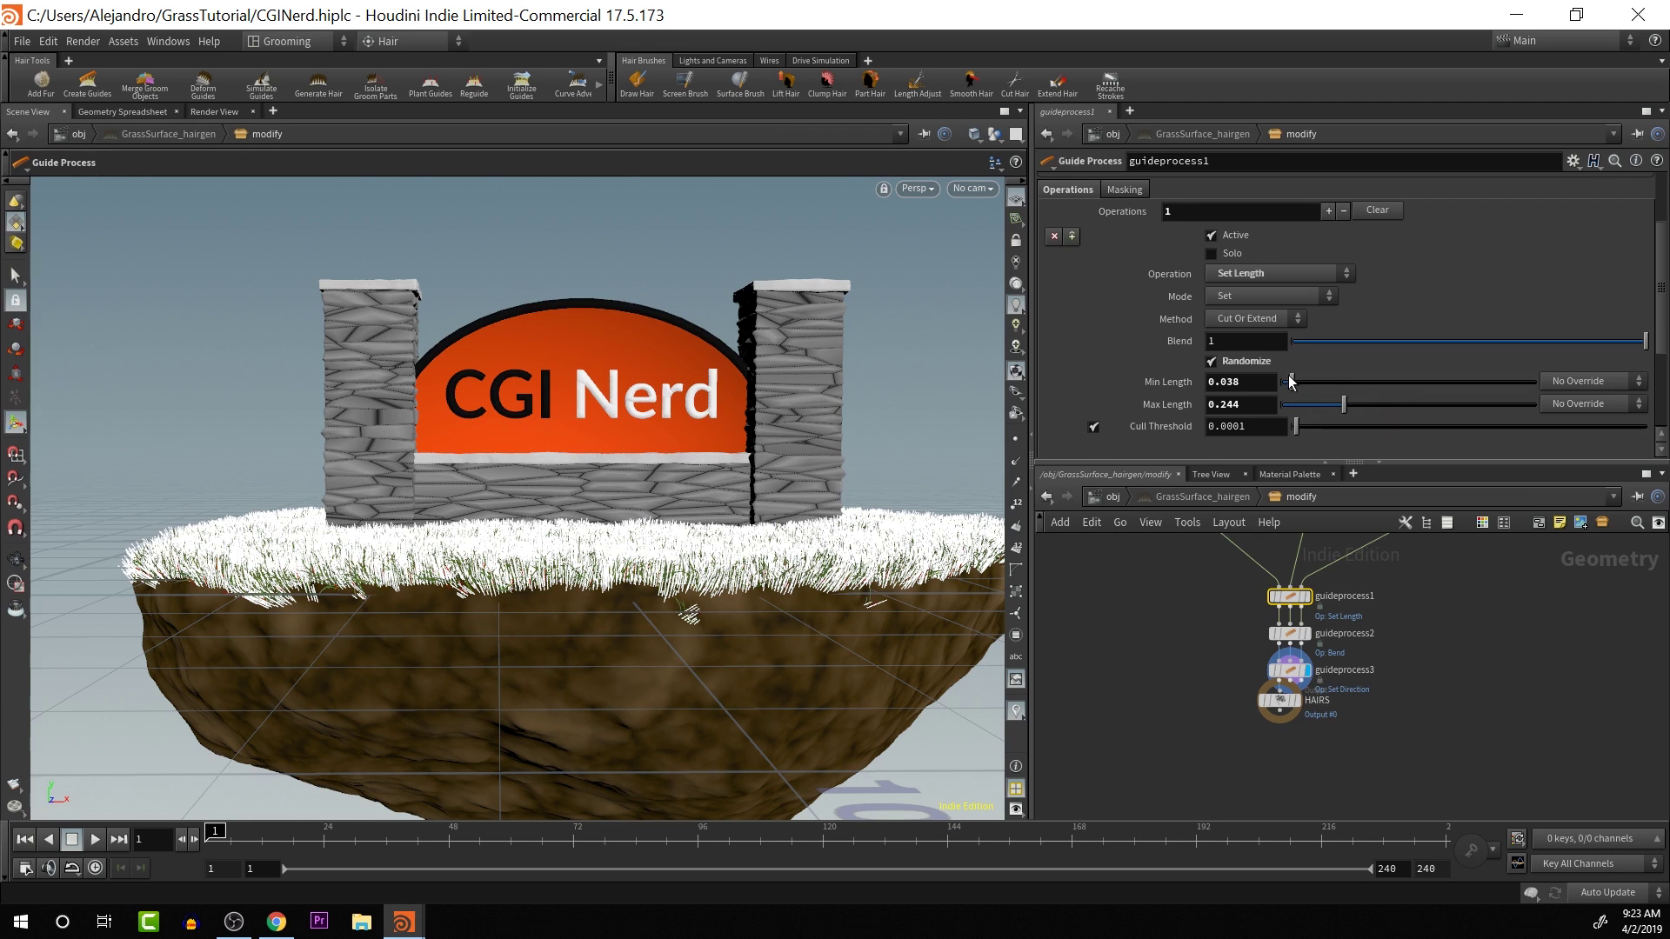
pyautogui.moveTo(1346, 414); pyautogui.dragTo(1354, 413)
pyautogui.click(1378, 408)
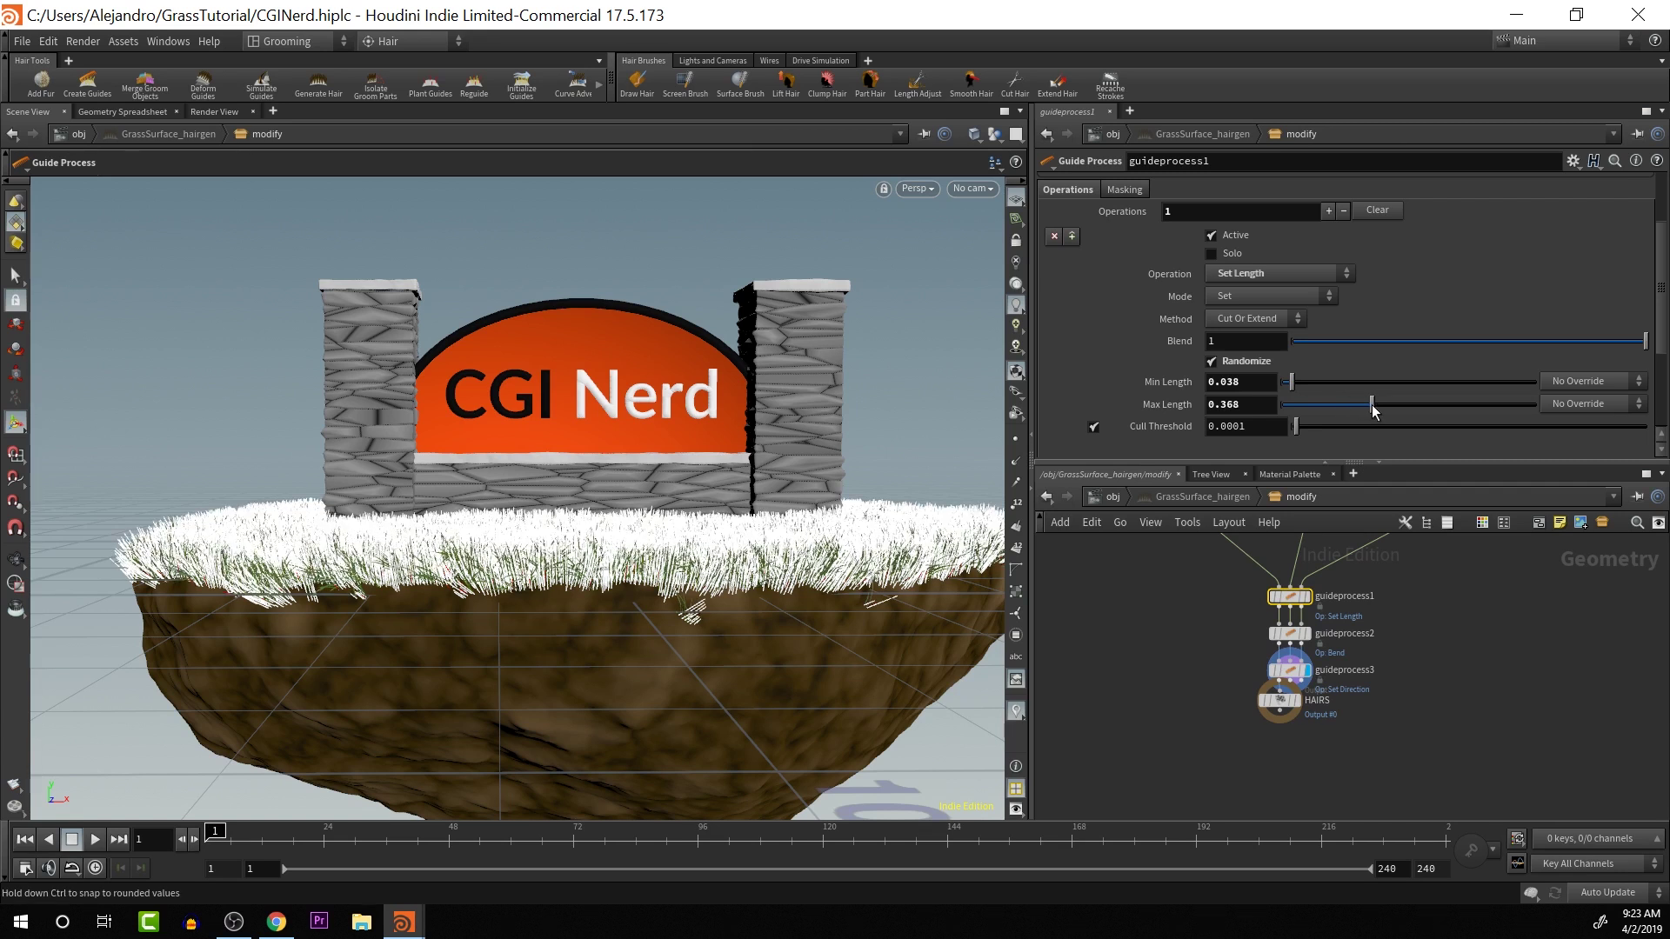
pyautogui.moveTo(1372, 411); pyautogui.dragTo(1372, 411)
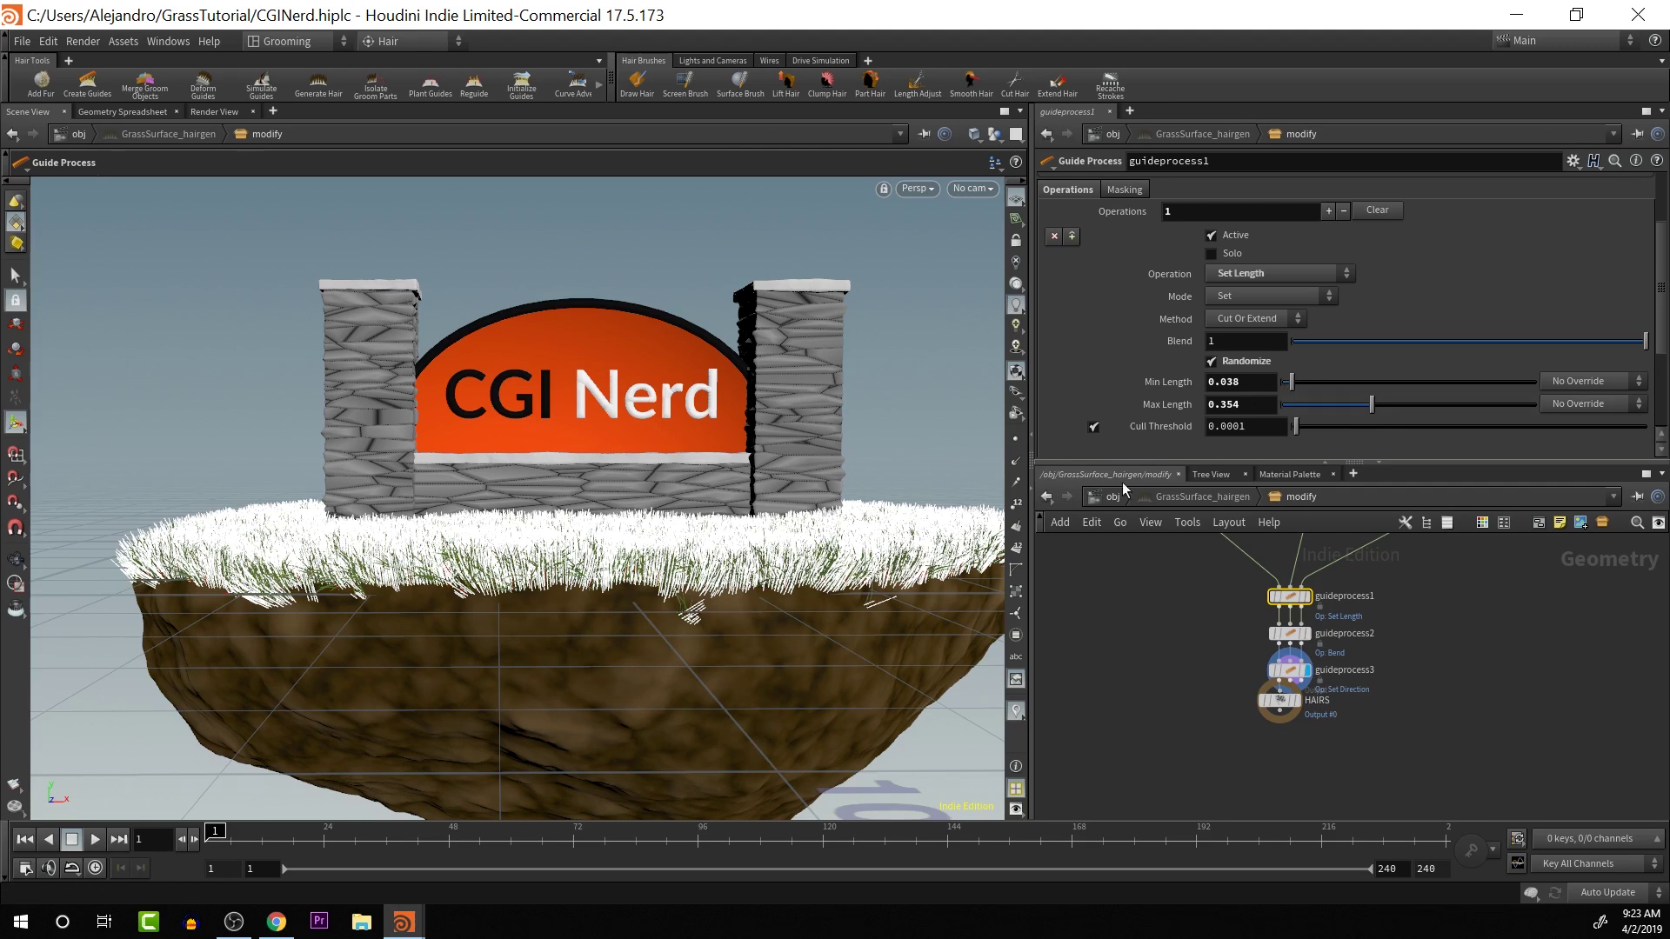
# - Return to the object level and deselect GrassSurface_hairgen to show the grass in its own green shading
pyautogui.moveTo(809, 514)
pyautogui.keyDown('alt'); pyautogui.mouseDown()
pyautogui.moveTo(801, 540)
pyautogui.moveTo(855, 562)
pyautogui.moveTo(863, 544)
pyautogui.moveTo(832, 527)
pyautogui.mouseUp(); pyautogui.keyUp('alt')
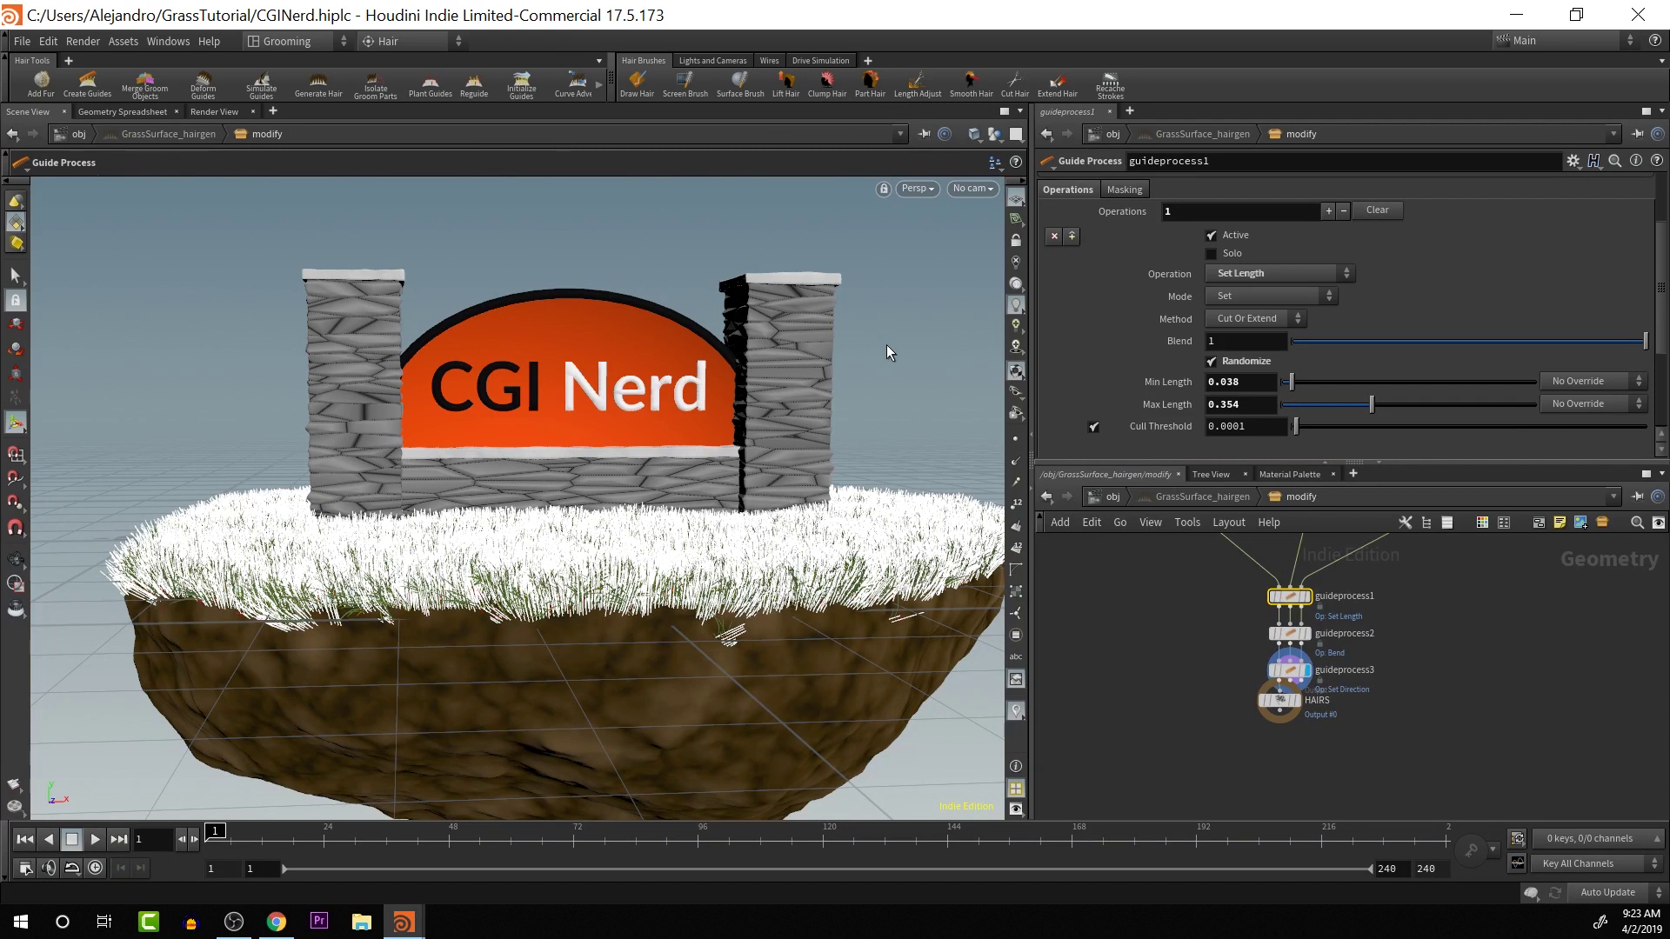
pyautogui.click(1111, 497)
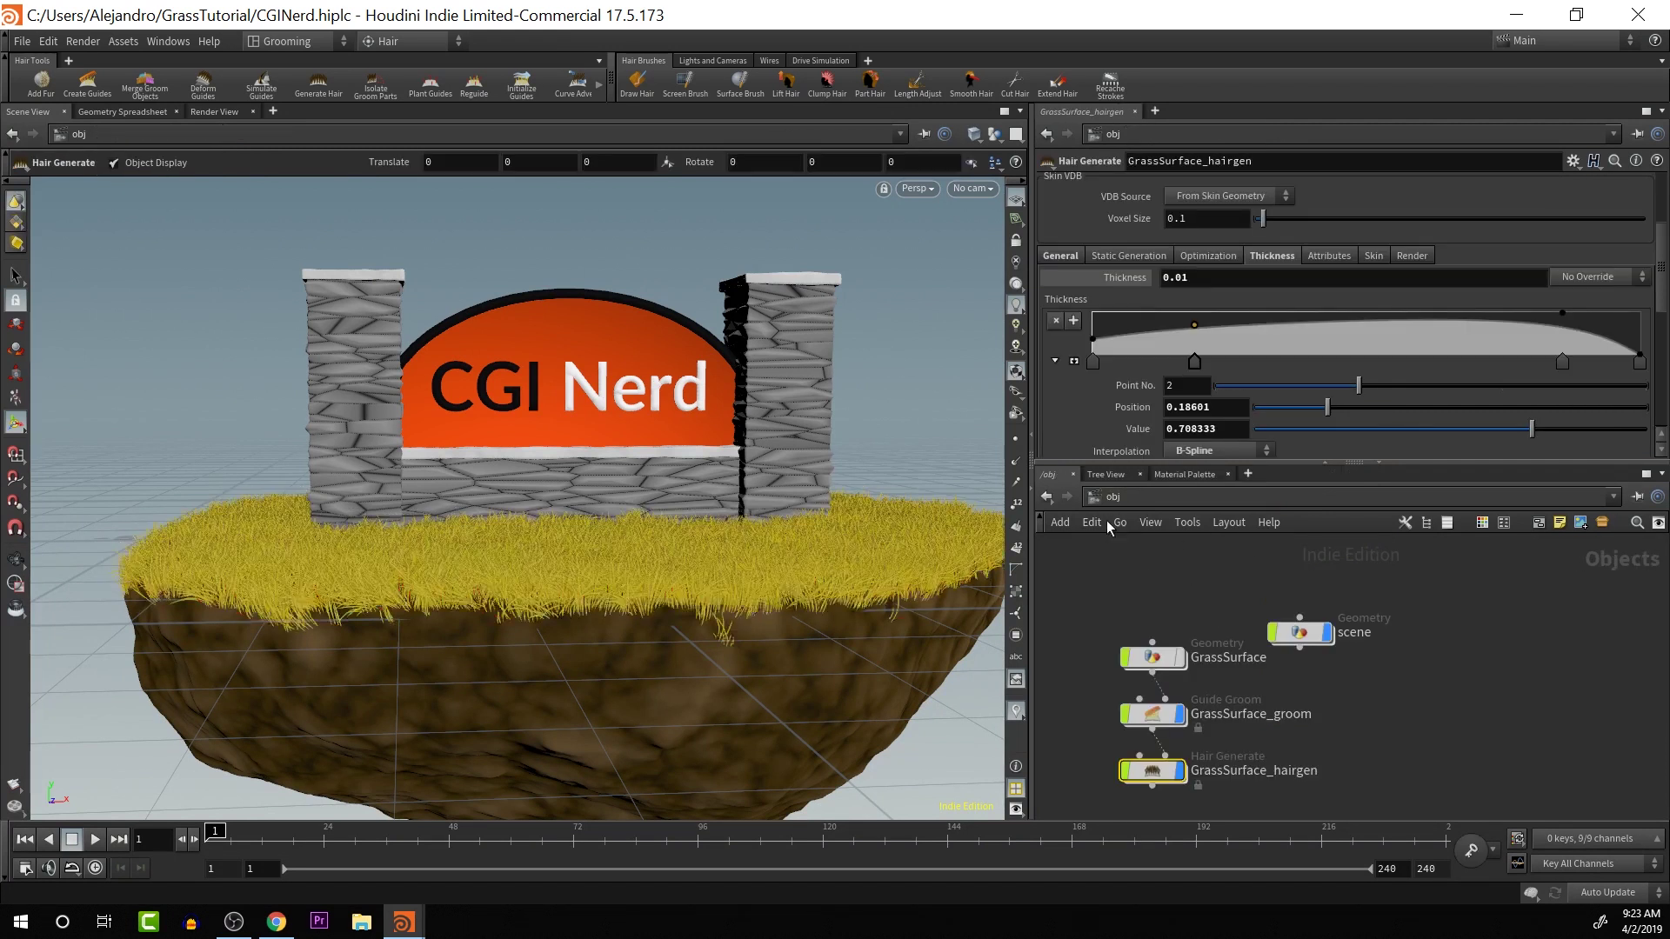
pyautogui.click(1138, 594)
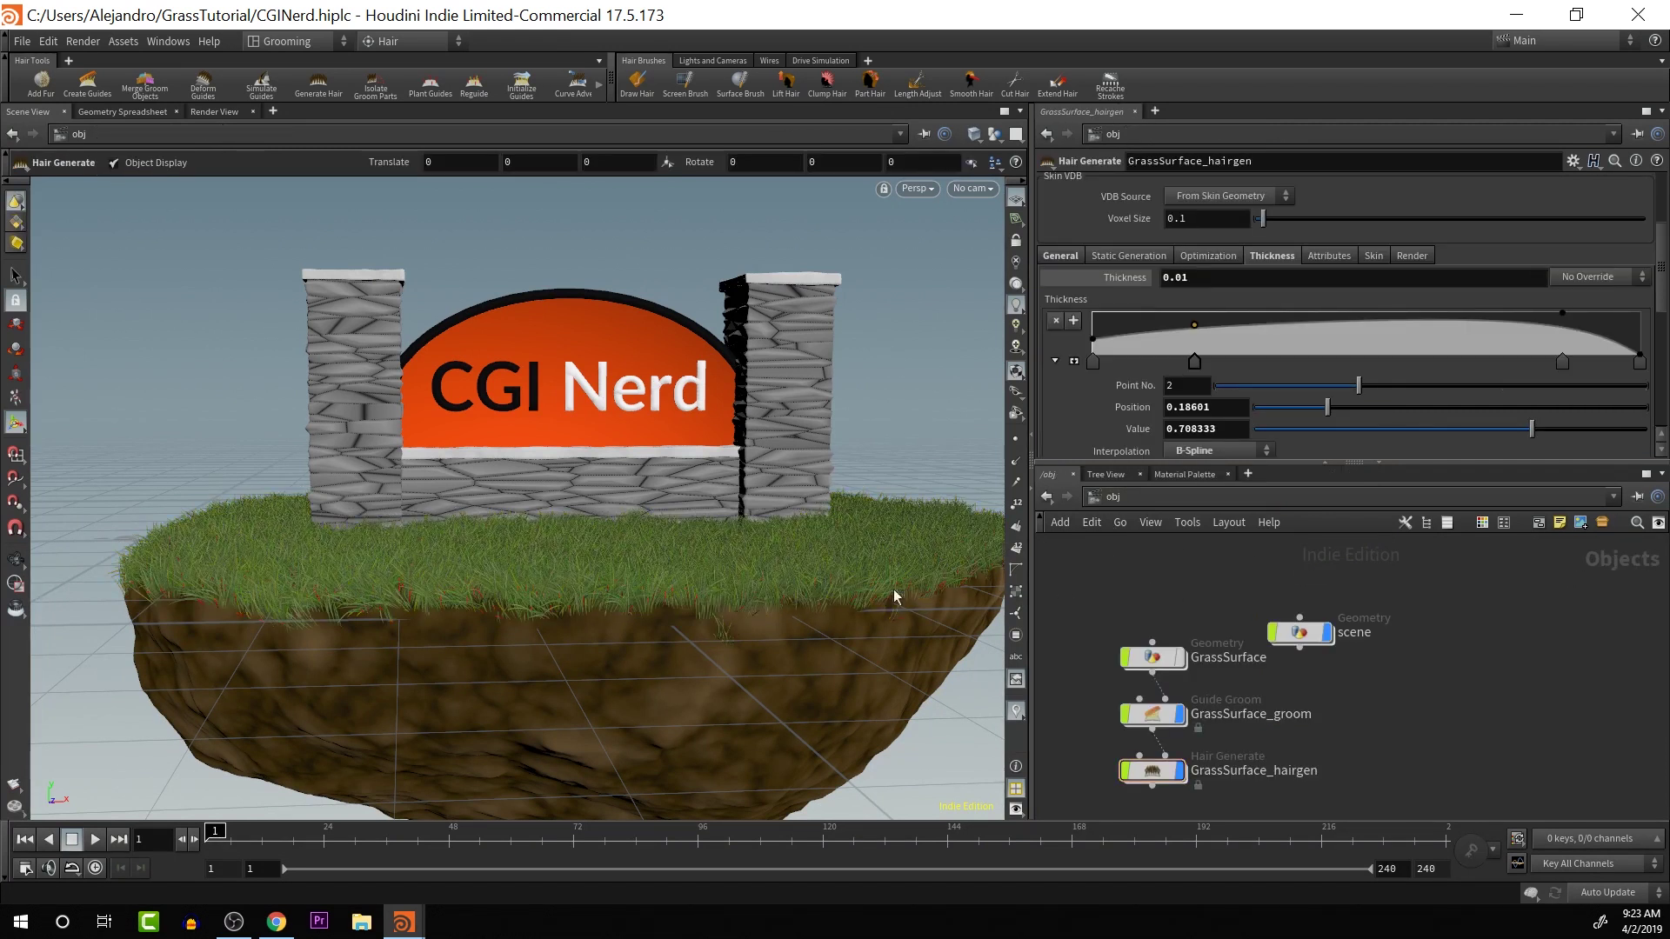
# - Examine the lengthened grass around the sign and along the island's edge from several angles and distances
pyautogui.press('Escape')
pyautogui.scroll(-6, 882, 638)
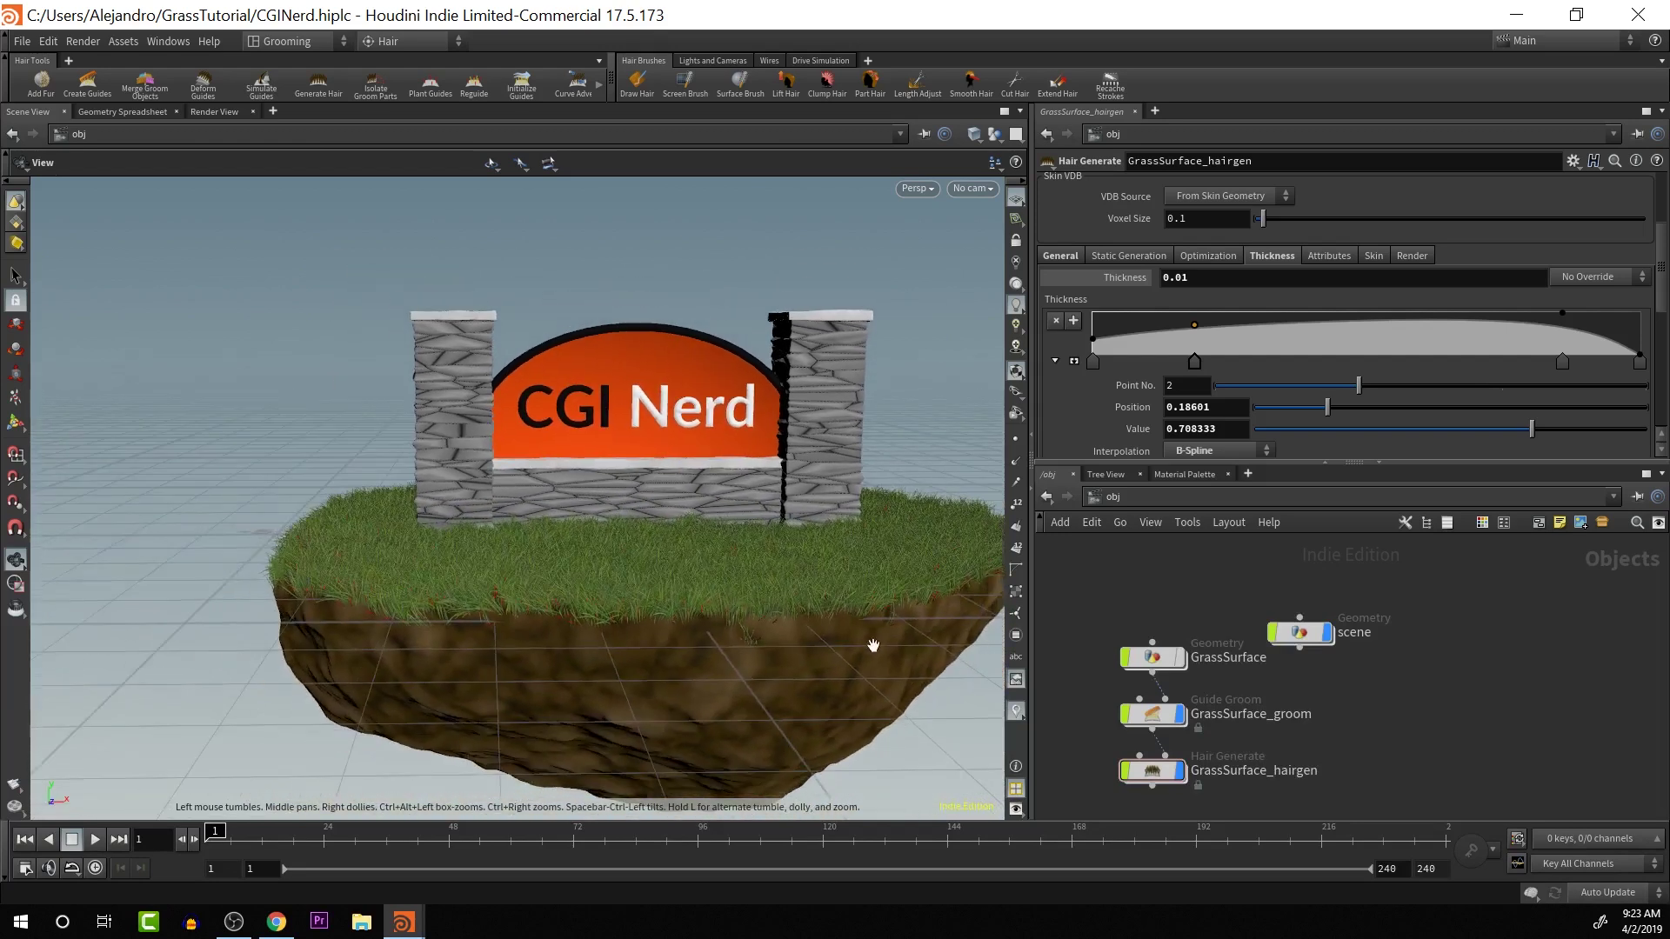
pyautogui.moveTo(832, 634); pyautogui.dragTo(659, 606)
pyautogui.moveTo(658, 606); pyautogui.dragTo(581, 571, button='middle')
pyautogui.moveTo(569, 586); pyautogui.dragTo(569, 622)
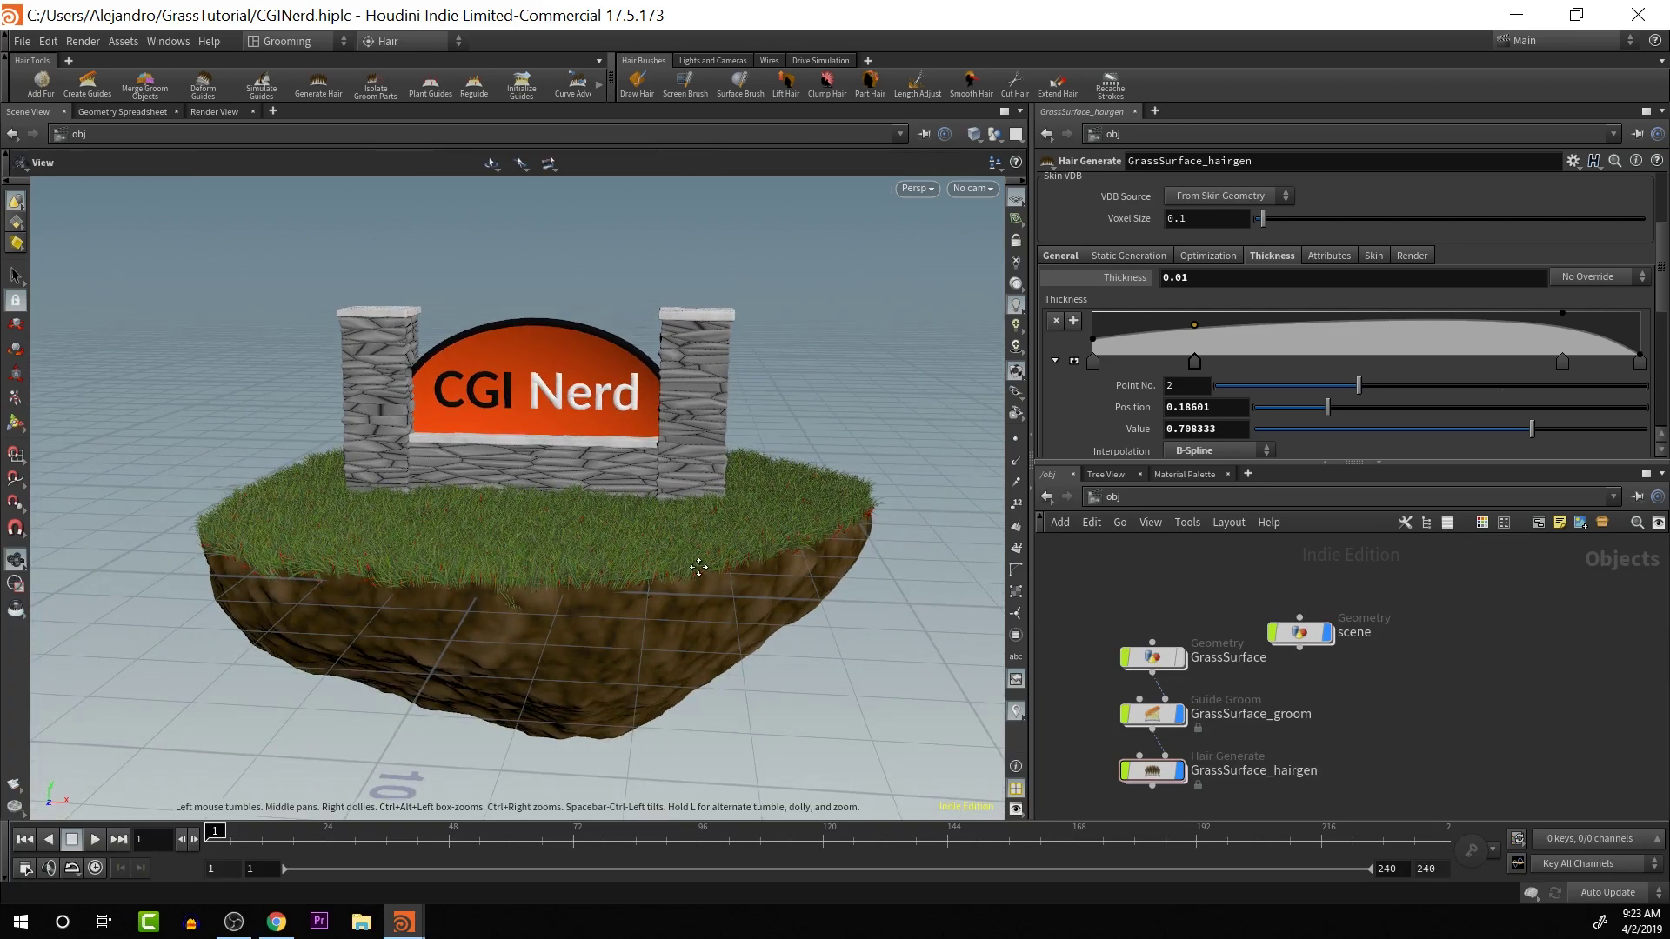
pyautogui.moveTo(701, 571); pyautogui.dragTo(693, 530, button='middle')
pyautogui.scroll(5, 688, 536)
pyautogui.scroll(2, 689, 540)
pyautogui.moveTo(822, 559); pyautogui.dragTo(672, 529)
pyautogui.scroll(-6, 672, 528)
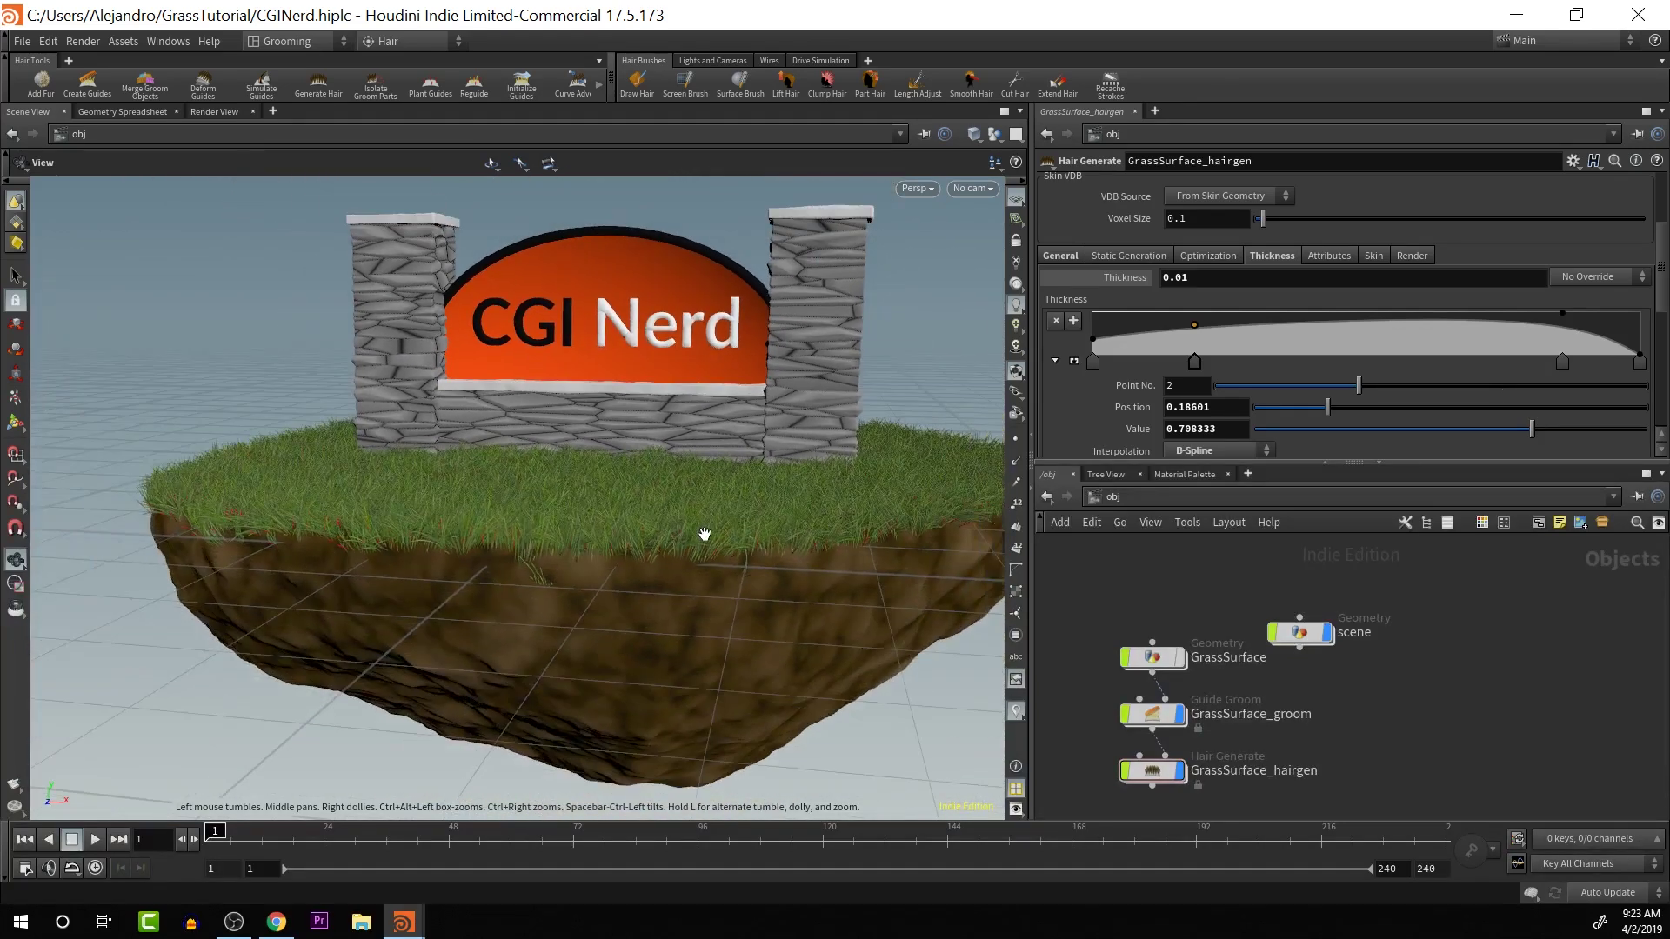
pyautogui.moveTo(705, 521); pyautogui.dragTo(684, 473, button='middle')
pyautogui.moveTo(683, 472); pyautogui.dragTo(474, 518)
pyautogui.press('Return')
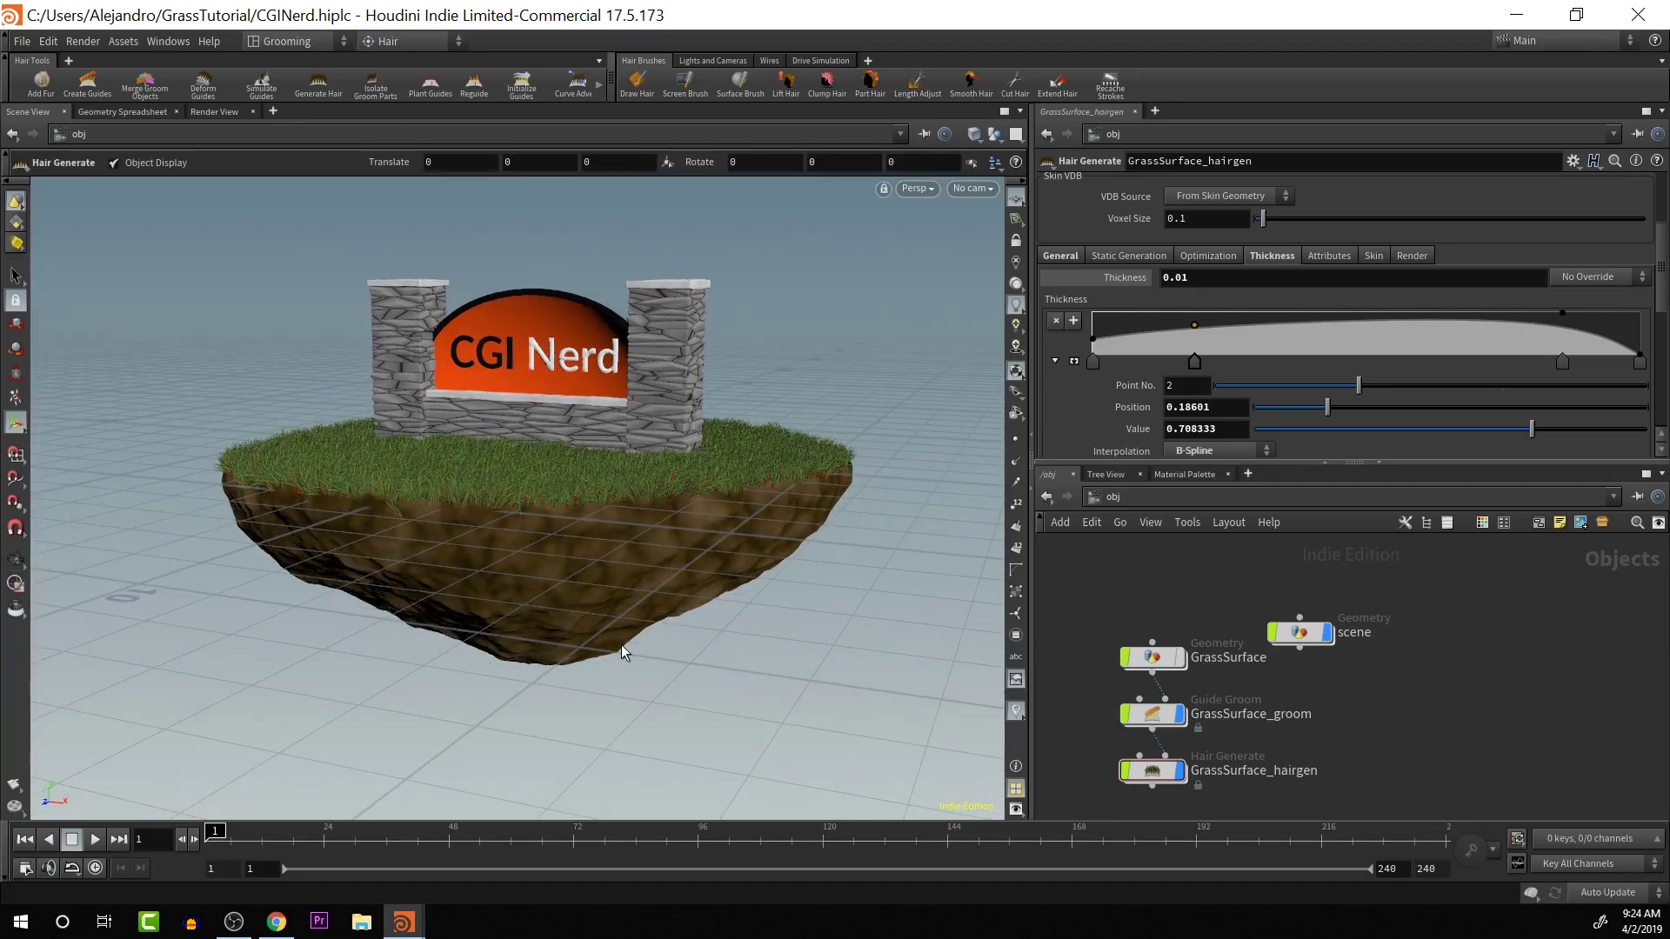